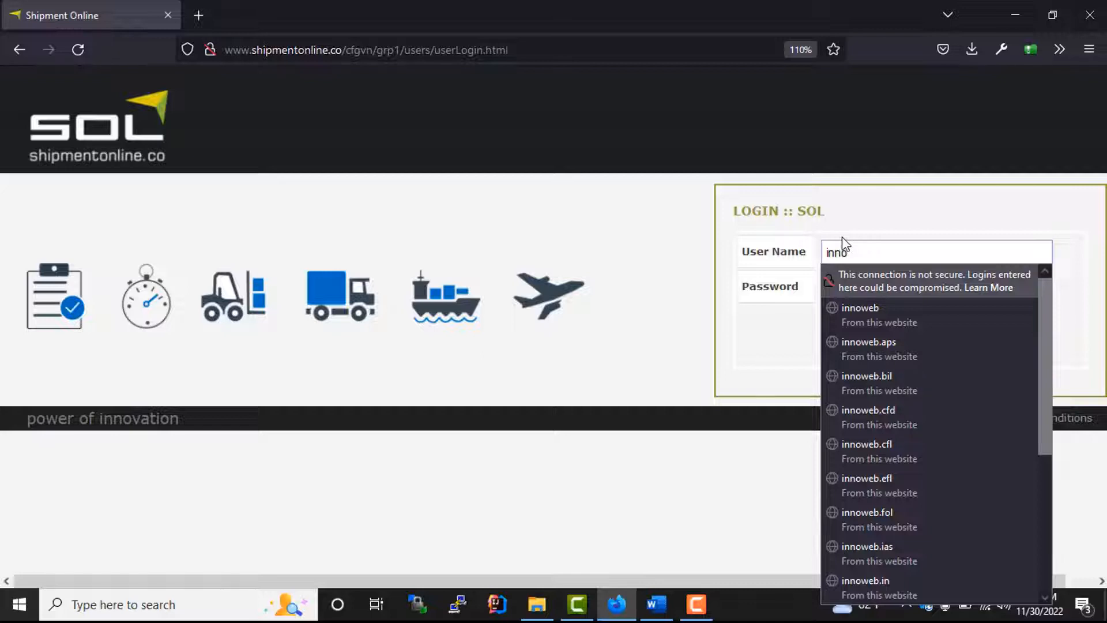
- Log in with the saved user name and password to reach the Dashboard's booking chart
type(".vn")
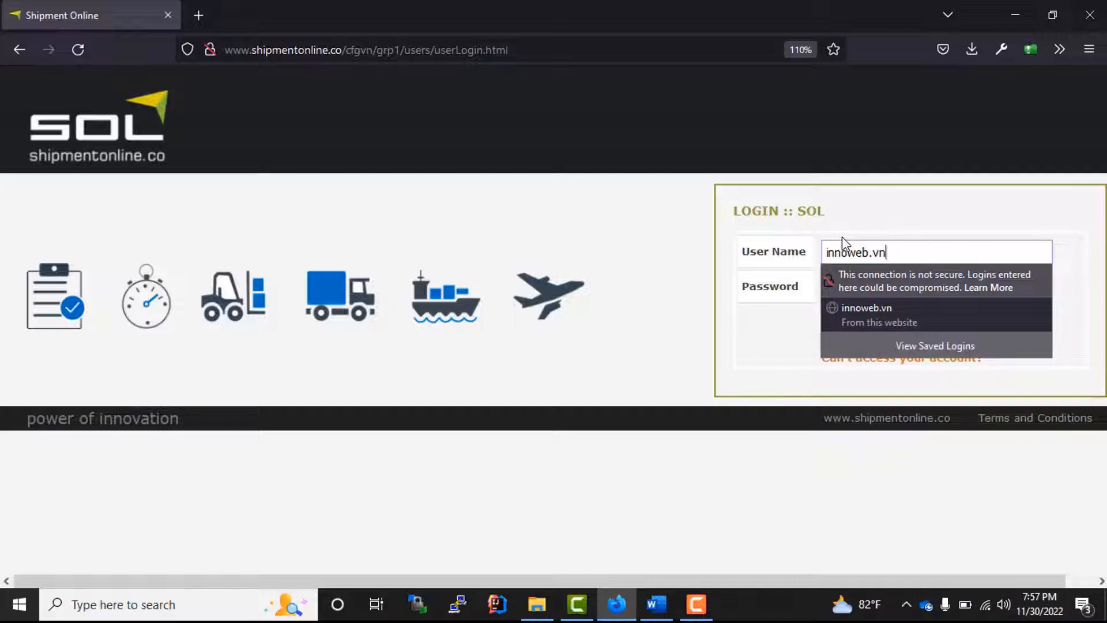
key("Tab")
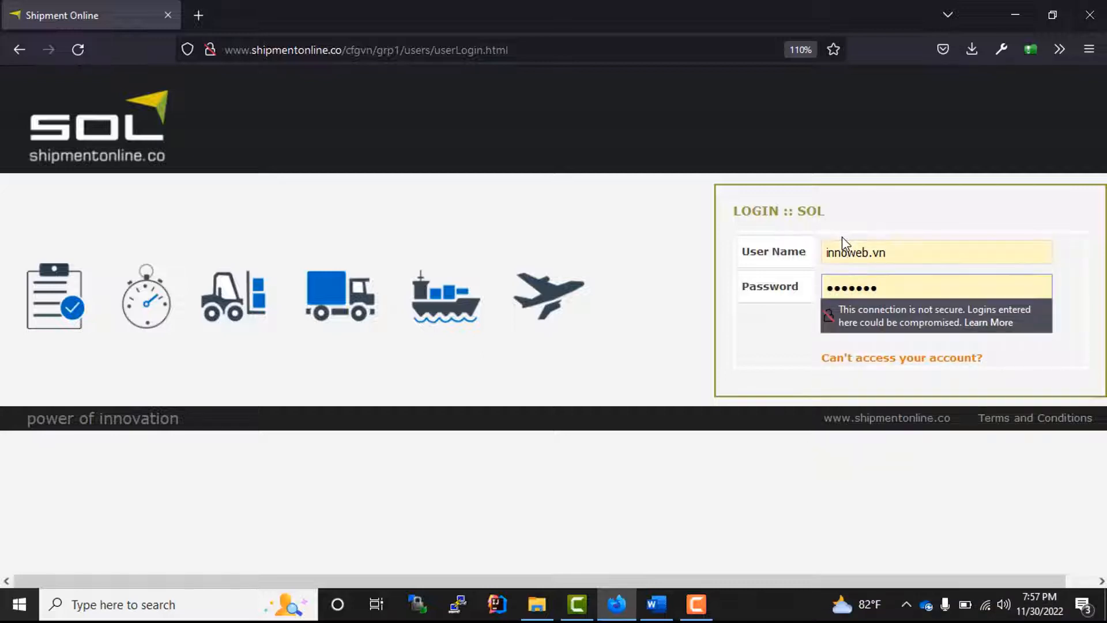
key("Return")
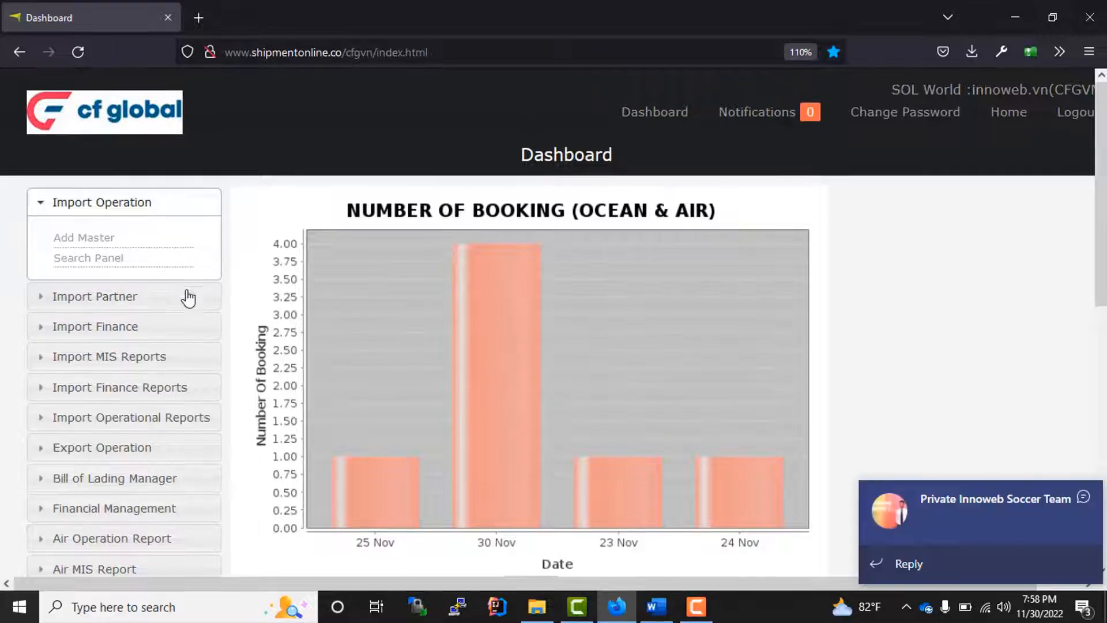
- Open the Import Partner list of 8 partners, review it, and start a new partner with Add Partner
left_click(119, 298)
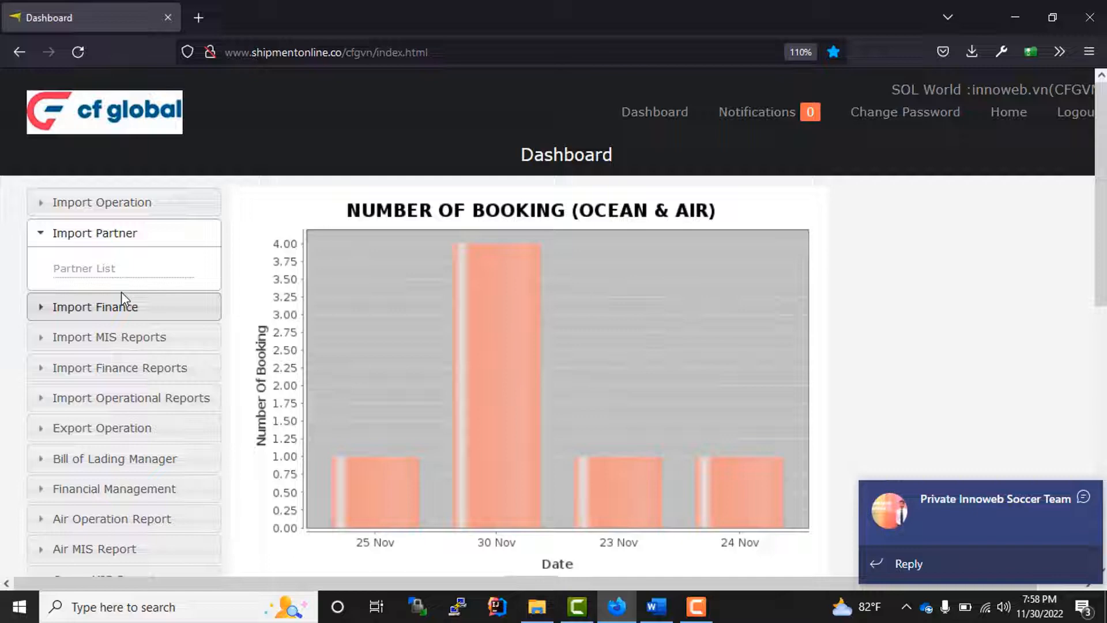
left_click(82, 271)
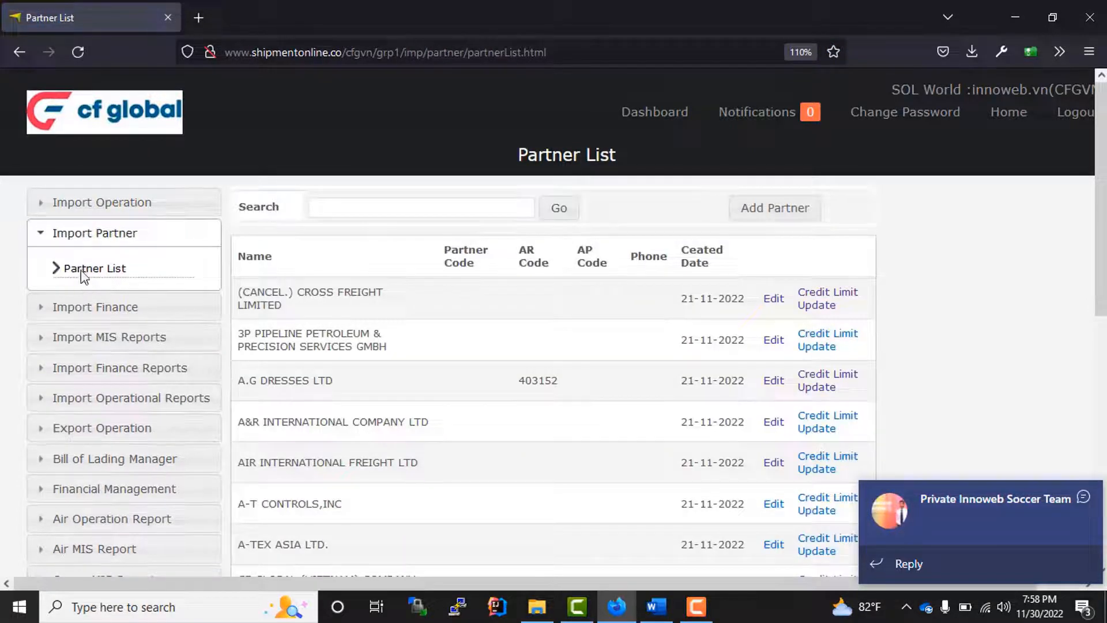
scroll(611, 385, "down", 5)
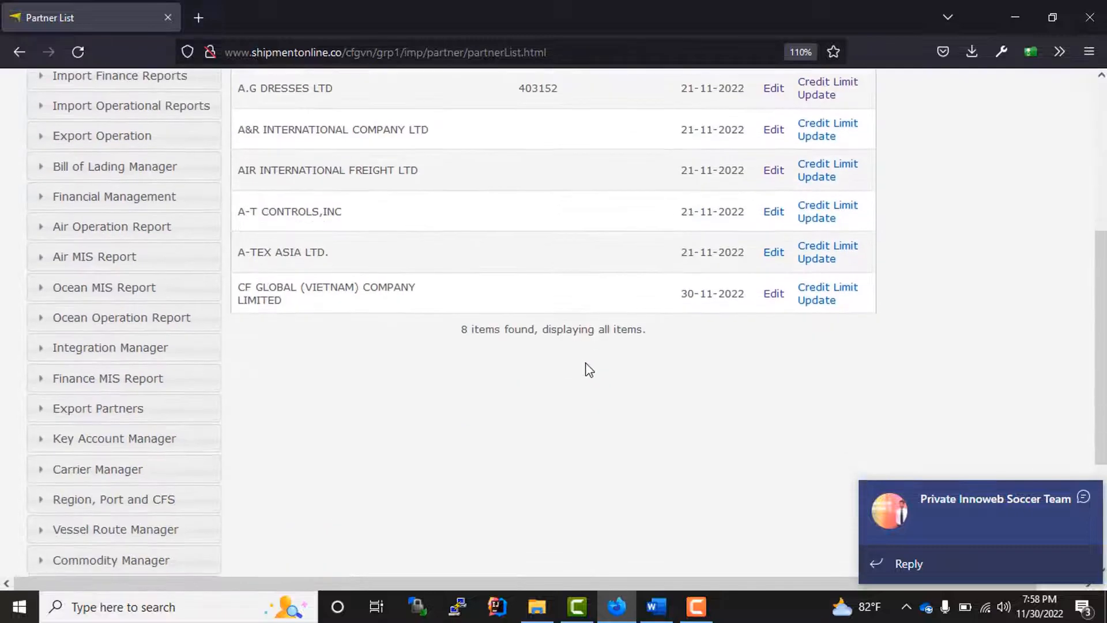
scroll(585, 368, "up", 5)
left_click_drag(258, 304, 805, 558)
scroll(457, 410, "down", 4)
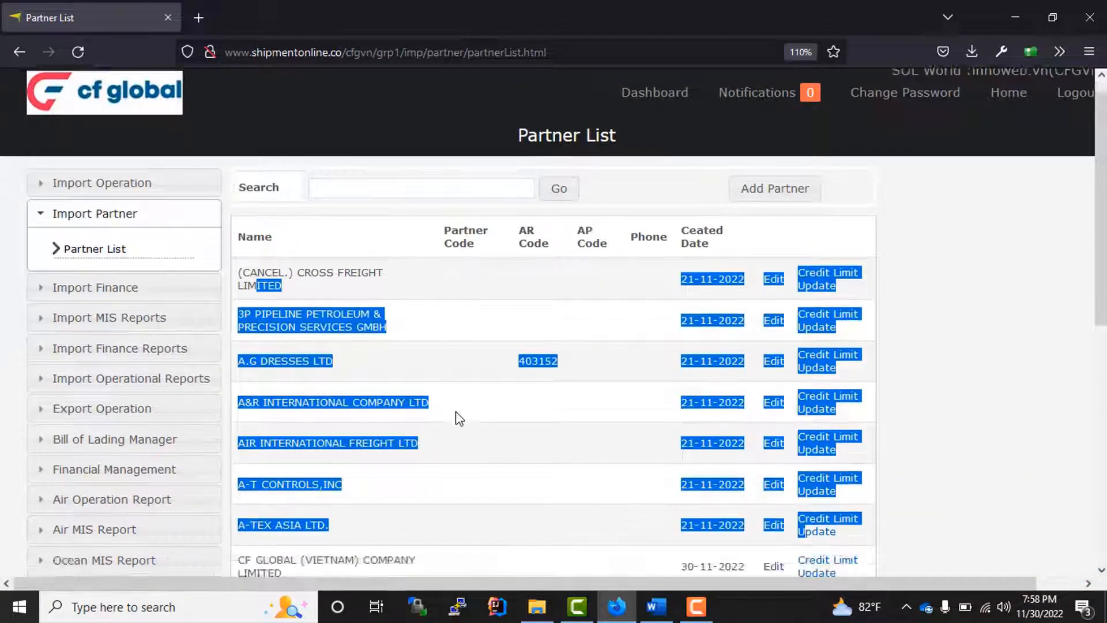
scroll(458, 408, "up", 4)
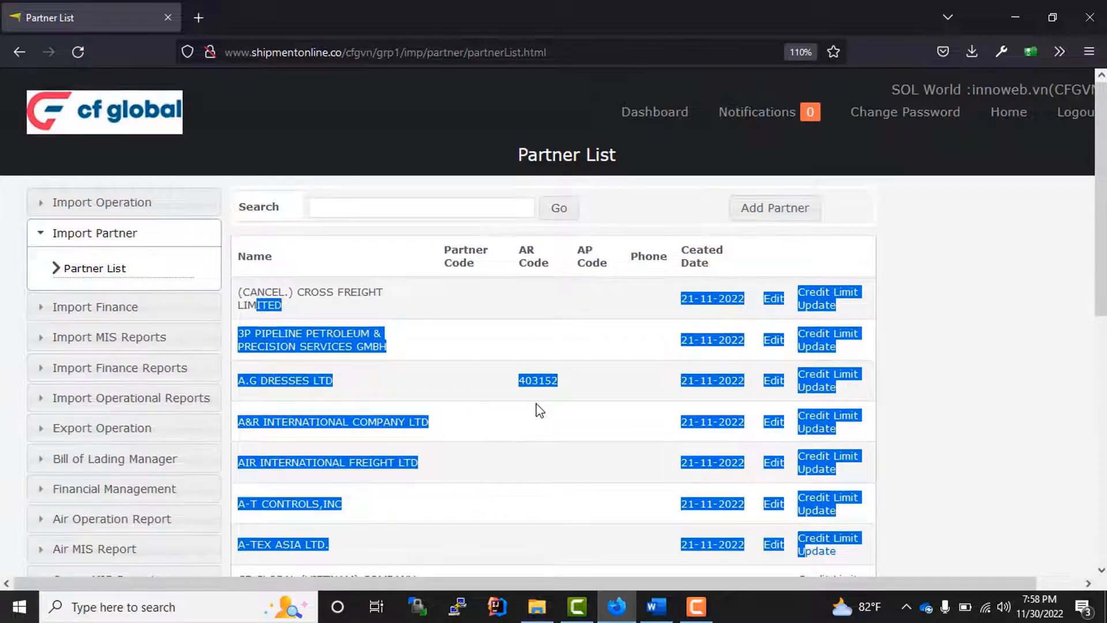
left_click(639, 217)
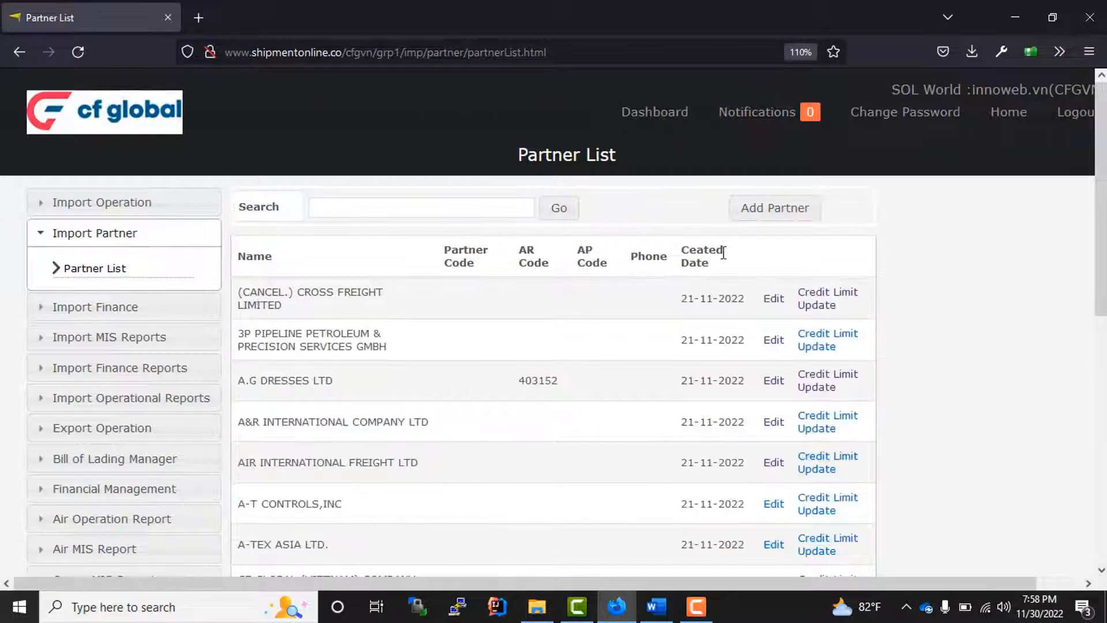
left_click(762, 214)
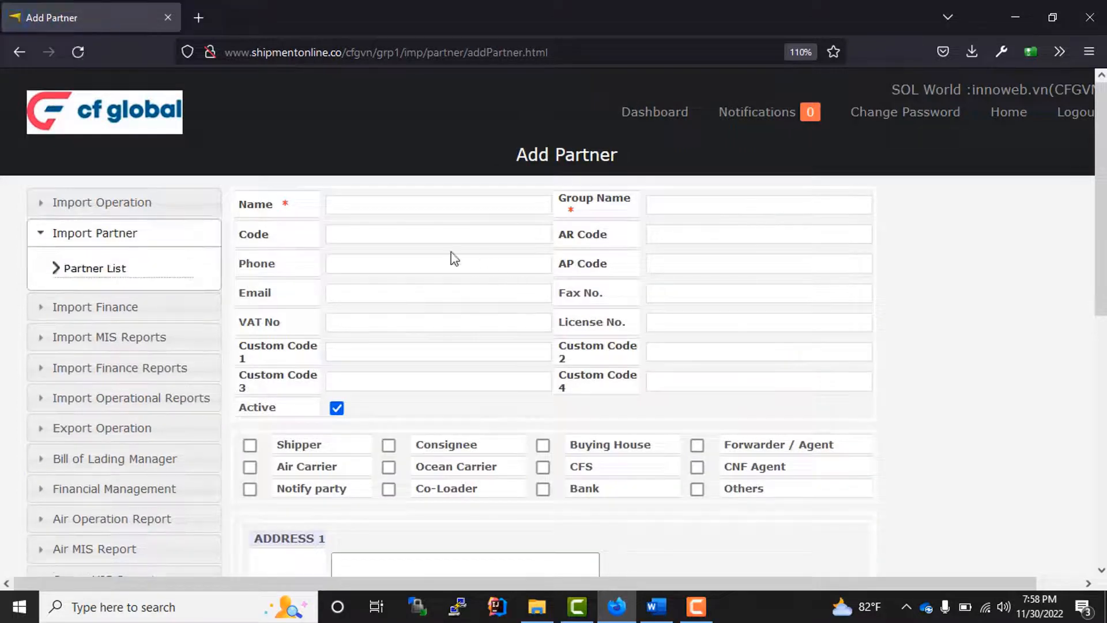
left_click_drag(246, 212, 417, 208)
left_click(417, 207)
left_click_drag(597, 216, 560, 200)
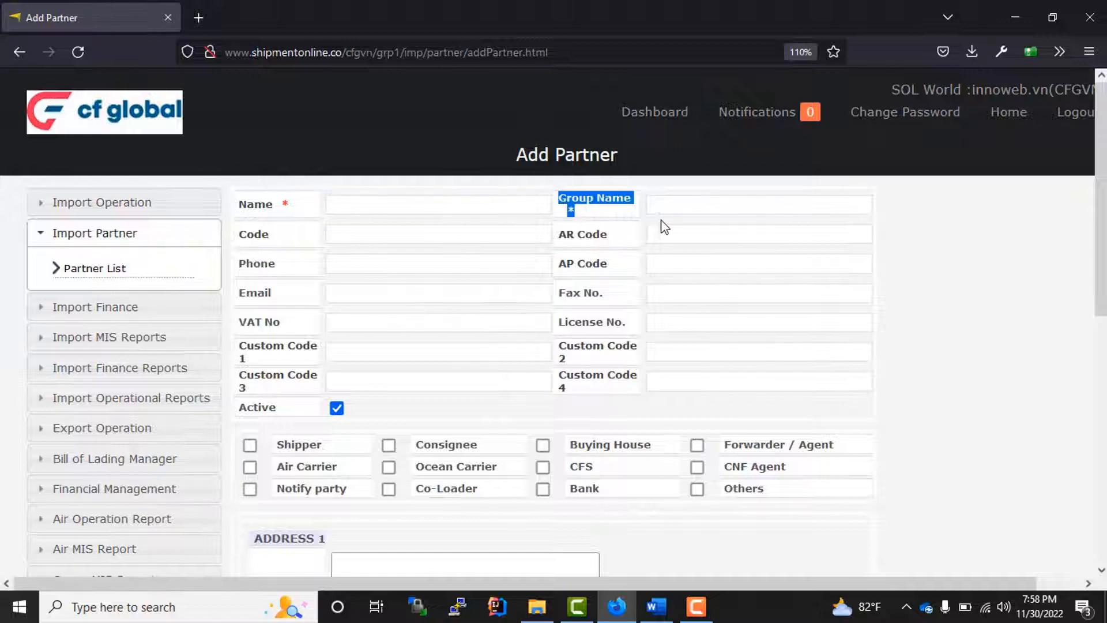
left_click(681, 206)
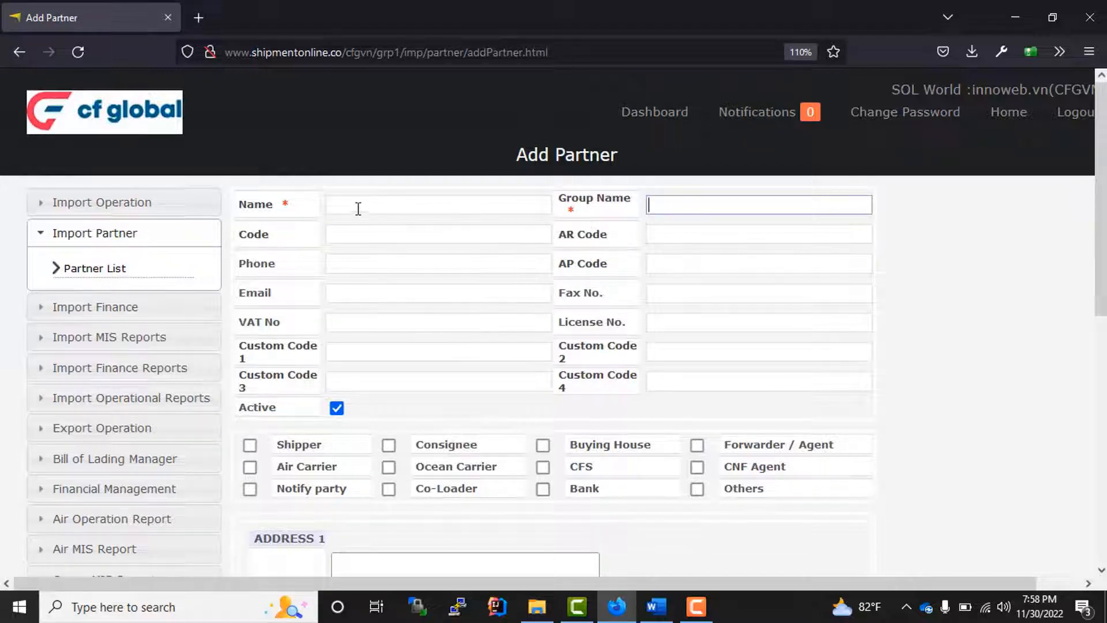
left_click(357, 206)
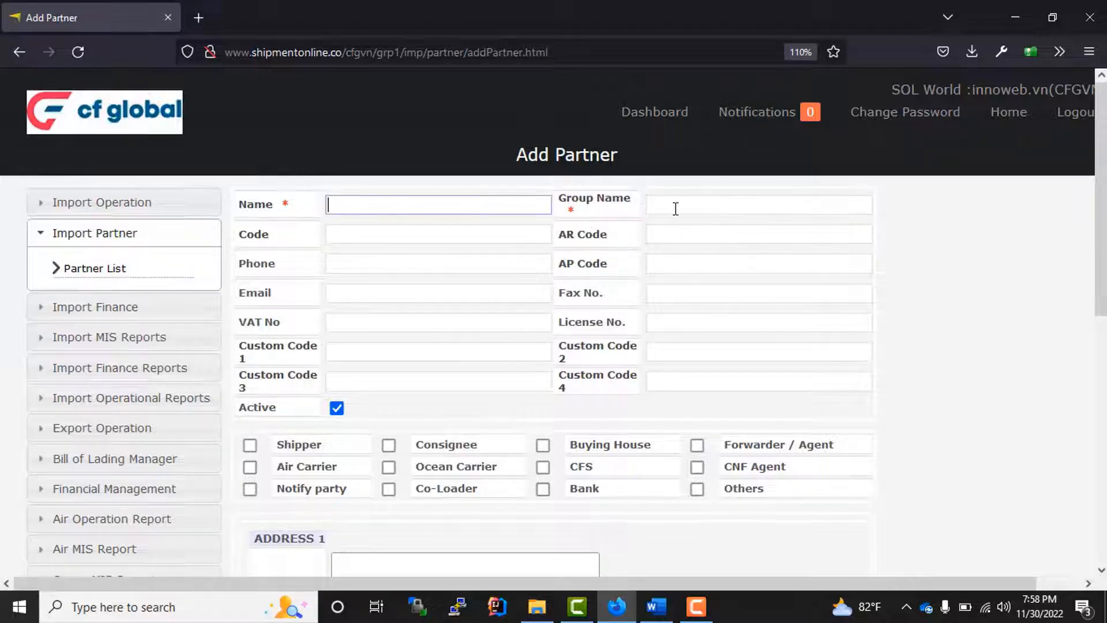
left_click(671, 206)
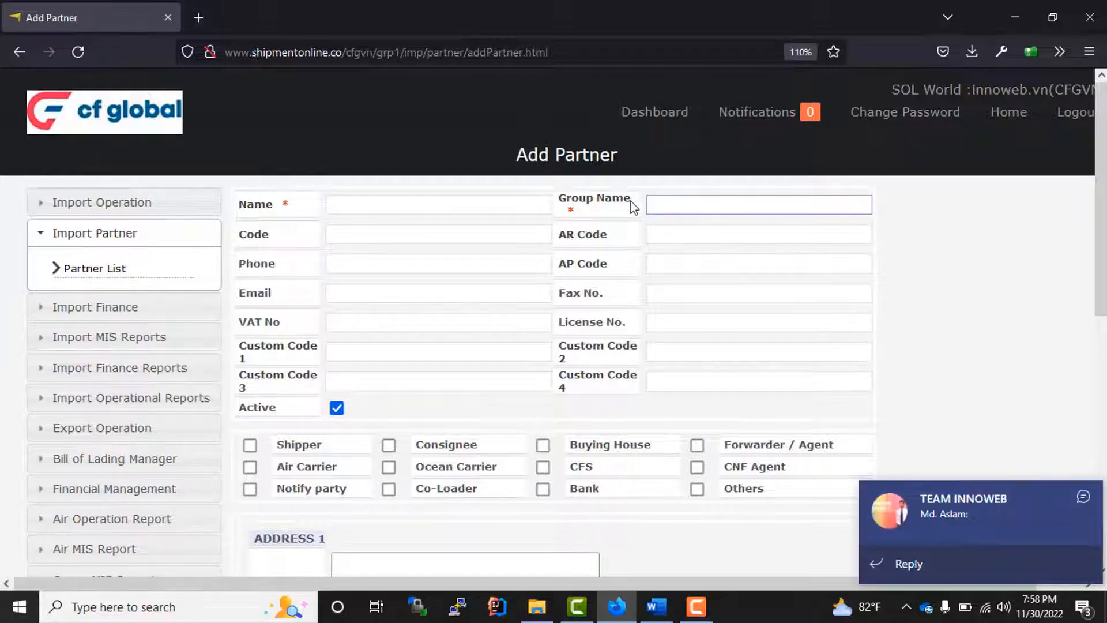
left_click_drag(634, 206, 558, 199)
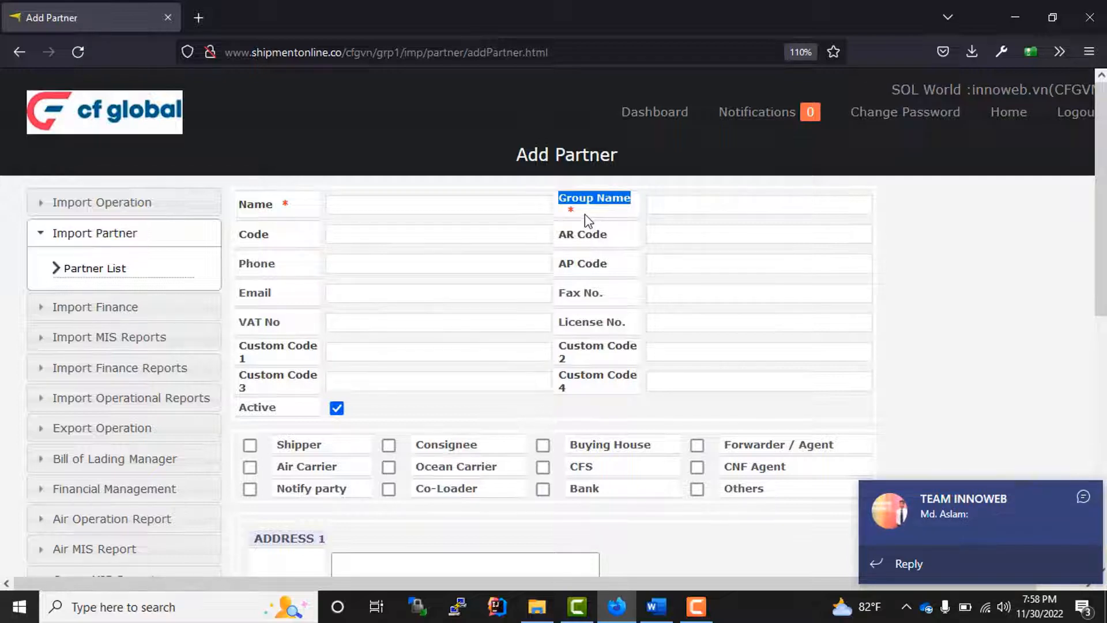
left_click(672, 209)
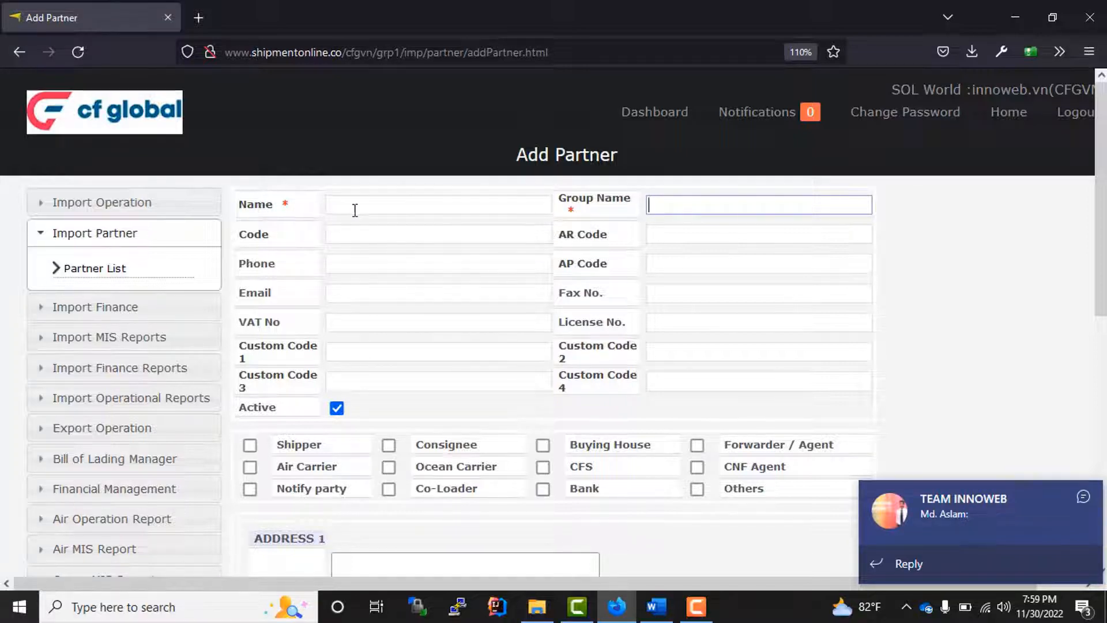
left_click(354, 210)
left_click(660, 207)
scroll(484, 317, "down", 3)
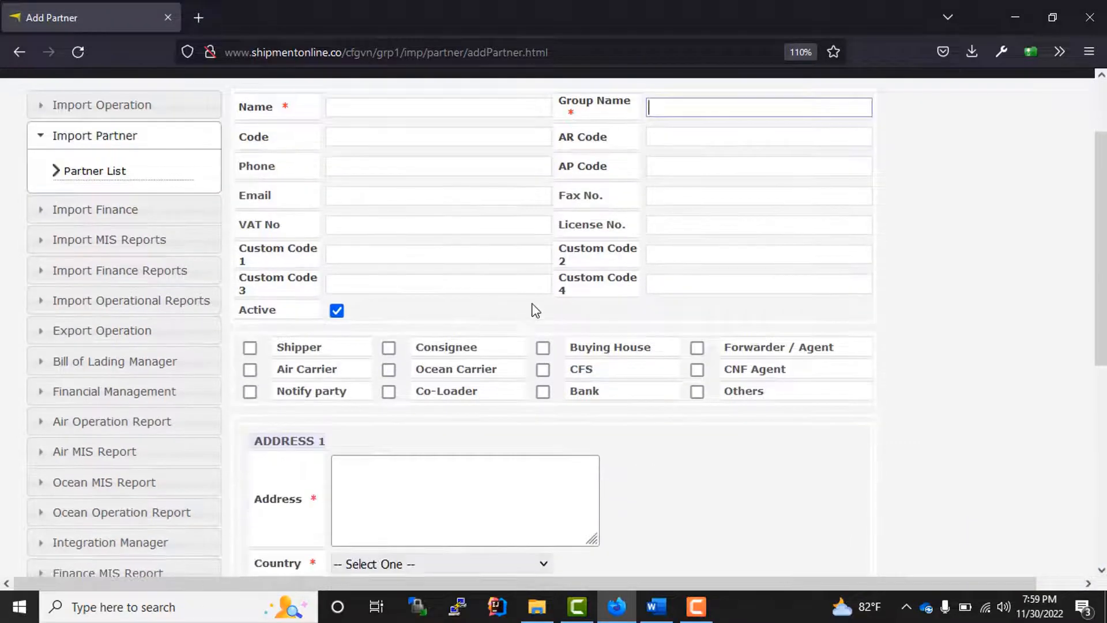
- Try the Shipper, Buying House and Forwarder / Agent roles, then untick all three
scroll(468, 294, "up", 3)
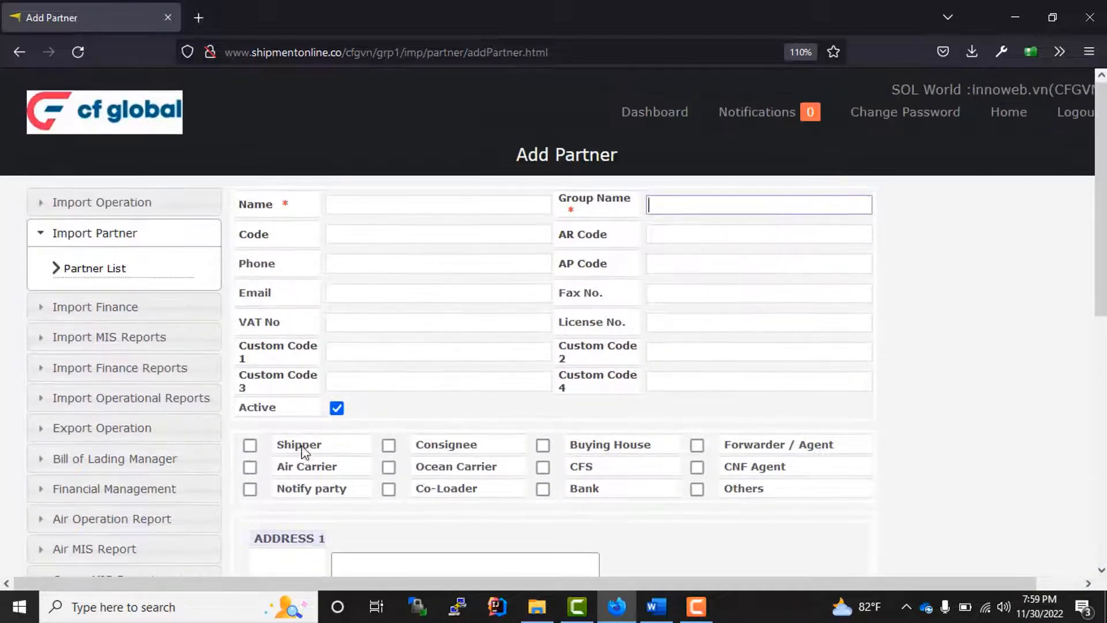
left_click(249, 447)
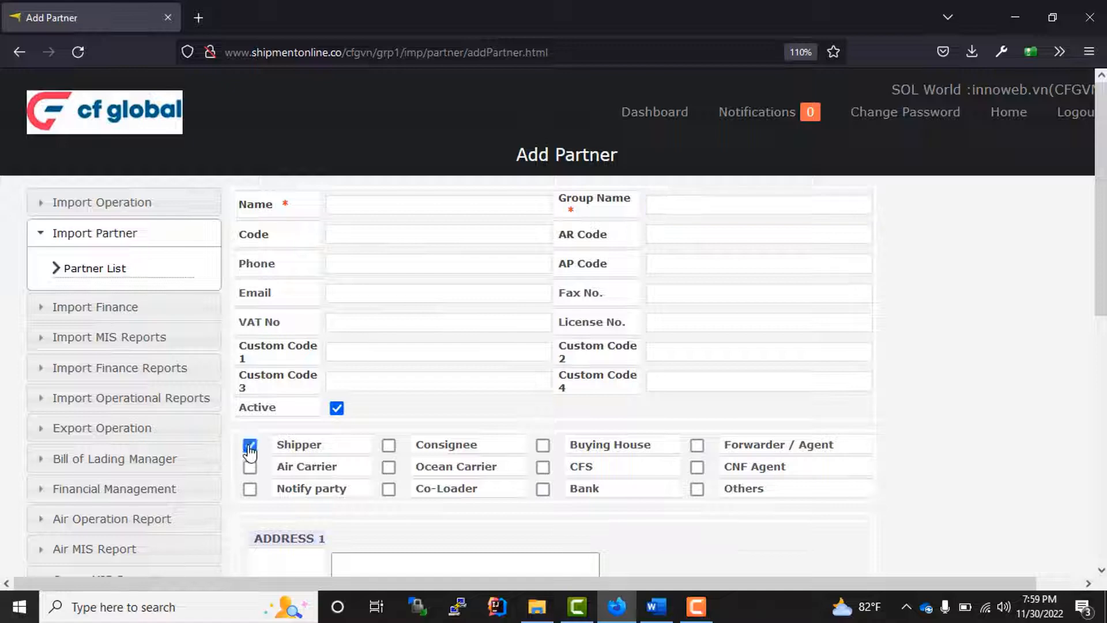
left_click(542, 447)
left_click(542, 447)
left_click(249, 445)
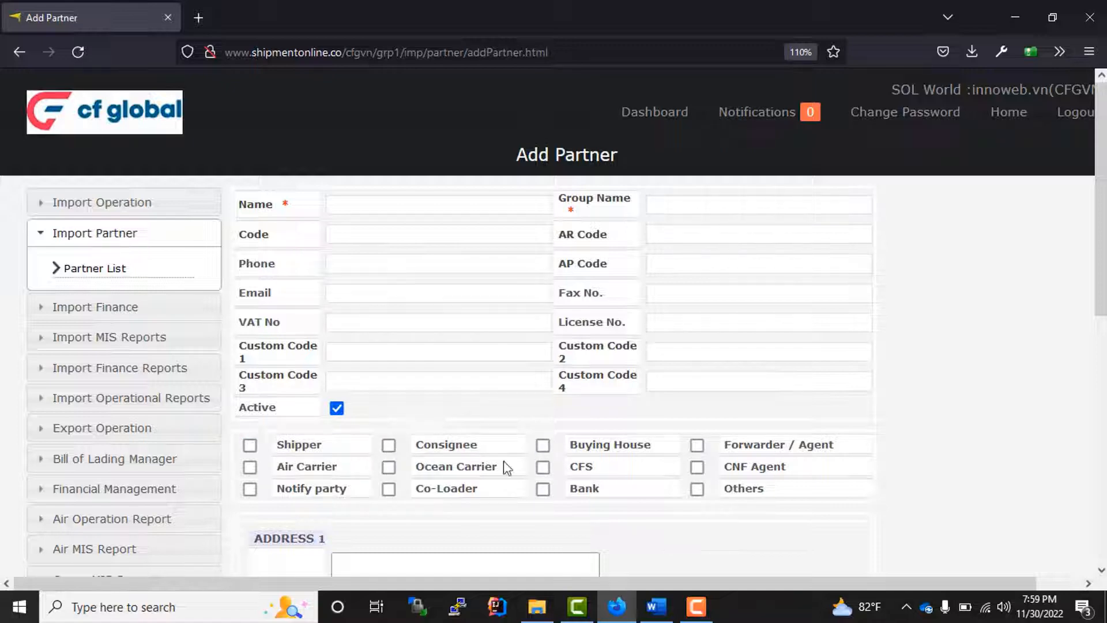
left_click(698, 446)
scroll(727, 452, "down", 3)
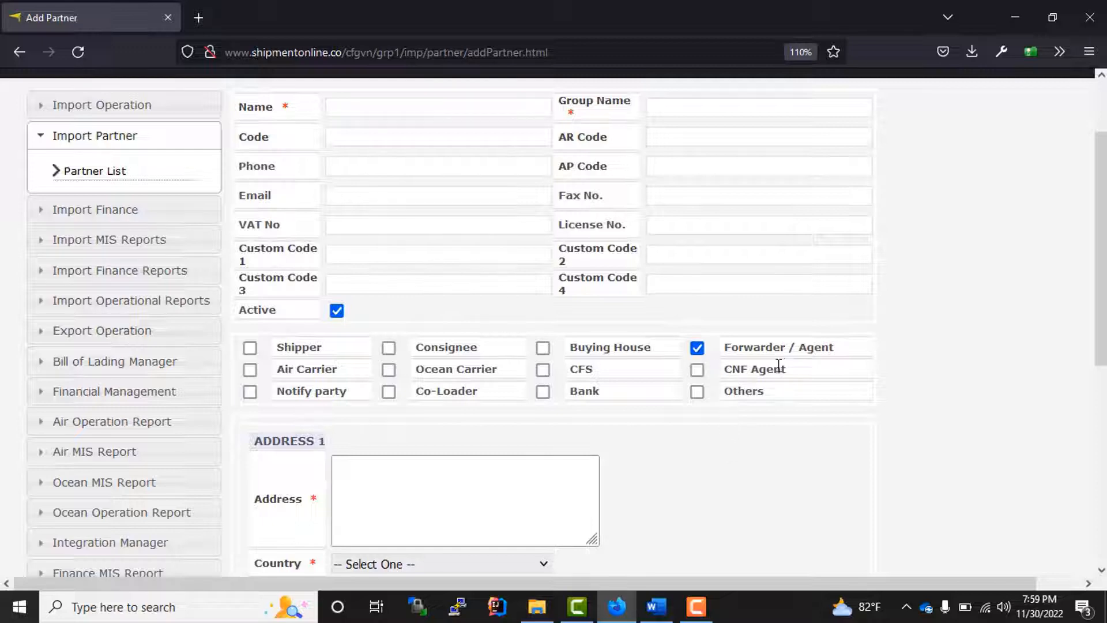
left_click(696, 347)
- Tick Notify party and Air Carrier as the partner's roles, leaving CNF Agent and Ocean Carrier unticked
scroll(634, 392, "up", 1)
scroll(634, 392, "up", 1)
scroll(634, 392, "down", 2)
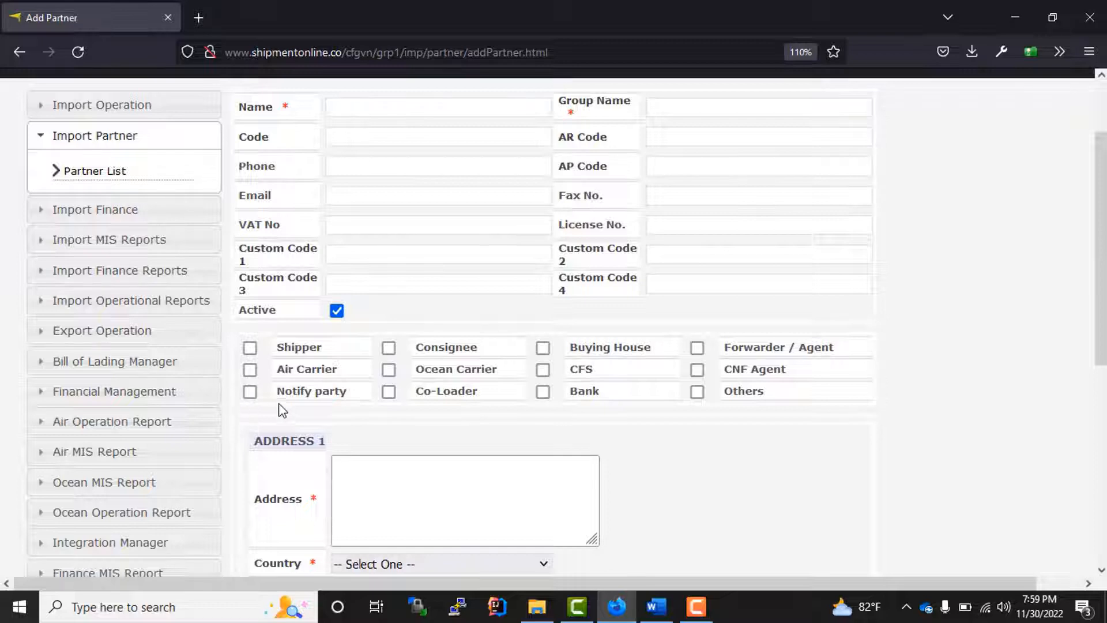
left_click(250, 392)
left_click(250, 370)
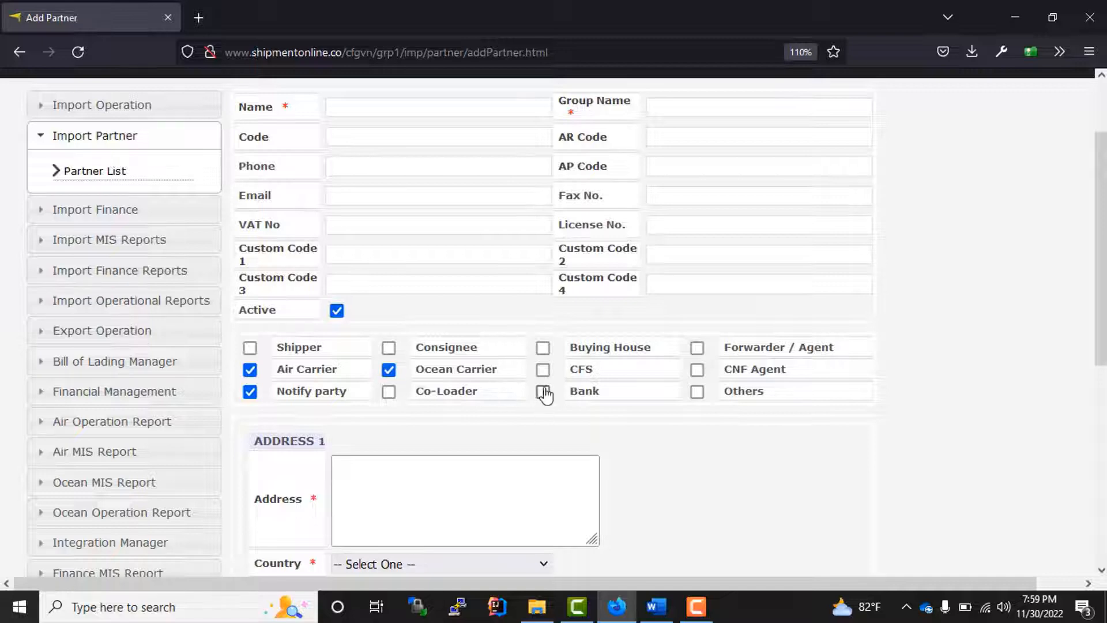
left_click(697, 370)
left_click(697, 372)
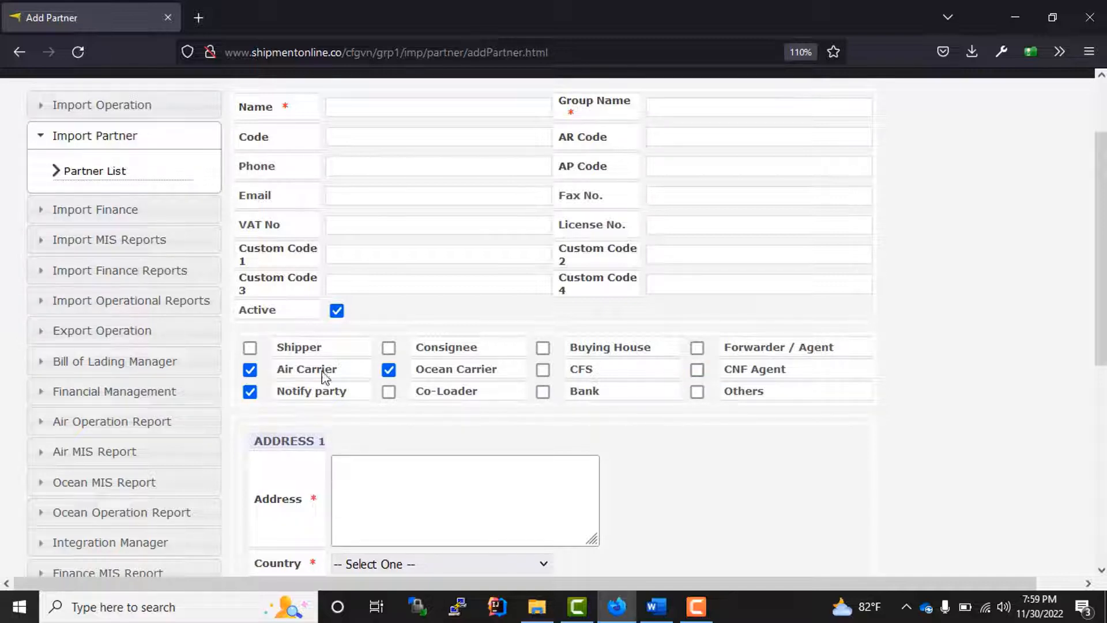
left_click(388, 369)
scroll(422, 455, "down", 5)
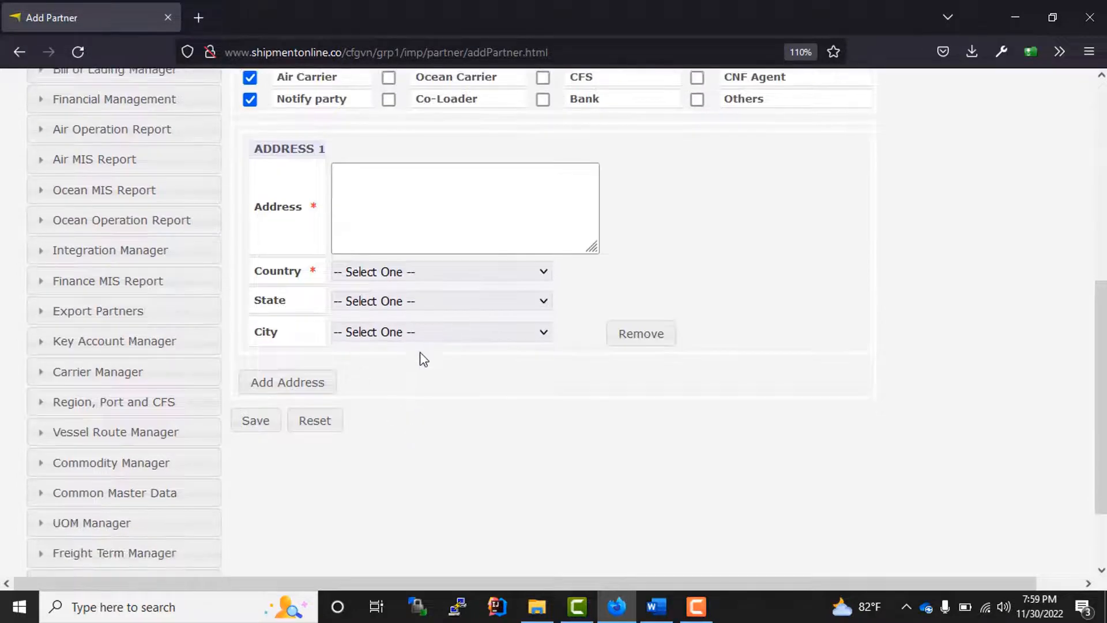
scroll(423, 357, "up", 2)
- Add a second address block, then remove ADDRESS 2 to keep a single address
left_click(375, 307)
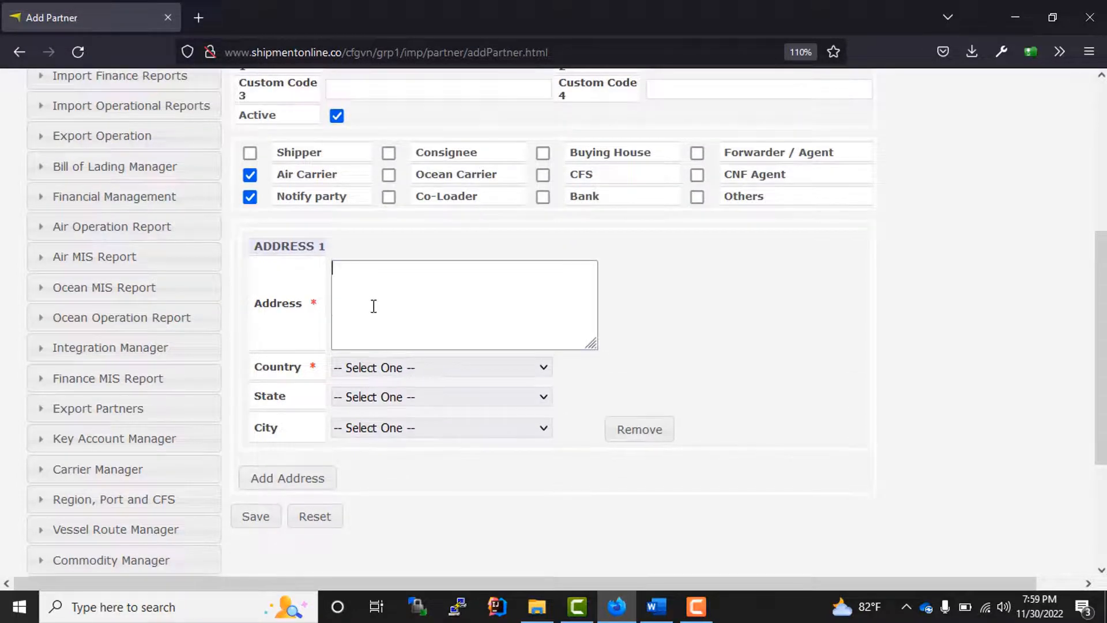
left_click(313, 486)
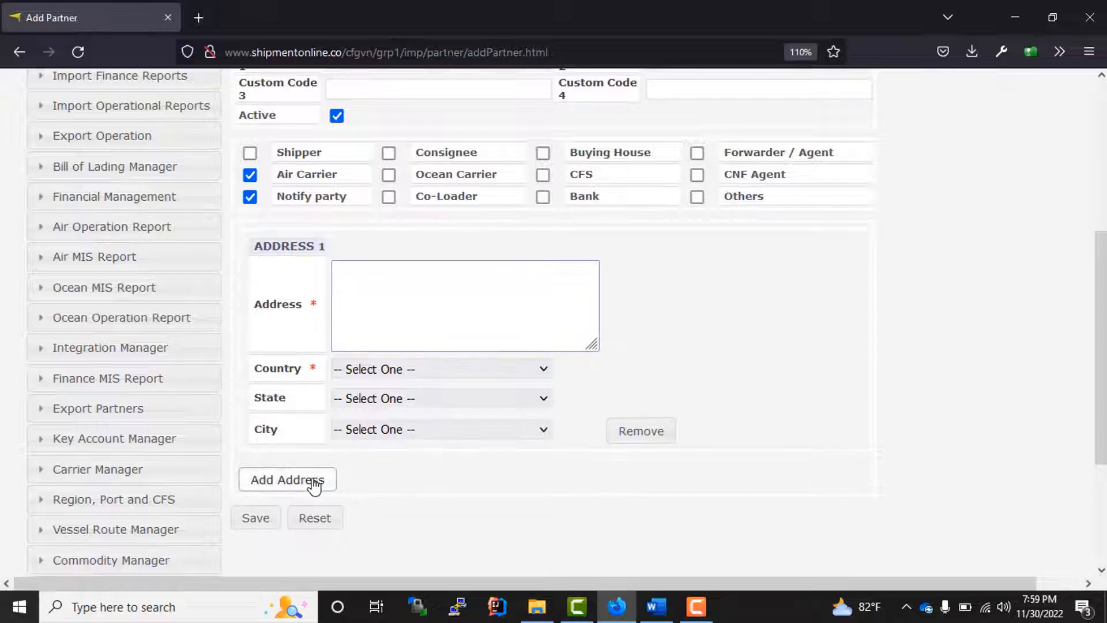
scroll(551, 477, "down", 2)
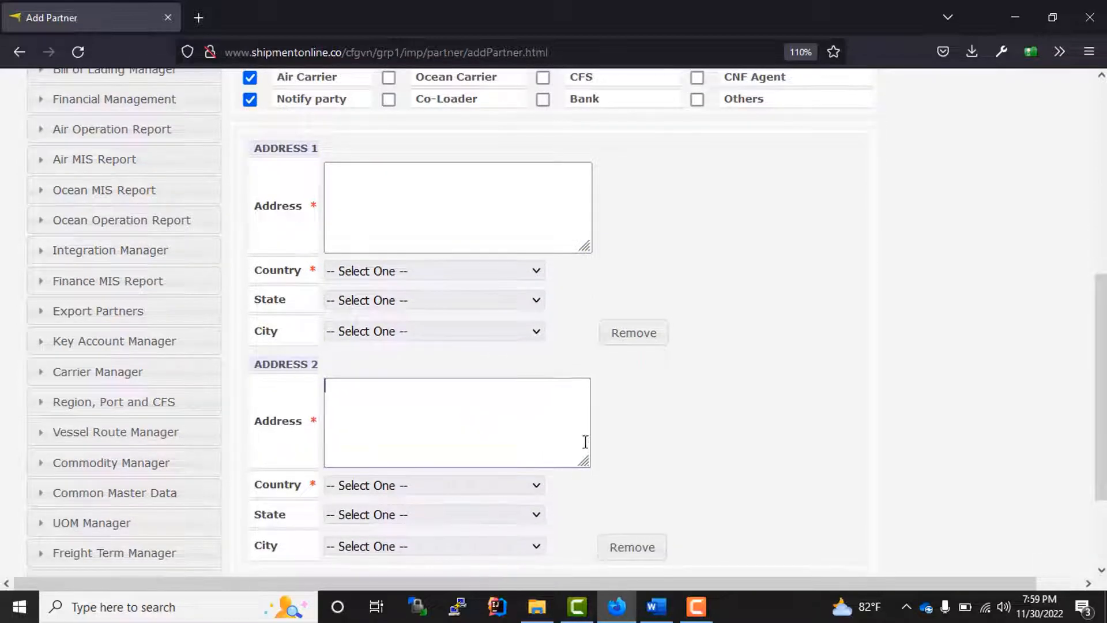
scroll(586, 449, "down", 2)
scroll(567, 450, "up", 2)
scroll(567, 451, "up", 2)
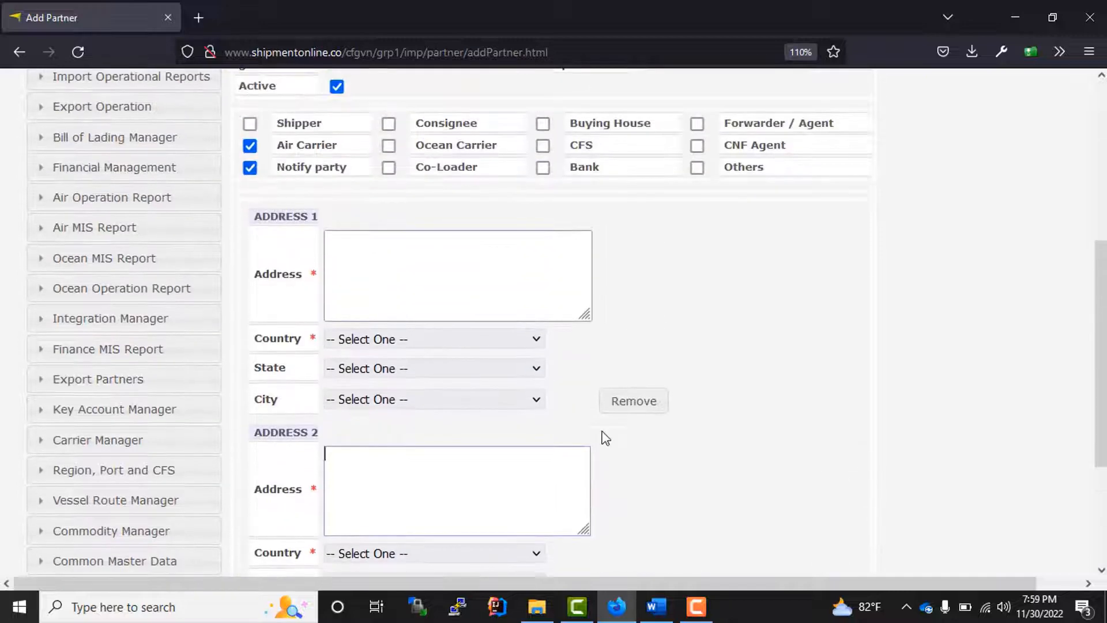
scroll(461, 434, "down", 3)
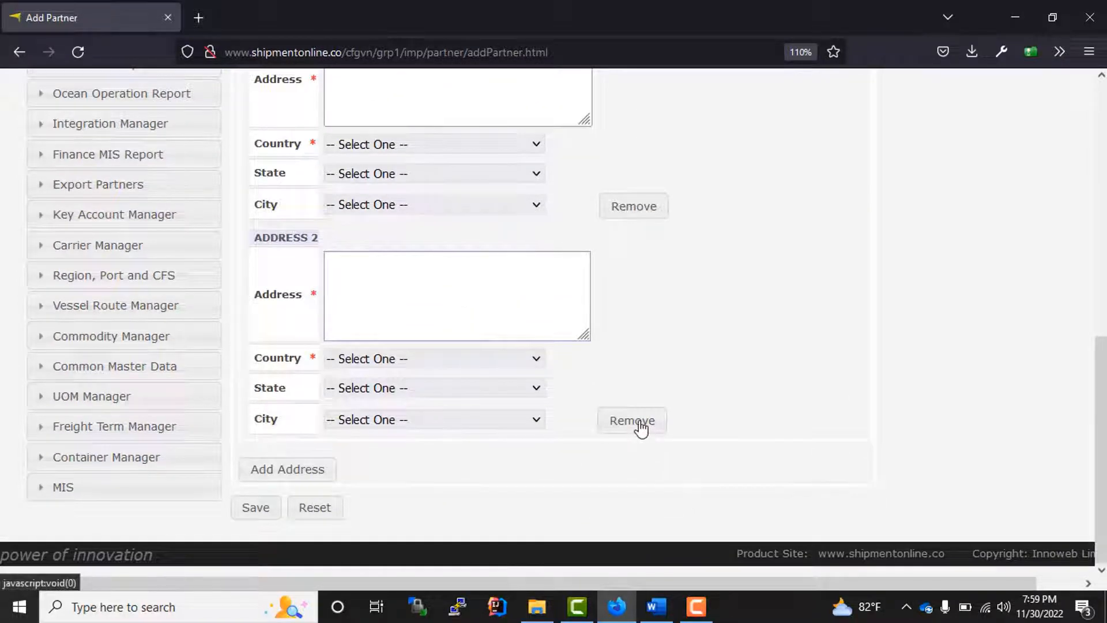
left_click(638, 426)
scroll(611, 461, "up", 3)
scroll(616, 502, "up", 5)
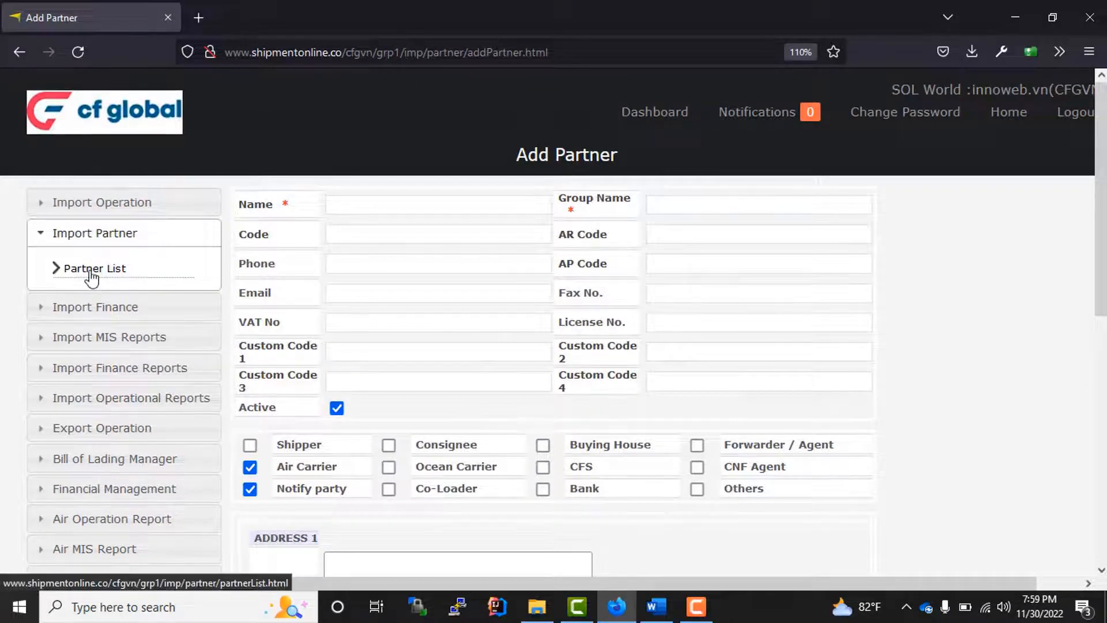
- Return to the Partner List and look over its 8 partners
left_click(91, 274)
scroll(272, 139, "down", 3)
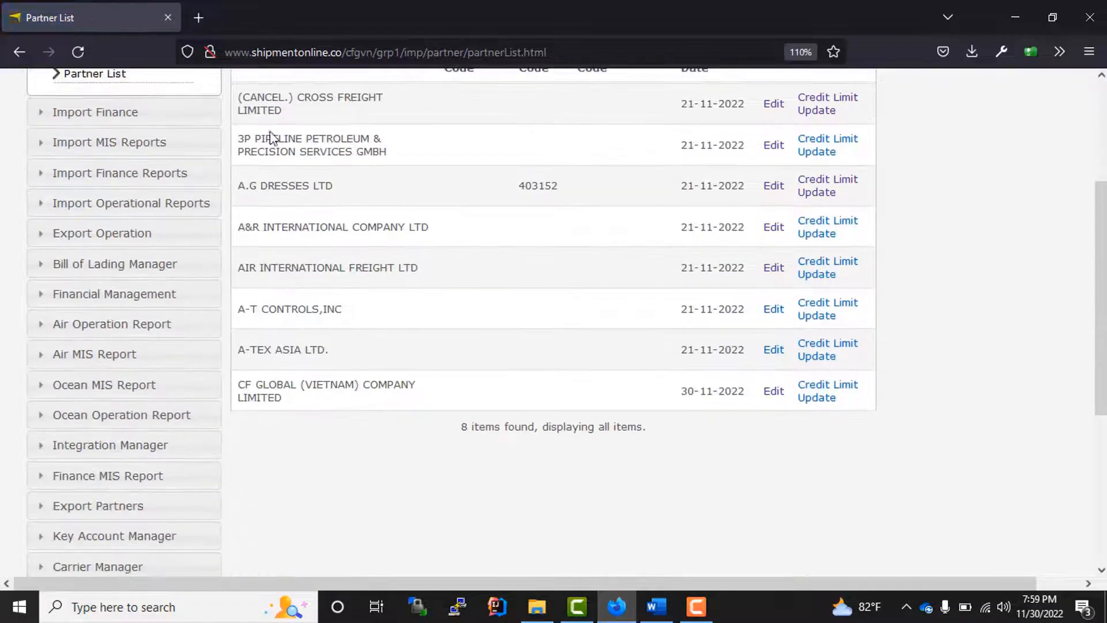
left_click_drag(247, 106, 387, 276)
scroll(709, 351, "up", 5)
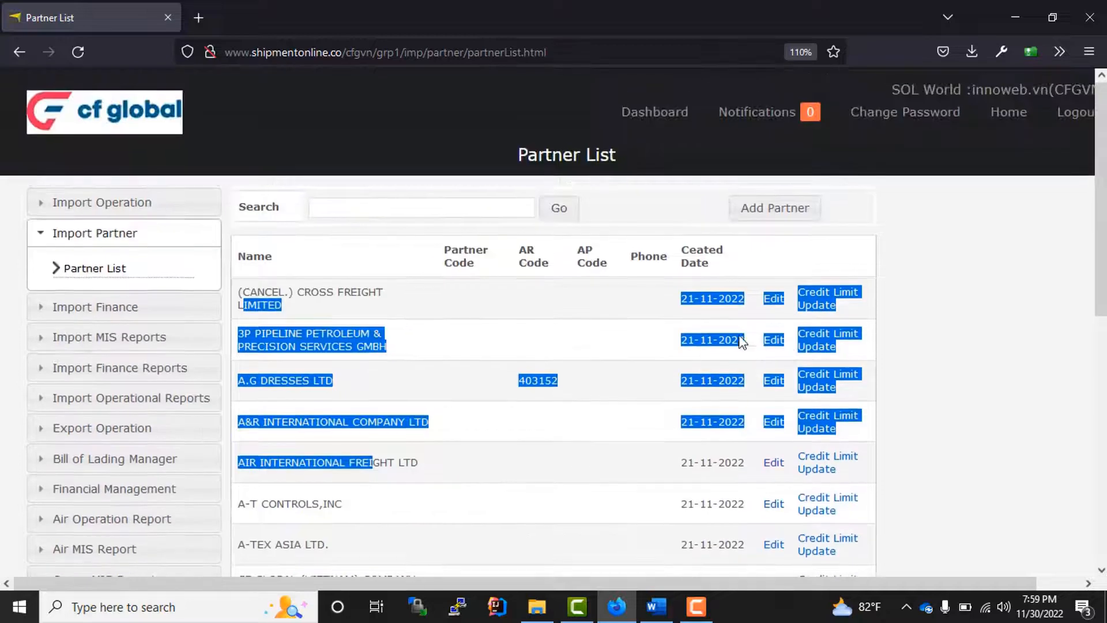
left_click(900, 320)
scroll(696, 420, "down", 3)
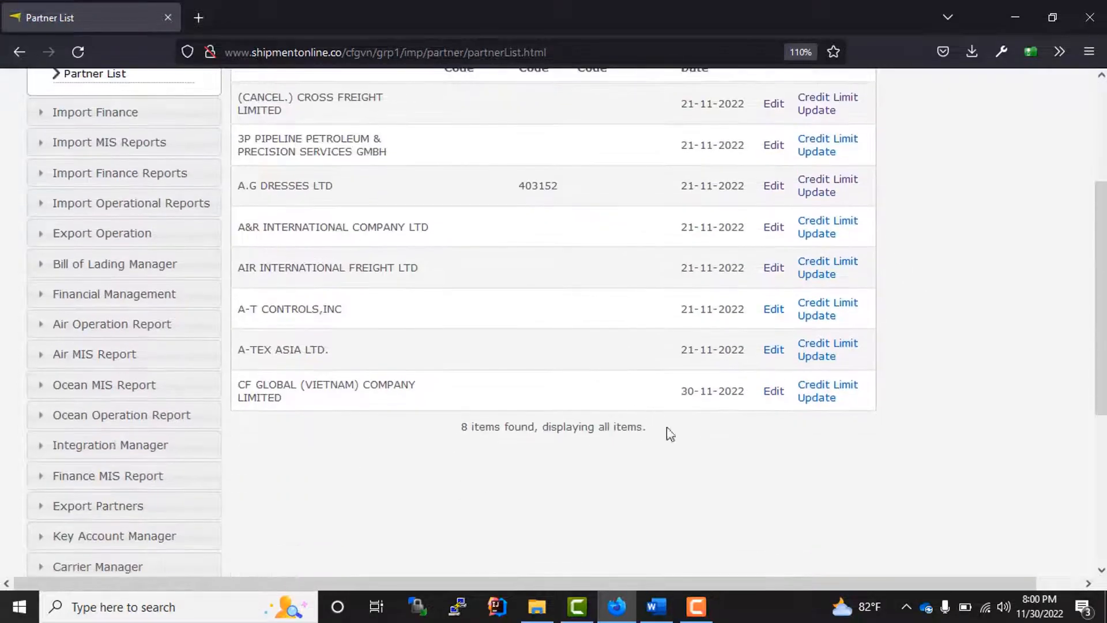
- Open the CF GLOBAL (VIETNAM) partner record for editing and review it
left_click(774, 392)
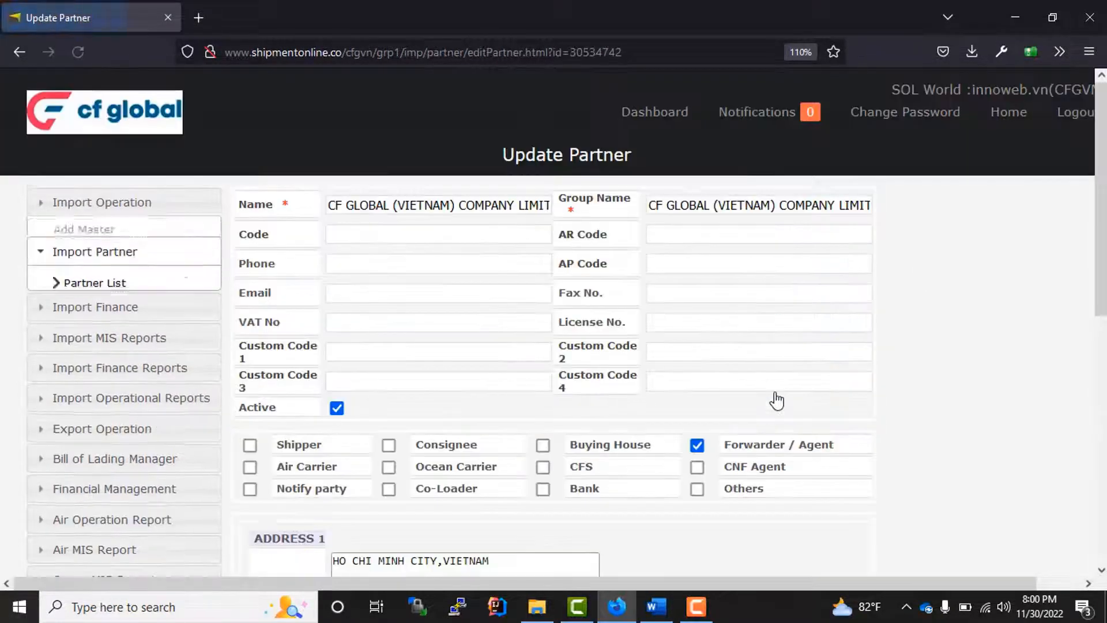
scroll(530, 366, "down", 3)
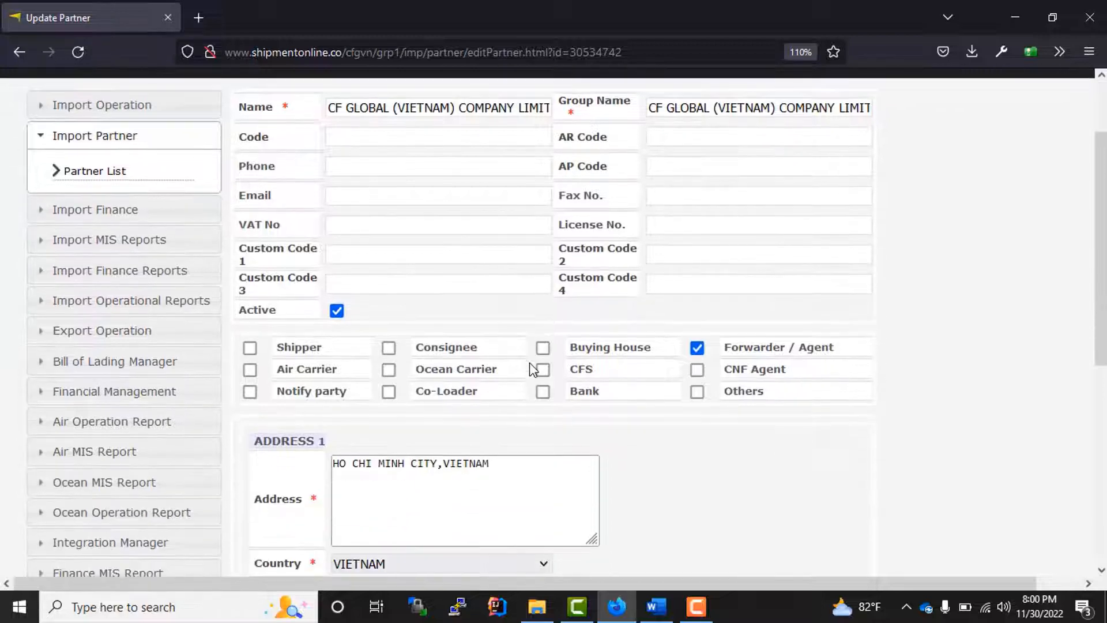
scroll(527, 363, "up", 3)
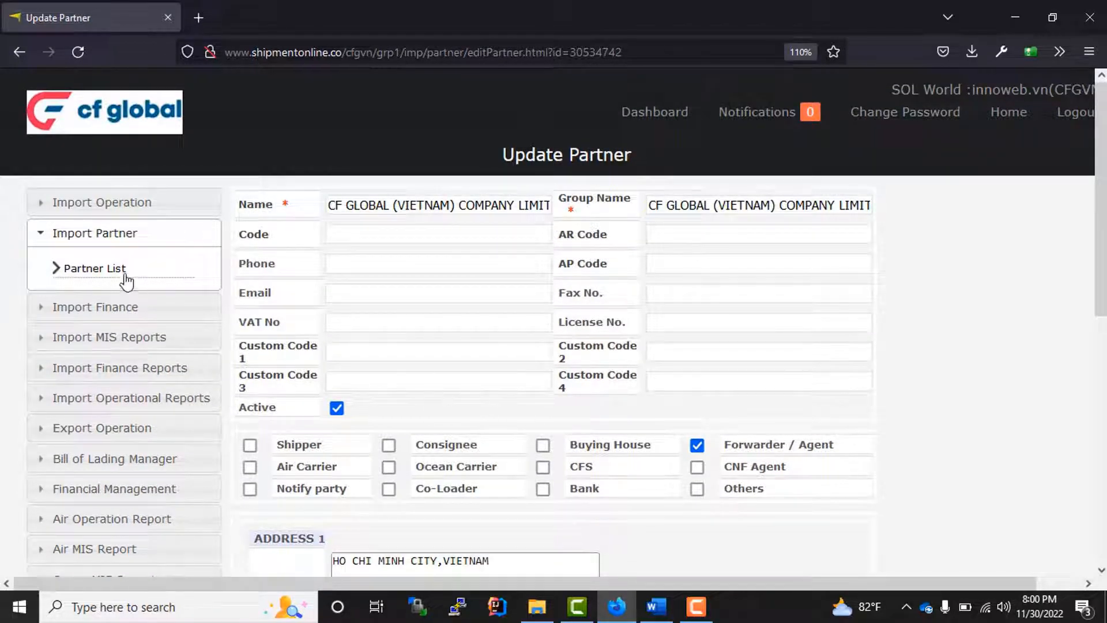
- Go back to the Partner List and expand the Import Operation menu
left_click(91, 270)
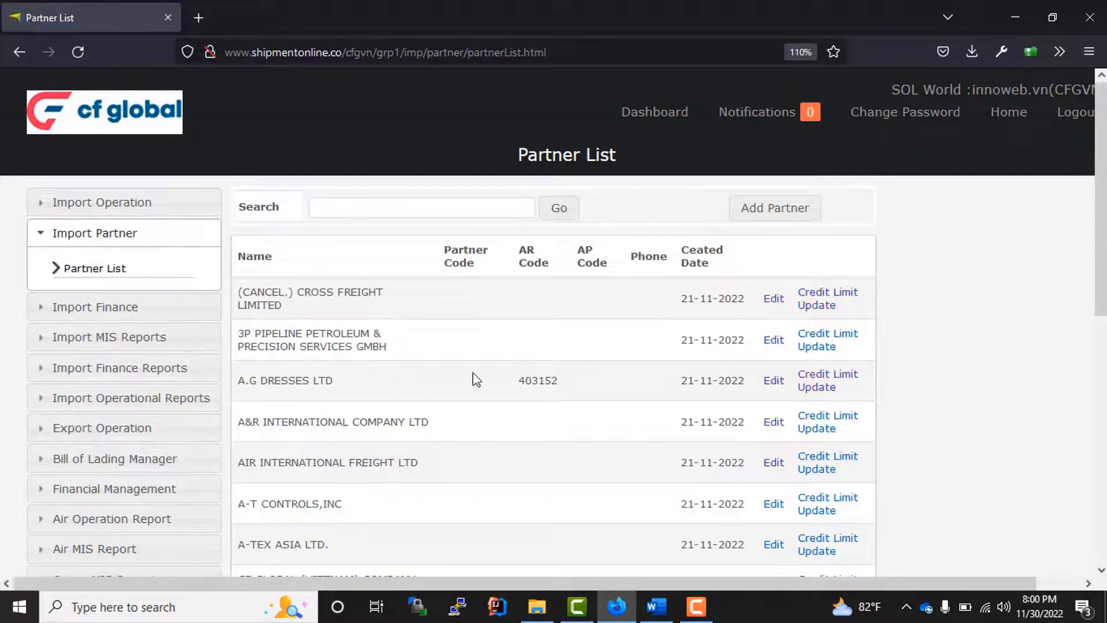
scroll(650, 346, "down", 3)
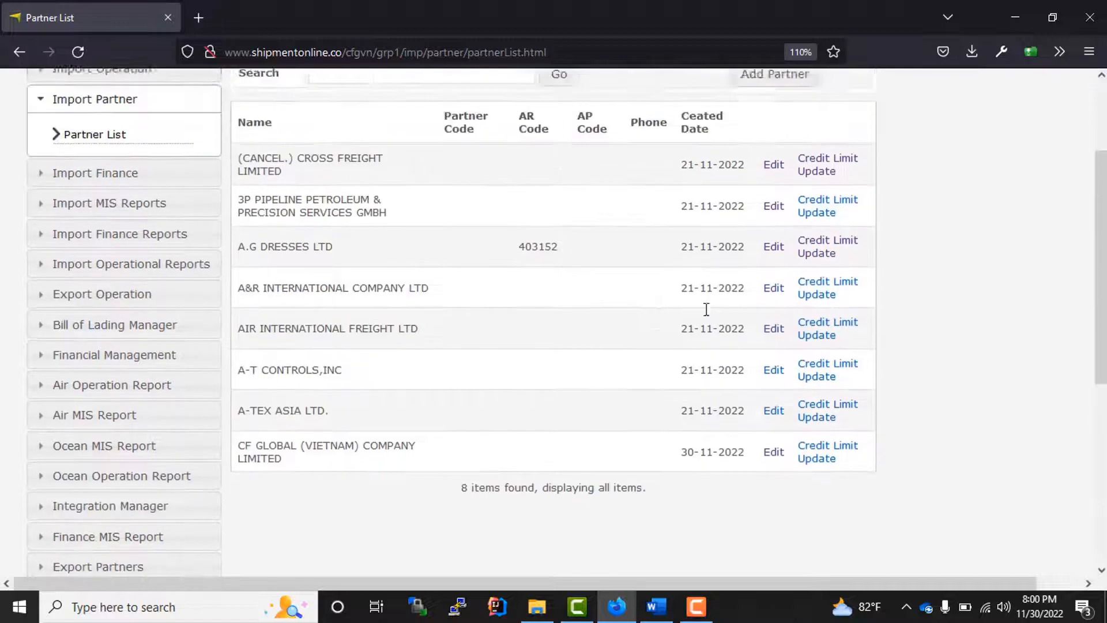
scroll(706, 310, "up", 3)
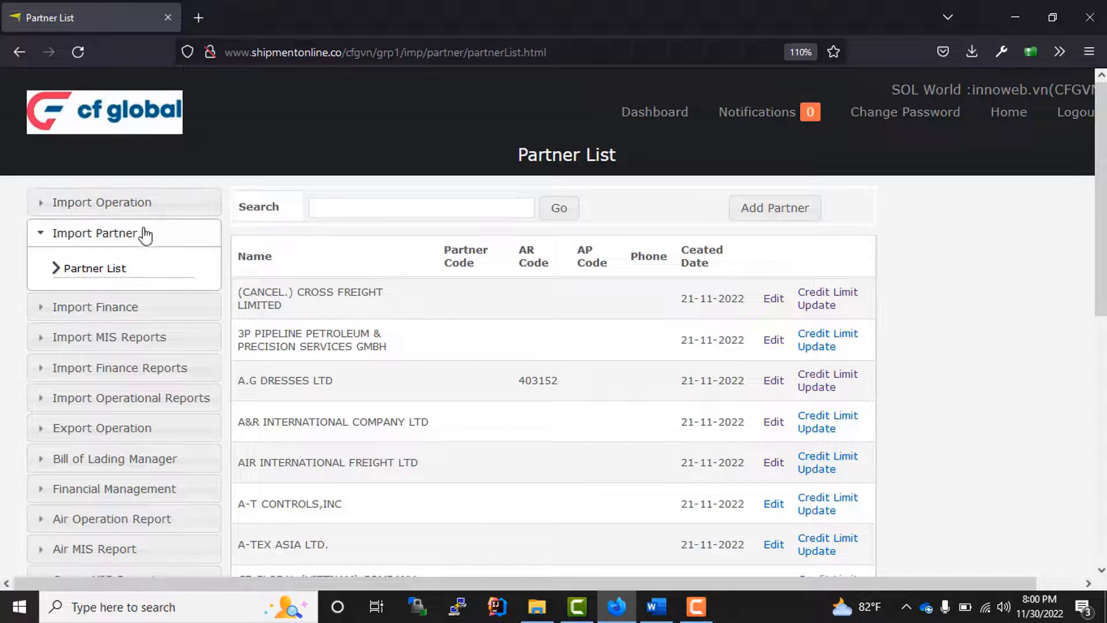
left_click(96, 208)
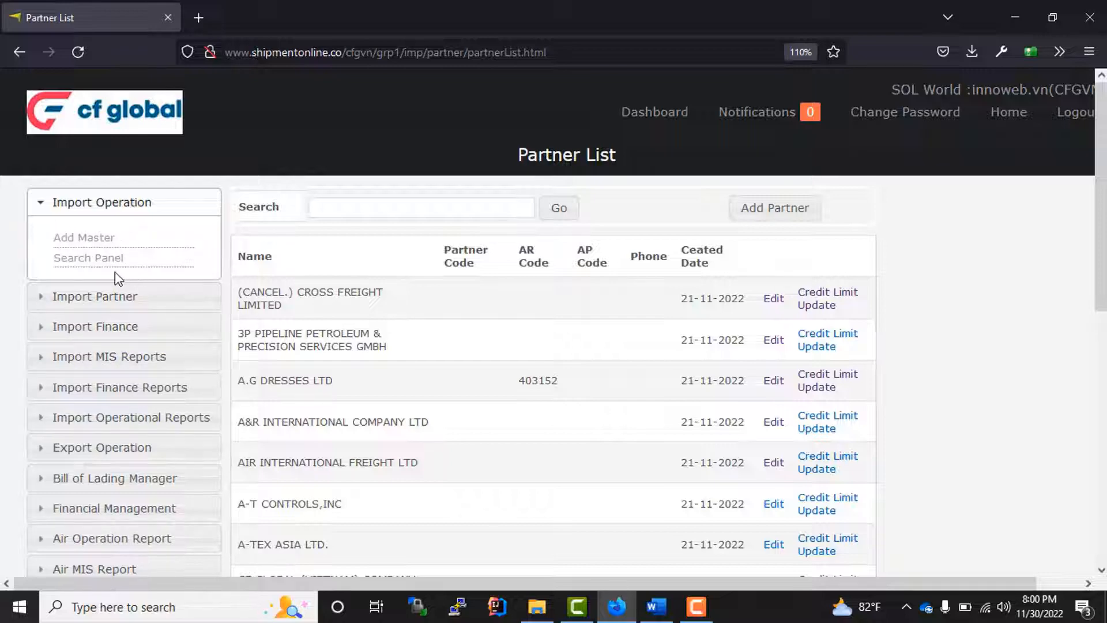
- Open the Master BL search page and look over its two result rows
left_click(82, 264)
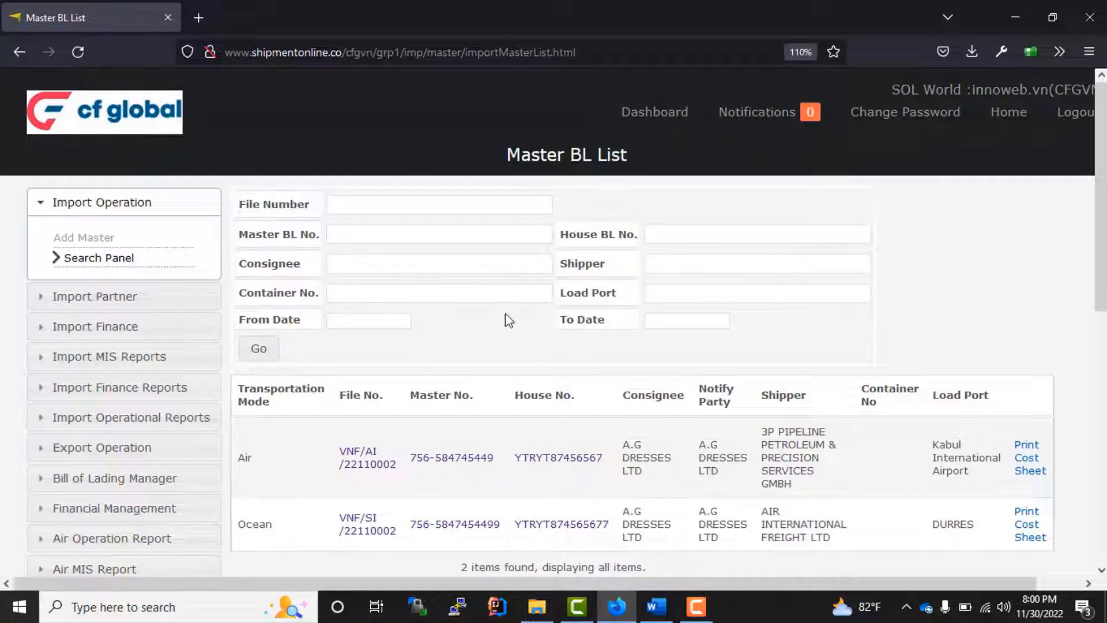
scroll(505, 314, "down", 2)
left_click_drag(385, 333, 1006, 441)
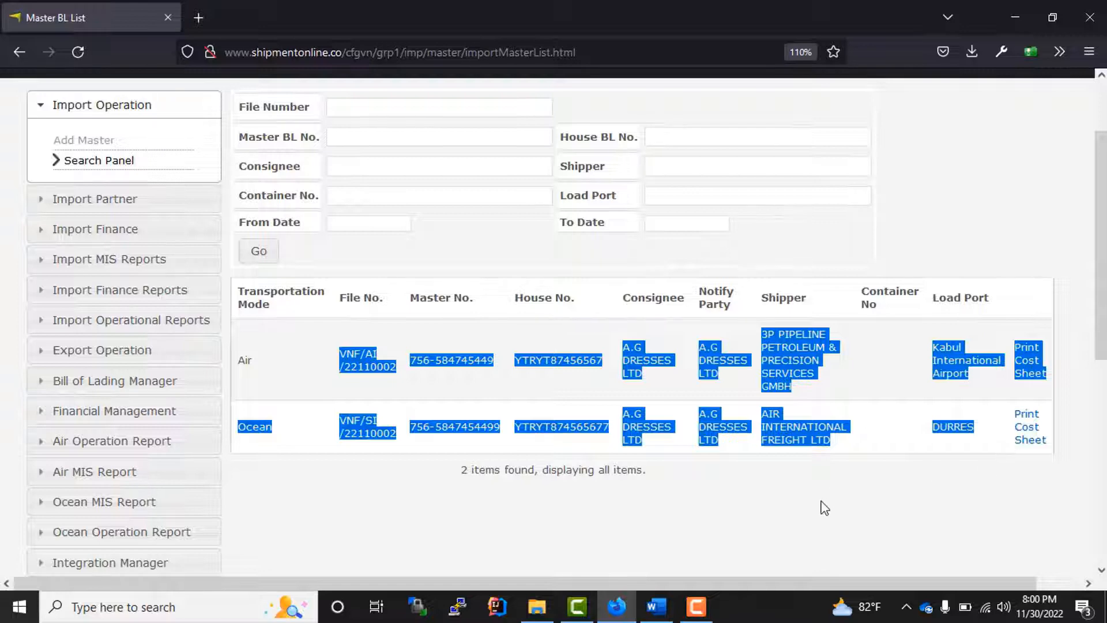
scroll(452, 289, "up", 2)
left_click(539, 359)
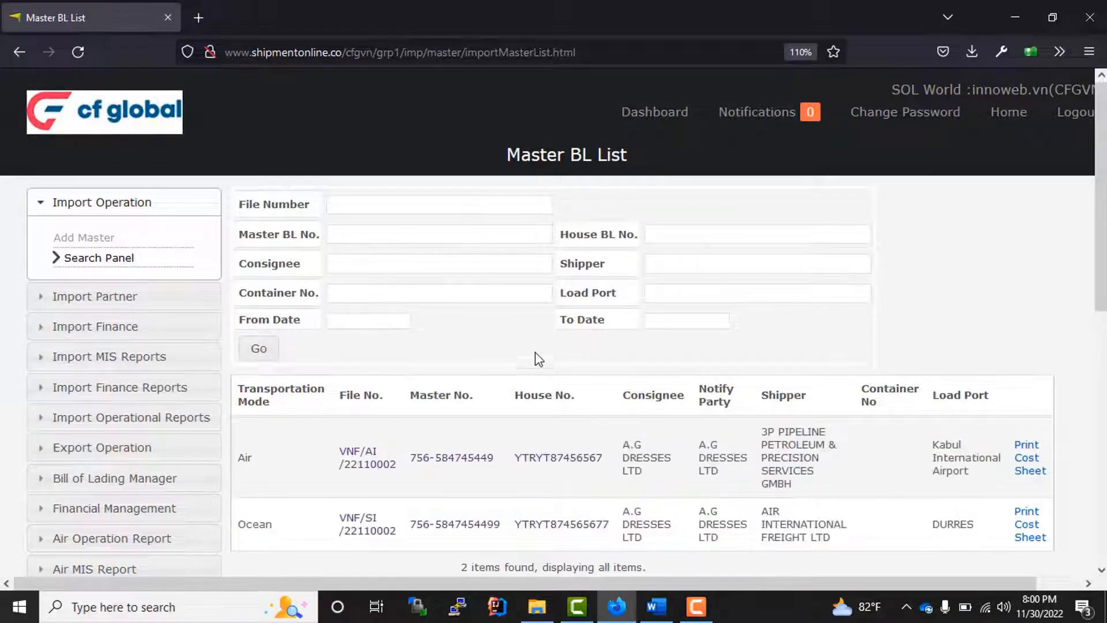
- Click through the File Number, Master BL, House BL, Consignee, Shipper, Container and To Date search fields
left_click(355, 208)
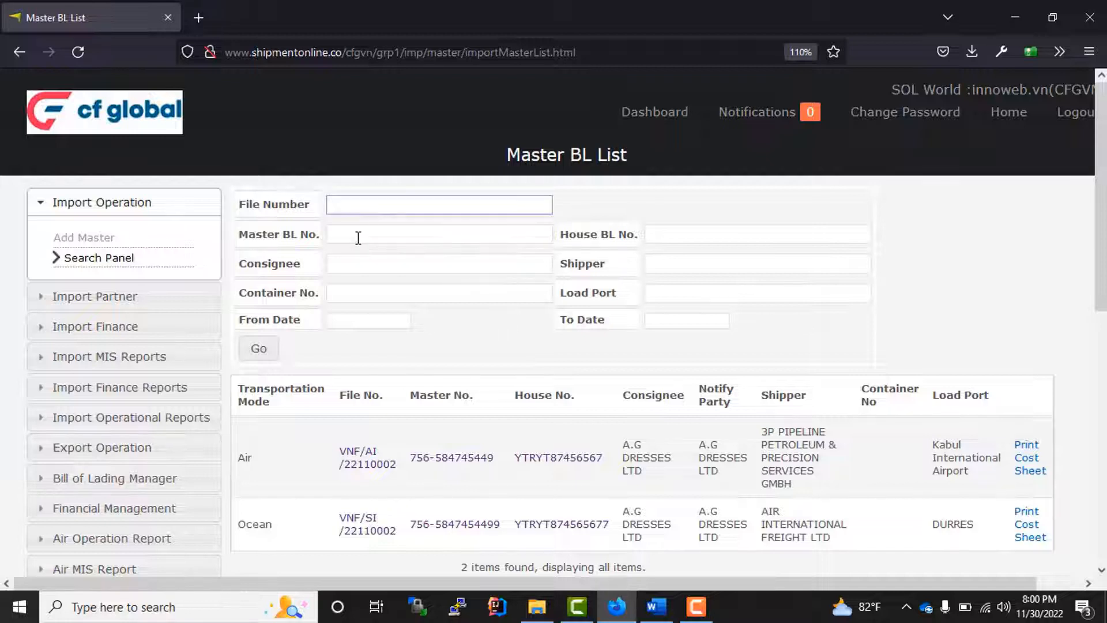
left_click(358, 237)
left_click(699, 236)
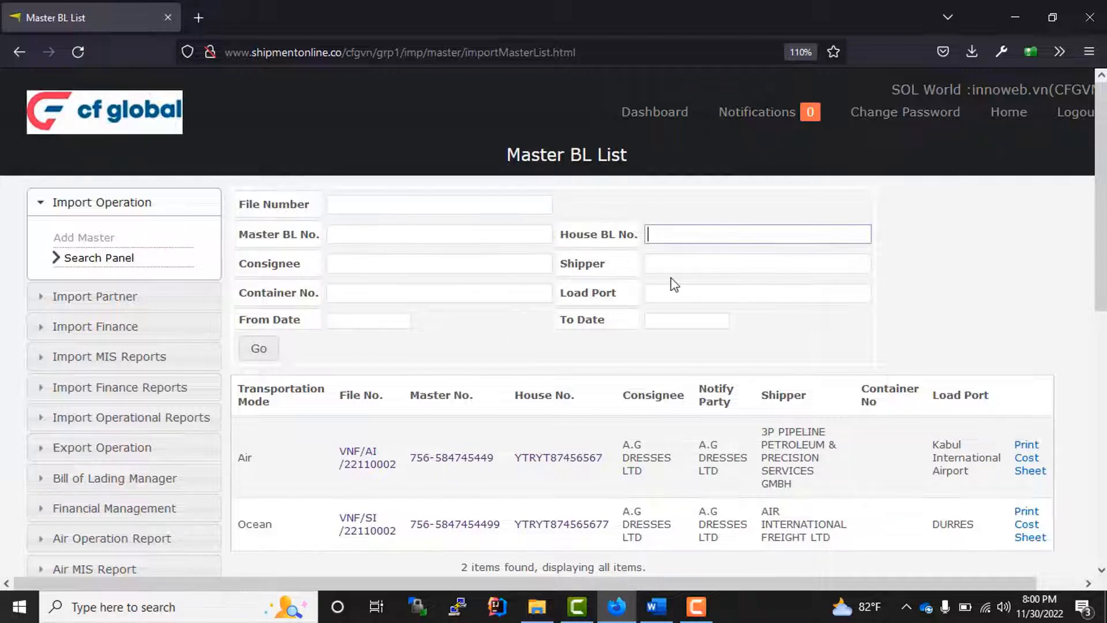
left_click(363, 269)
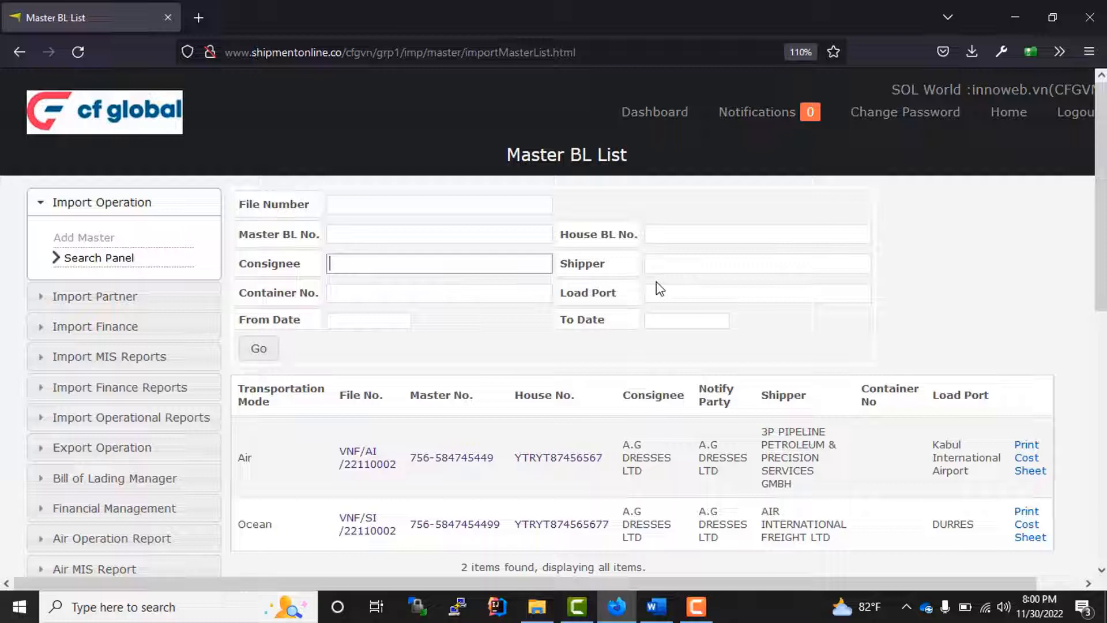
left_click(709, 270)
left_click(402, 295)
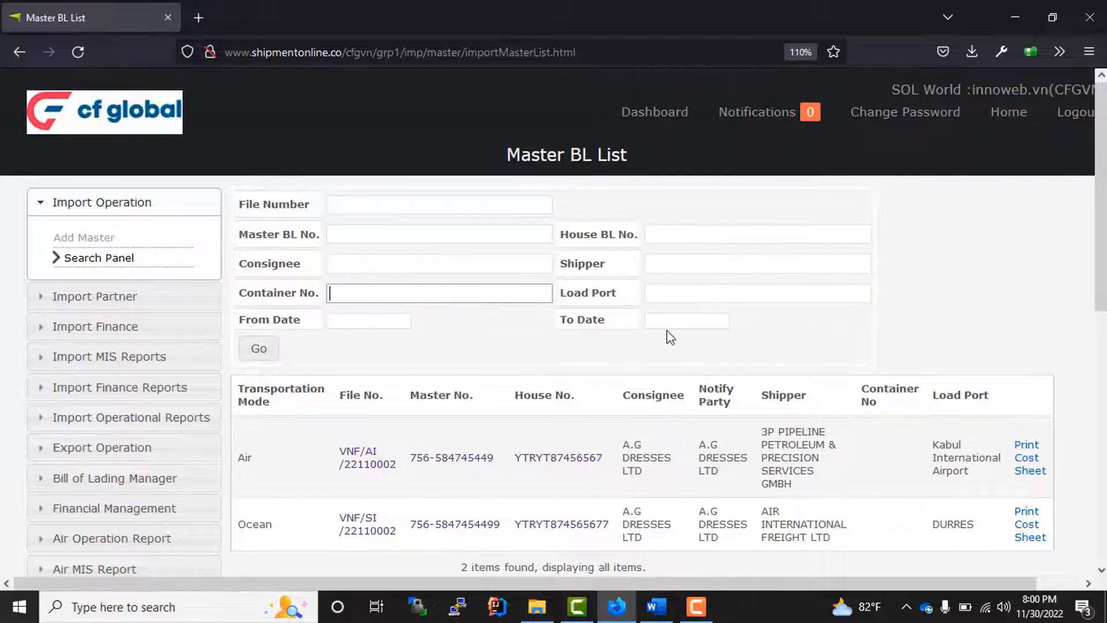
left_click(426, 349)
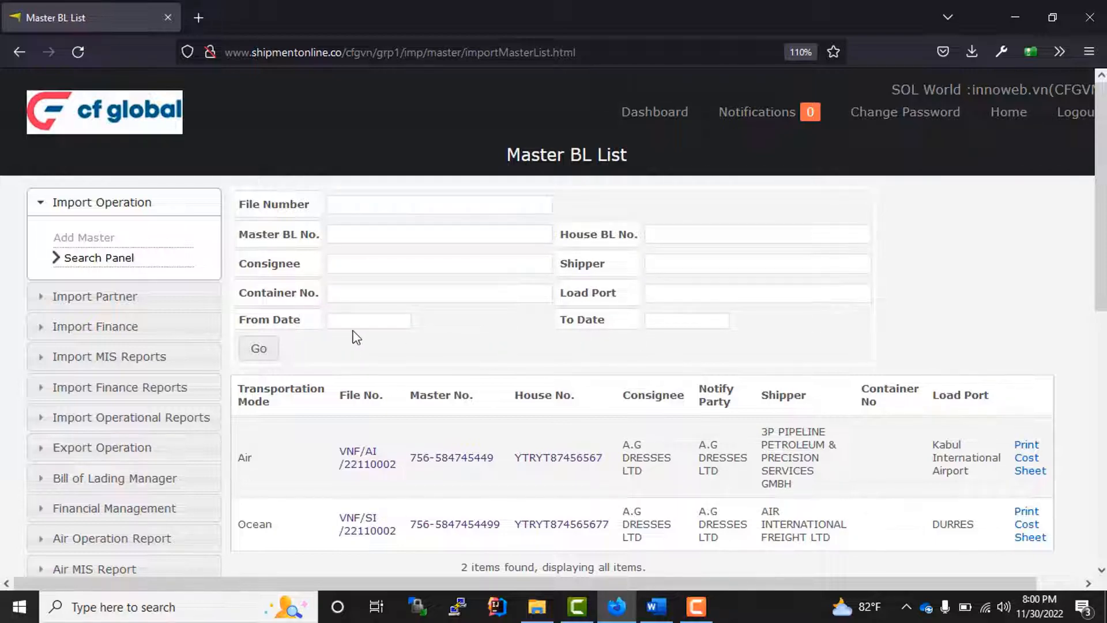
left_click(686, 323)
left_click(417, 366)
- Review the two results and search labels, then open a blank Add MAWB/Master BL form
scroll(488, 353, "down", 3)
scroll(489, 354, "up", 3)
left_click_drag(344, 497, 1004, 523)
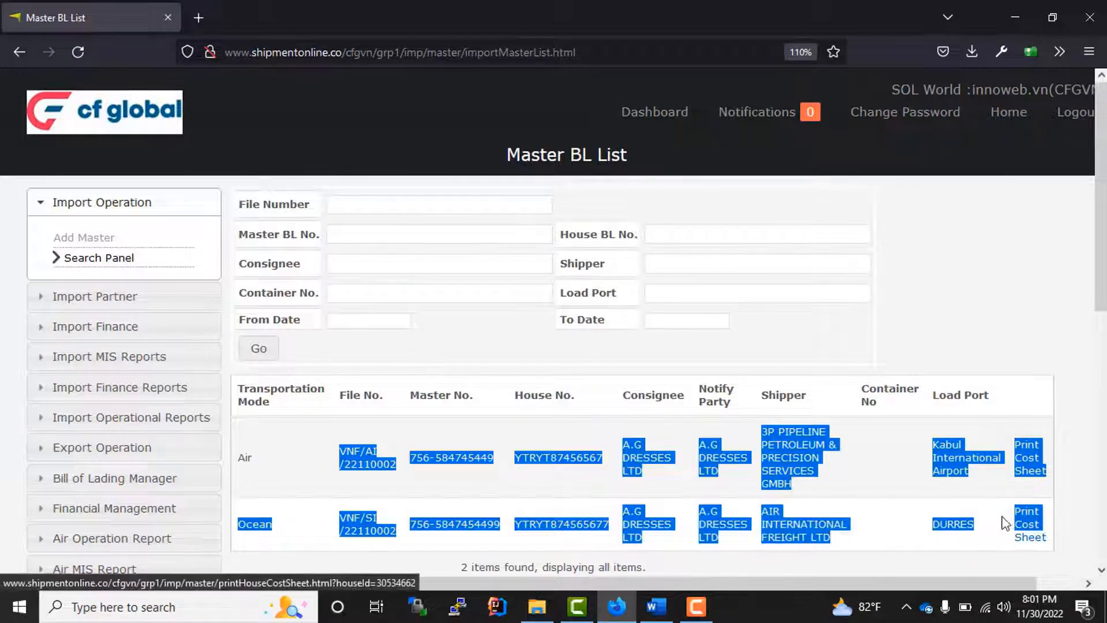
left_click(690, 336)
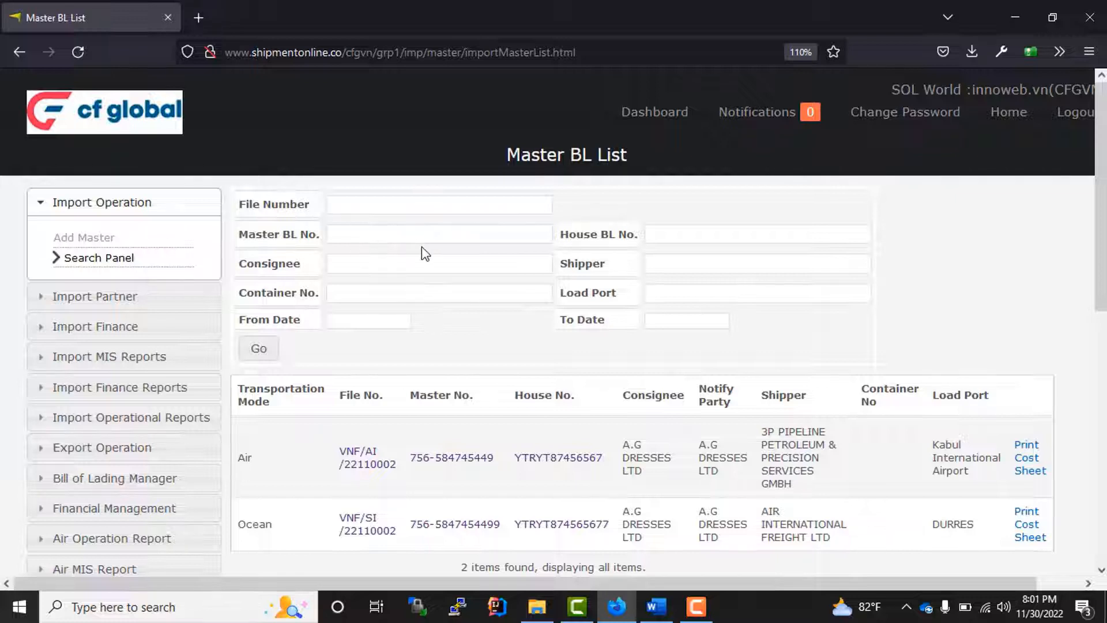
left_click_drag(243, 211, 378, 320)
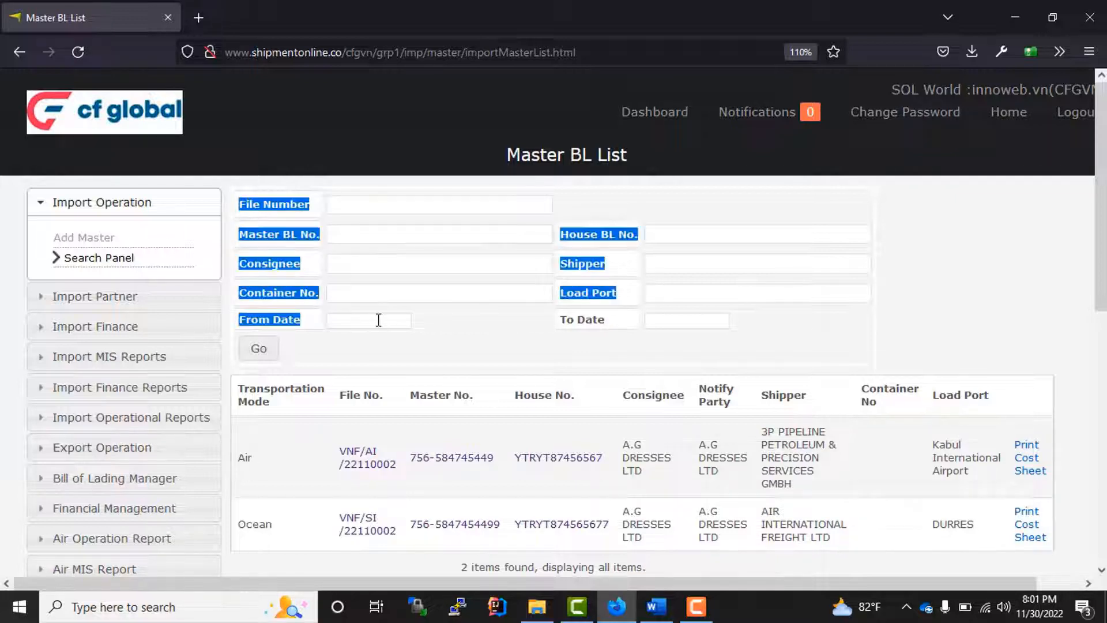
left_click(539, 347)
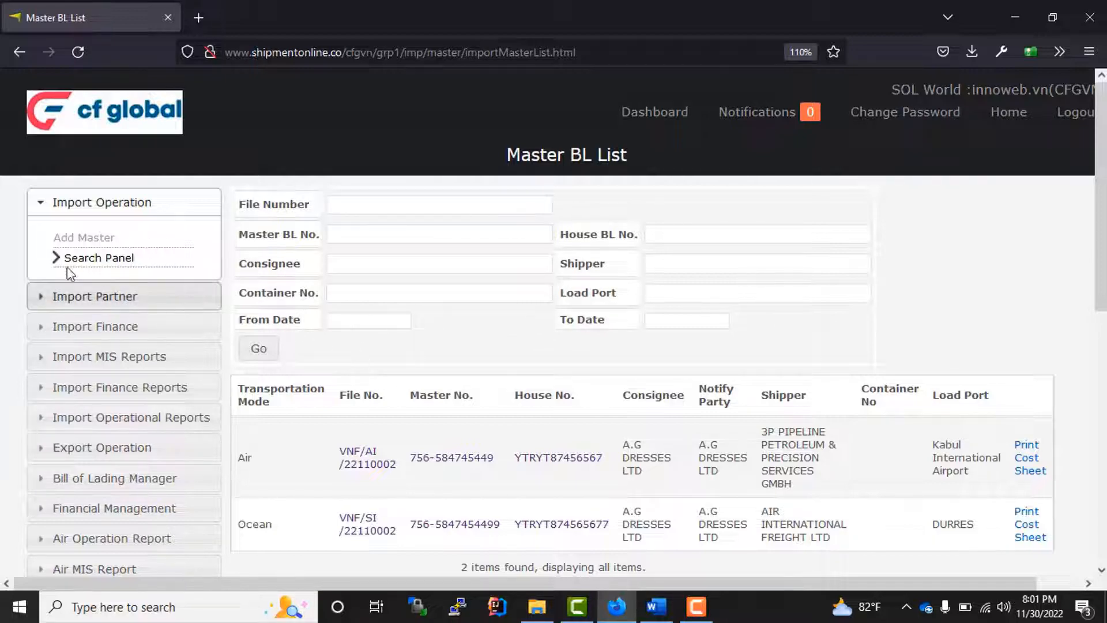
left_click(85, 242)
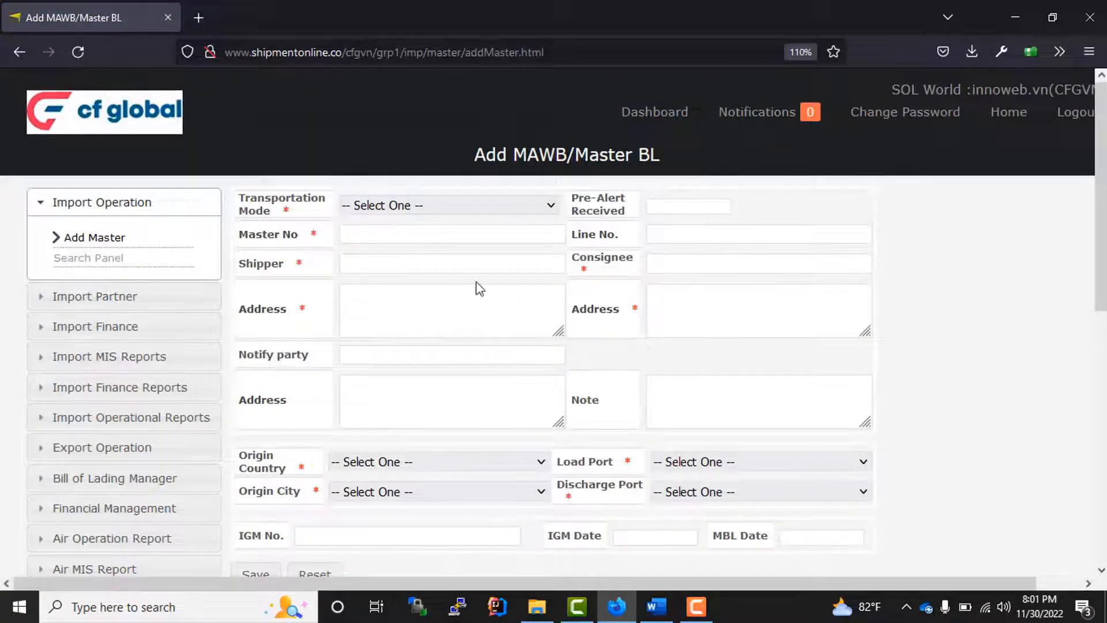
- Set the transportation mode to AIR and Pre-Alert Received to 30/11/2022
scroll(473, 289, "down", 3)
scroll(473, 286, "up", 3)
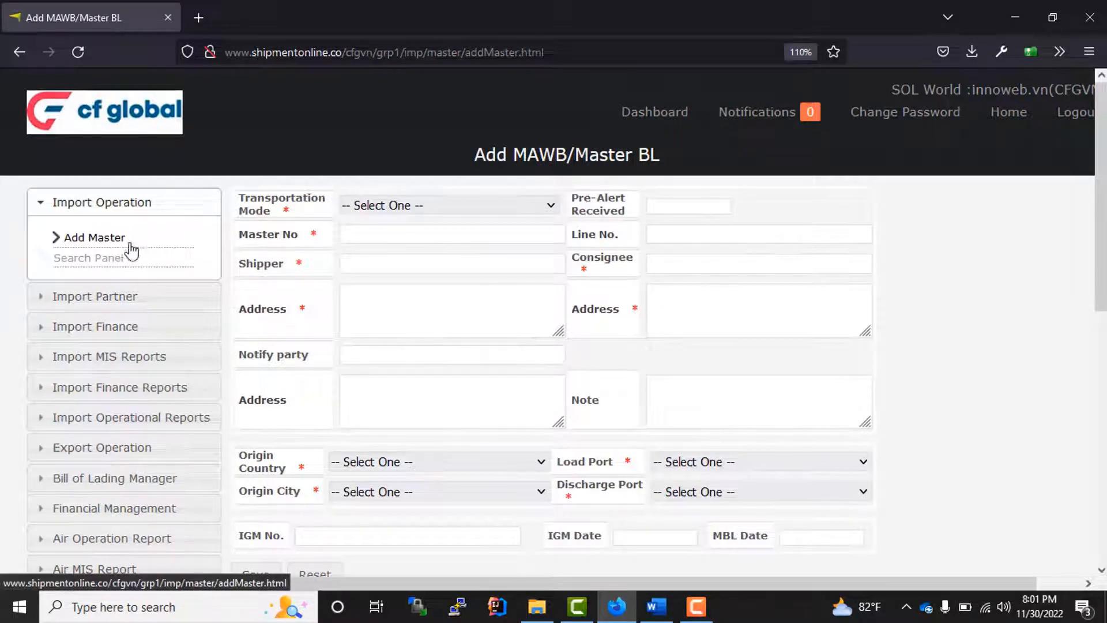
left_click(394, 206)
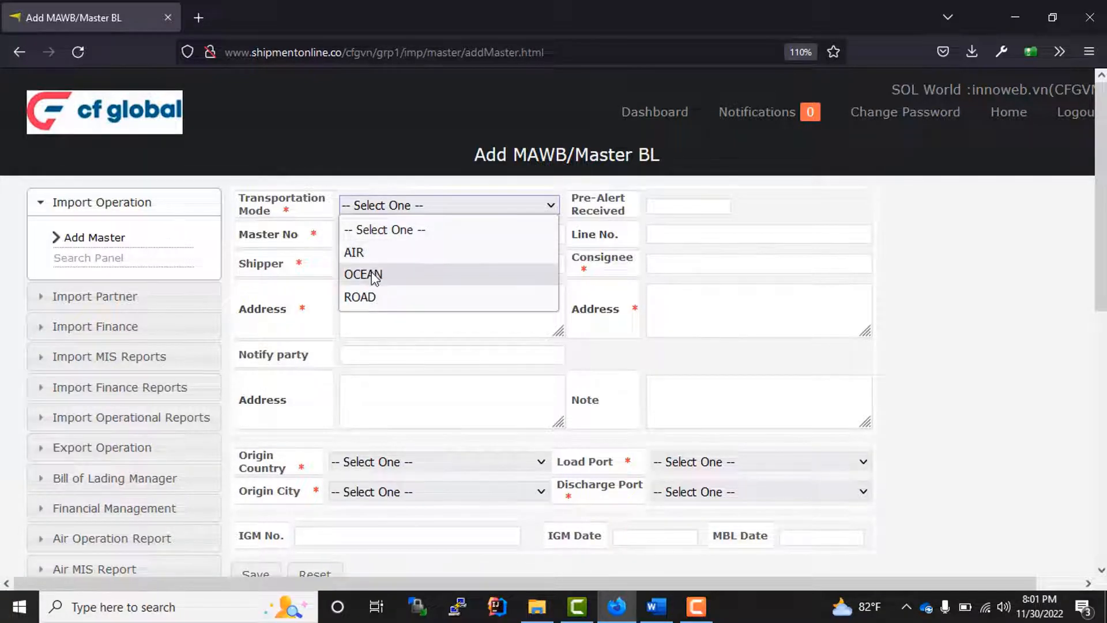
left_click(354, 254)
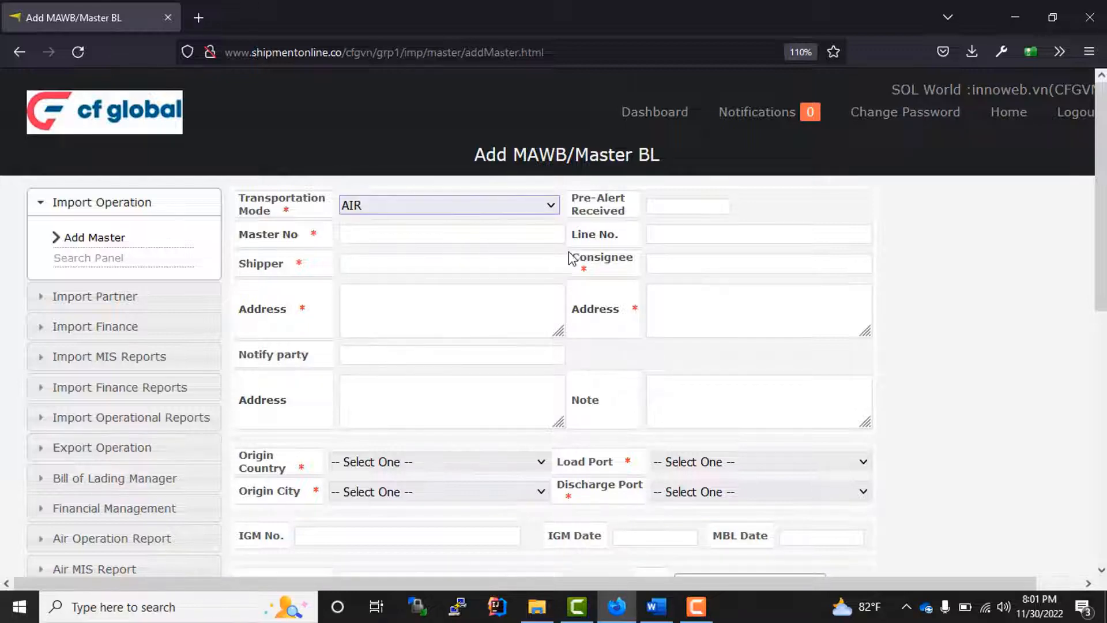
left_click(575, 203)
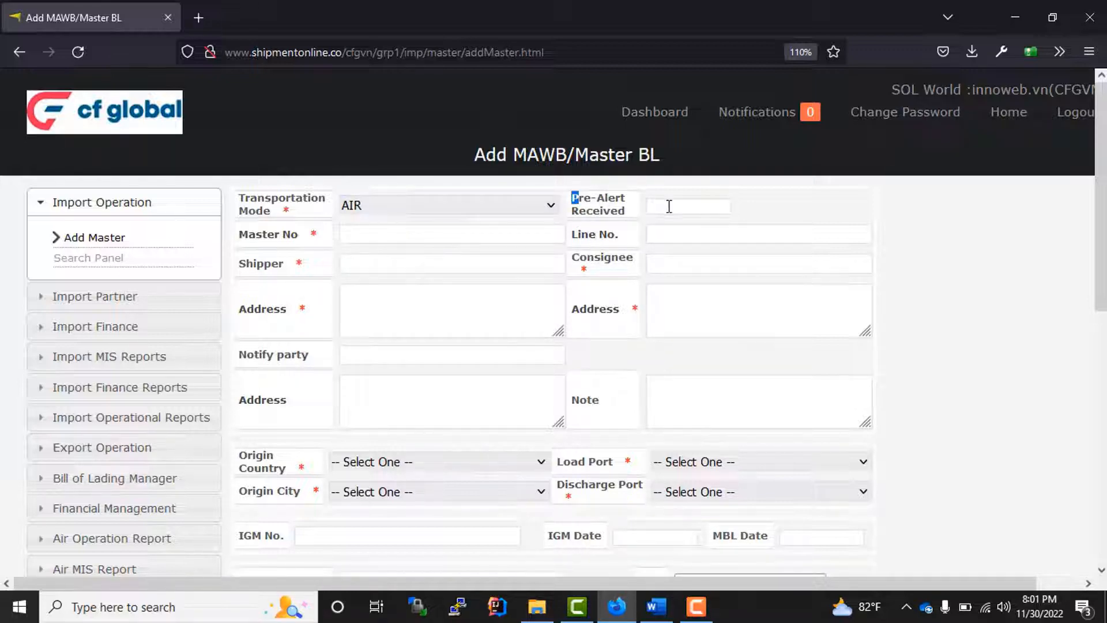
left_click(669, 206)
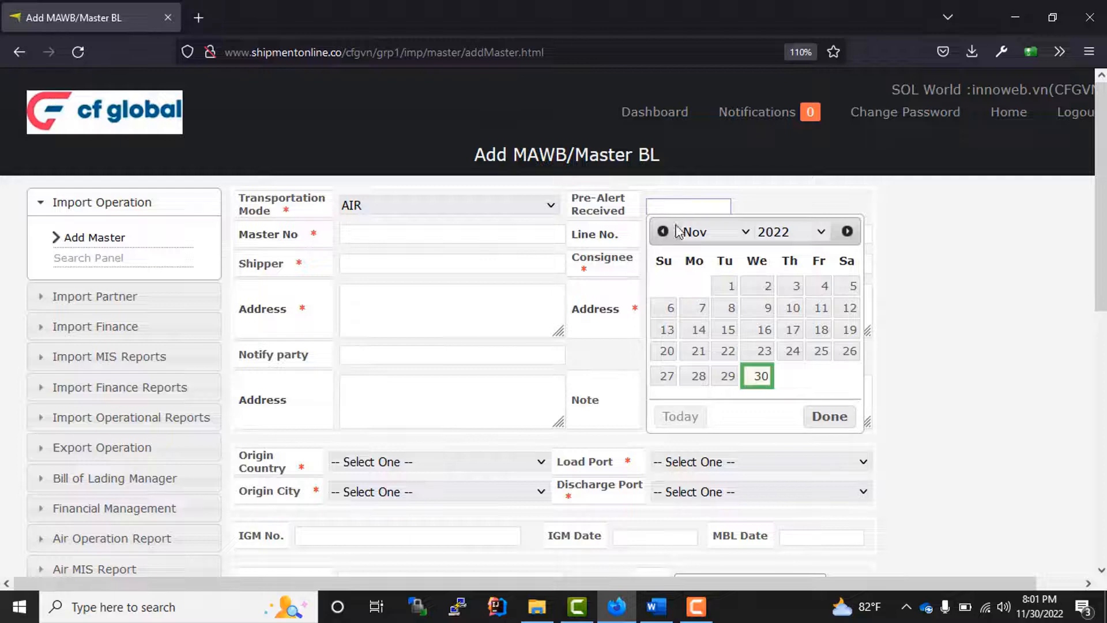
left_click(761, 375)
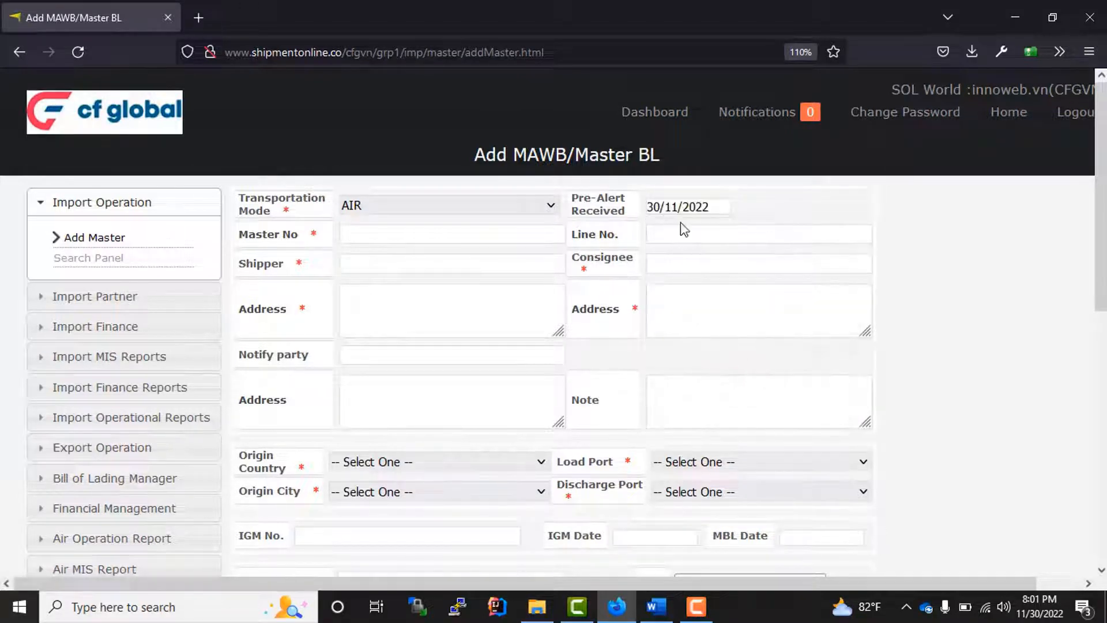
left_click(350, 233)
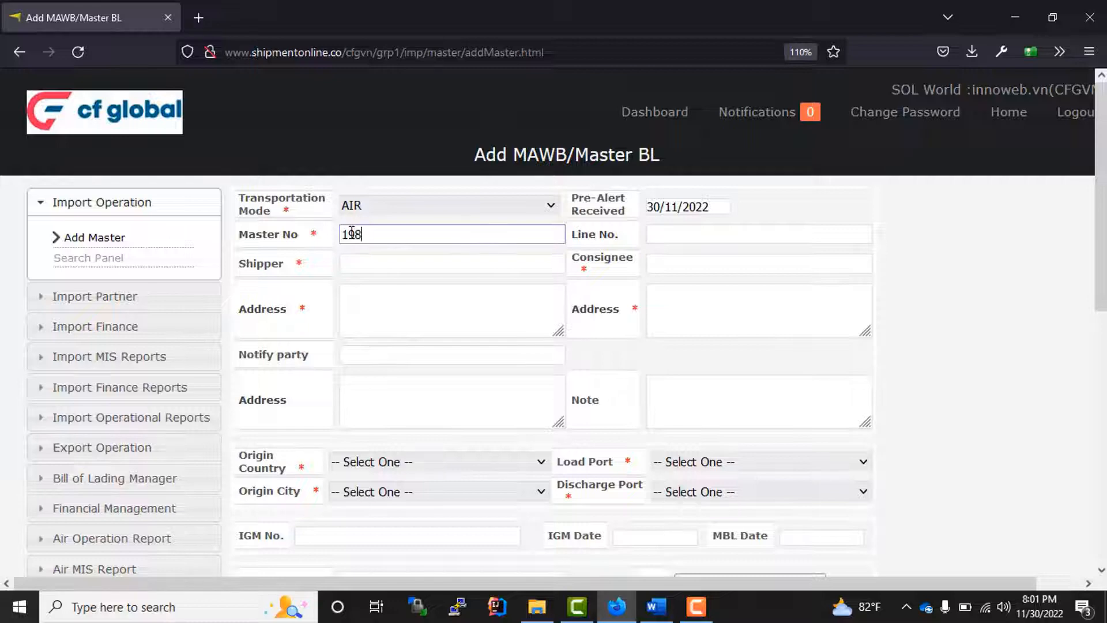
type("198-7464665")
left_click(558, 292)
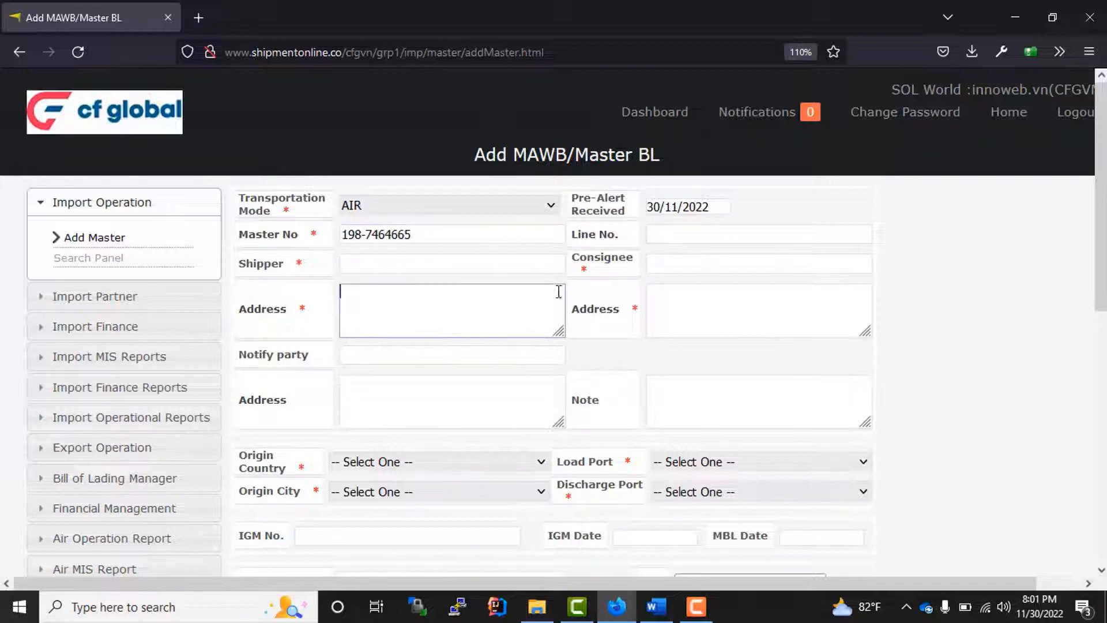
left_click(374, 262)
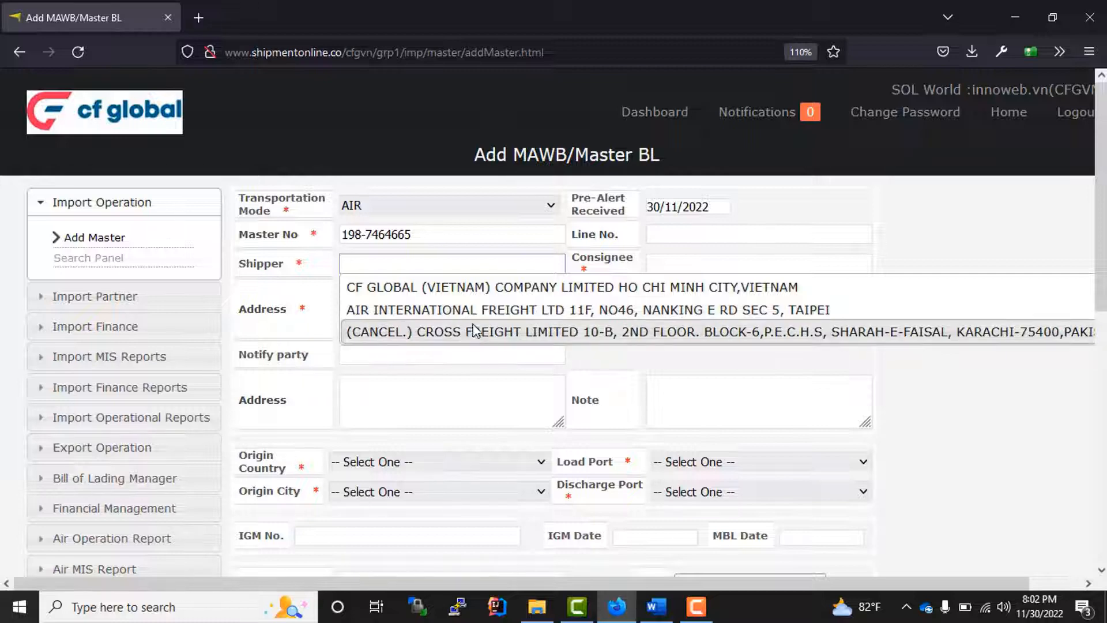
- Pick (CANCEL.) CROSS FREIGHT LIMITED as shipper and CF GLOBAL (VIETNAM) as consignee
left_click(527, 333)
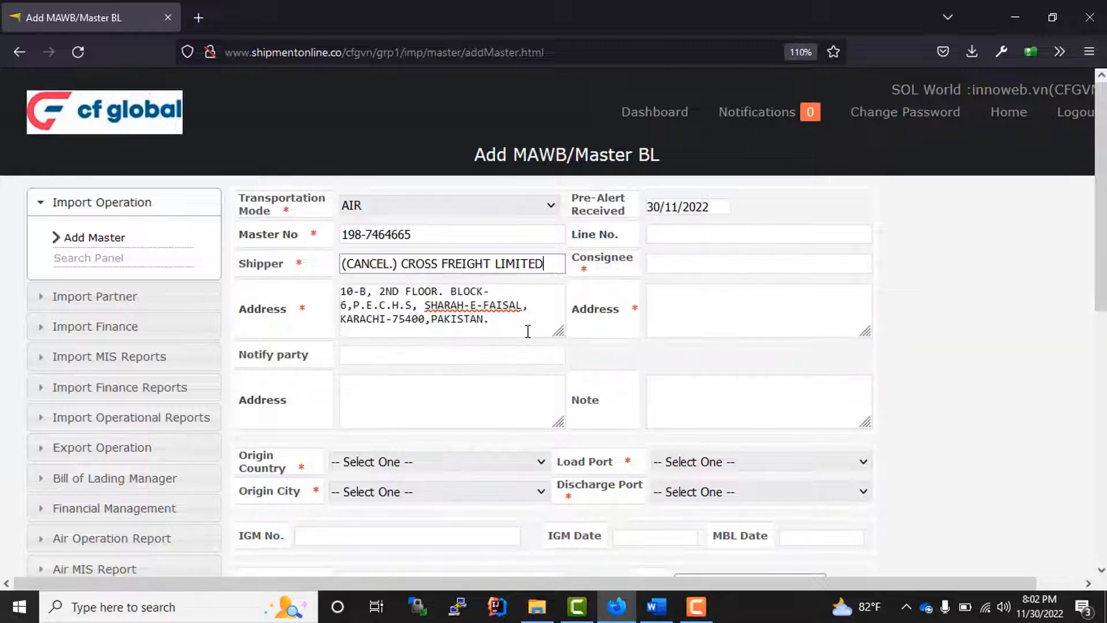
left_click(671, 265)
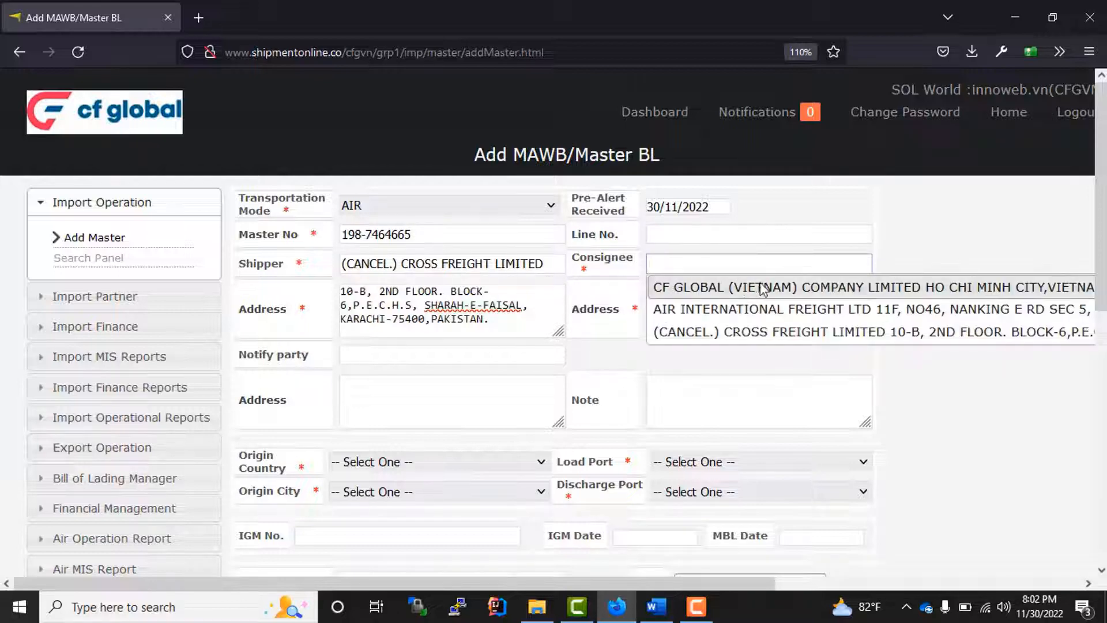
left_click(831, 288)
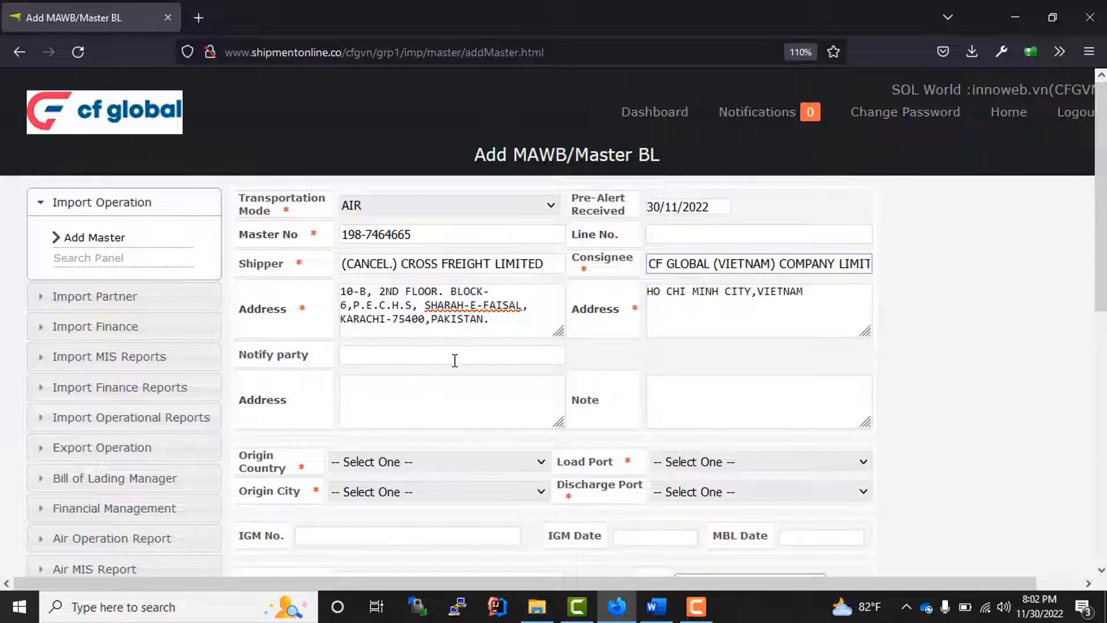
- Click through the notify party, its address and the note box without entering values
scroll(455, 360, "down", 3)
left_click(420, 305)
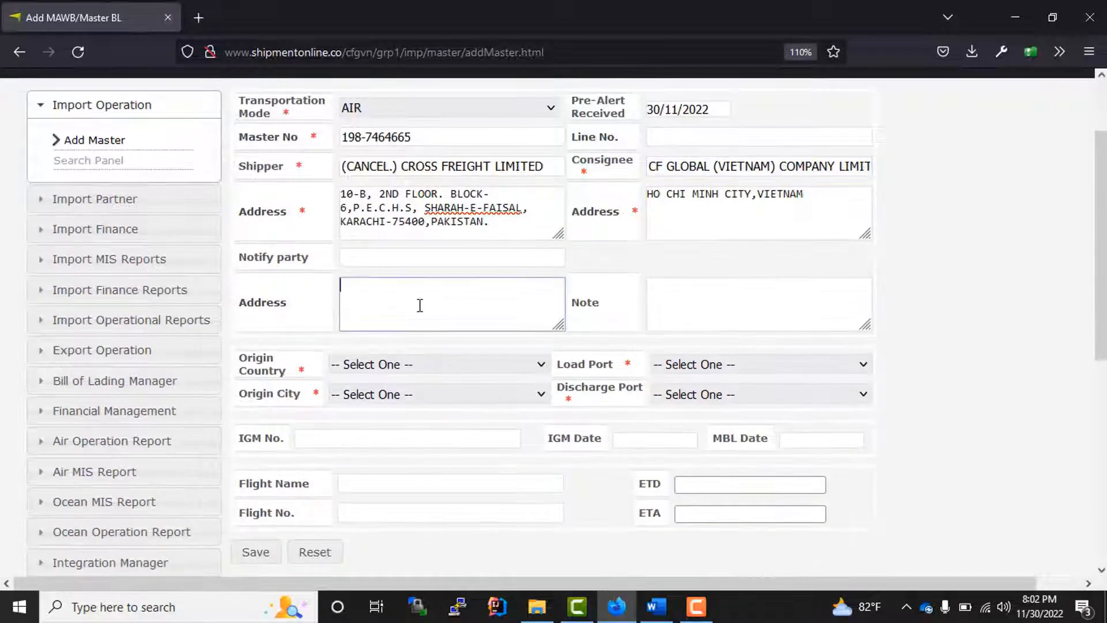
left_click(375, 259)
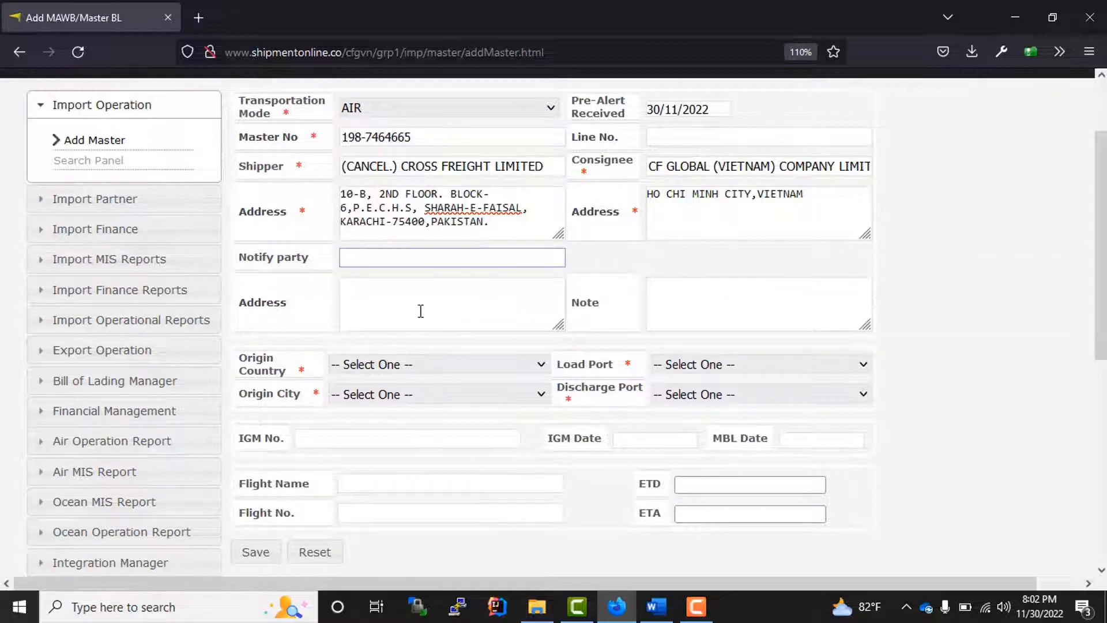
left_click(421, 312)
left_click(755, 314)
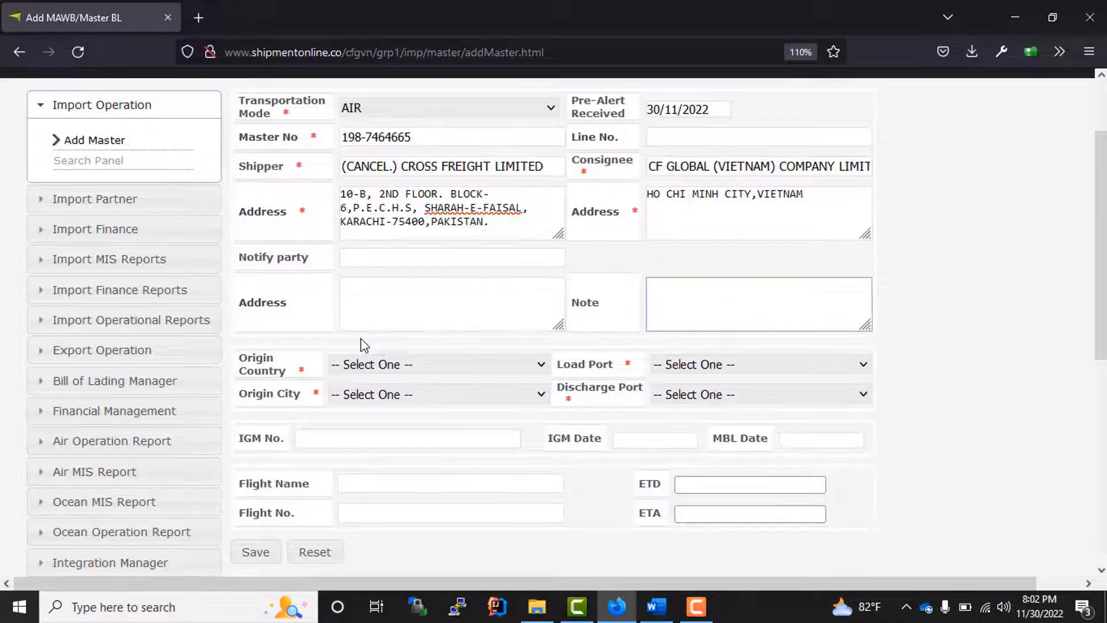
scroll(427, 277, "up", 3)
scroll(410, 425, "down", 3)
- Set Origin Country to CHINA by typing 'chi' and choosing from the list
left_click(385, 368)
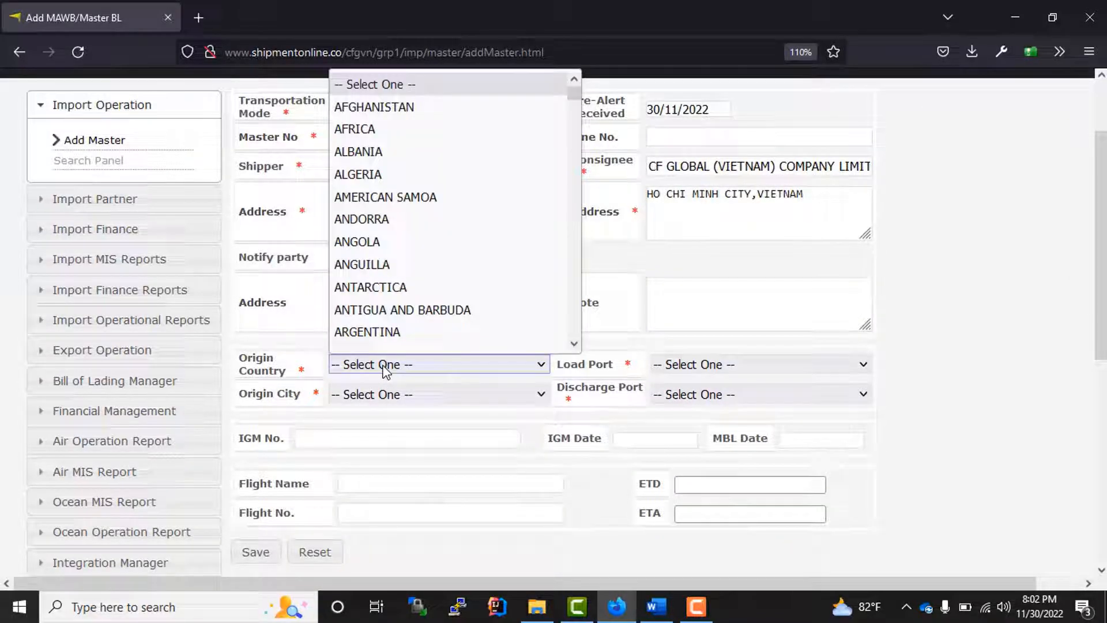
type("chi")
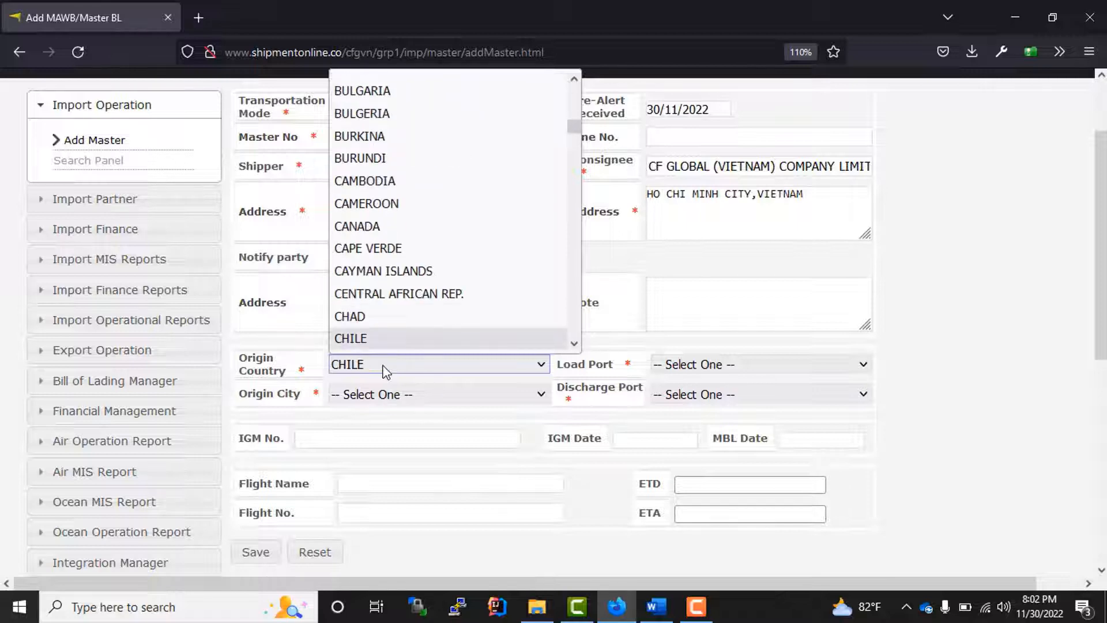
key("Down")
key("Down")
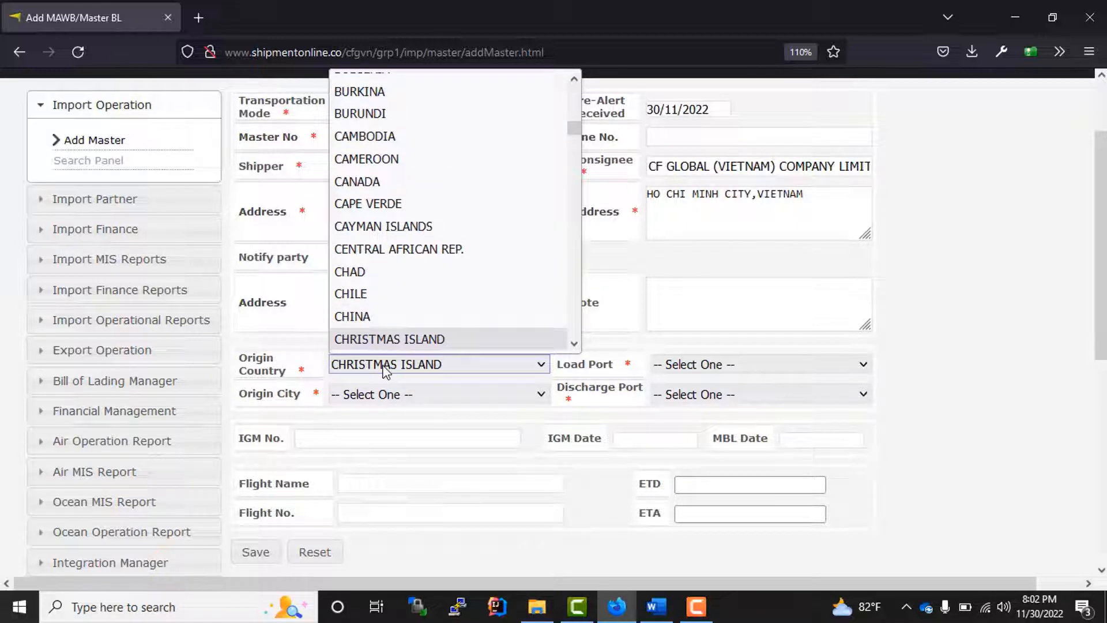
key("Up")
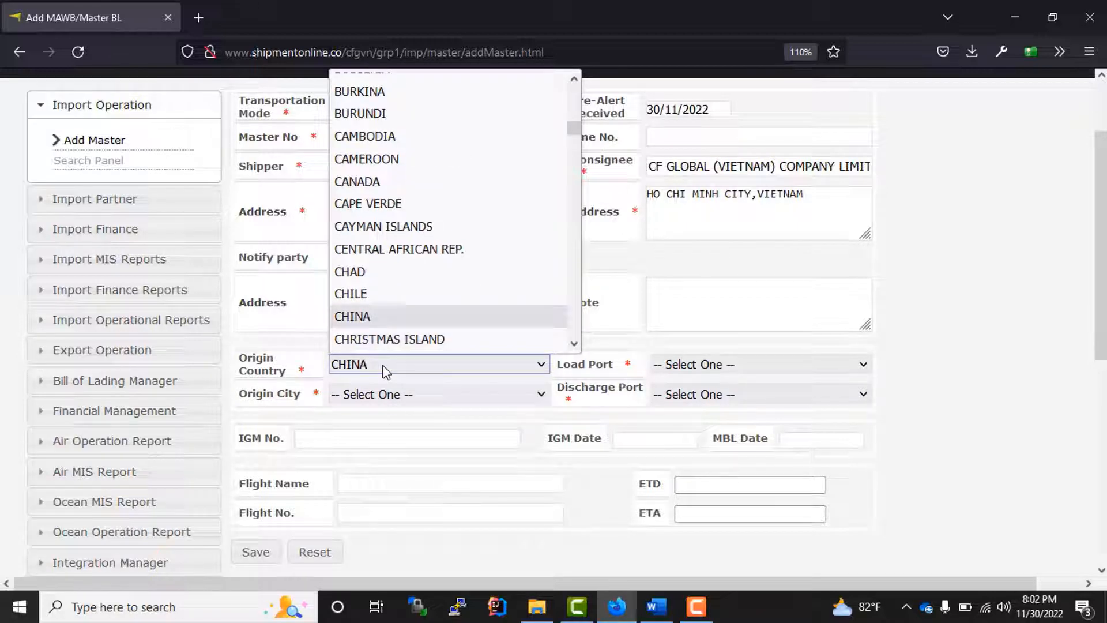
key("Return")
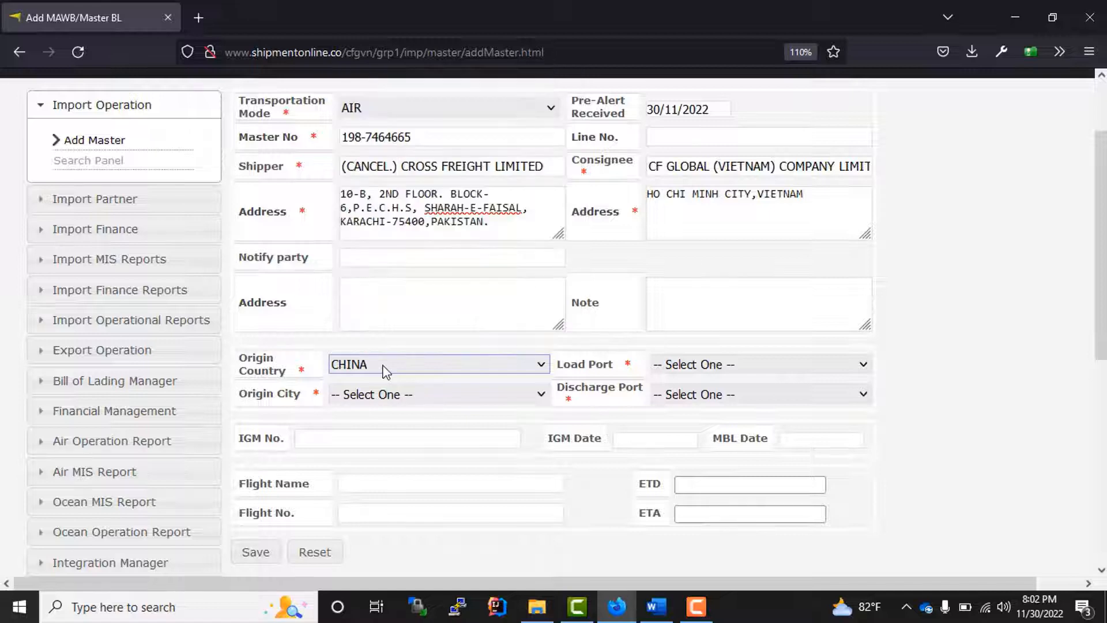
- Choose Beijing Capital International load port, BEIJING origin city and Hanoi Airport discharge port
left_click(728, 372)
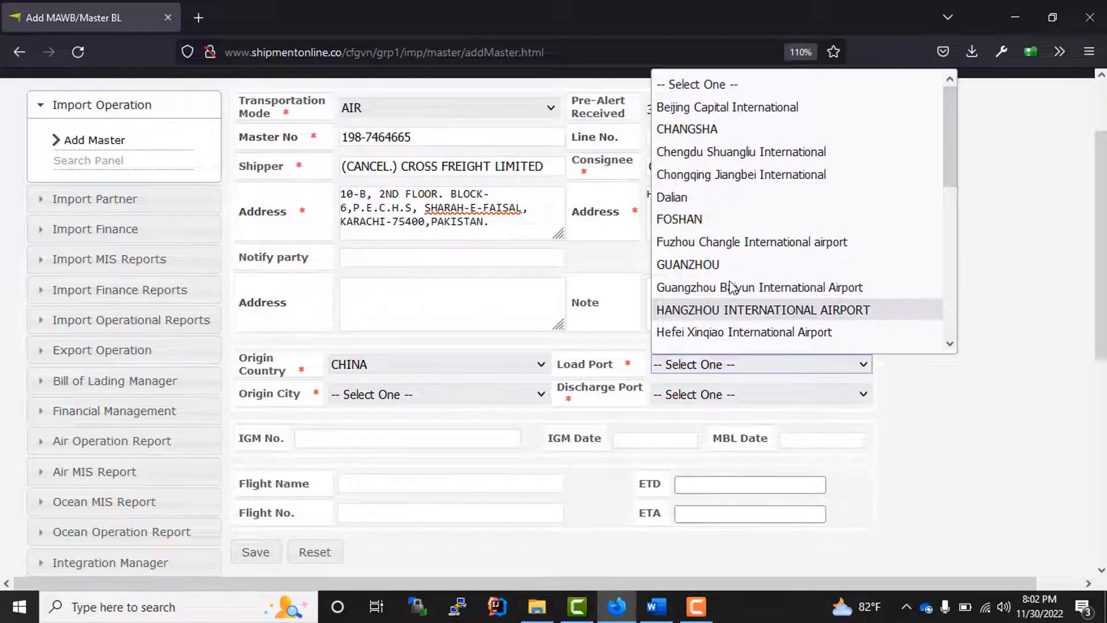
left_click(788, 113)
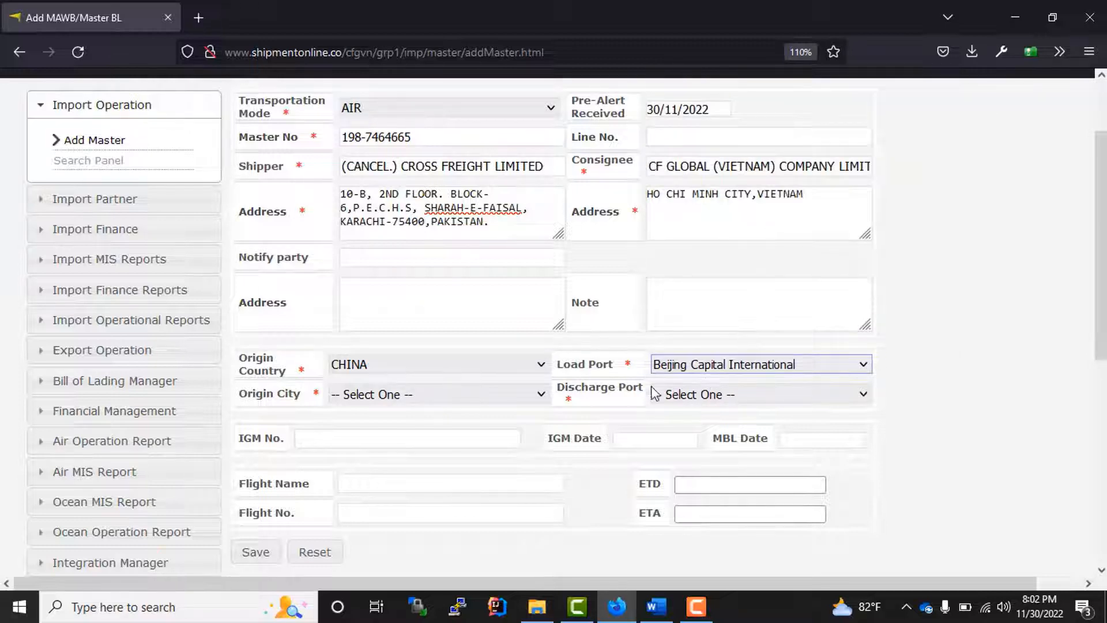
left_click(378, 395)
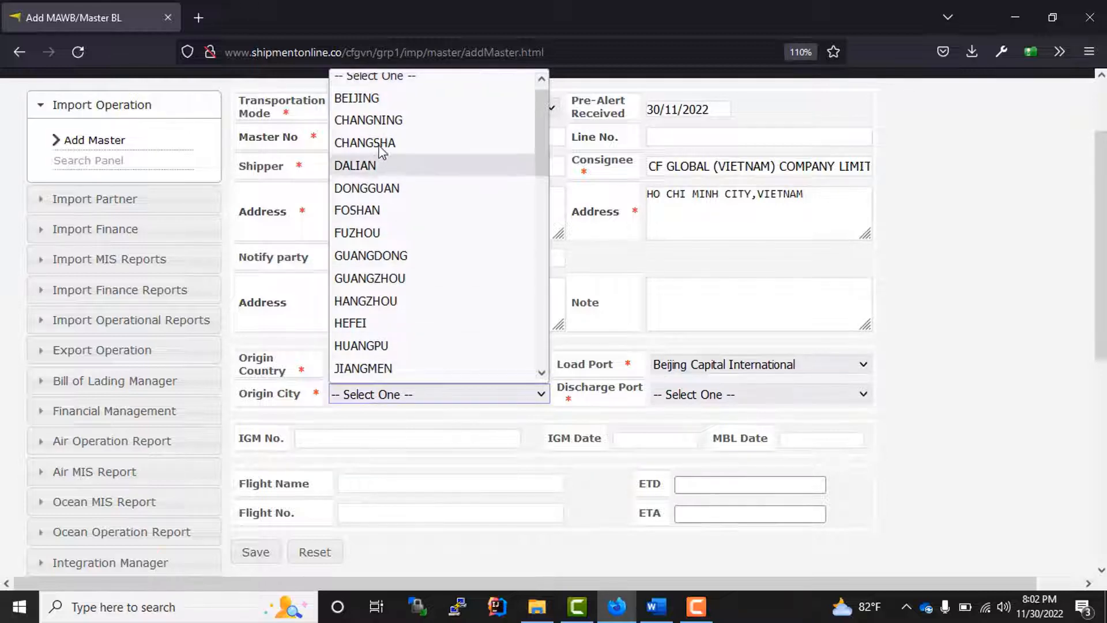
left_click(367, 100)
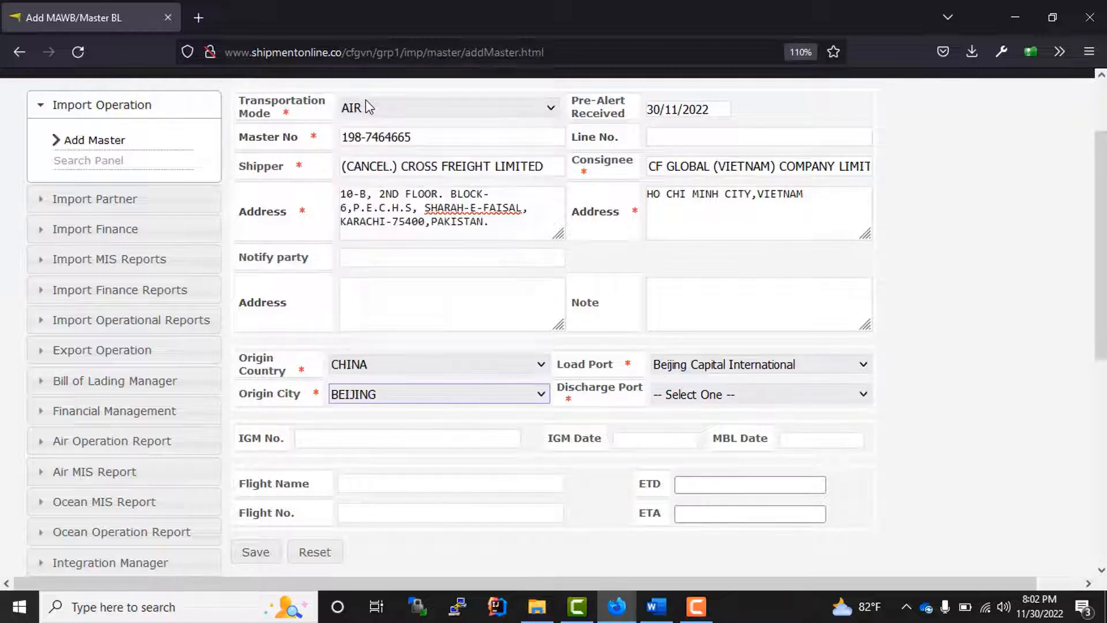
left_click(719, 397)
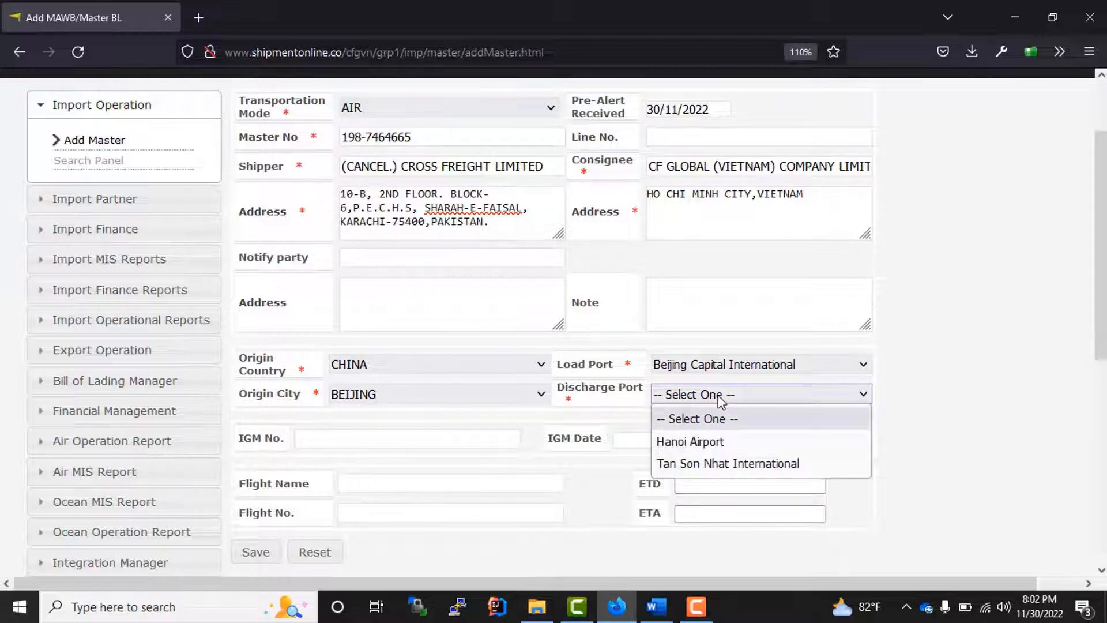
left_click(707, 445)
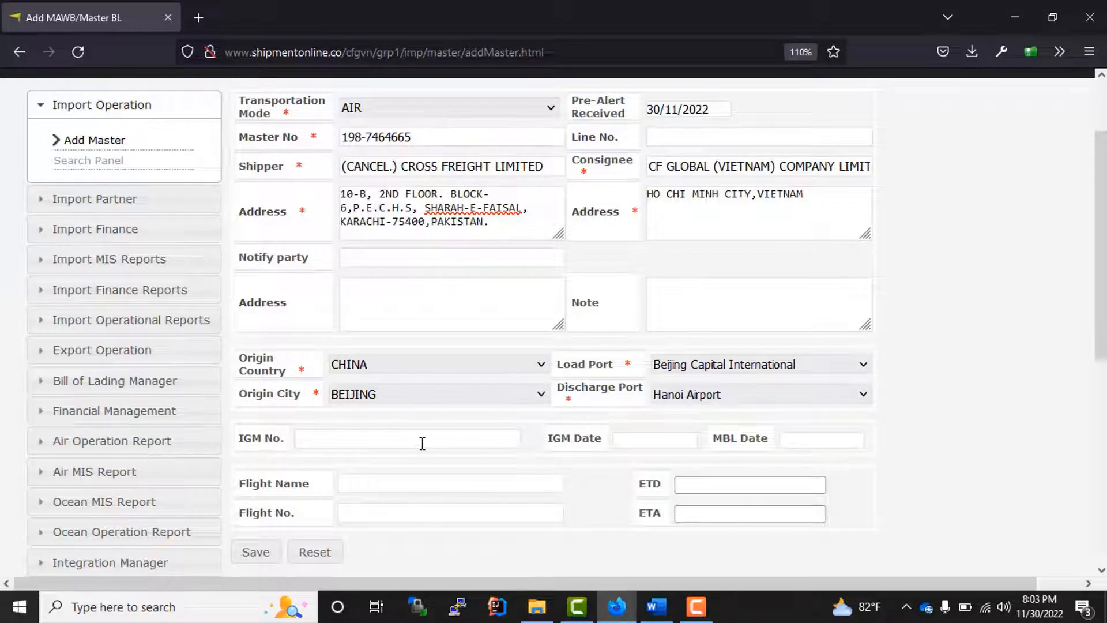
scroll(422, 442, "down", 3)
left_click_drag(252, 243, 282, 241)
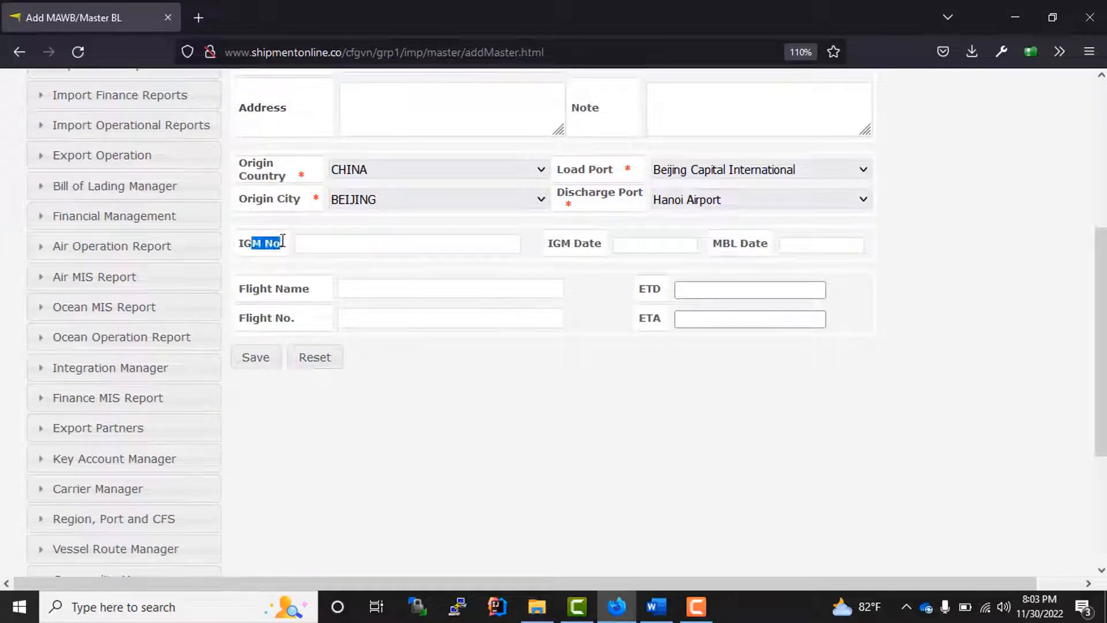
left_click(366, 245)
left_click(636, 245)
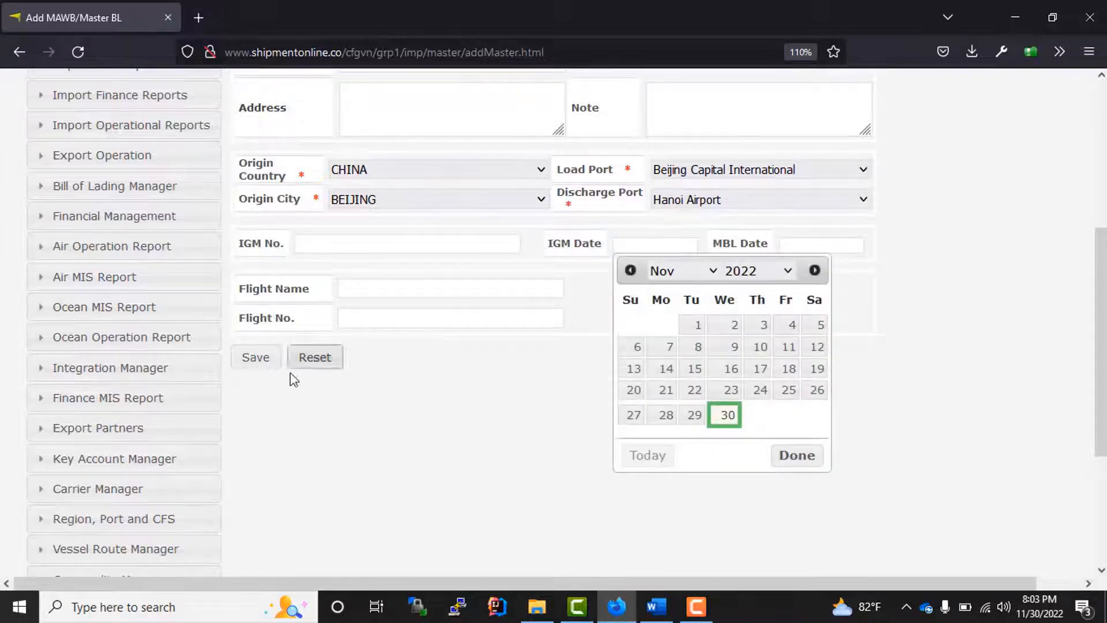
left_click(420, 363)
left_click(367, 288)
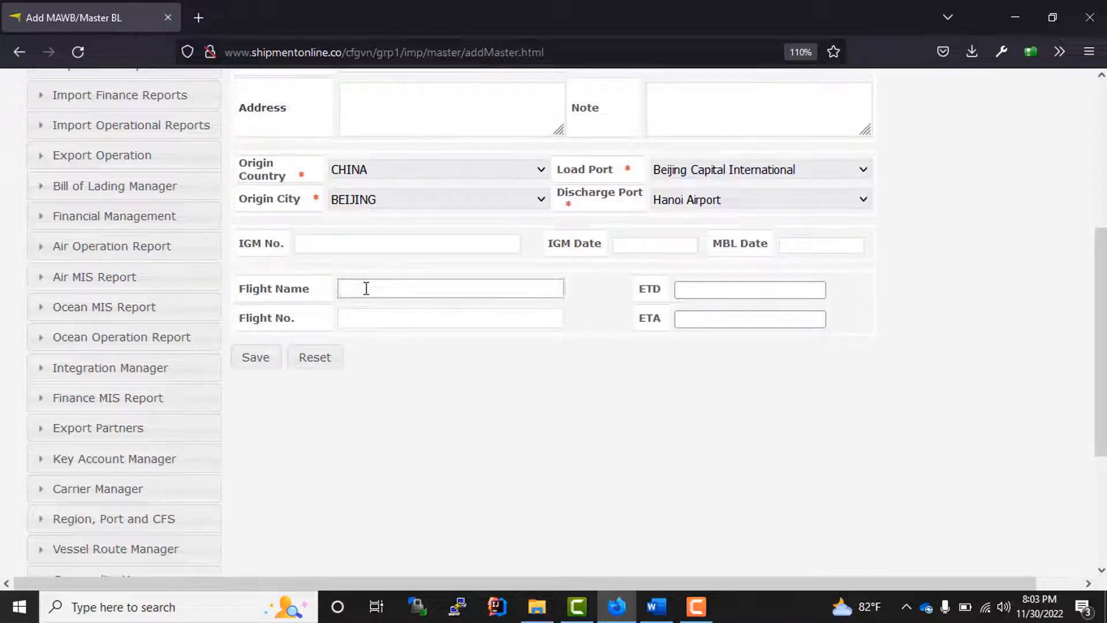
left_click(366, 288)
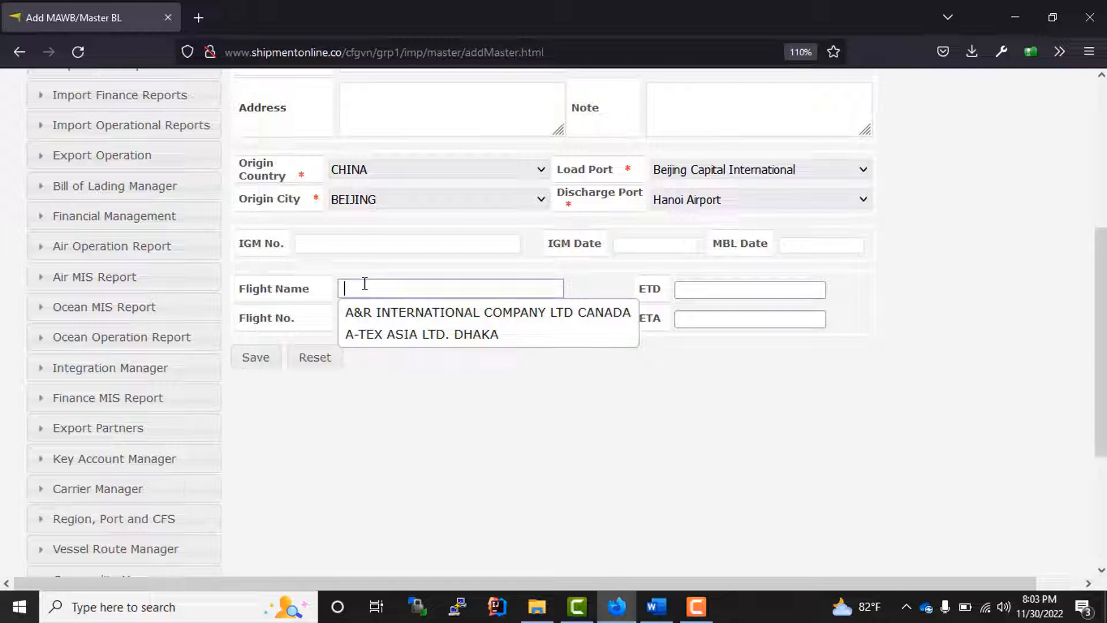
left_click_drag(244, 285, 316, 289)
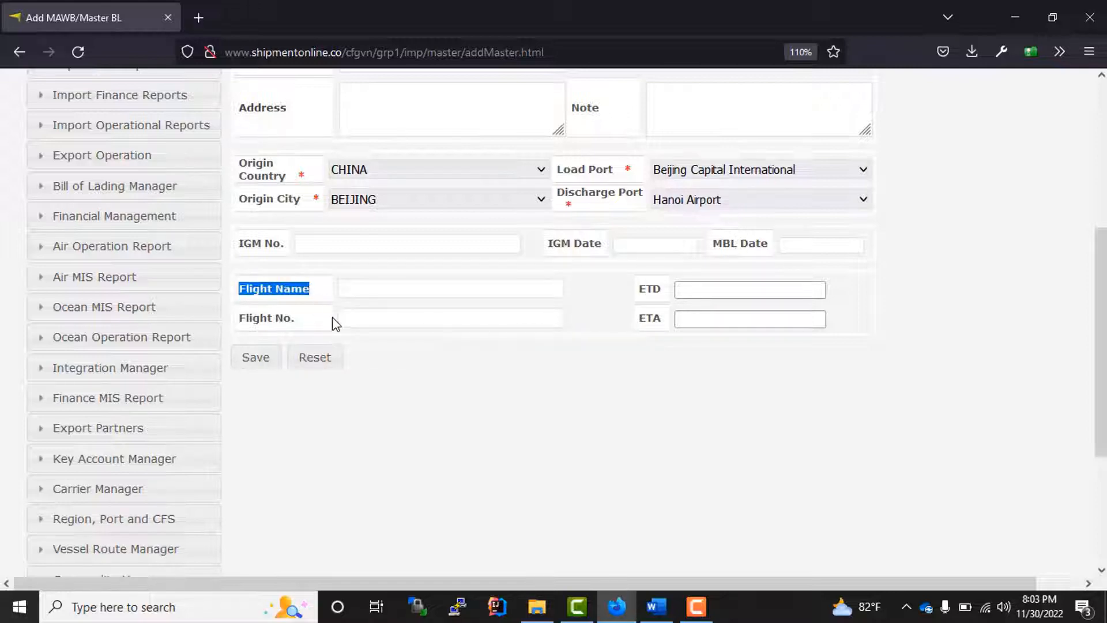
scroll(338, 326, "up", 5)
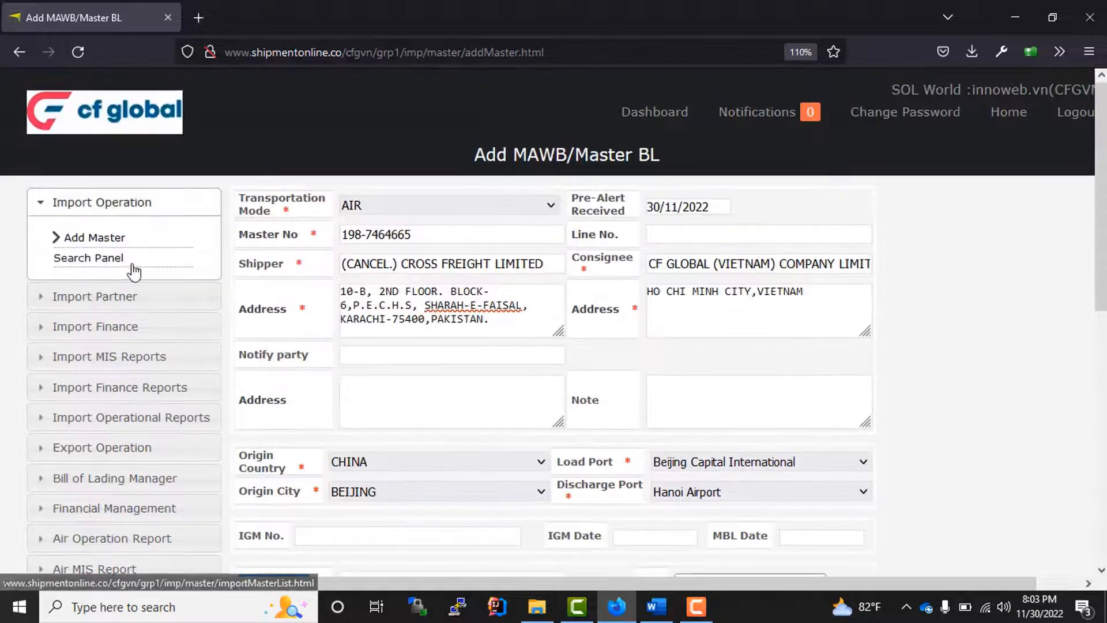
- Open the partner list in a new browser tab from the import partner section
left_click(103, 299)
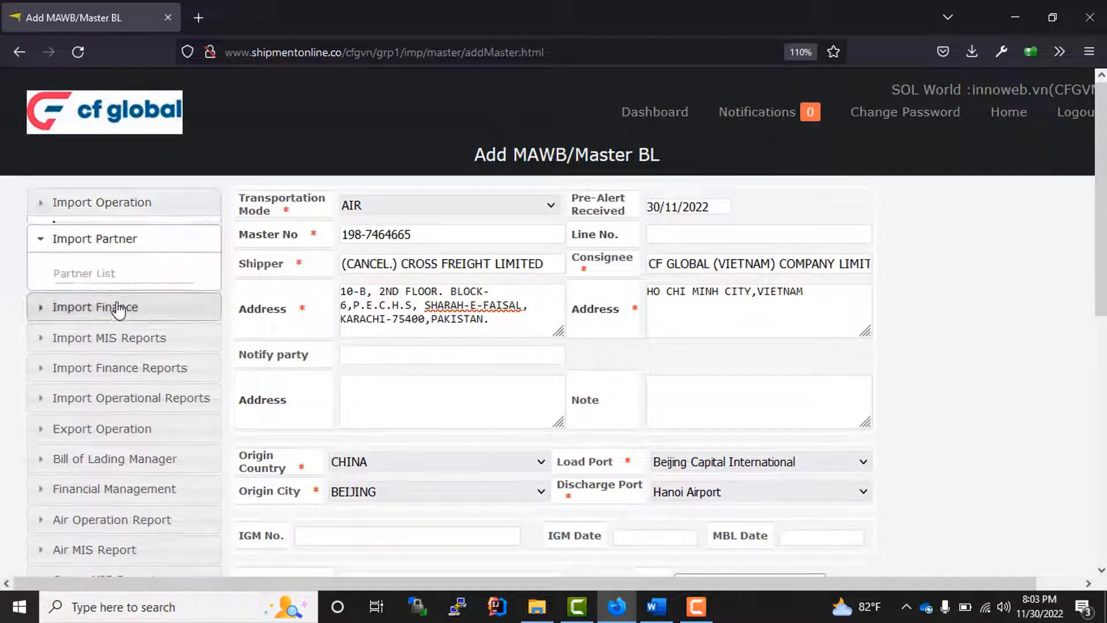
right_click(87, 269)
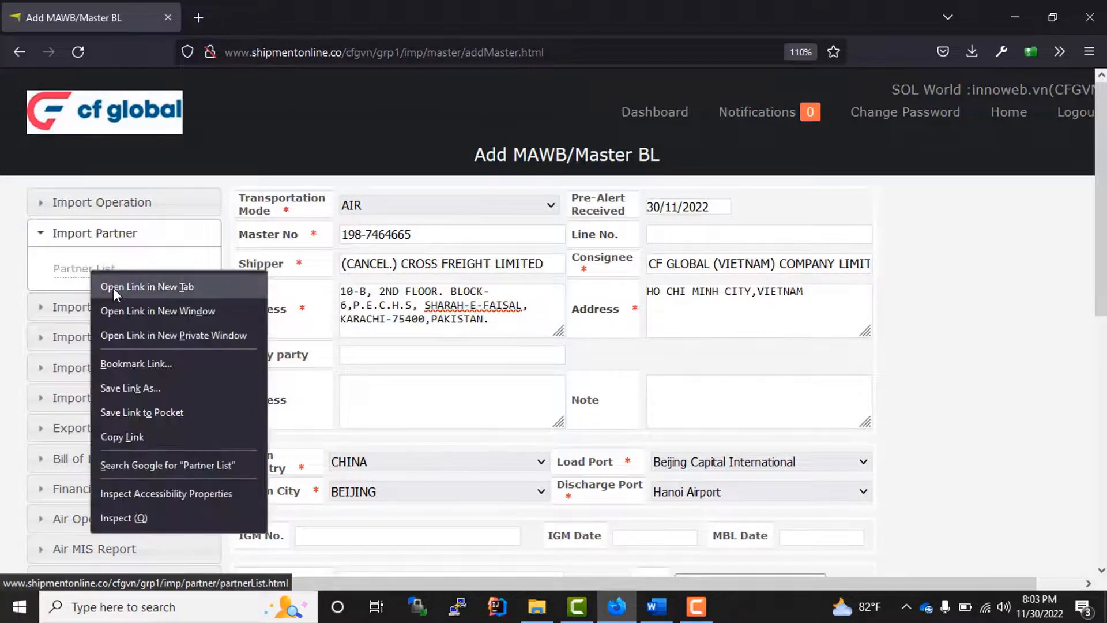
left_click(113, 288)
left_click(244, 16)
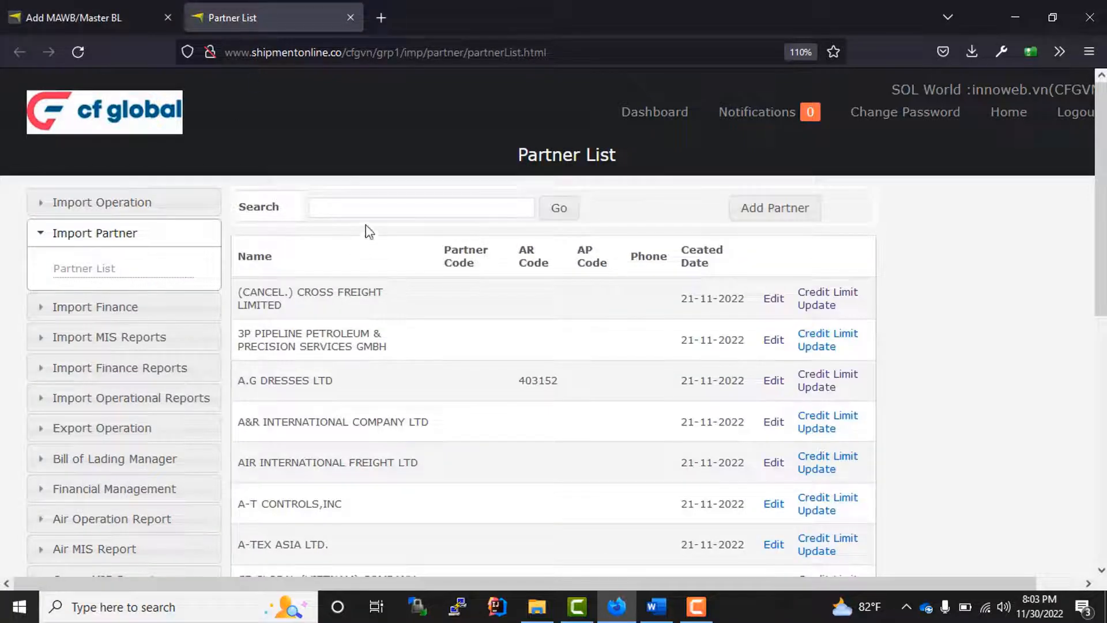
- Start a new partner BITISH AIR LINES, reuse the name as Group Name, and tick Air Carrier
left_click(773, 207)
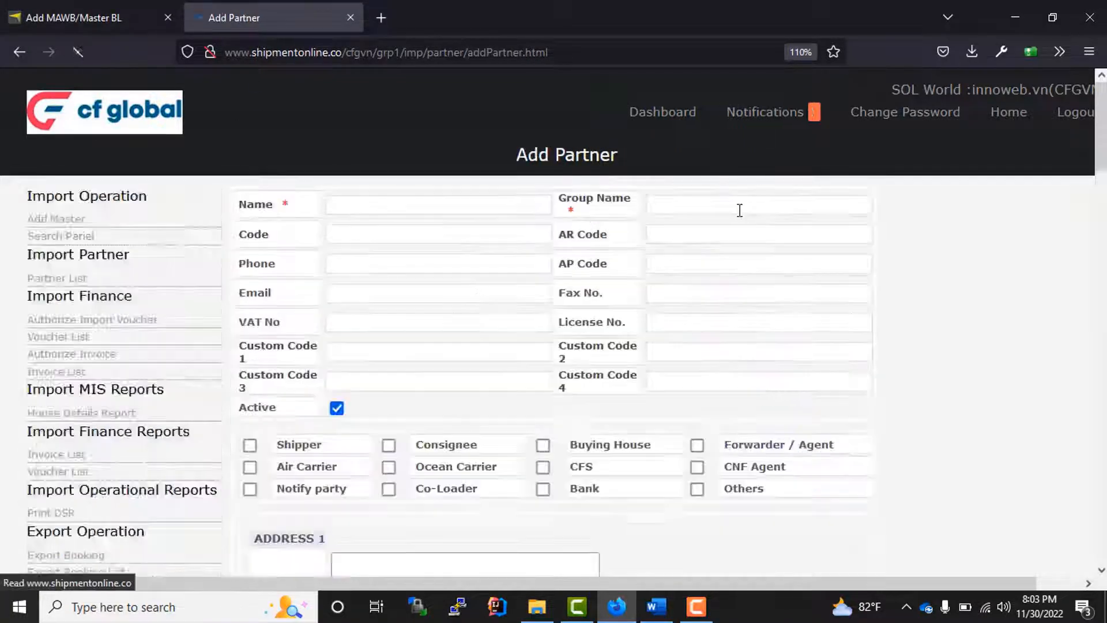
left_click(362, 210)
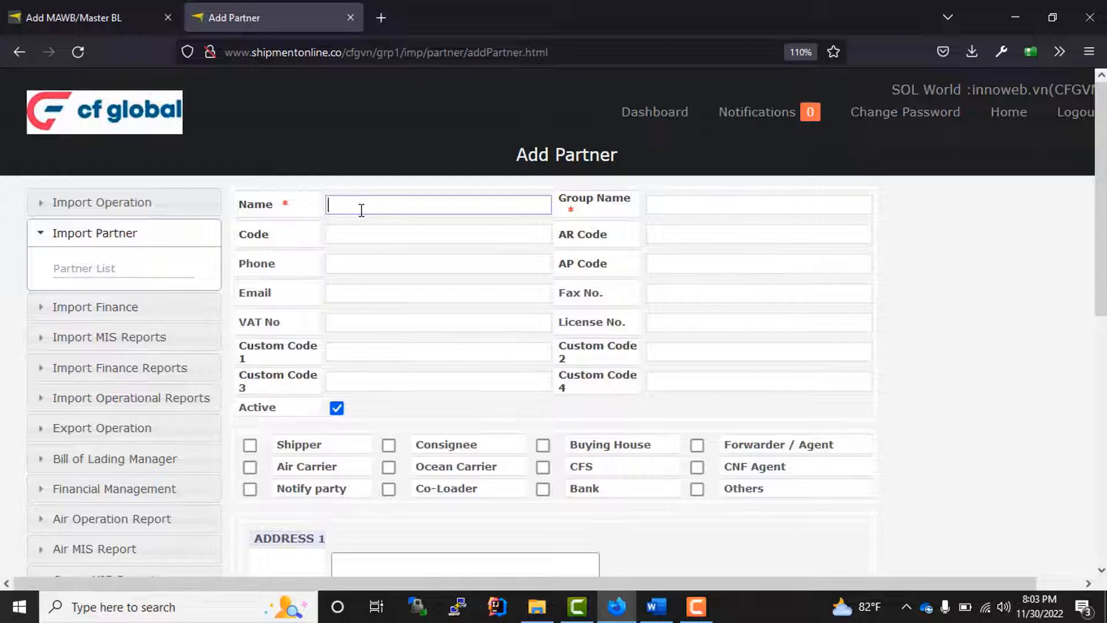
type("BI")
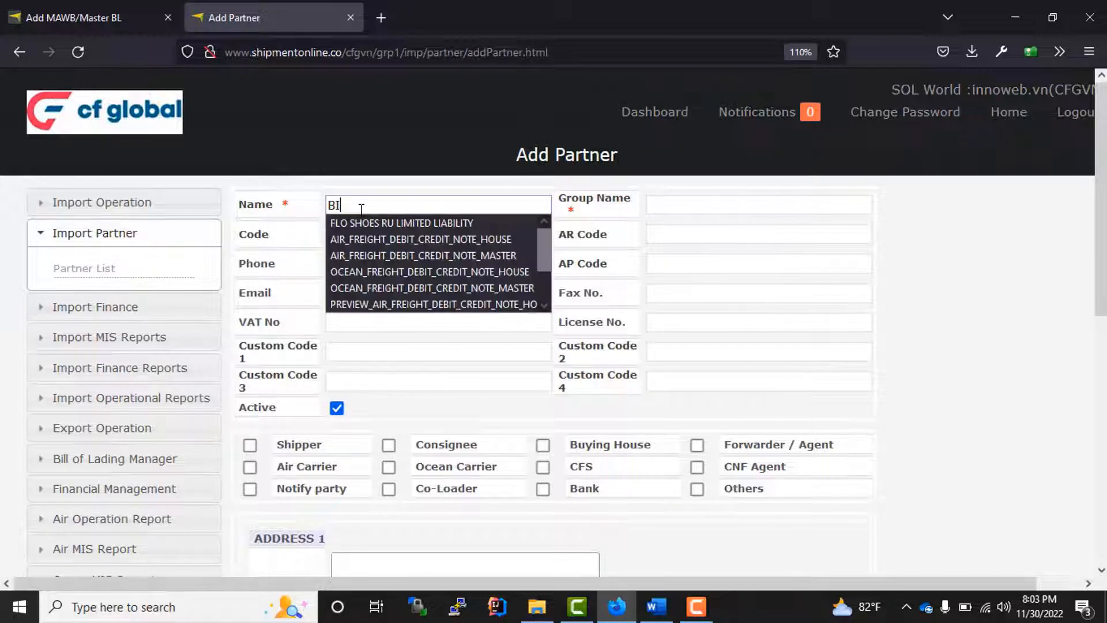
type("TISH AIR LINES")
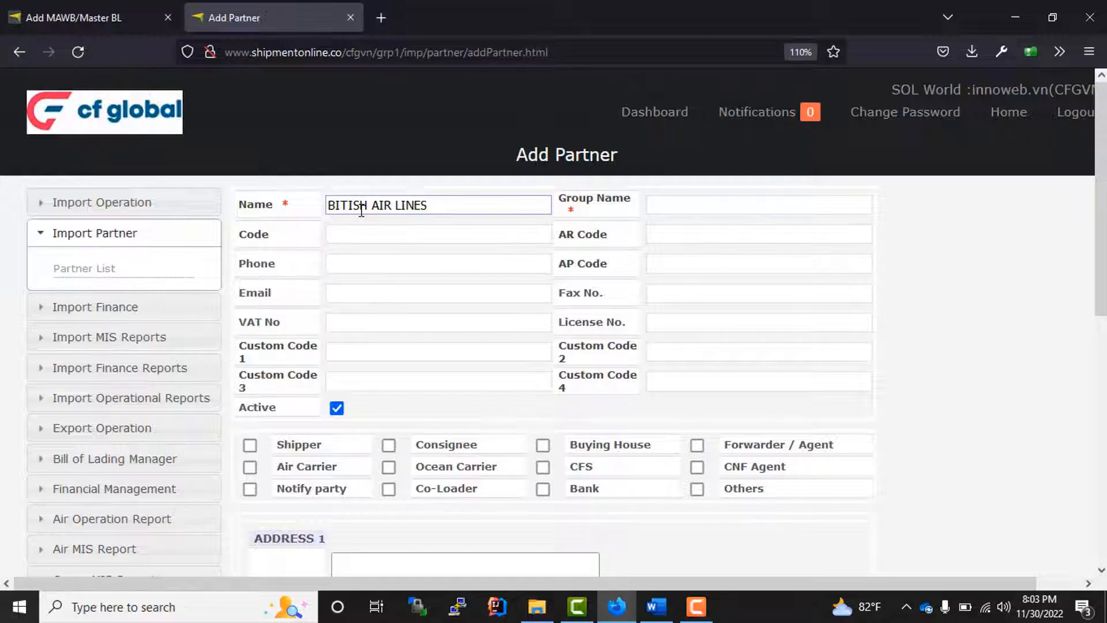
left_click_drag(427, 205, 285, 217)
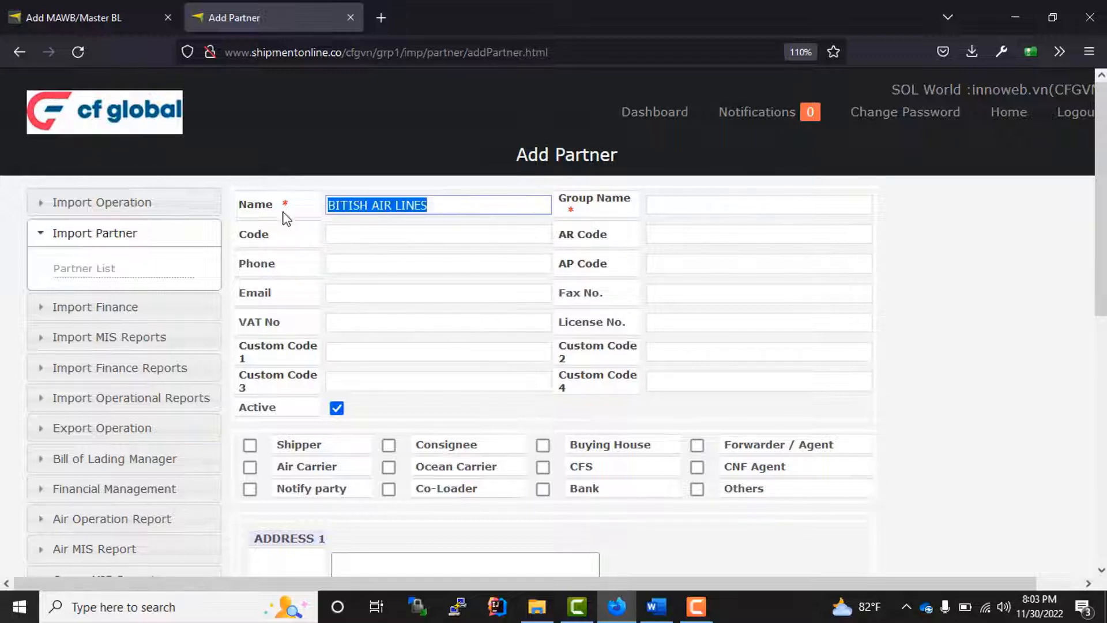
key("ctrl+c")
left_click(651, 203)
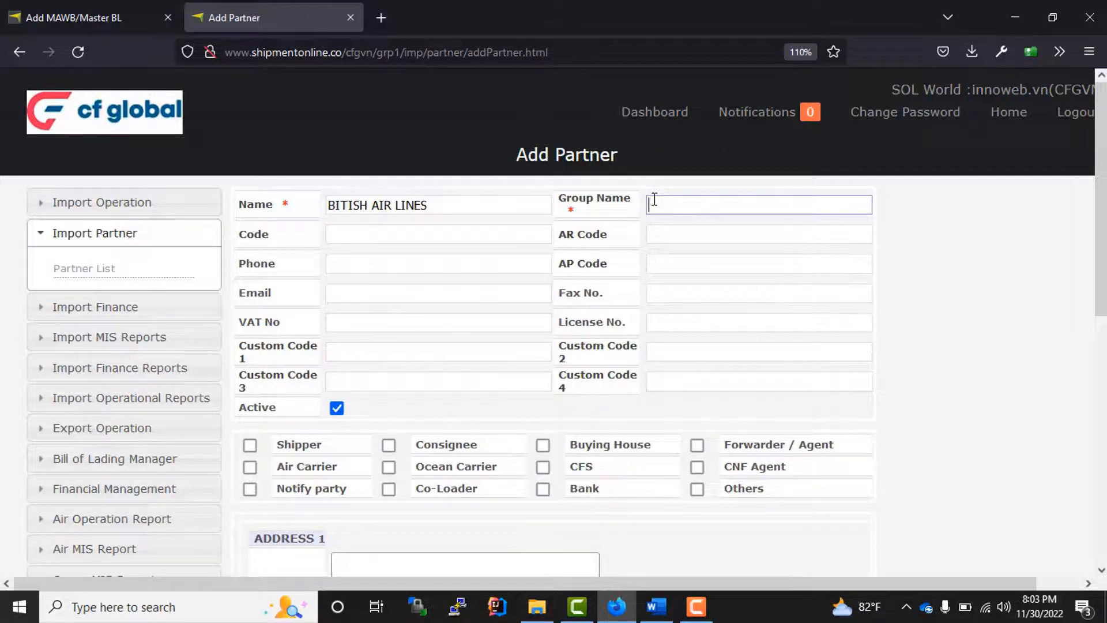
key("ctrl+v")
scroll(371, 452, "down", 2)
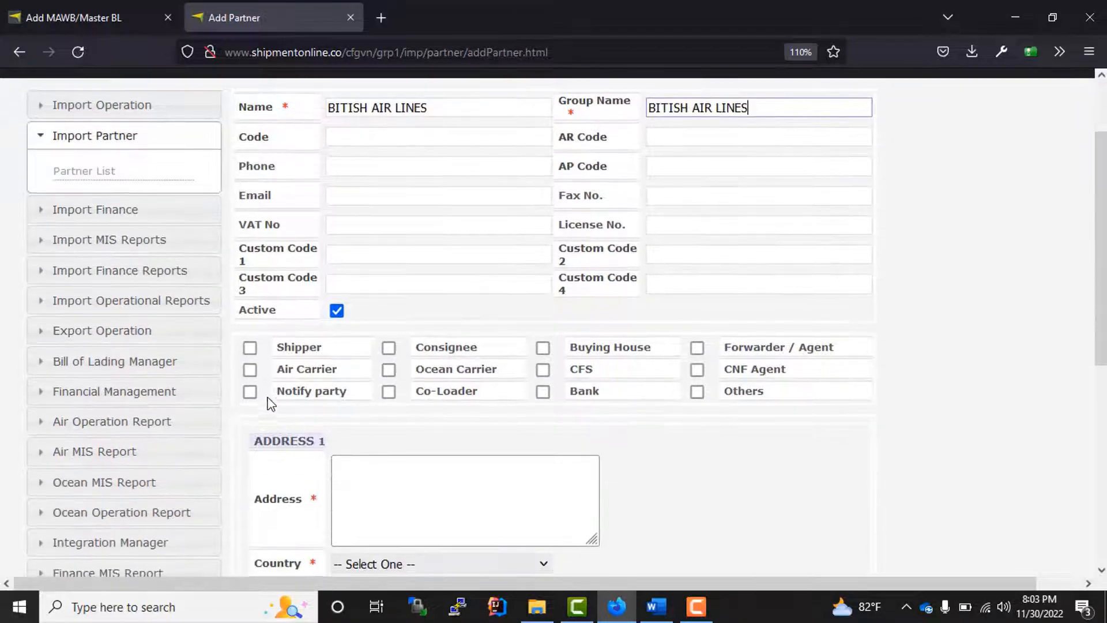
left_click(250, 370)
scroll(763, 531, "up", 2)
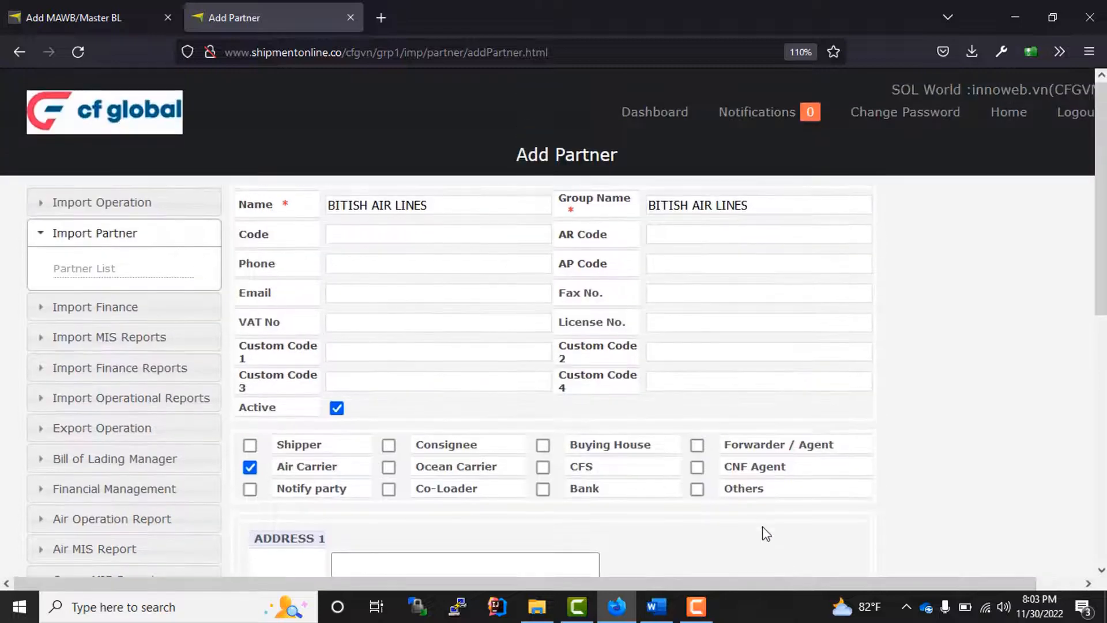
scroll(761, 525, "down", 1)
scroll(758, 517, "down", 1)
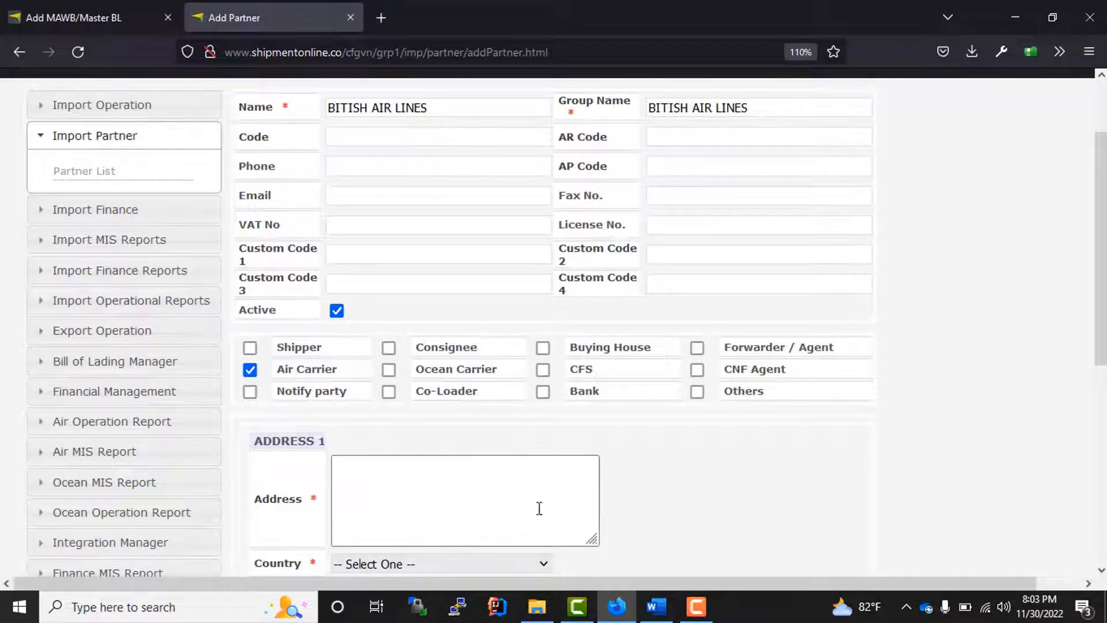
- Enter address VIETNAM, with country VIETNAM and state and city HO CHI MINH CITY
left_click(399, 504)
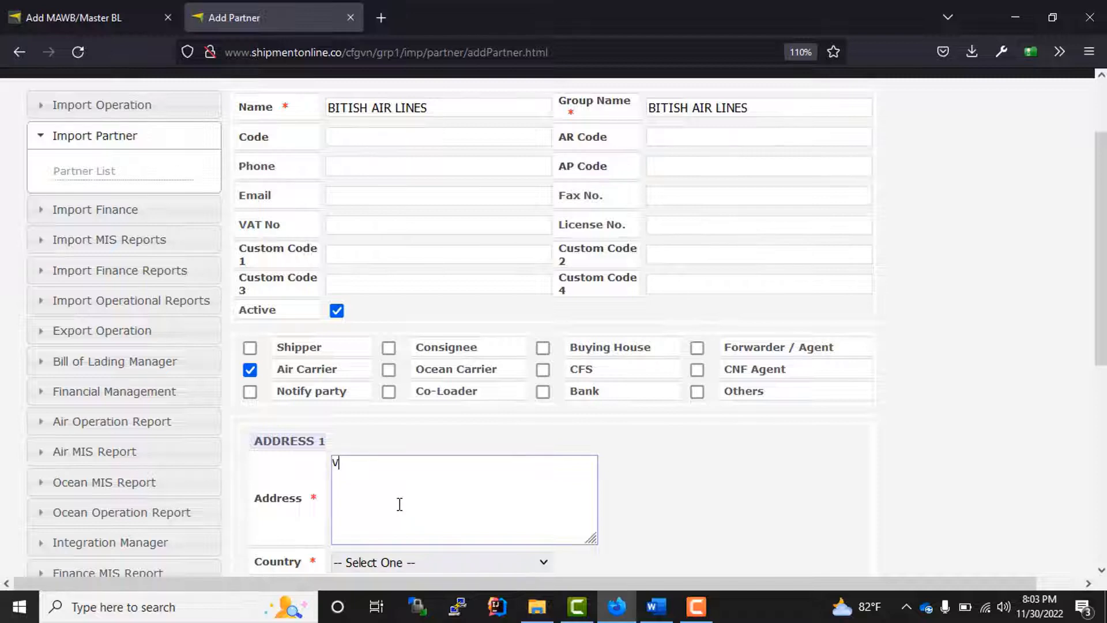
type("VIETNAM")
key("ctrl+a")
scroll(343, 482, "down", 3)
left_click(414, 369)
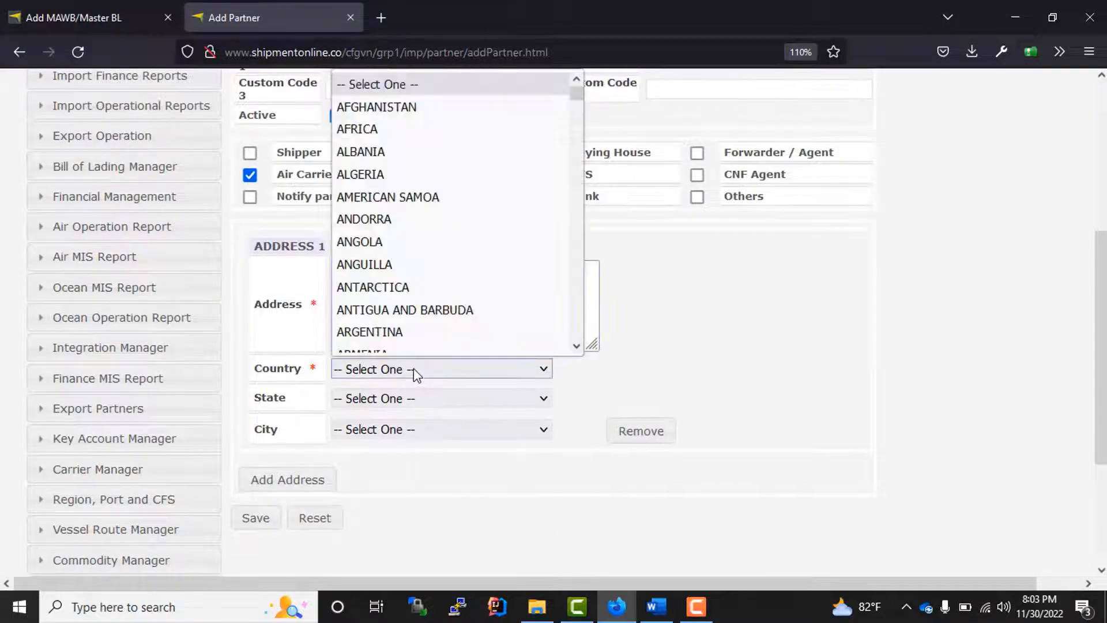
type("vi")
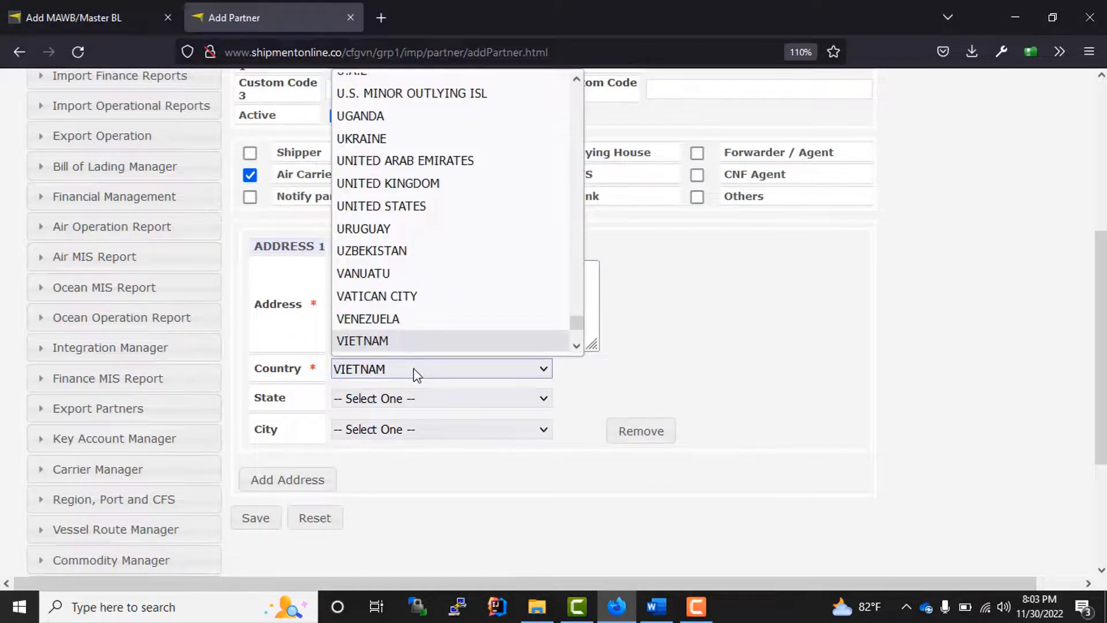
key("Return")
left_click(494, 400)
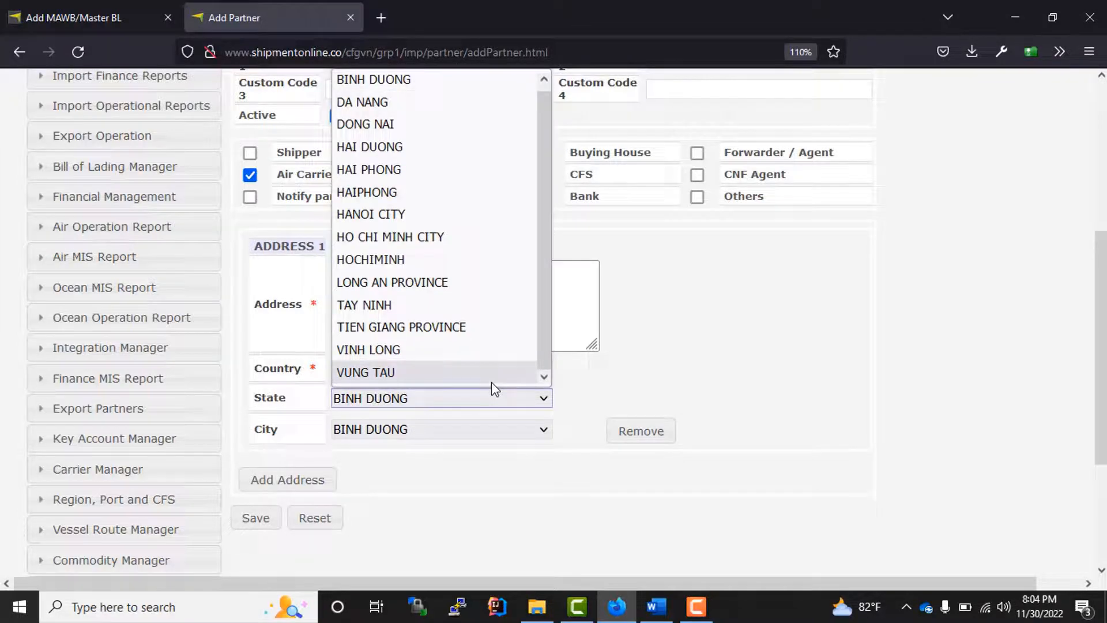
key("h")
key("Down")
key("Down")
key("Down")
key("Down")
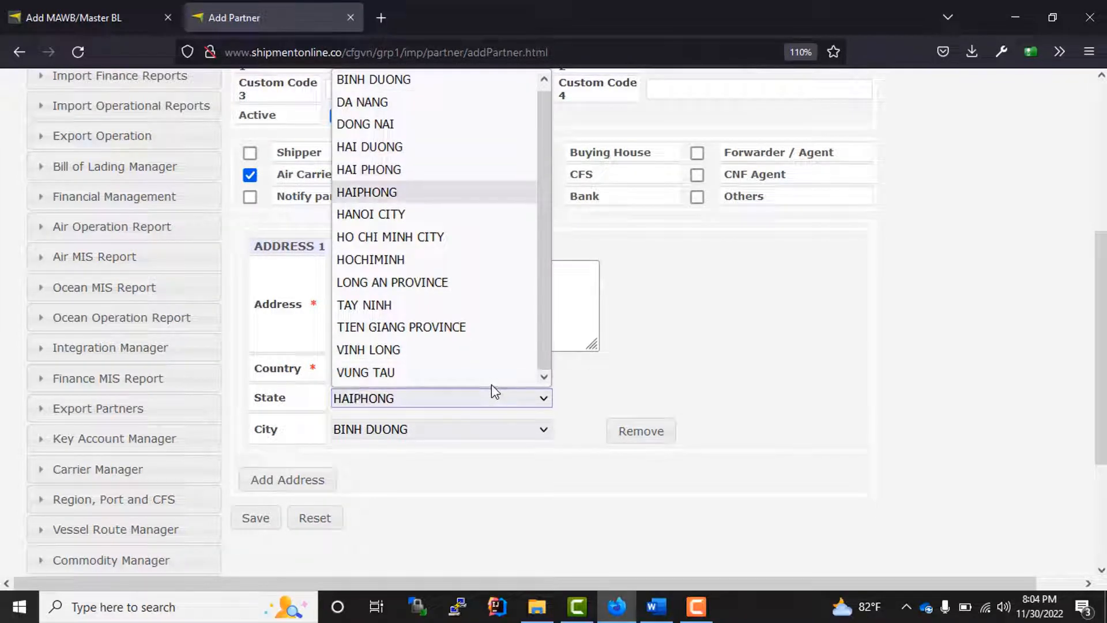
key("Return")
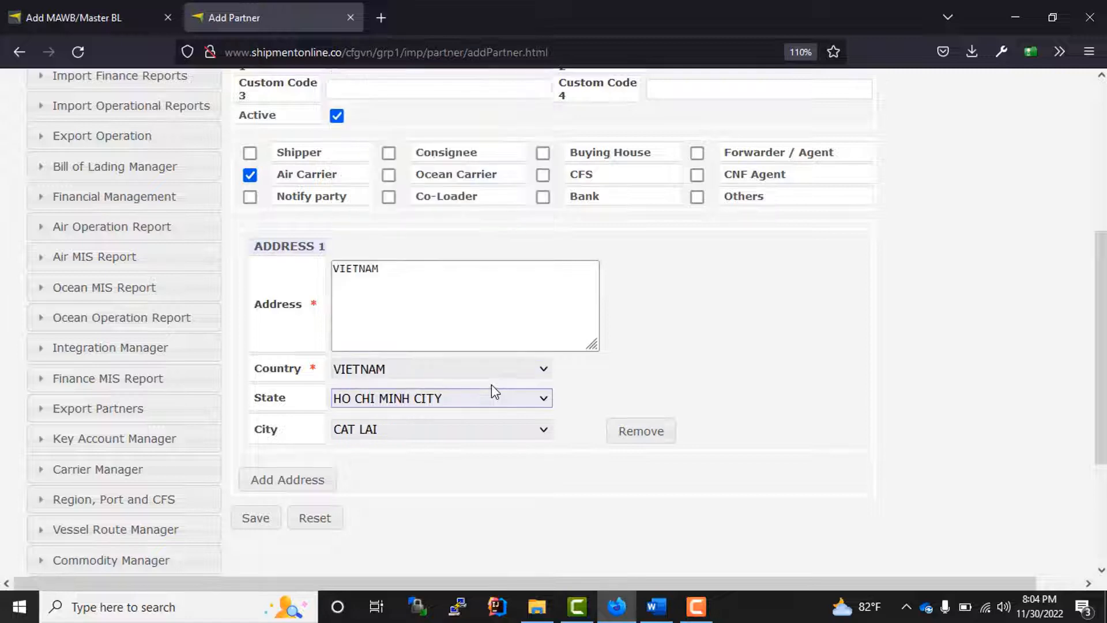
left_click(468, 432)
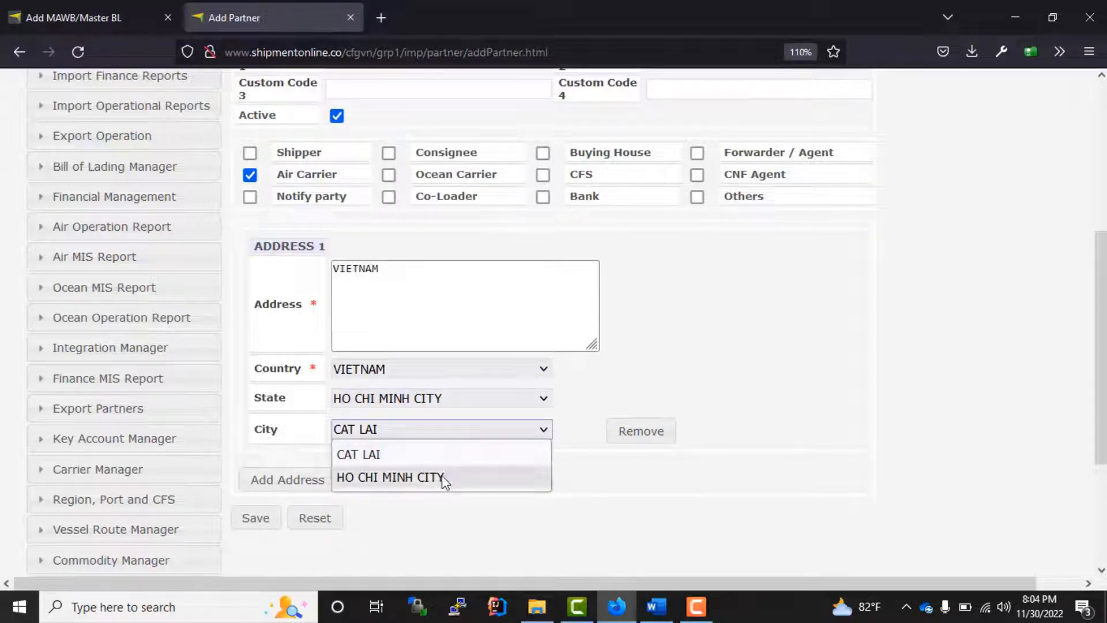
left_click(442, 475)
left_click(403, 271)
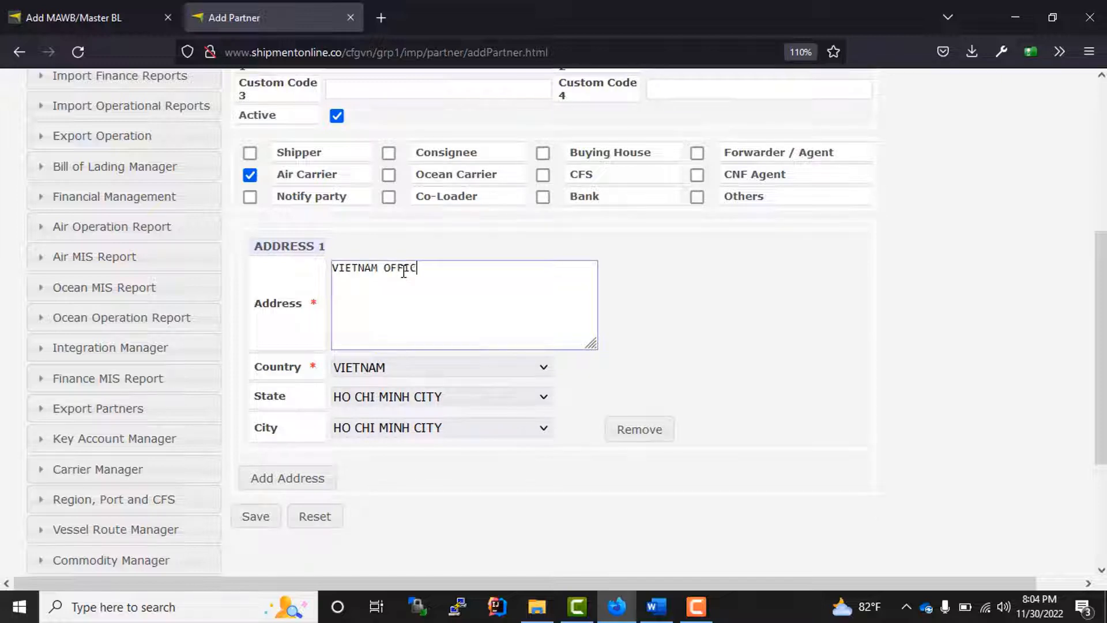
- Save the new air carrier partner and return to the master BL form
scroll(477, 421, "up", 3)
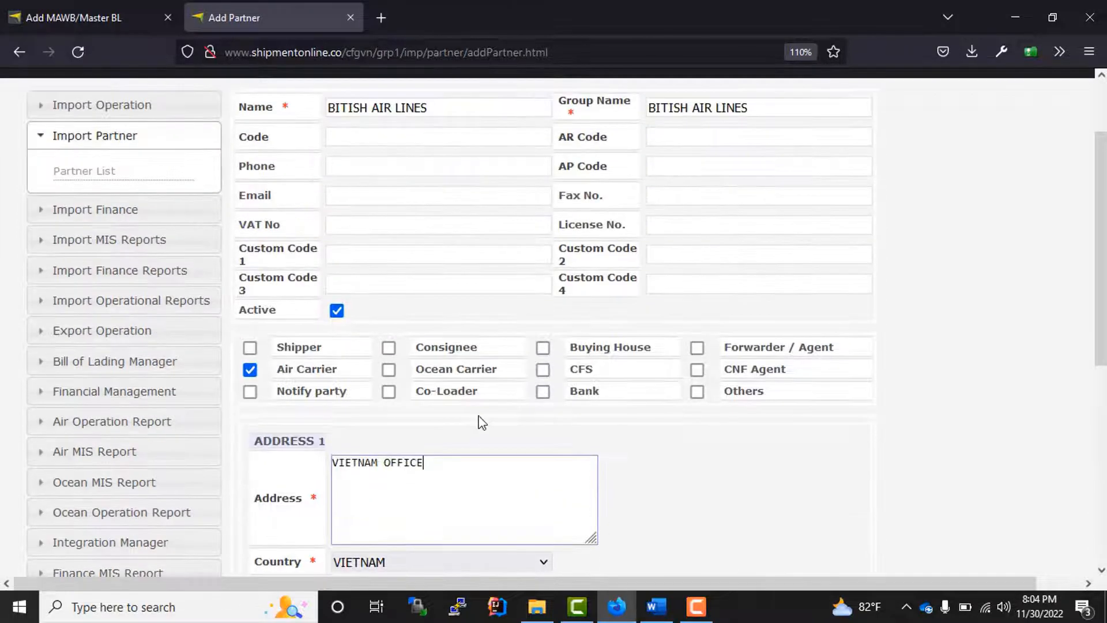
scroll(477, 422, "down", 2)
scroll(477, 422, "down", 1)
left_click(258, 526)
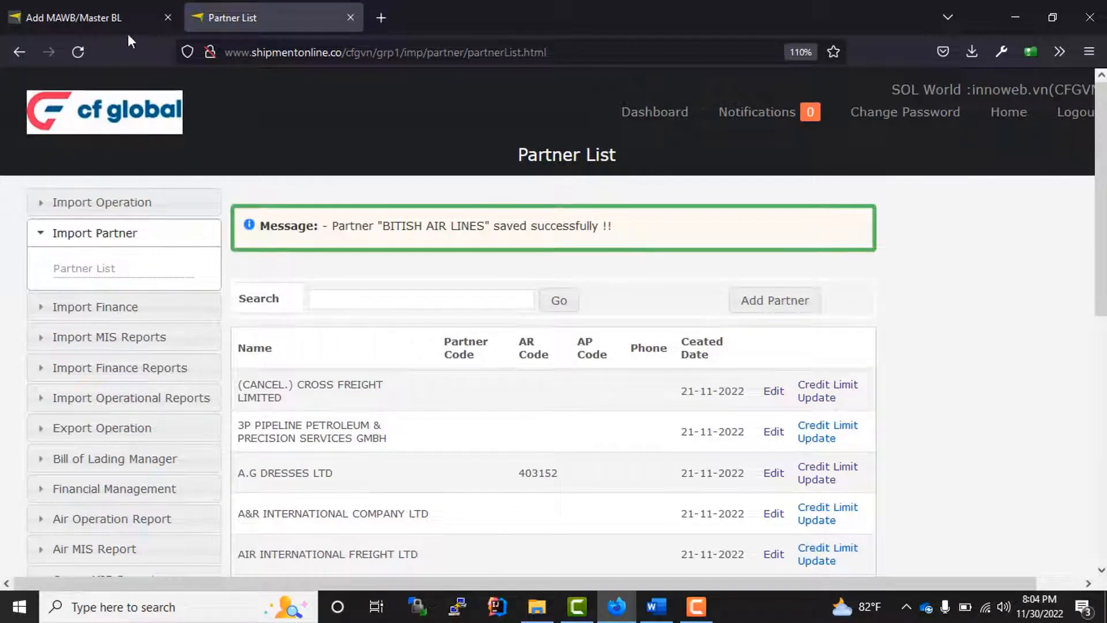
left_click(91, 15)
- Set the Flight Name to BITISH AIR LINES from the suggestions
scroll(471, 288, "down", 3)
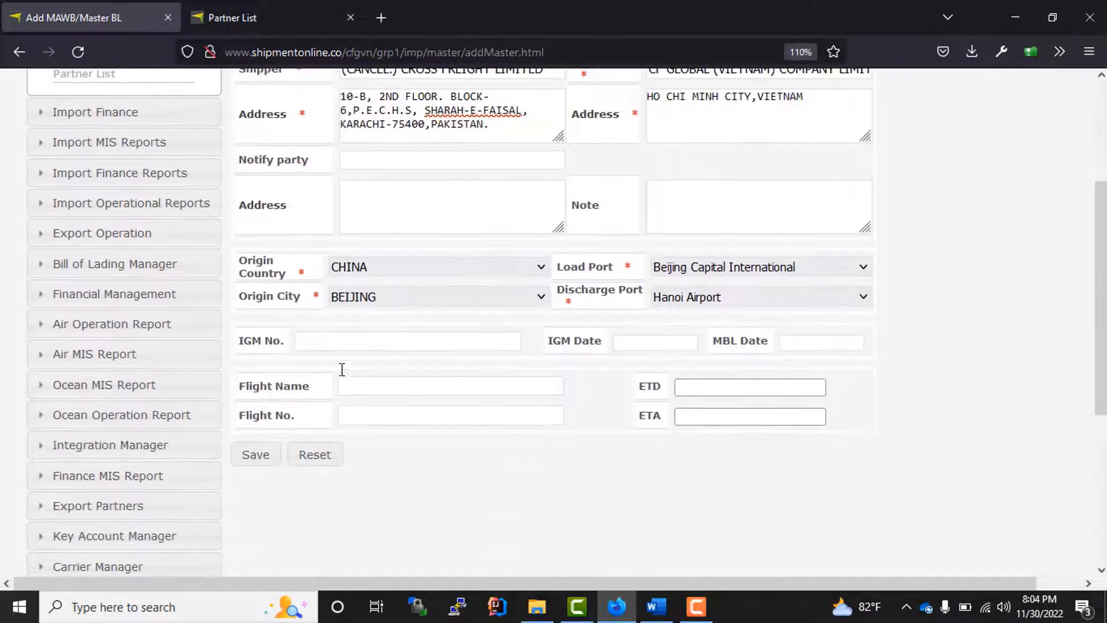
left_click(357, 386)
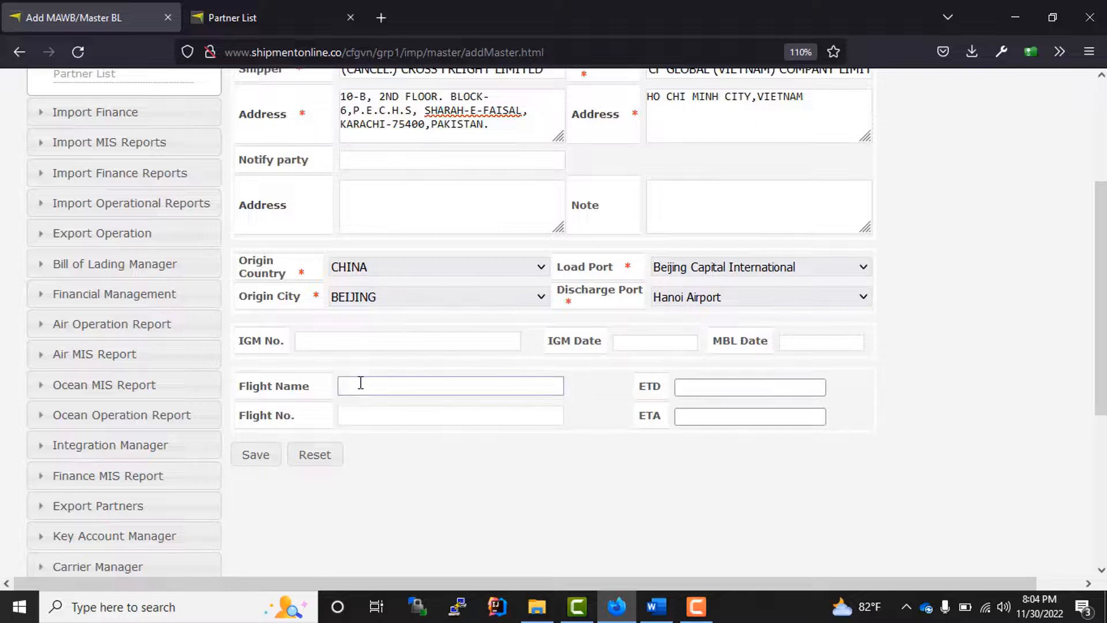
type("BI")
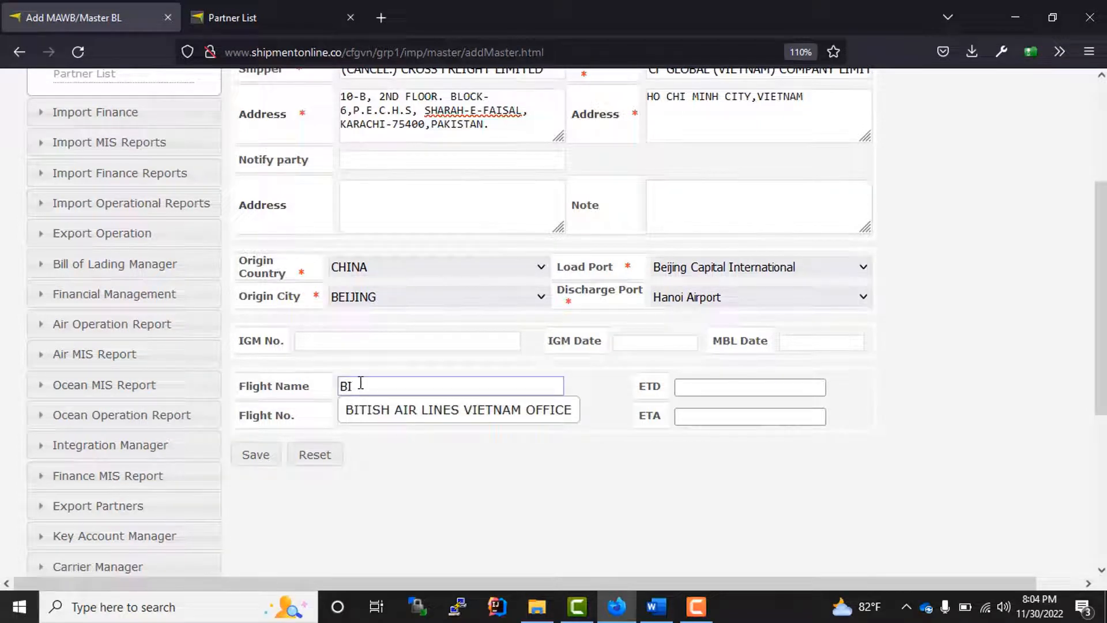
left_click(397, 410)
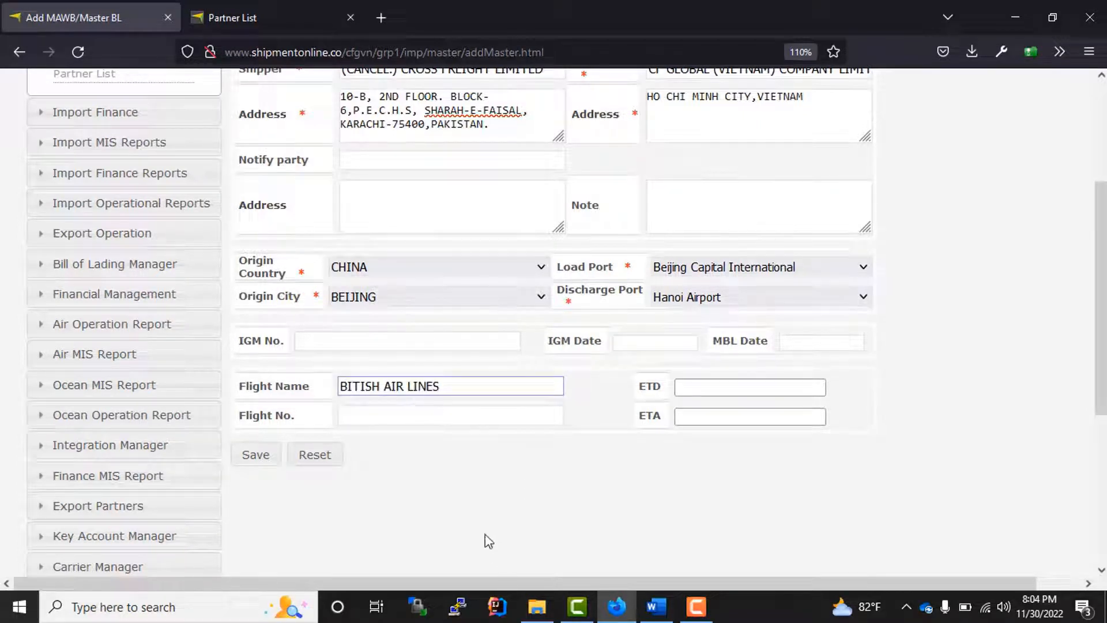
left_click(519, 531)
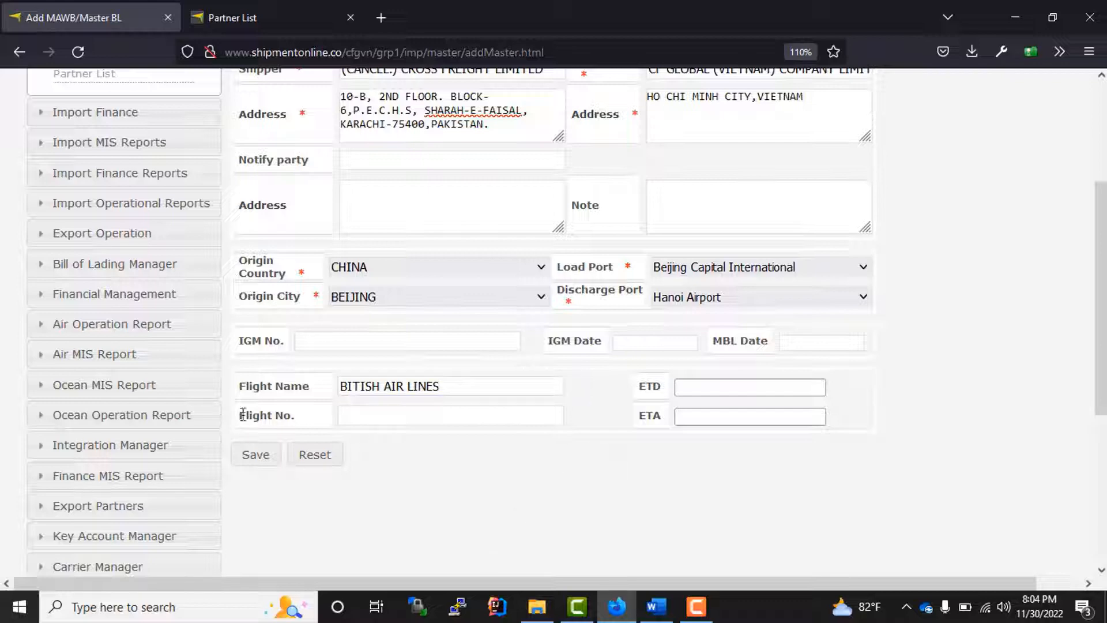
- Set ETD and ETA to 30/11/22 20:04, enter flight number BA234, and save the master
left_click(707, 385)
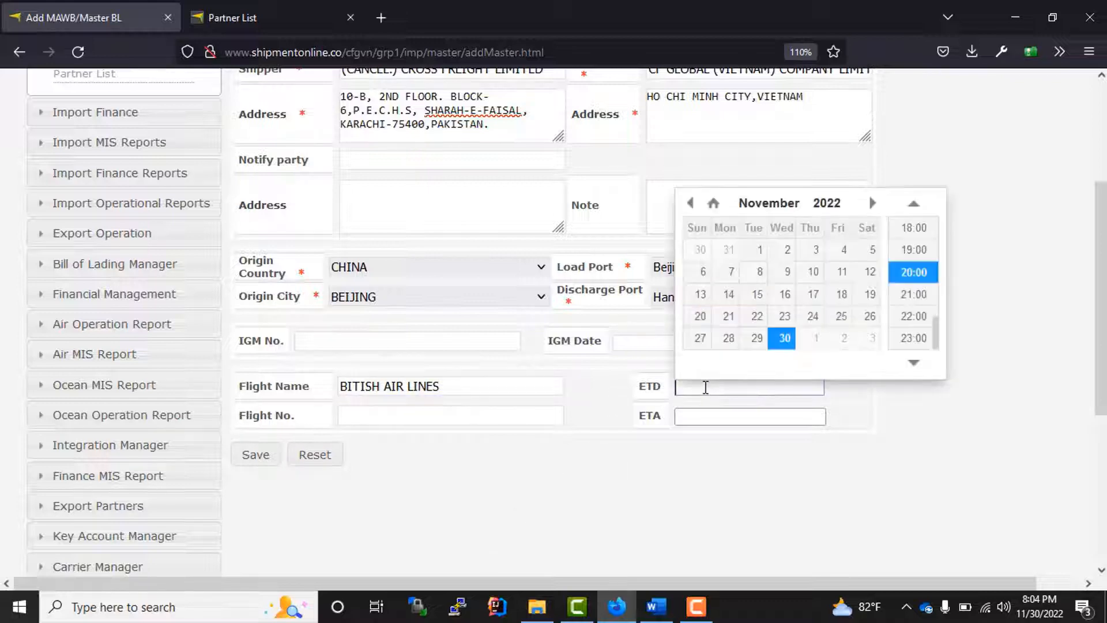
left_click(749, 416)
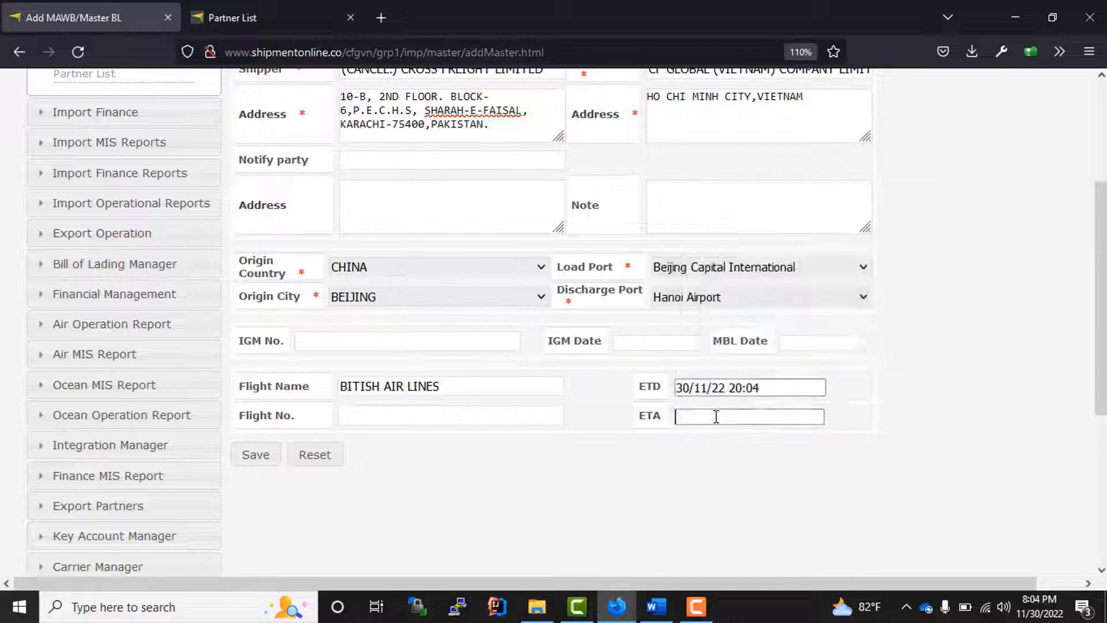
left_click(784, 367)
left_click(461, 523)
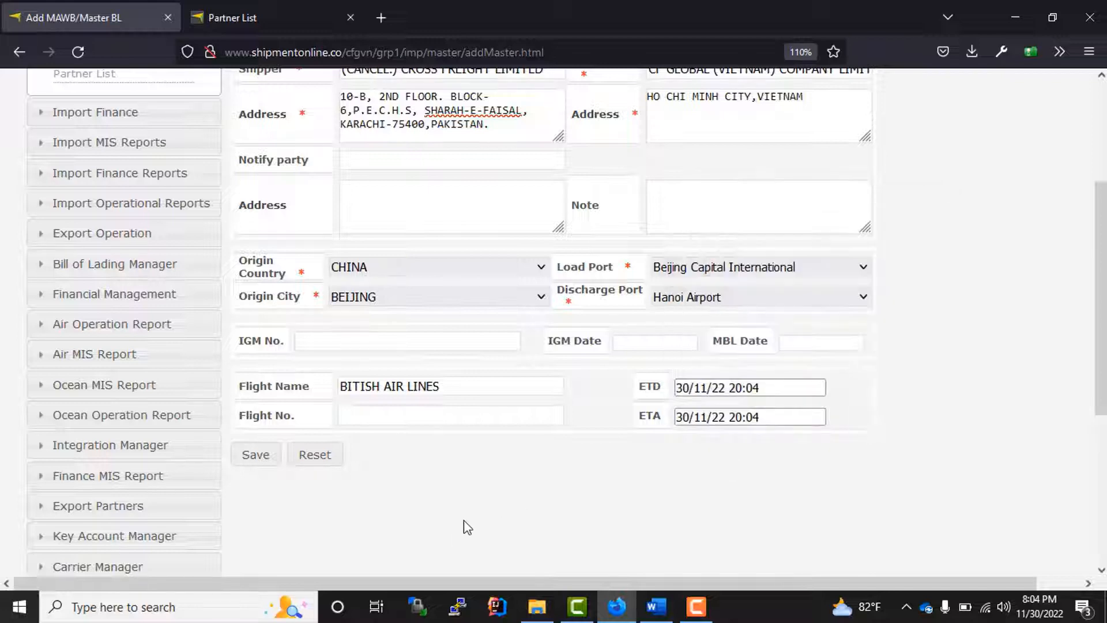
scroll(471, 510, "up", 3)
scroll(452, 493, "down", 5)
left_click(390, 318)
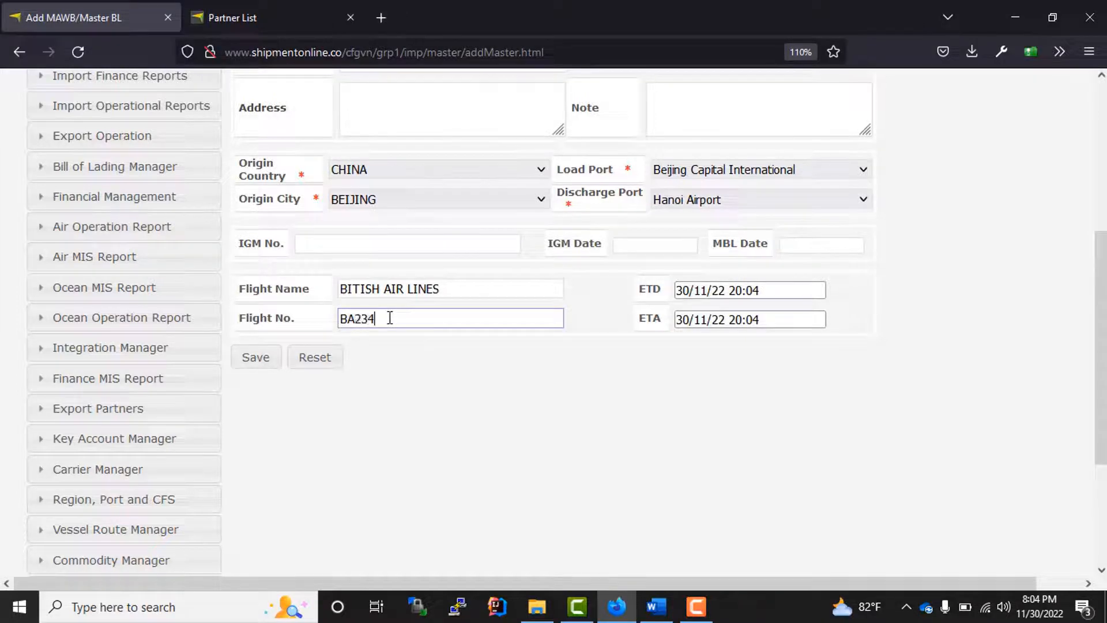
left_click(251, 364)
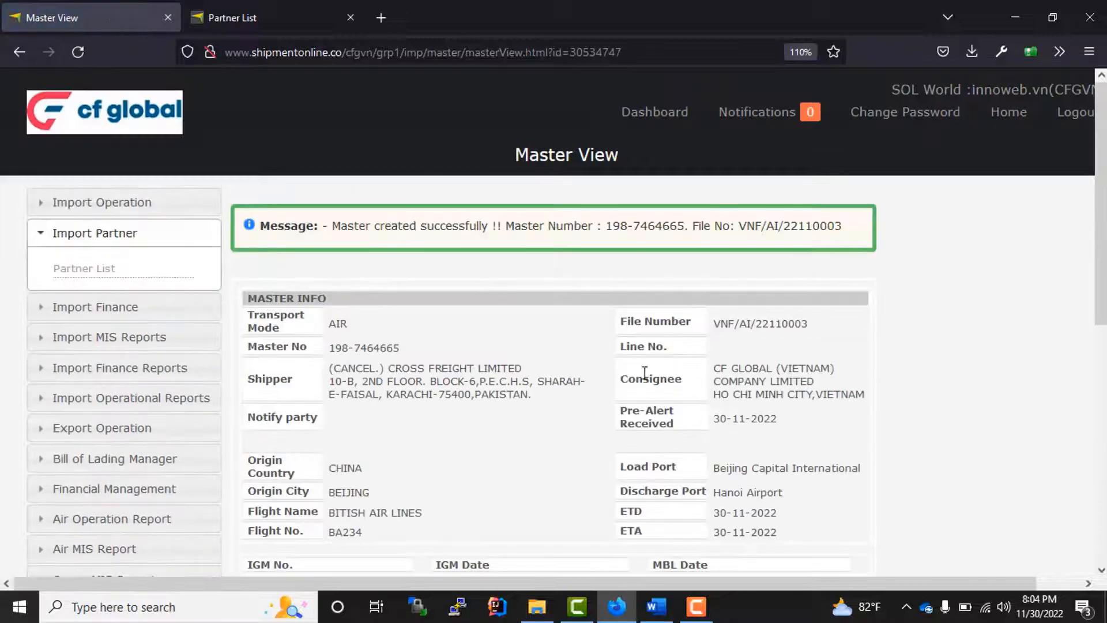
scroll(533, 386, "down", 1)
scroll(535, 389, "down", 3)
scroll(535, 390, "up", 3)
scroll(494, 341, "down", 5)
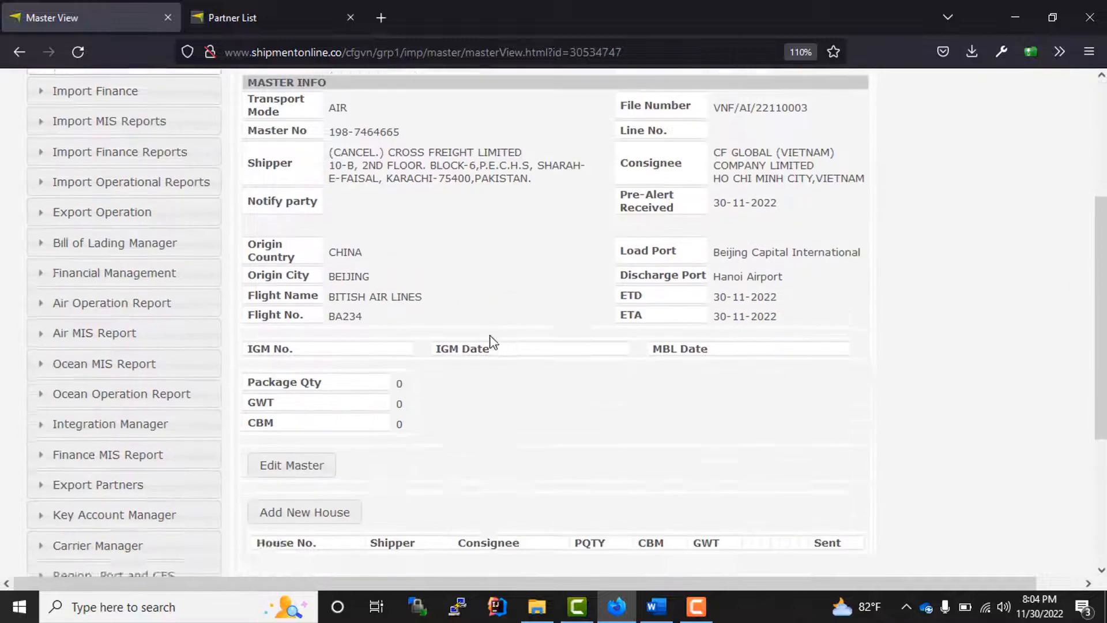
scroll(380, 282, "down", 1)
scroll(390, 294, "up", 4)
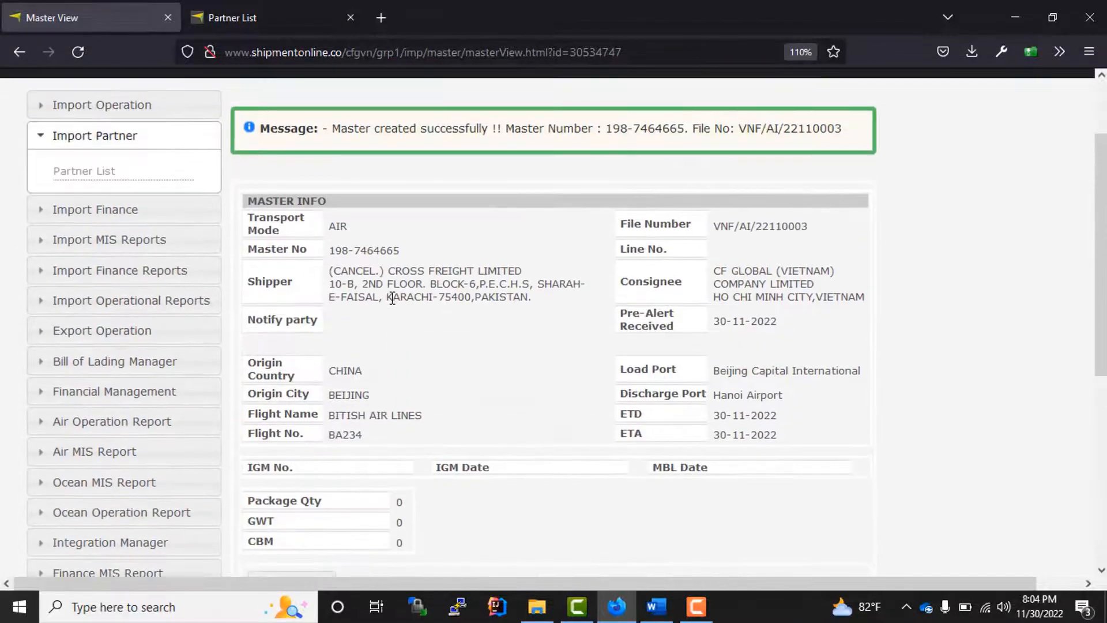
scroll(617, 262, "up", 2)
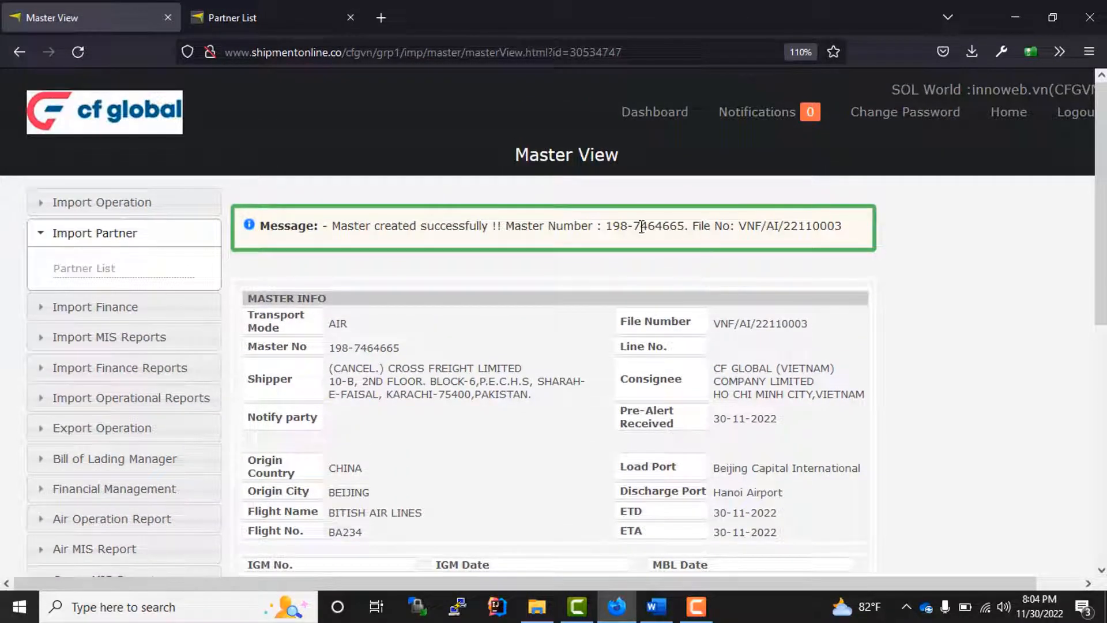
left_click_drag(740, 226, 853, 234)
left_click_drag(685, 226, 602, 227)
scroll(600, 366, "down", 2)
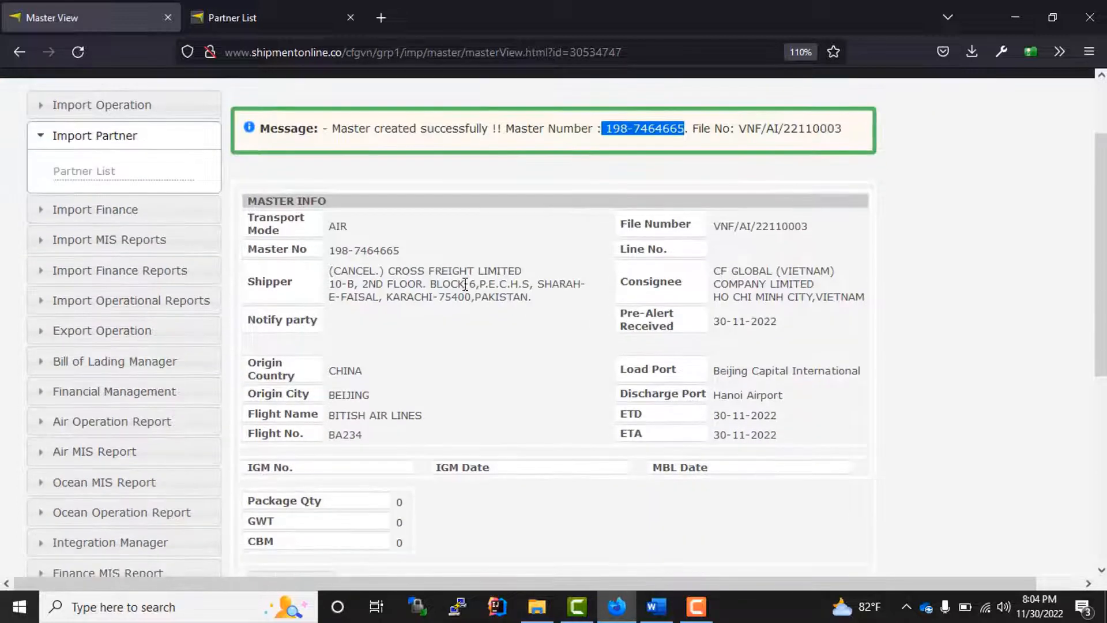
left_click_drag(411, 254, 341, 254)
key("ctrl+c")
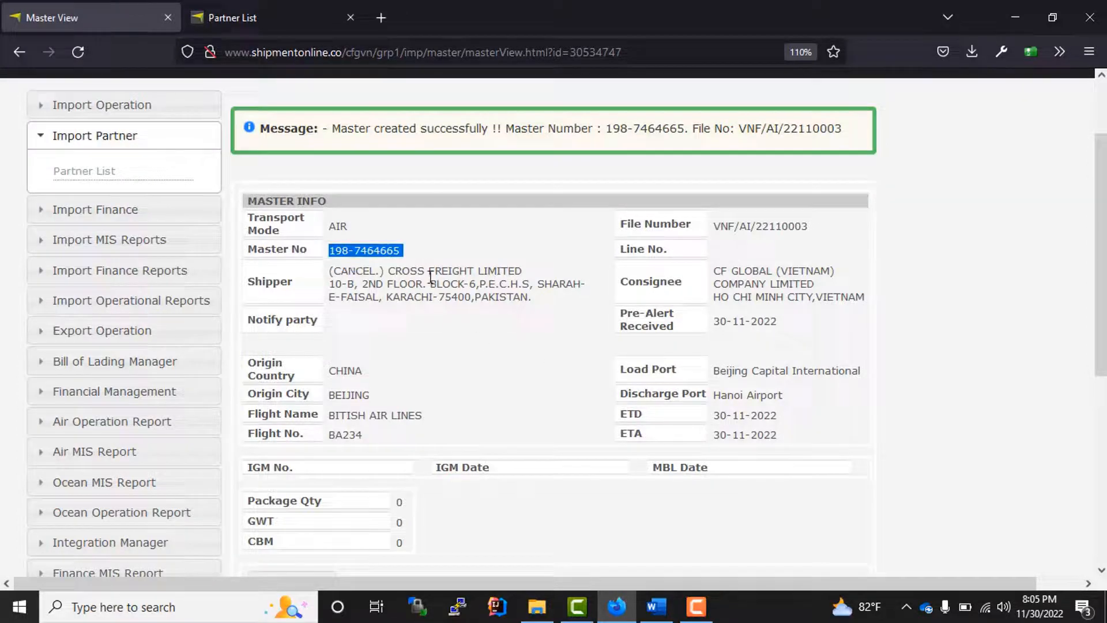
scroll(24, 209, "up", 2)
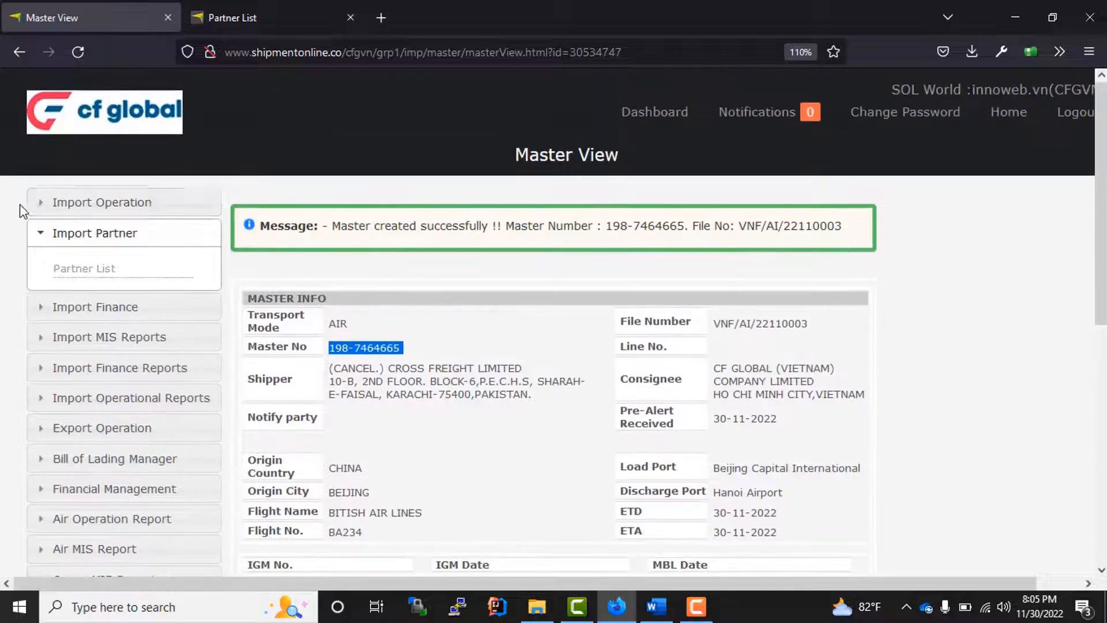
left_click(92, 203)
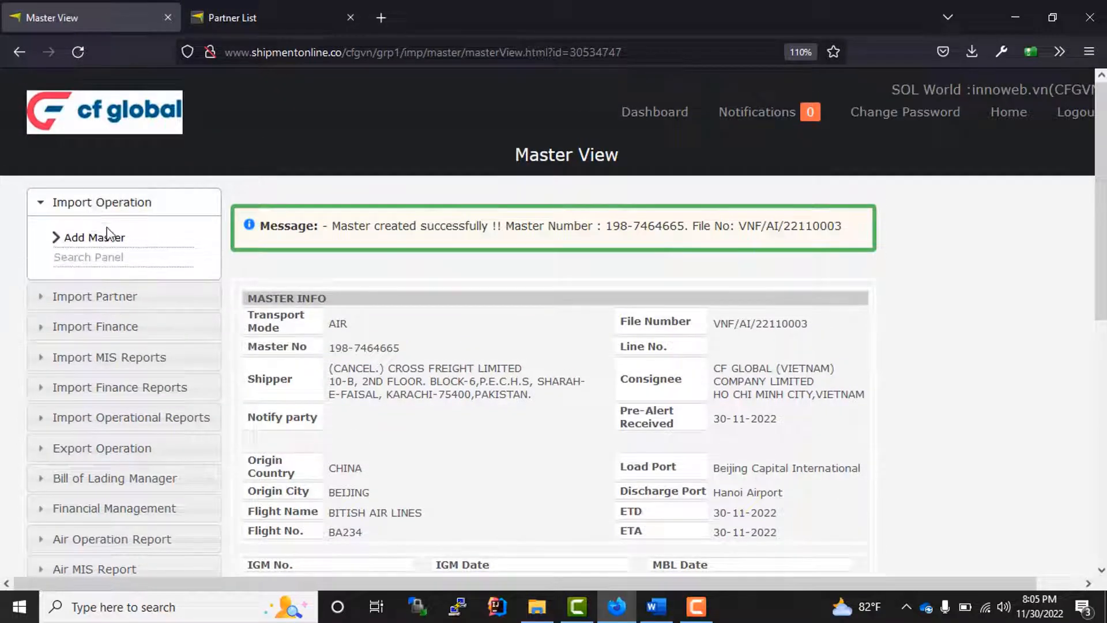
left_click(93, 258)
left_click(361, 230)
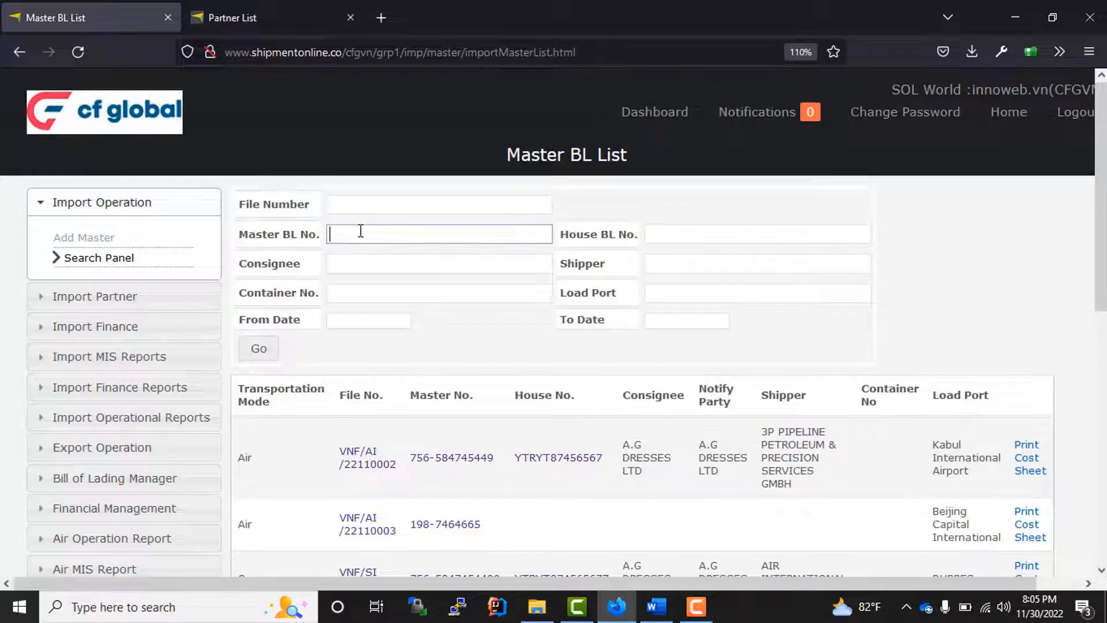
key("ctrl+v")
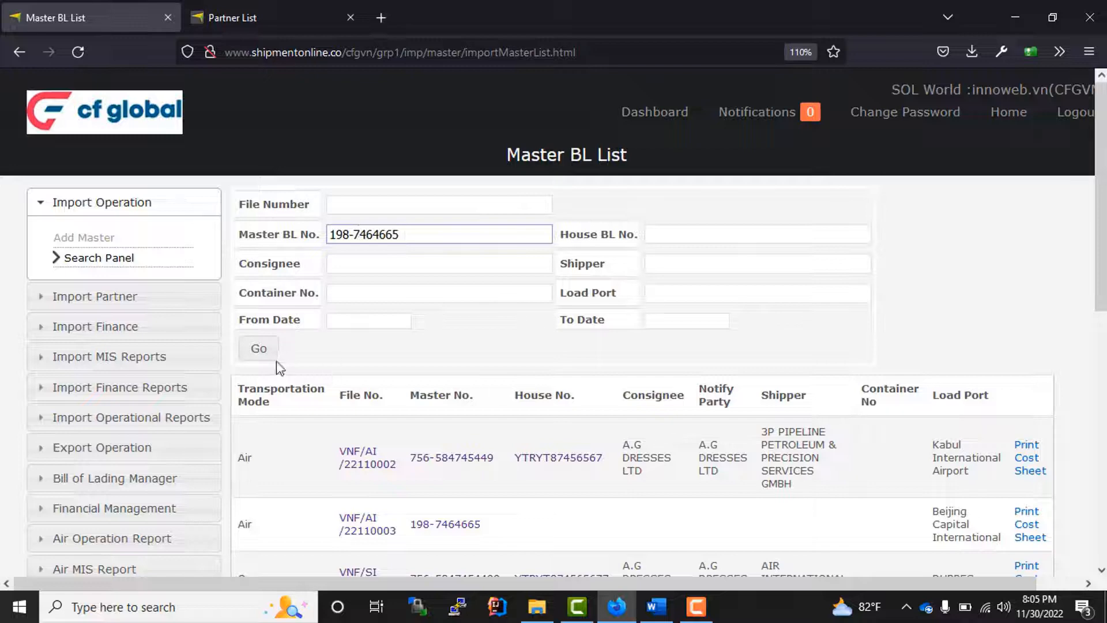
left_click(260, 349)
double_click(440, 449)
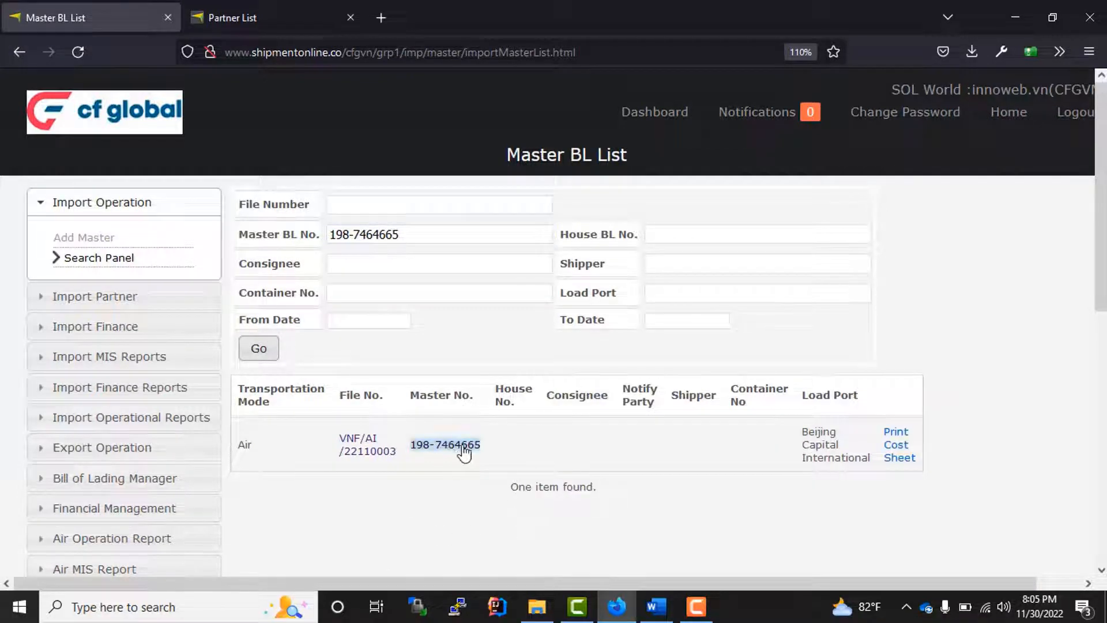
left_click(494, 512)
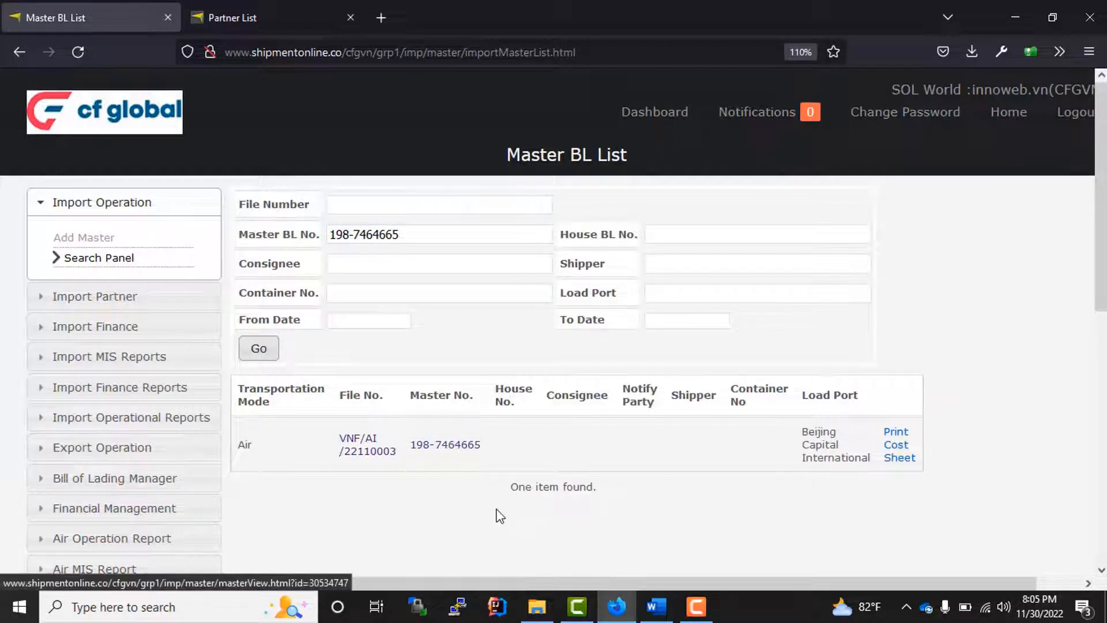
left_click(454, 452)
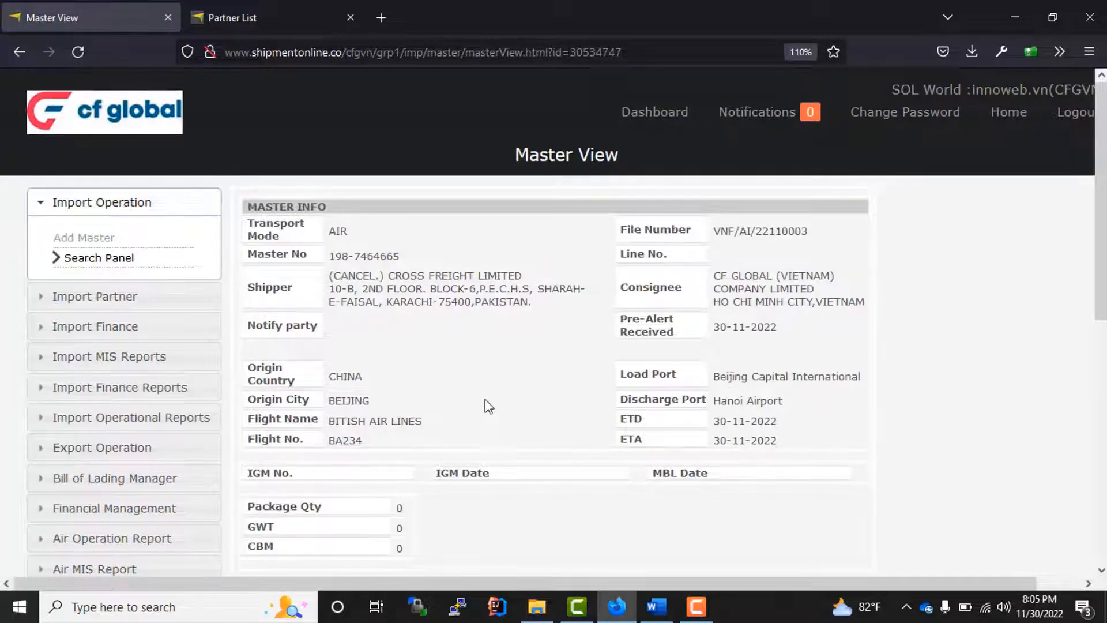
scroll(482, 411, "down", 3)
scroll(484, 410, "up", 3)
scroll(484, 410, "down", 5)
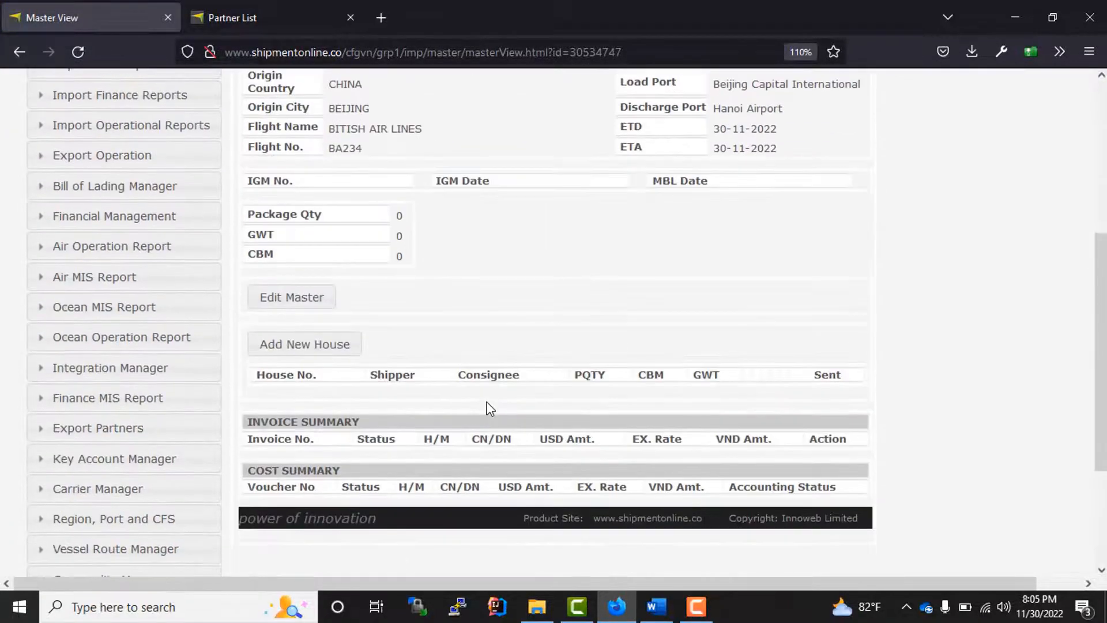
scroll(488, 401, "up", 5)
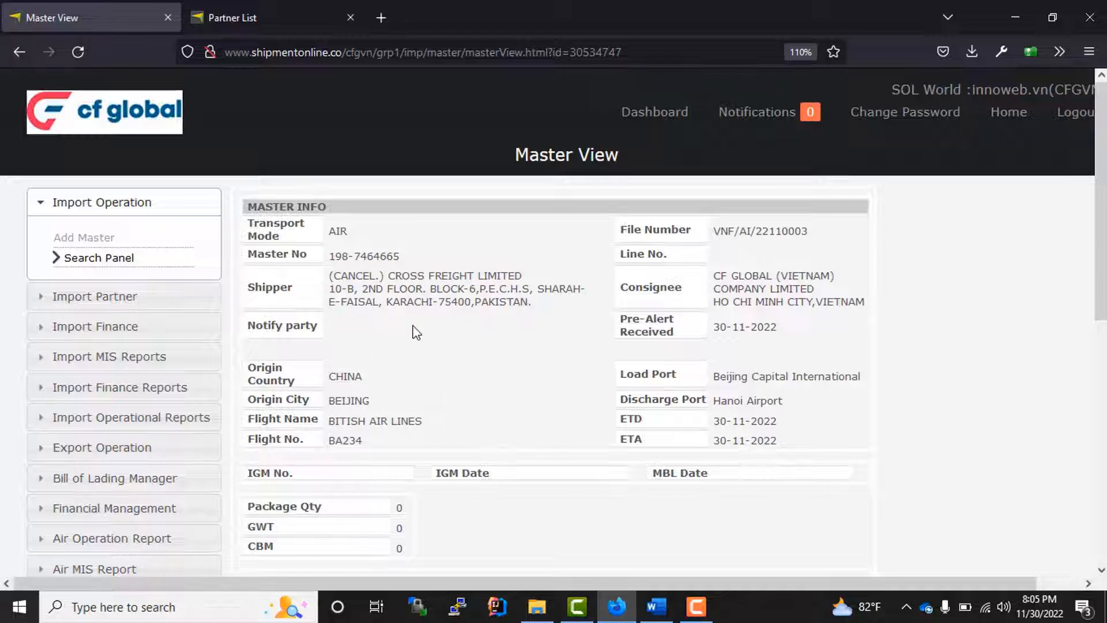
scroll(378, 349, "down", 3)
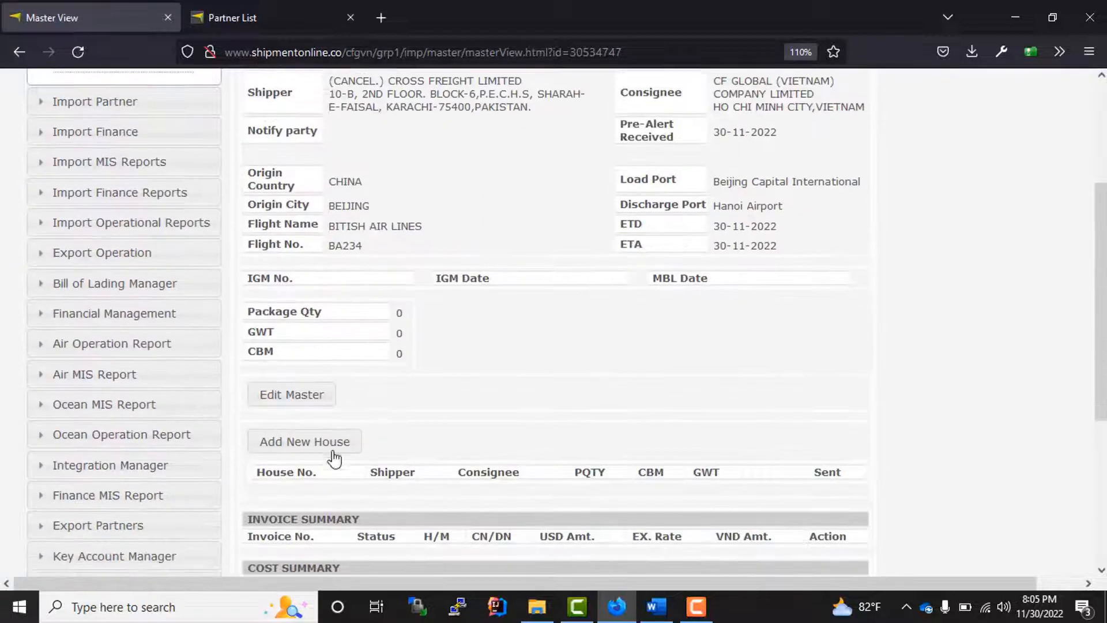
scroll(494, 317, "up", 3)
scroll(482, 371, "down", 5)
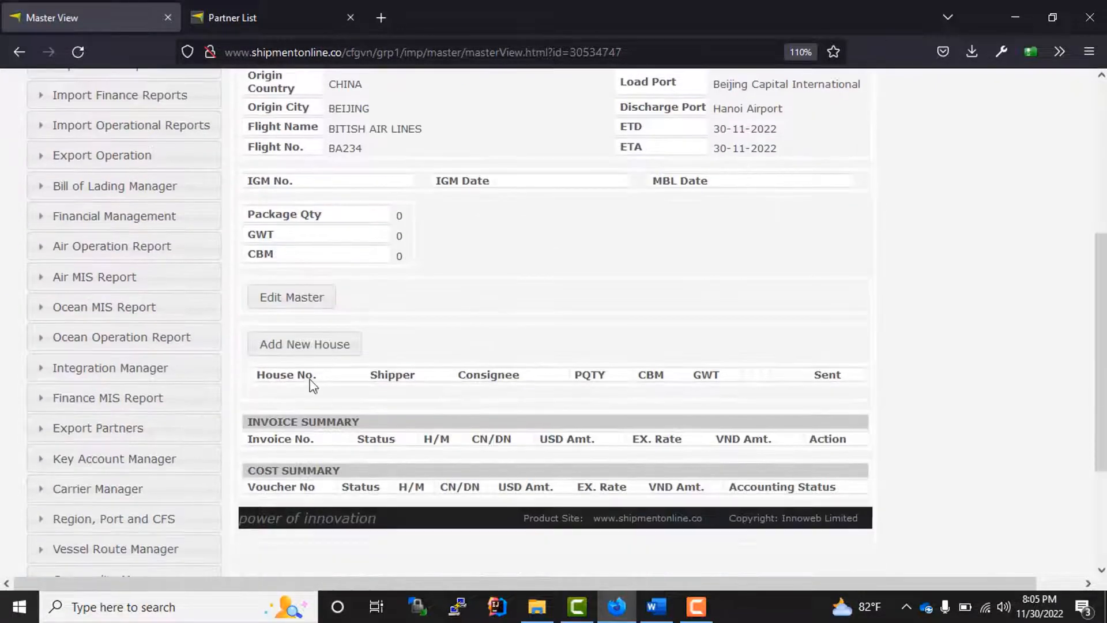
- Add a new house with account Airfreight import-local- Sales-Vietnam and House BL HFL847465
left_click(302, 346)
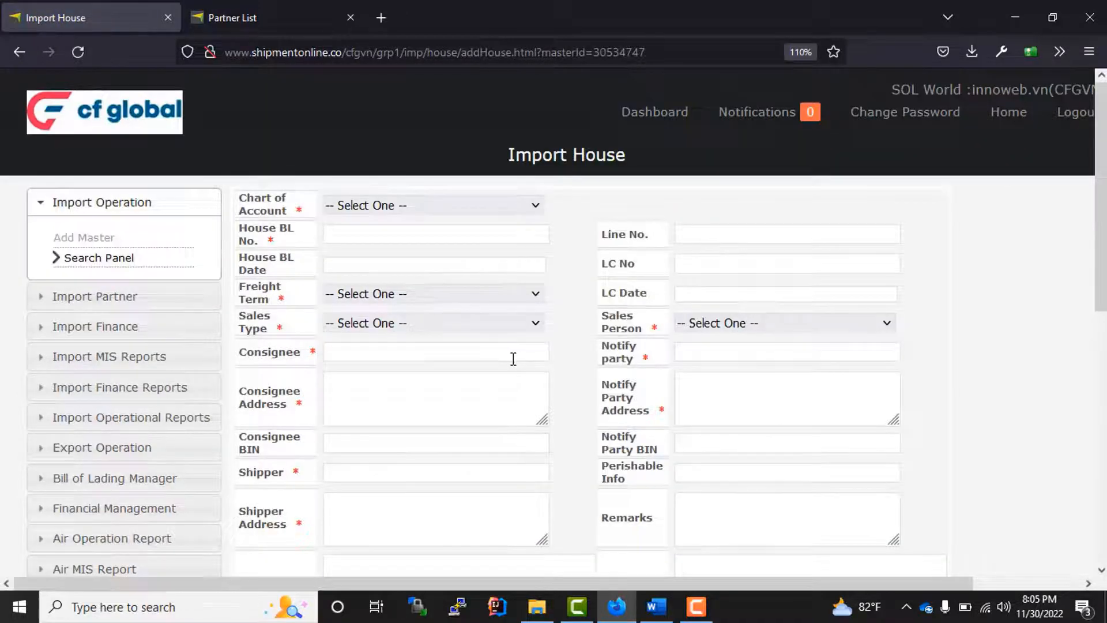
scroll(507, 360, "down", 3)
scroll(461, 289, "up", 3)
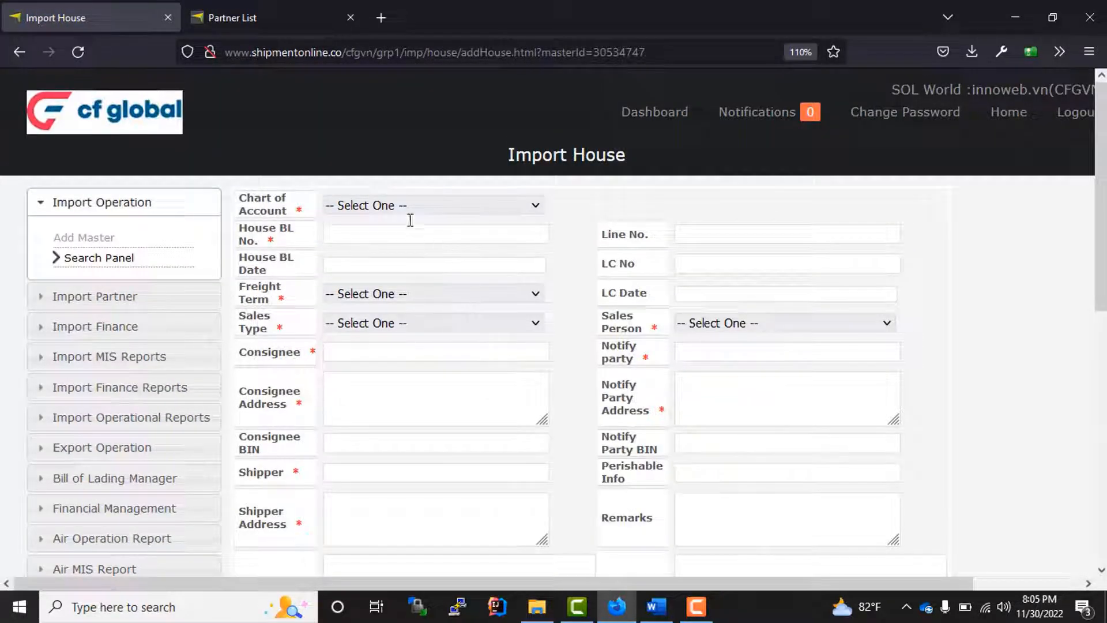
left_click(376, 209)
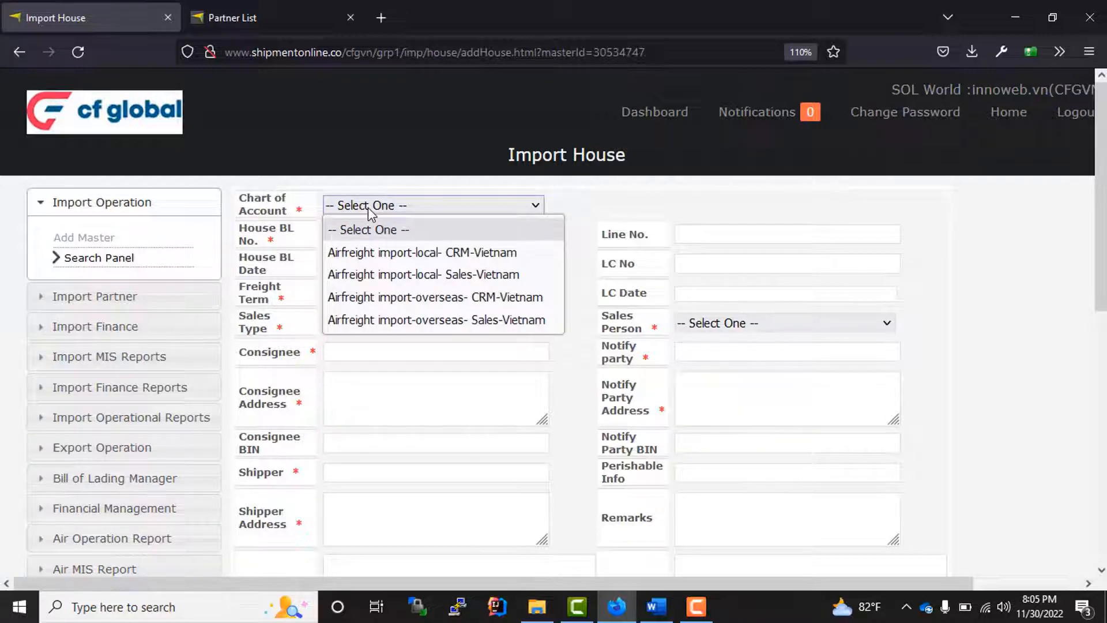
left_click(435, 209)
left_click(413, 209)
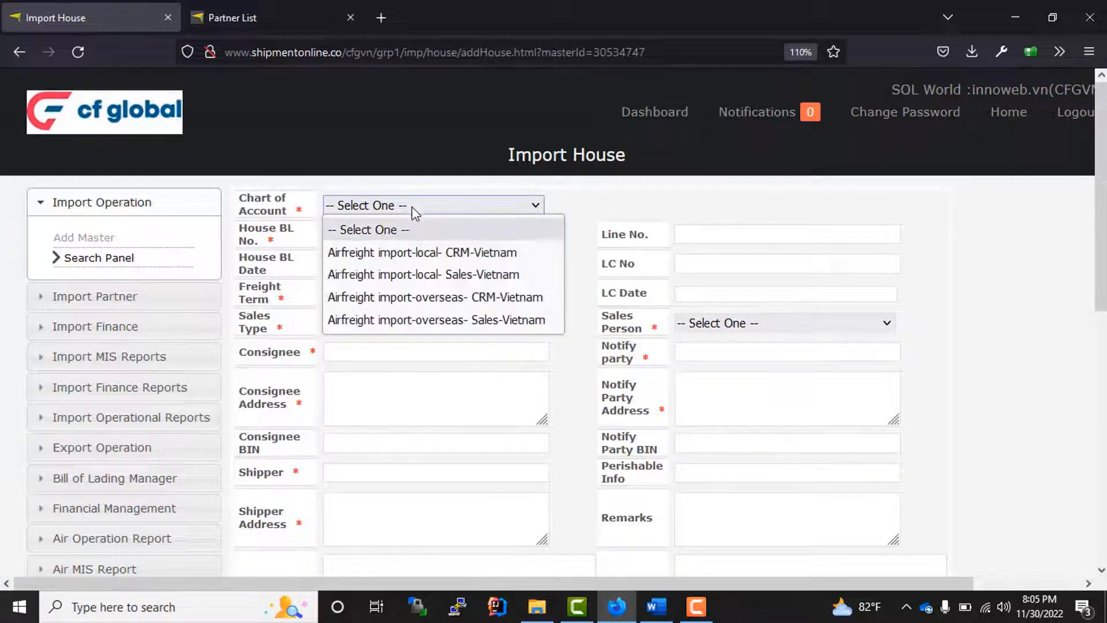
left_click(432, 275)
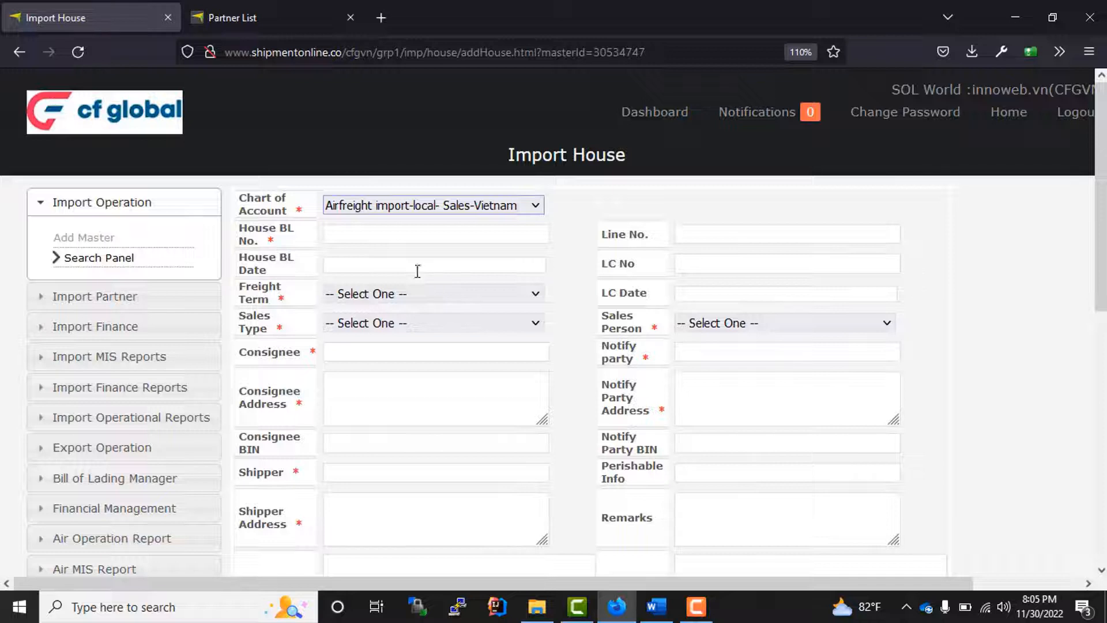
left_click(367, 238)
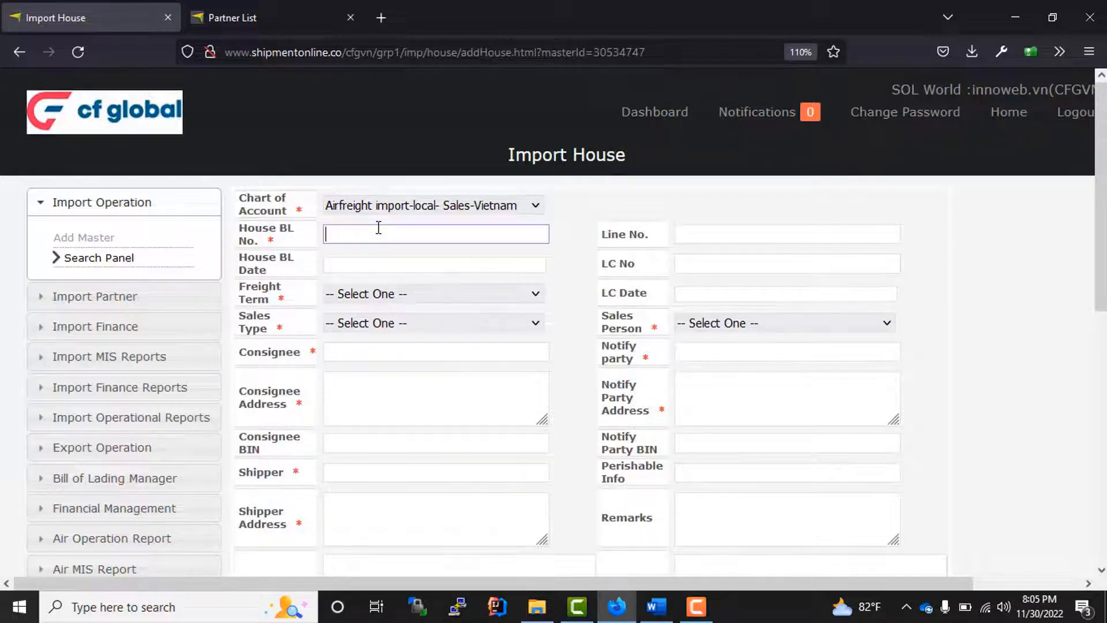
type("HFL847465")
- Date the house 16/11/2022 with freight term FOB, sales type AGENT-NOMINATION, and a salesperson
left_click(347, 265)
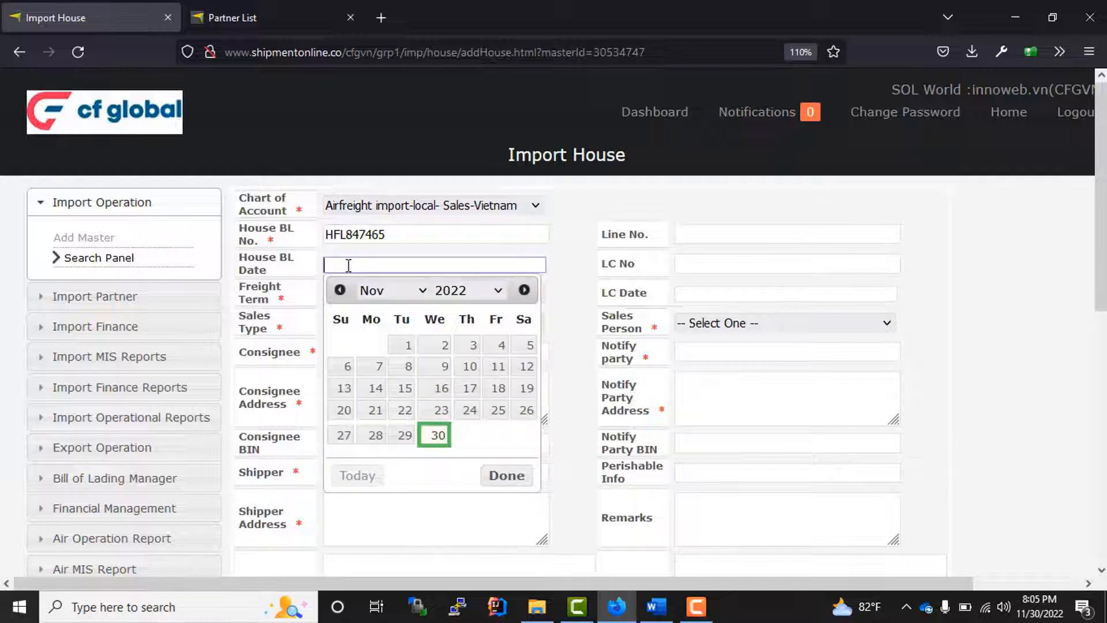
left_click(440, 392)
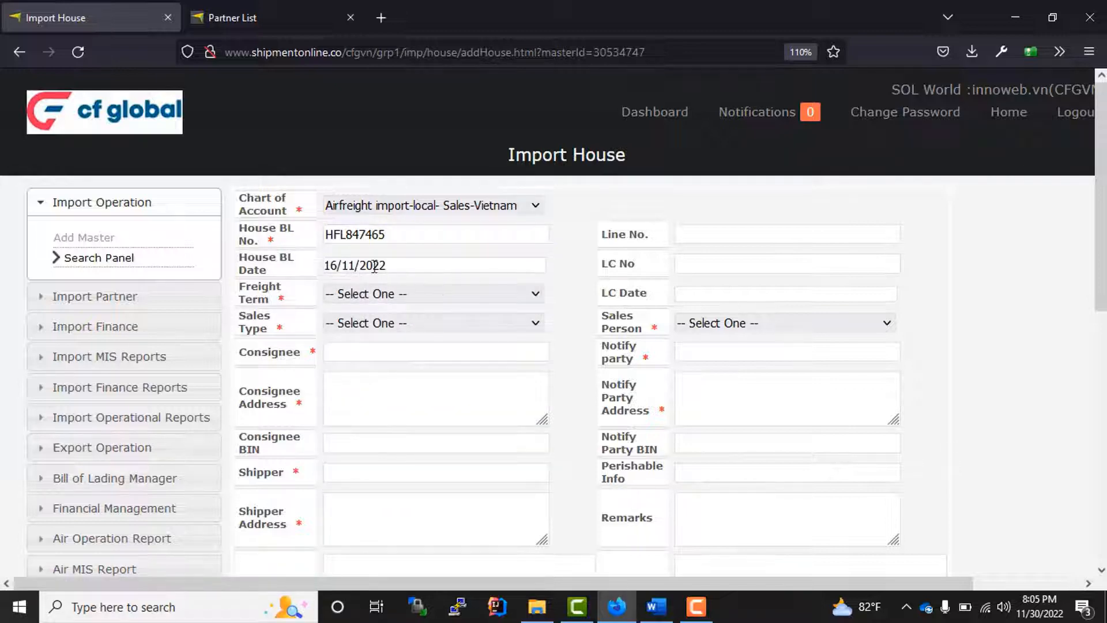
left_click(404, 295)
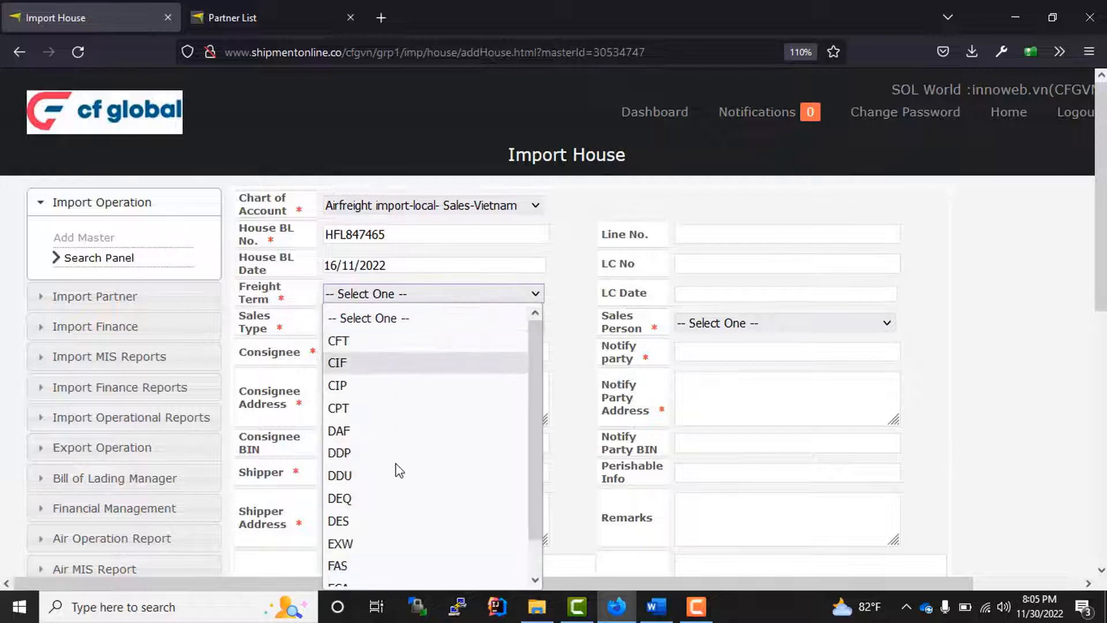
scroll(397, 461, "down", 1)
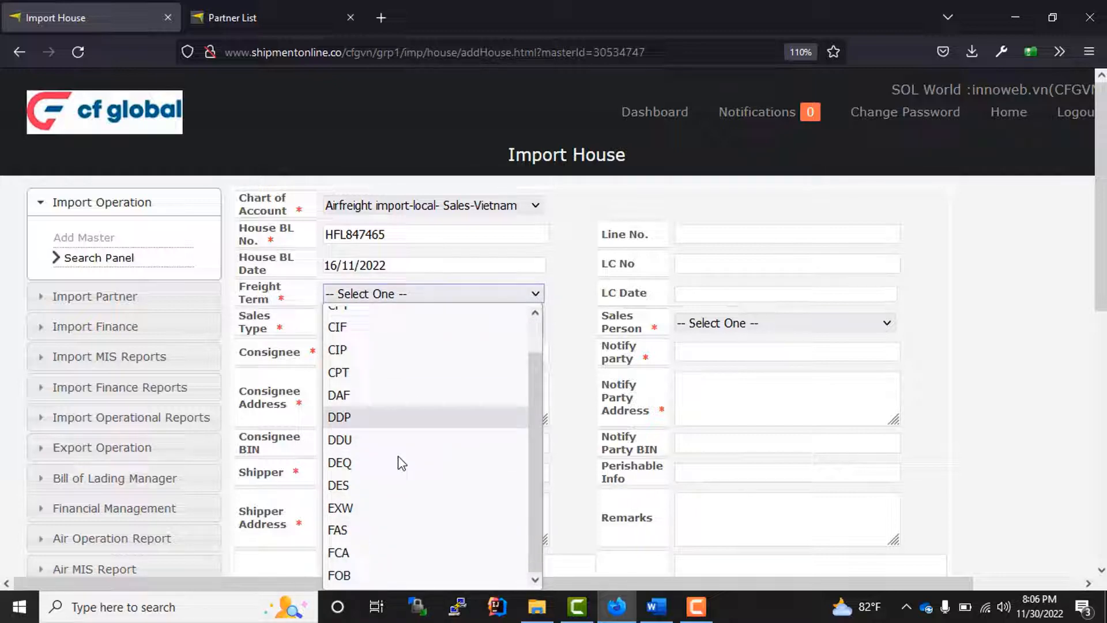
left_click(346, 574)
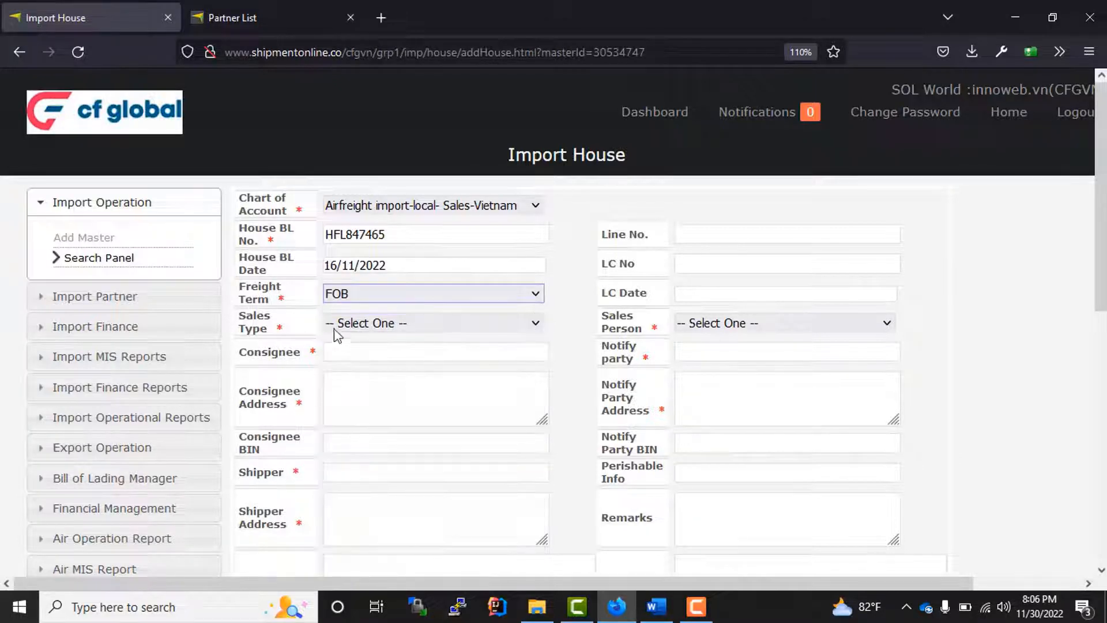
left_click(397, 325)
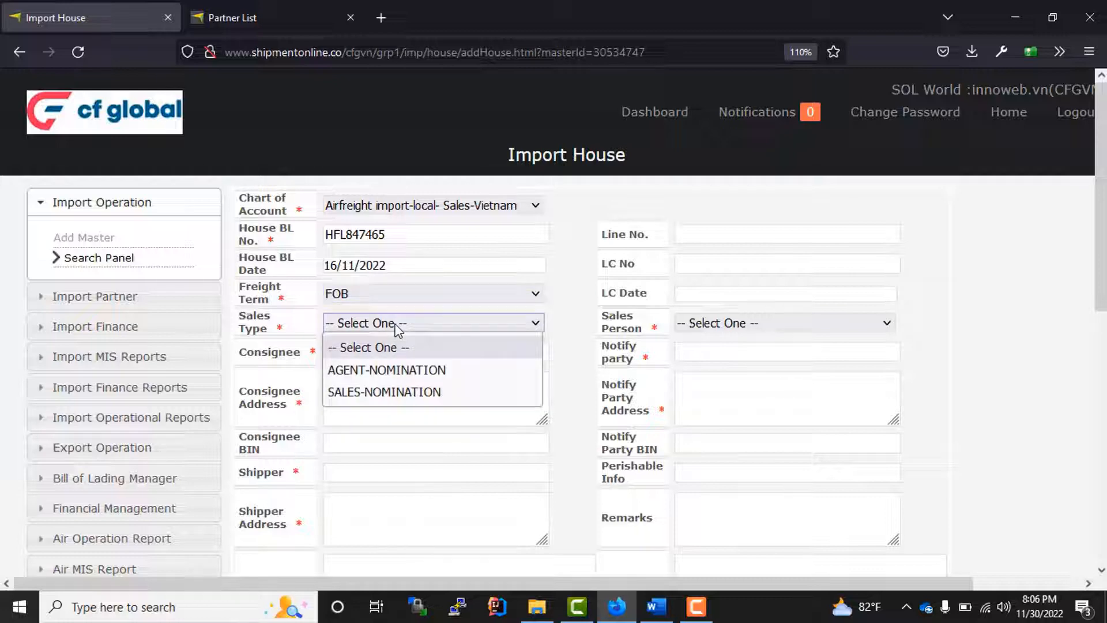
left_click(403, 372)
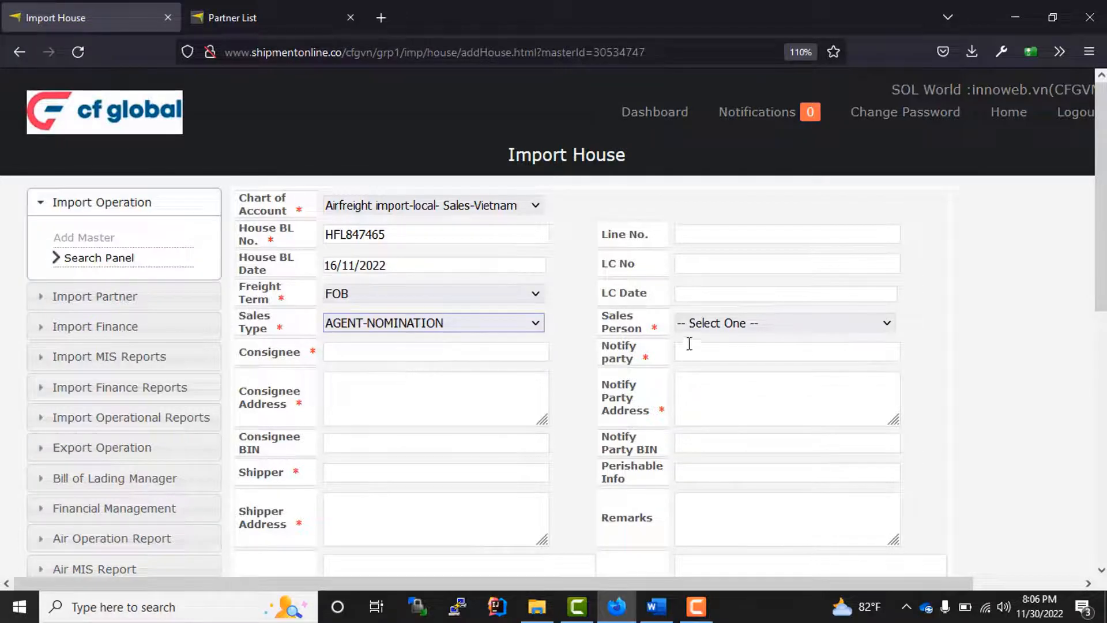
left_click(721, 326)
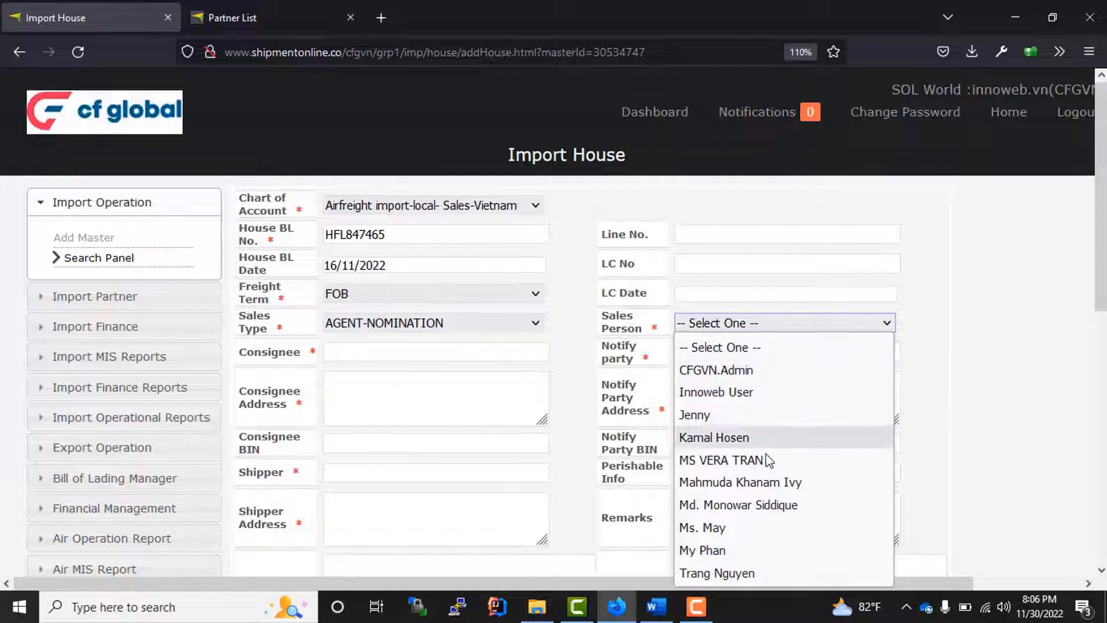
left_click(786, 484)
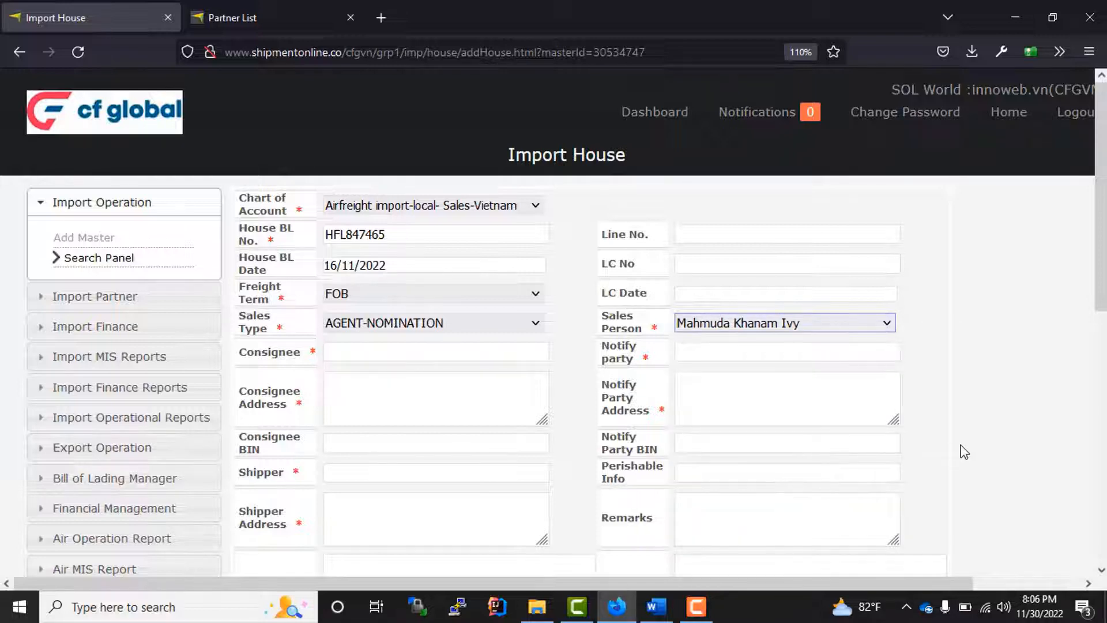
- Set both the consignee and the notify party to A.G DRESSES LTD
left_click(353, 351)
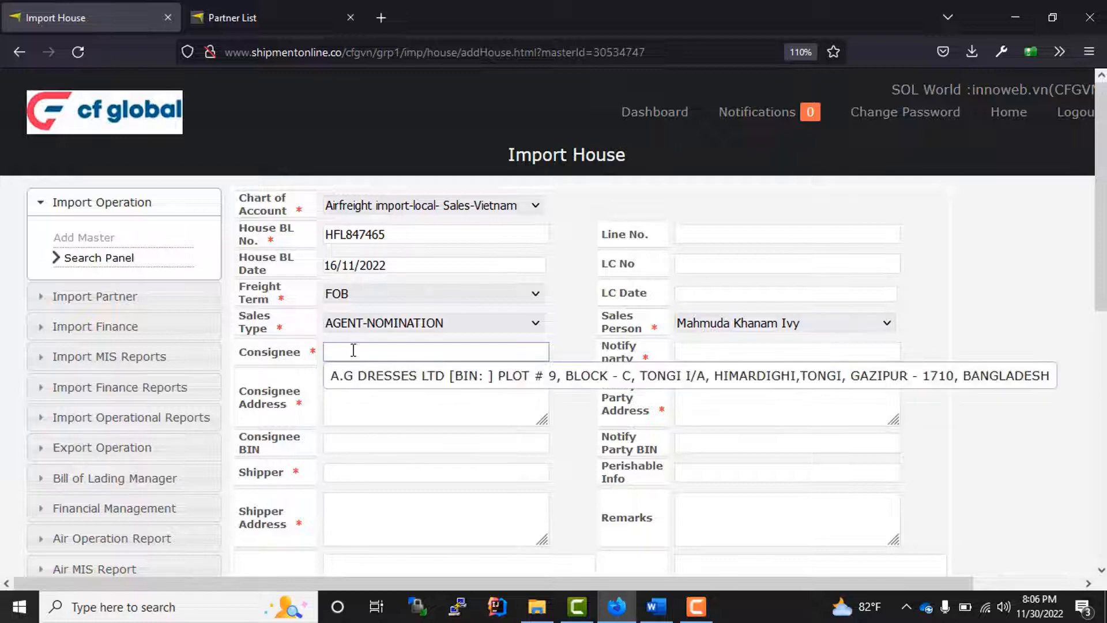
left_click(425, 376)
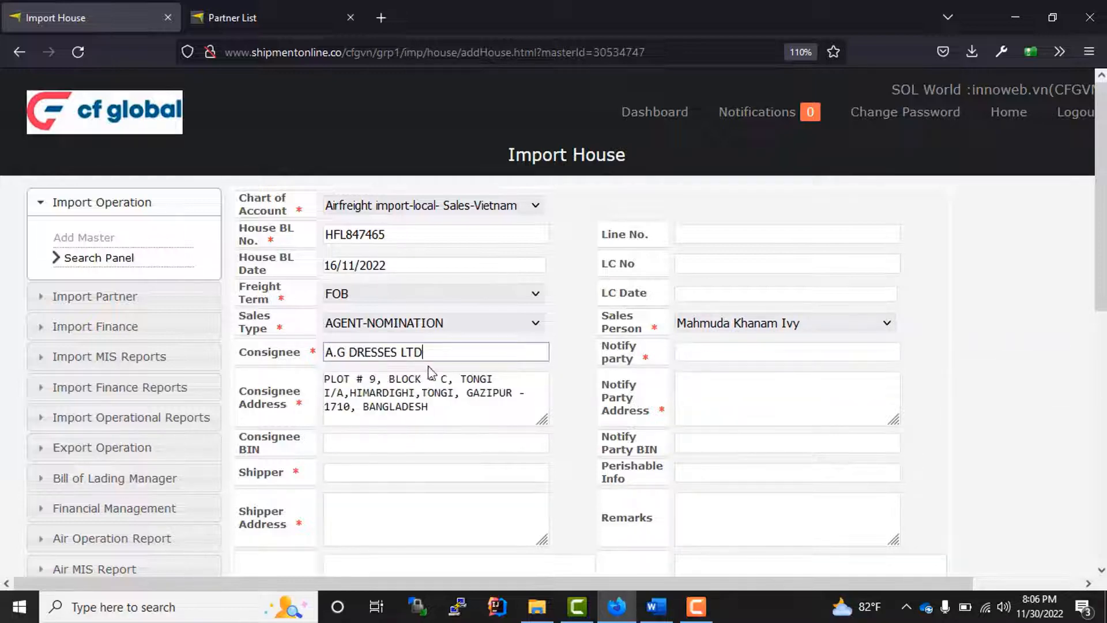
left_click_drag(438, 354, 252, 353)
left_click(690, 353)
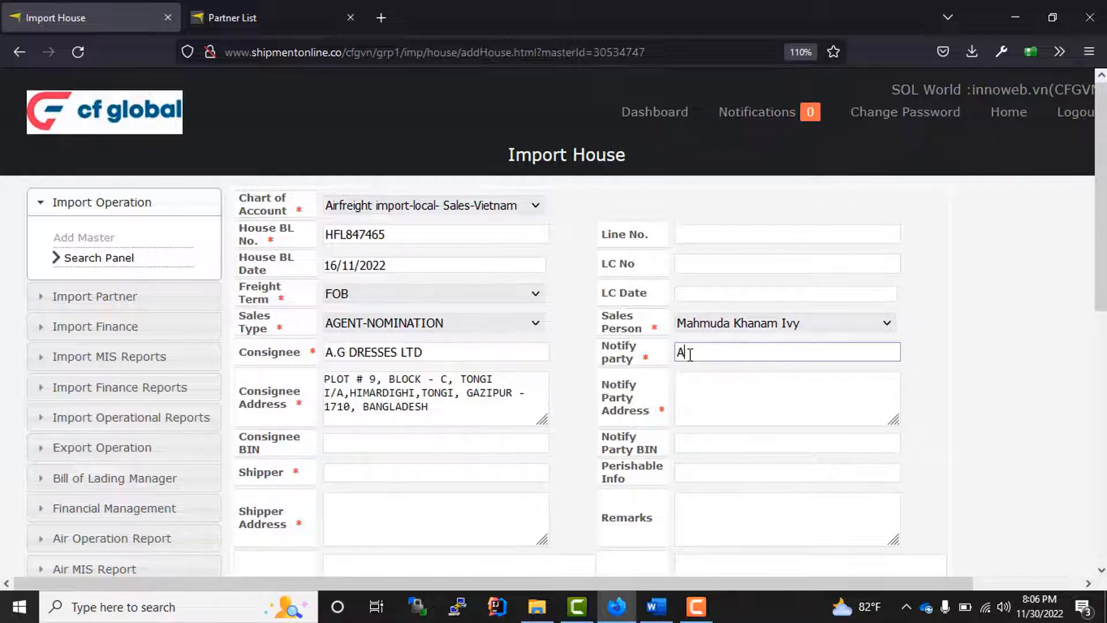
type("A")
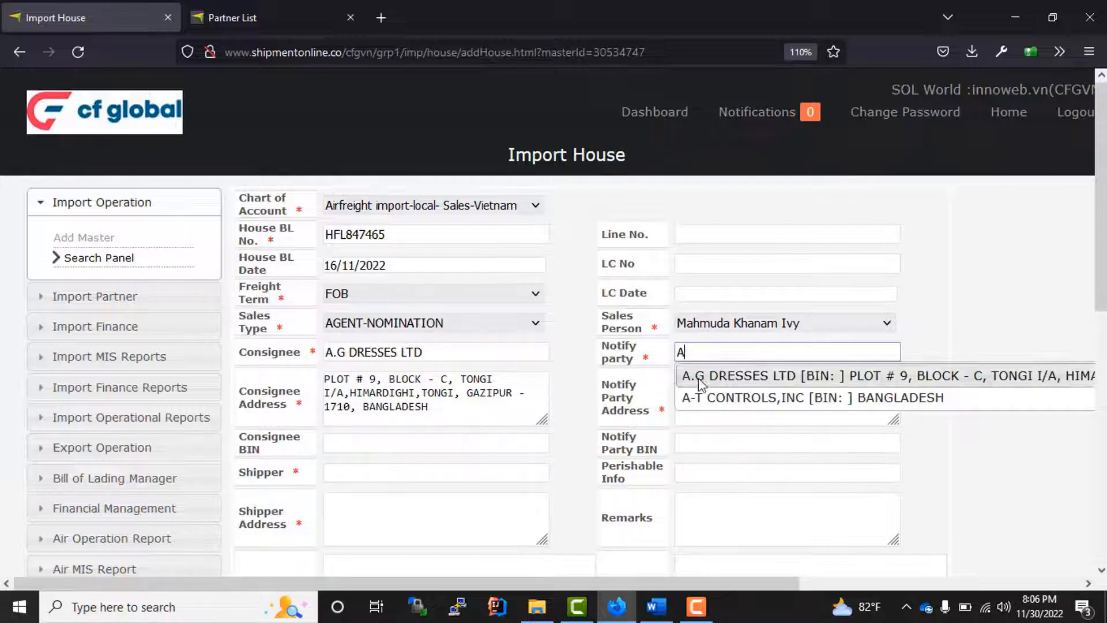
left_click(732, 379)
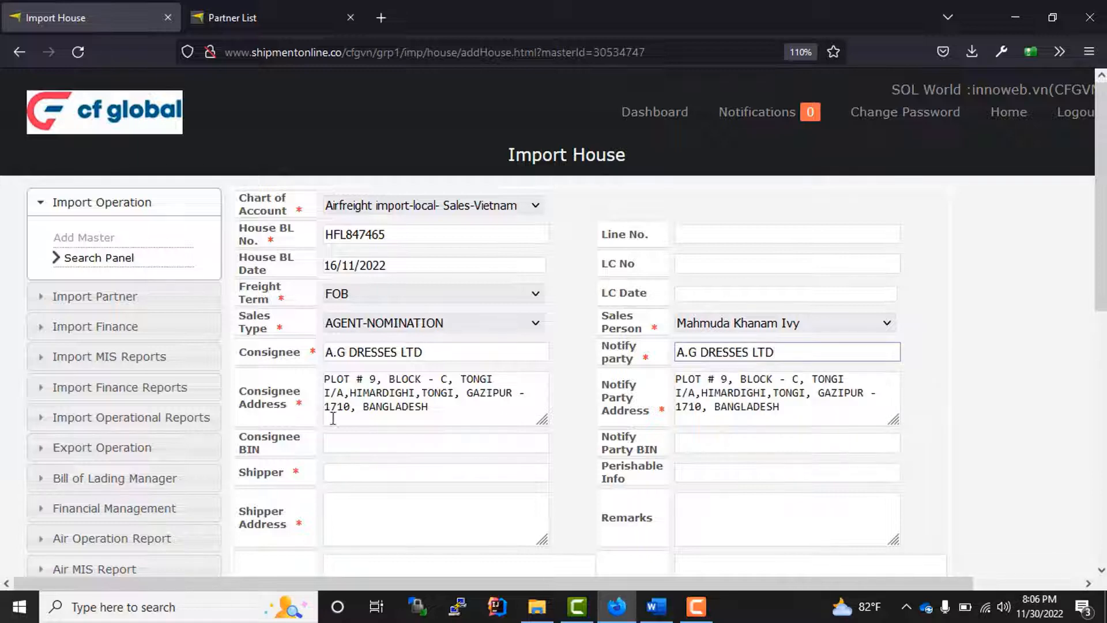
- Choose 3P PIPELINE PETROLEUM & PRECISION SERVICES GMBH as the shipper
left_click(350, 447)
scroll(365, 461, "down", 1)
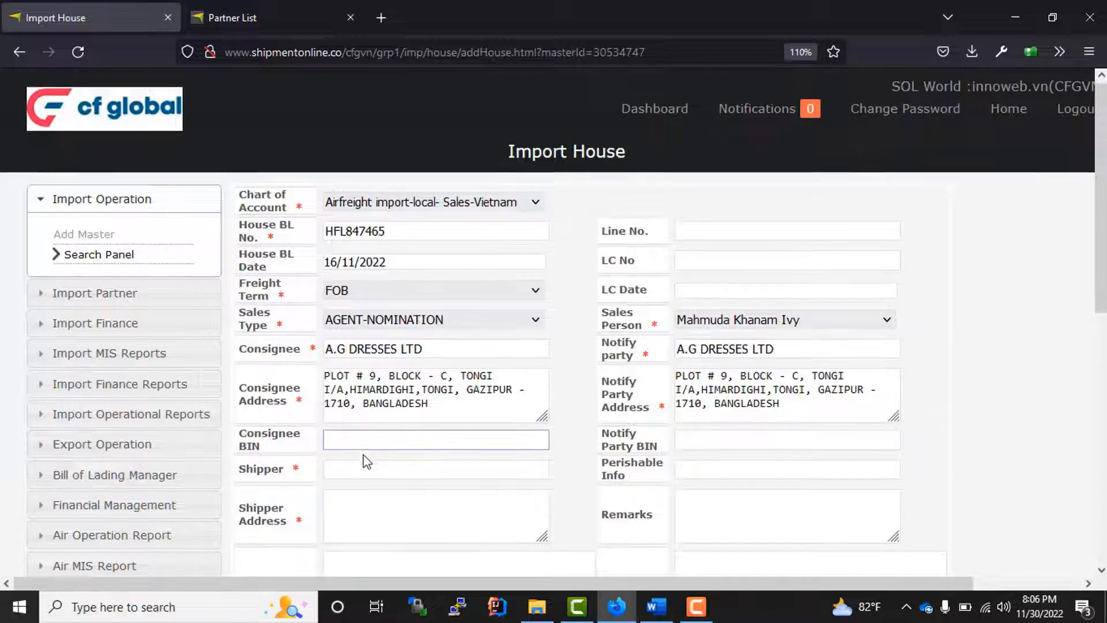
scroll(365, 461, "down", 2)
left_click_drag(438, 311, 191, 264)
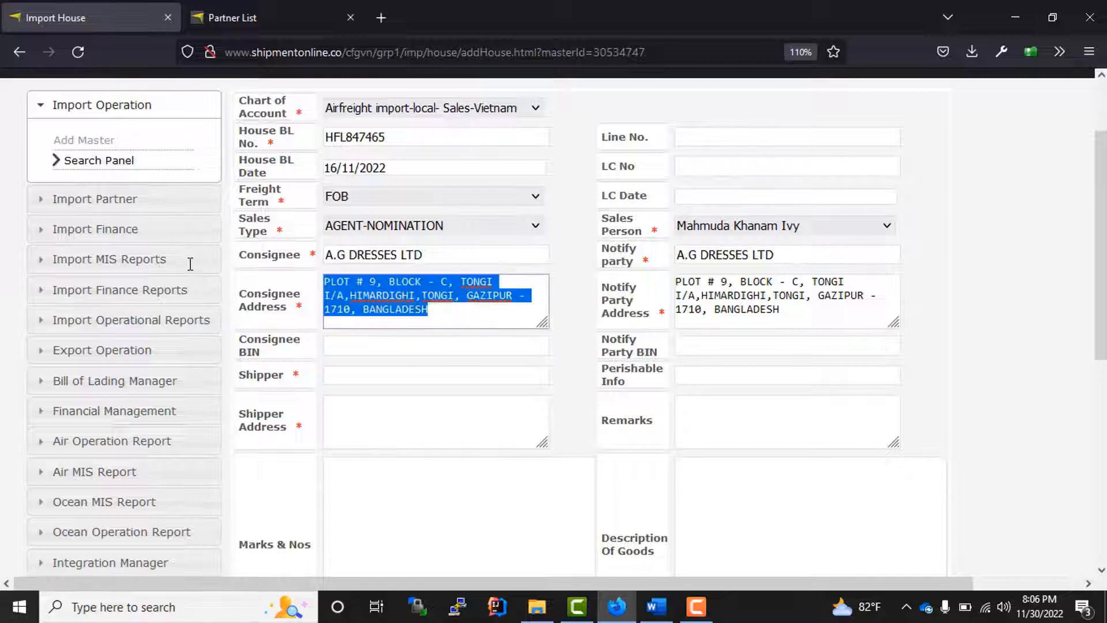
left_click(353, 345)
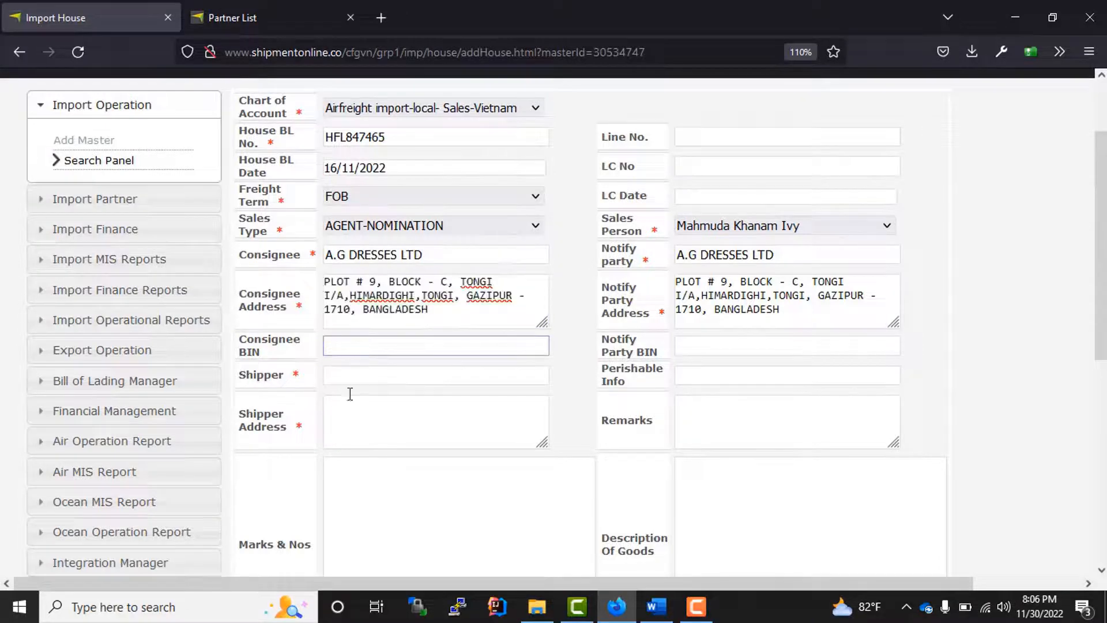
left_click(340, 377)
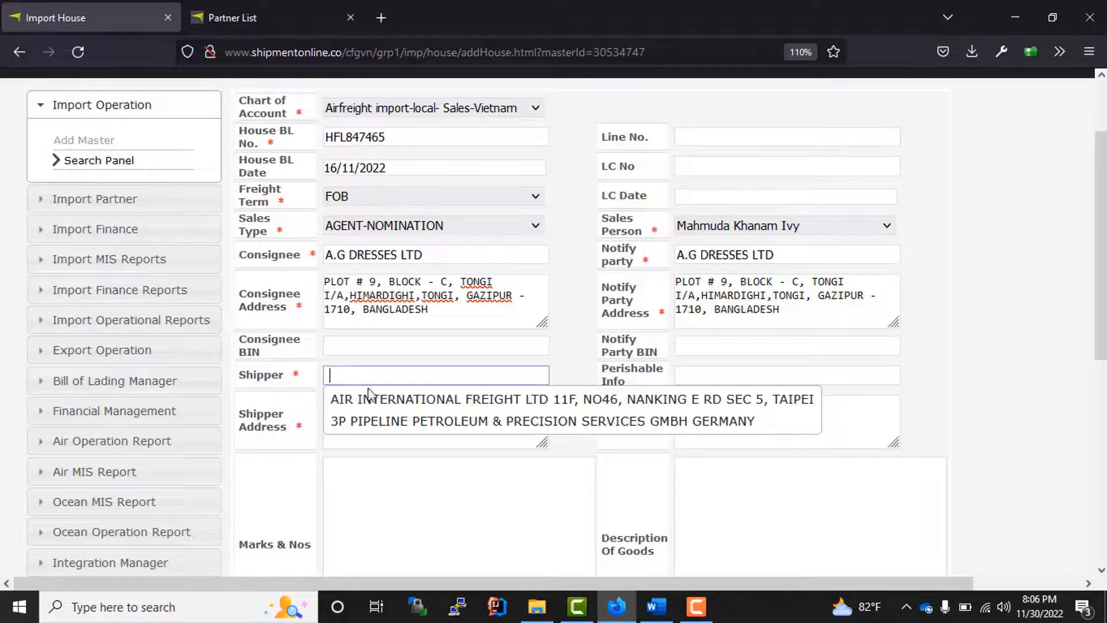
left_click(390, 421)
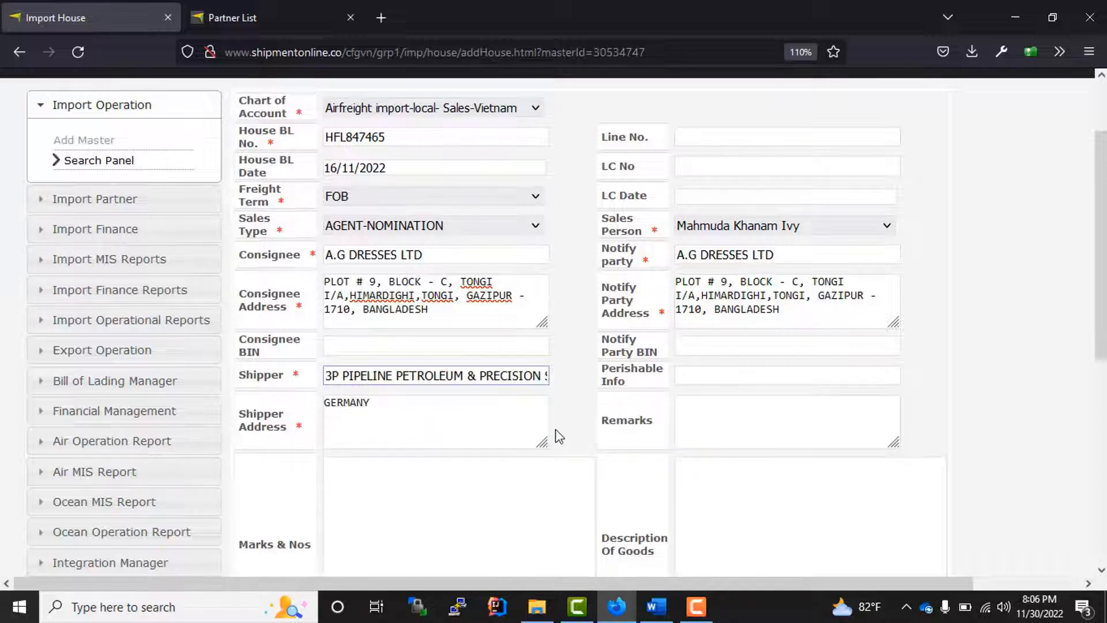
scroll(548, 430, "down", 3)
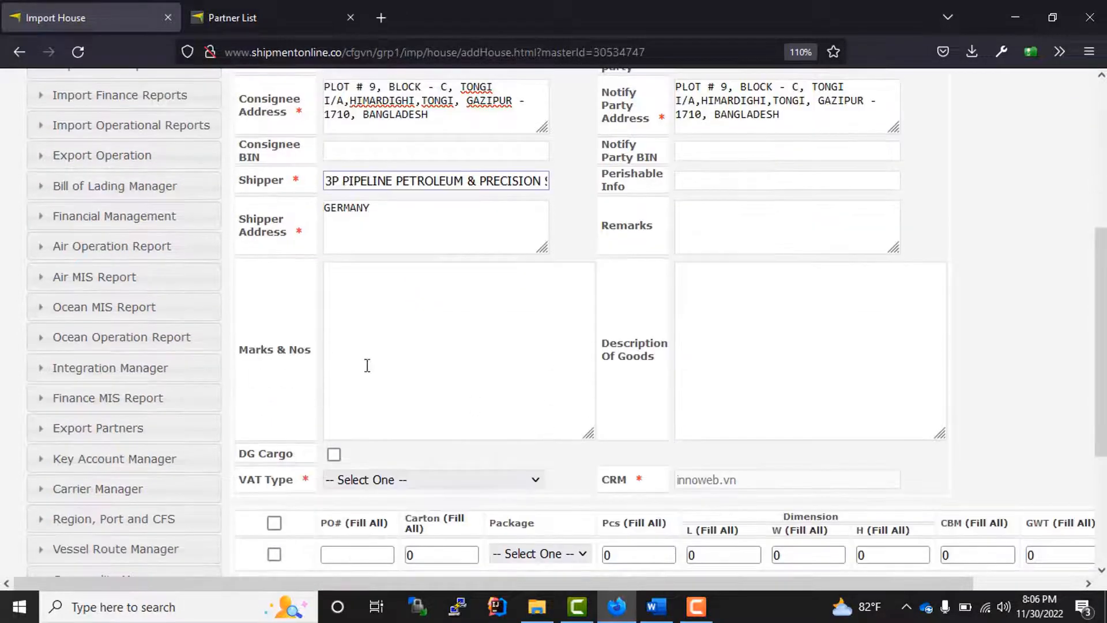
- Set the house's VAT Type to Non-VATable below the Marks & Nos and Description boxes
left_click(366, 365)
left_click_drag(304, 349, 236, 349)
left_click(600, 384)
left_click_drag(654, 356, 598, 329)
left_click(750, 365)
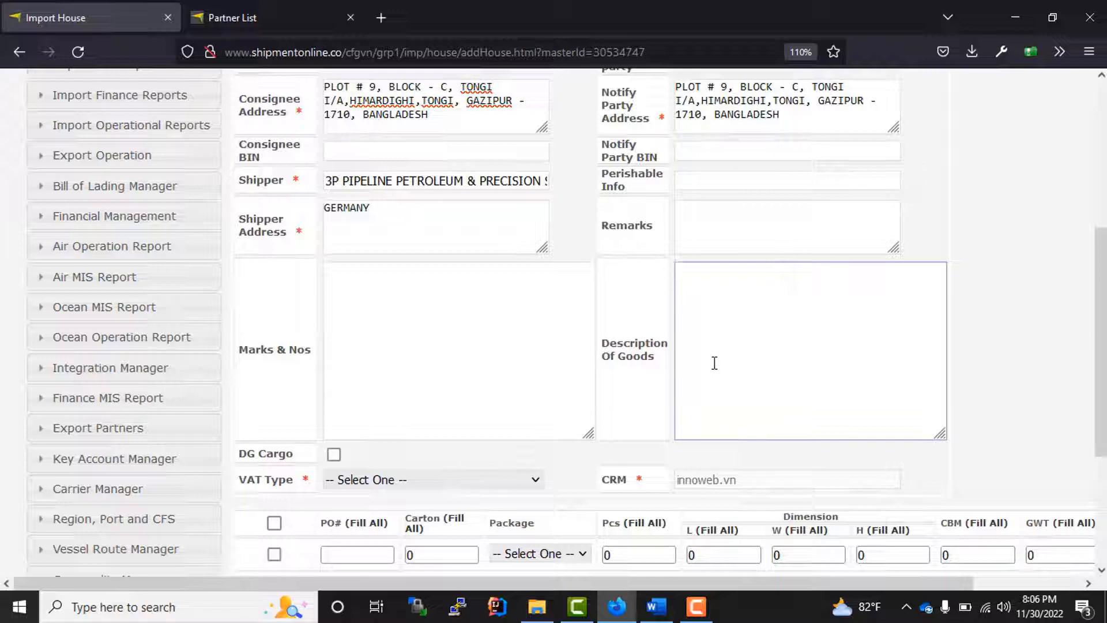
scroll(576, 380, "down", 3)
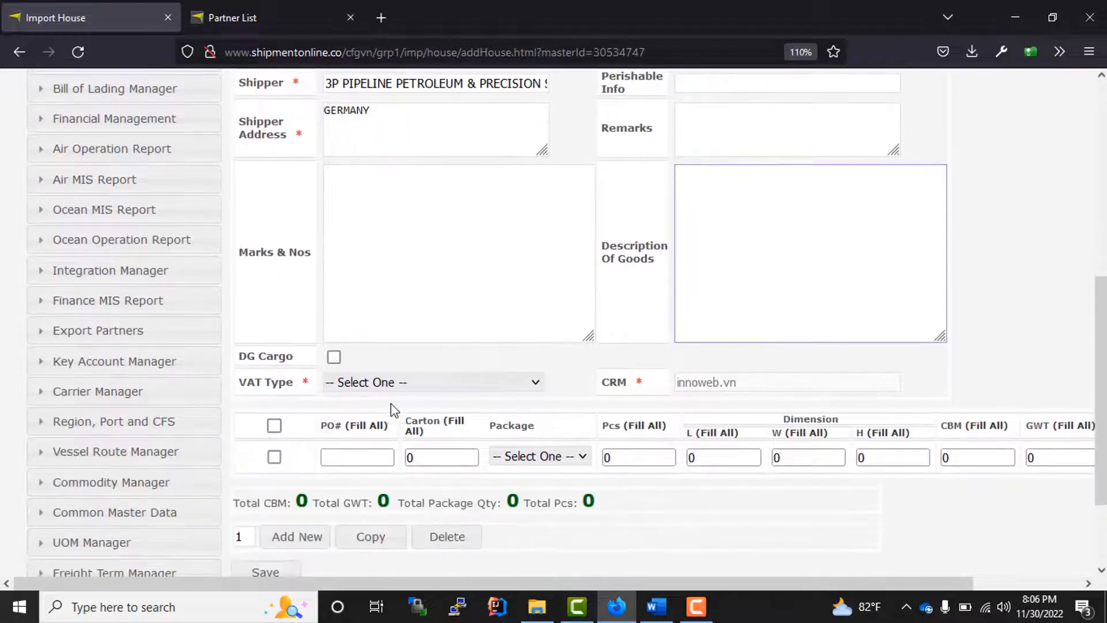
left_click(402, 388)
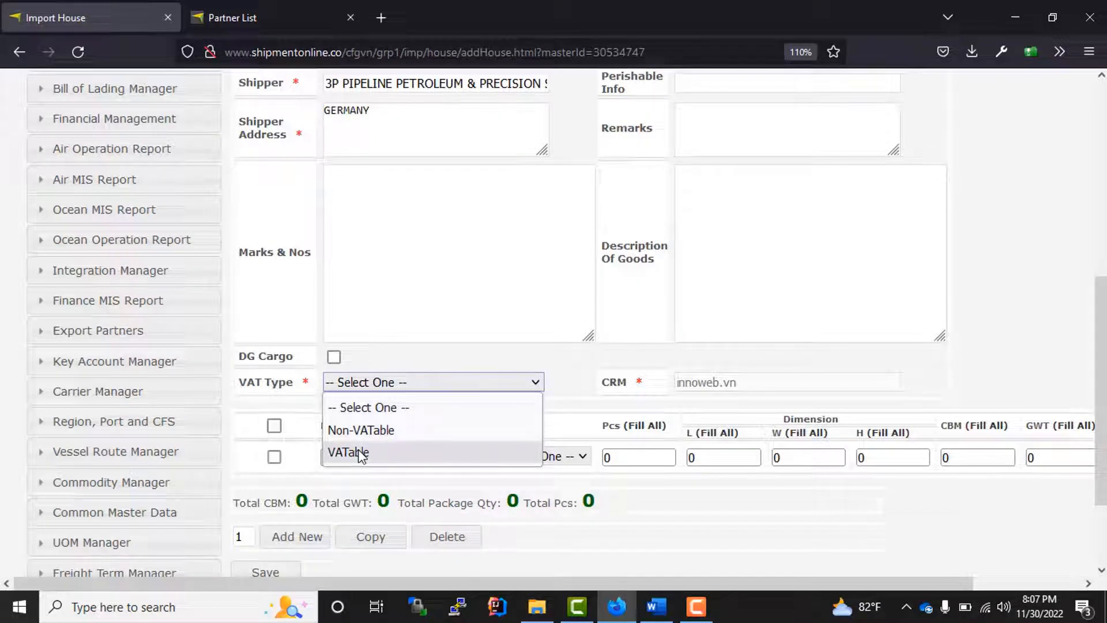
left_click(383, 435)
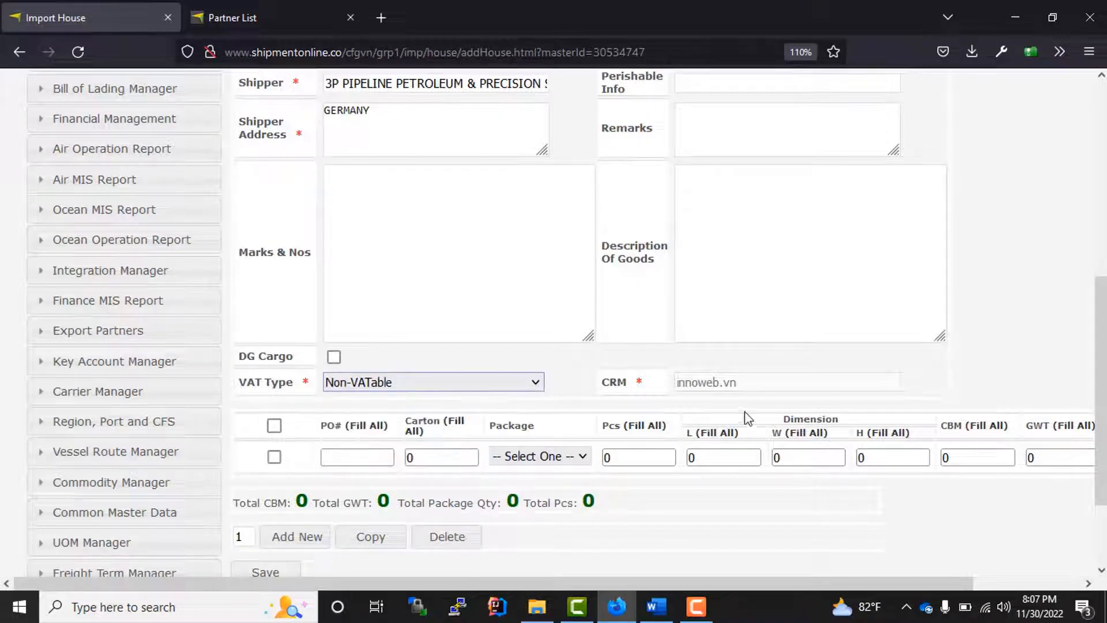
- Review the CRM value and the cargo package table further down the form
left_click_drag(755, 385, 610, 395)
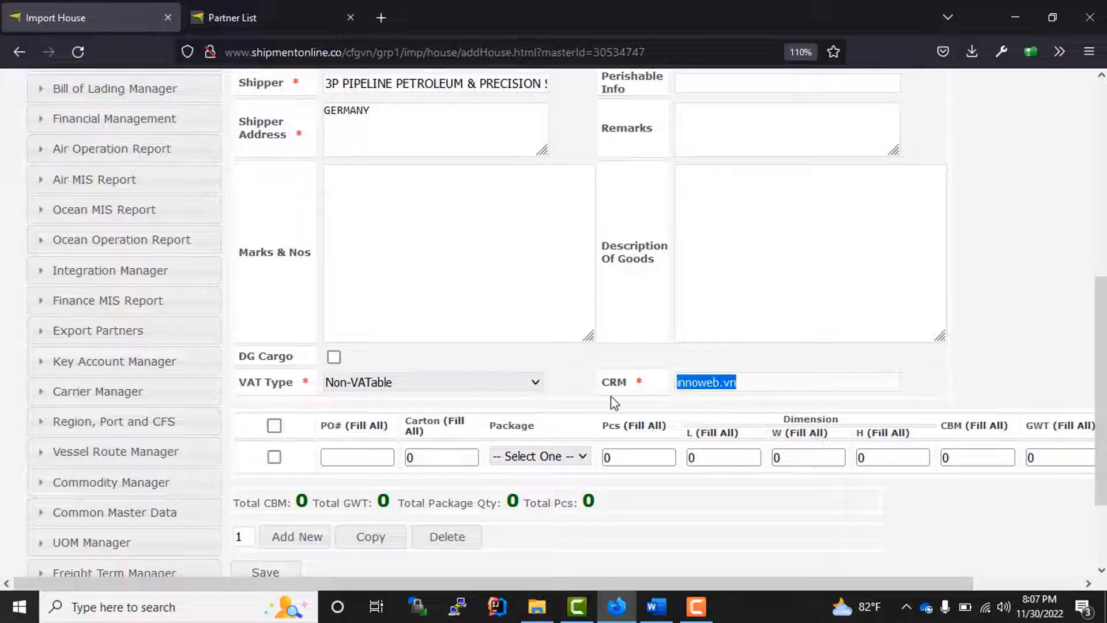
scroll(611, 395, "down", 3)
left_click_drag(600, 278, 630, 273)
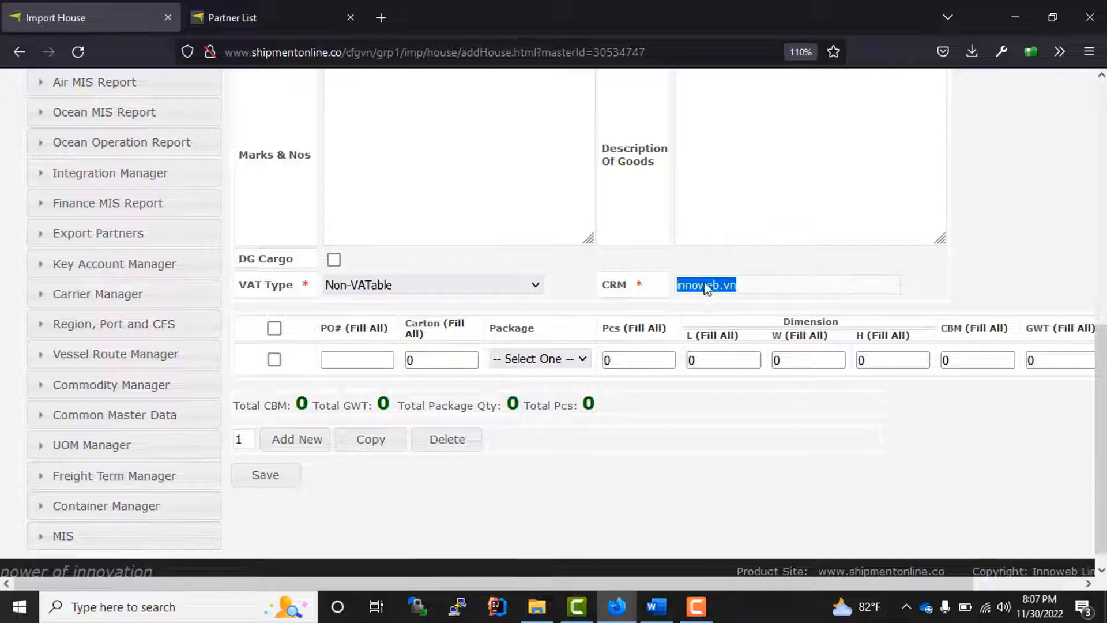
left_click(575, 316)
scroll(649, 453, "up", 3)
scroll(648, 453, "down", 3)
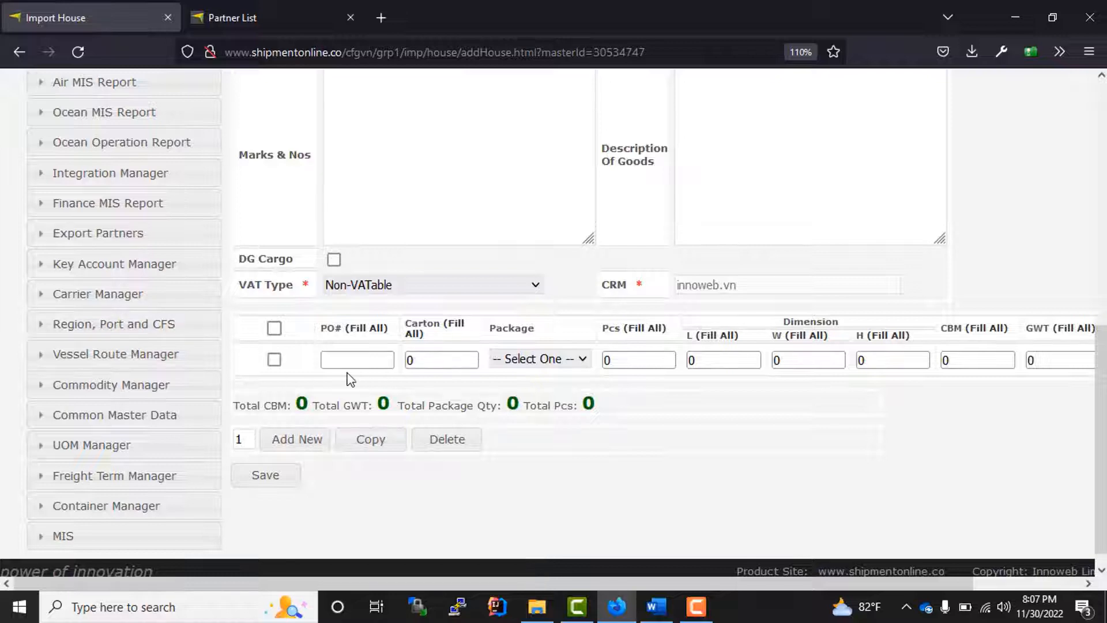
left_click_drag(311, 338, 694, 337)
left_click(727, 513)
left_click(299, 442)
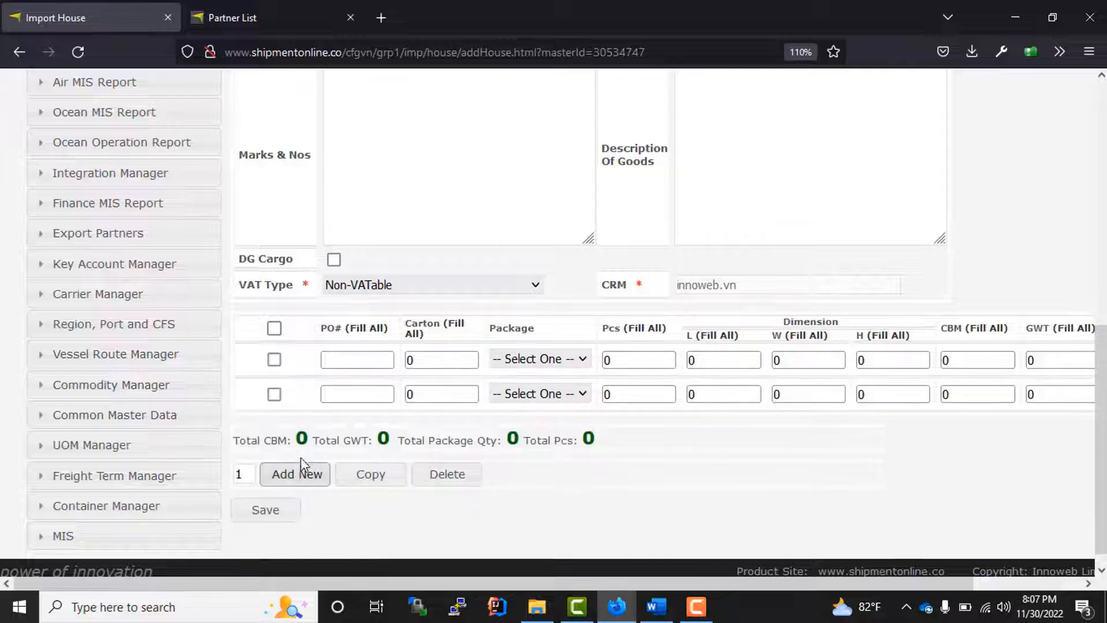
left_click(298, 476)
left_click(298, 501)
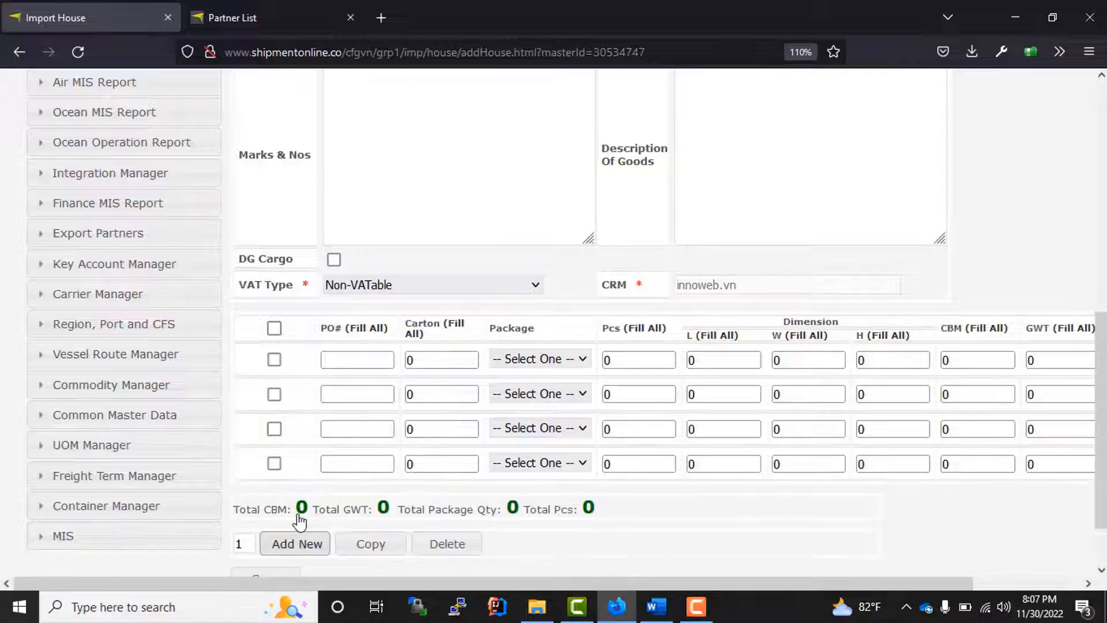
left_click(274, 463)
left_click(274, 428)
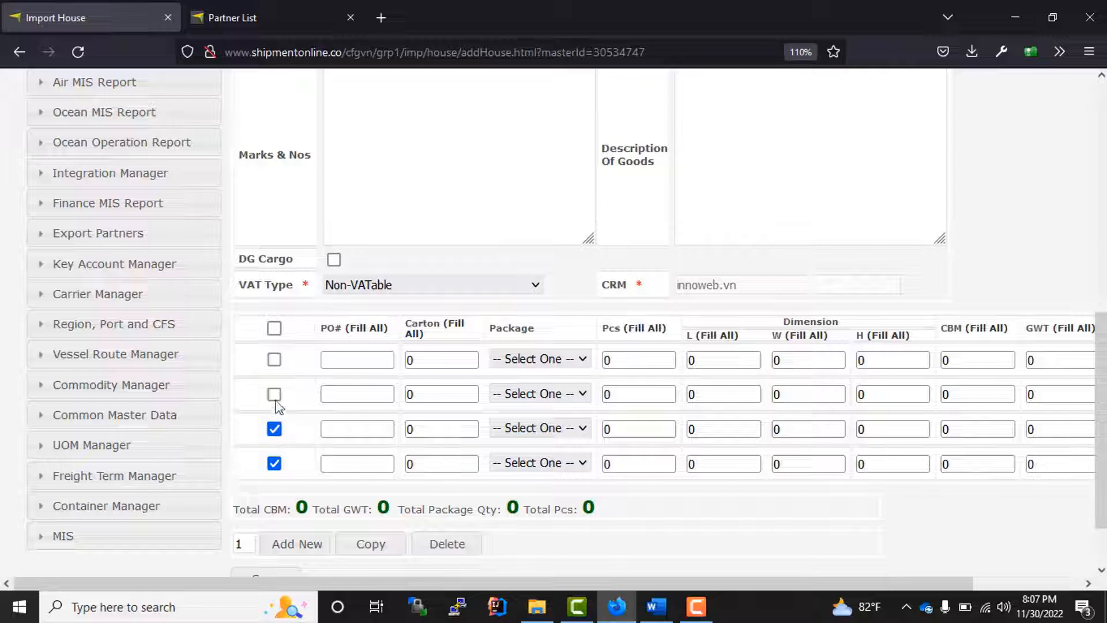
left_click(274, 394)
left_click(447, 544)
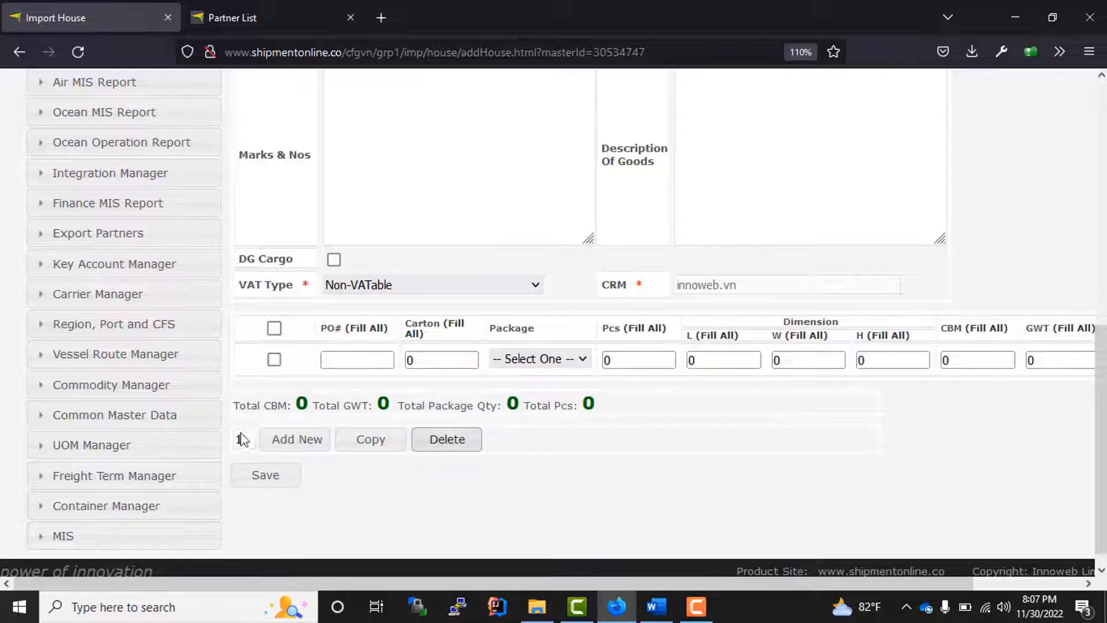
- Enter PO 345 with 50 packages of type Carton on the first cargo line
left_click(355, 362)
type("345")
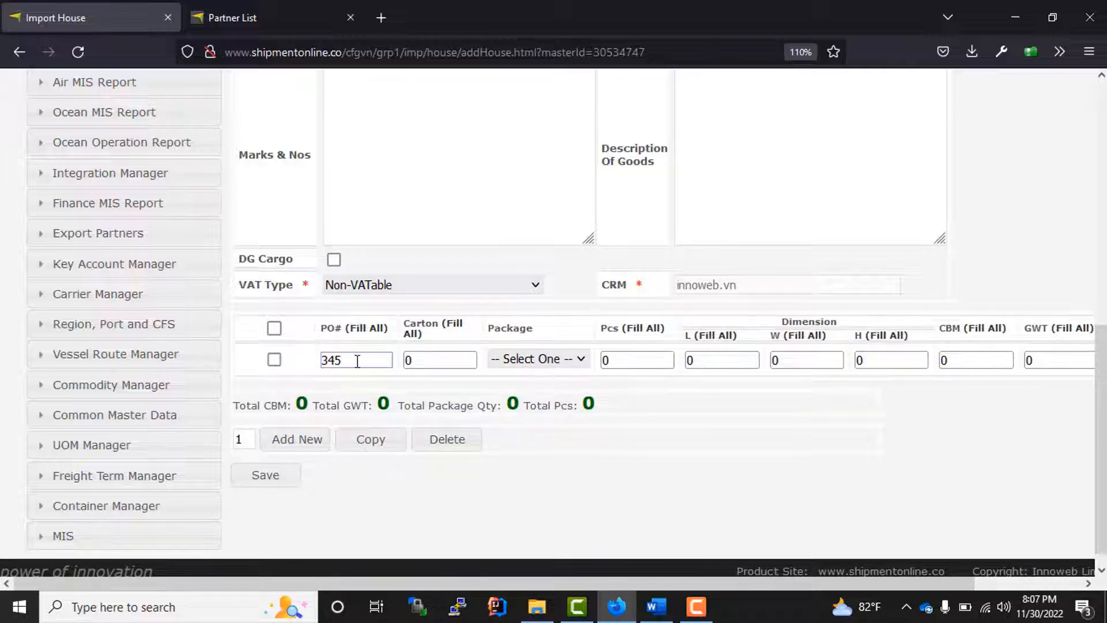
left_click_drag(360, 362, 323, 367)
key("Tab")
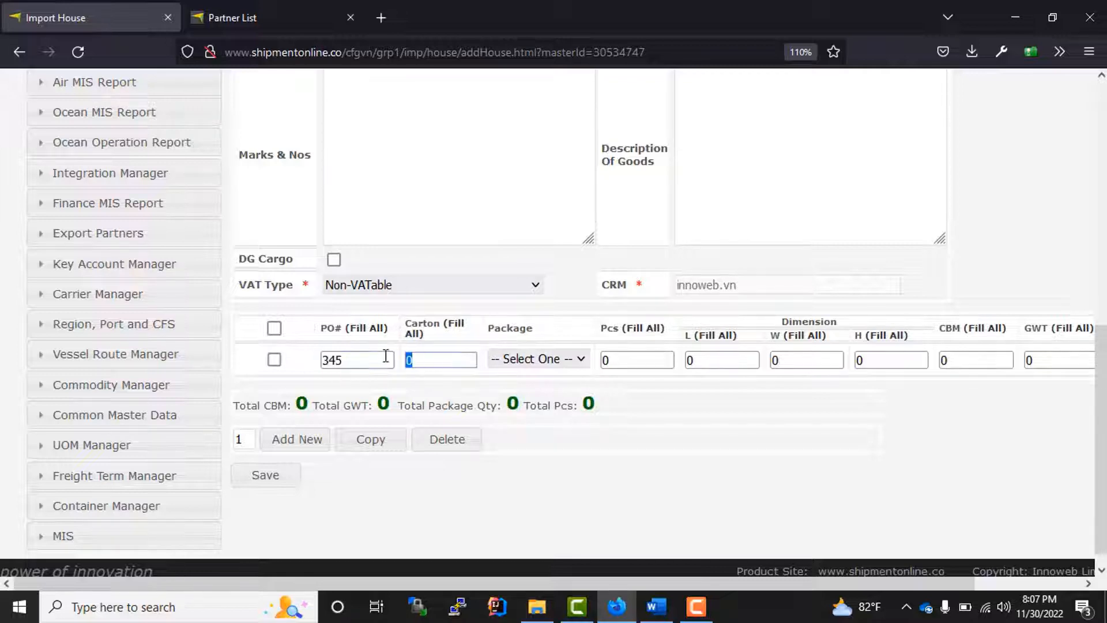
type("50")
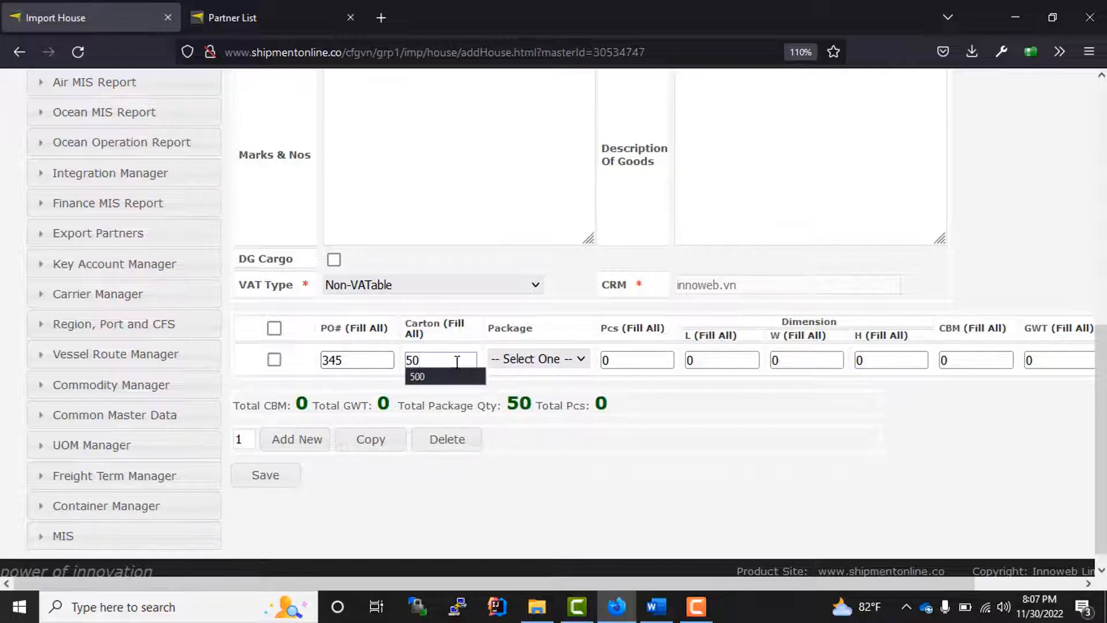
left_click(537, 362)
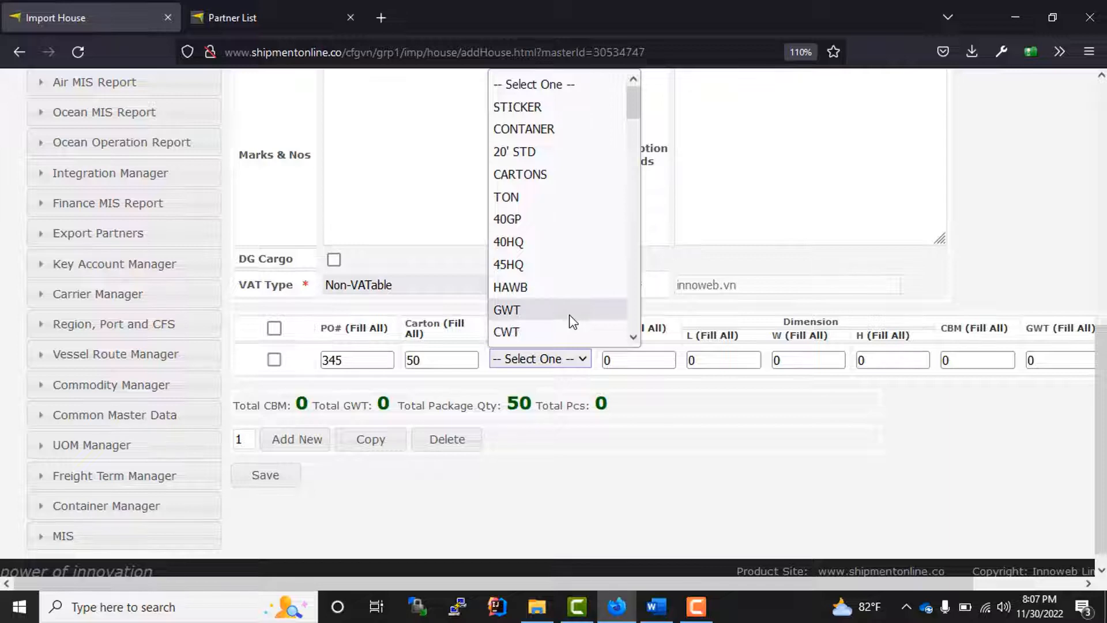
type("car")
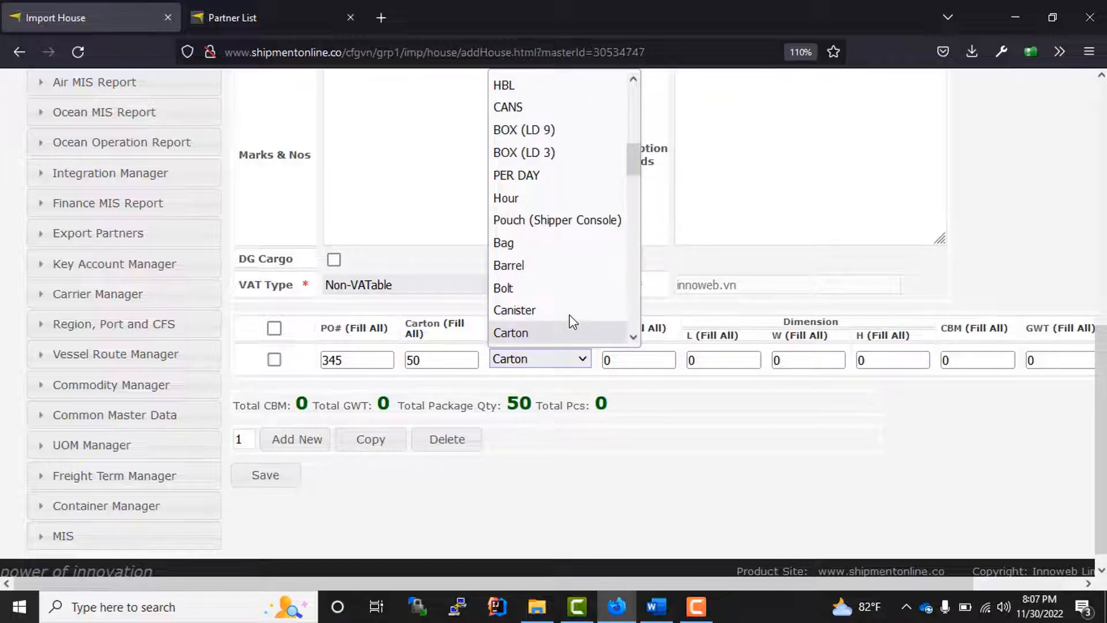
key("Return")
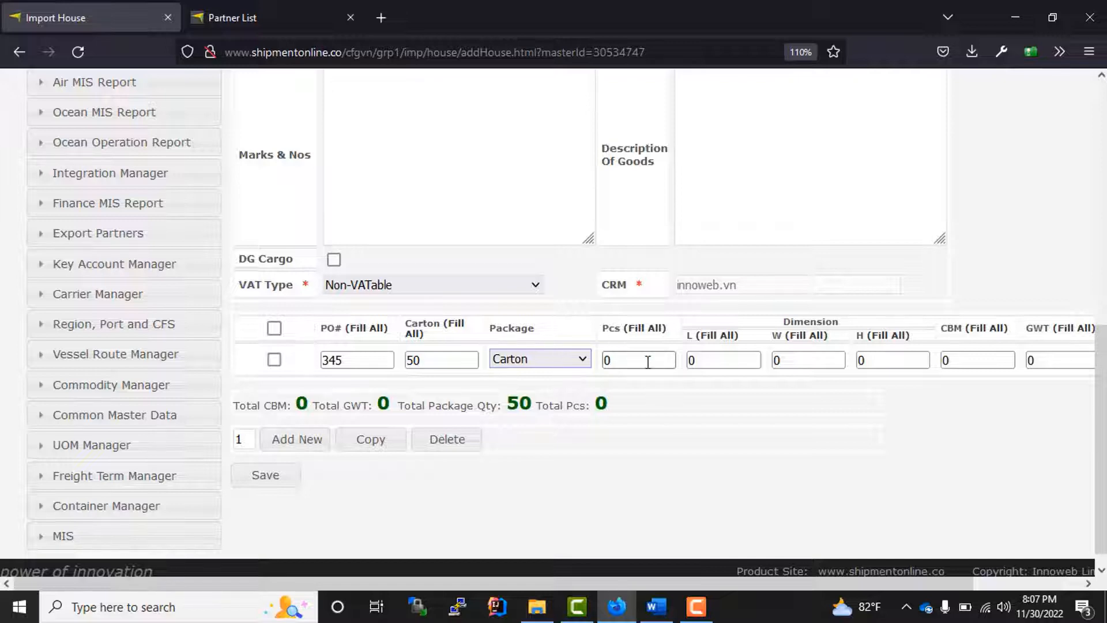
- Set the first line to 5000 pieces with dimensions 55×55×55
key("Tab")
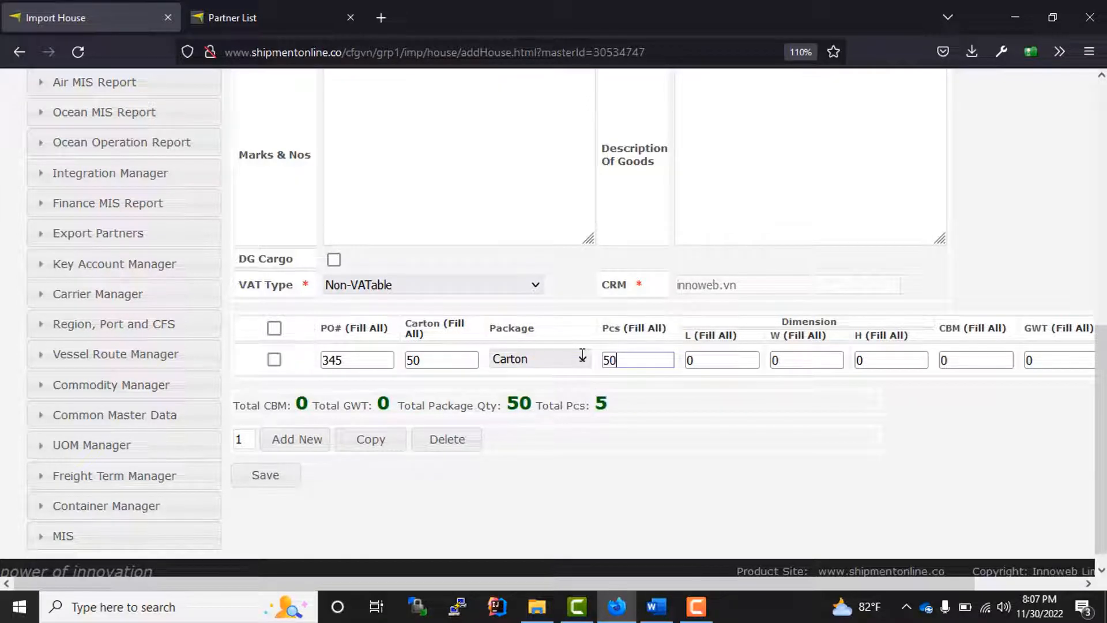
type("00")
key("Tab")
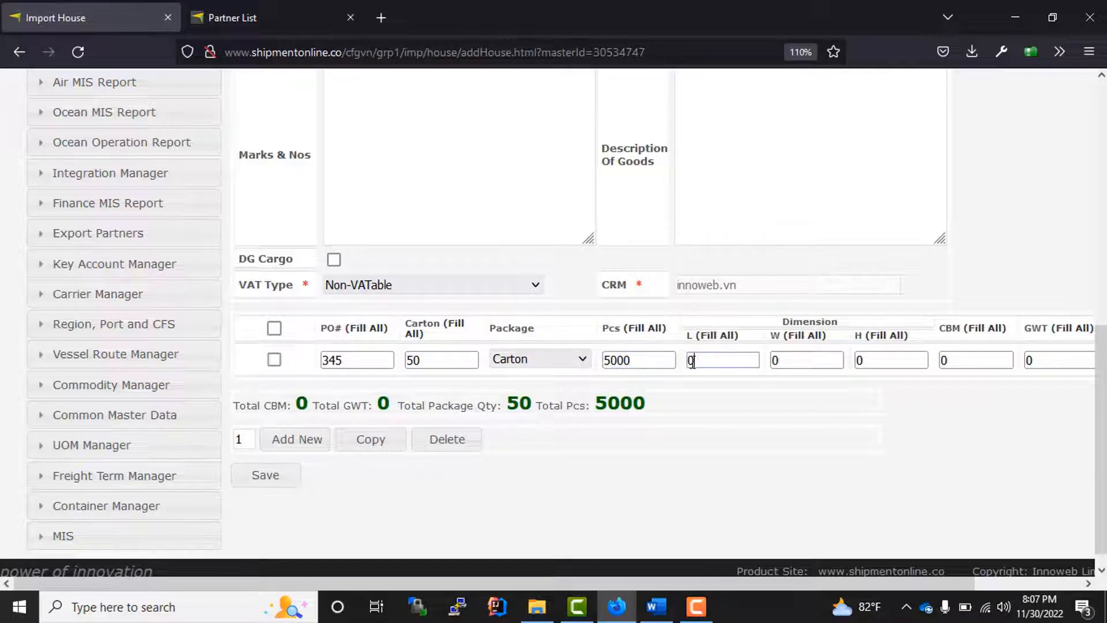
type("55")
key("Tab")
type("55")
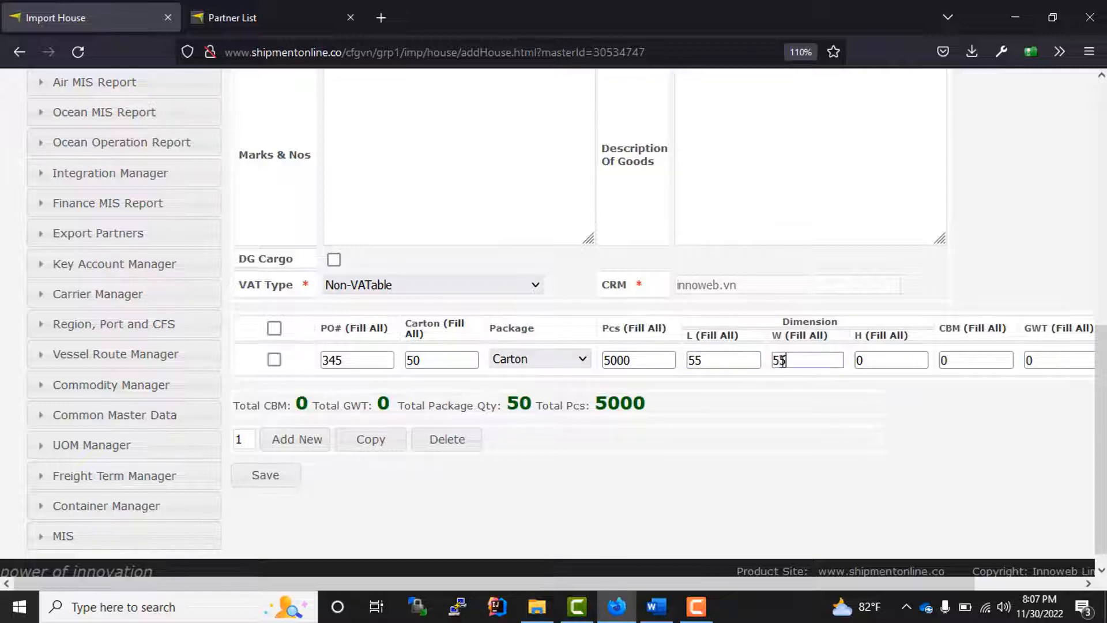
key("Tab")
type("5")
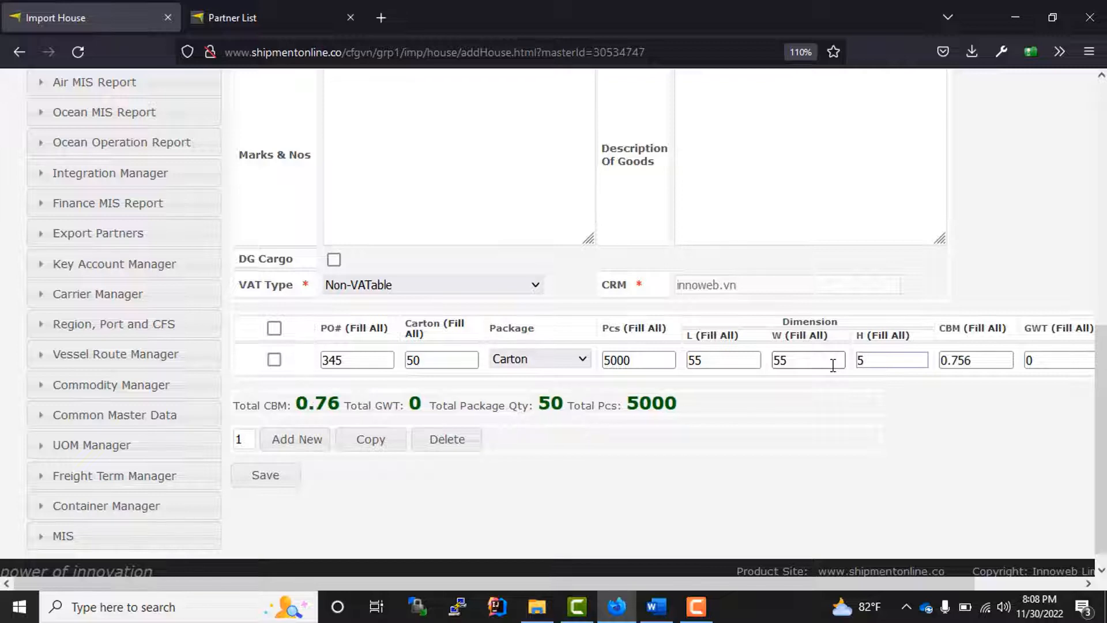
type("5")
- Check the calculated CBM of 8.319 and set the gross weight to 700
left_click_drag(621, 585, 828, 586)
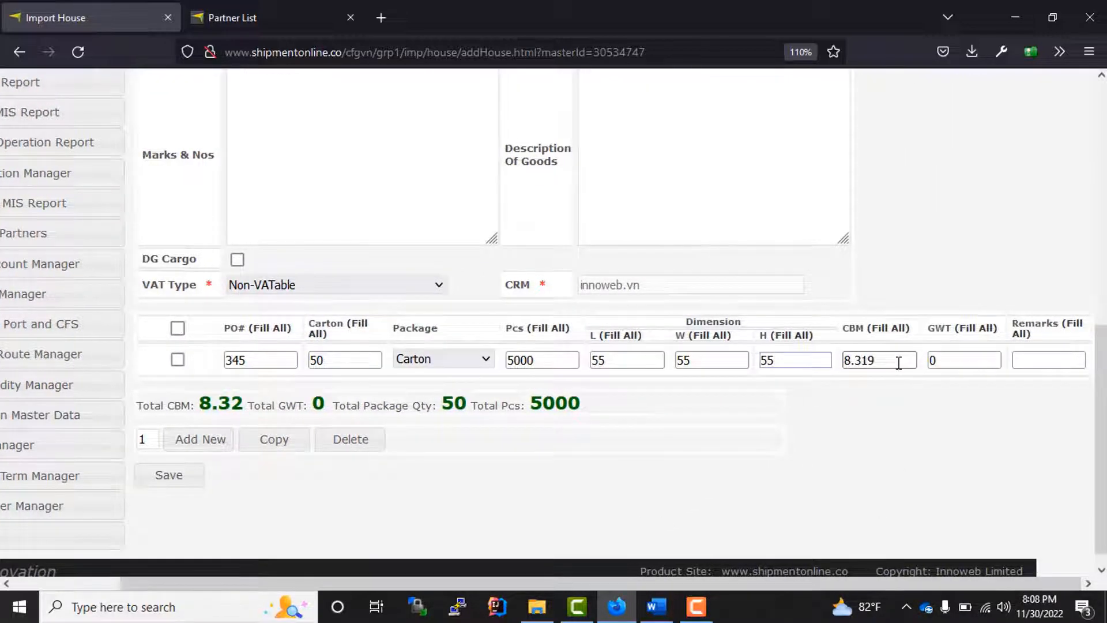
left_click_drag(898, 362, 837, 361)
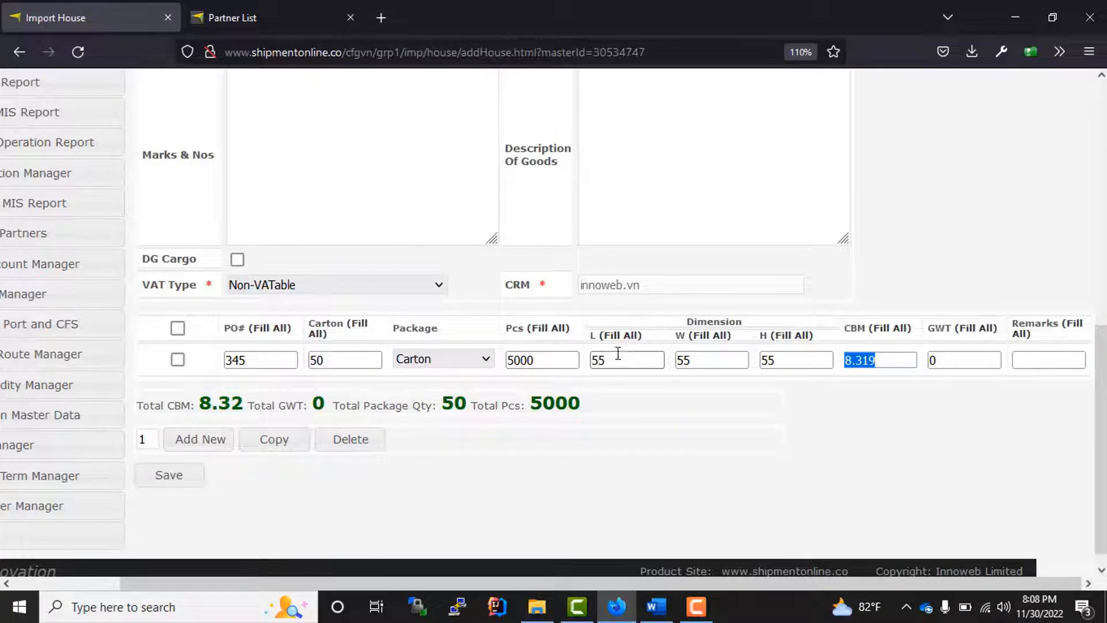
left_click_drag(694, 360, 589, 362)
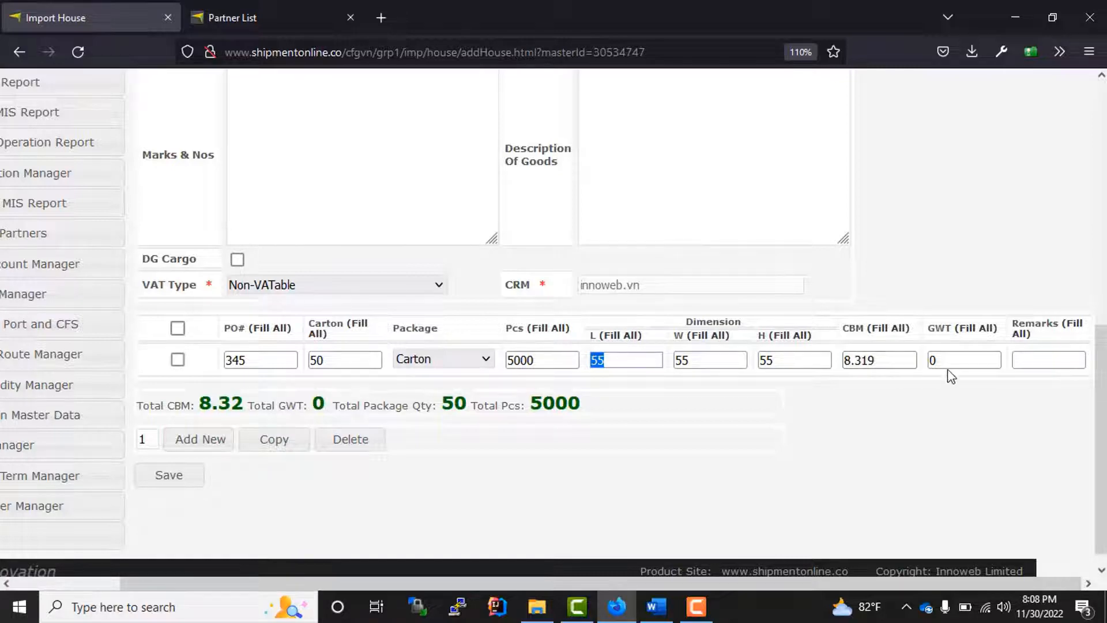
left_click_drag(956, 360, 922, 360)
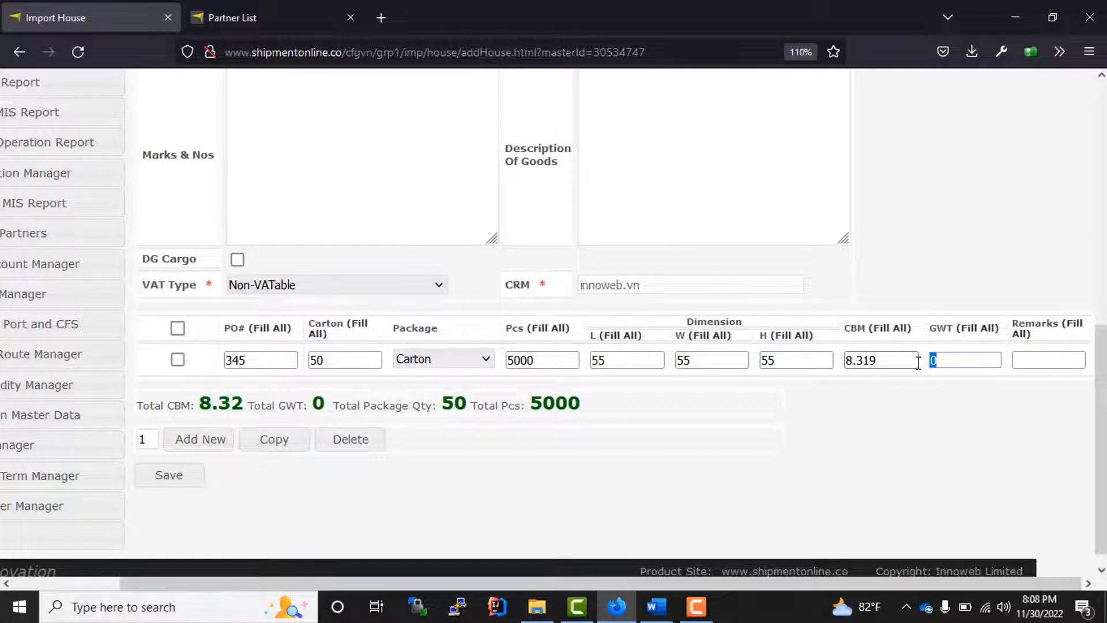
type("700")
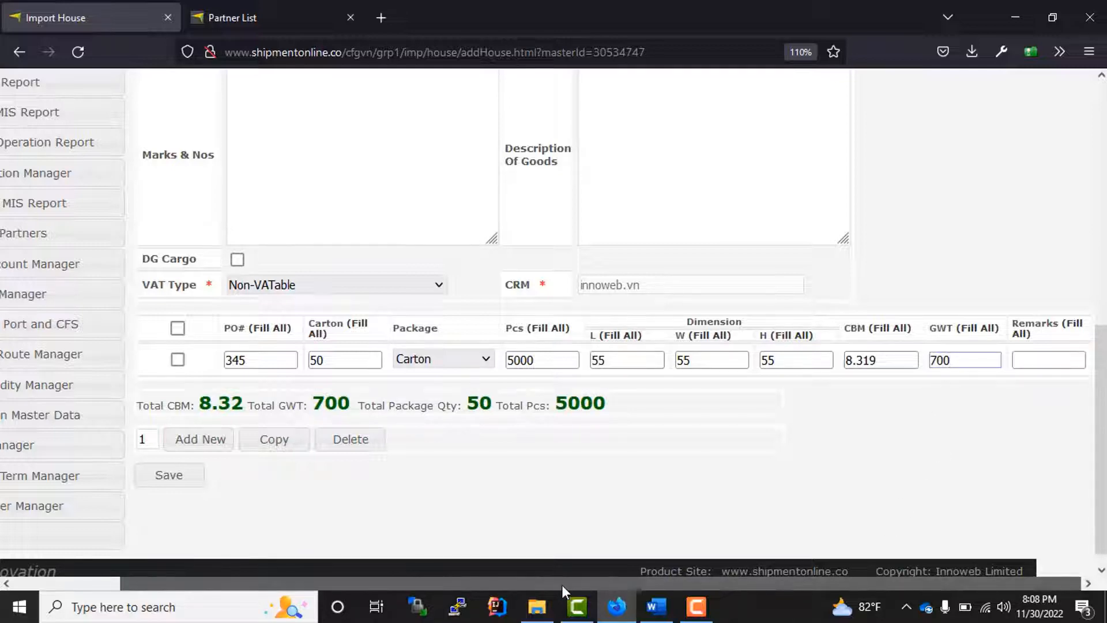
left_click_drag(561, 585, 317, 582)
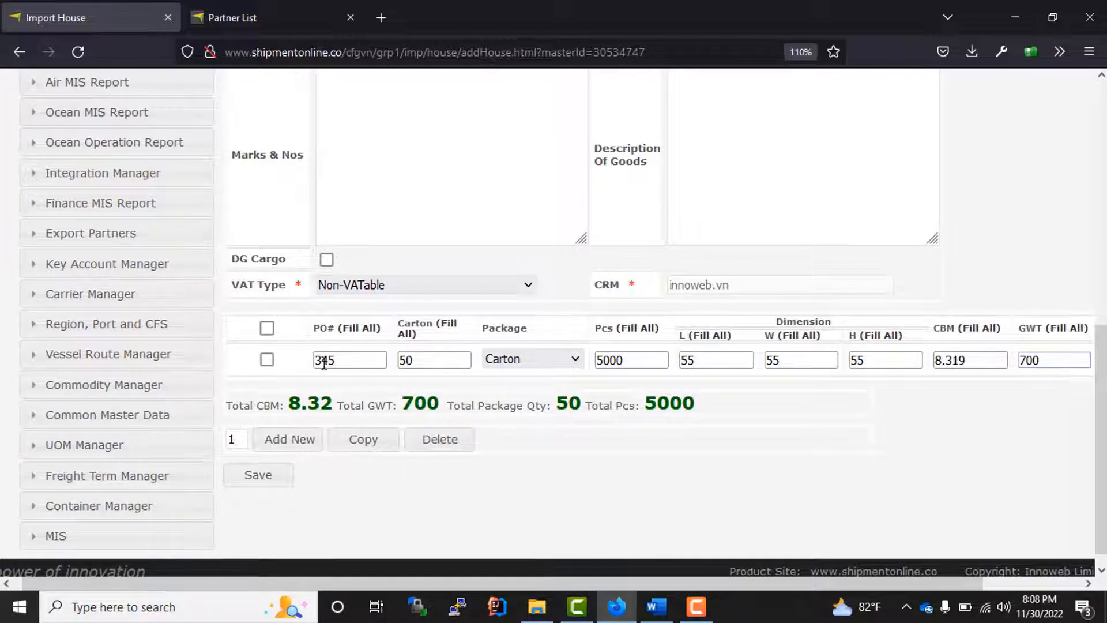
- Add a second cargo line with the PO and carton count copied down, using PO 346 and 60 cartons
left_click(290, 443)
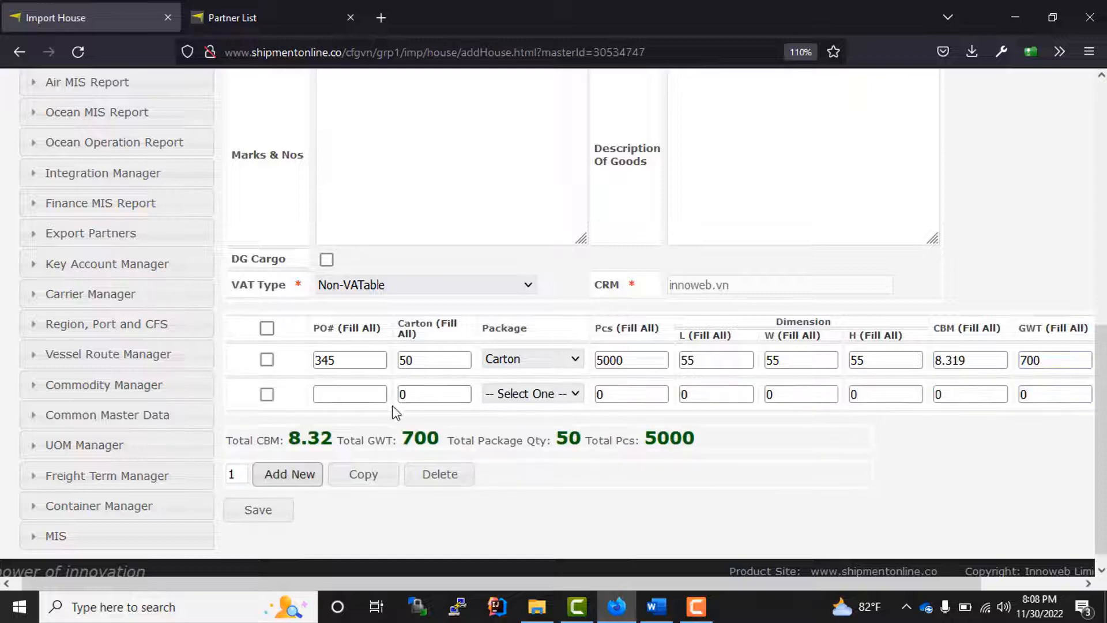
left_click(364, 330)
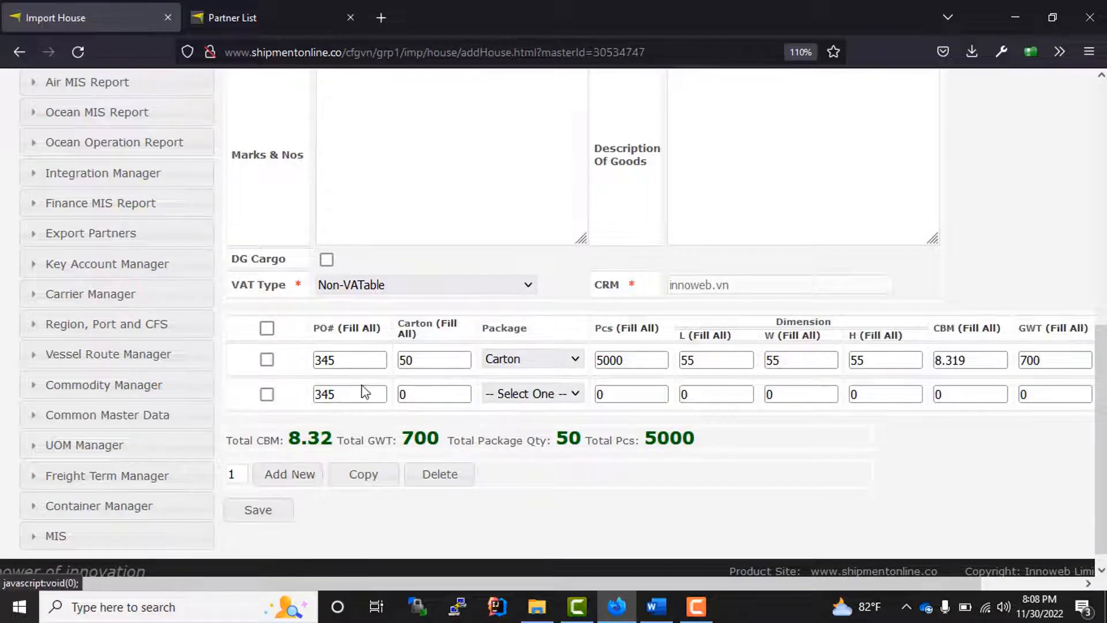
left_click(355, 392)
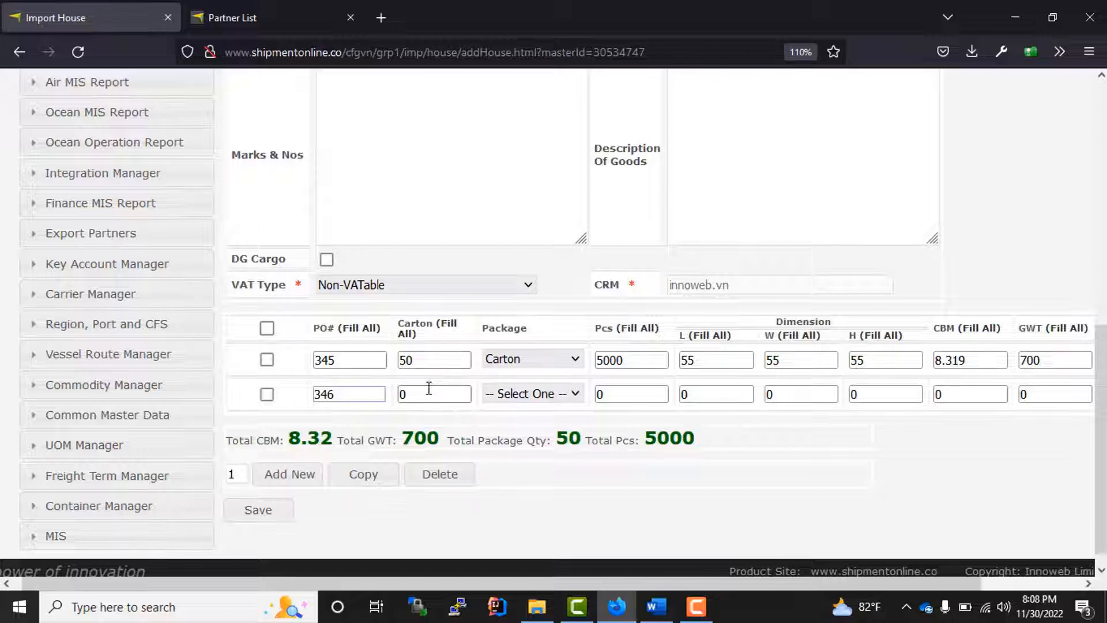
left_click(451, 328)
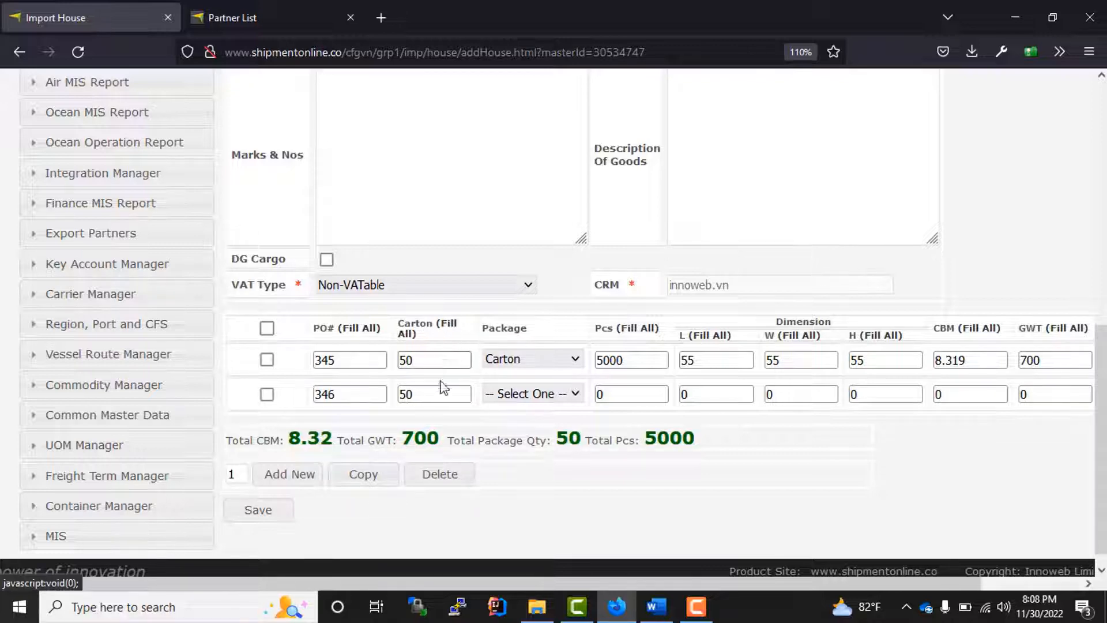
left_click_drag(435, 393, 383, 392)
type("60")
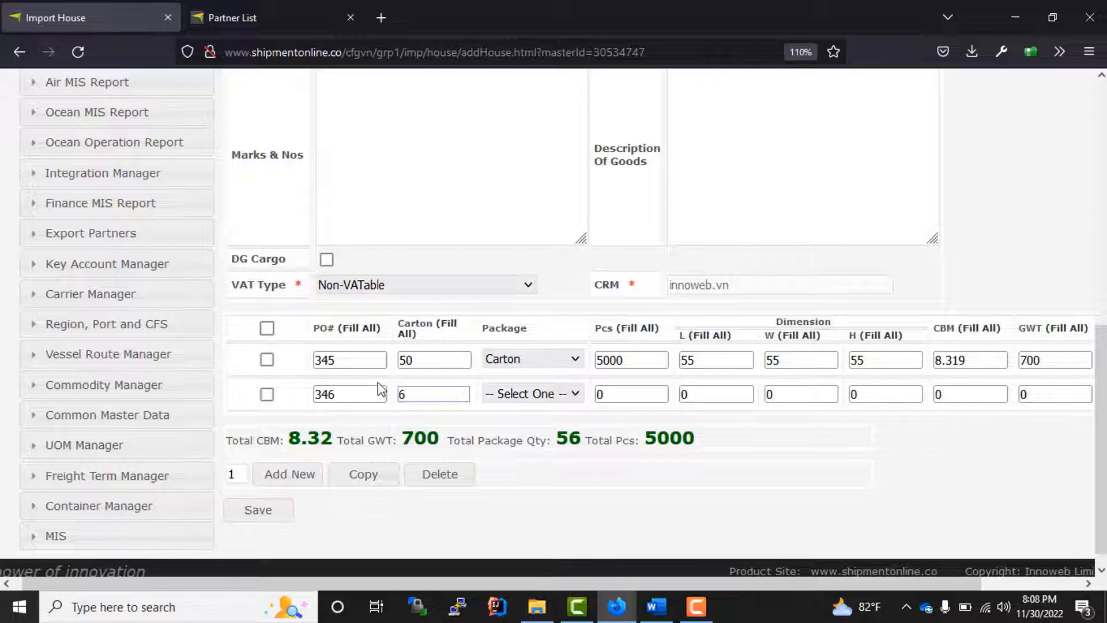
- Set the second line's package type to CARTONS with 600 pieces
left_click(541, 397)
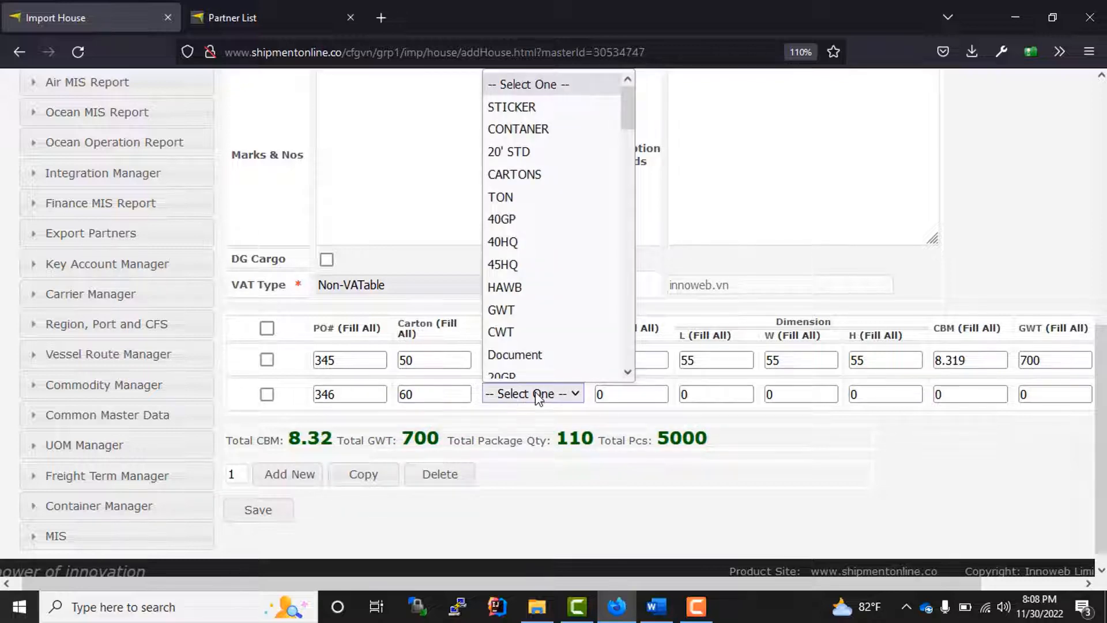
type("ca")
key("Return")
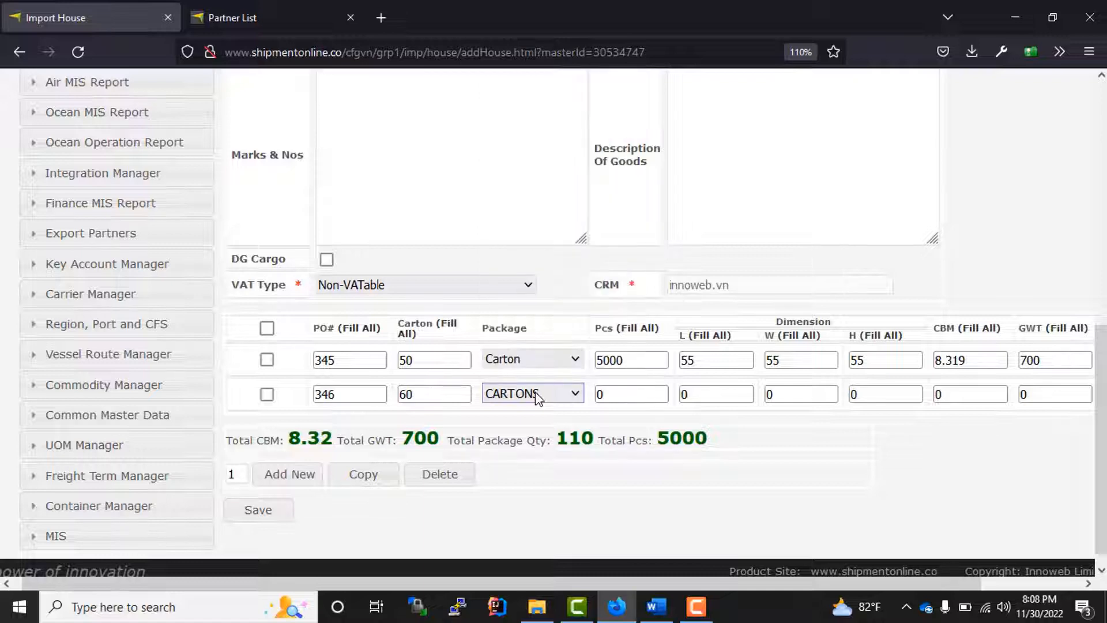
left_click(628, 393)
left_click(627, 399)
type("600")
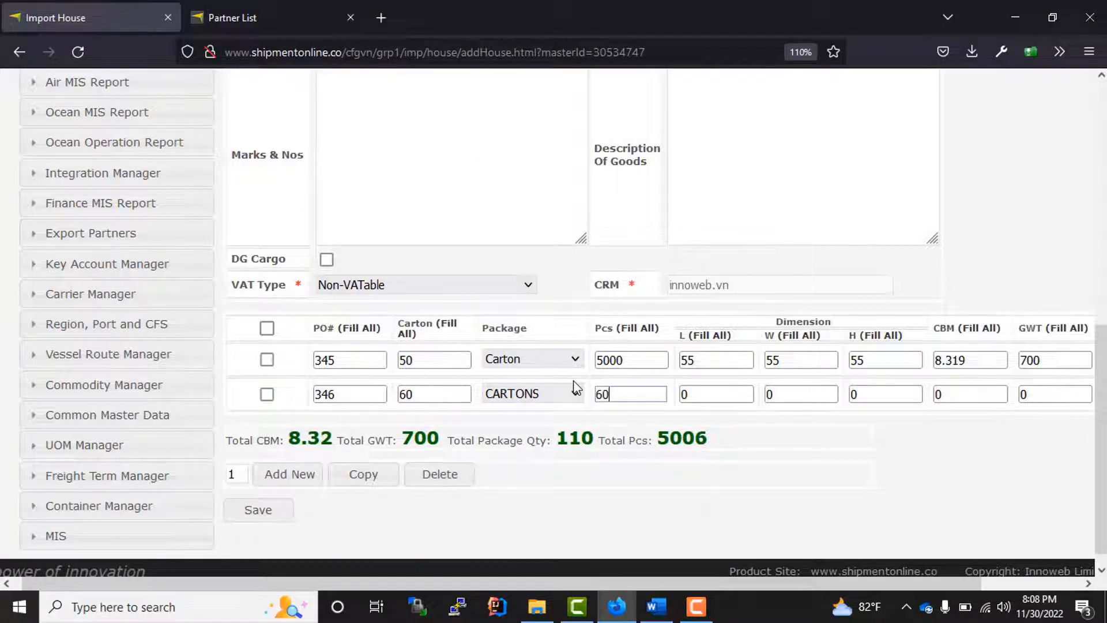
- Give the second line dimensions 66×77×44 and a gross weight of 600
key("Tab")
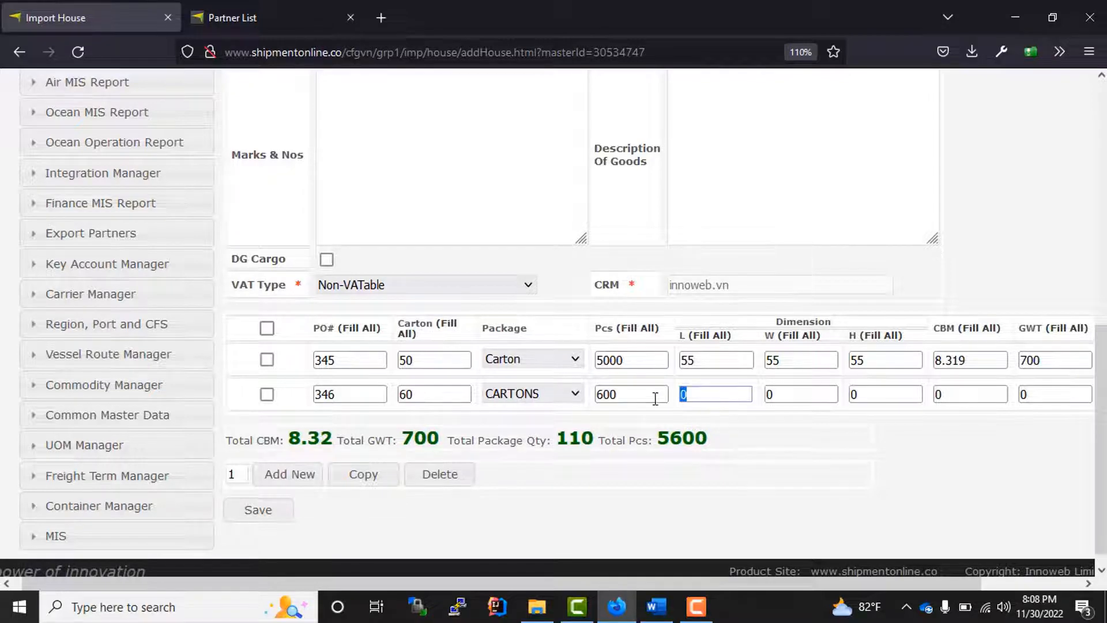
type("66")
key("Tab")
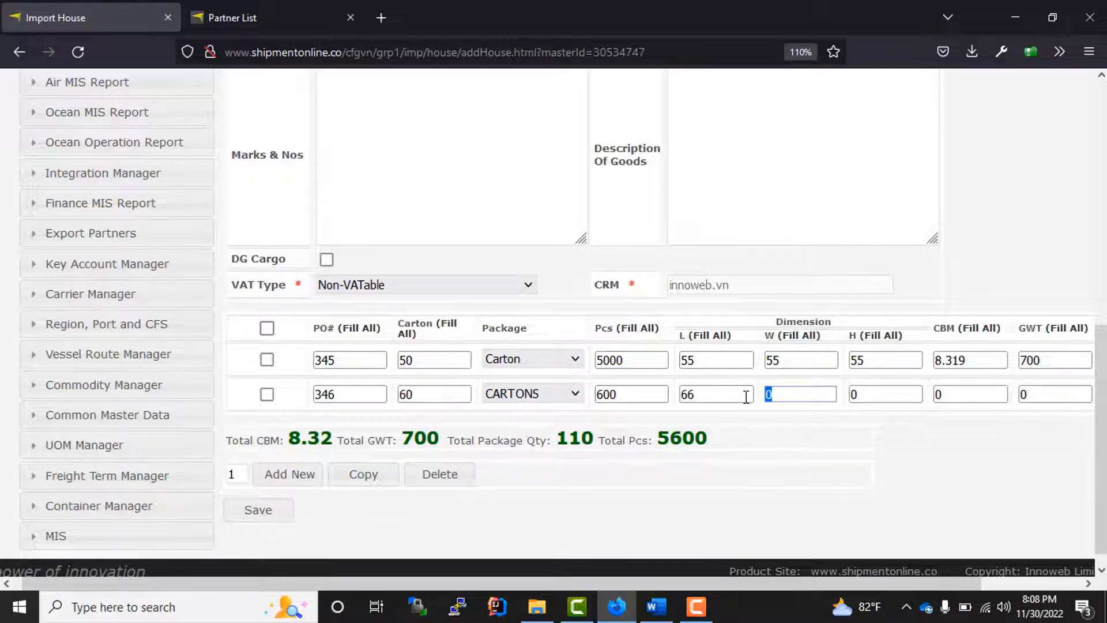
type("77")
key("Tab")
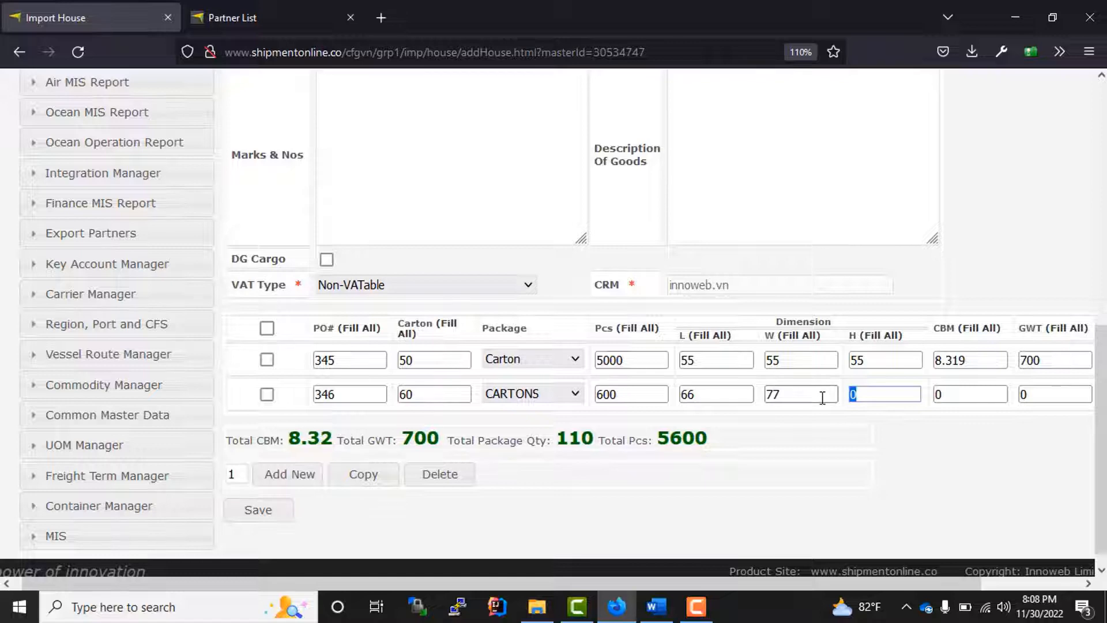
type("44")
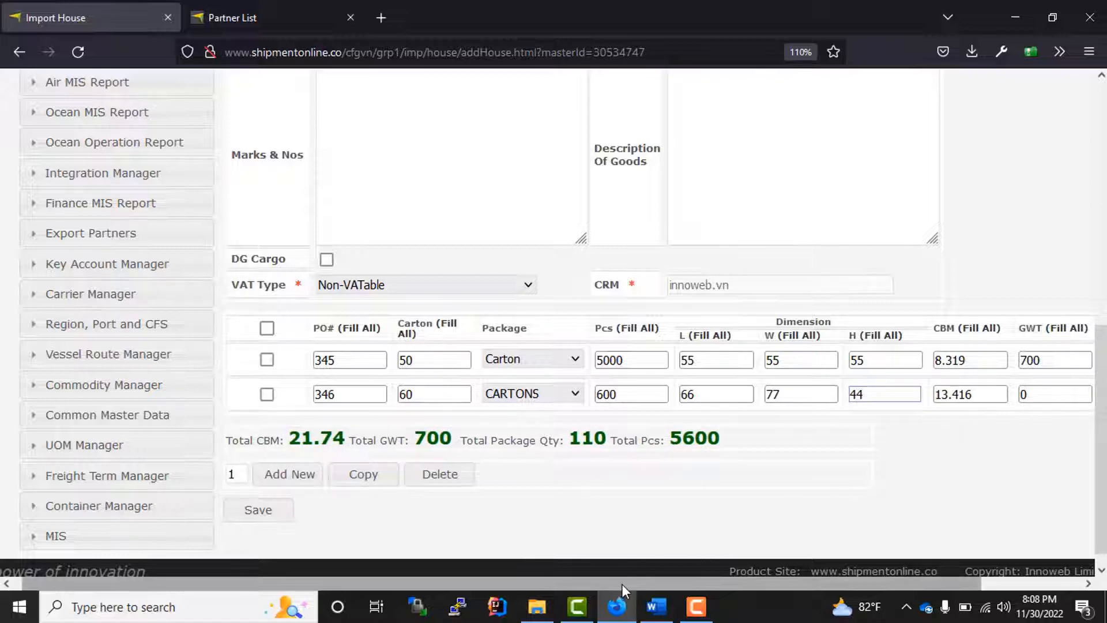
scroll(621, 584, "right", 3)
left_click(956, 394)
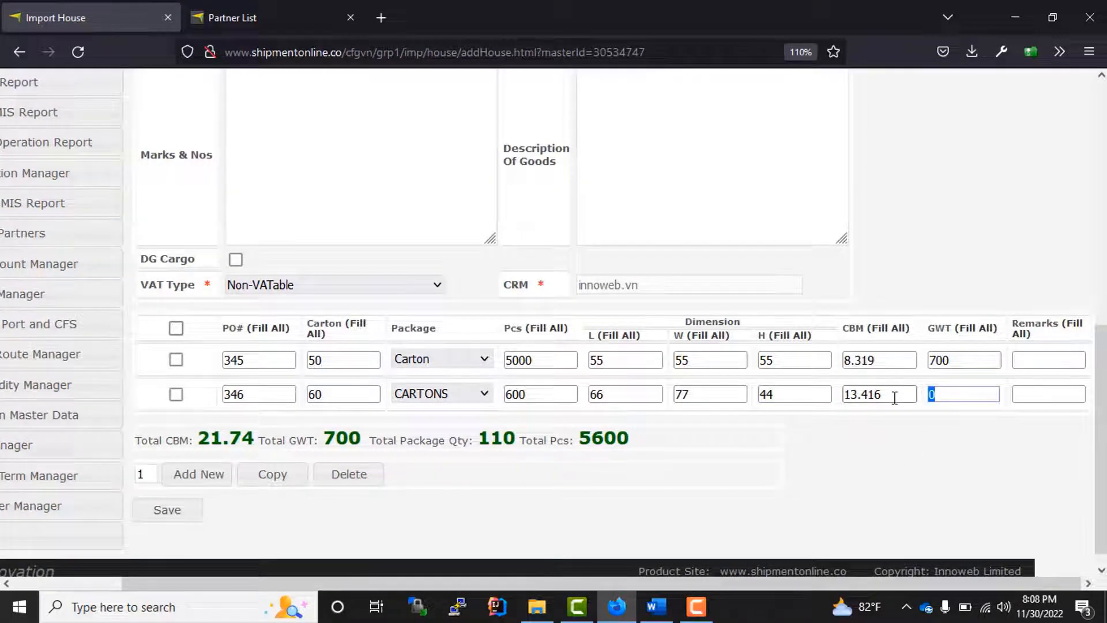
type("600")
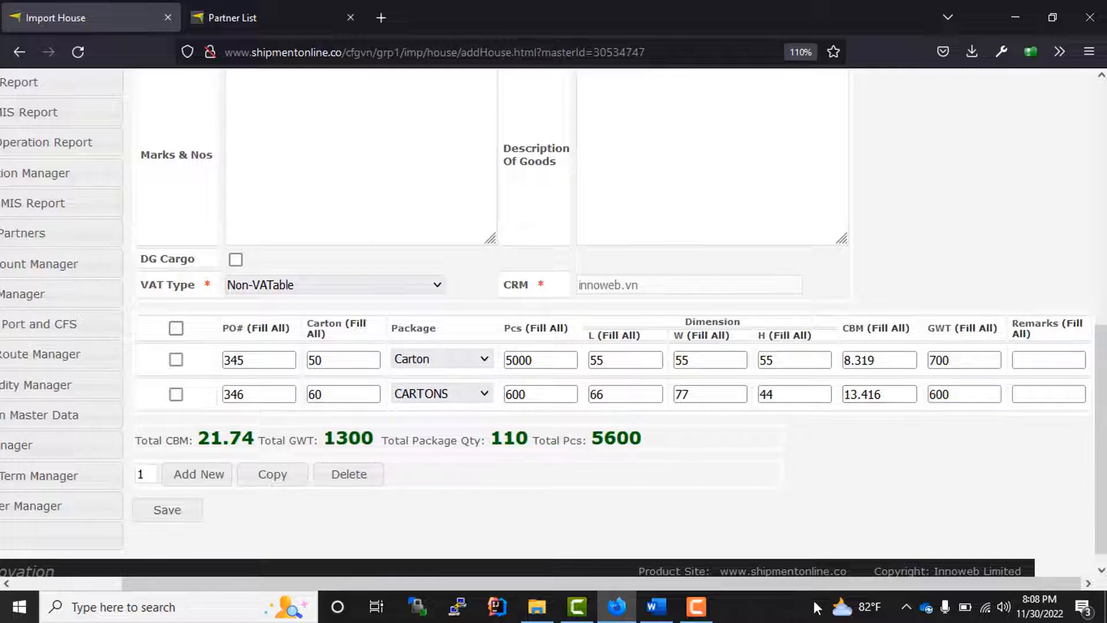
- Save house HFL847465
scroll(624, 576, "left", 3)
scroll(555, 483, "up", 3)
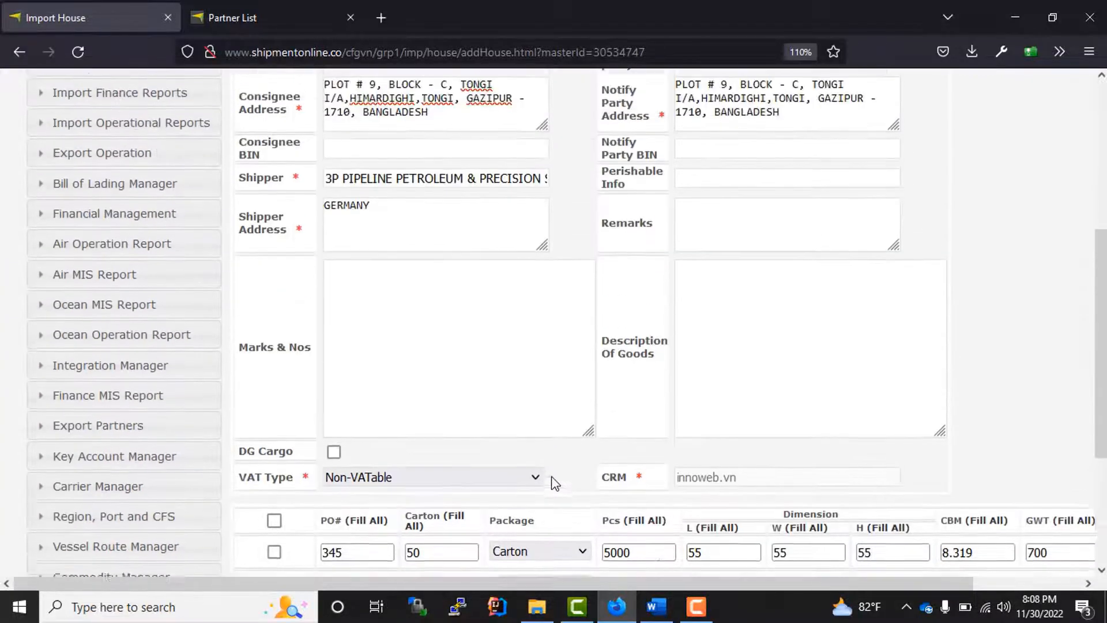
scroll(554, 483, "up", 2)
scroll(553, 470, "down", 5)
scroll(523, 459, "up", 7)
scroll(521, 455, "down", 2)
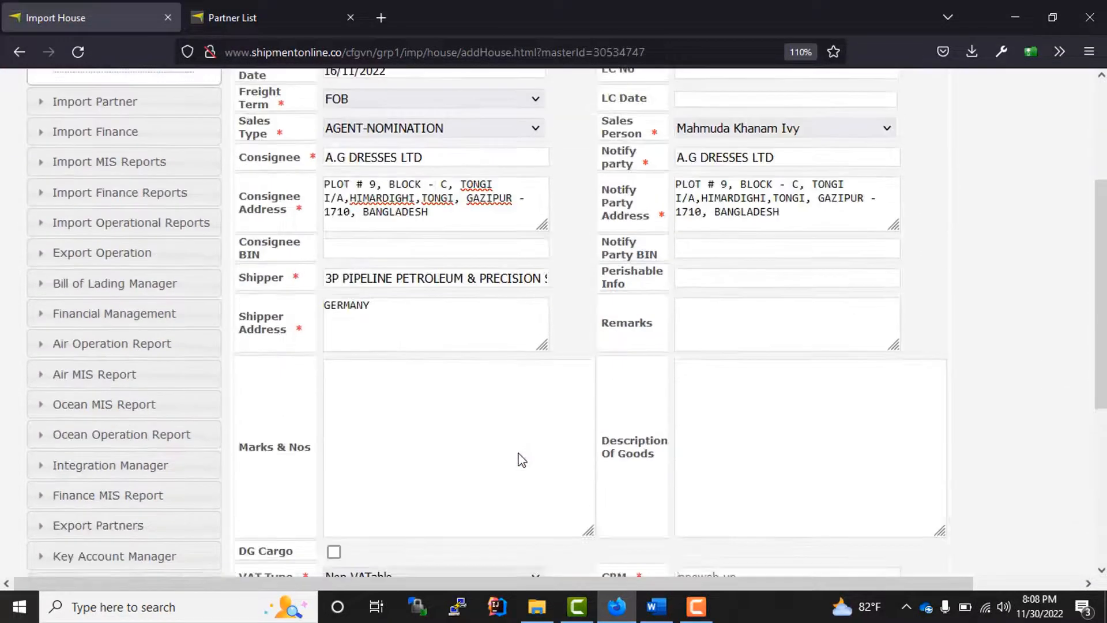
scroll(513, 464, "down", 3)
scroll(440, 459, "down", 2)
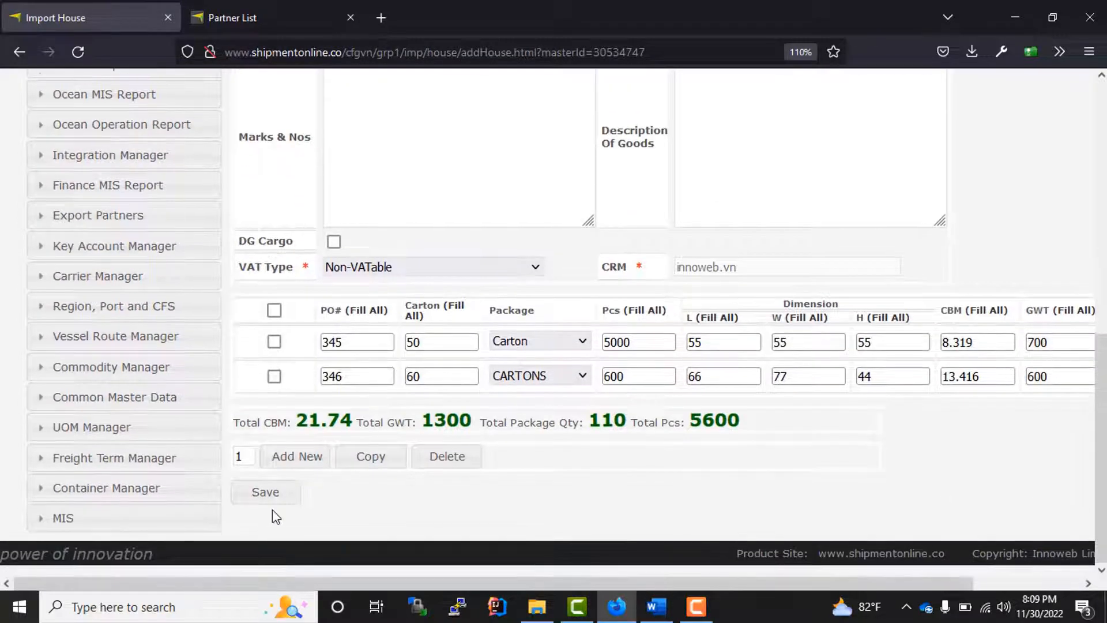
left_click(265, 495)
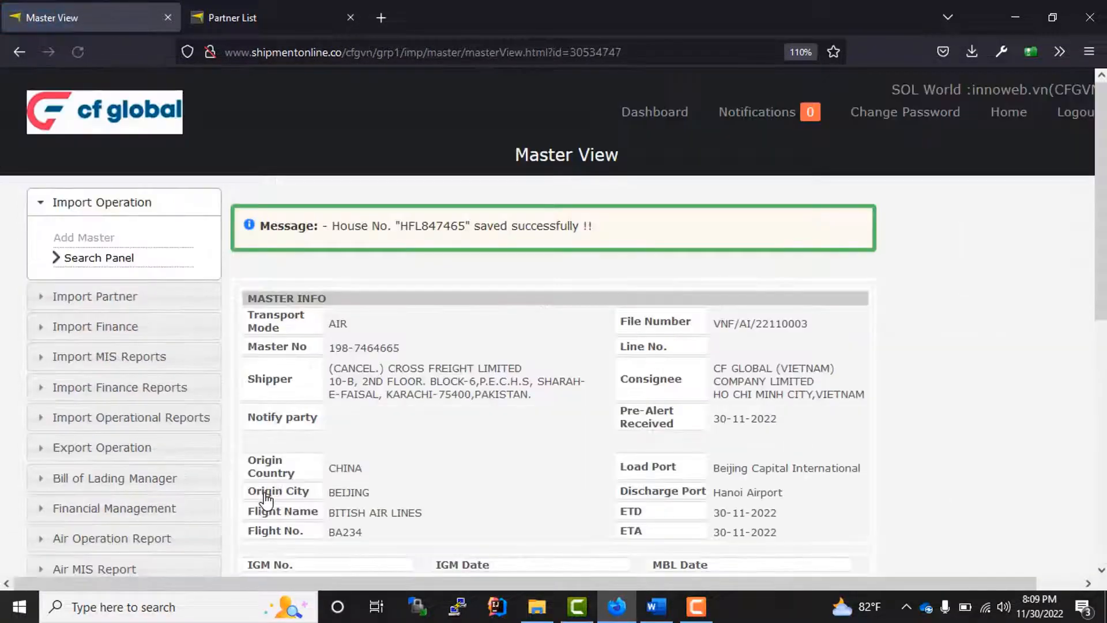
- Check the master's house list shows HFL847465 with 110 packages, 21.735 CBM, 1300 GWT
scroll(556, 399, "down", 6)
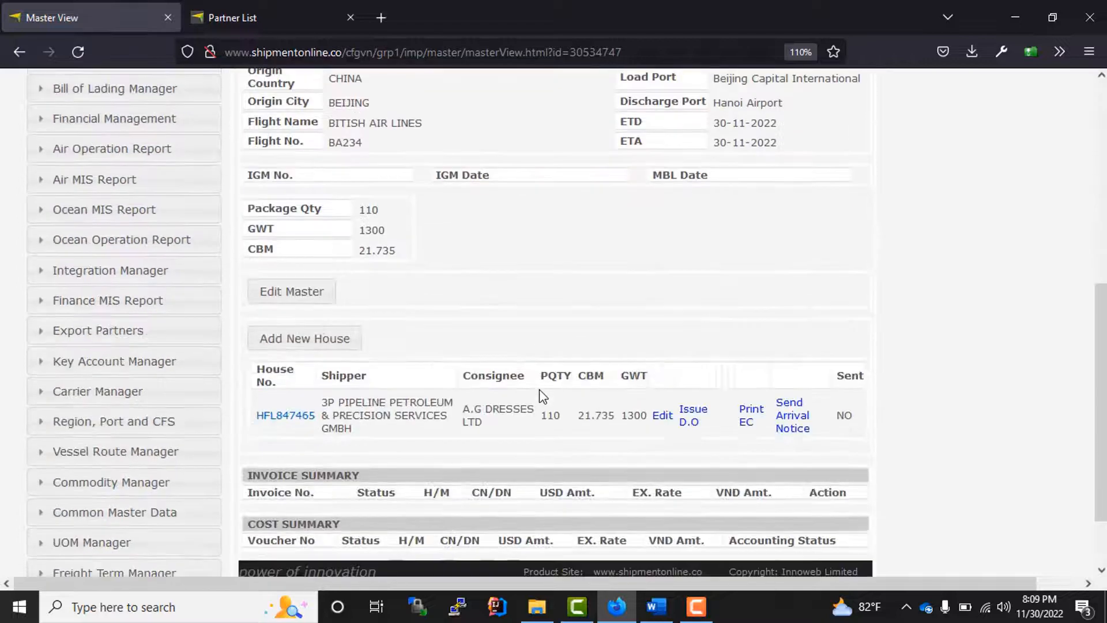
scroll(283, 476, "down", 2)
left_click_drag(257, 337, 926, 374)
left_click(903, 373)
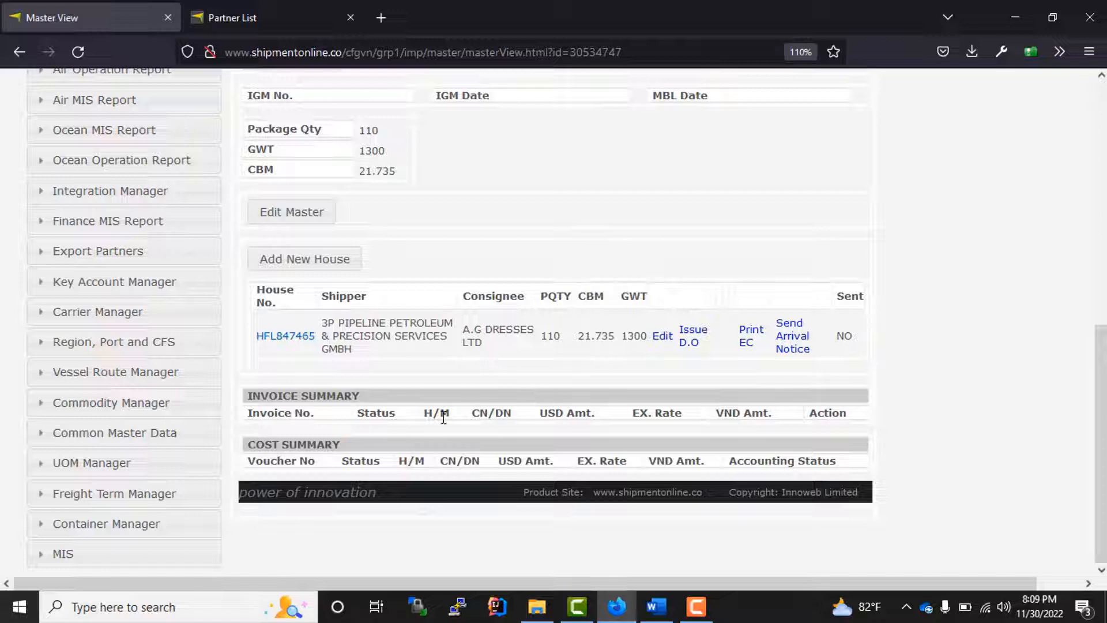
scroll(443, 417, "up", 7)
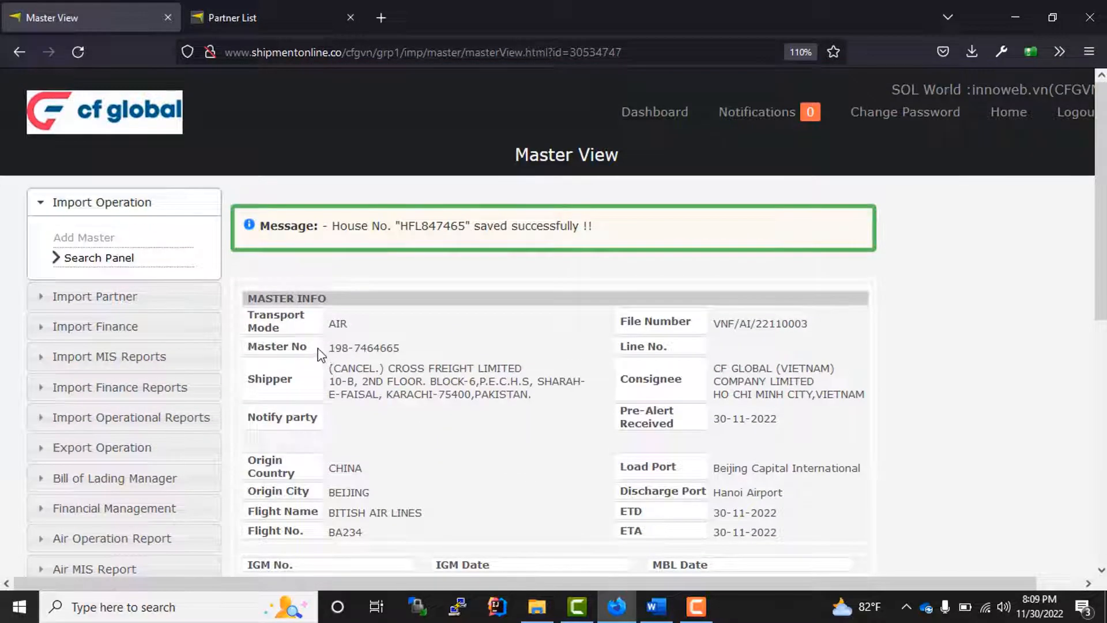
left_click_drag(321, 354, 432, 357)
scroll(461, 420, "down", 5)
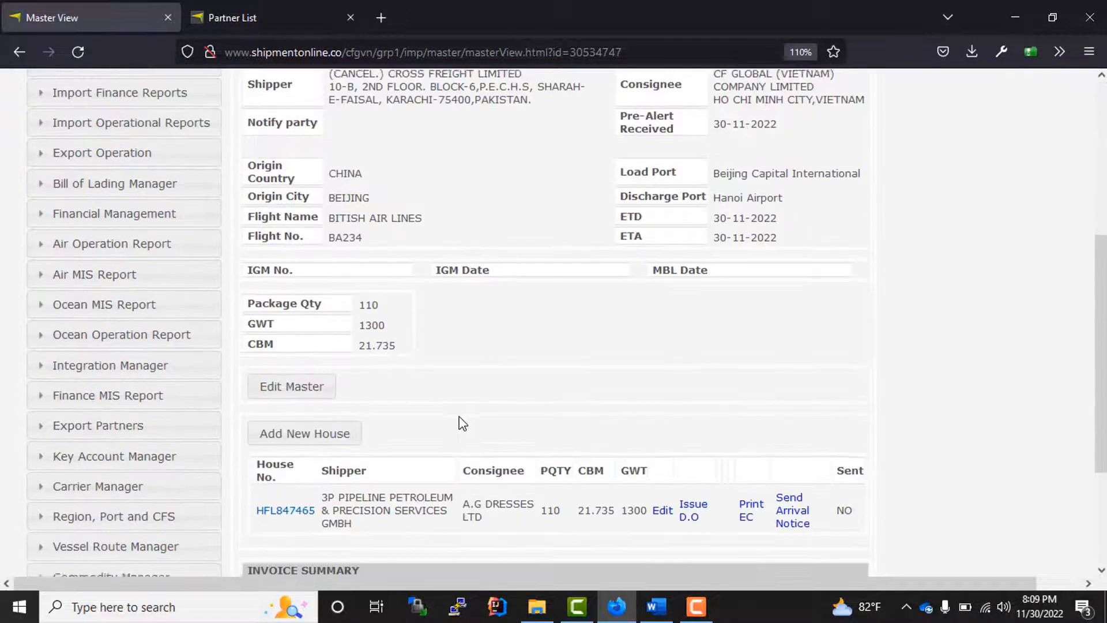
scroll(478, 406, "down", 3)
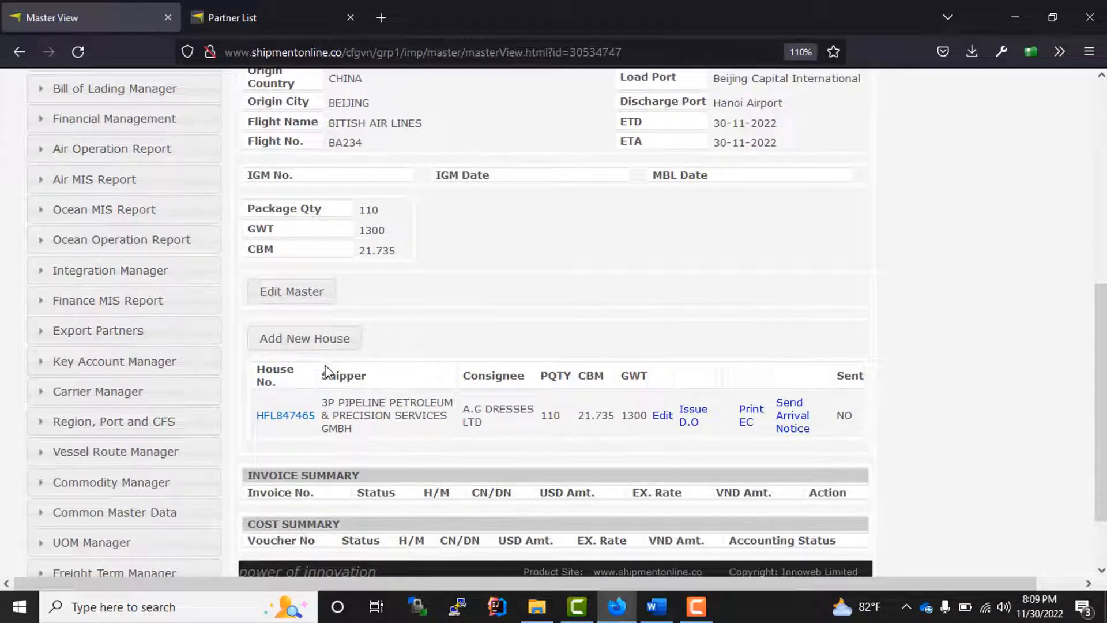
- Start a new house with chart of account Airfreight import-local- Sales-Vietnam and House BL HGB945857
left_click(297, 344)
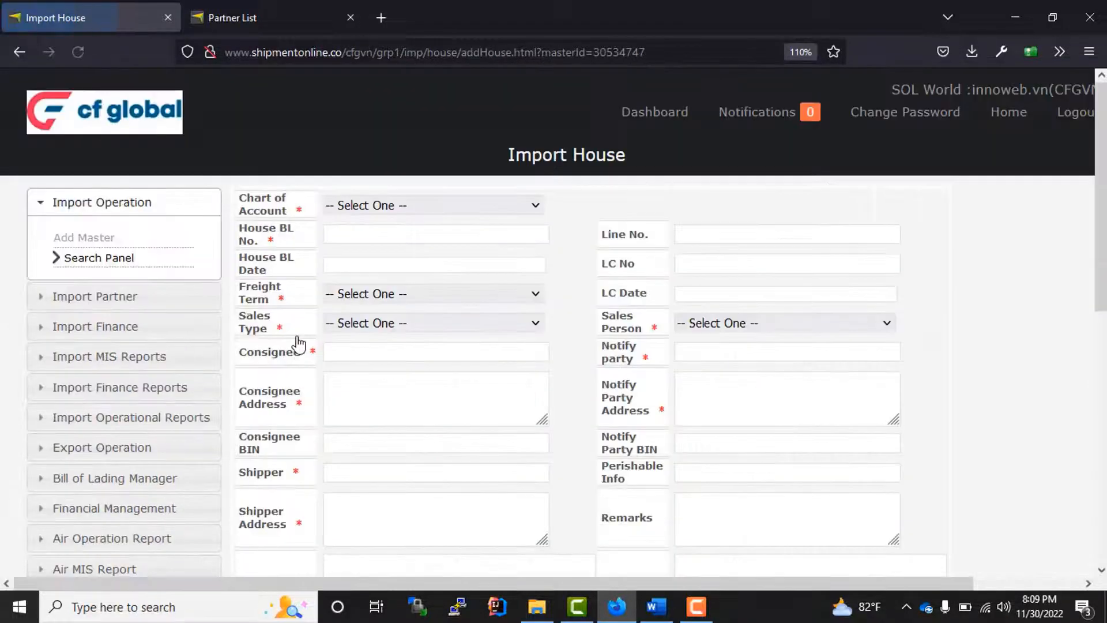
left_click(380, 207)
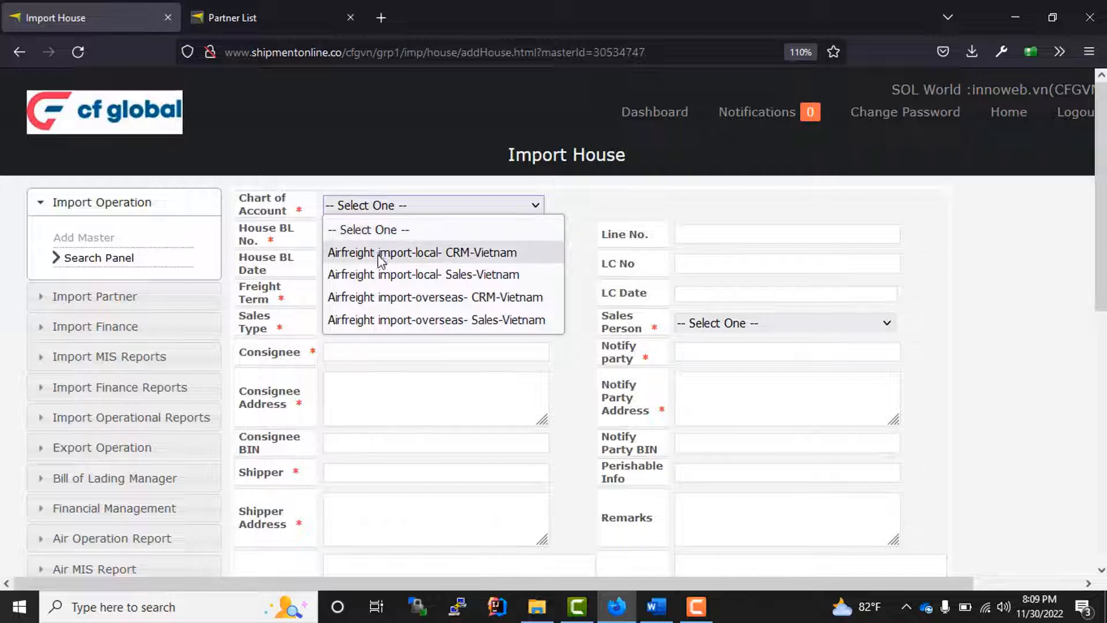
left_click(368, 275)
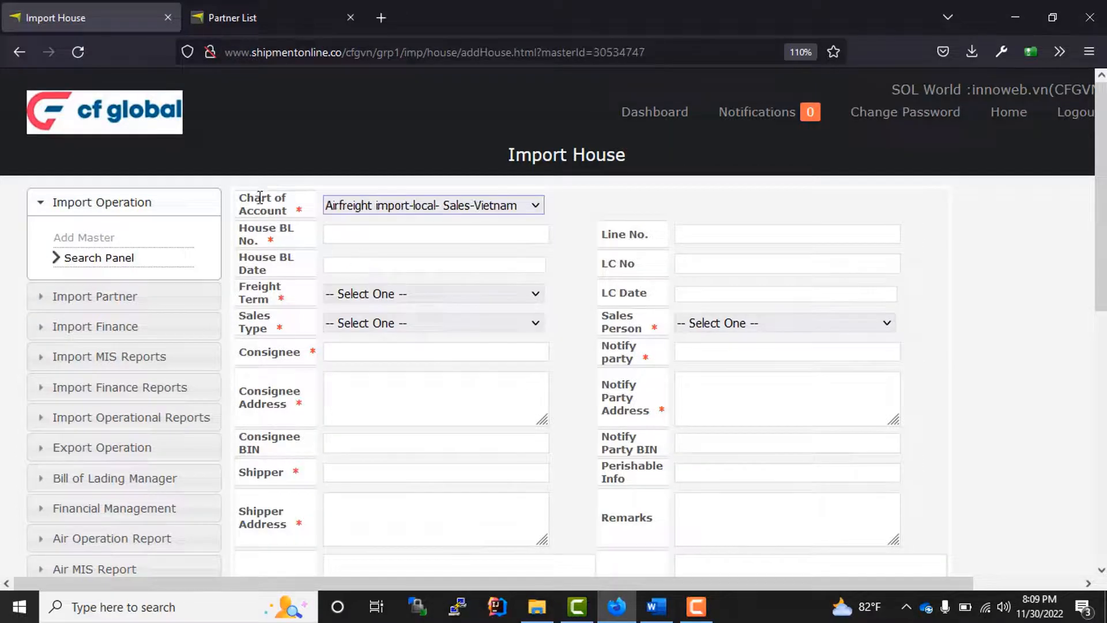
left_click(373, 242)
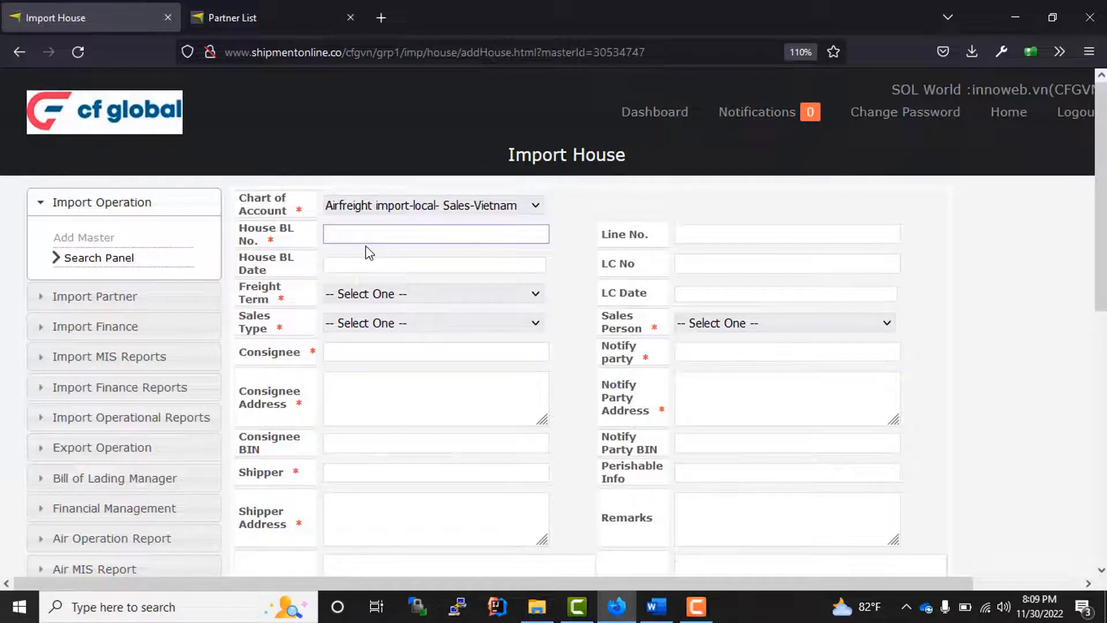
type("HGB945857")
- Set freight term FAS, sales type AGENT-NOMINATION, consignee A.G DRESSES LTD, and a sales person
left_click(386, 296)
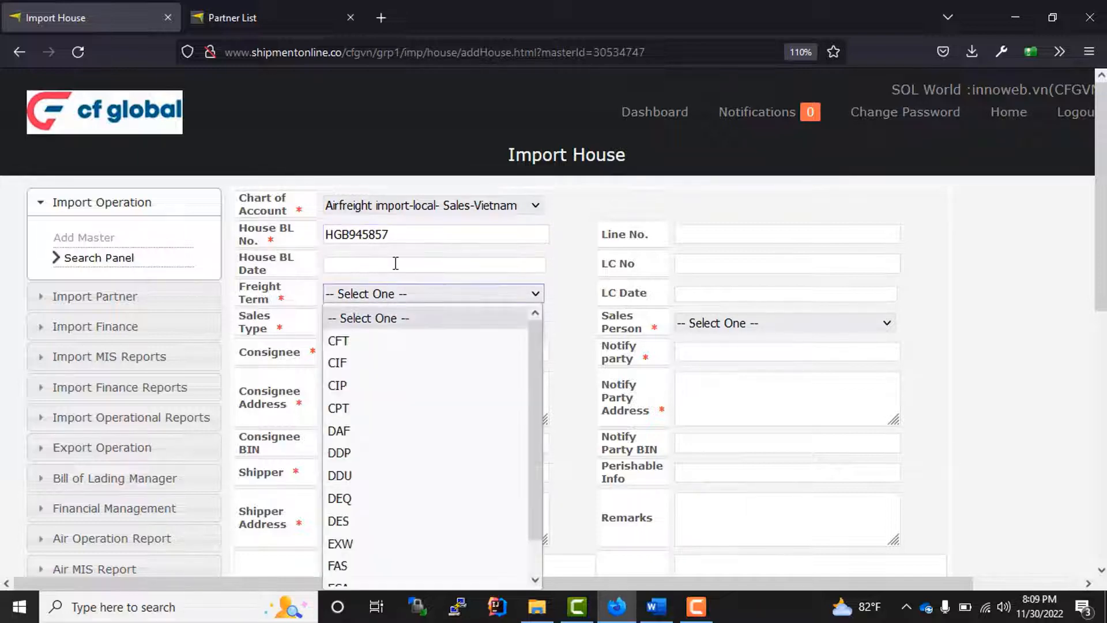
left_click(351, 565)
left_click(440, 325)
left_click(426, 371)
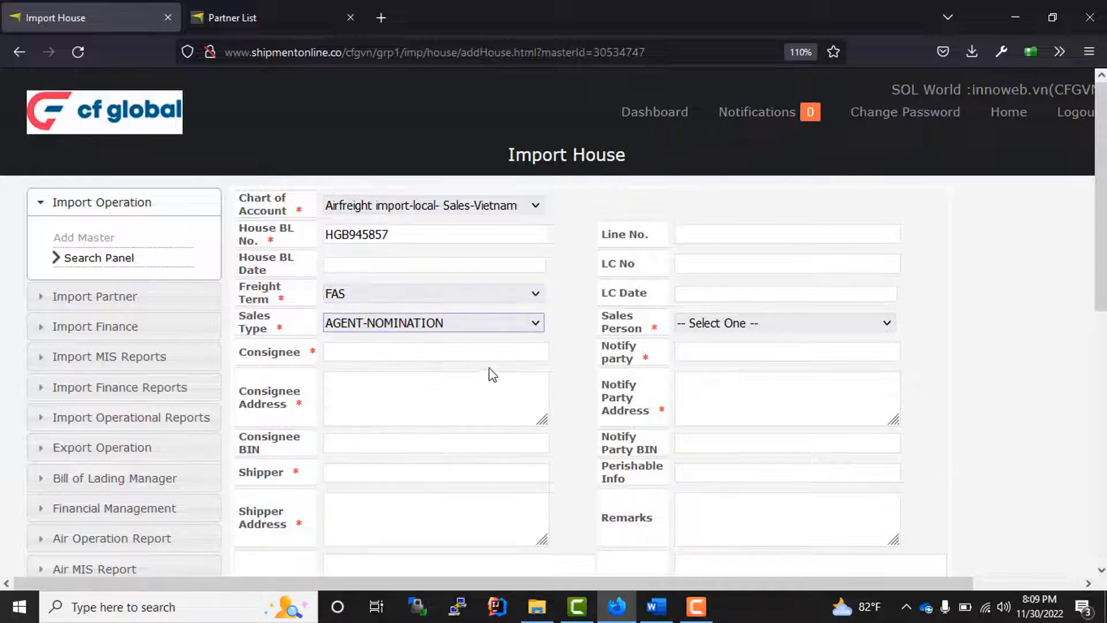
left_click(479, 352)
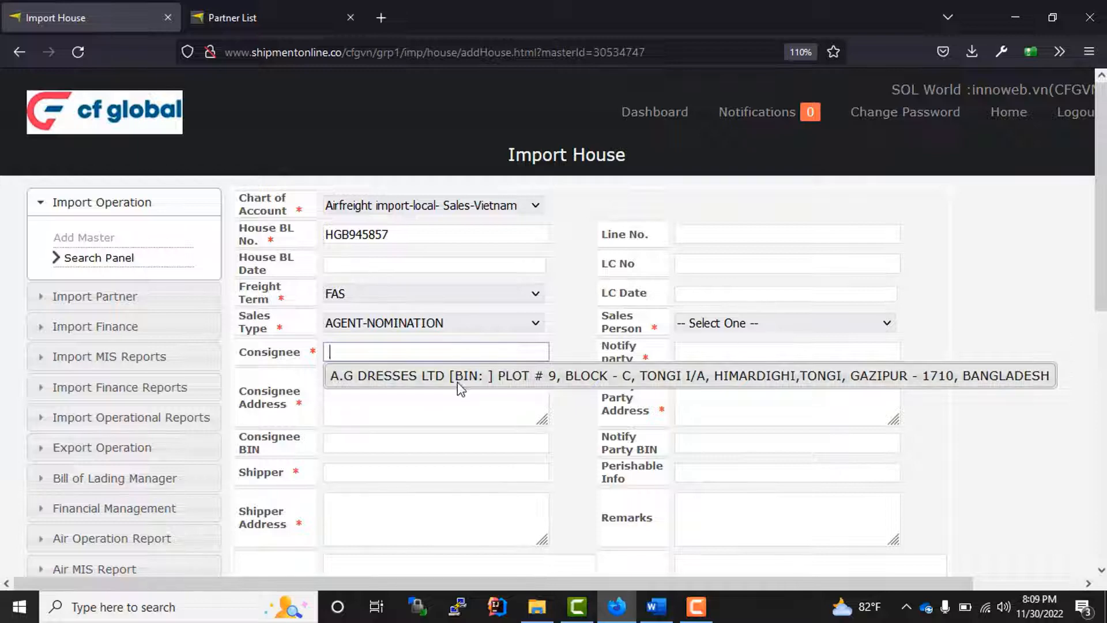
left_click(458, 381)
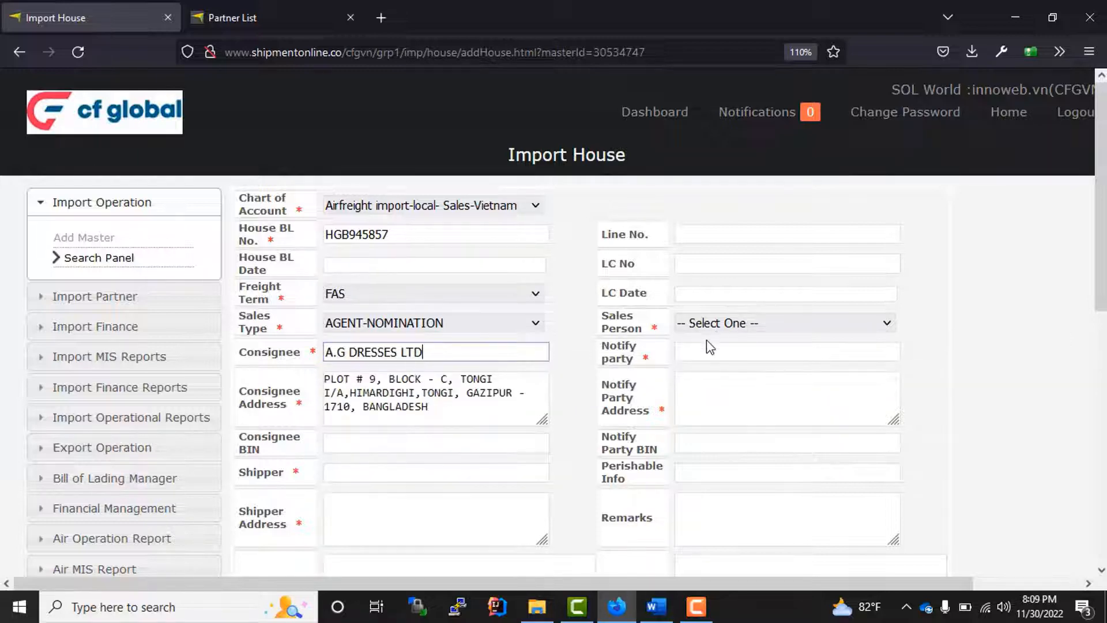
left_click(717, 328)
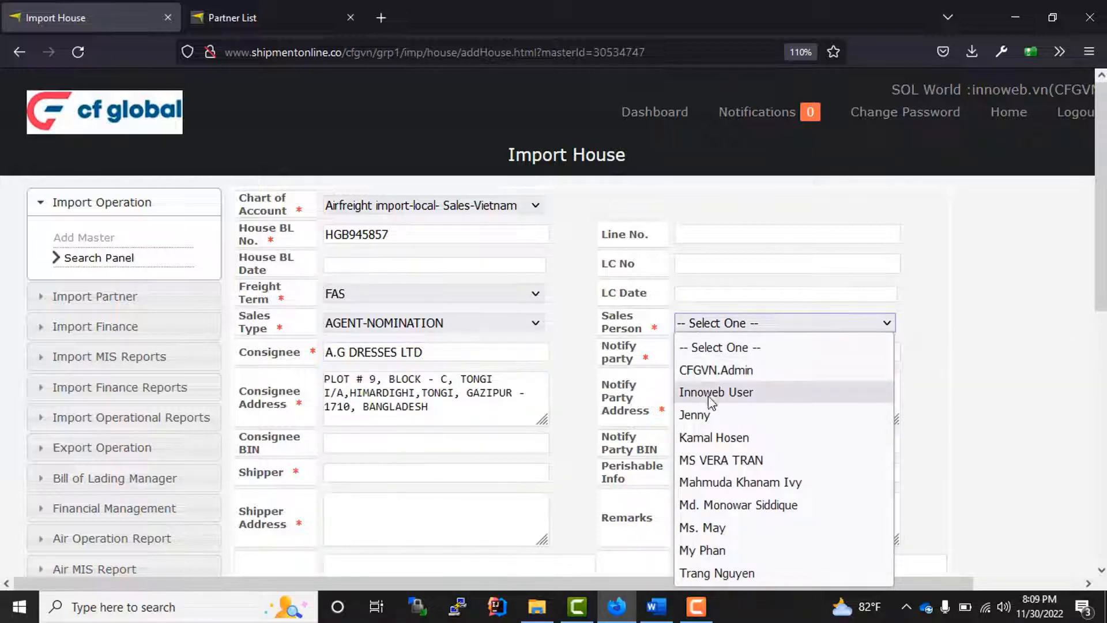
left_click(720, 481)
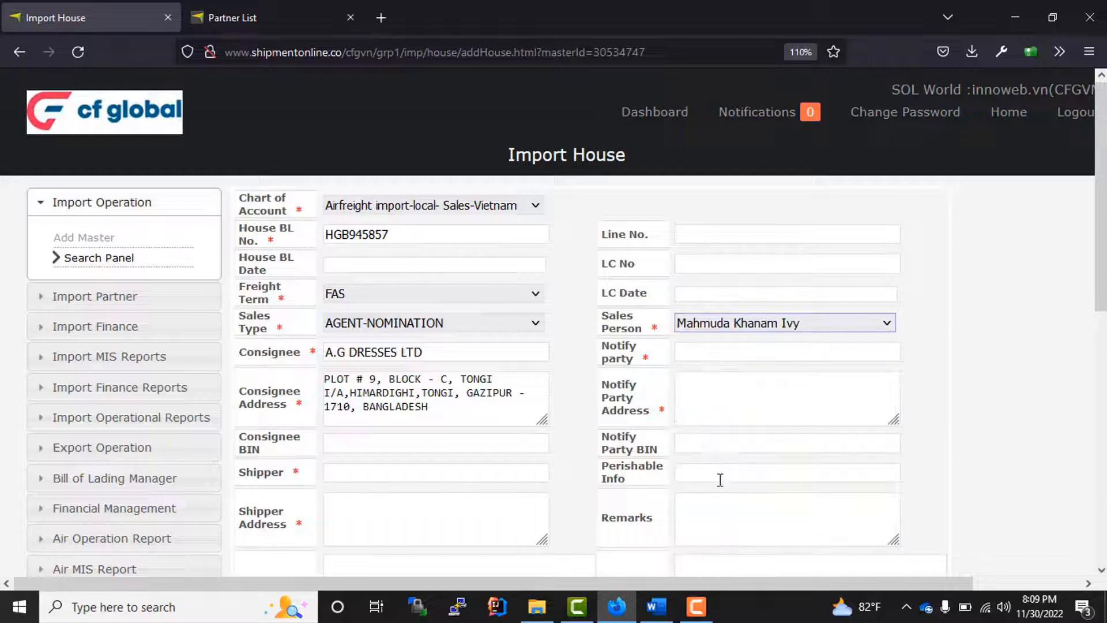
- Set notify party A.G DRESSES LTD, shipper AIR INTERNATIONAL FREIGHT LTD, and VAT type Non-VATable
left_click(709, 350)
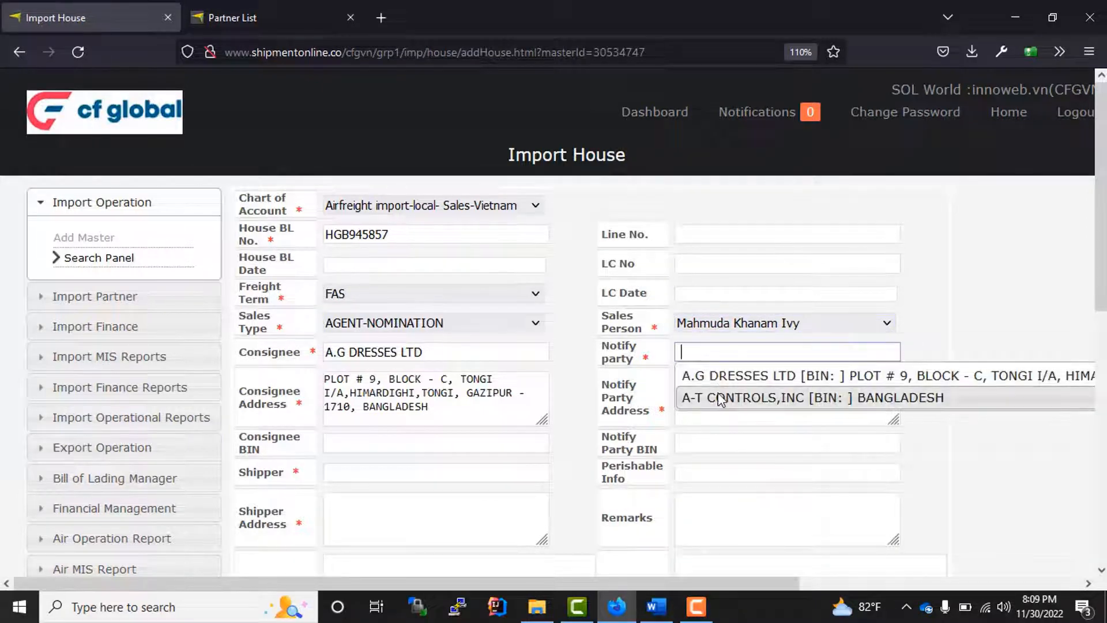
left_click(731, 377)
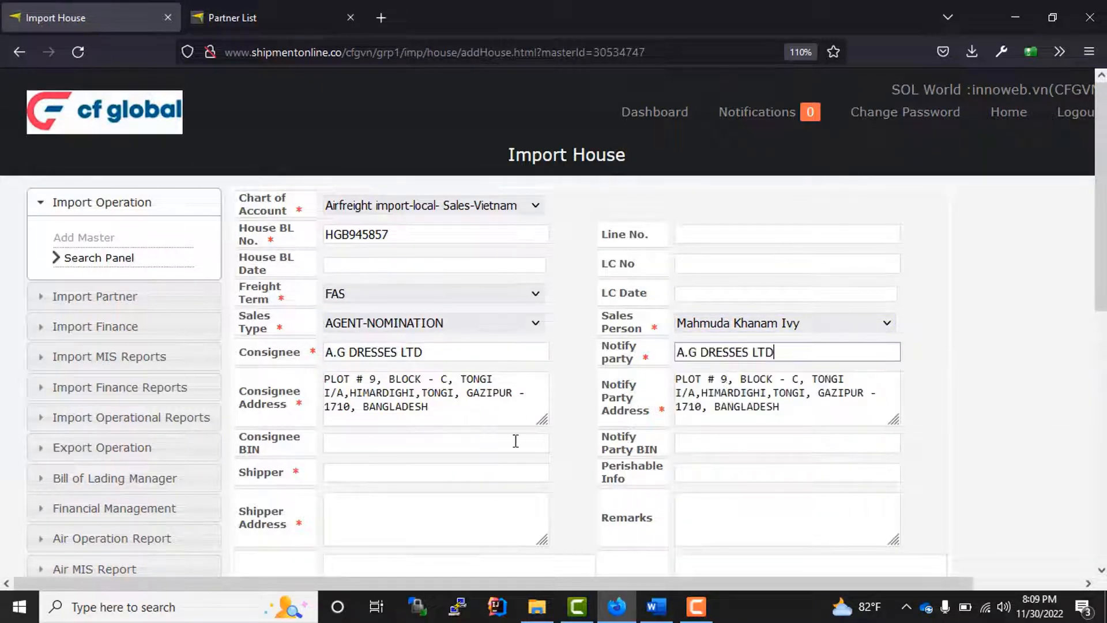
scroll(316, 458, "down", 2)
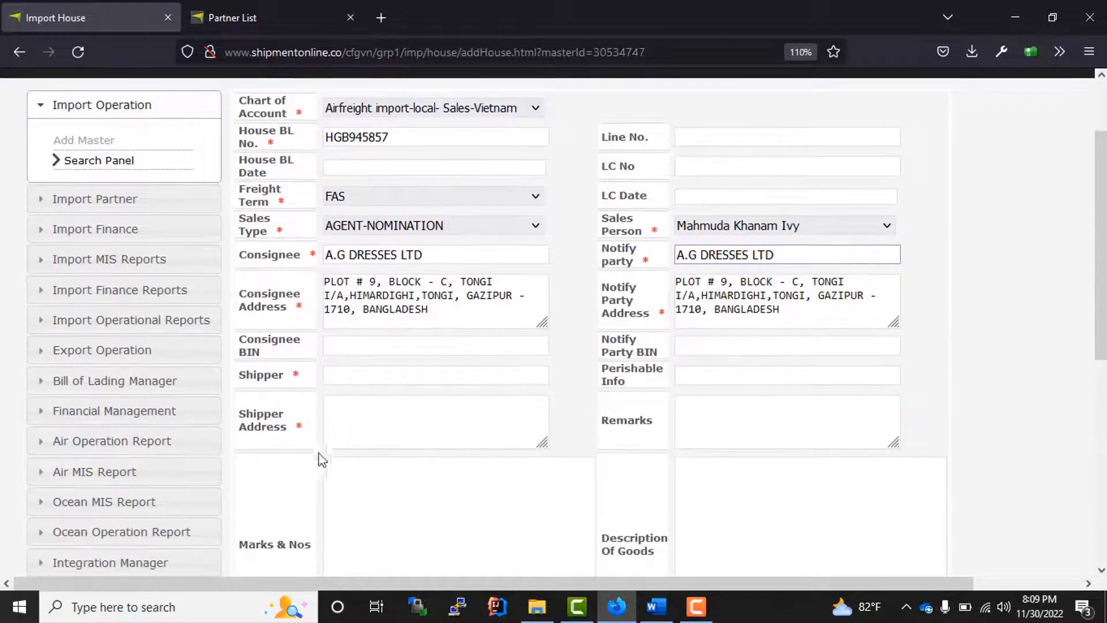
left_click(366, 378)
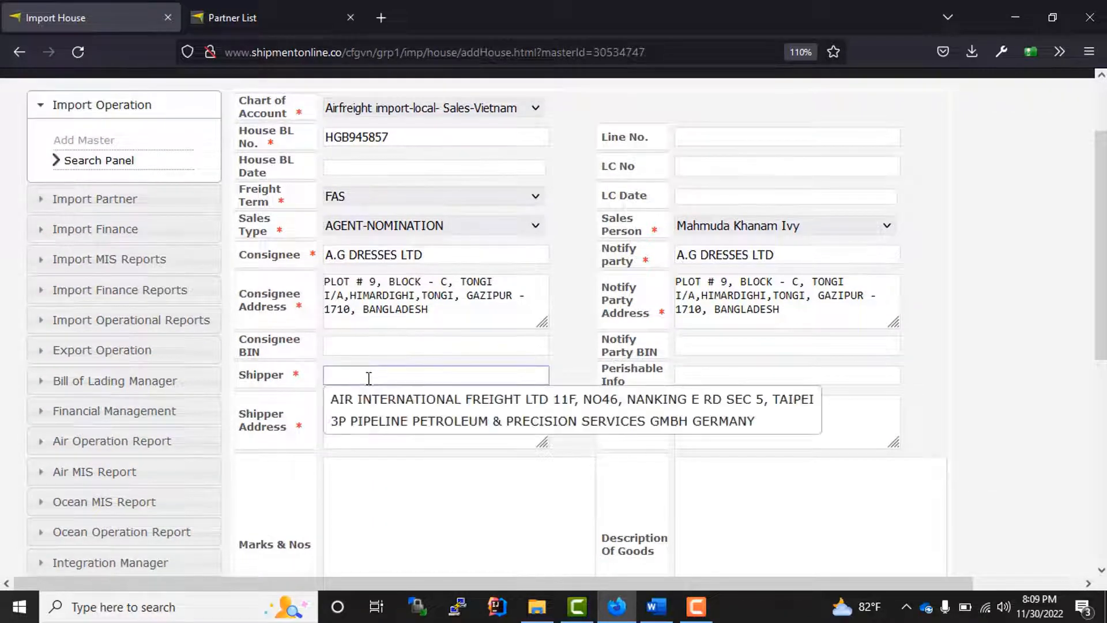
left_click(440, 403)
scroll(519, 462, "down", 3)
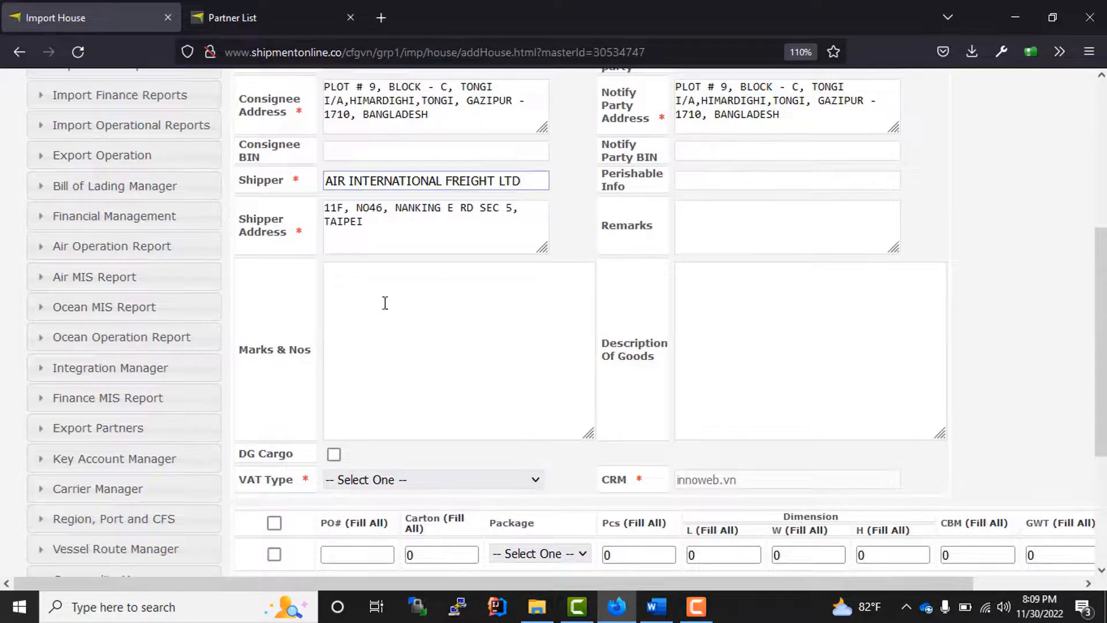
left_click(417, 355)
scroll(242, 196, "down", 3)
left_click_drag(248, 155, 795, 173)
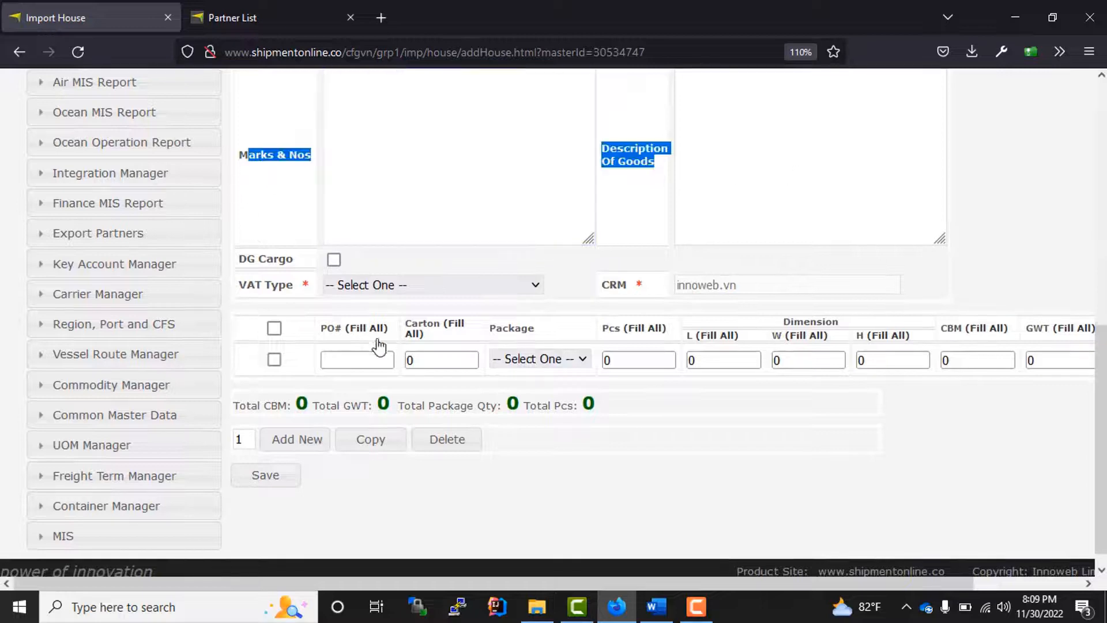
left_click(411, 291)
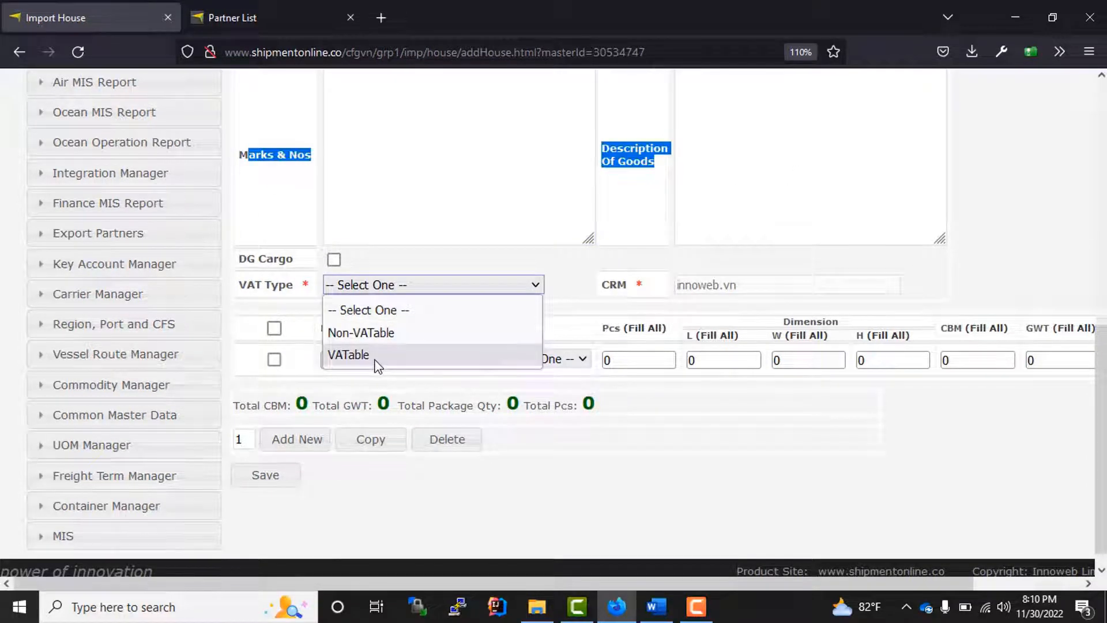
left_click(397, 334)
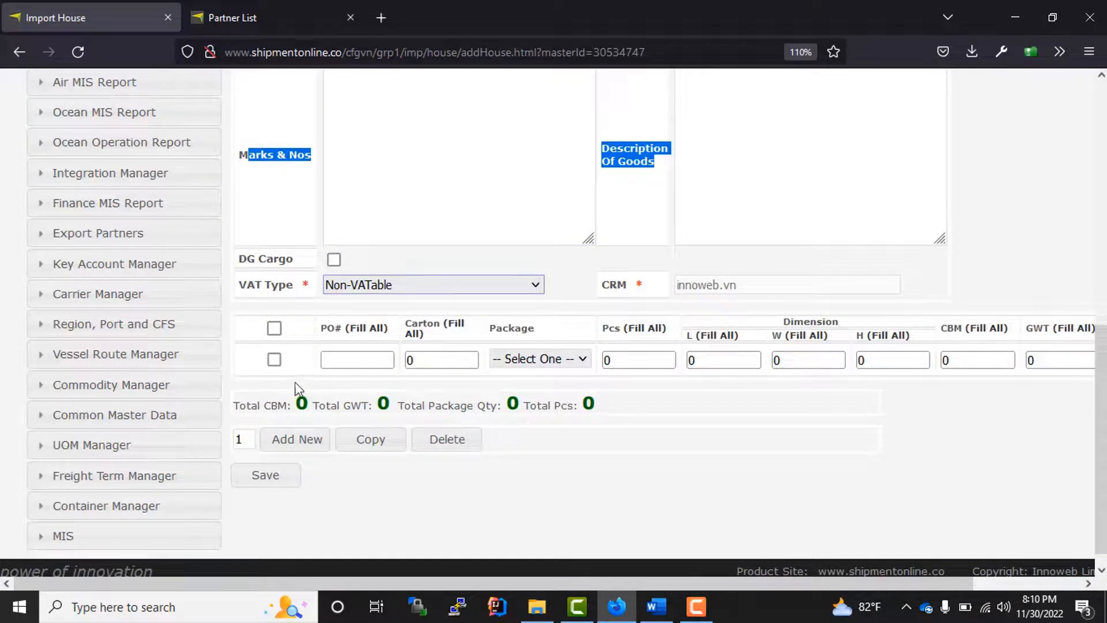
- Enter PO NA with 200 packages of type CARTONS on the cargo line
left_click(348, 357)
type("1")
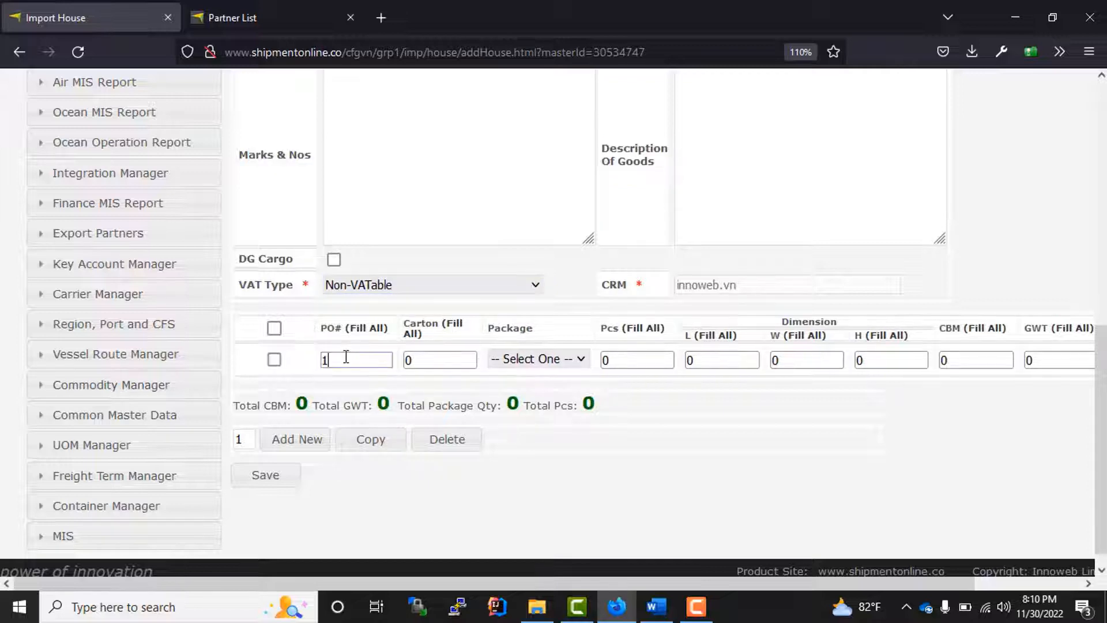
type("0")
key("BackSpace")
key("BackSpace")
key("Tab")
type("2")
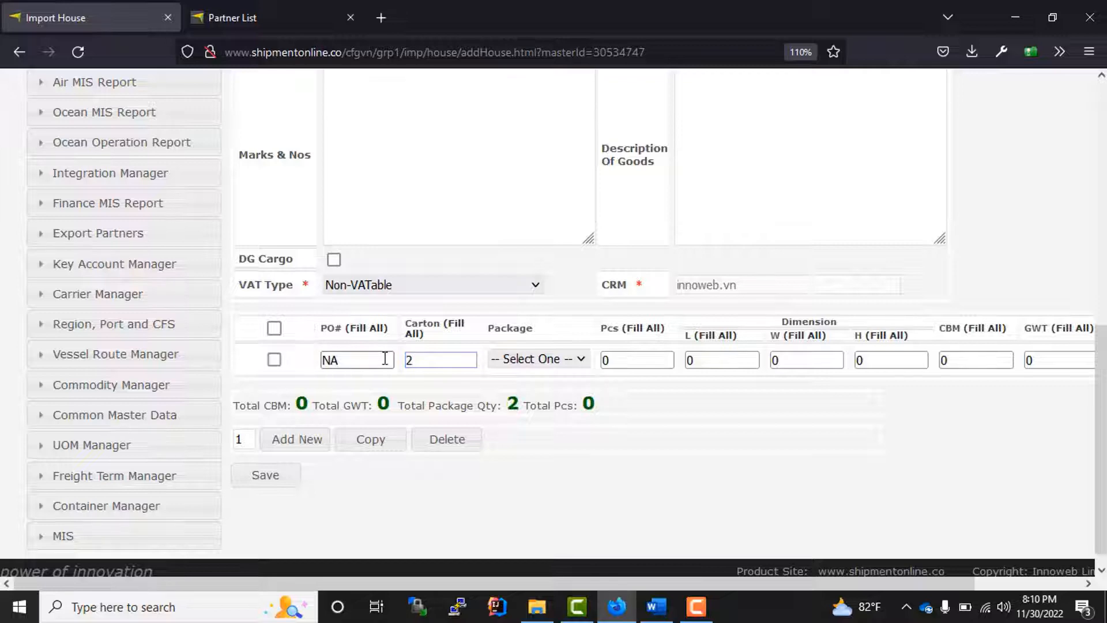
type("00")
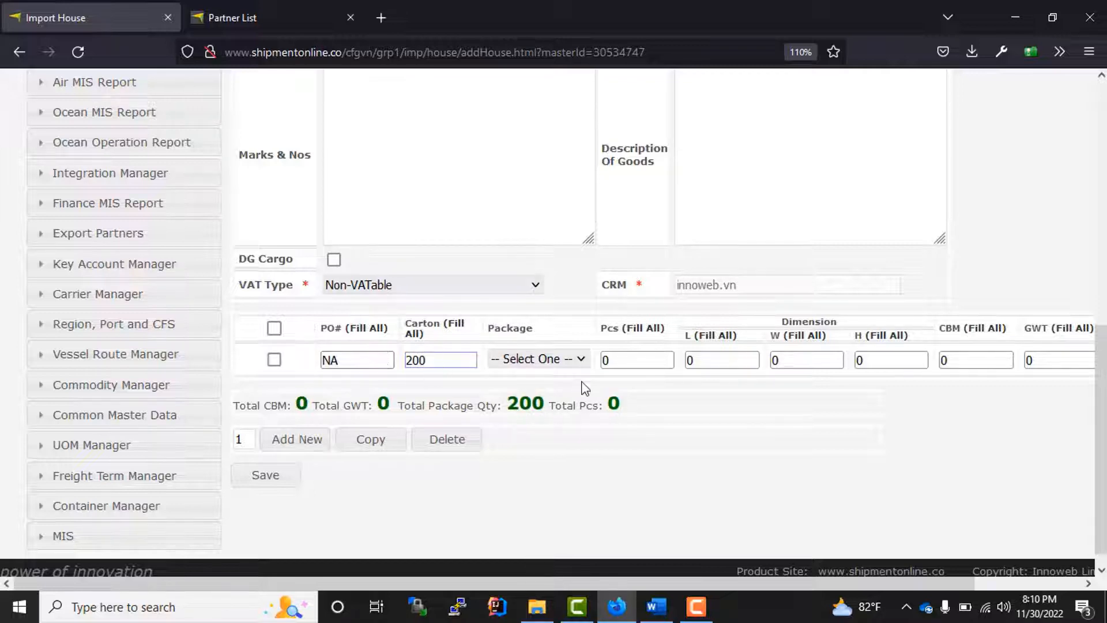
left_click(549, 363)
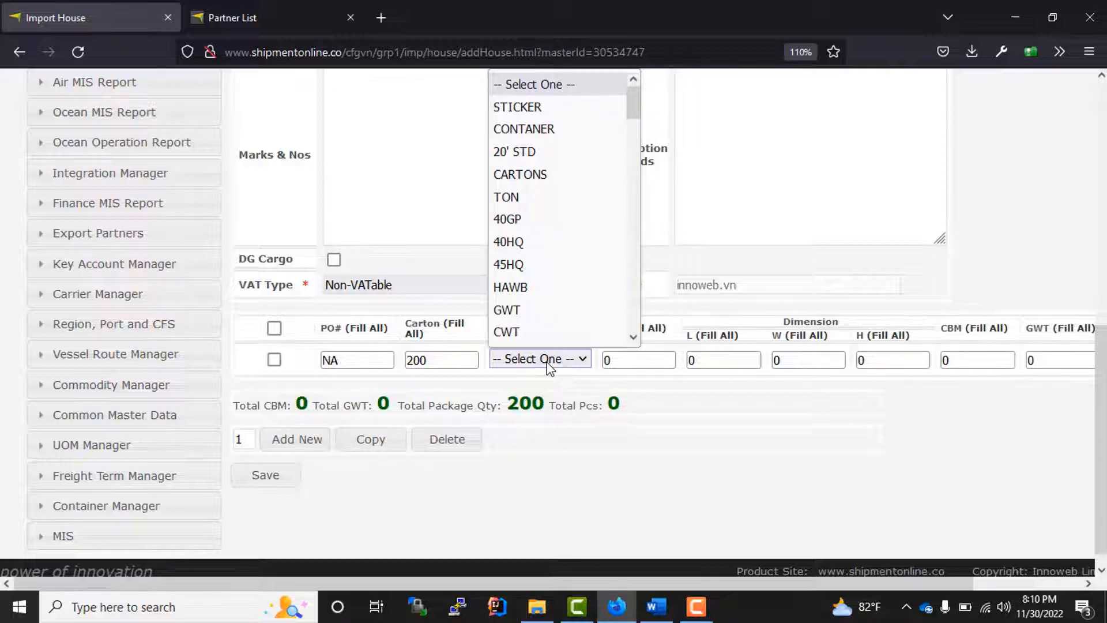
type("ca")
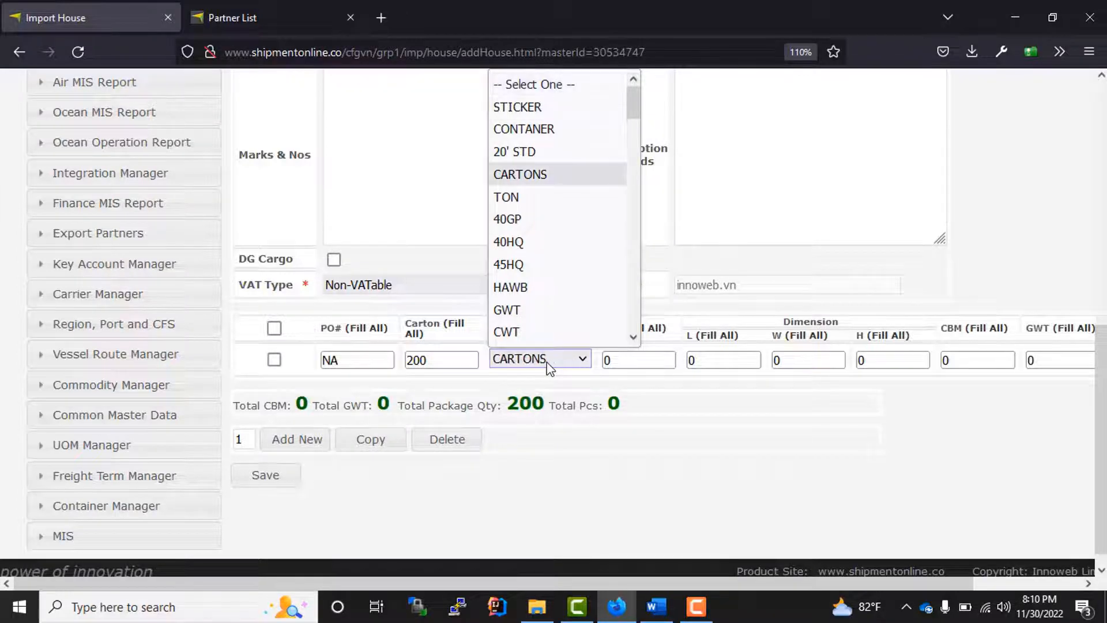
key("Return")
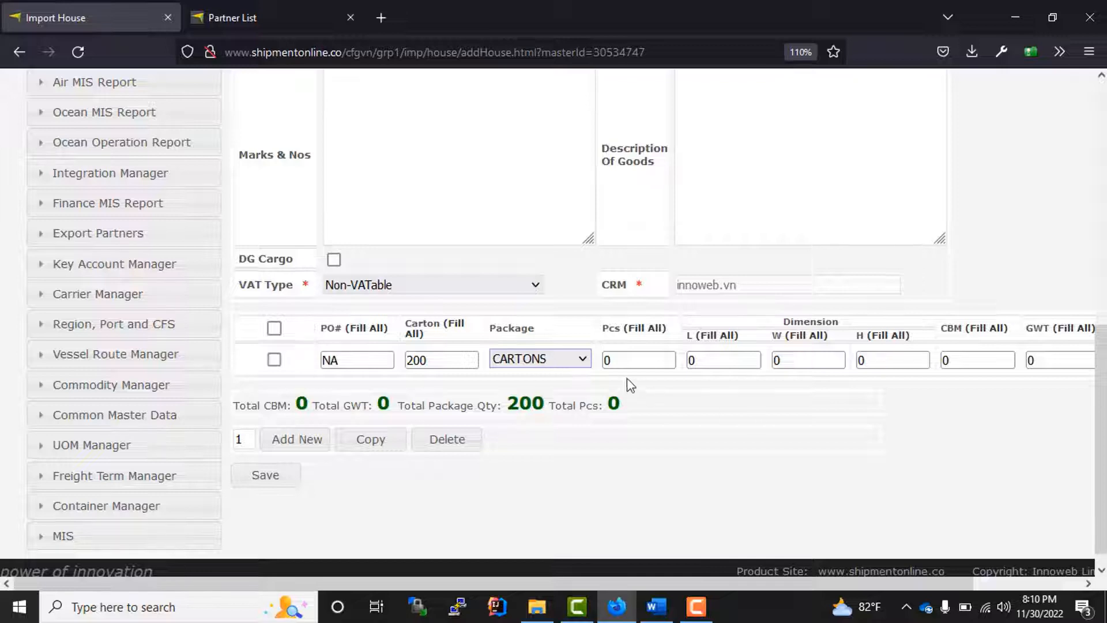
- Set 600 pieces and dimensions 55×44×33, giving 15.972 CBM
left_click(610, 360)
type("6")
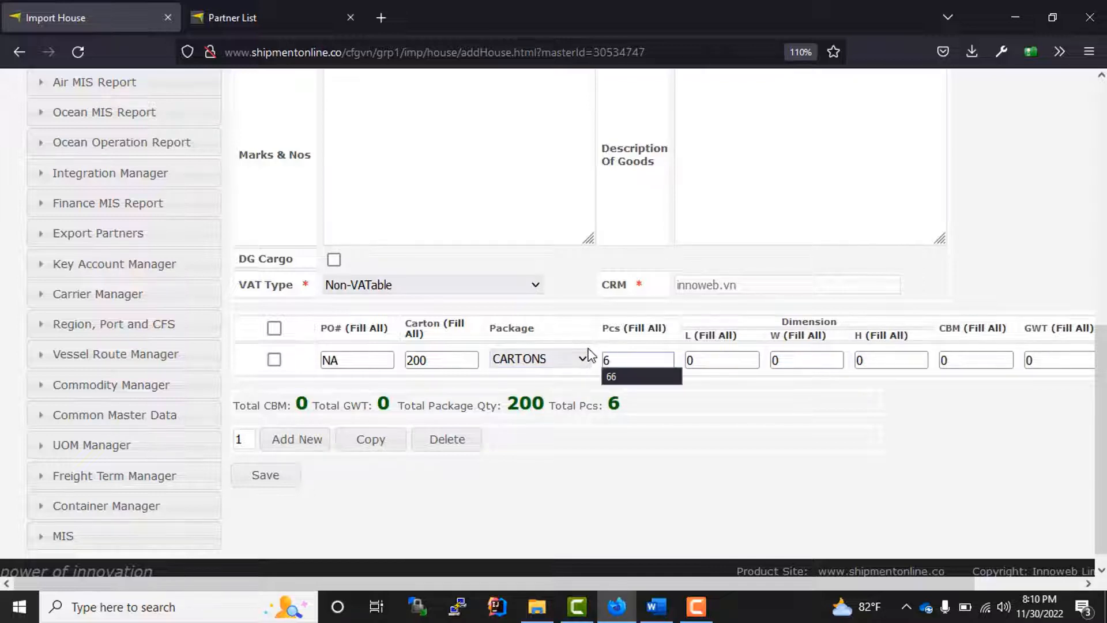
type("00")
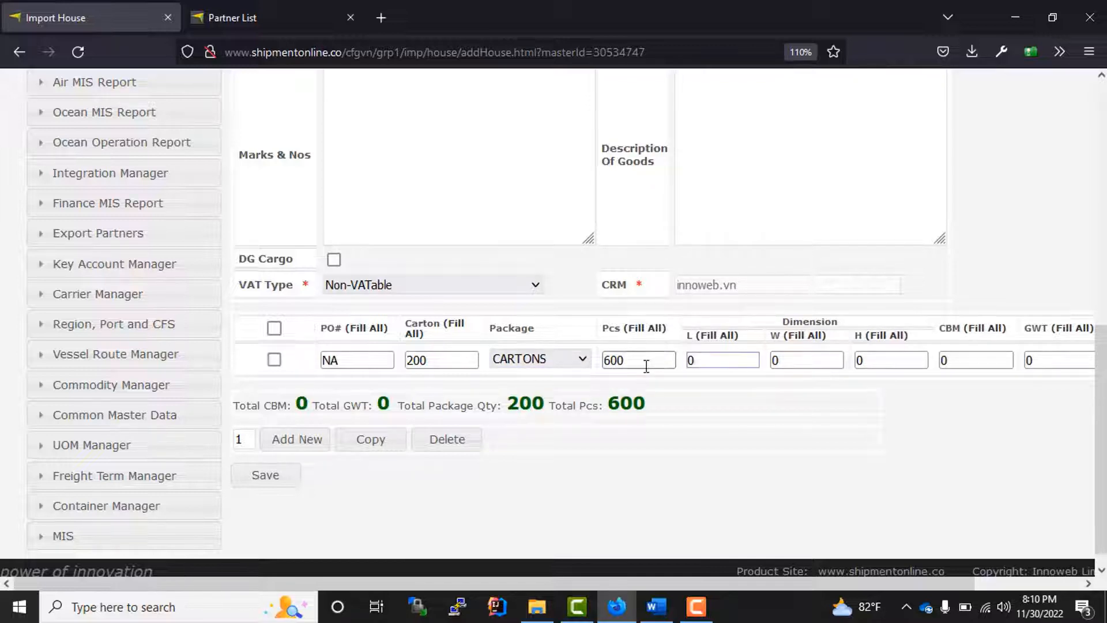
type("5")
key("ctrl+a")
type("55")
left_click(777, 361)
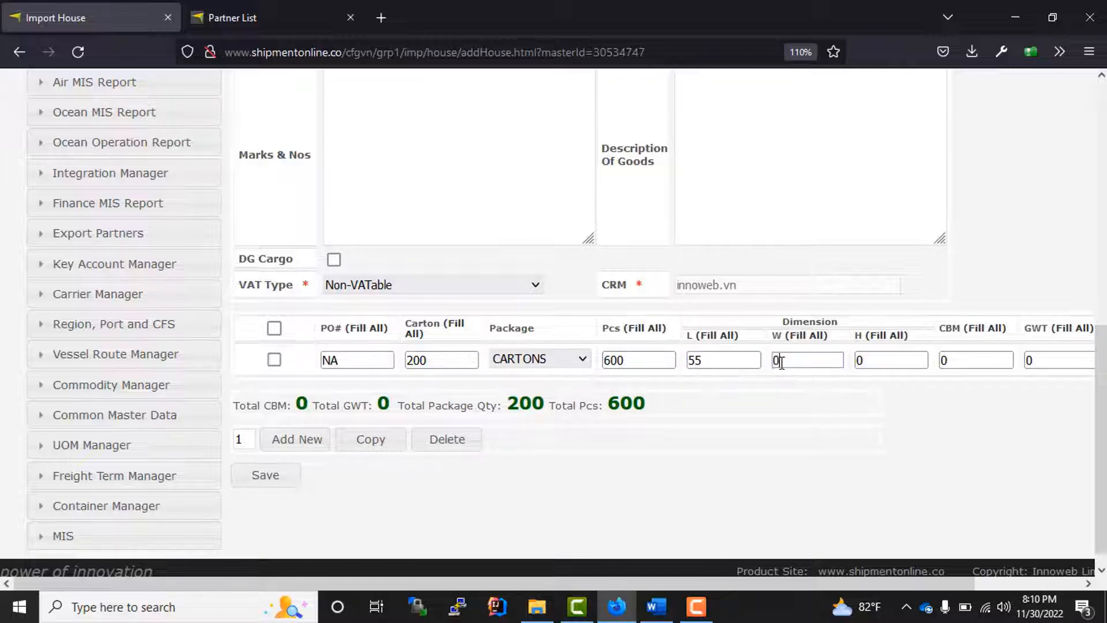
type("44")
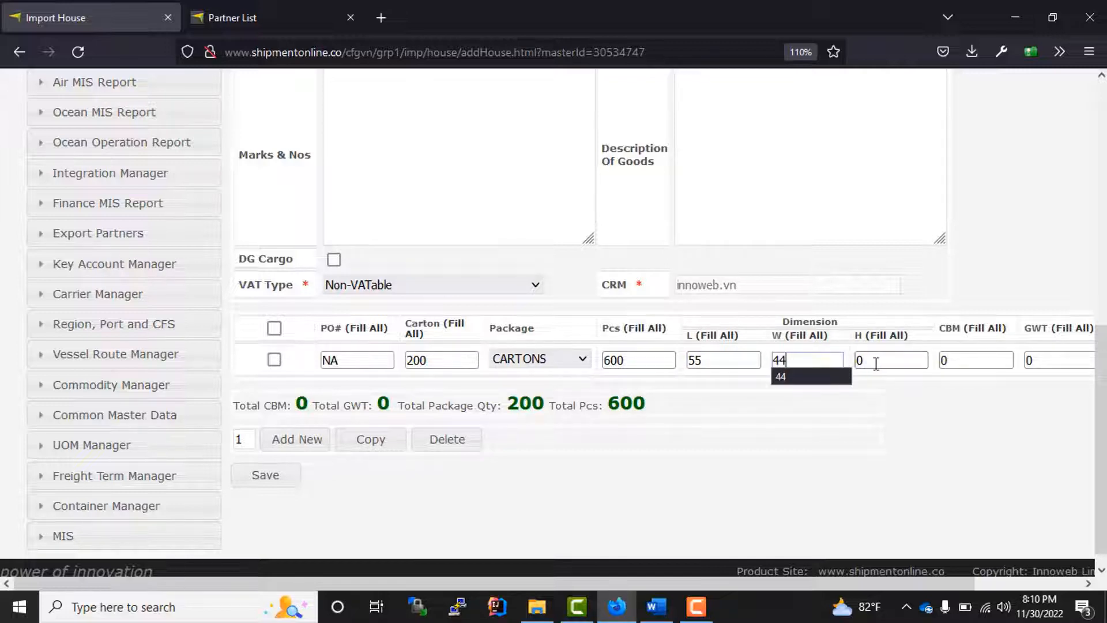
key("Tab")
type("33")
left_click(768, 521)
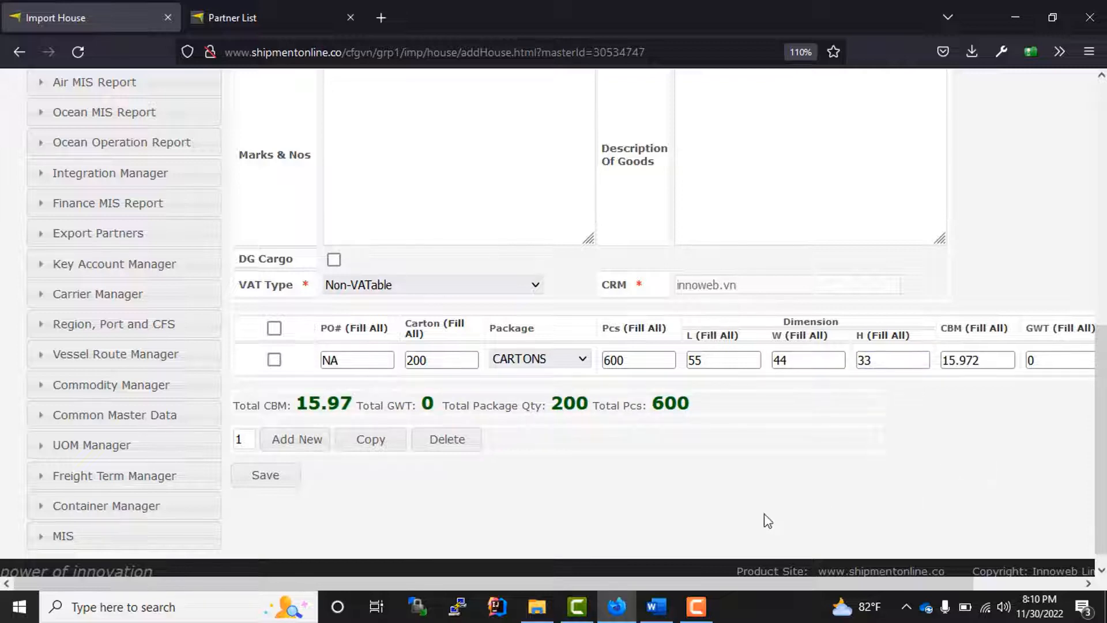
- Set the cargo line's gross weight to 600
left_click_drag(719, 585, 825, 585)
left_click(963, 360)
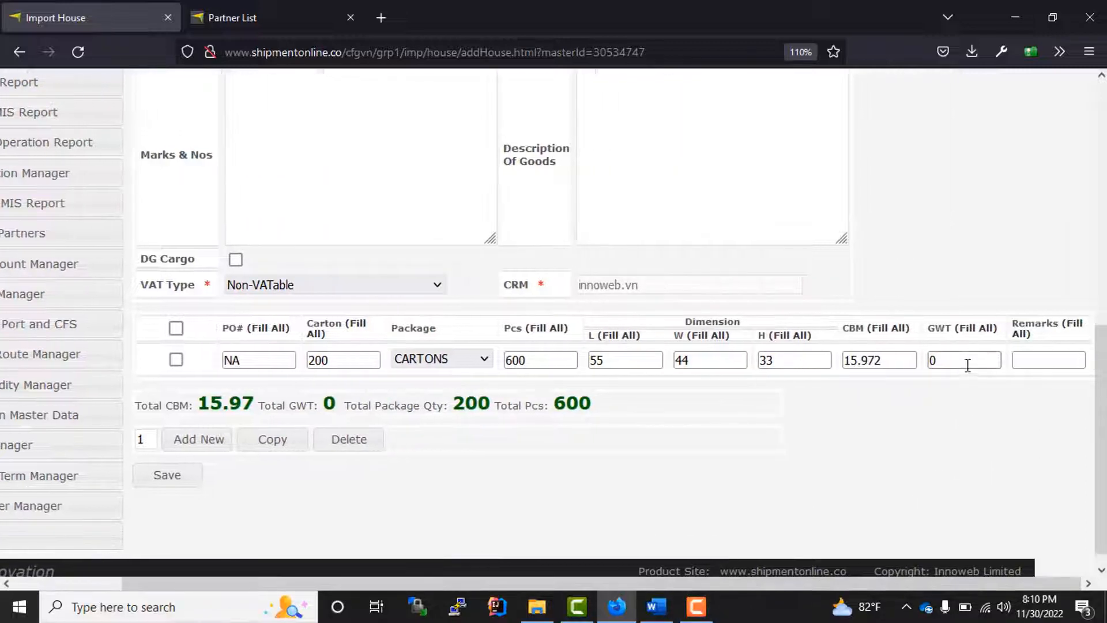
type("600")
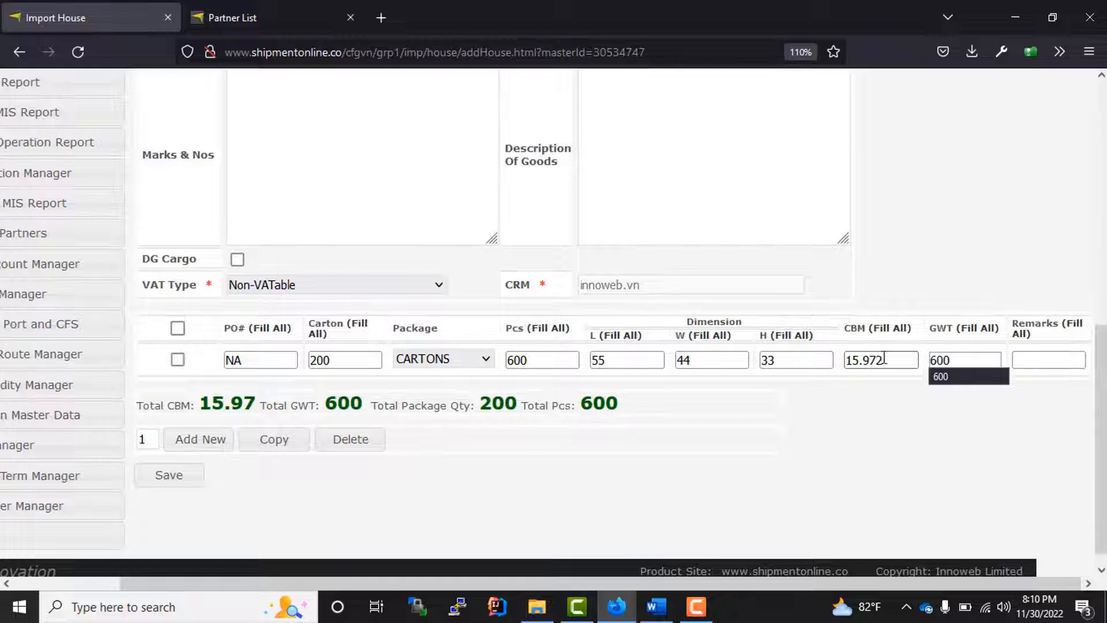
left_click_drag(870, 581, 764, 582)
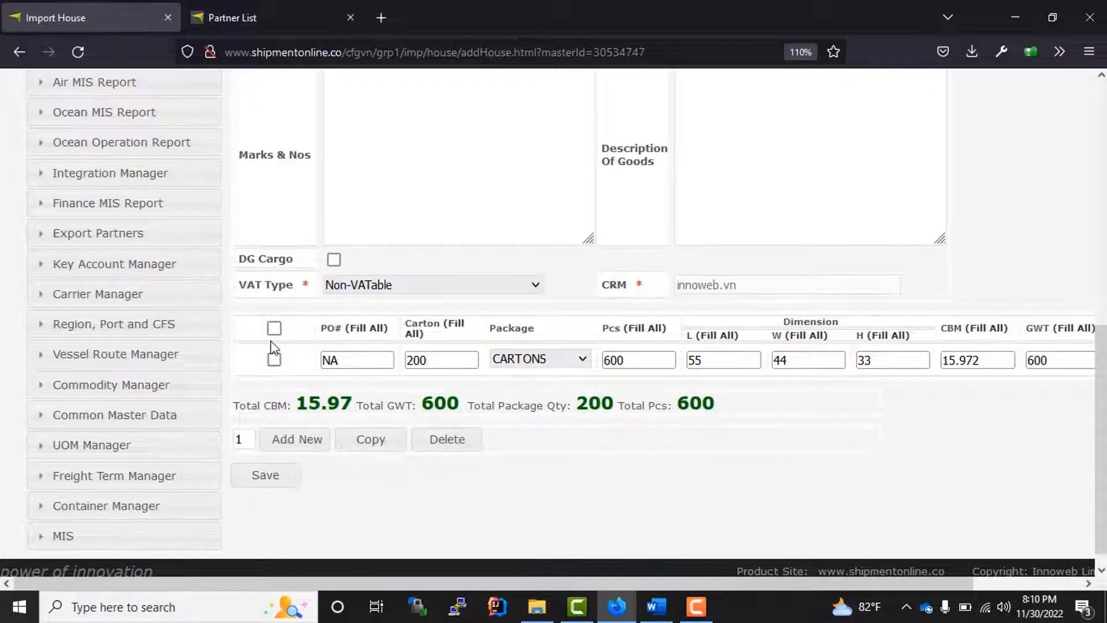
- Add two empty cargo lines, then delete them
left_click(298, 448)
left_click(297, 471)
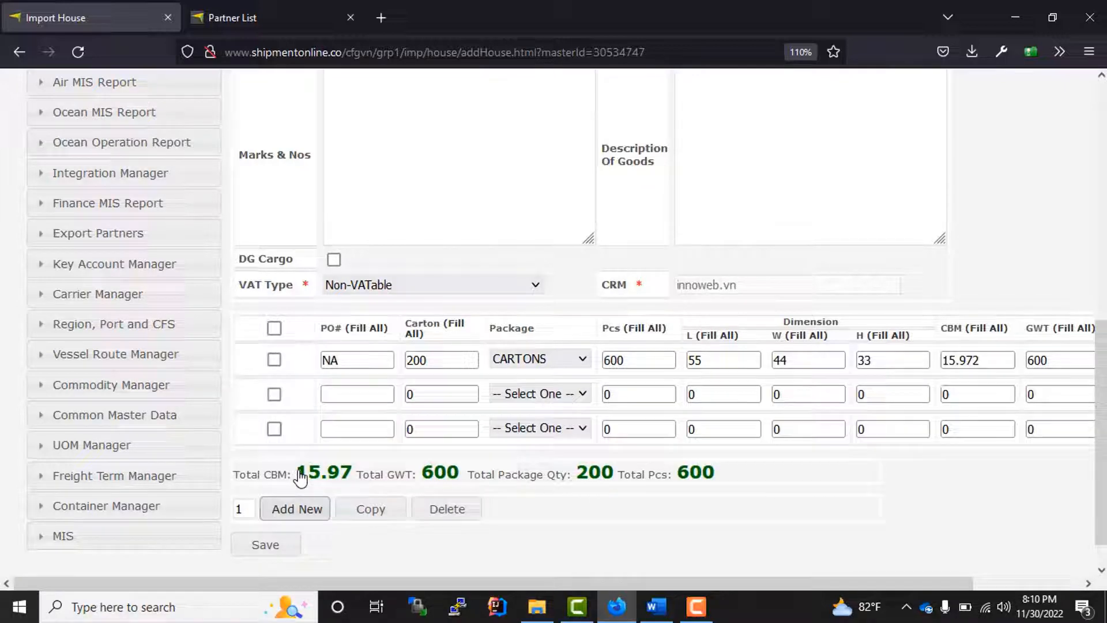
left_click(274, 429)
left_click(275, 395)
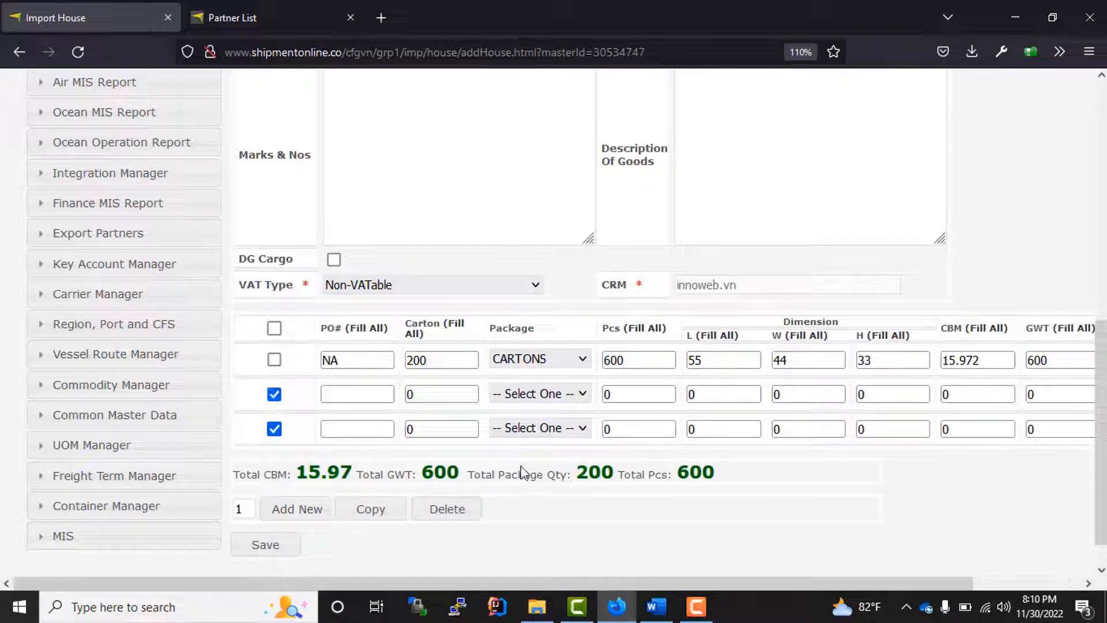
left_click(460, 515)
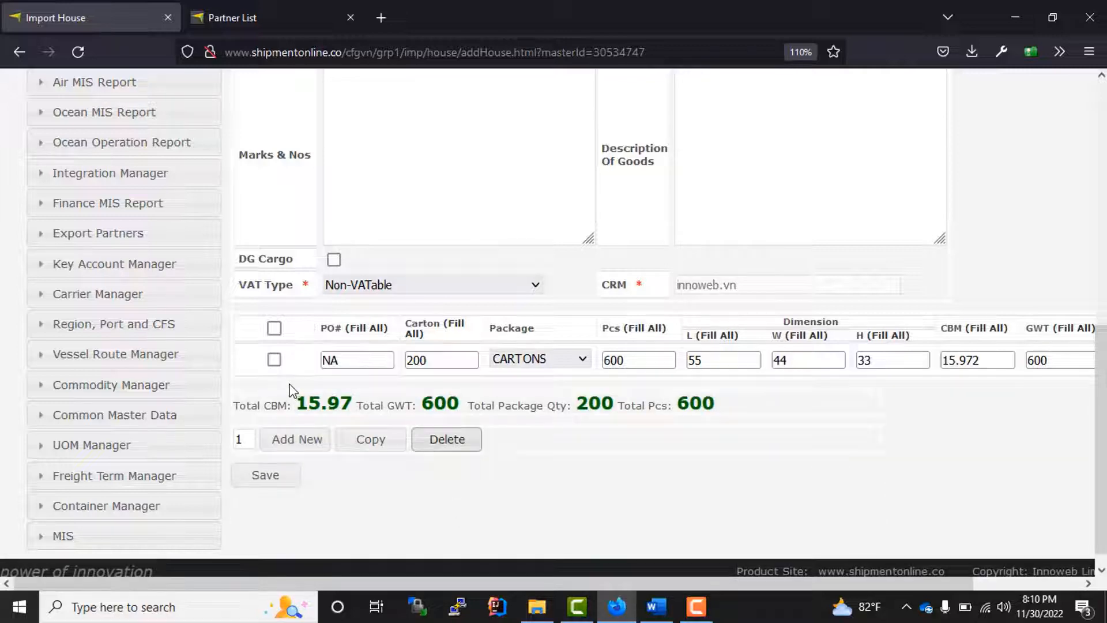
- Copy the 200-carton line, change the copy to 45 cartons, then delete the copy
left_click(274, 359)
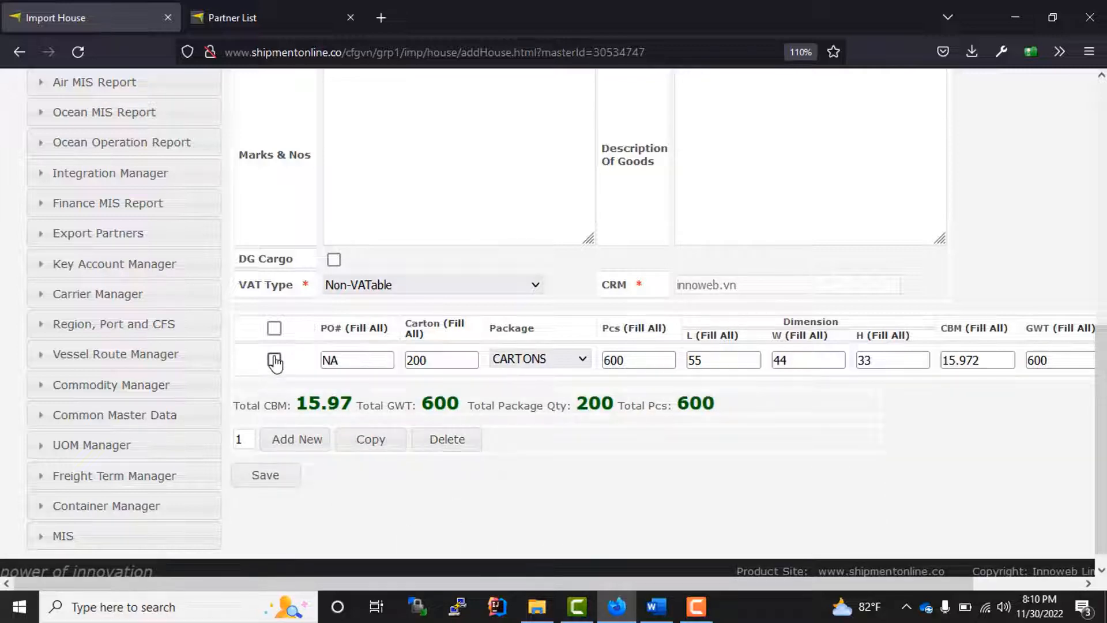
left_click(369, 444)
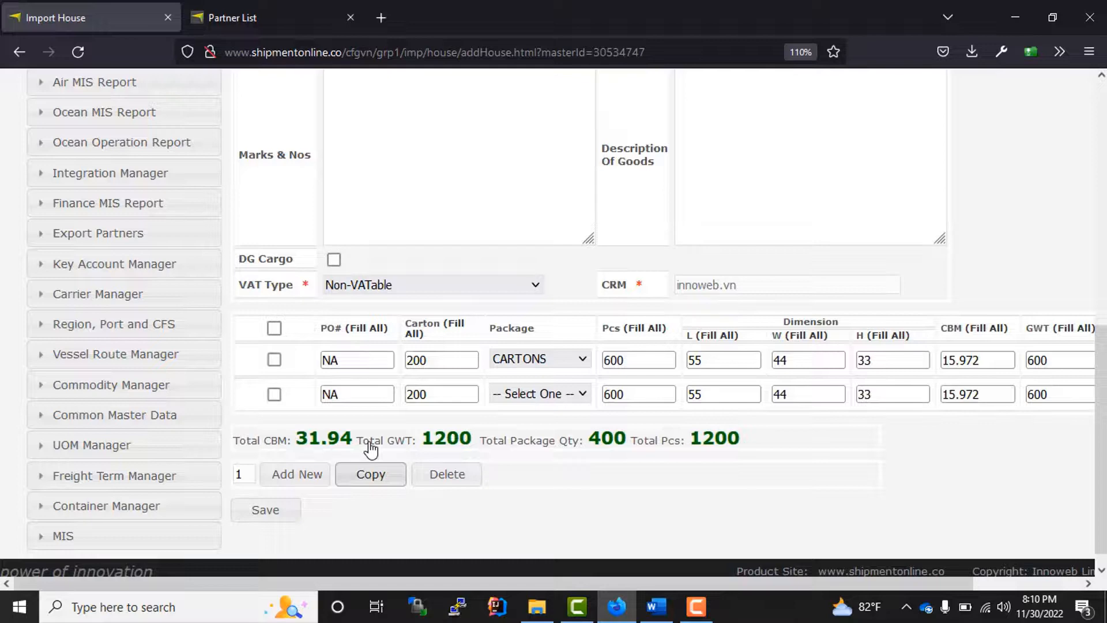
left_click_drag(429, 395, 414, 394)
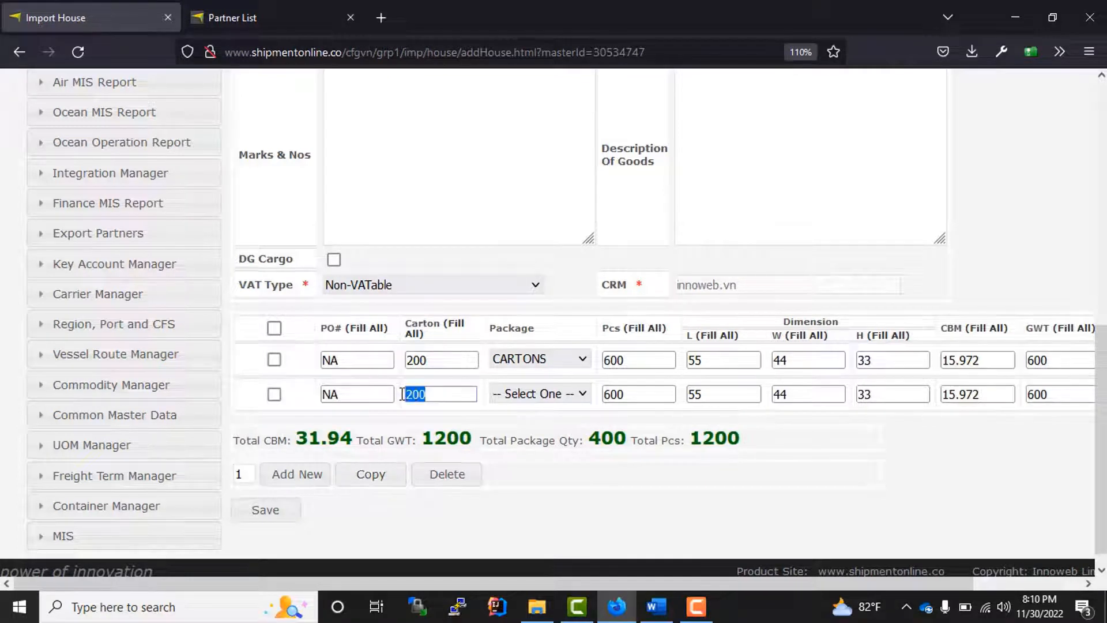
type("45")
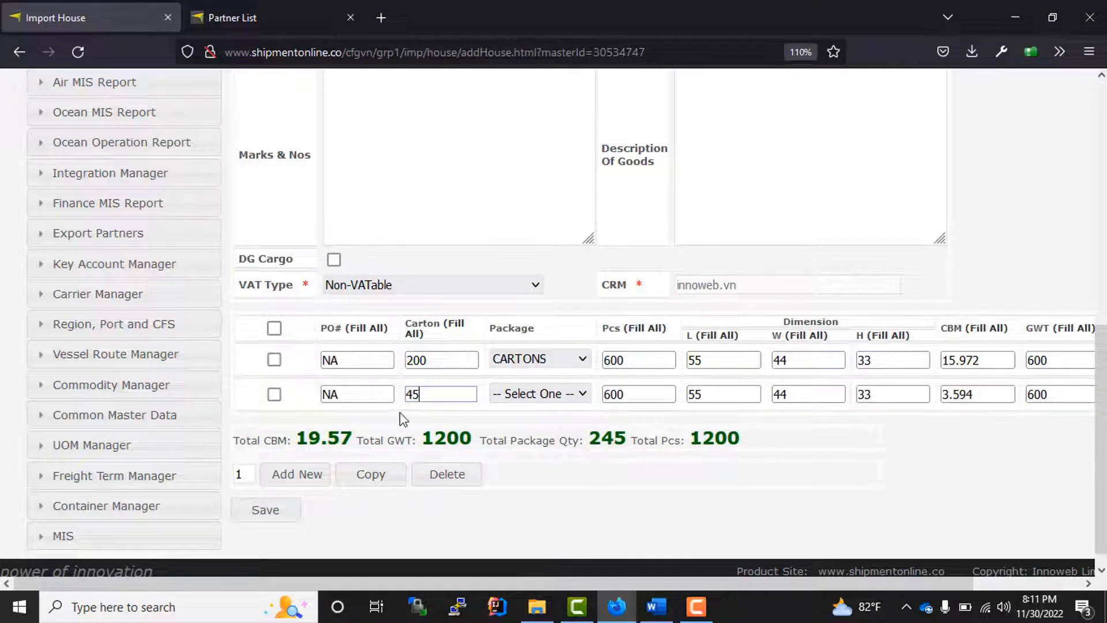
left_click(275, 394)
left_click(445, 476)
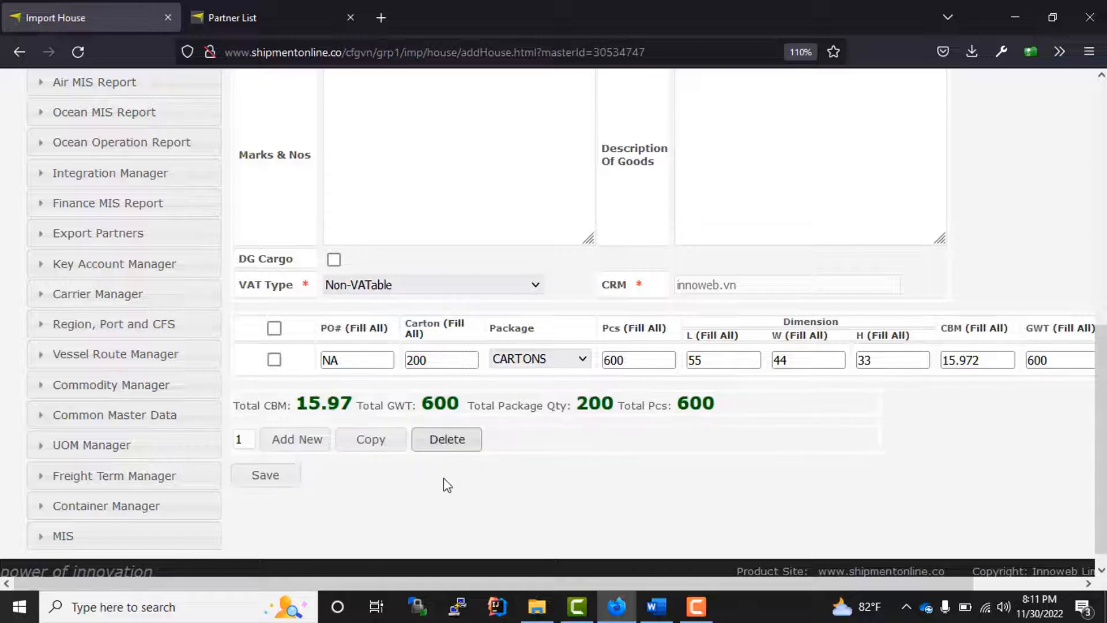
scroll(385, 446, "down", 1)
scroll(388, 447, "up", 2)
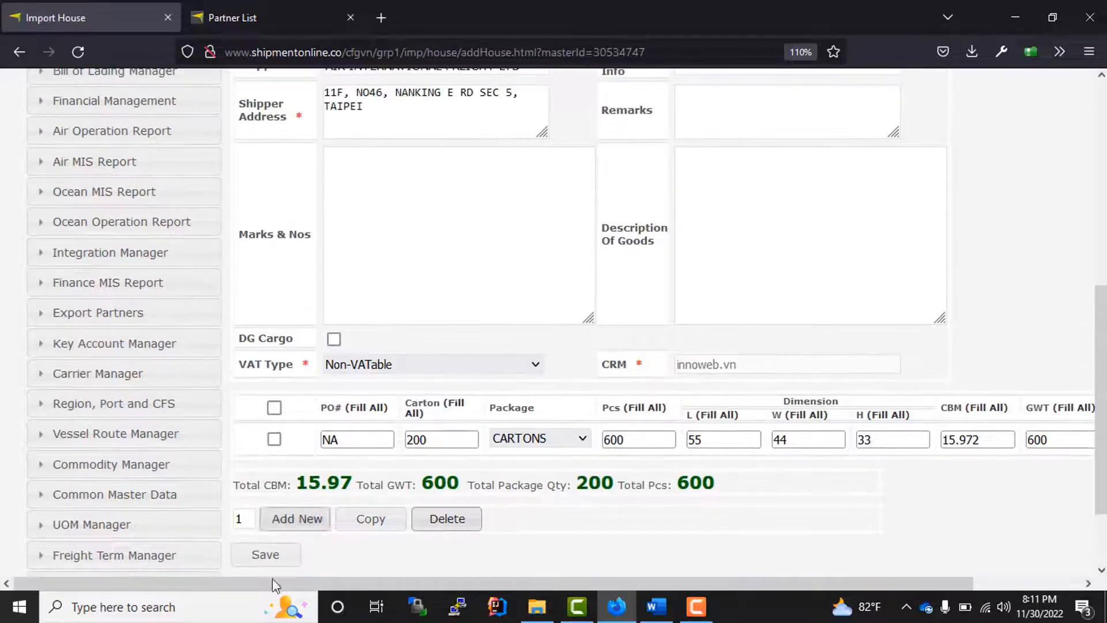
scroll(309, 511, "down", 2)
- Save house HGB945857 and check both houses appear in the master's house list
left_click(275, 461)
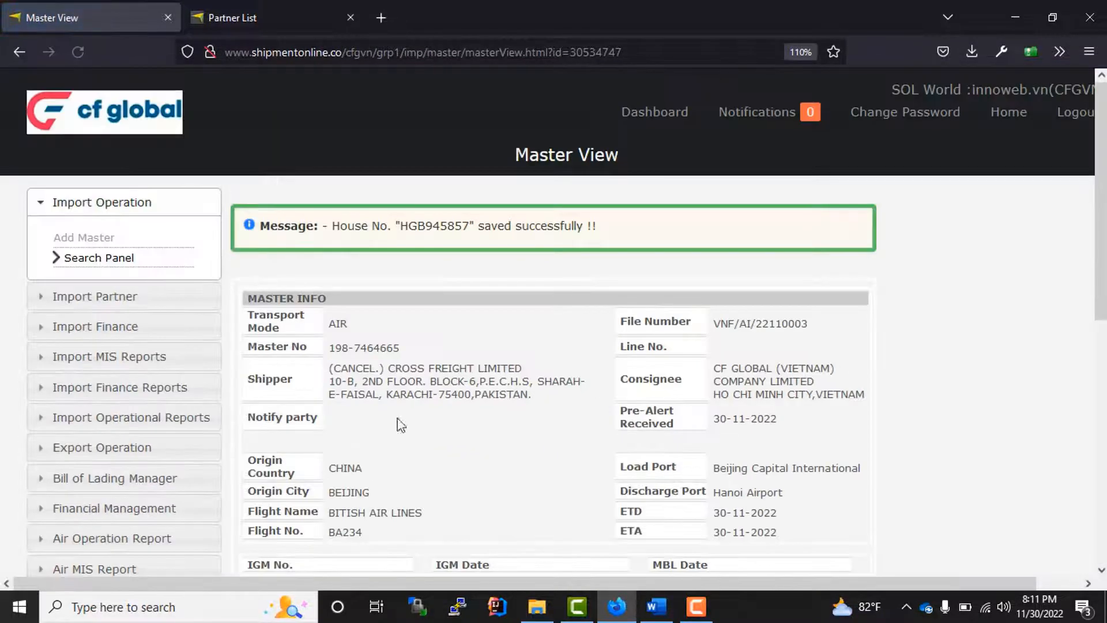
scroll(638, 398, "down", 8)
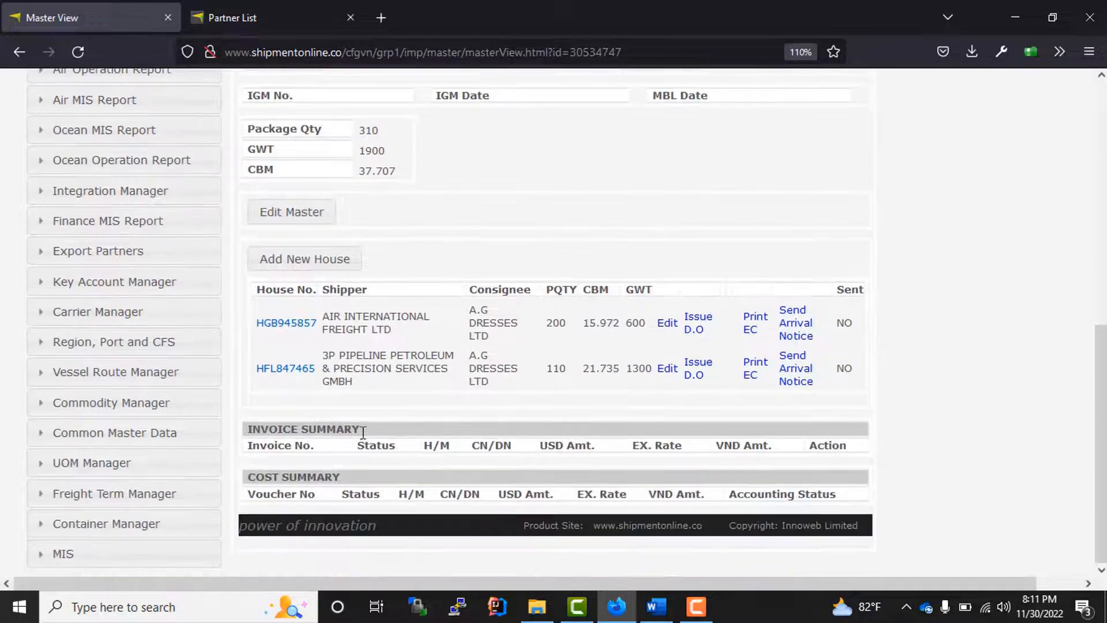
left_click_drag(256, 321, 419, 362)
left_click_drag(510, 385, 941, 402)
left_click(707, 435)
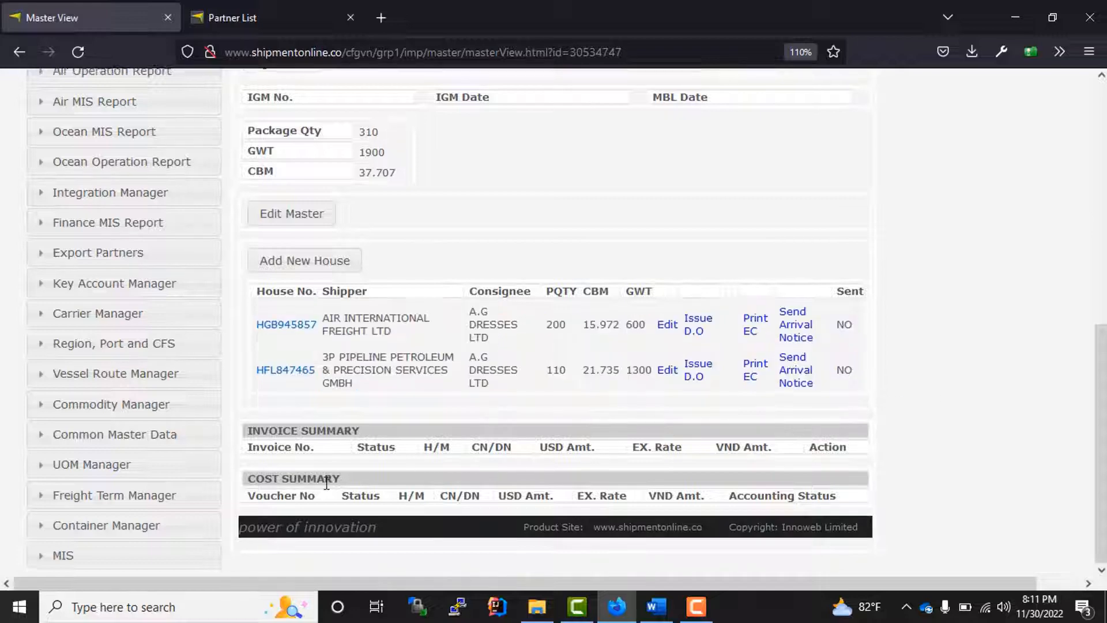
scroll(341, 489, "up", 8)
left_click_drag(332, 348, 403, 349)
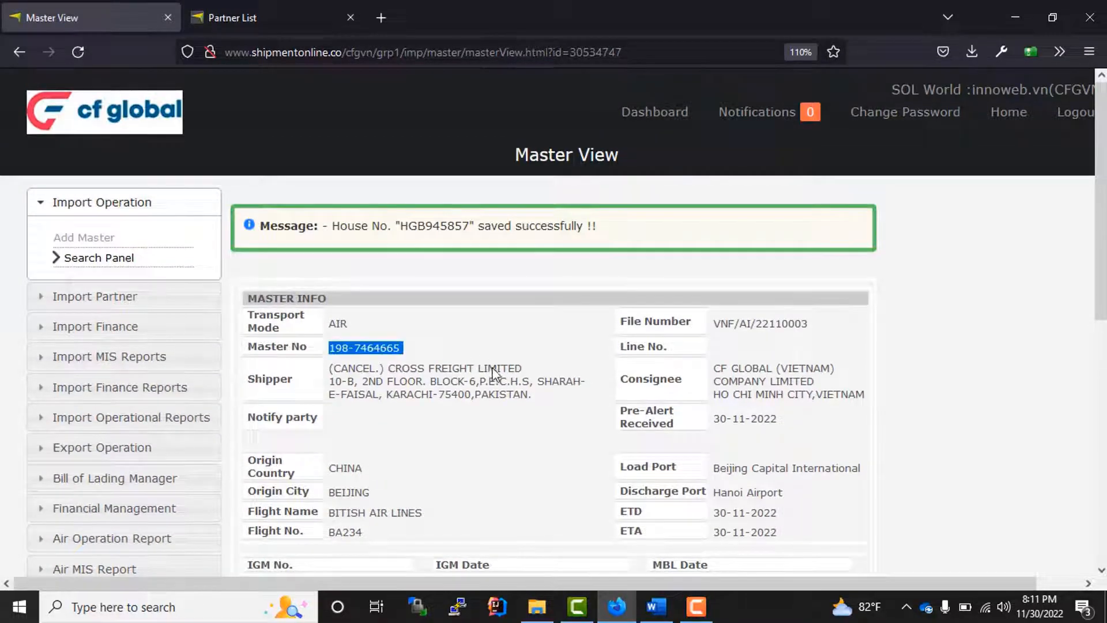
scroll(593, 481, "down", 10)
left_click_drag(256, 327, 892, 395)
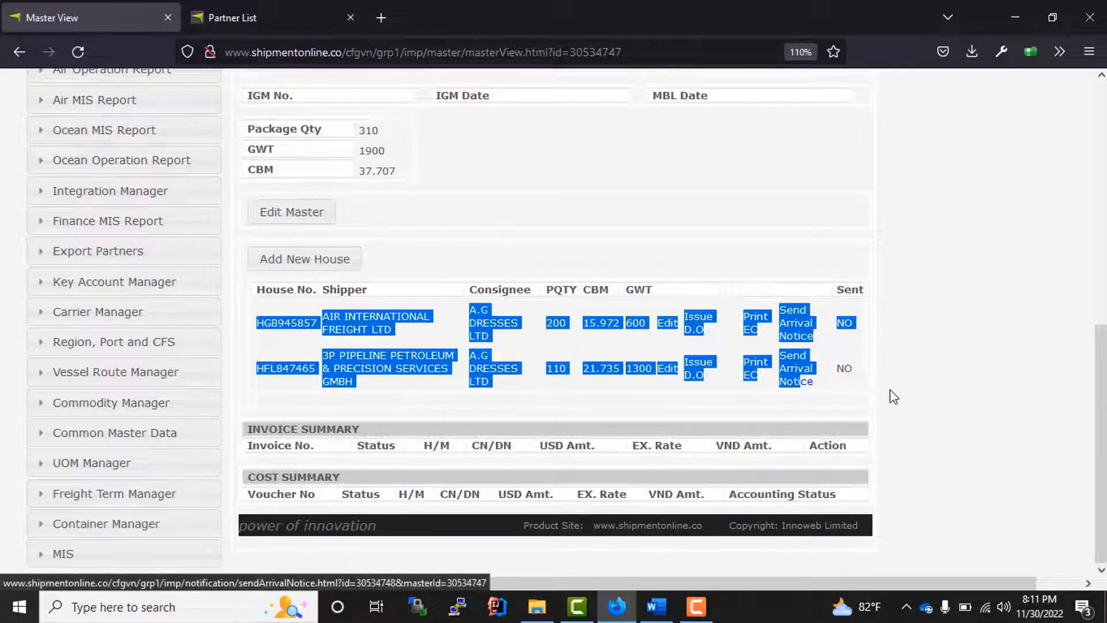
left_click(872, 395)
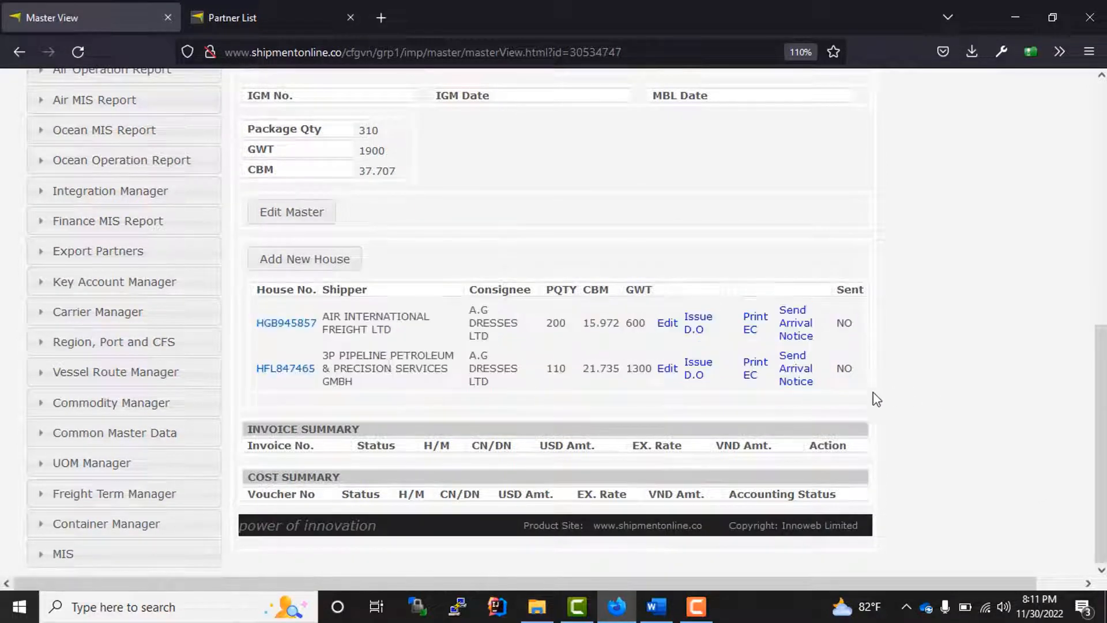
- Open Add New House, then return to the Master View without adding one
left_click(311, 272)
scroll(412, 324, "down", 9)
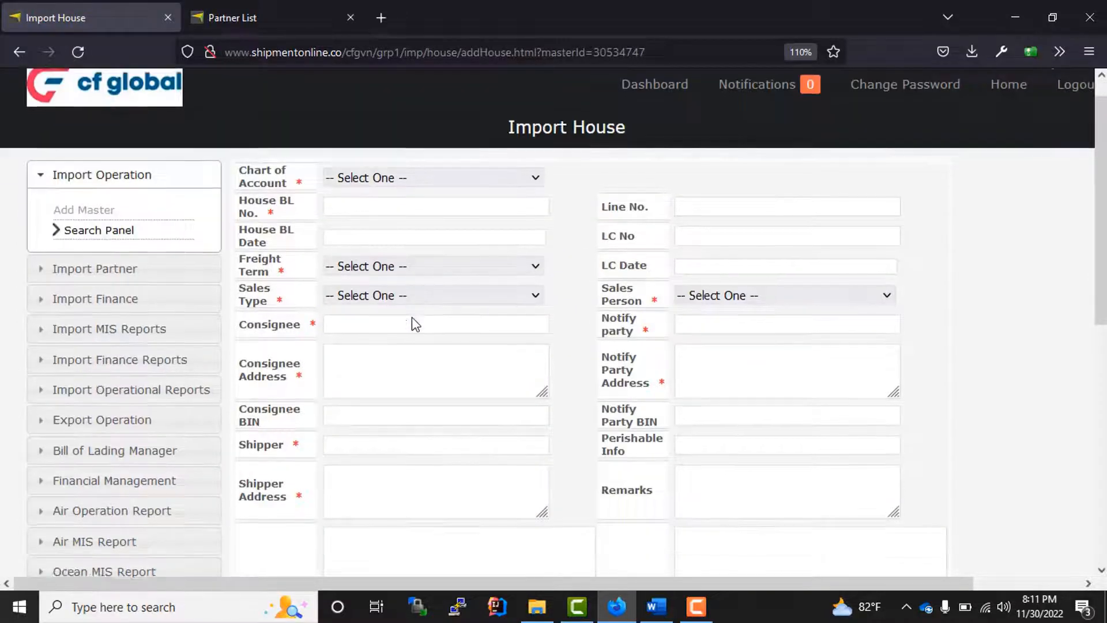
scroll(413, 337, "up", 7)
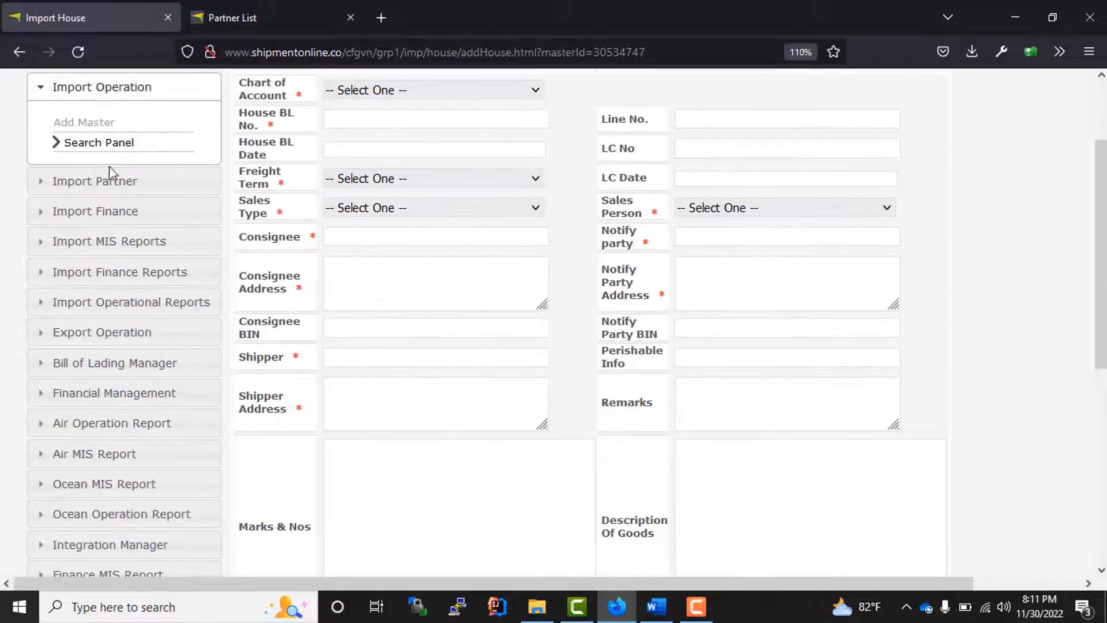
left_click(8, 48)
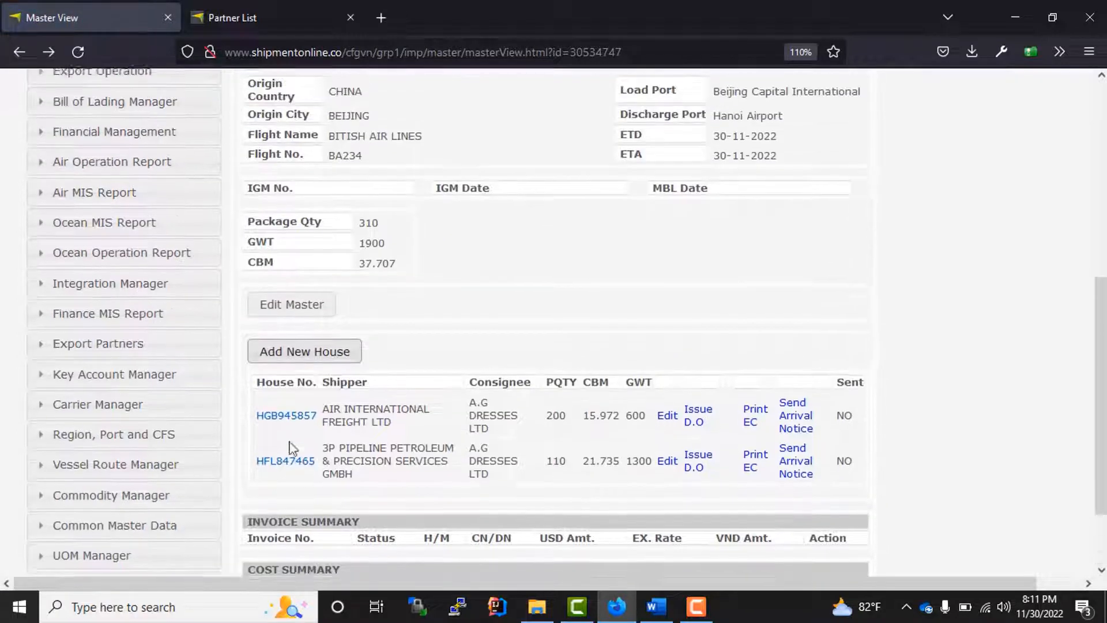
left_click_drag(309, 467, 257, 463)
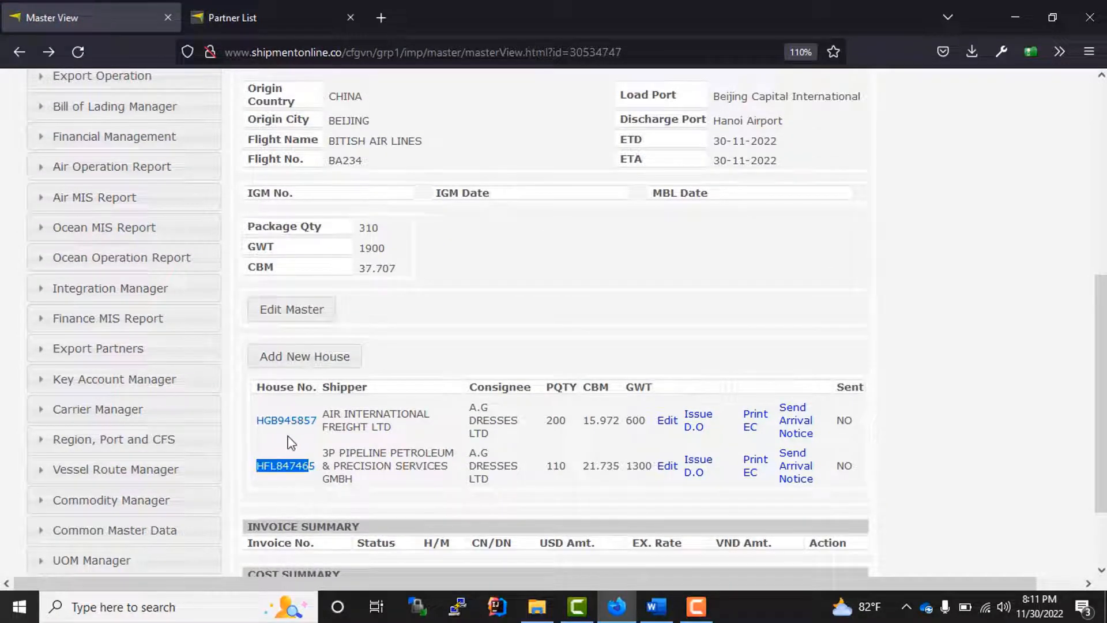
left_click_drag(311, 431, 281, 425)
left_click_drag(323, 480, 242, 470)
scroll(460, 288, "up", 5)
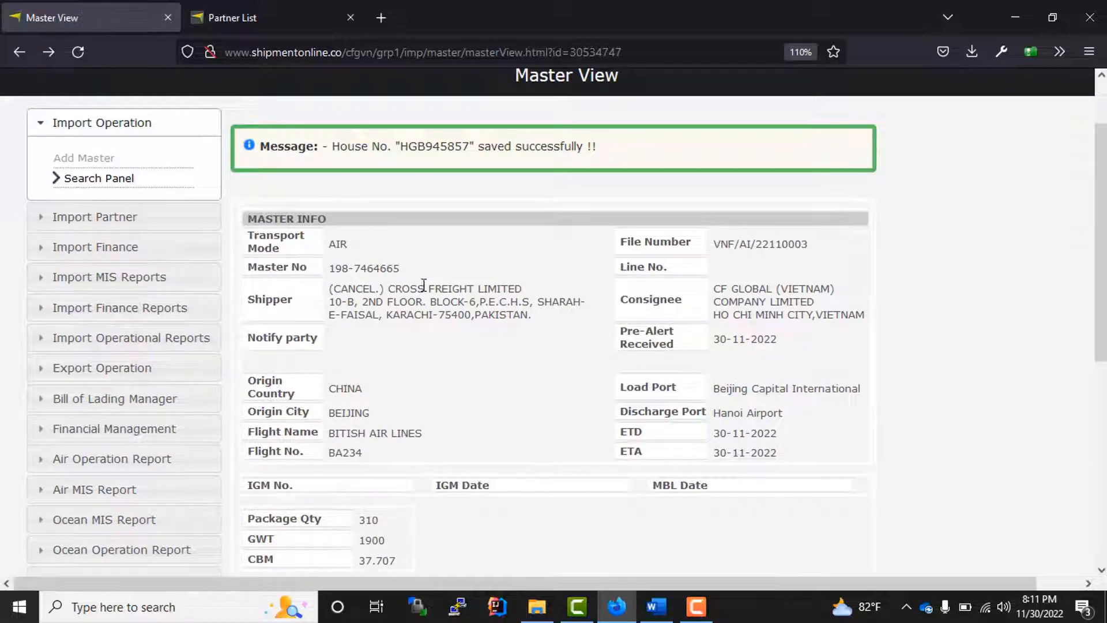
left_click_drag(407, 269, 300, 270)
left_click_drag(444, 272, 333, 272)
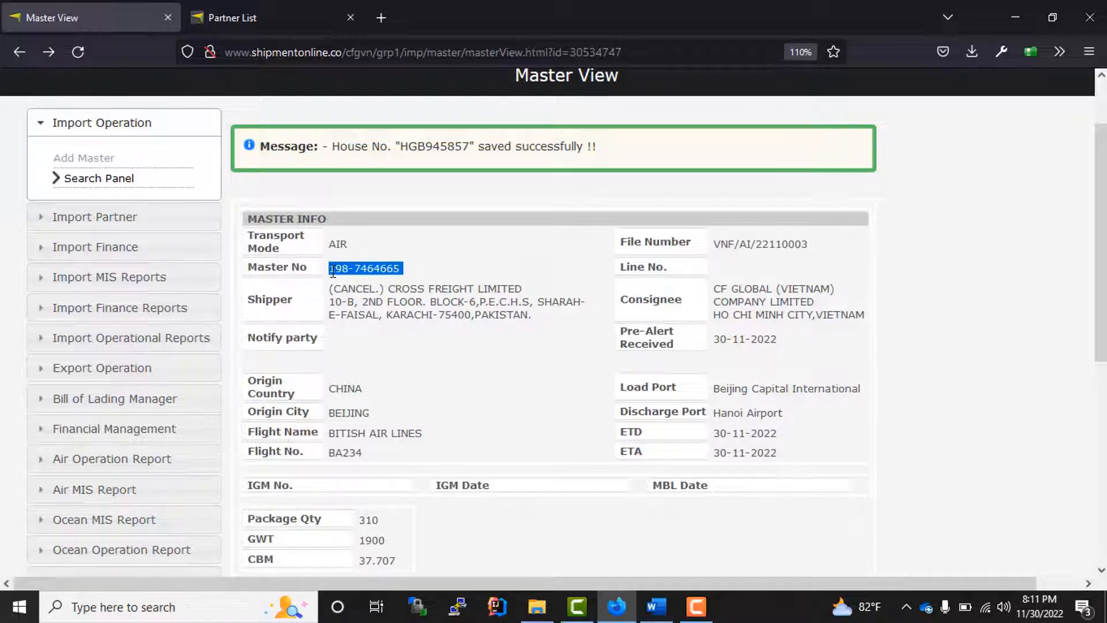
left_click(115, 181)
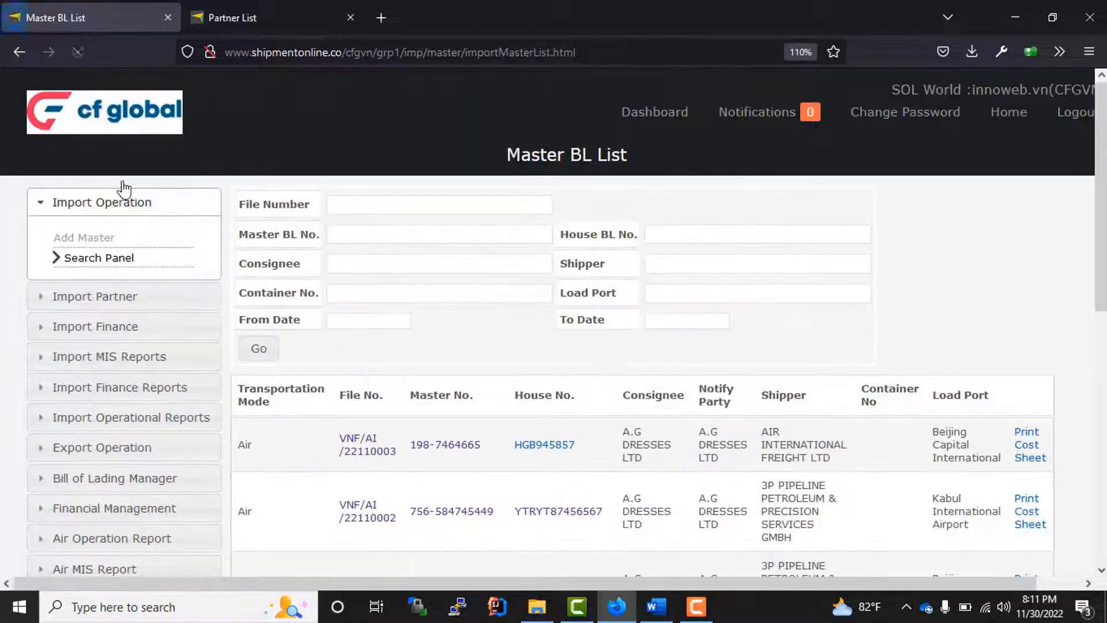
left_click(363, 234)
key("ctrl+v")
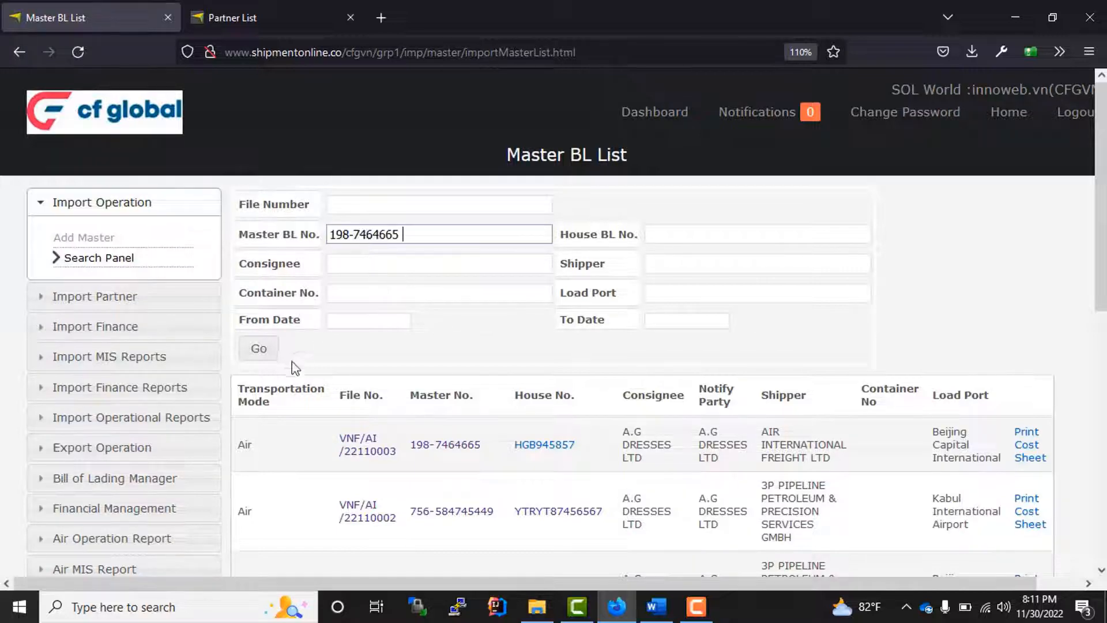
left_click(259, 349)
scroll(484, 421, "down", 3)
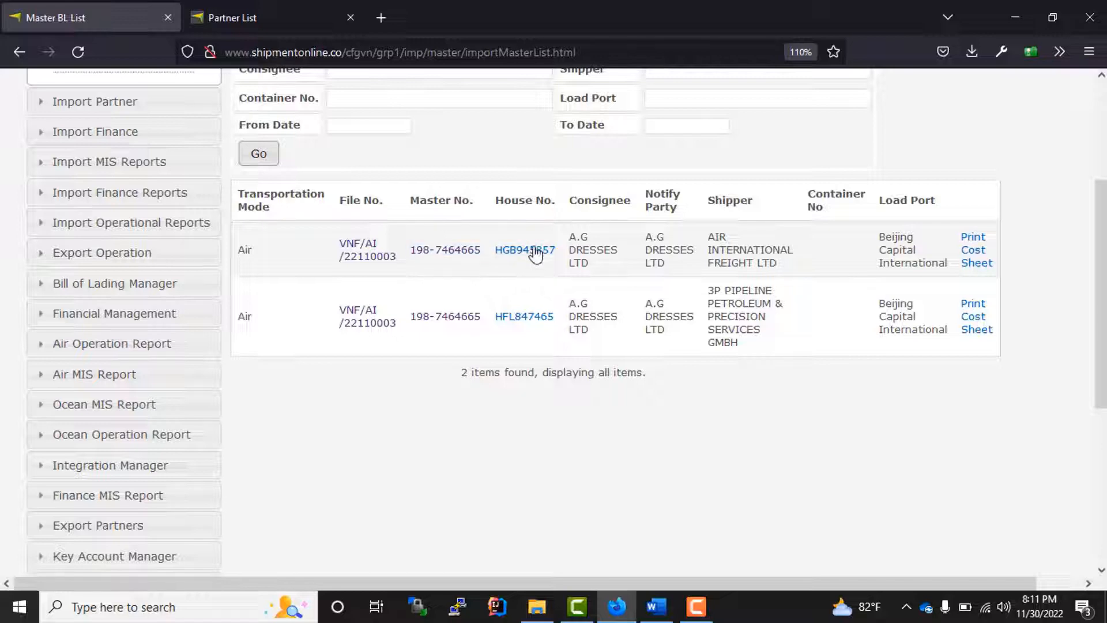
scroll(475, 450, "up", 3)
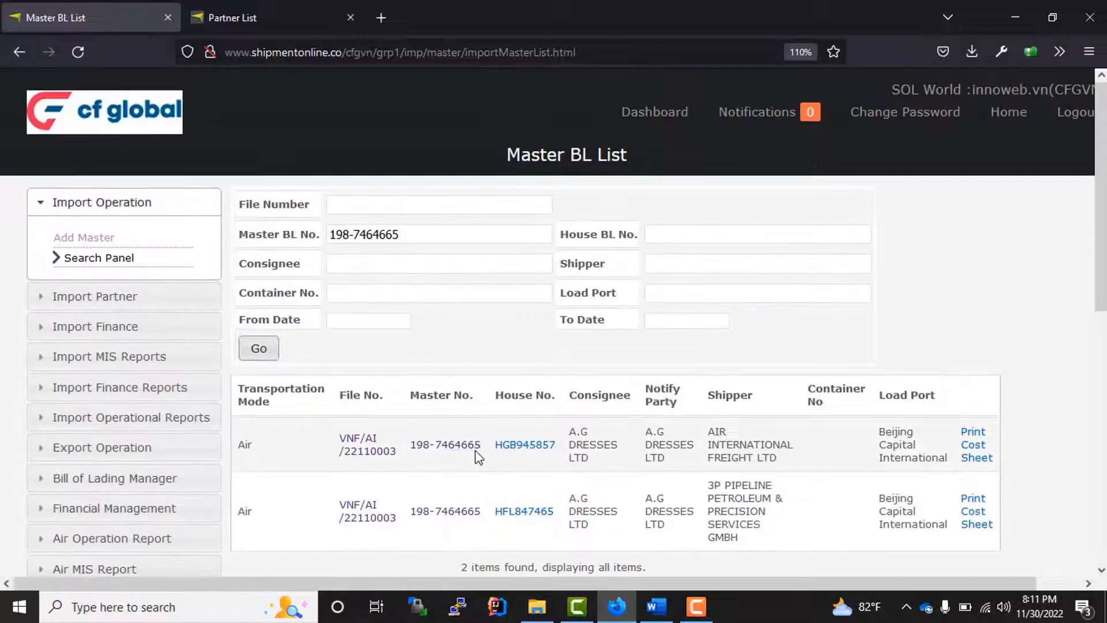
scroll(444, 334, "down", 2)
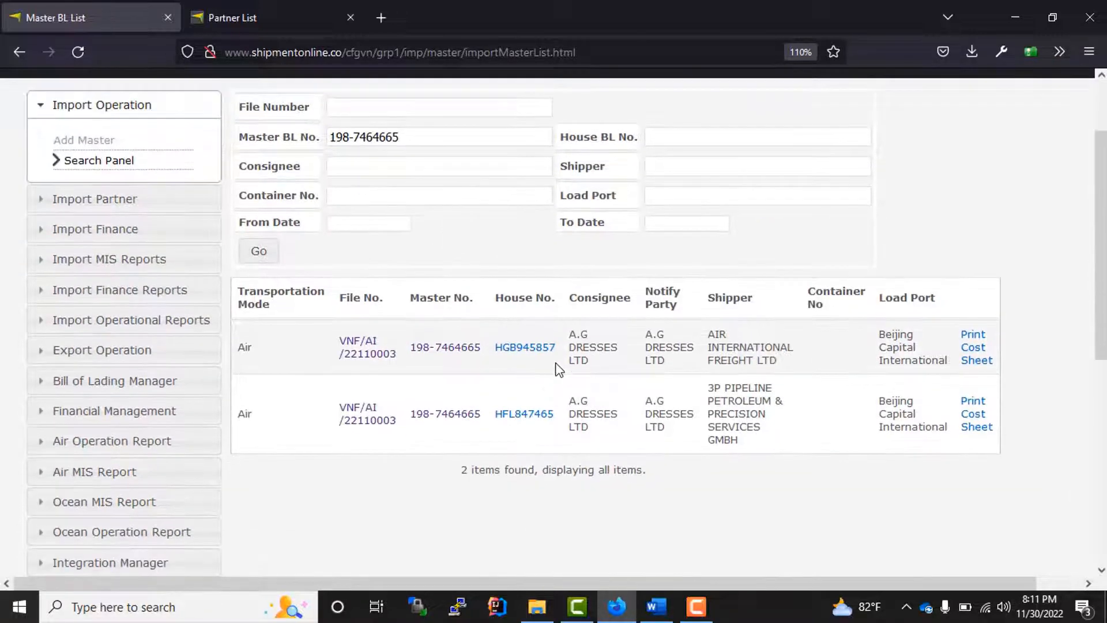
- Copy house HGB945857 into the House BL No. filter, clear the master number, and search again
left_click_drag(557, 350, 484, 362)
left_click(671, 136)
key("ctrl+v")
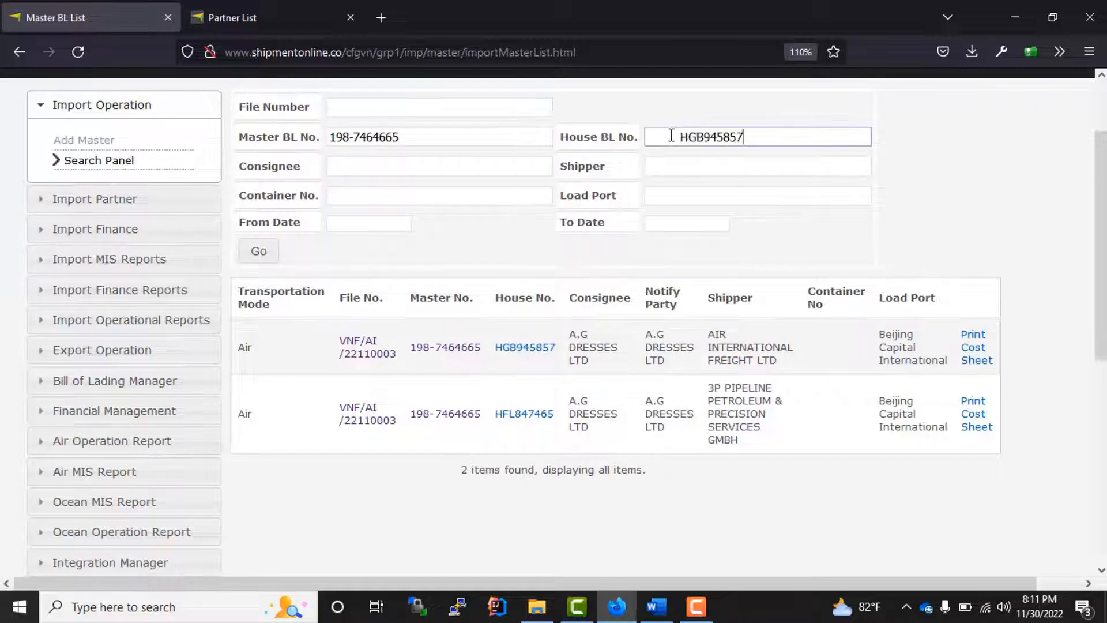
left_click(275, 250)
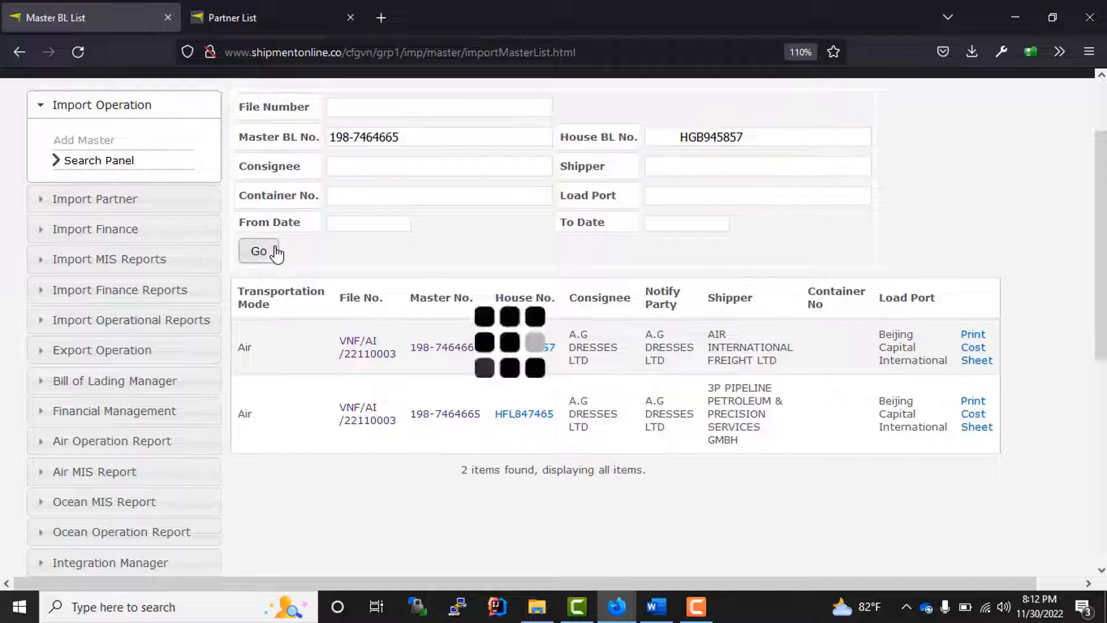
left_click_drag(433, 137, 301, 136)
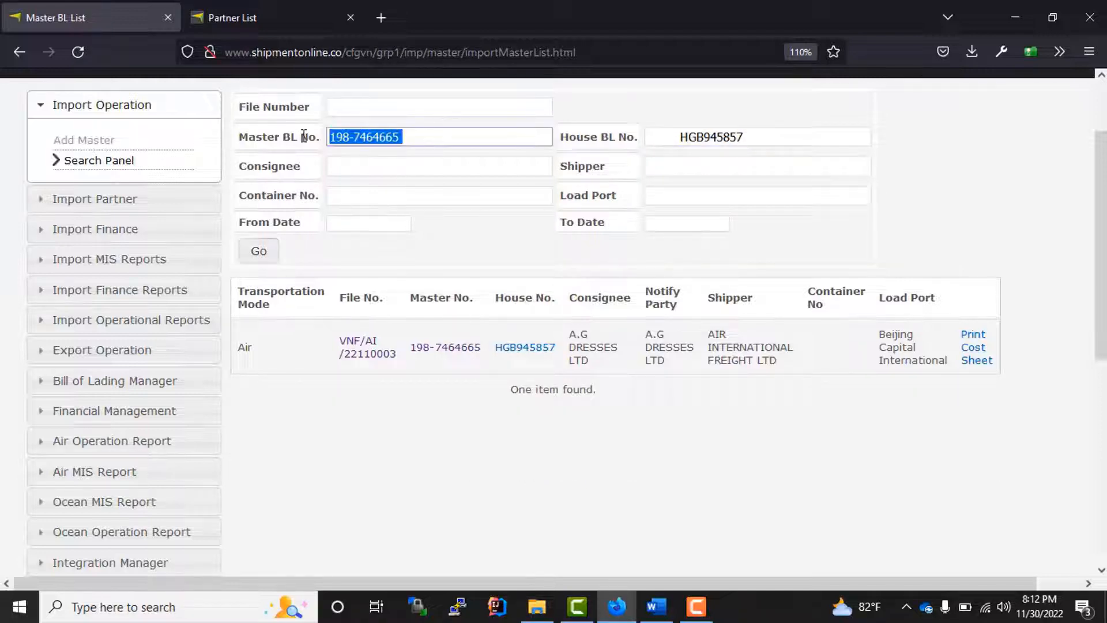
key("BackSpace")
left_click(263, 252)
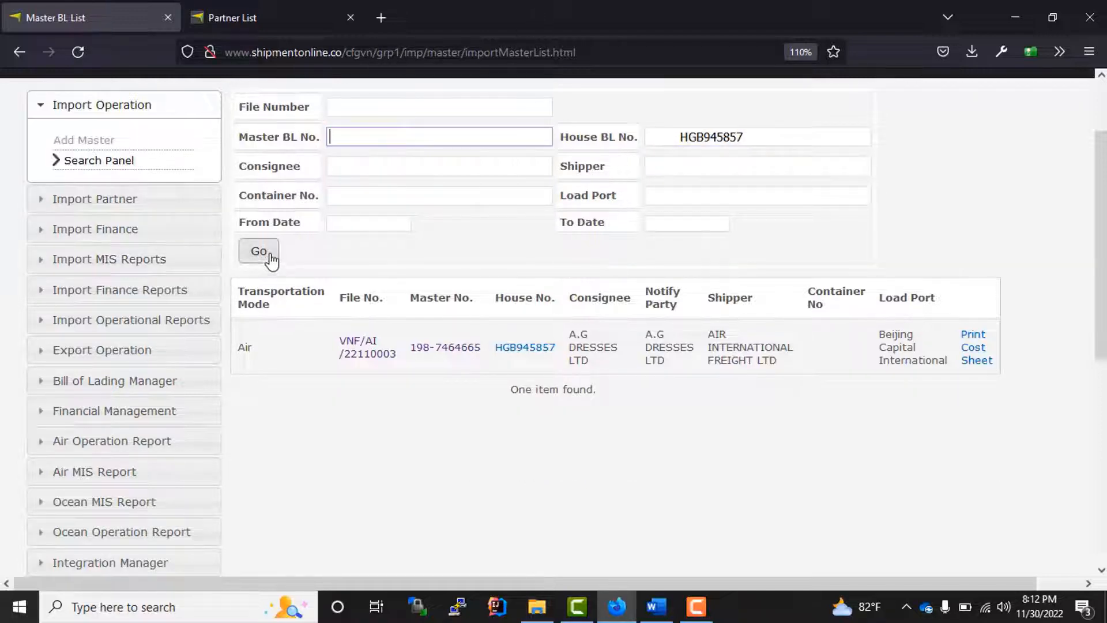
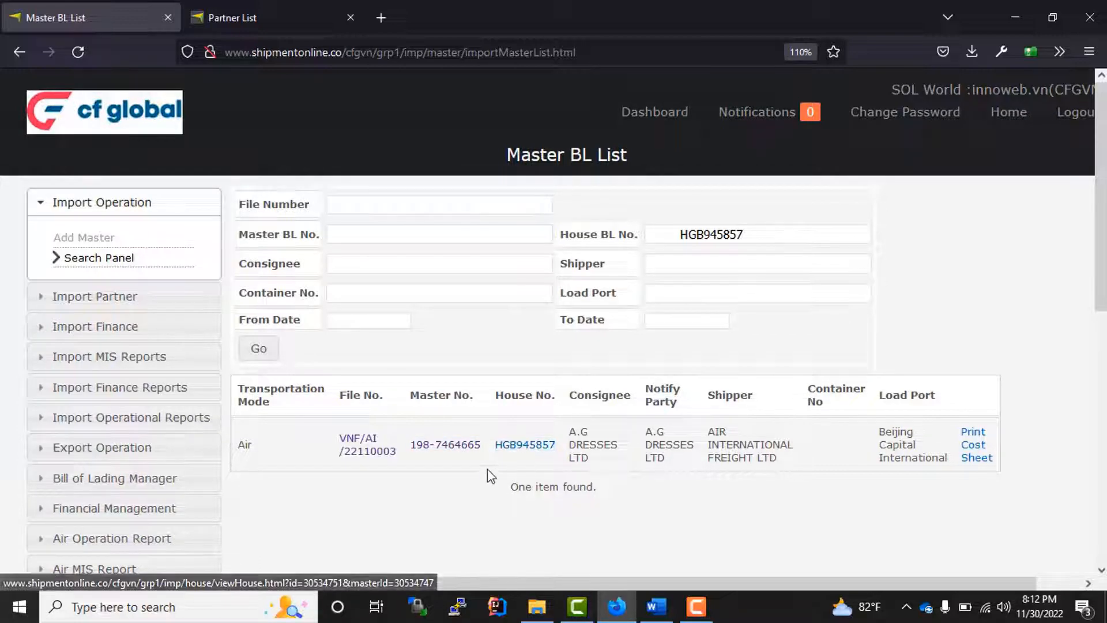
double_click(442, 450)
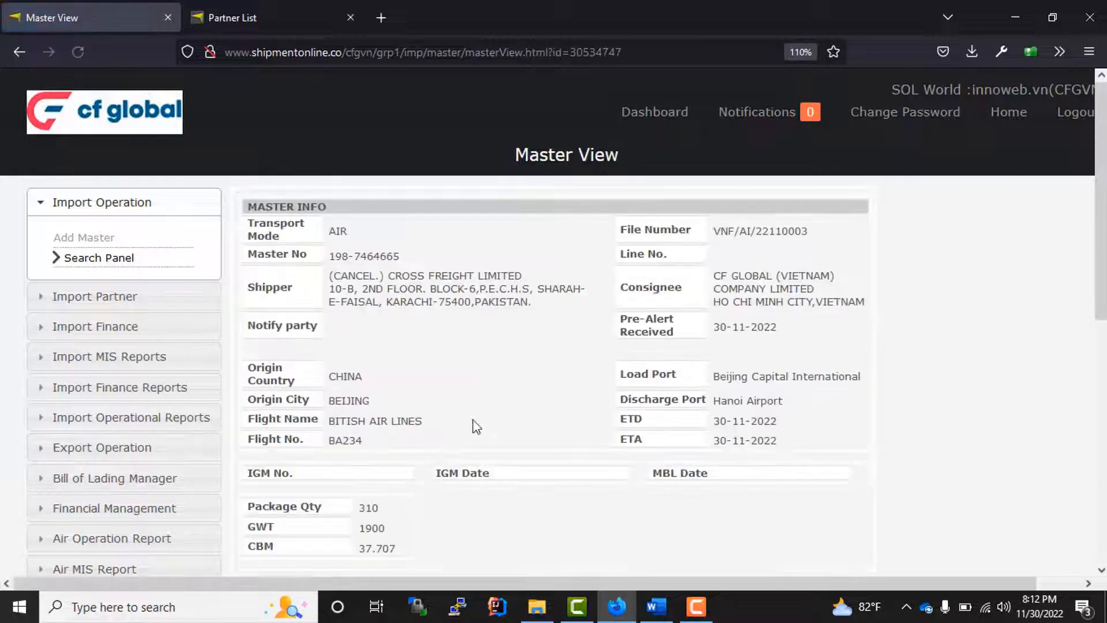
scroll(514, 398, "down", 5)
scroll(517, 400, "up", 5)
scroll(520, 402, "down", 5)
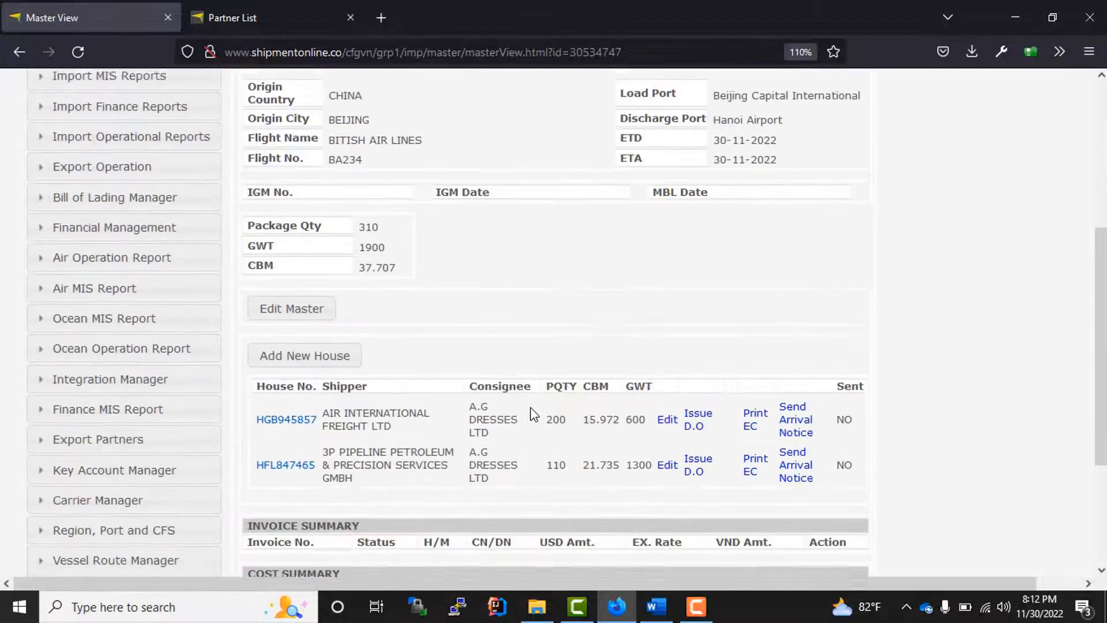
scroll(522, 403, "down", 3)
scroll(525, 409, "up", 5)
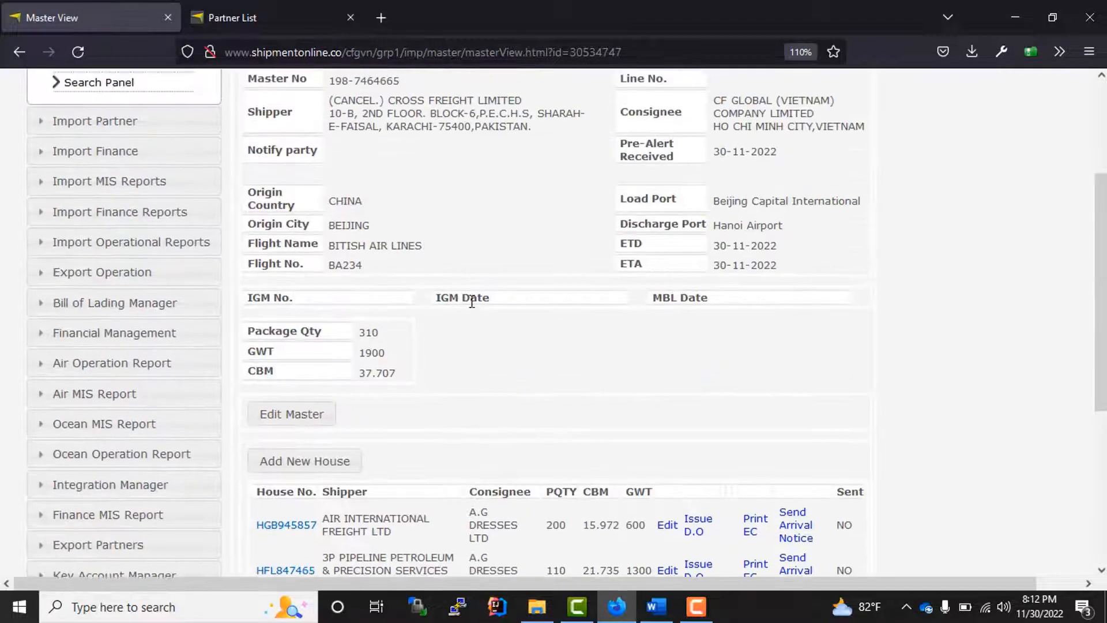
scroll(525, 408, "up", 3)
left_click_drag(224, 242, 735, 524)
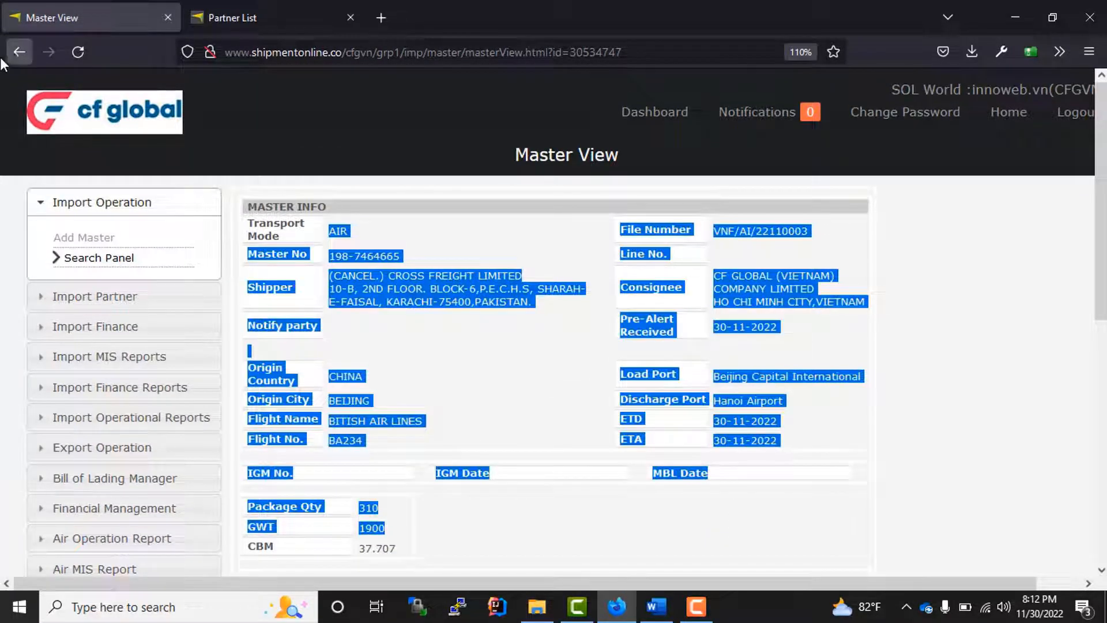
left_click(19, 52)
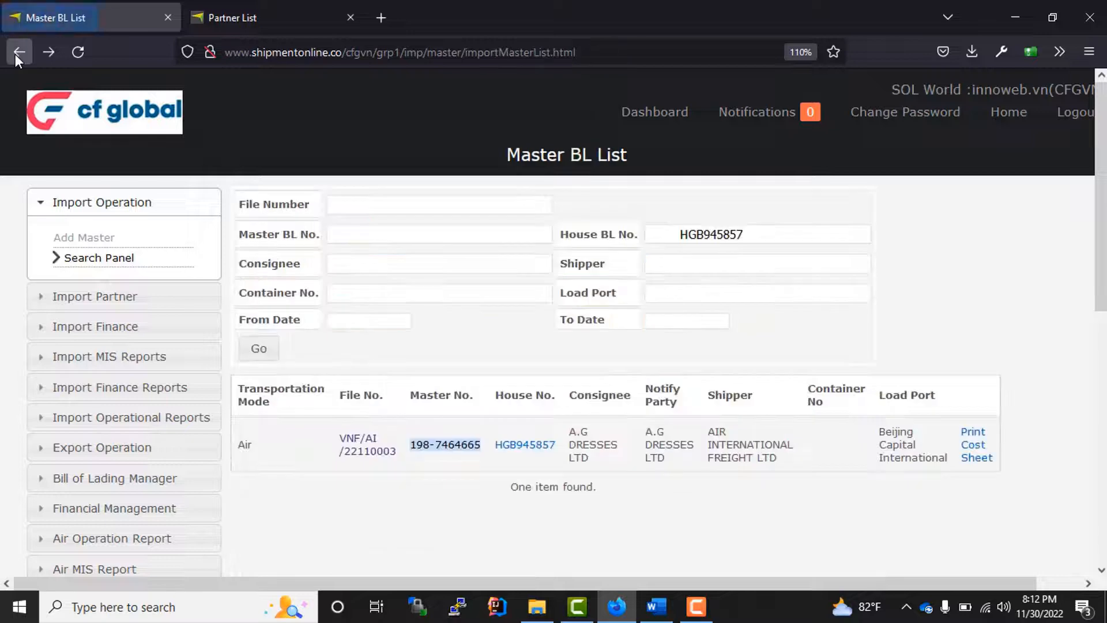
- Review the View House details for HGB945857, then go back to the Master BL search page
left_click(532, 449)
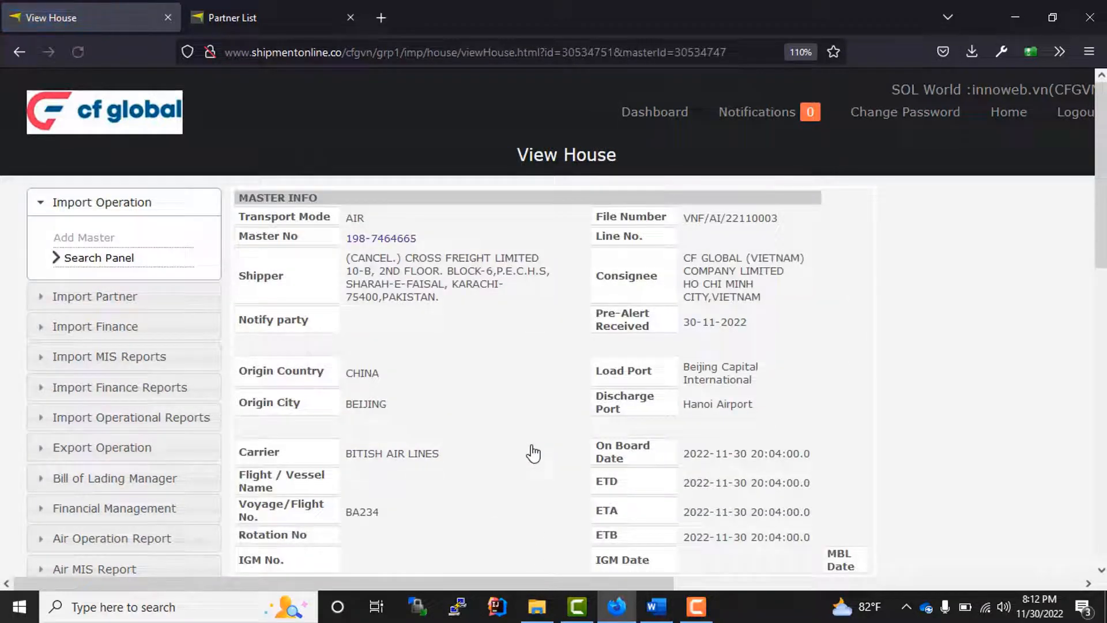
scroll(534, 444, "down", 10)
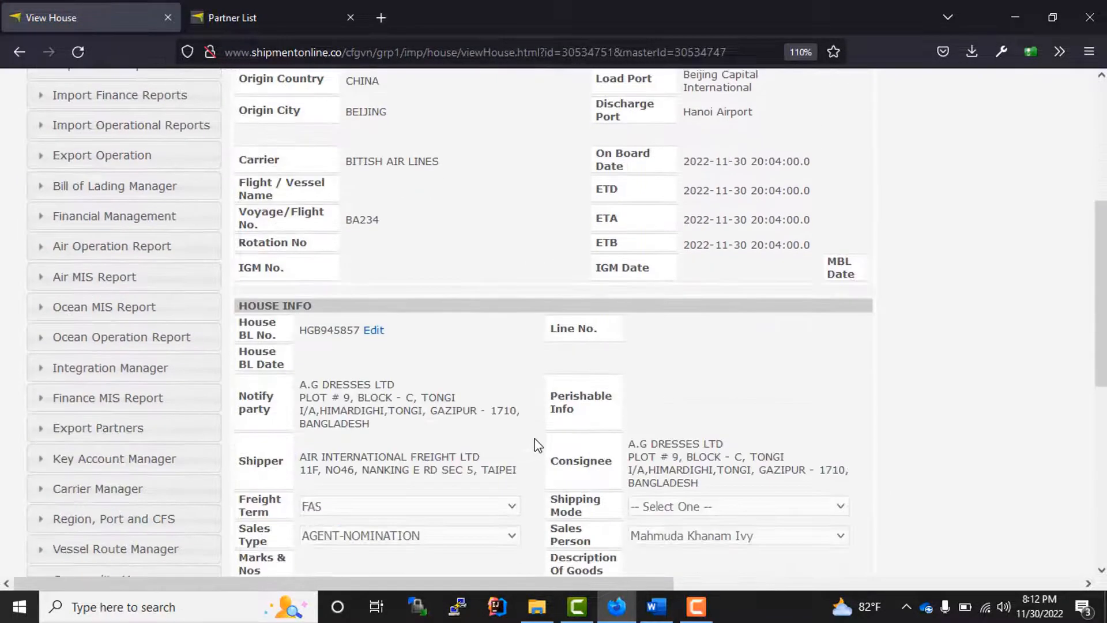
scroll(487, 445, "down", 1)
scroll(495, 447, "up", 15)
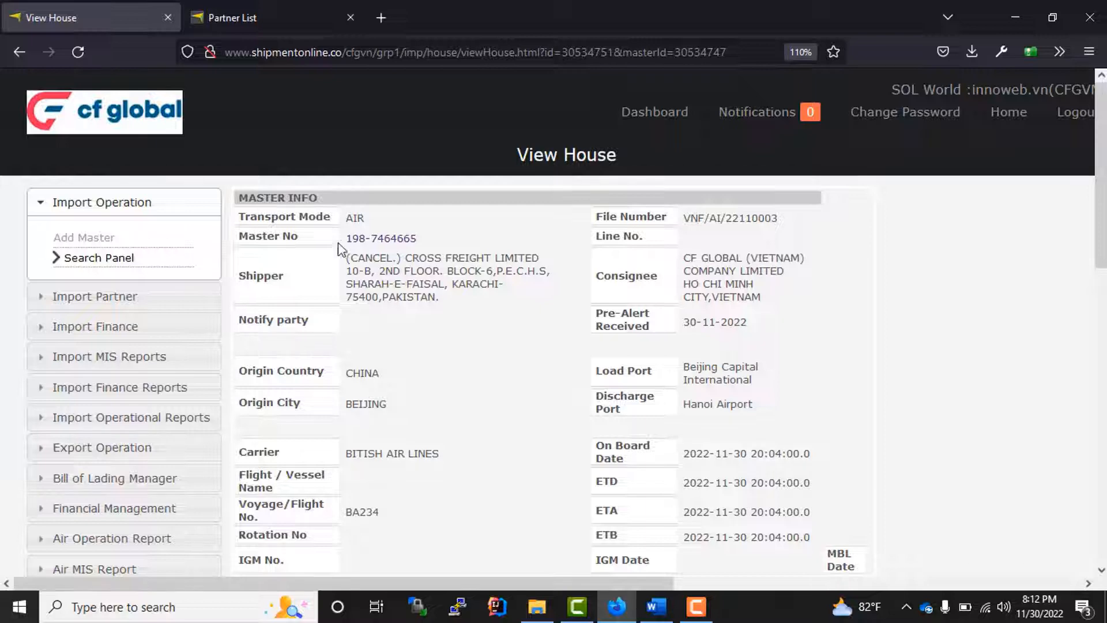
left_click_drag(245, 194, 733, 484)
scroll(500, 315, "down", 3)
scroll(501, 315, "down", 3)
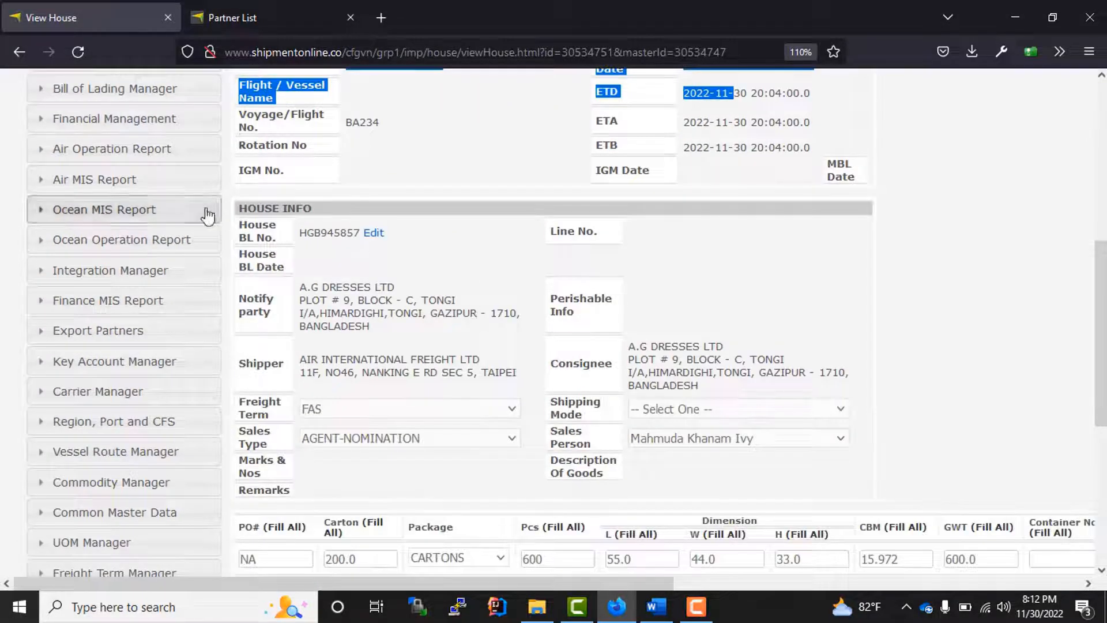
left_click_drag(247, 209, 703, 520)
scroll(825, 487, "down", 5)
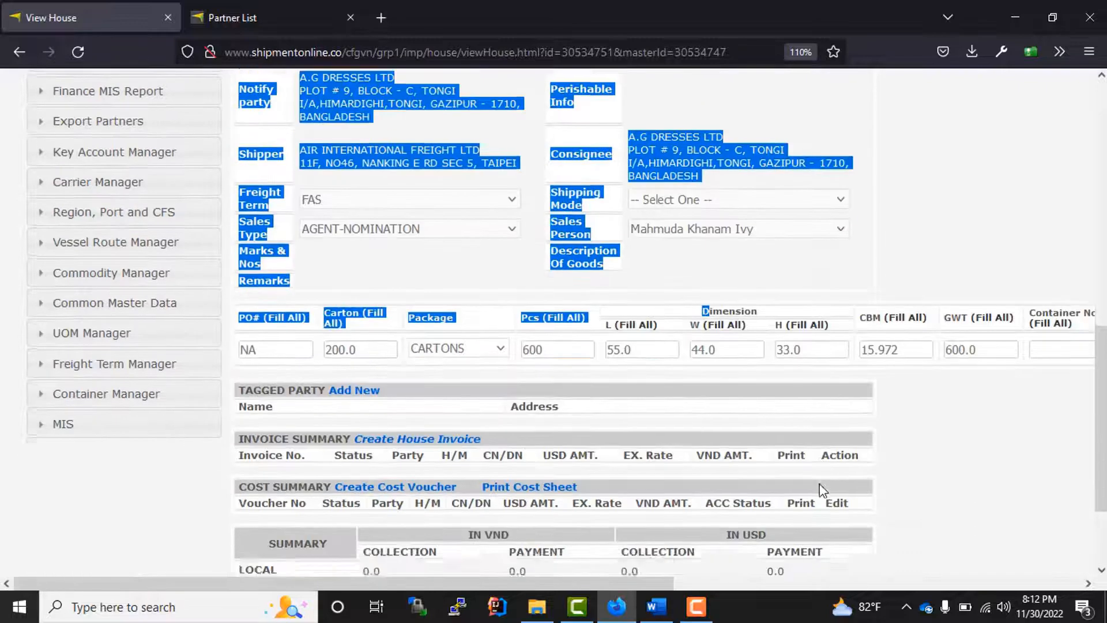
scroll(825, 485, "up", 9)
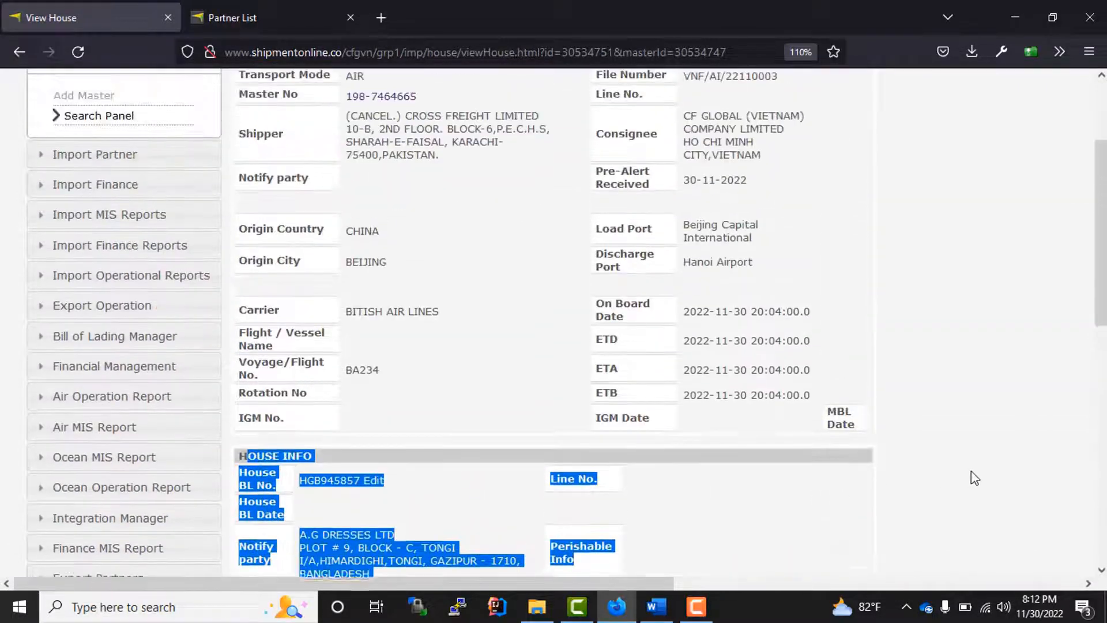
left_click(969, 474)
scroll(715, 432, "up", 3)
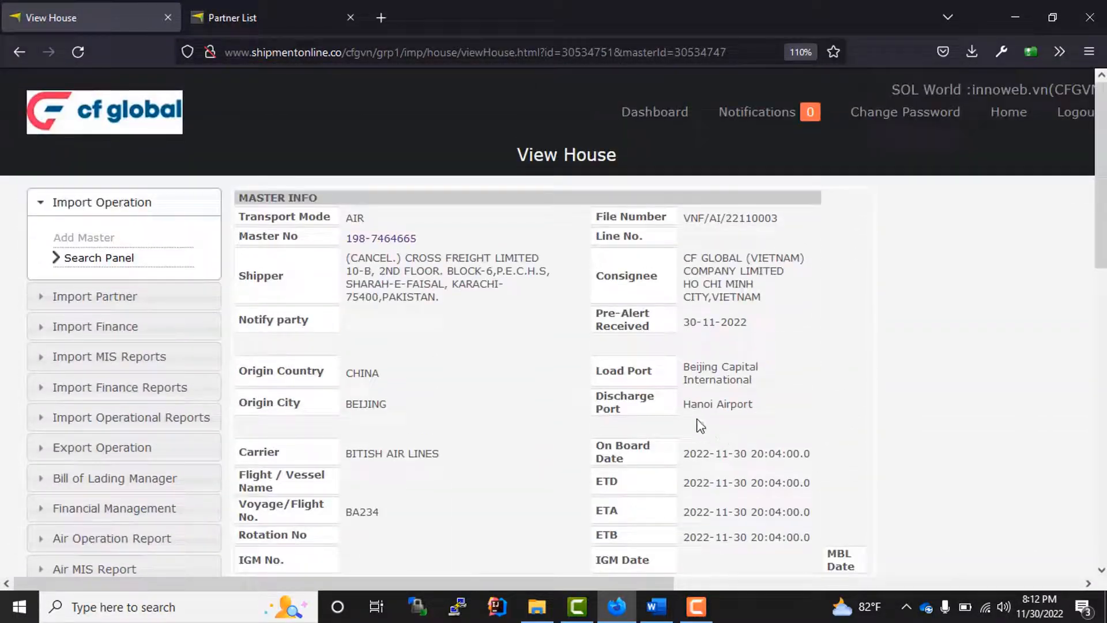
left_click(115, 267)
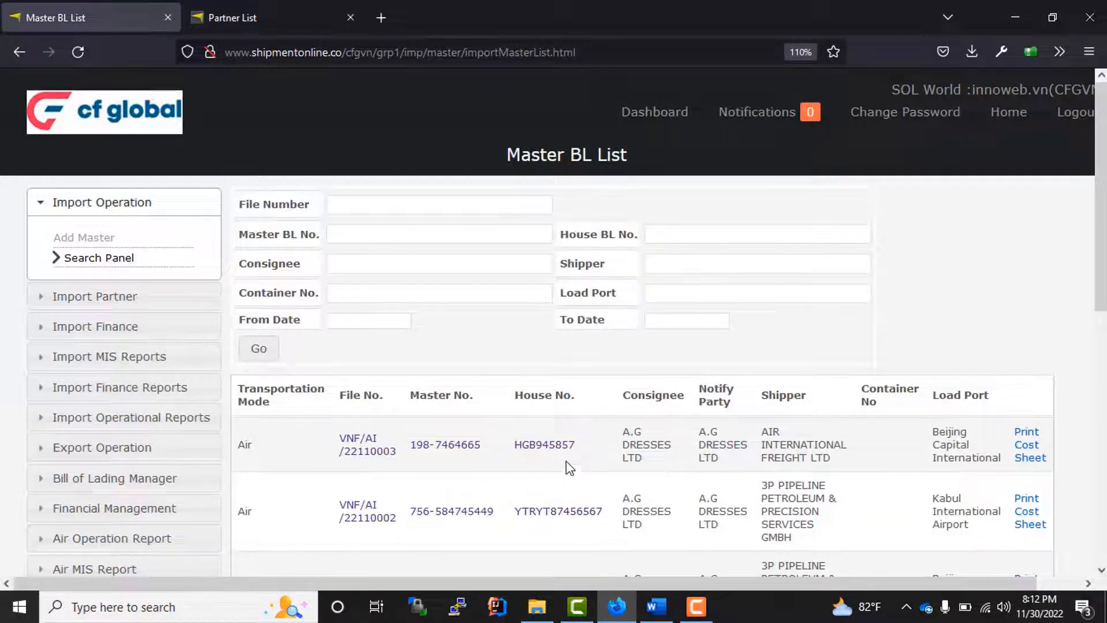
- Search the Master BL List with HGB945857 pasted into House BL No
scroll(577, 452, "down", 3)
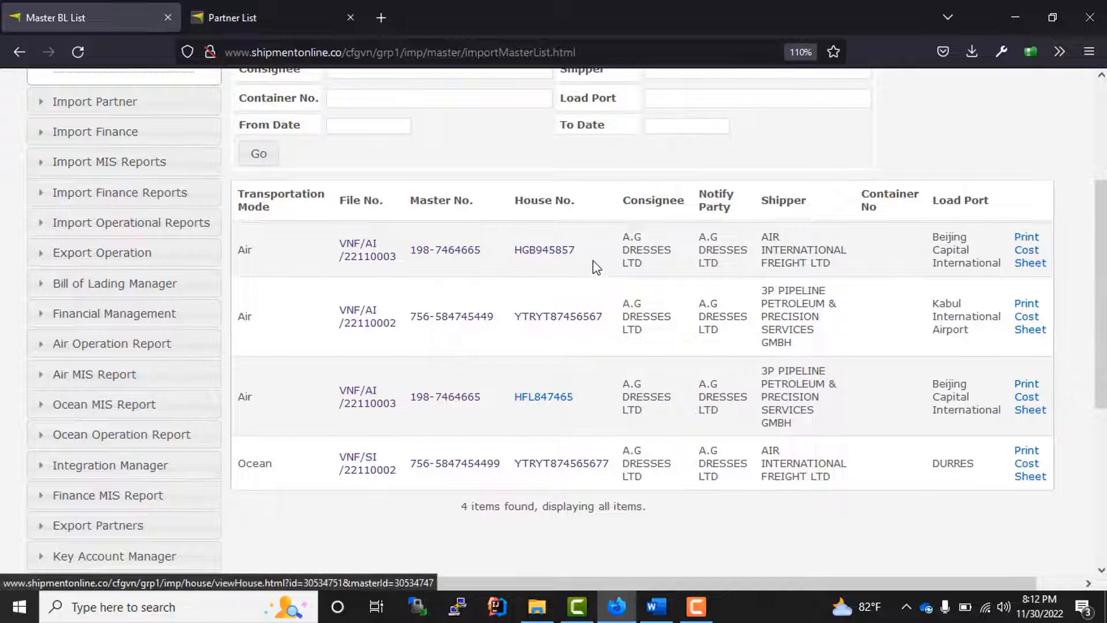
left_click_drag(582, 256, 509, 256)
key("ctrl+c")
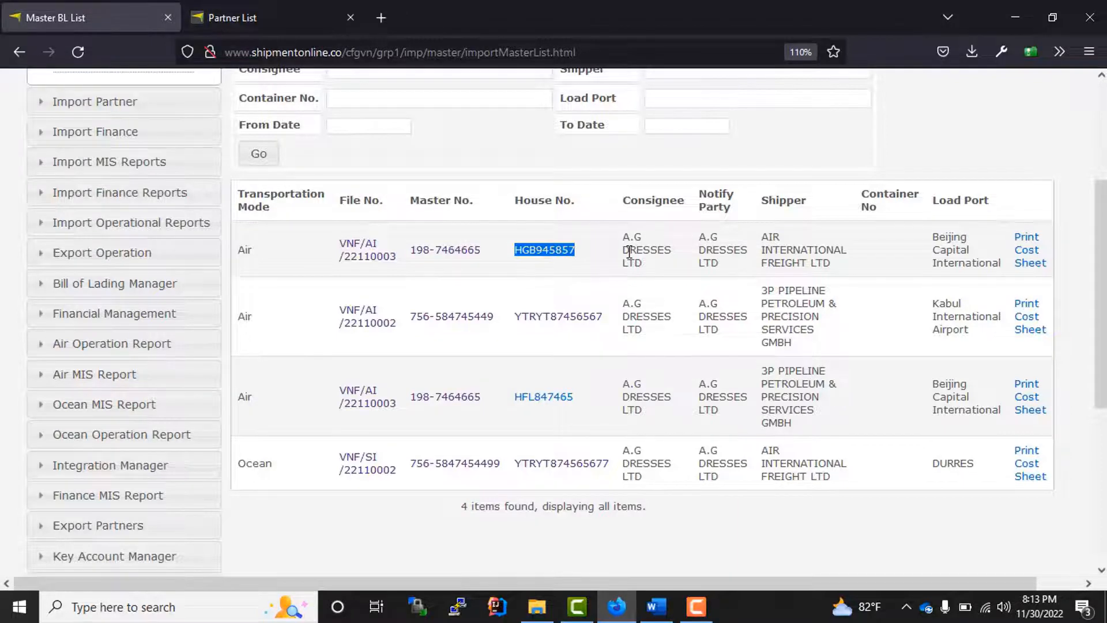
scroll(628, 251, "up", 3)
left_click(678, 241)
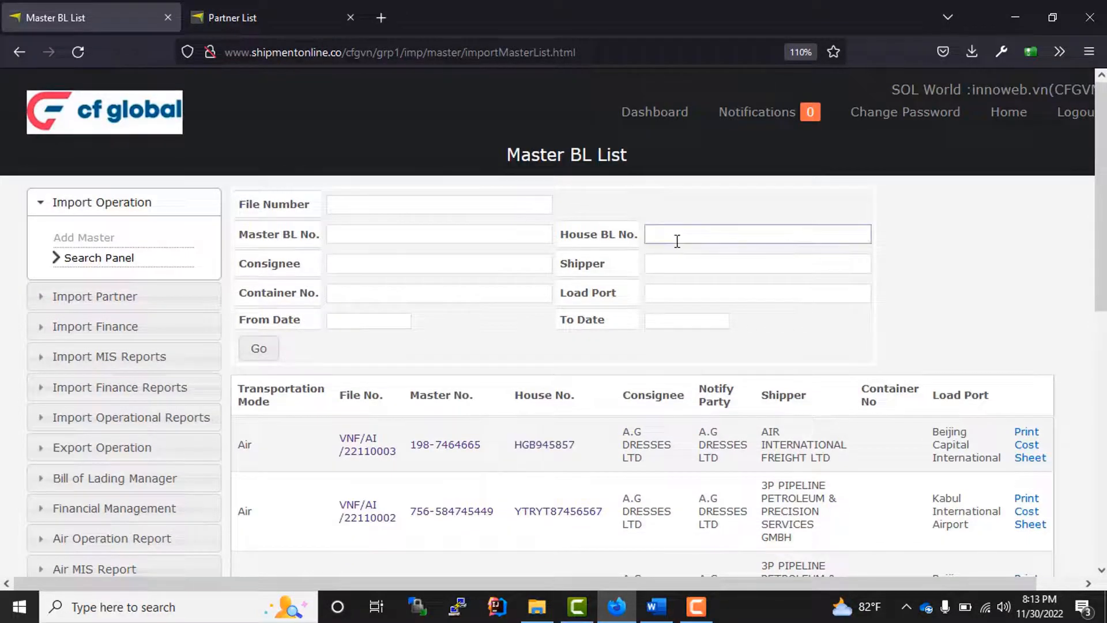
key("ctrl+v")
left_click_drag(719, 230, 631, 236)
left_click(259, 348)
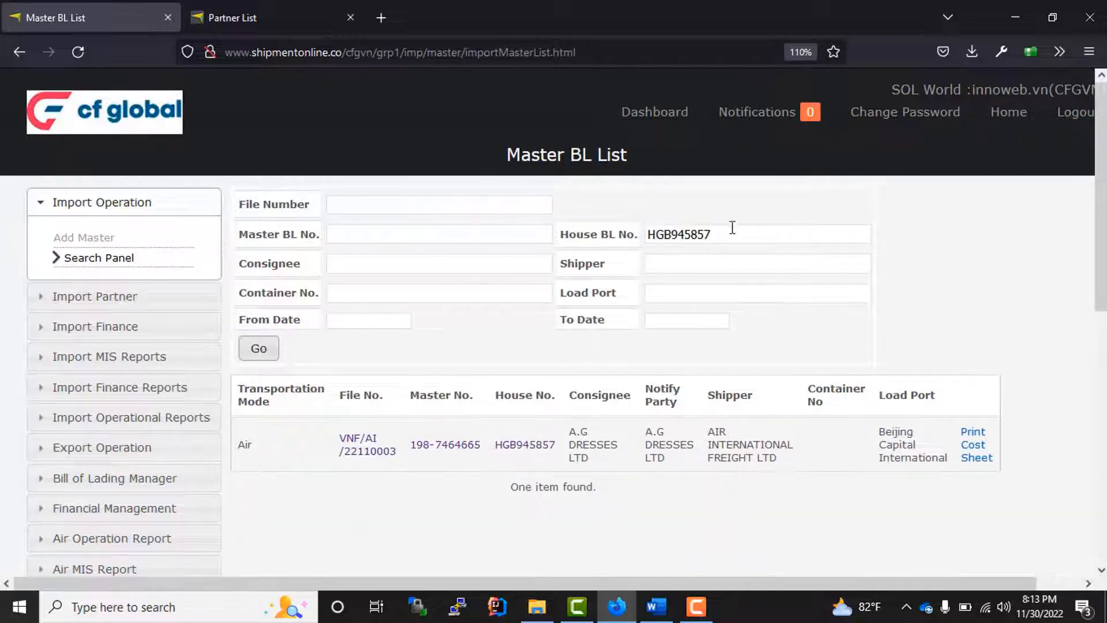
- Open house HGB945857, note where invoices and cost vouchers are created, and start a house invoice
left_click(535, 445)
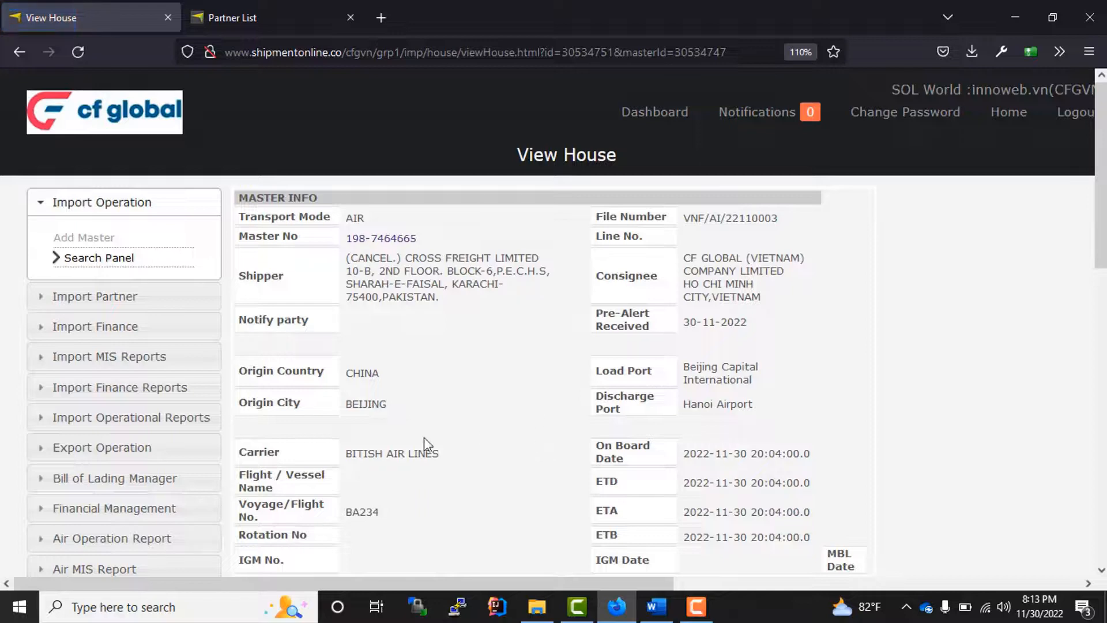
scroll(448, 423, "down", 15)
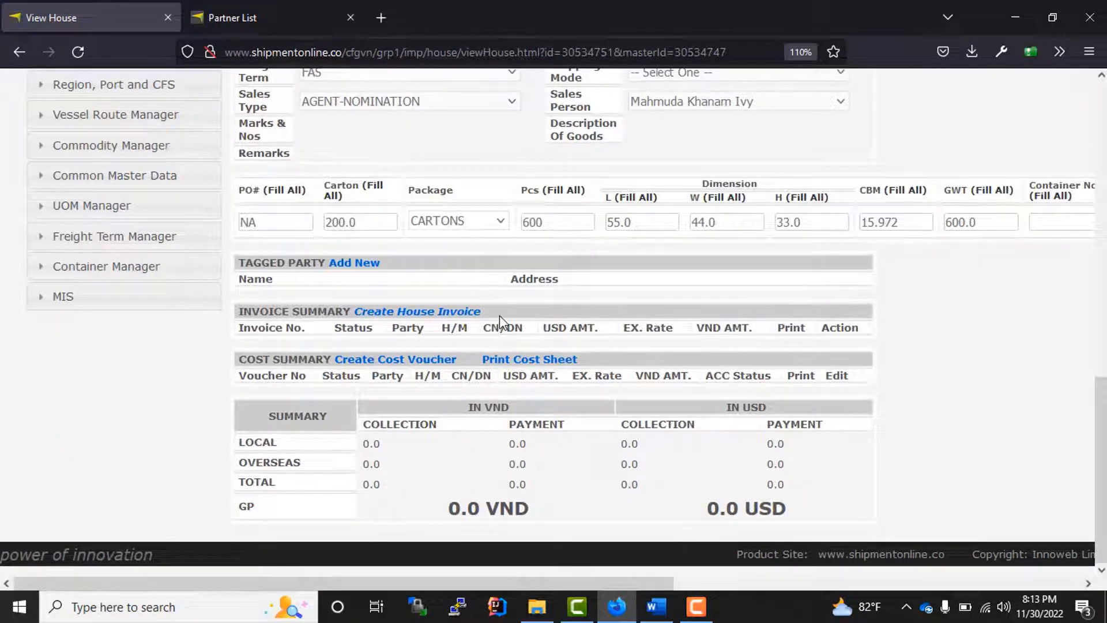
left_click_drag(499, 316, 354, 304)
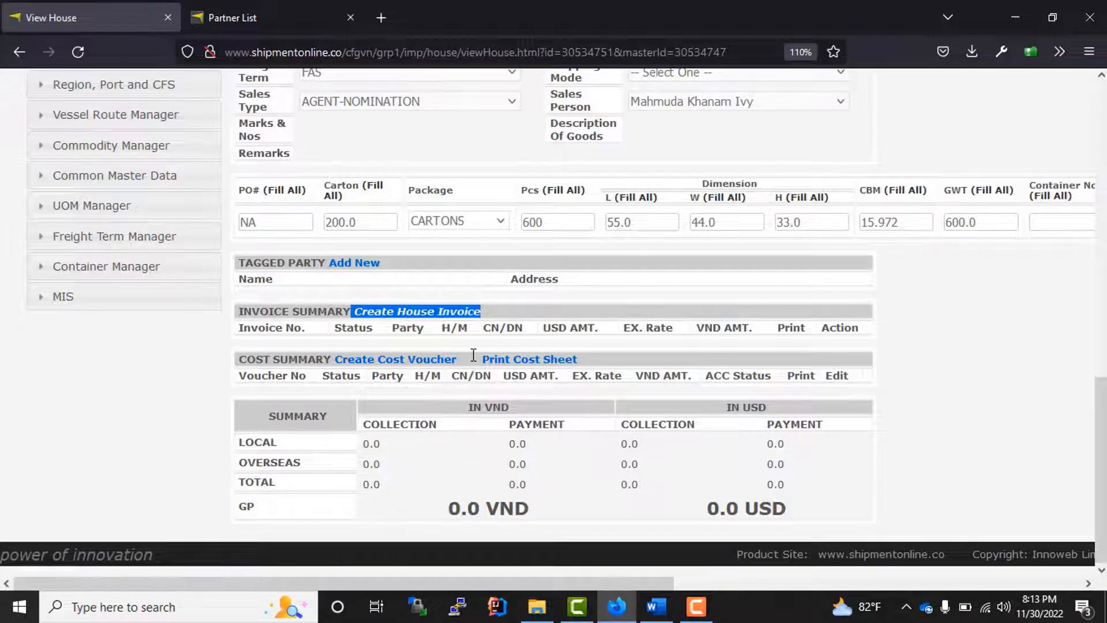
left_click_drag(467, 360, 332, 353)
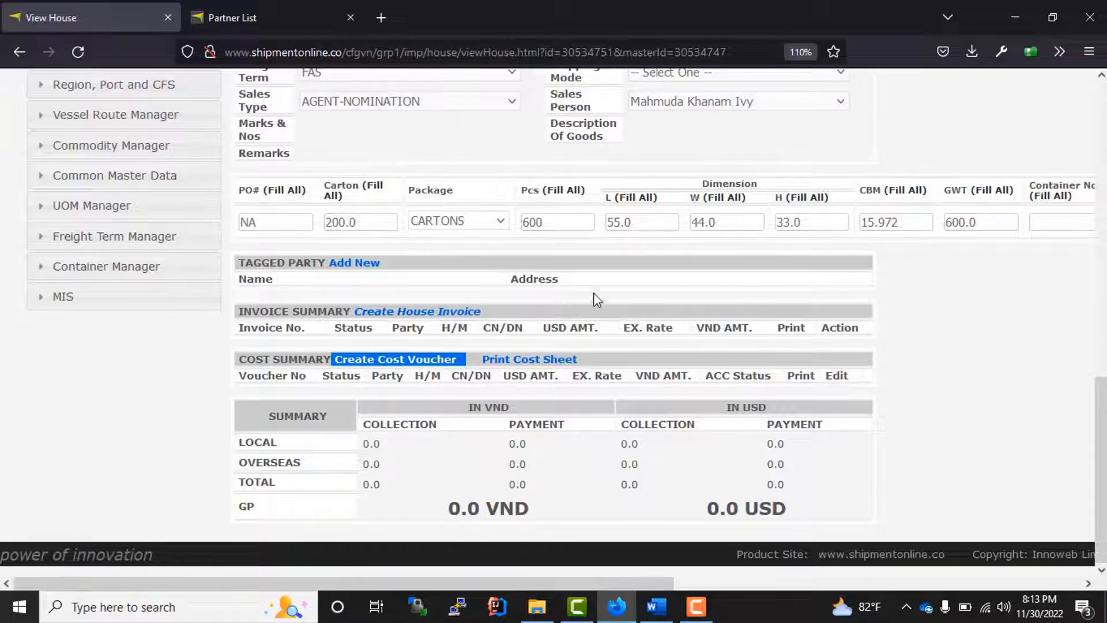
left_click(582, 303)
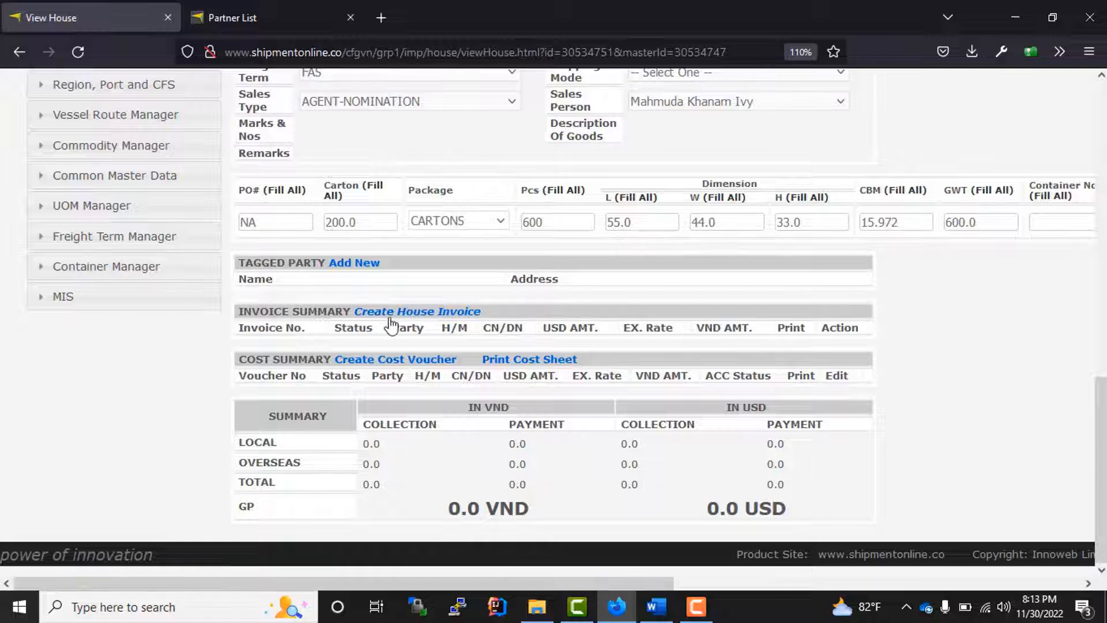
left_click(430, 311)
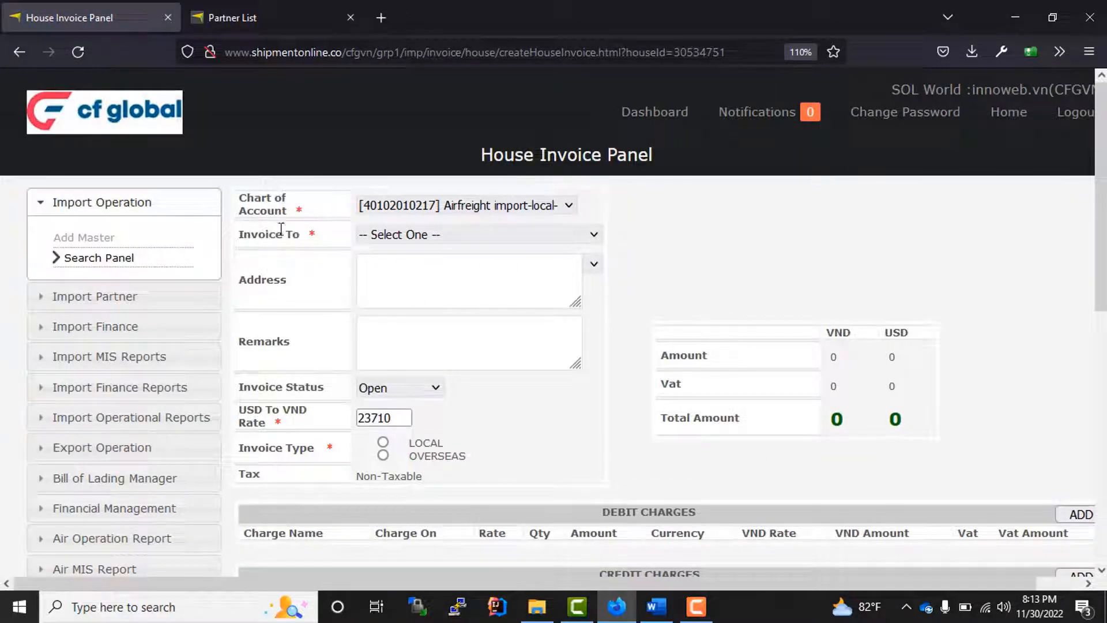
left_click(454, 205)
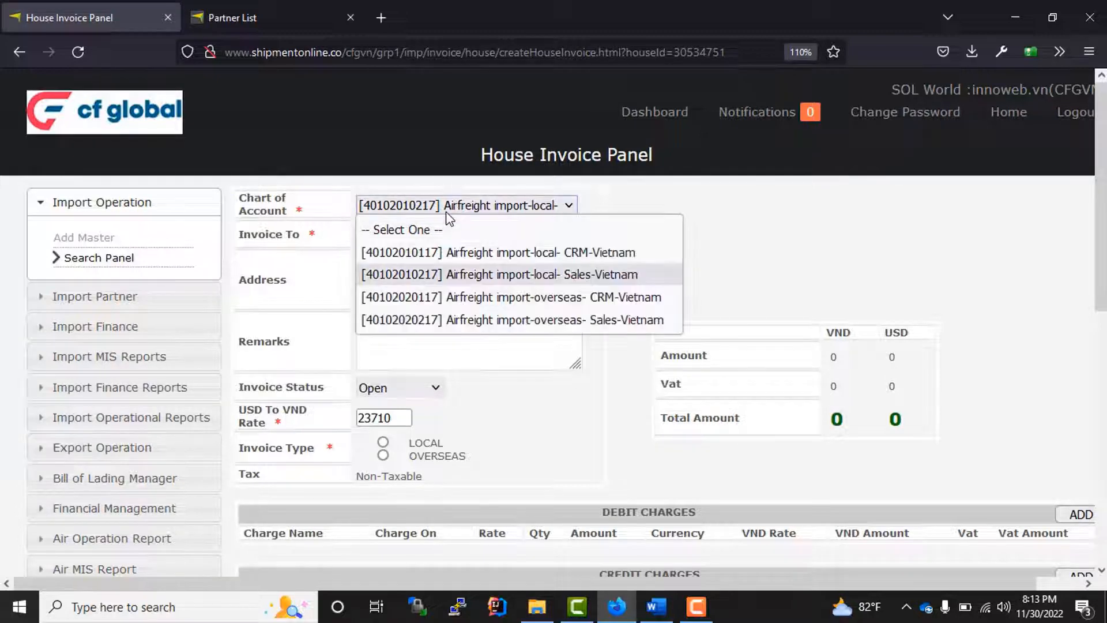
left_click(456, 206)
left_click(458, 207)
left_click(361, 215)
left_click_drag(247, 198, 298, 225)
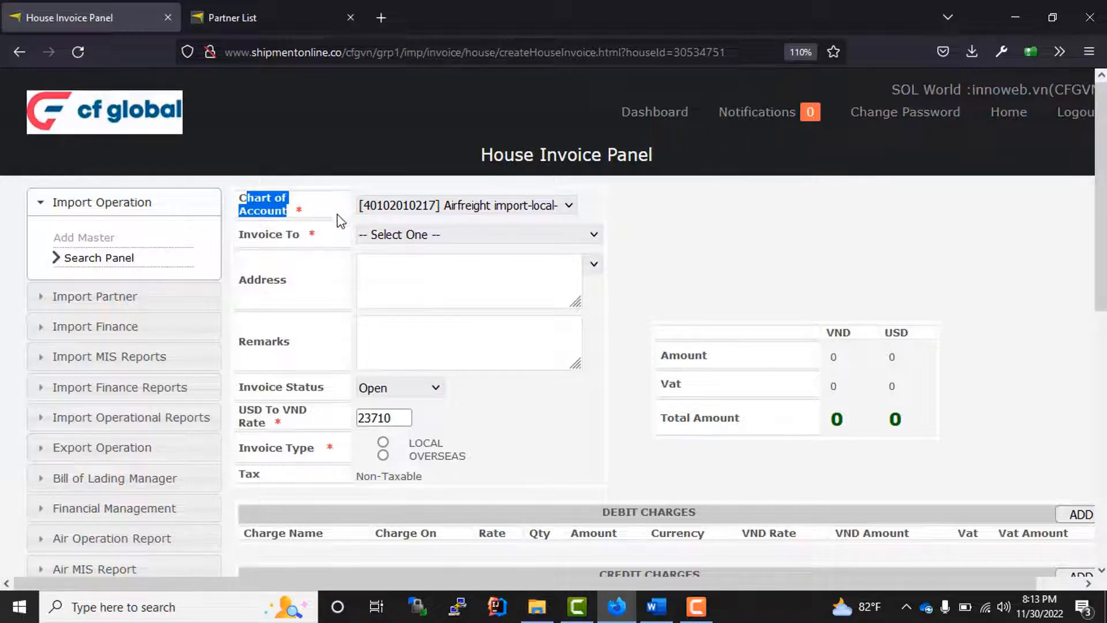
left_click(297, 254)
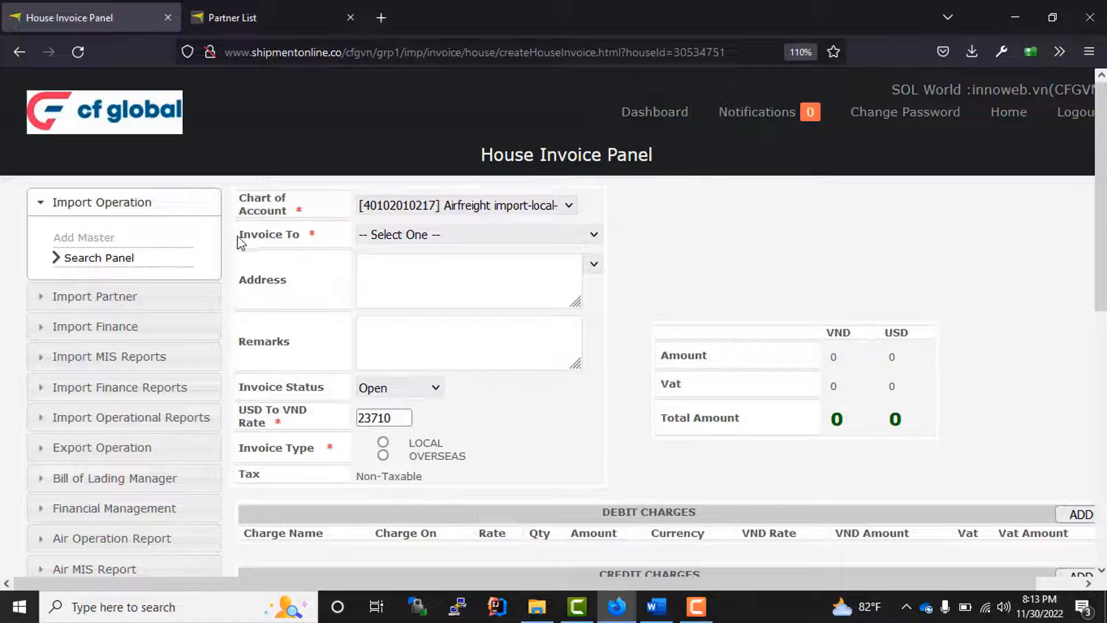
left_click_drag(241, 242, 341, 245)
- Invoice A.G DRESSES LTD, using the consignee's saved Tongi address
left_click(430, 238)
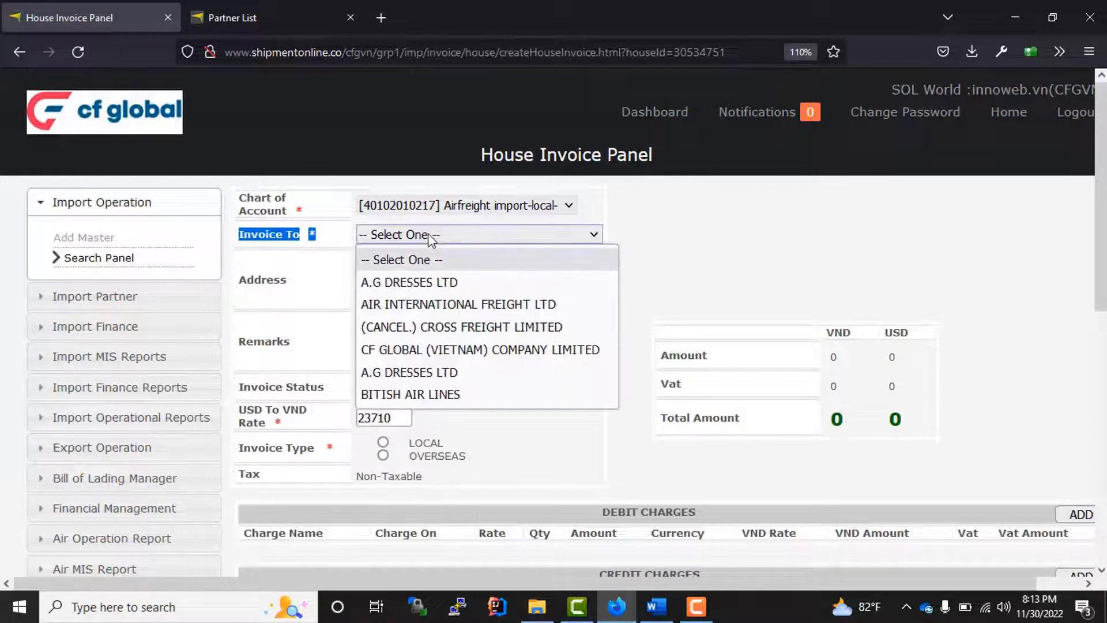
left_click(432, 285)
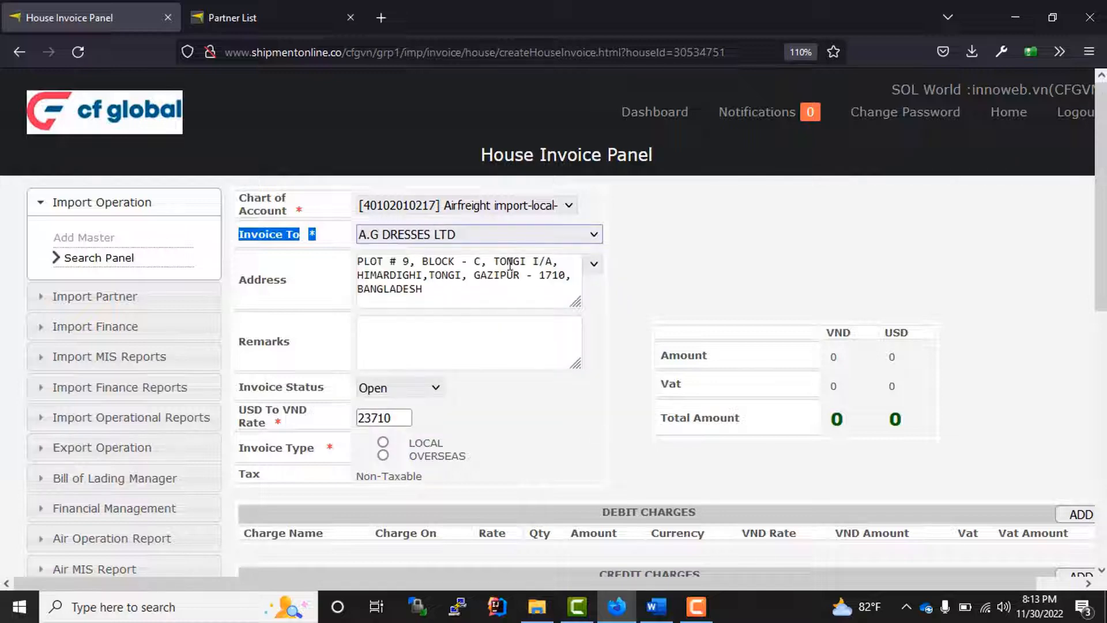
scroll(512, 334, "down", 3)
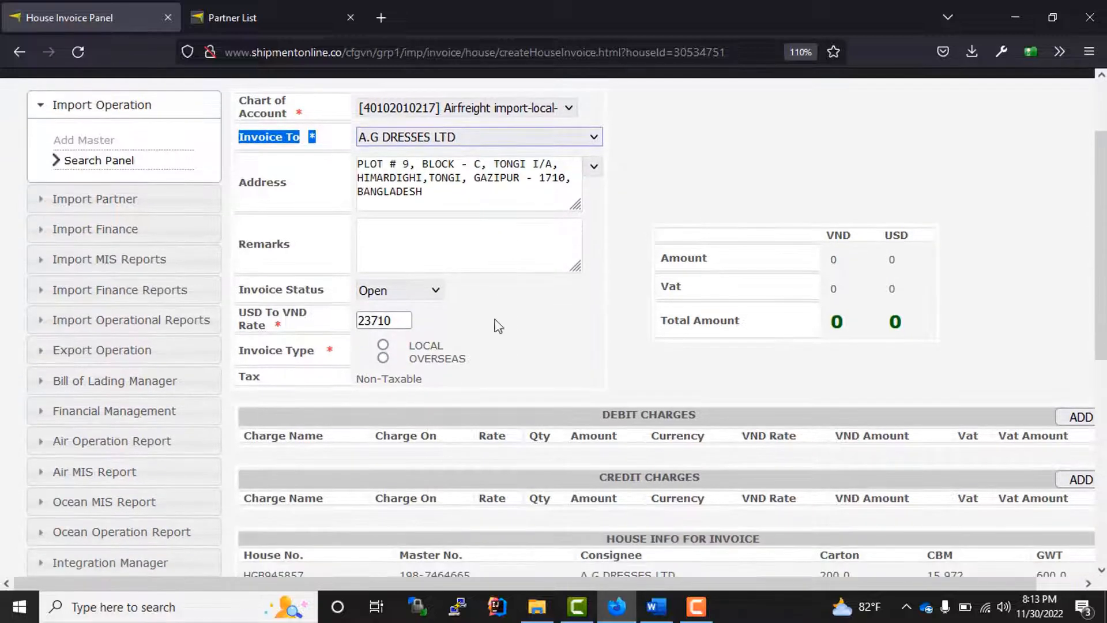
left_click(472, 241)
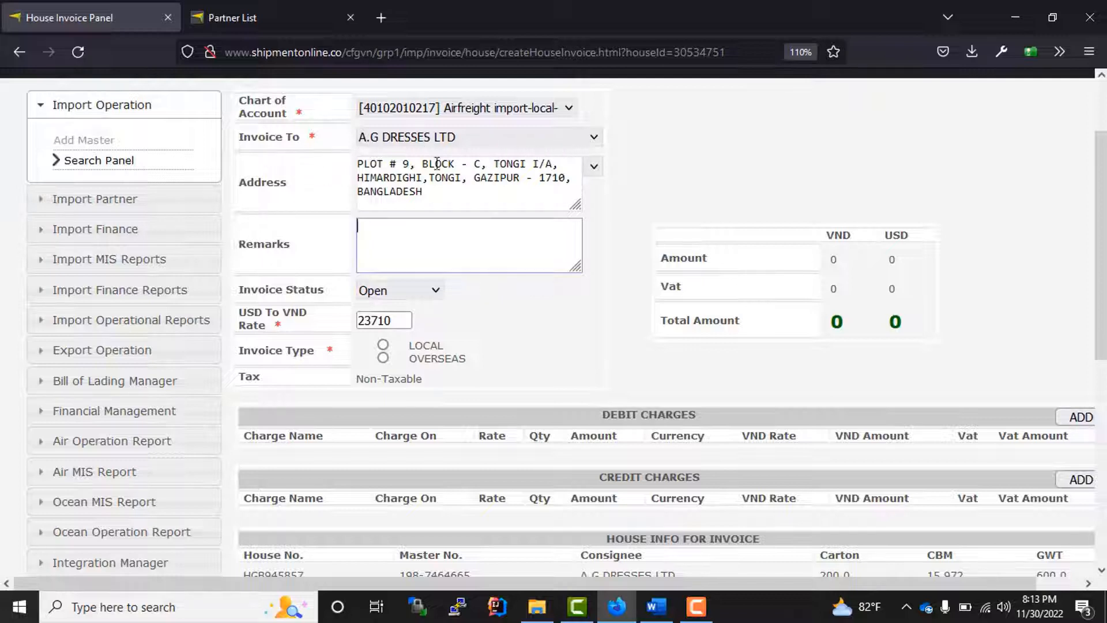
left_click(594, 168)
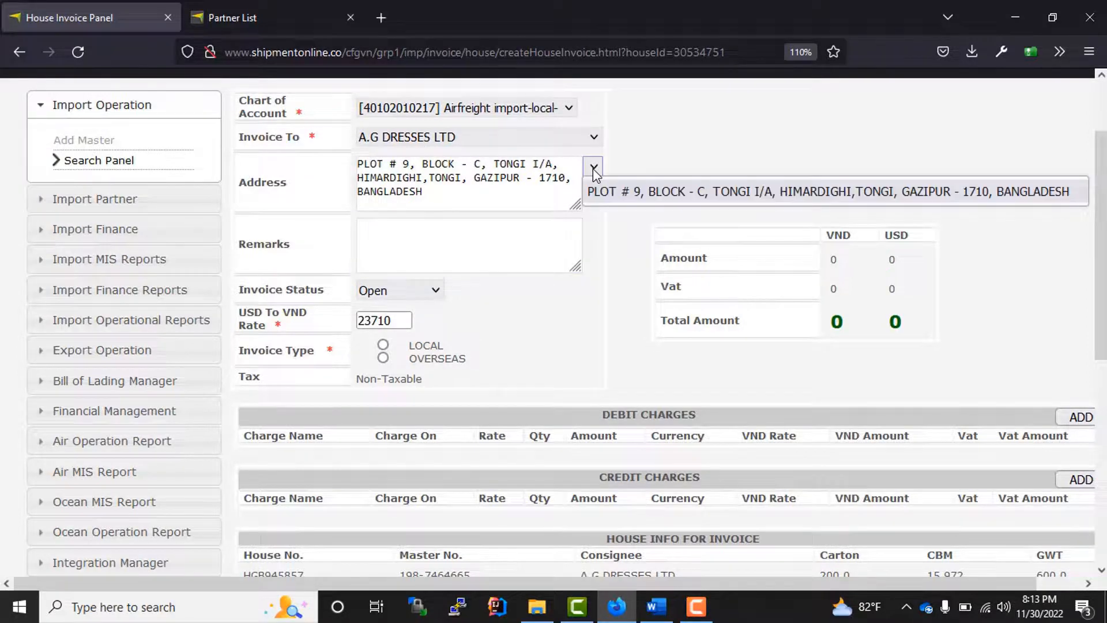
left_click(595, 168)
left_click(594, 168)
left_click(484, 145)
left_click(483, 145)
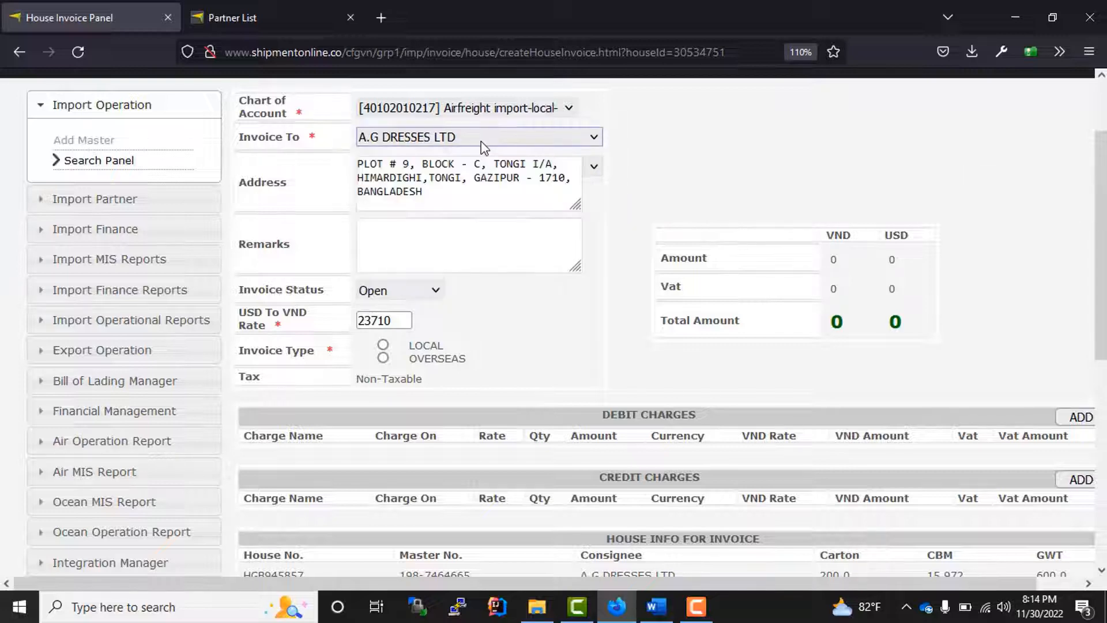
left_click(594, 168)
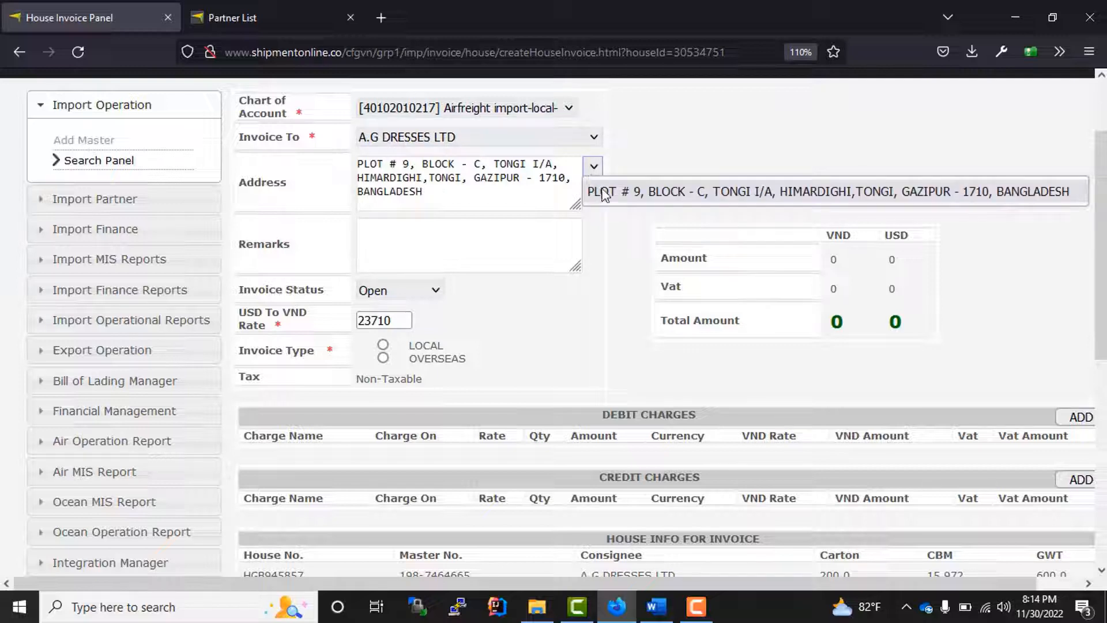
left_click(634, 200)
left_click_drag(435, 195, 355, 168)
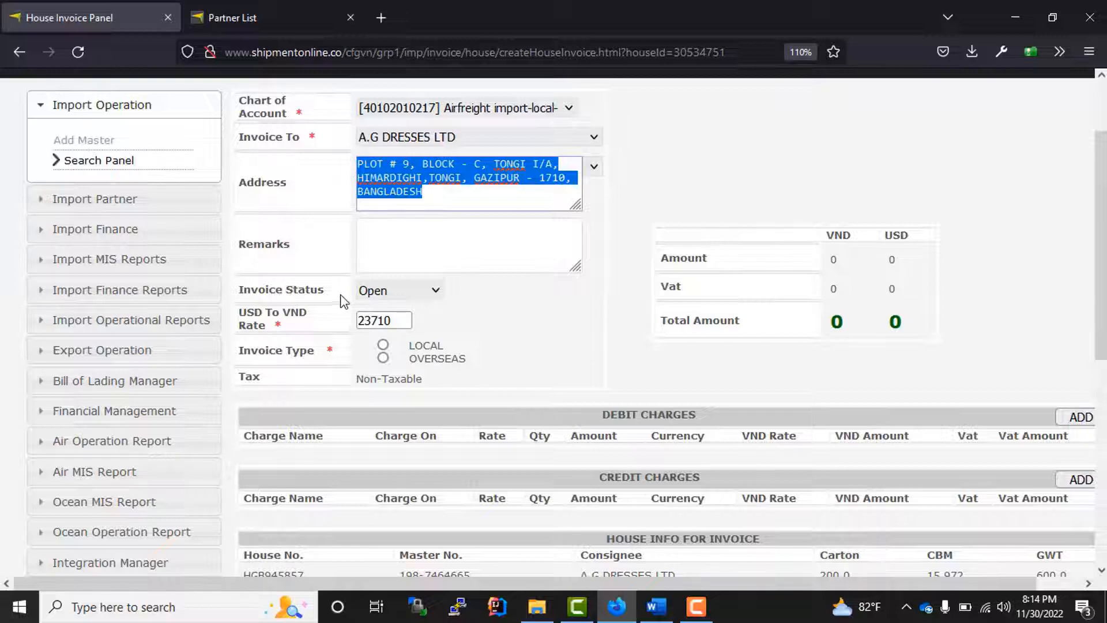
- Leave the invoice status at Open
left_click(479, 251)
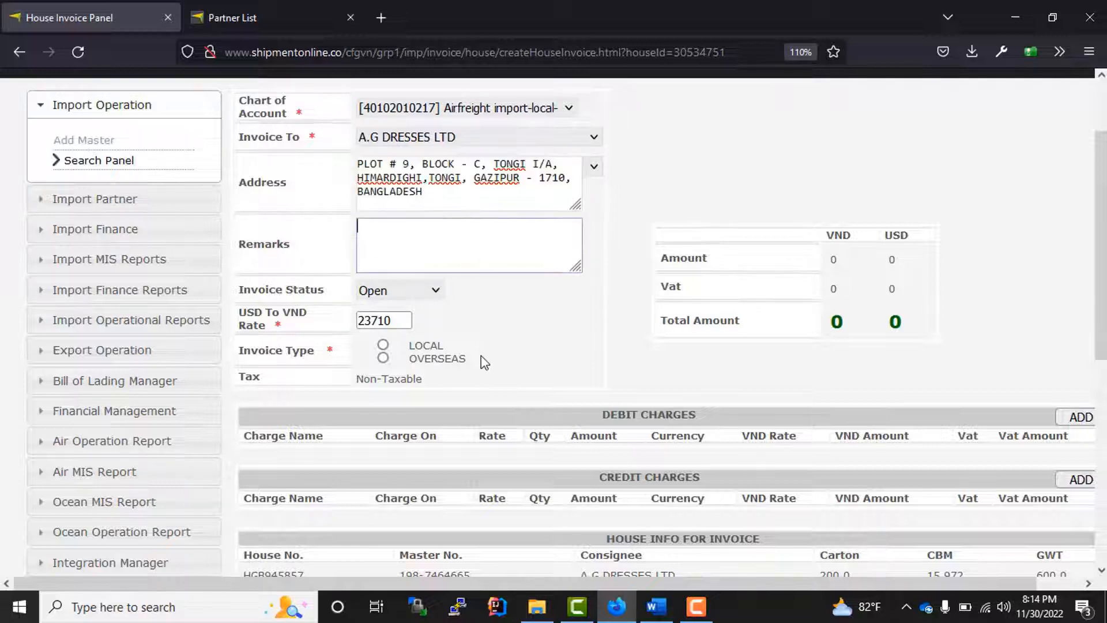
left_click(435, 295)
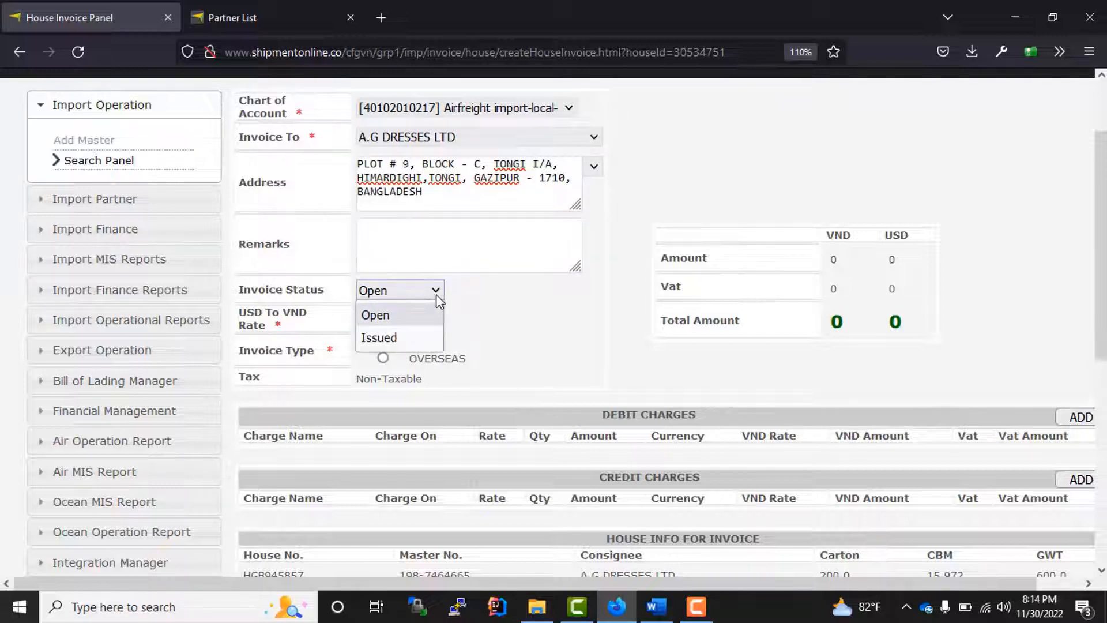
left_click(435, 294)
left_click(435, 295)
left_click(437, 294)
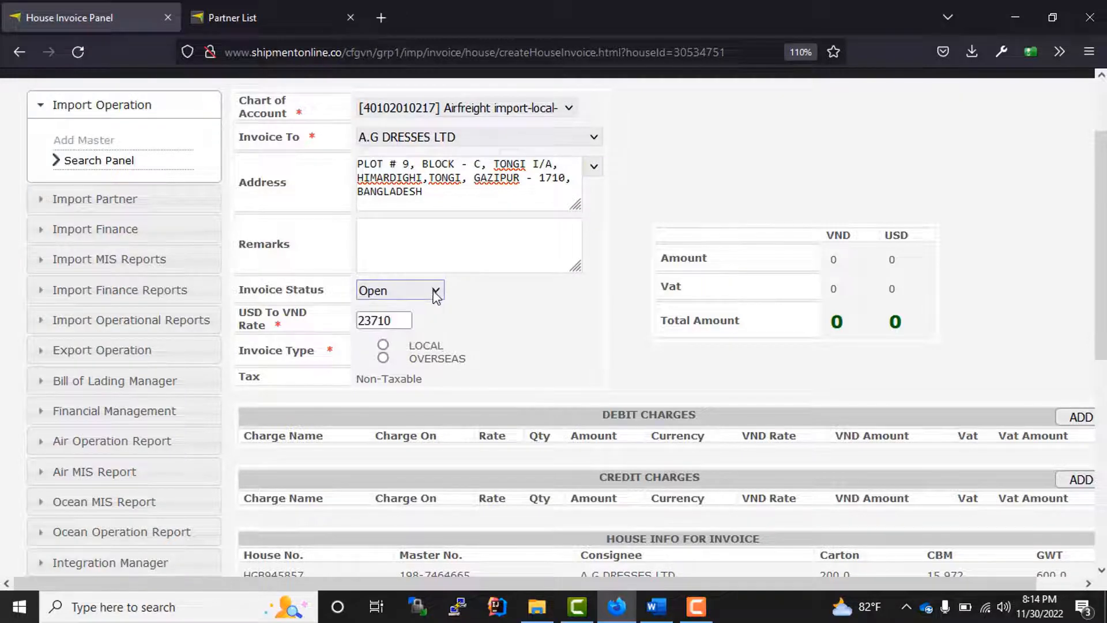
left_click(435, 293)
left_click(436, 291)
scroll(646, 390, "down", 3)
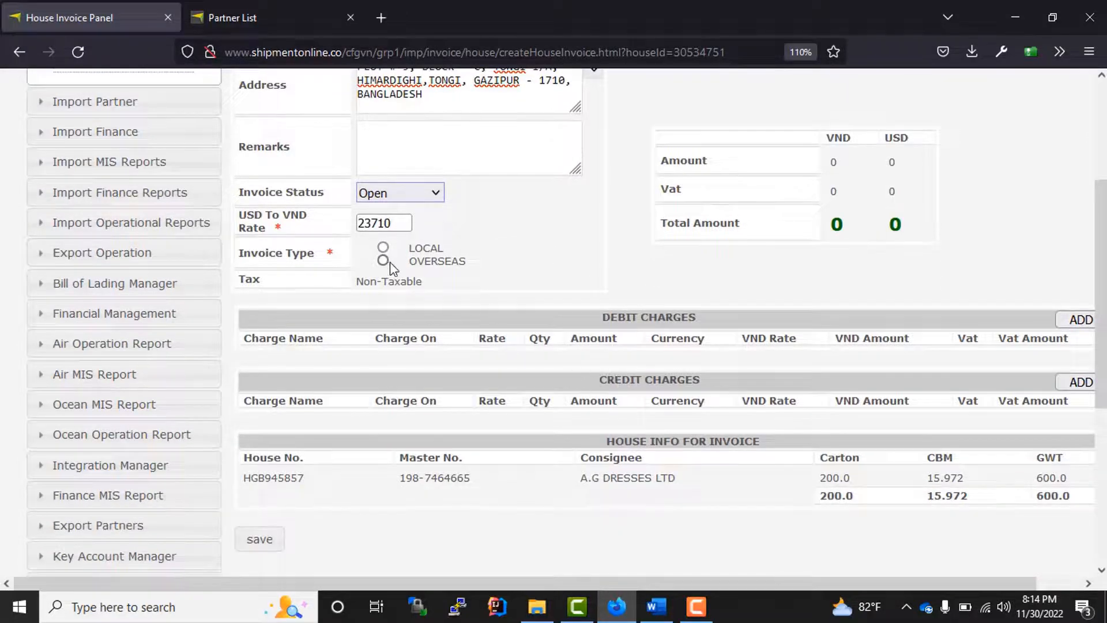
scroll(595, 342, "up", 3)
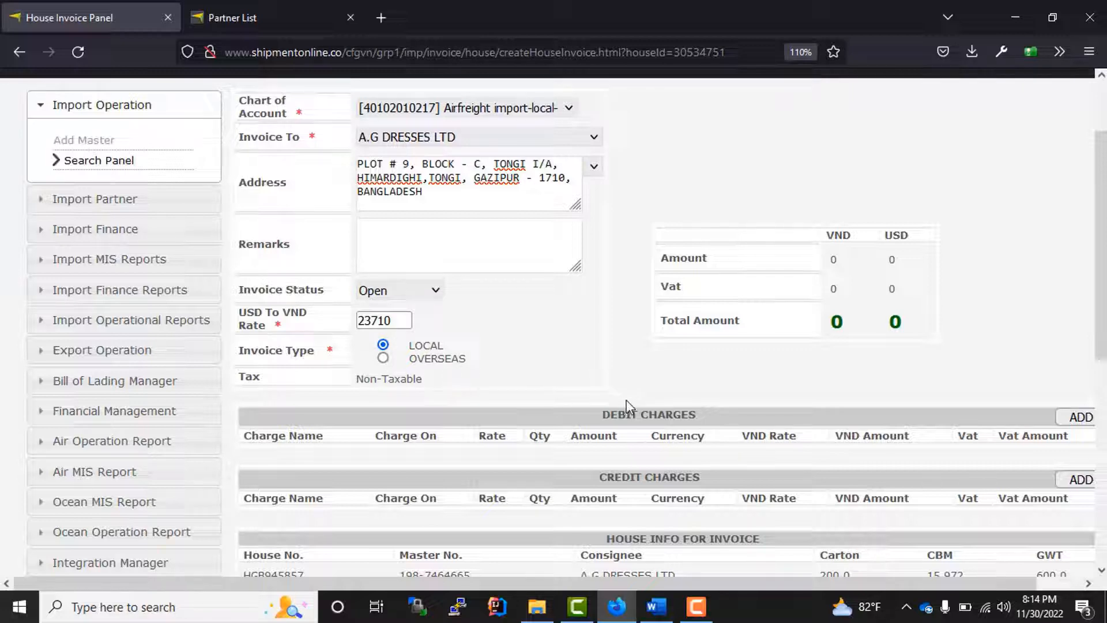
- Review the Debit Charges section and its column headings
left_click_drag(752, 582, 797, 582)
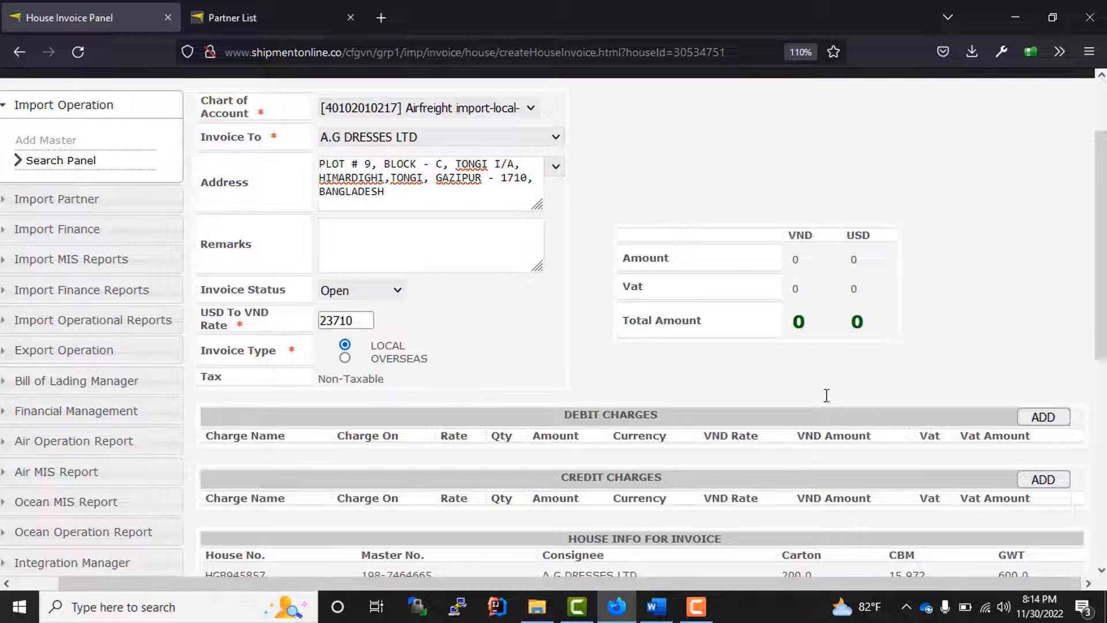
scroll(818, 357, "down", 3)
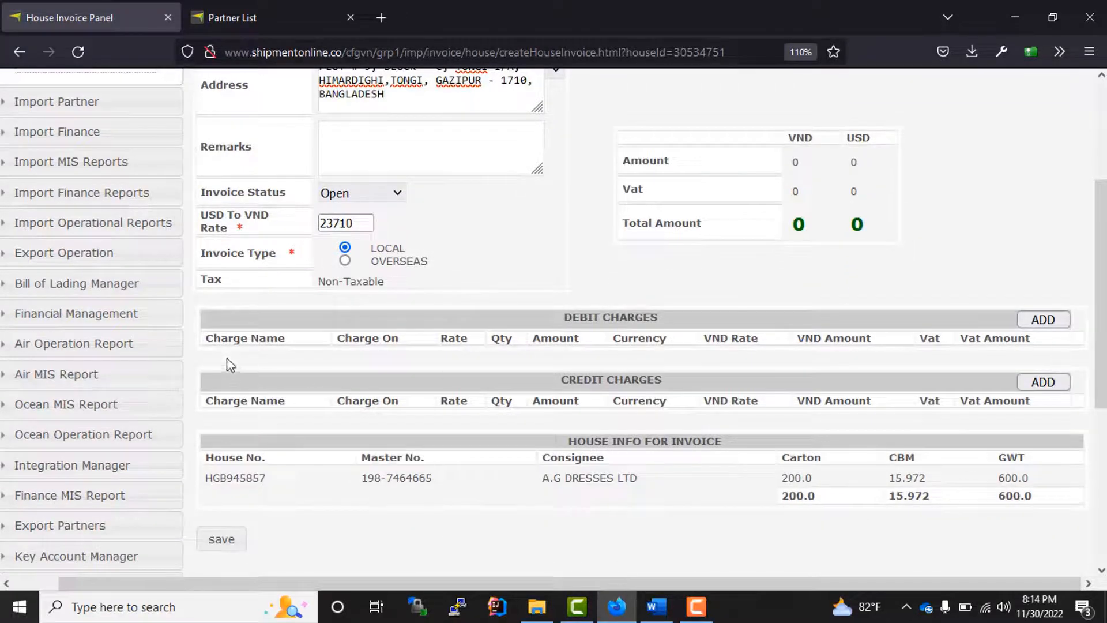
left_click_drag(228, 346, 667, 358)
left_click_drag(658, 317, 563, 318)
- Add and remove a trial debit charge line under Debit Charges
left_click_drag(662, 380, 563, 378)
left_click(773, 367)
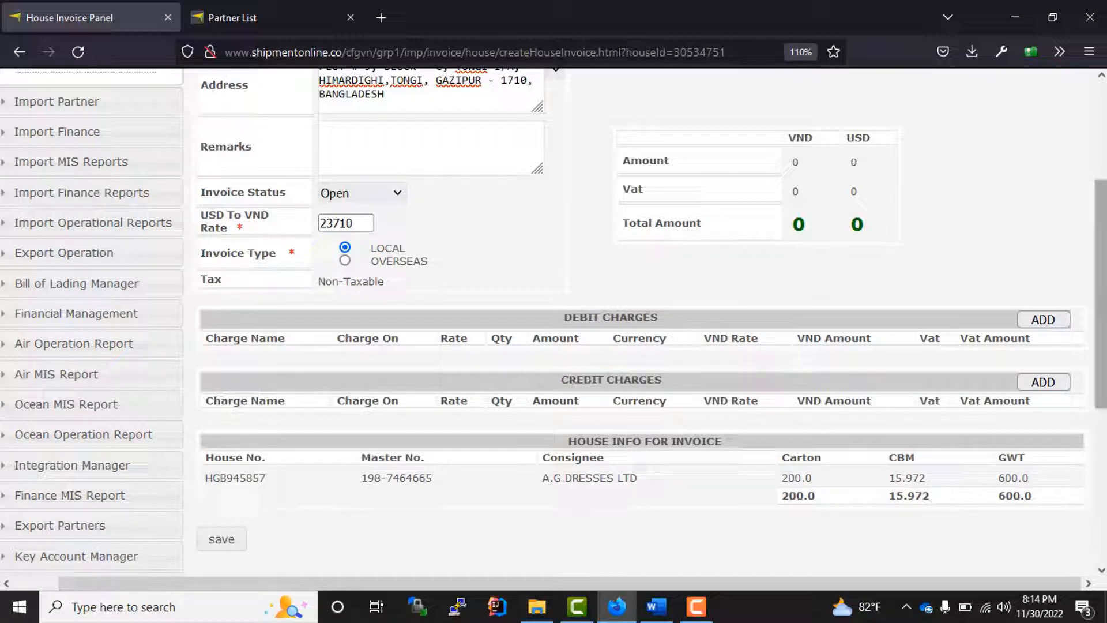
left_click(1048, 320)
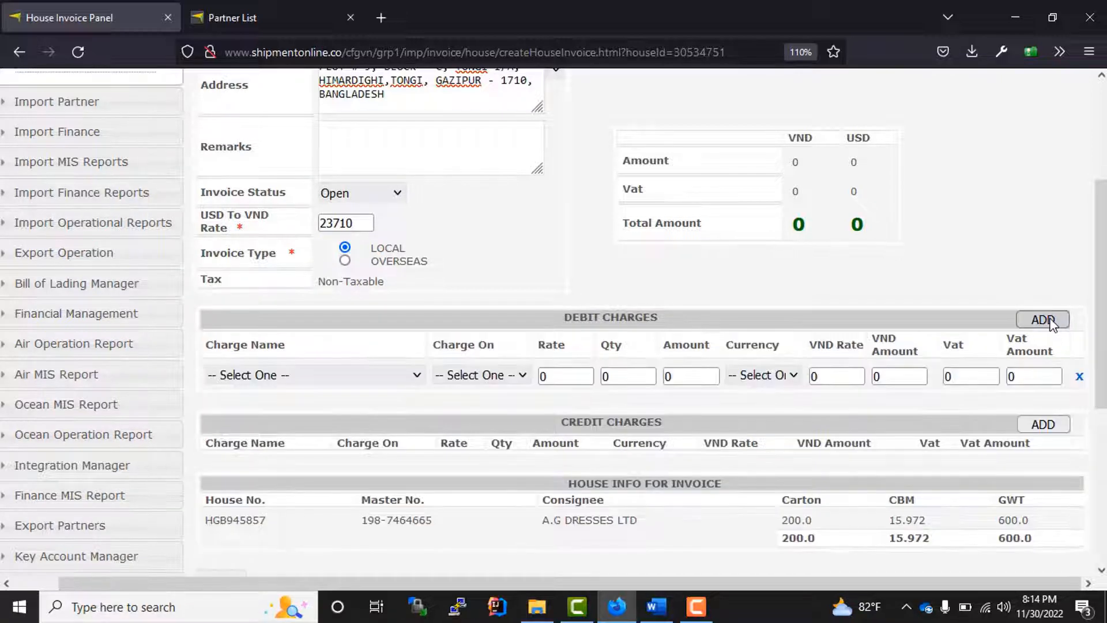
left_click(1079, 375)
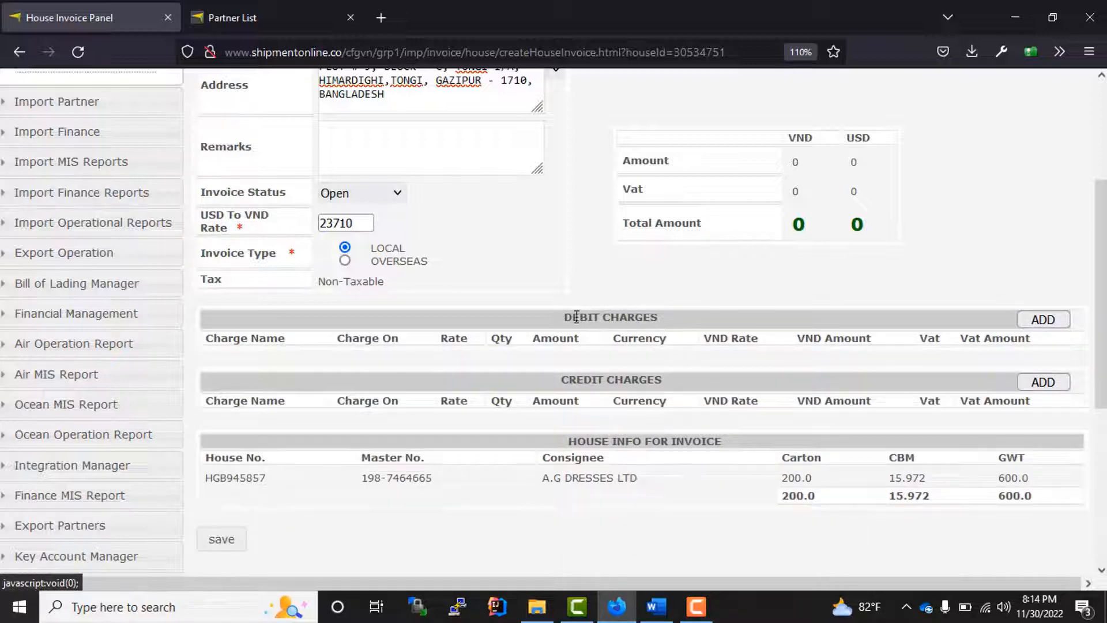
left_click_drag(577, 317, 680, 329)
left_click(692, 325)
triple_click(599, 319)
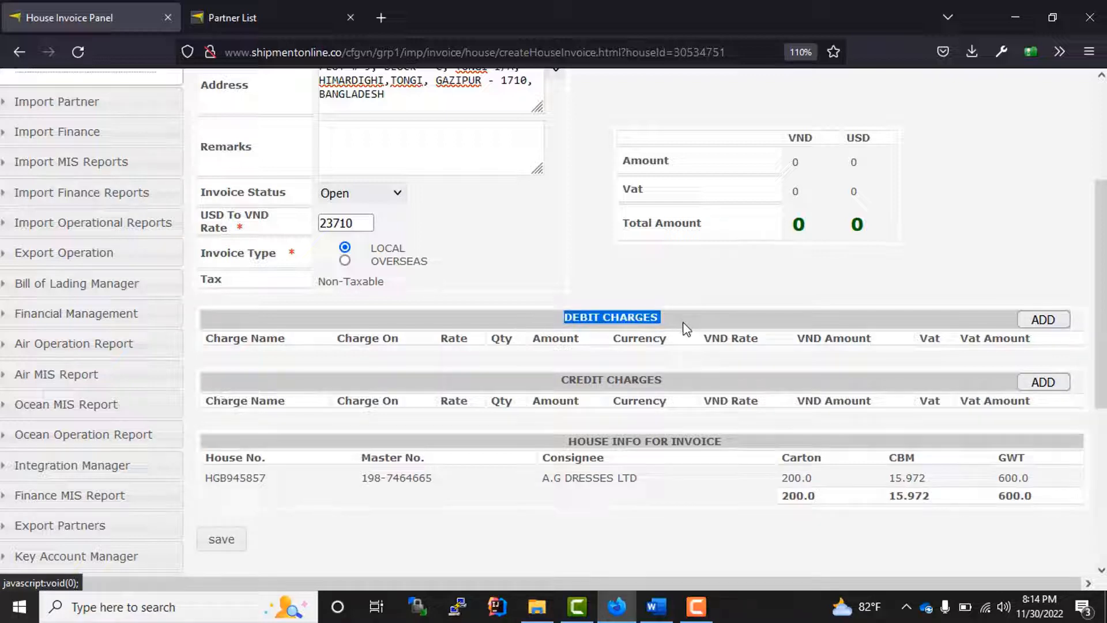
- Remove all credit charge lines, leaving a single blank debit charge line
left_click(1043, 383)
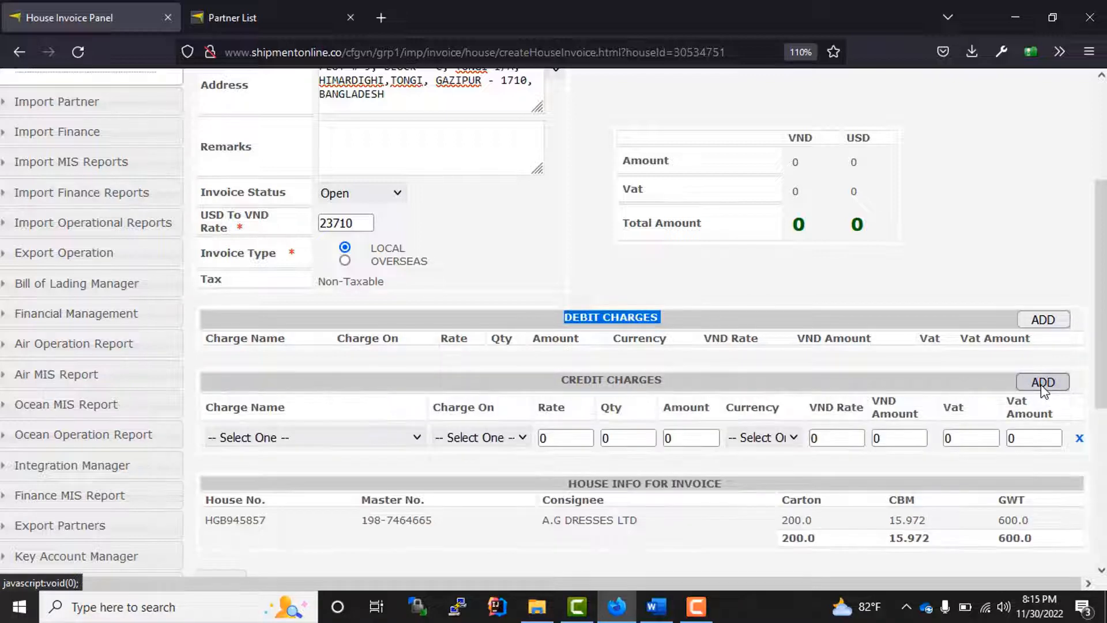
left_click(1042, 381)
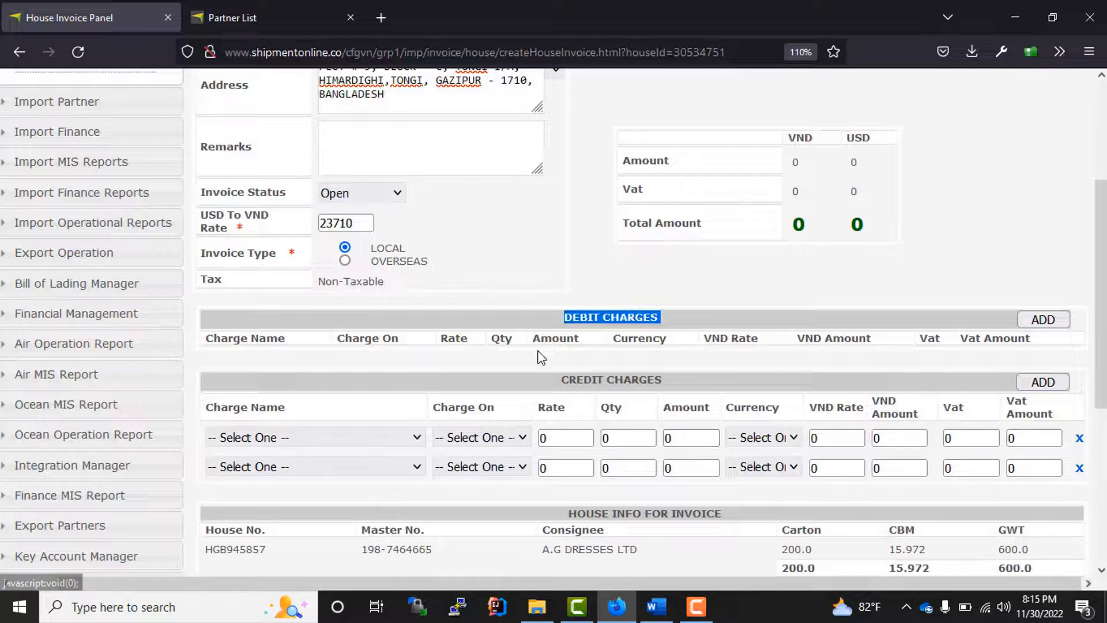
left_click_drag(560, 385, 634, 373)
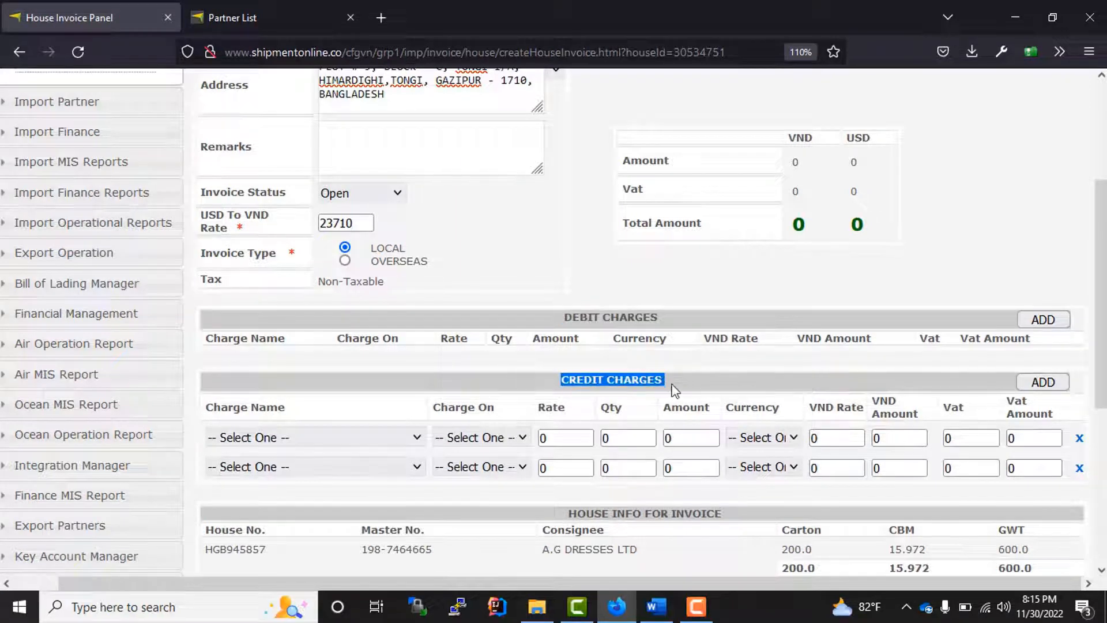
left_click(1075, 468)
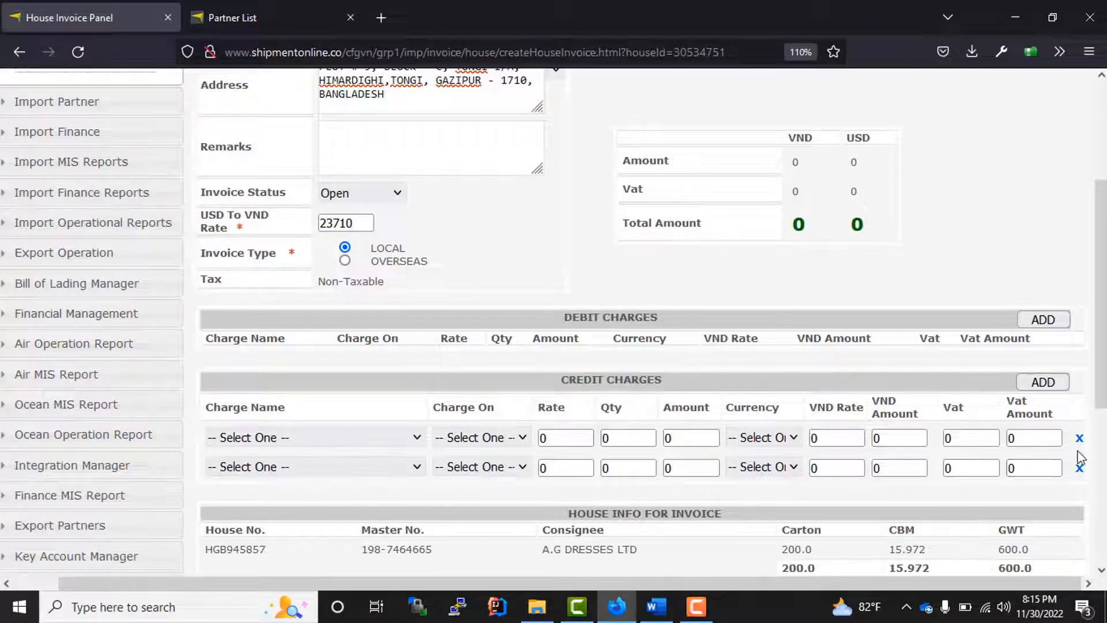
left_click(1078, 440)
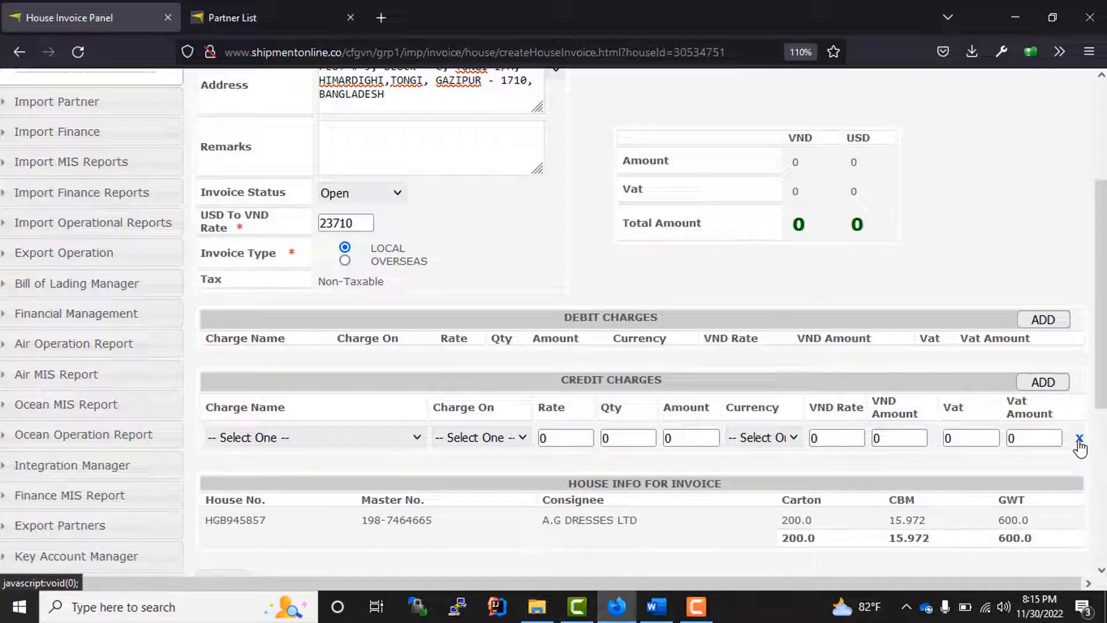
left_click(1078, 440)
left_click(1042, 321)
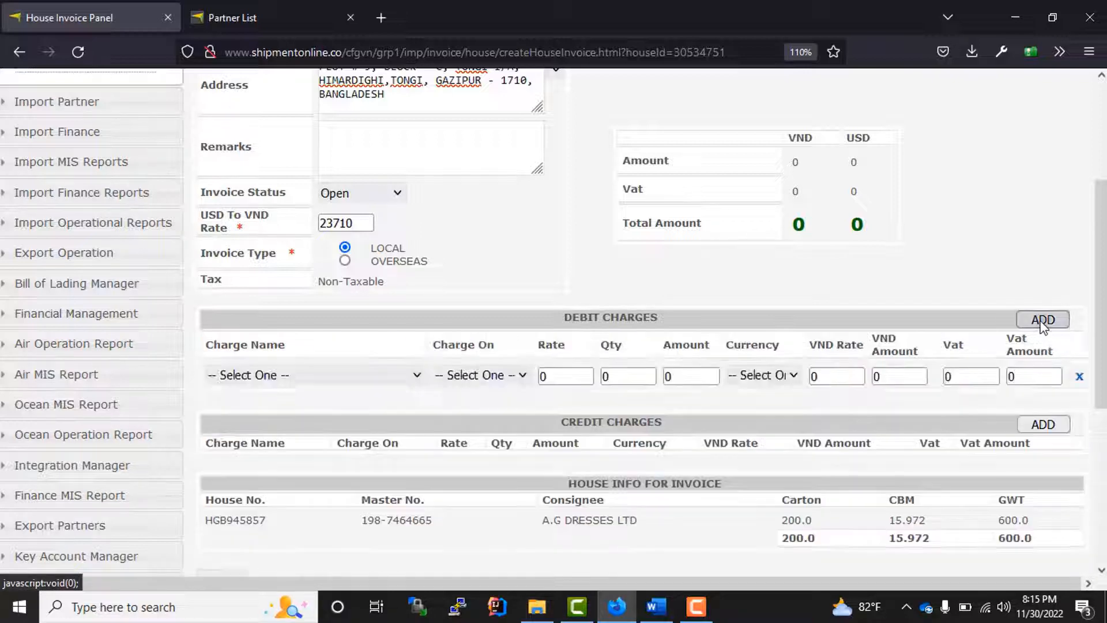
left_click(1042, 426)
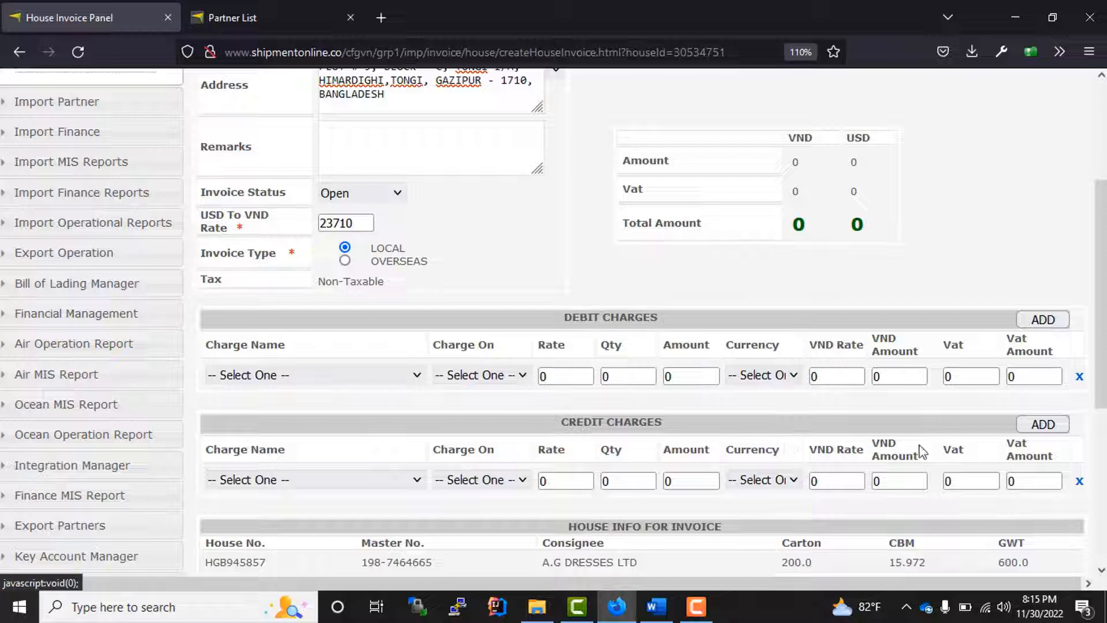
left_click(1079, 482)
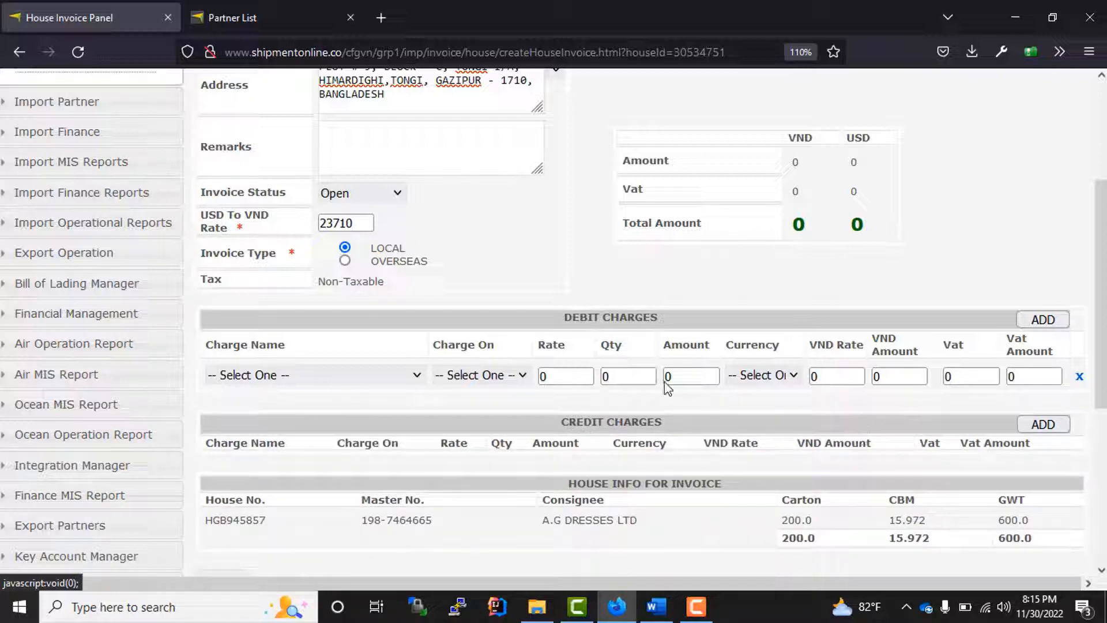
left_click_drag(663, 320, 546, 324)
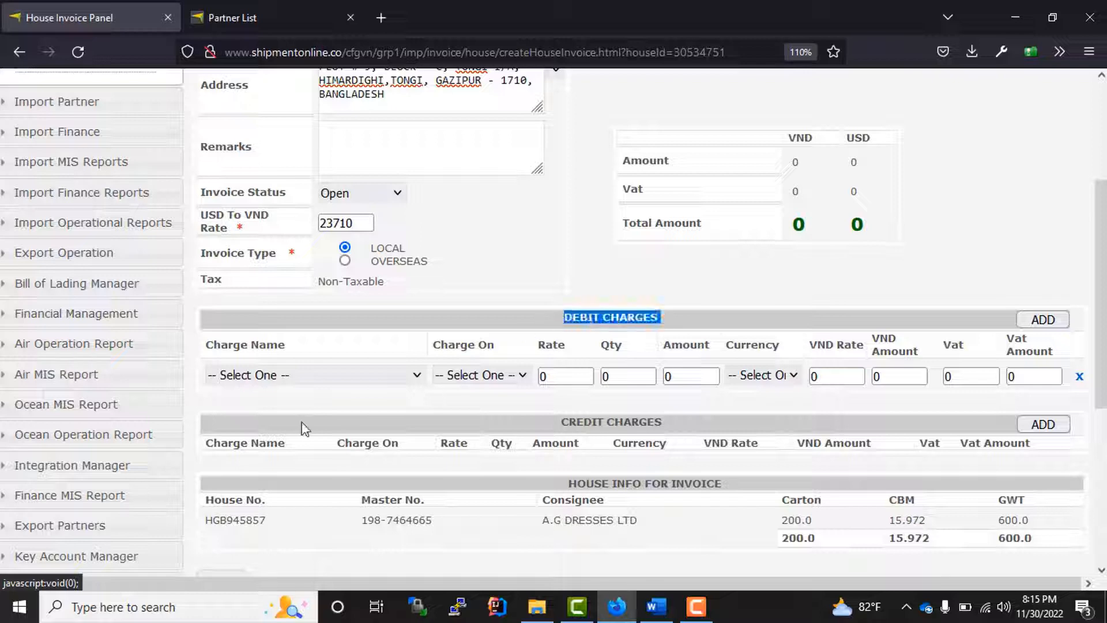
left_click(311, 401)
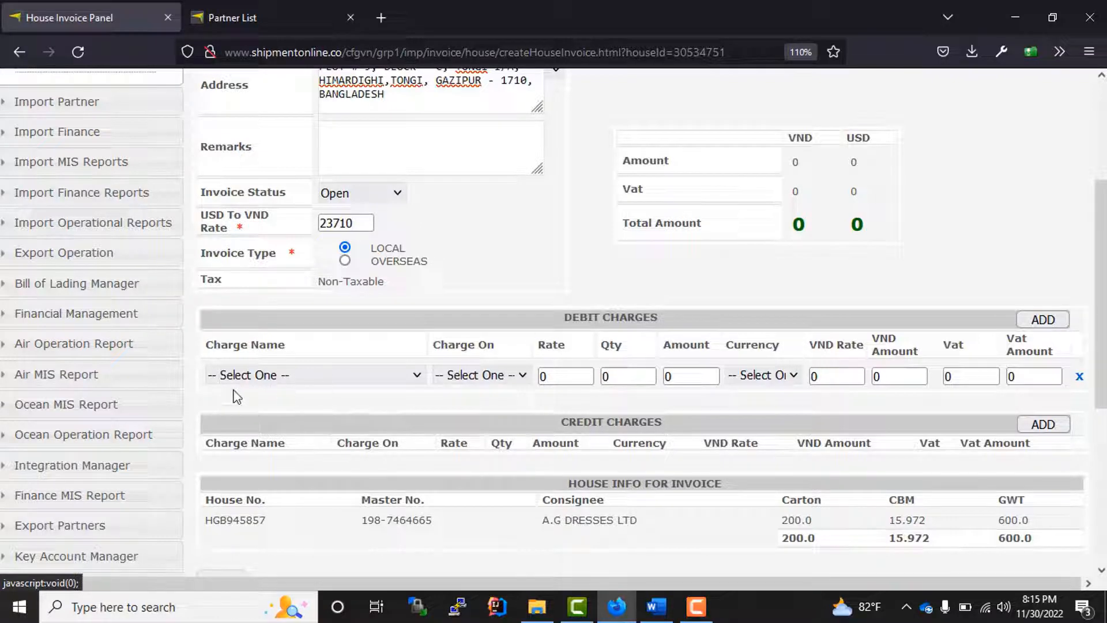
- Fill the debit line as AIR FREIGHT on CWT, 20 at 30 USD
left_click(290, 378)
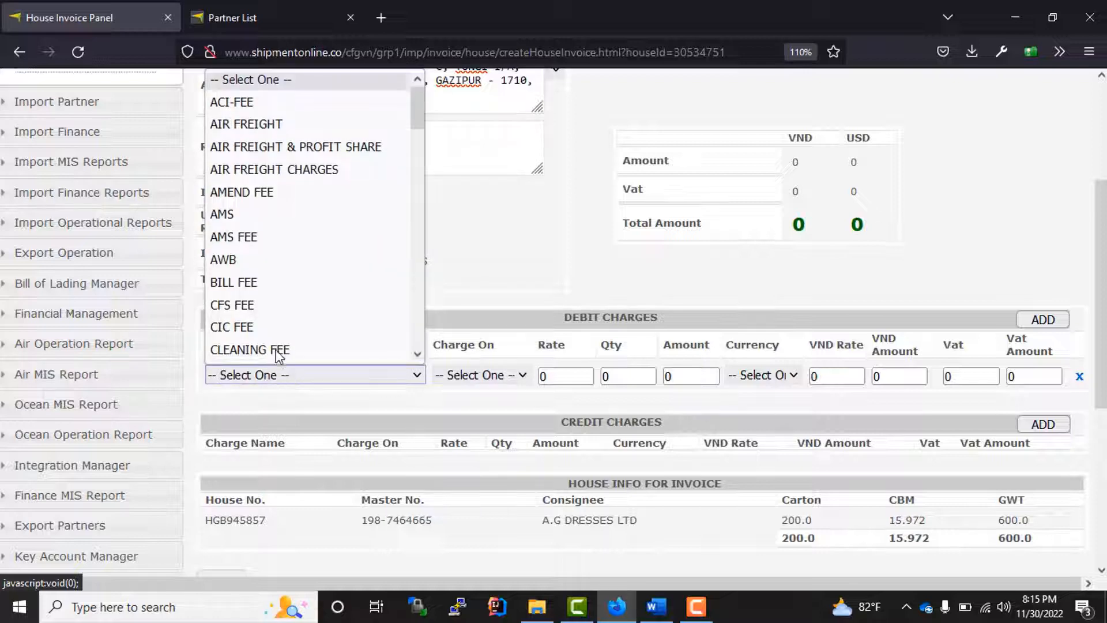
left_click(258, 125)
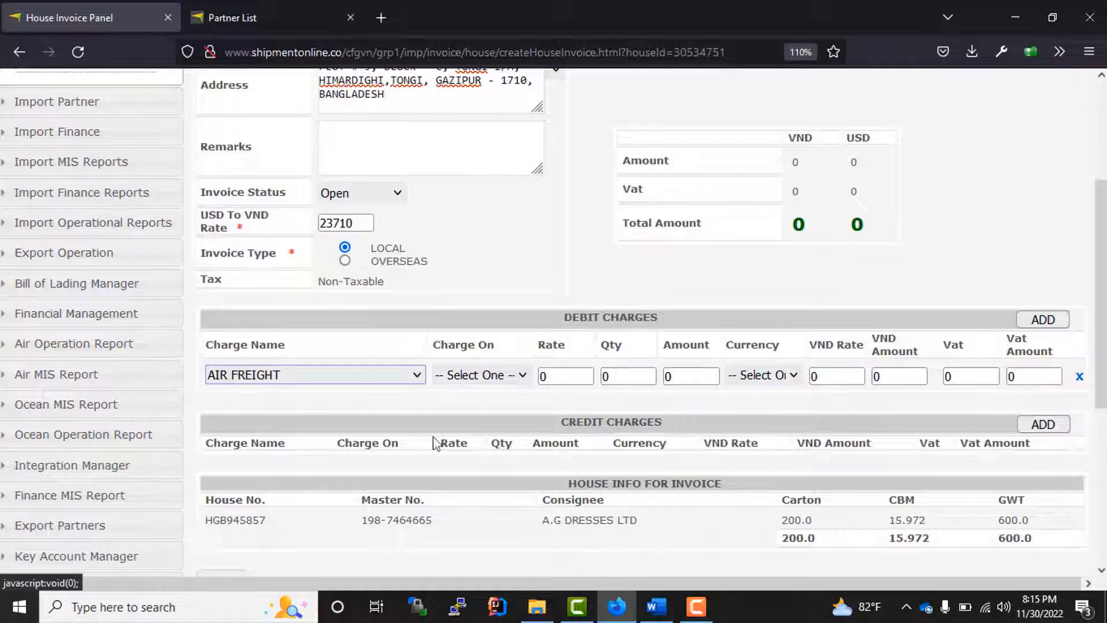
left_click(476, 376)
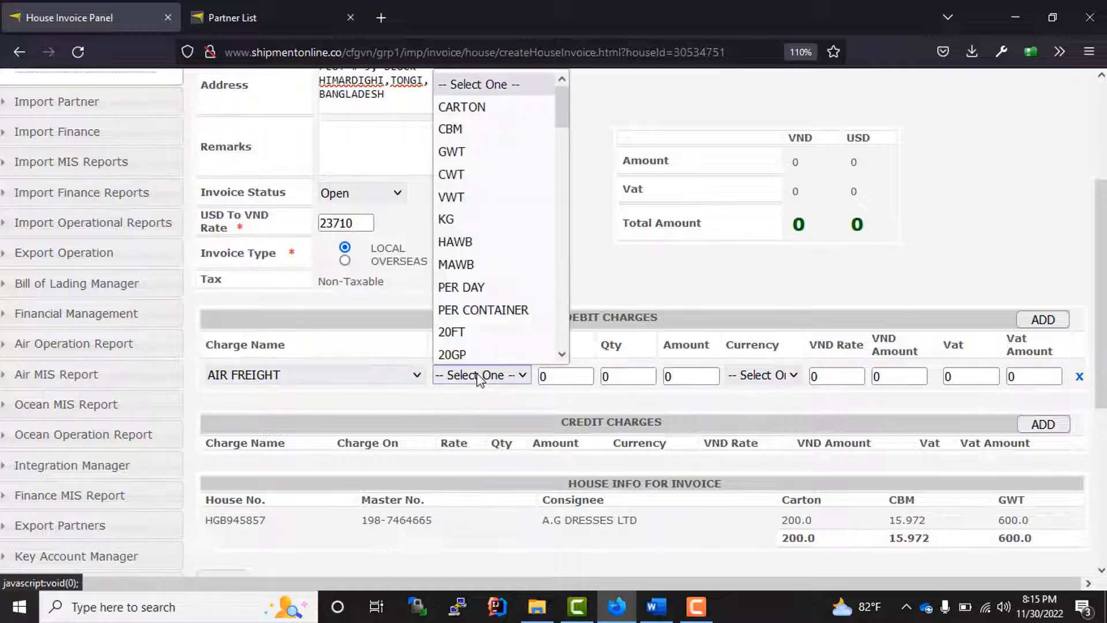
left_click(483, 179)
key("Tab")
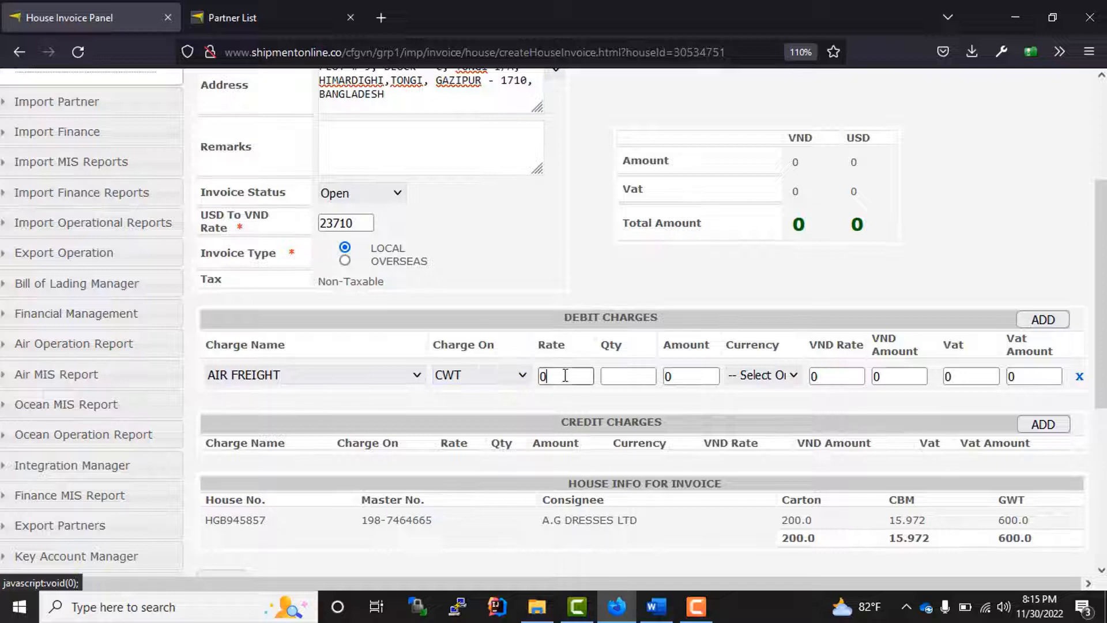
type("30")
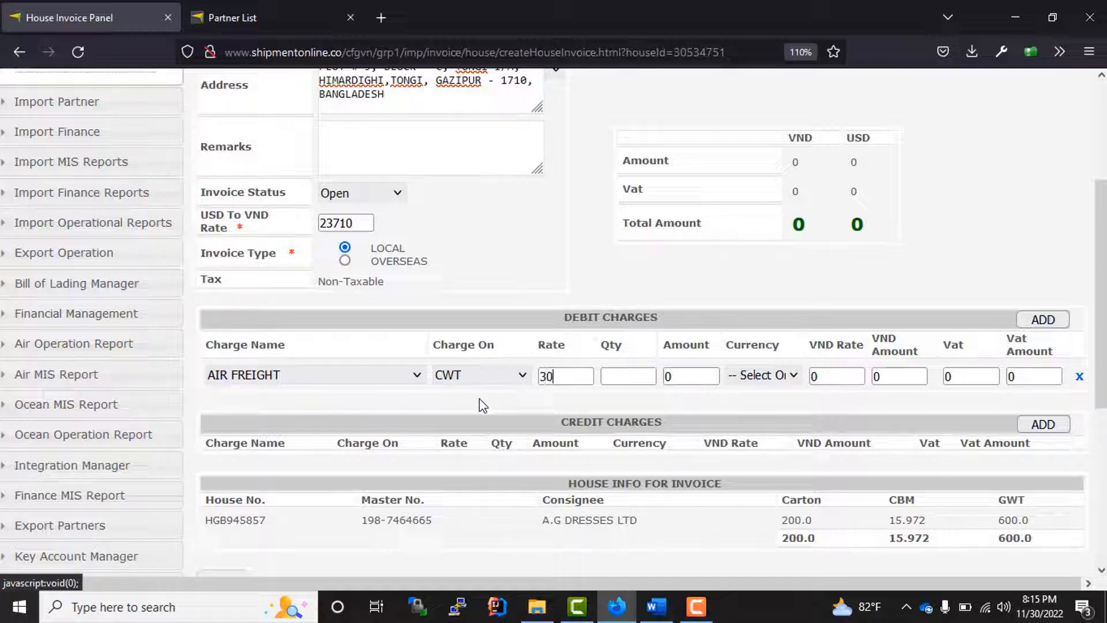
type("0")
left_click(633, 378)
type("20")
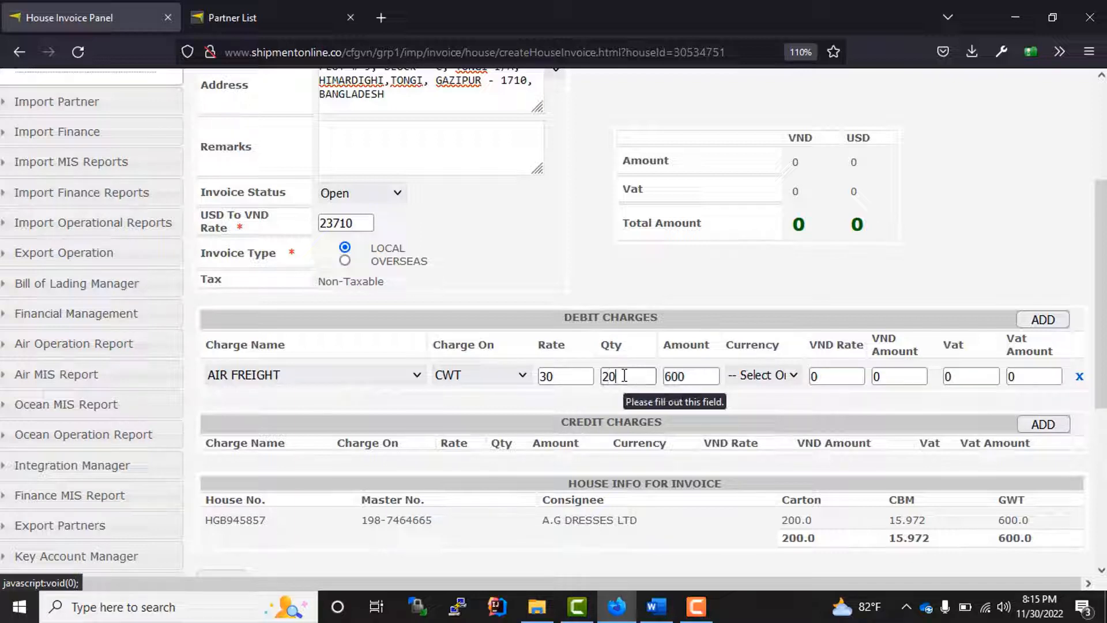
left_click(761, 379)
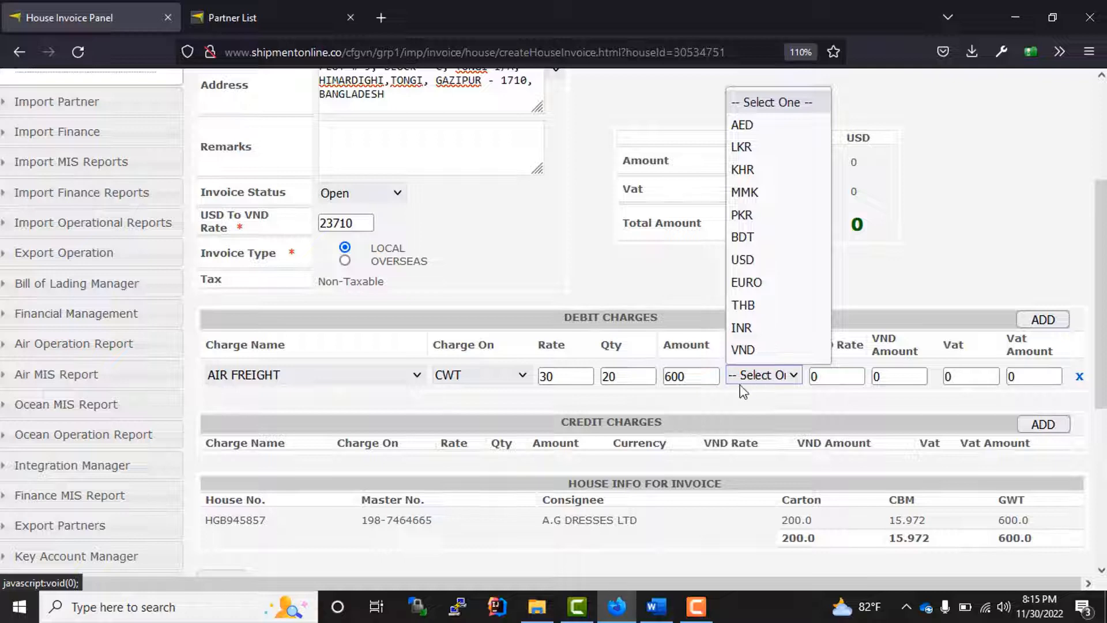
left_click(749, 260)
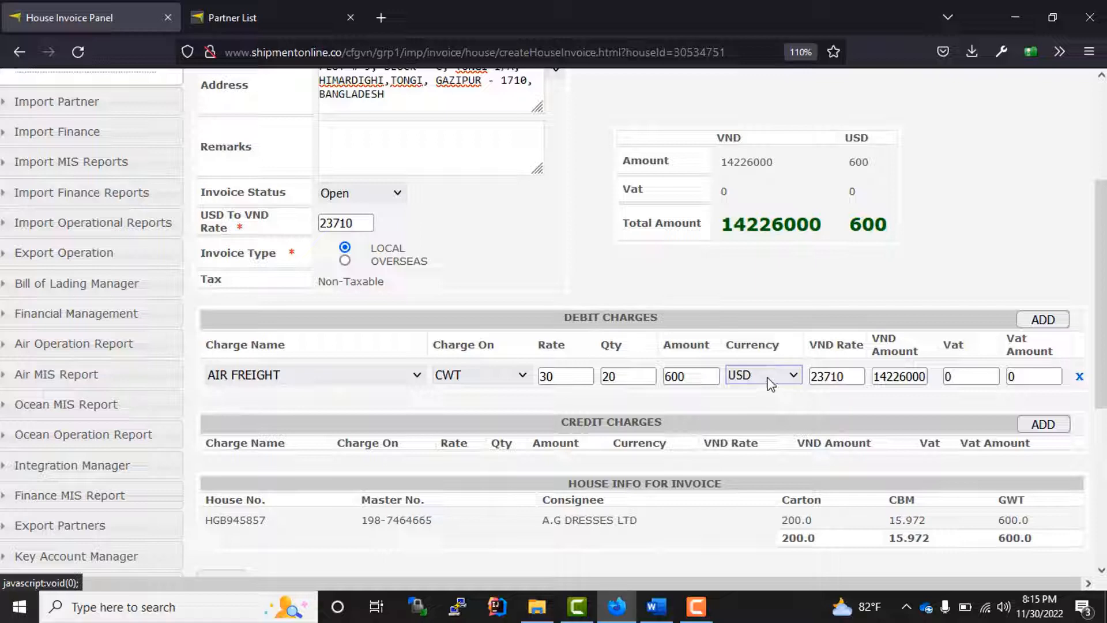
- Switch the AIR FREIGHT currency to VND and back to USD, restoring rate 23710
left_click(822, 378)
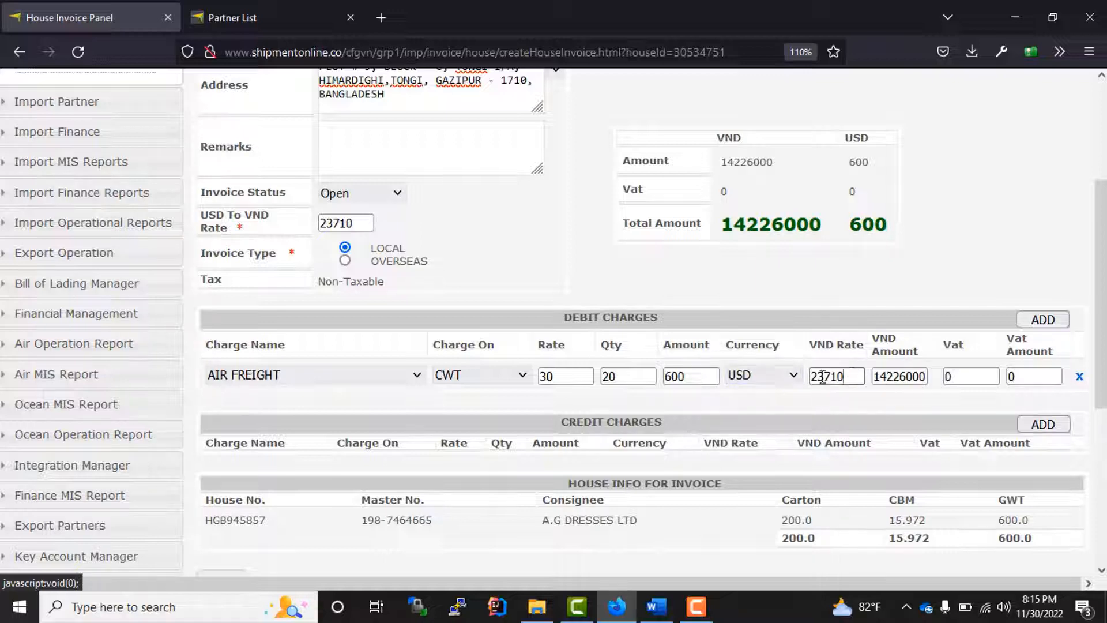
double_click(822, 378)
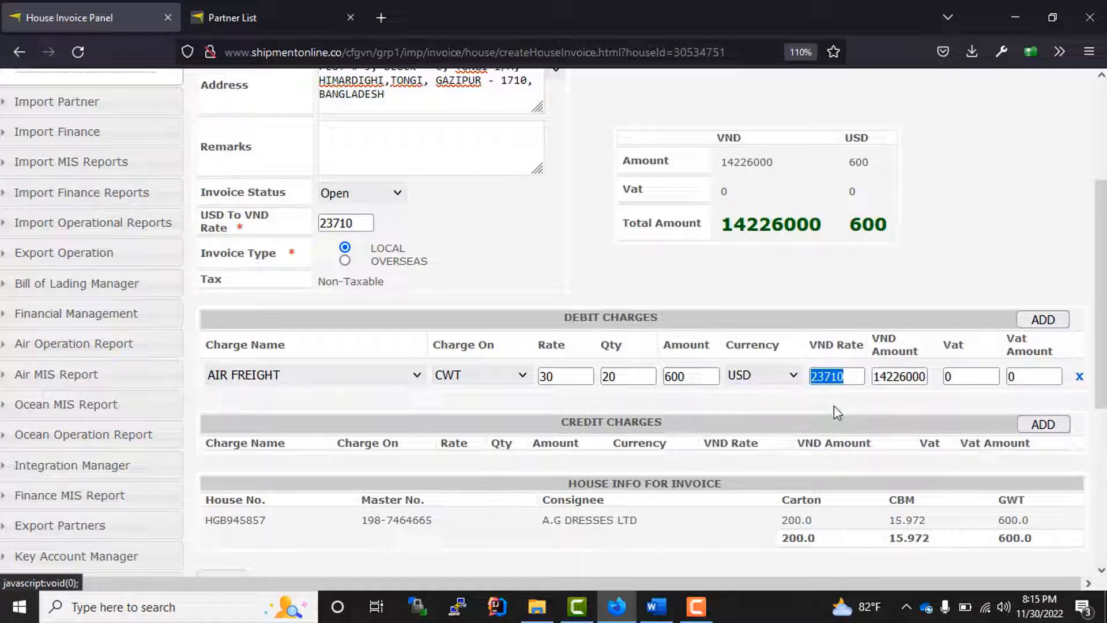
left_click(769, 381)
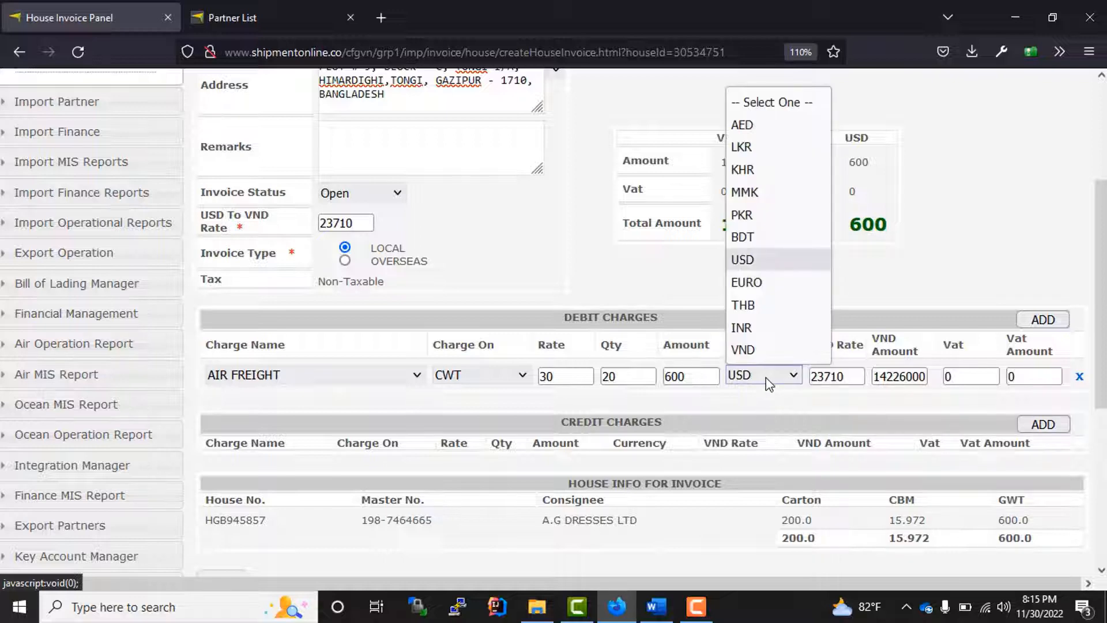
left_click(743, 350)
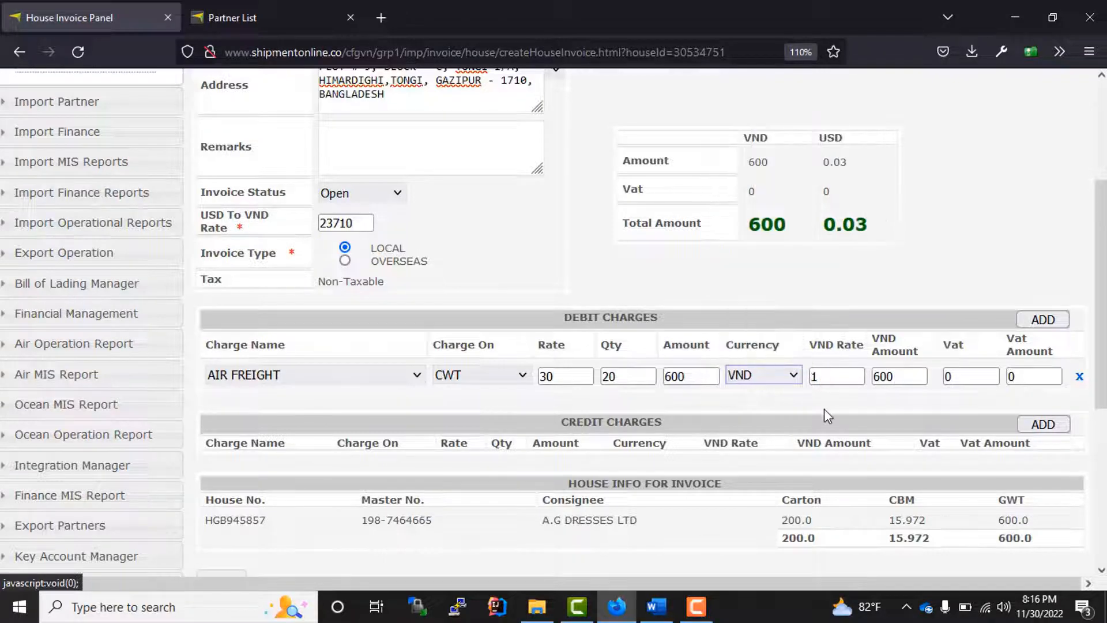
double_click(842, 376)
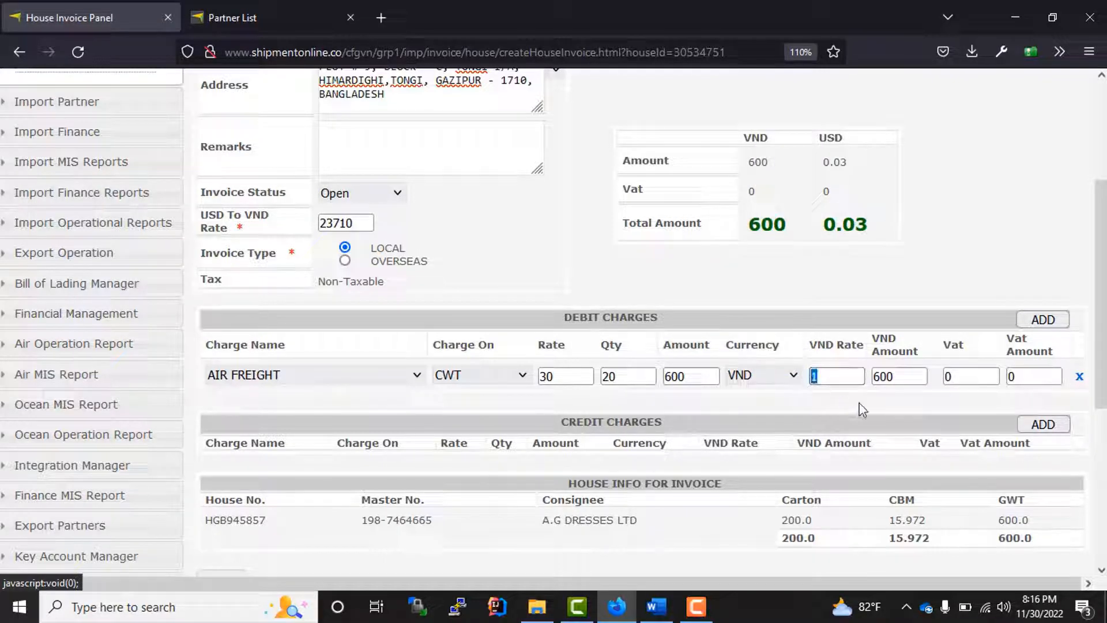
left_click(772, 378)
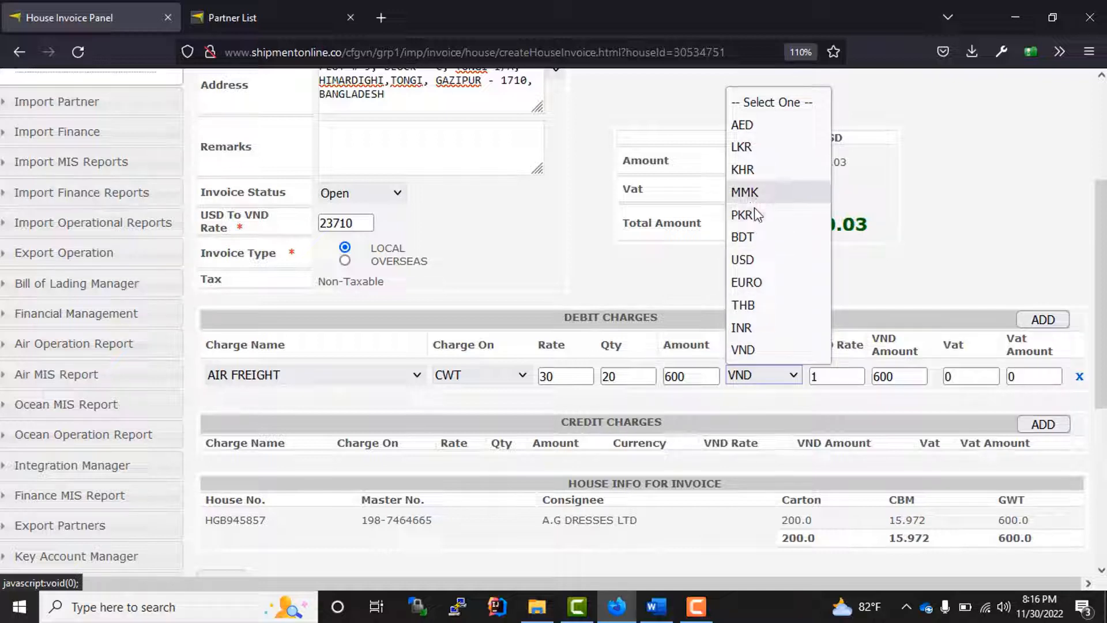
left_click(750, 259)
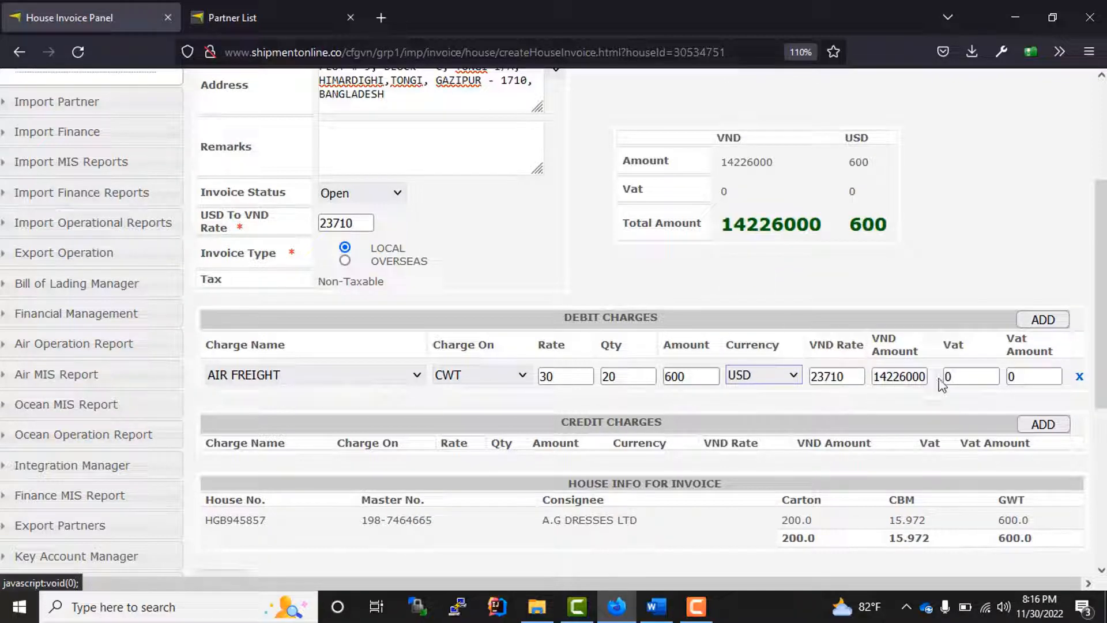
- Add a second debit line: AMS per HAWB, rate 20, quantity 1, in VND
left_click(1048, 325)
left_click(298, 410)
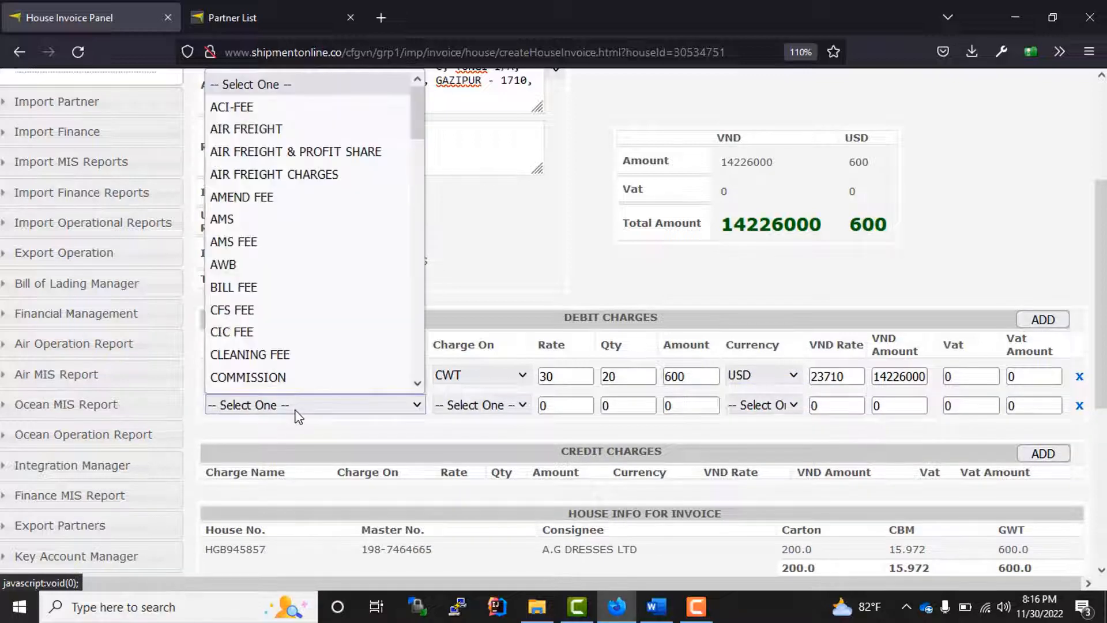
left_click(241, 219)
left_click(474, 406)
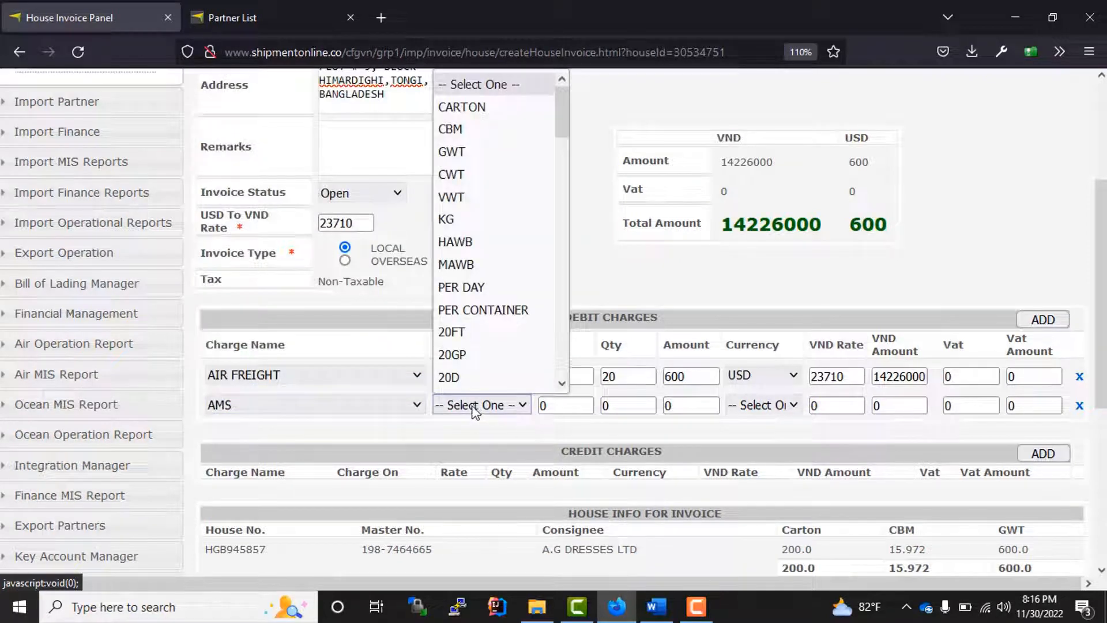
left_click(471, 245)
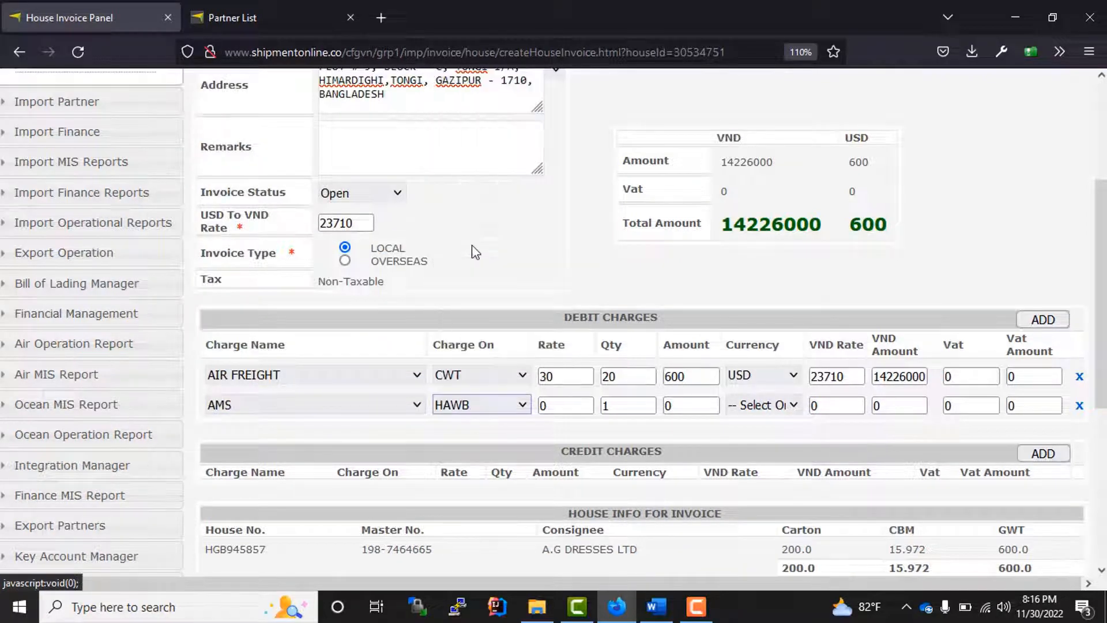
left_click(575, 410)
type("20")
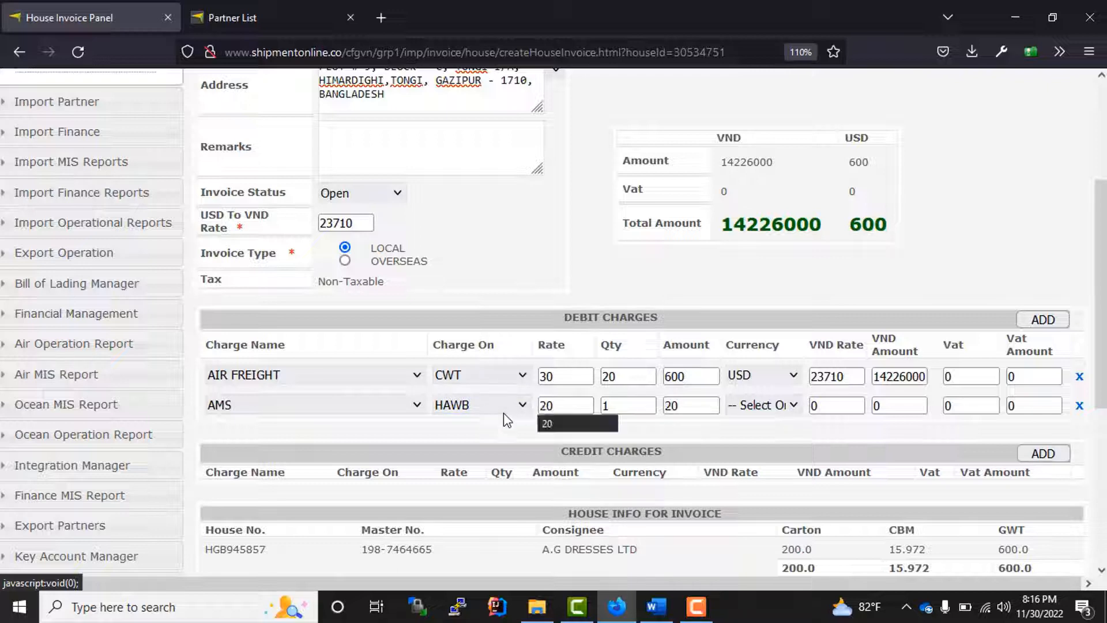
left_click(759, 398)
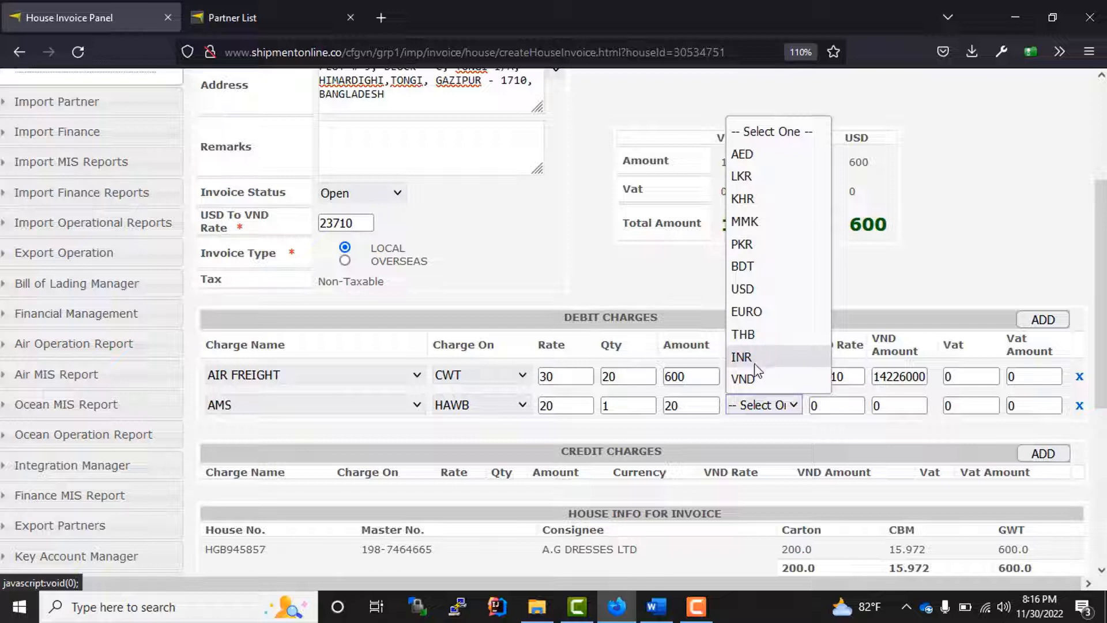
left_click(753, 381)
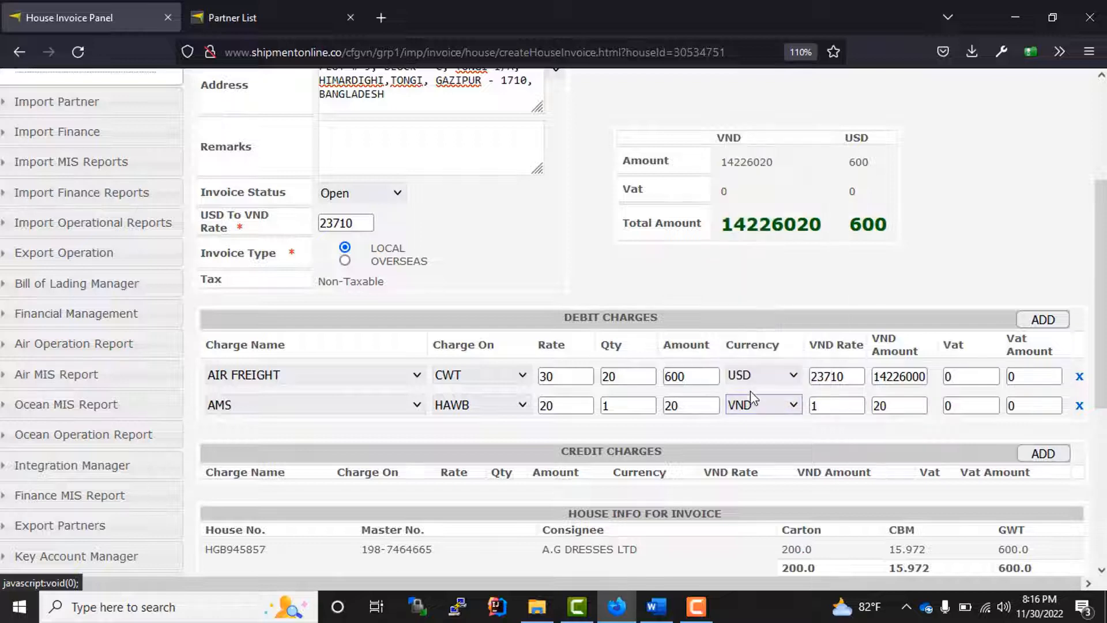
left_click(833, 405)
left_click(962, 410)
- Check the invoice's Non-Taxable tax status and its charge lines
scroll(830, 441, "up", 3)
scroll(835, 432, "down", 3)
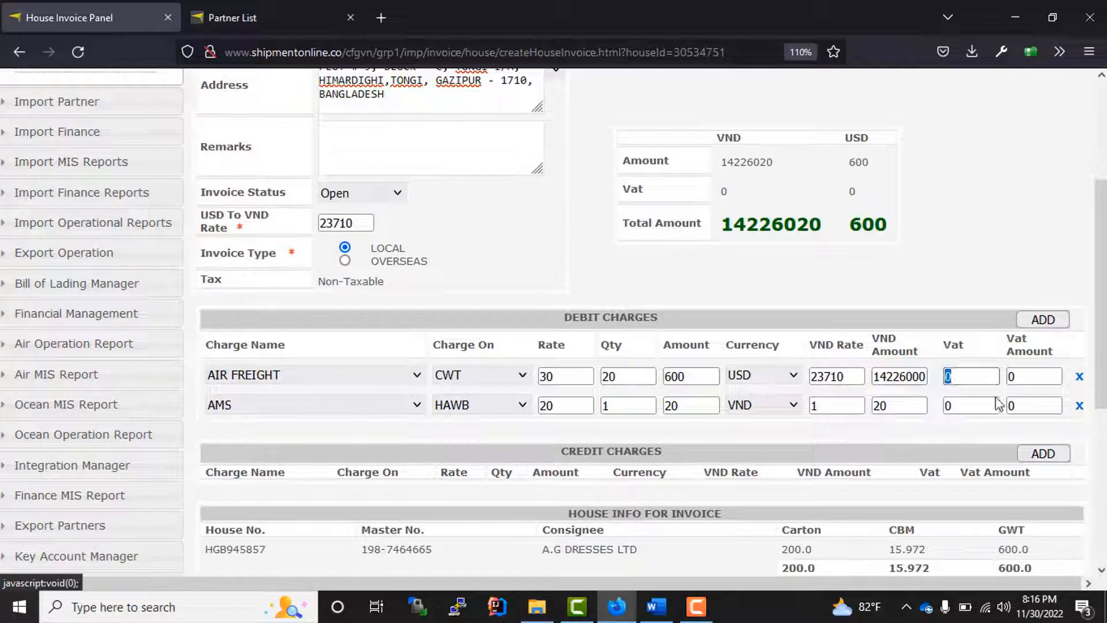
scroll(621, 439, "down", 3)
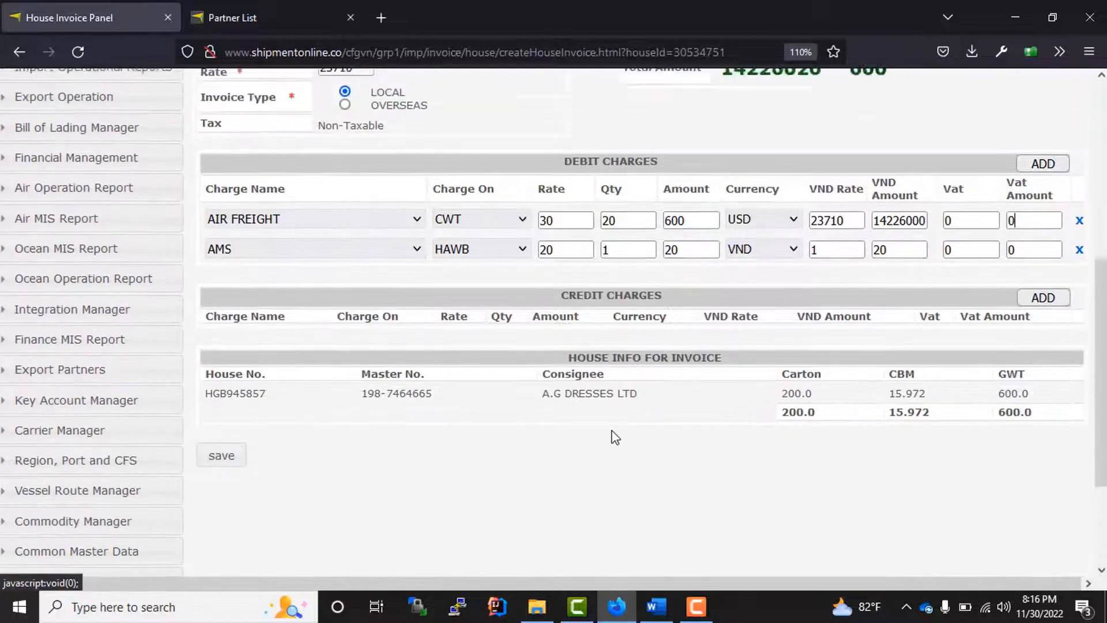
scroll(613, 438, "up", 3)
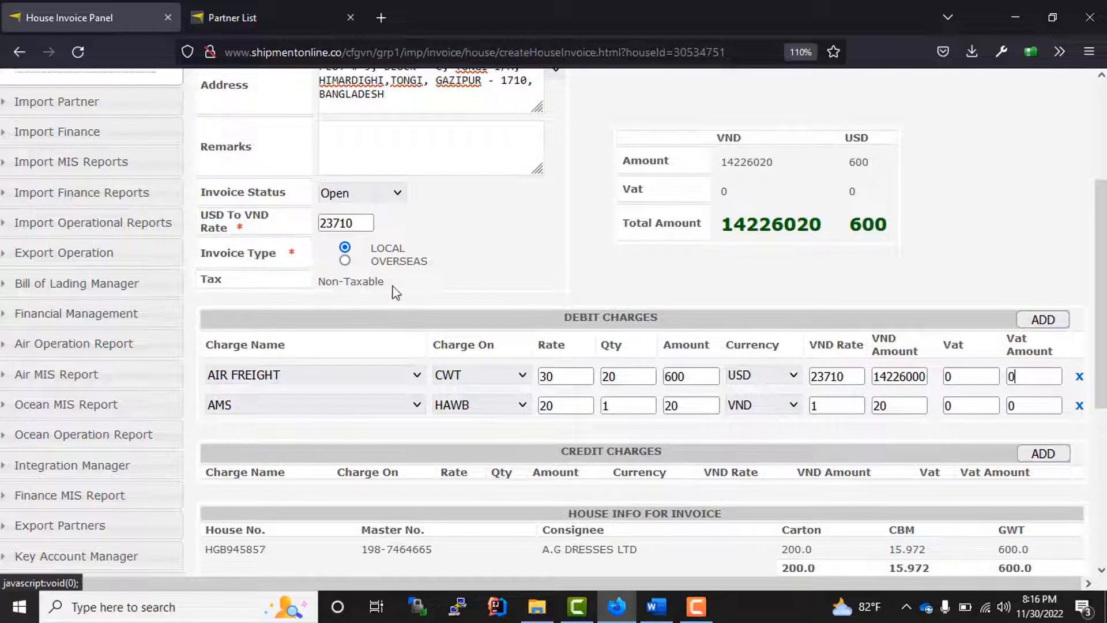
left_click_drag(396, 288, 316, 281)
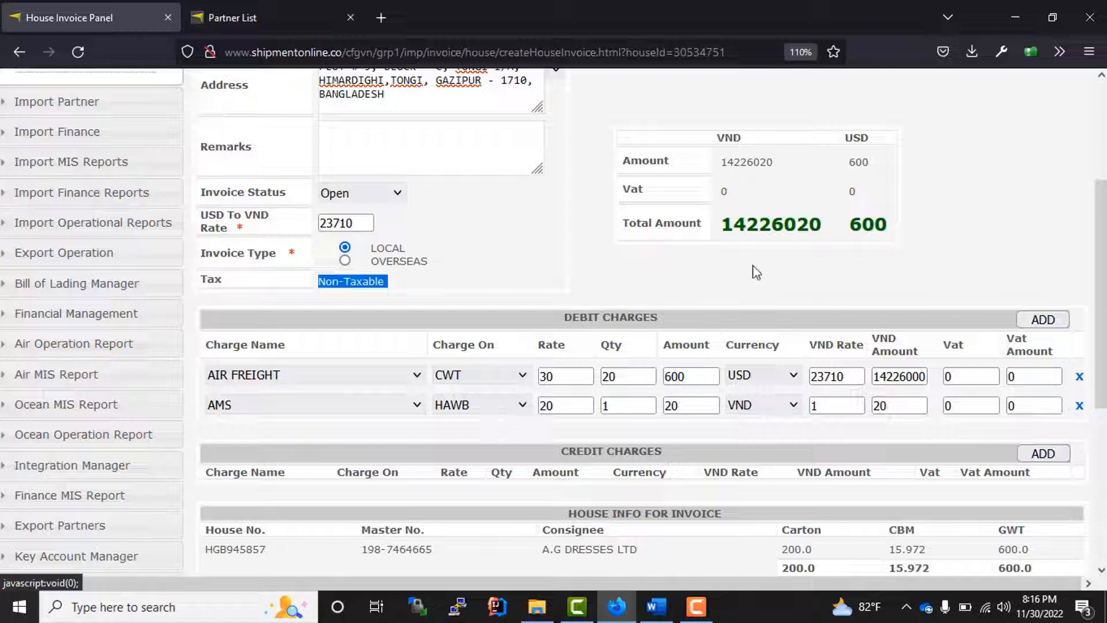
left_click_drag(1025, 381, 944, 387)
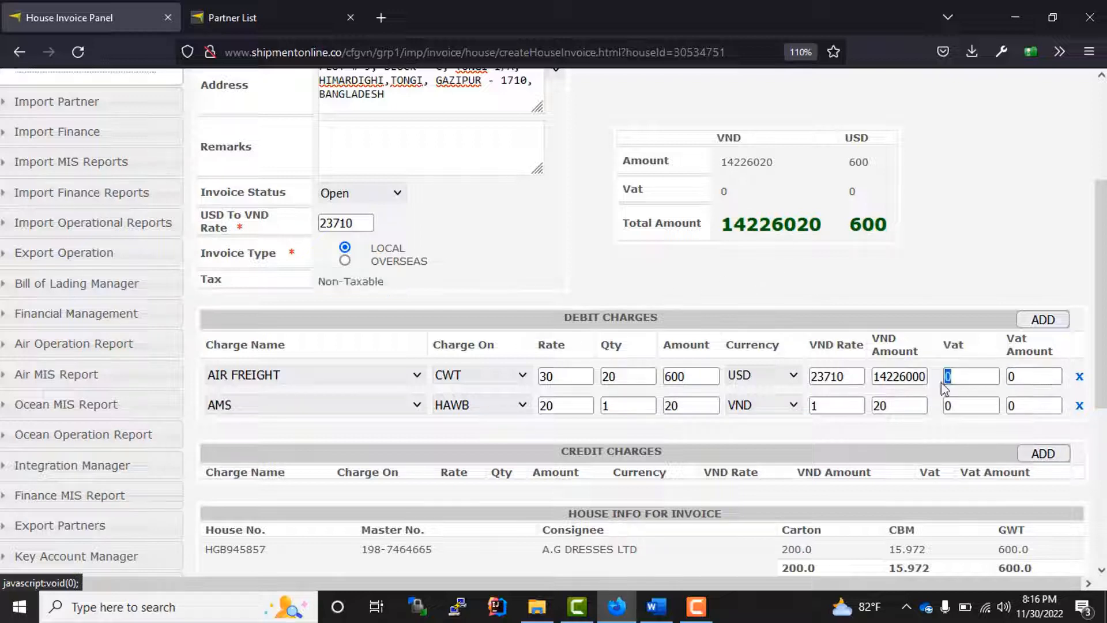
scroll(311, 373, "up", 4)
scroll(325, 363, "down", 3)
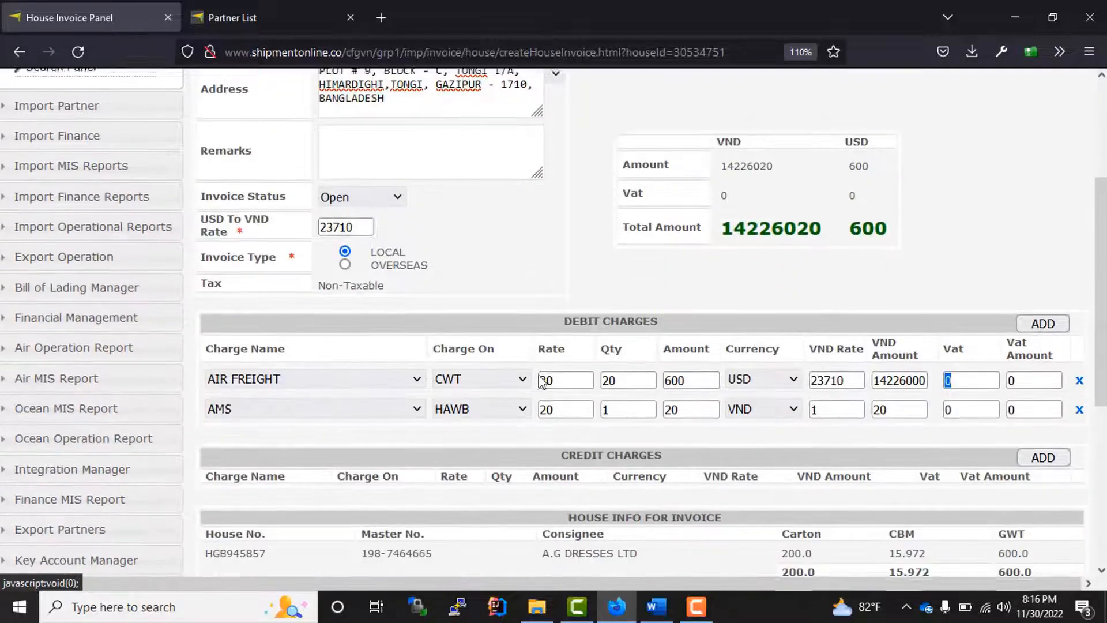
- Delete the extra blank debit rows and save invoice VN-I-AI-221100003
left_click(1045, 323)
left_click(1045, 320)
left_click(1044, 321)
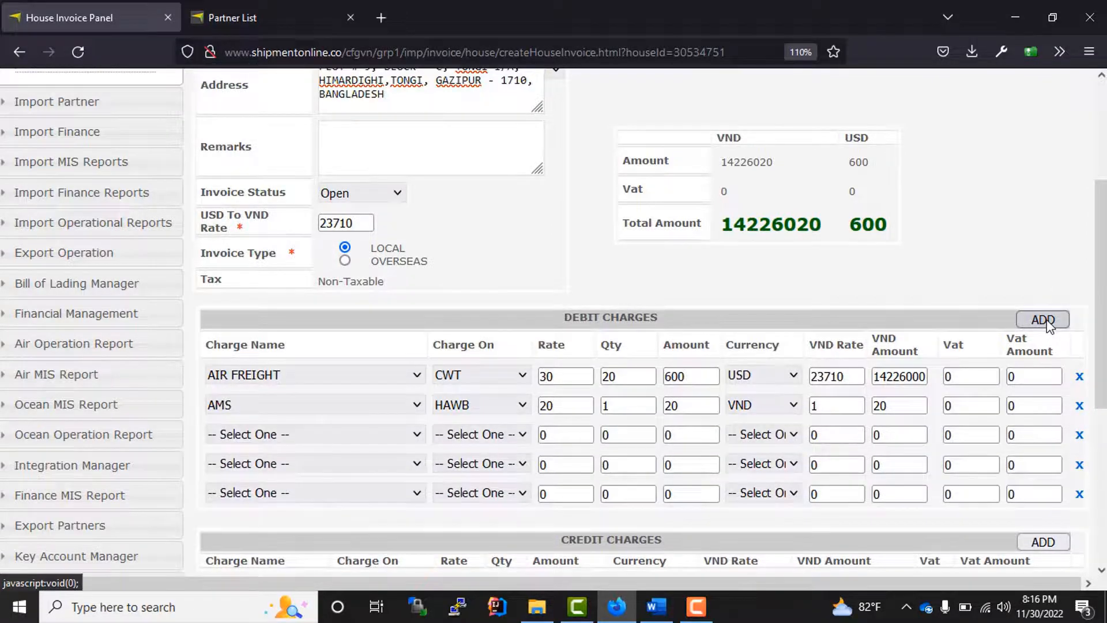
left_click(1079, 437)
left_click(1079, 436)
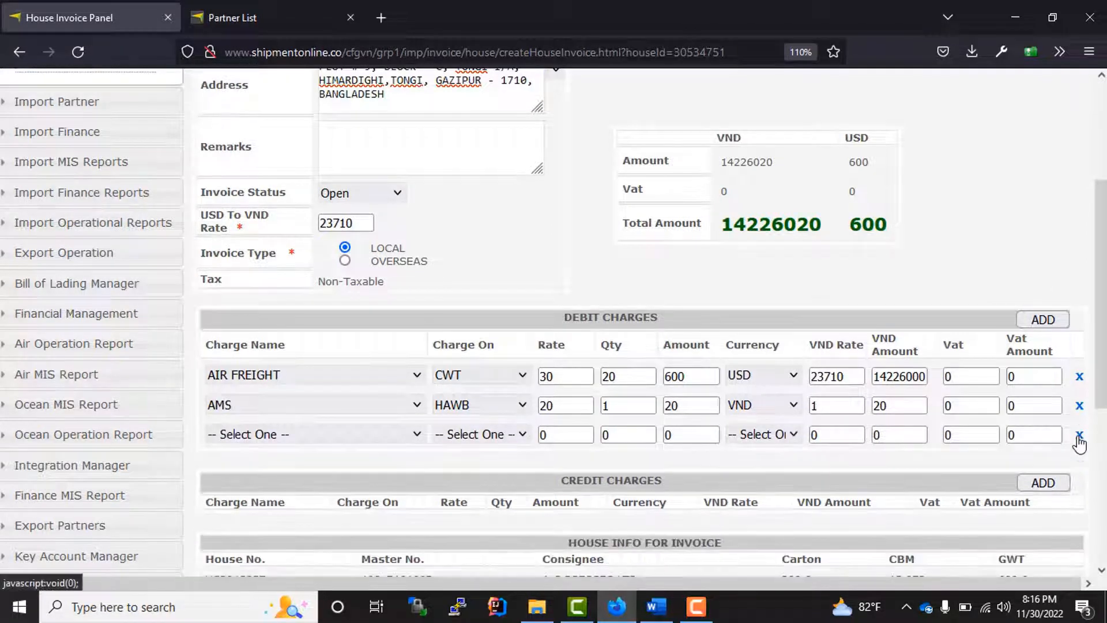
left_click(1079, 436)
scroll(288, 395, "down", 1)
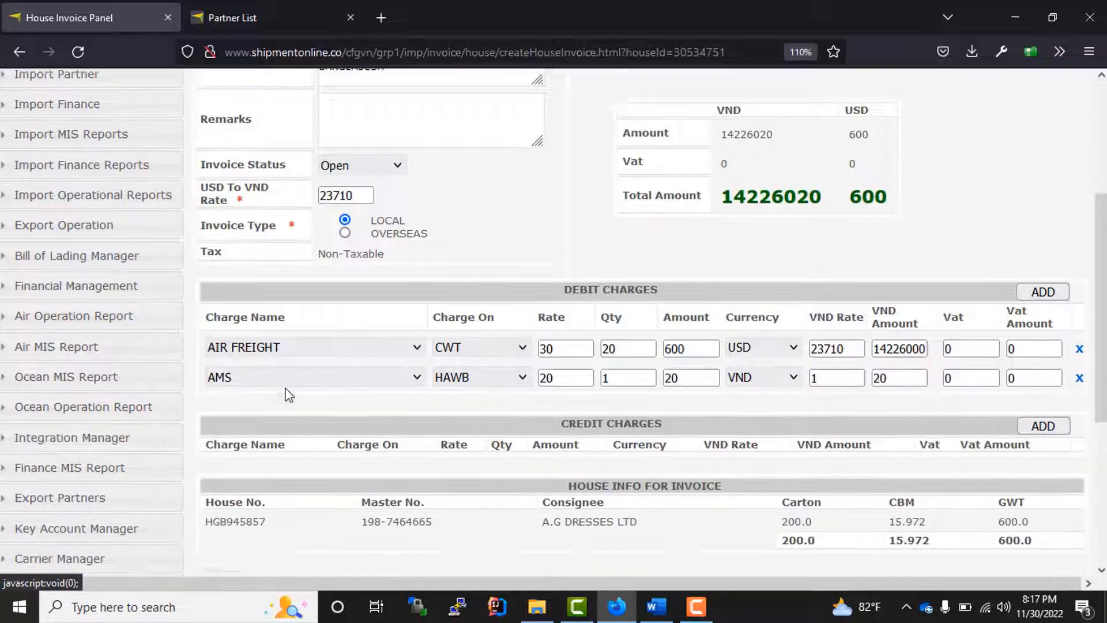
scroll(288, 395, "down", 5)
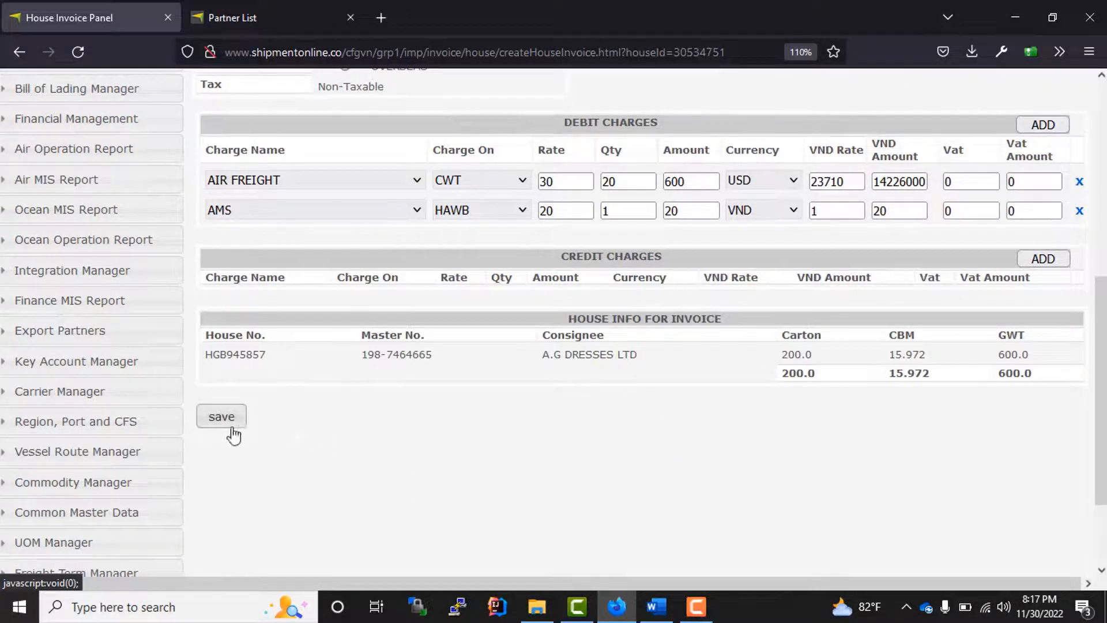
left_click(224, 424)
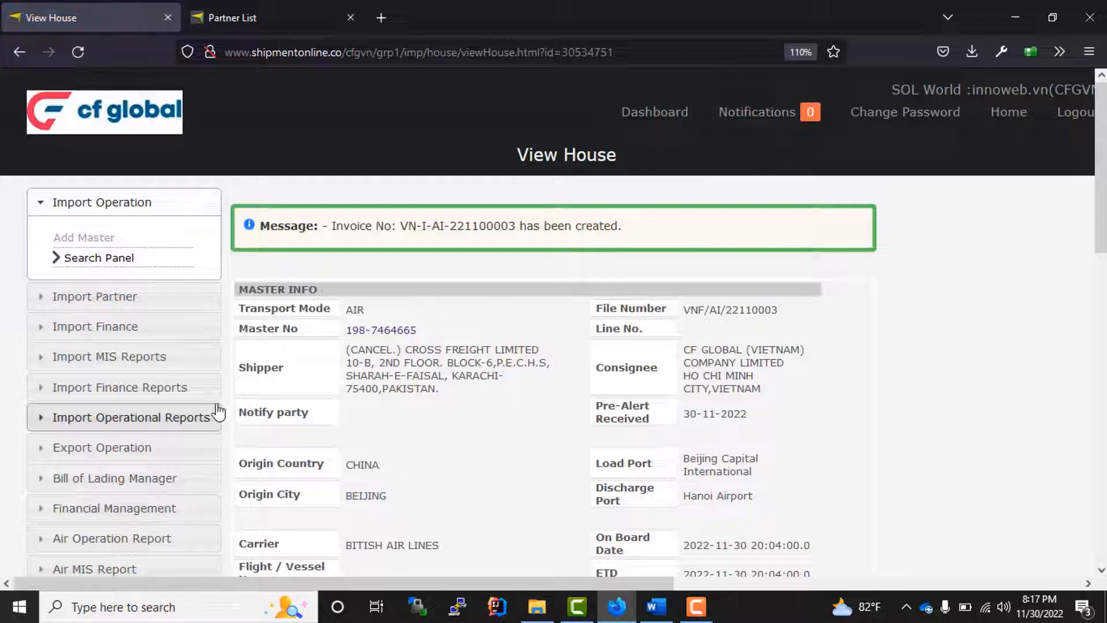
- Check that Invoice Summary lists VN-I-AI-221100003 as Open, 600.00 USD / 14226020.00 VND
left_click_drag(414, 225, 522, 228)
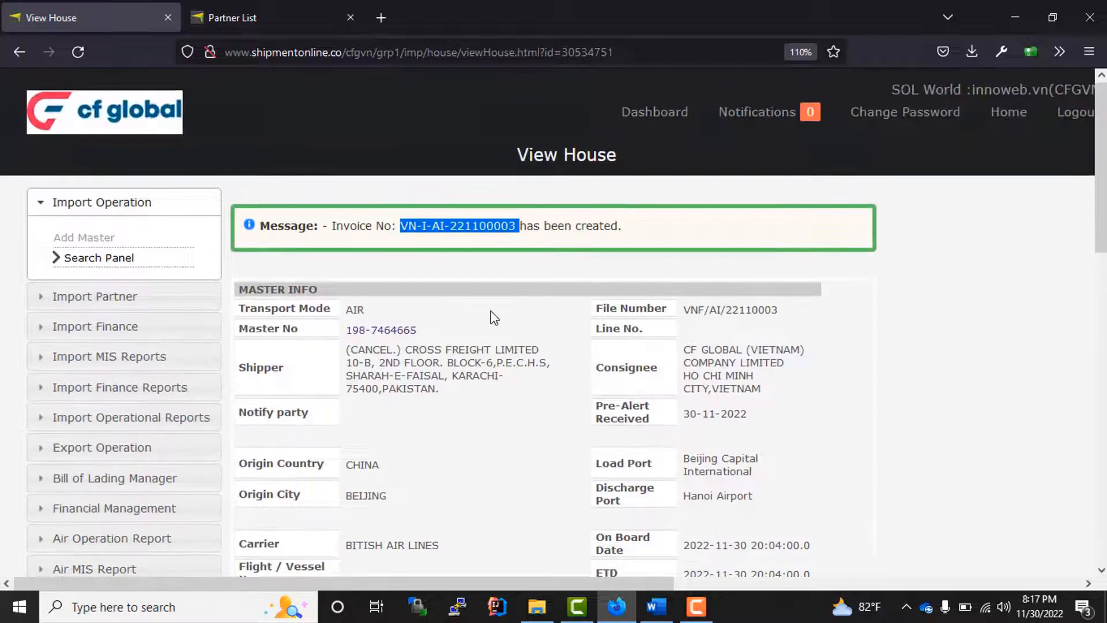
scroll(472, 325, "down", 15)
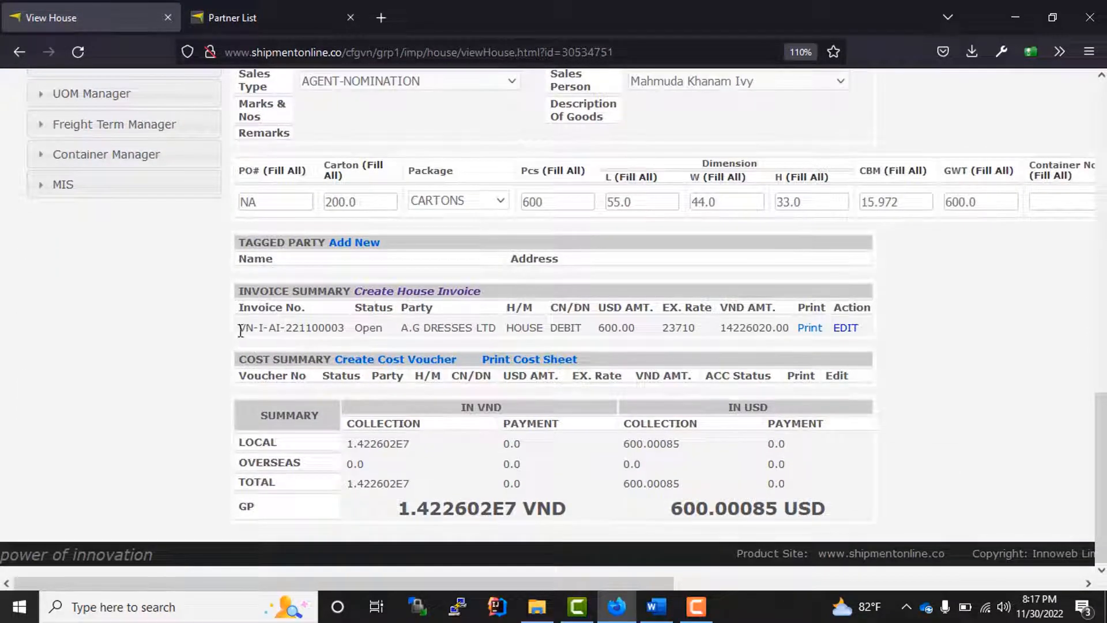
left_click_drag(240, 328, 722, 333)
left_click(1026, 363)
left_click_drag(268, 327, 396, 333)
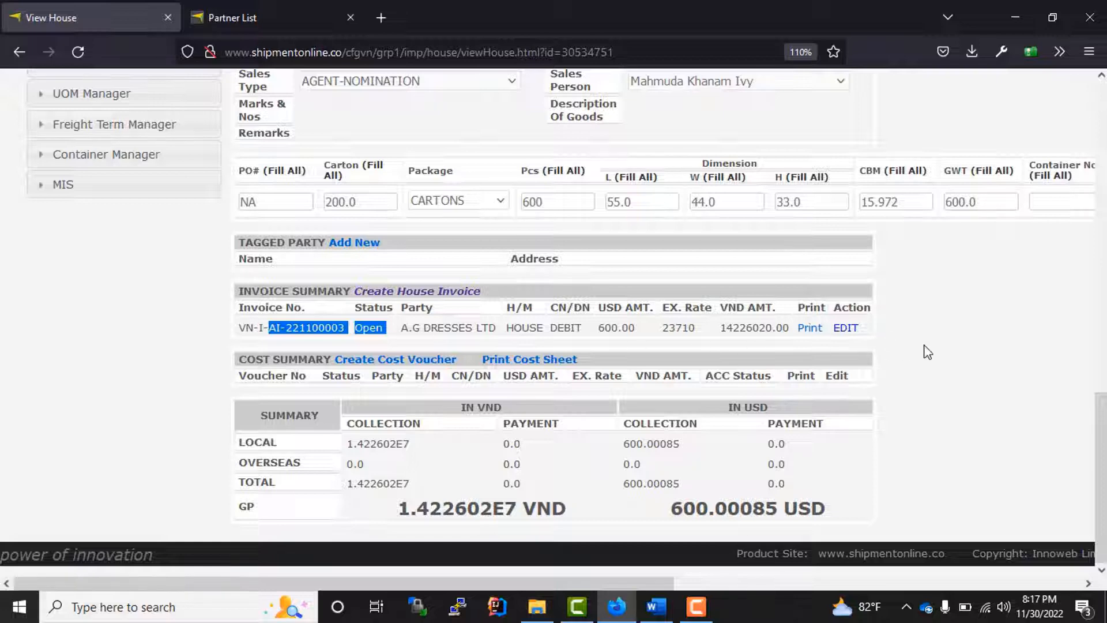
- Open invoice VN-I-AI-221100003 for editing and set its AMS charge to 40
left_click(845, 329)
scroll(544, 301, "down", 3)
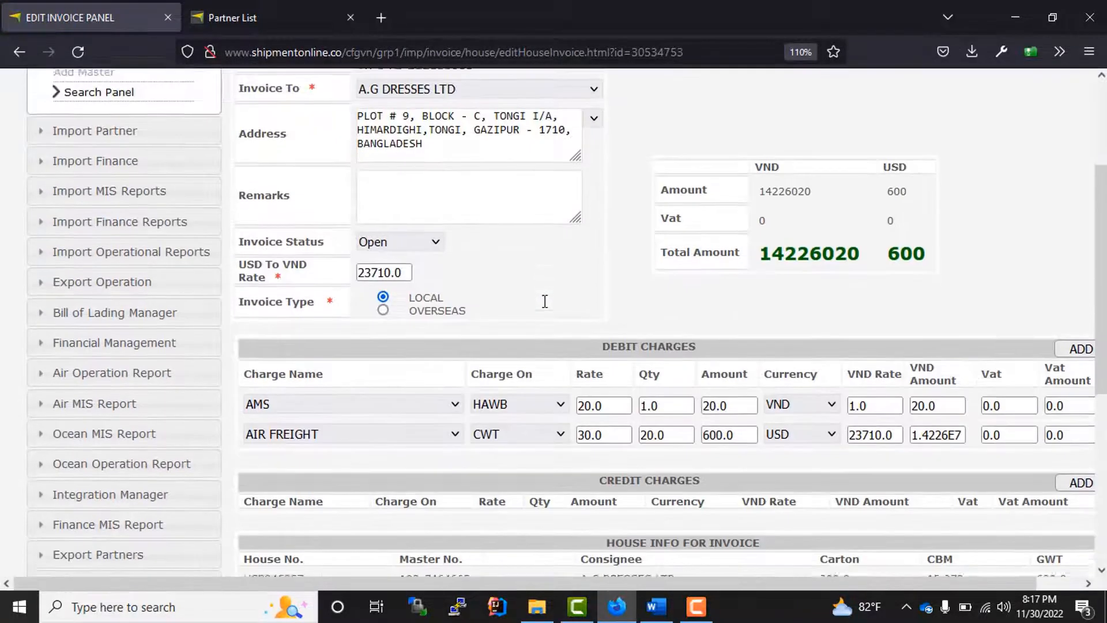
scroll(544, 301, "down", 2)
left_click_drag(627, 279, 555, 283)
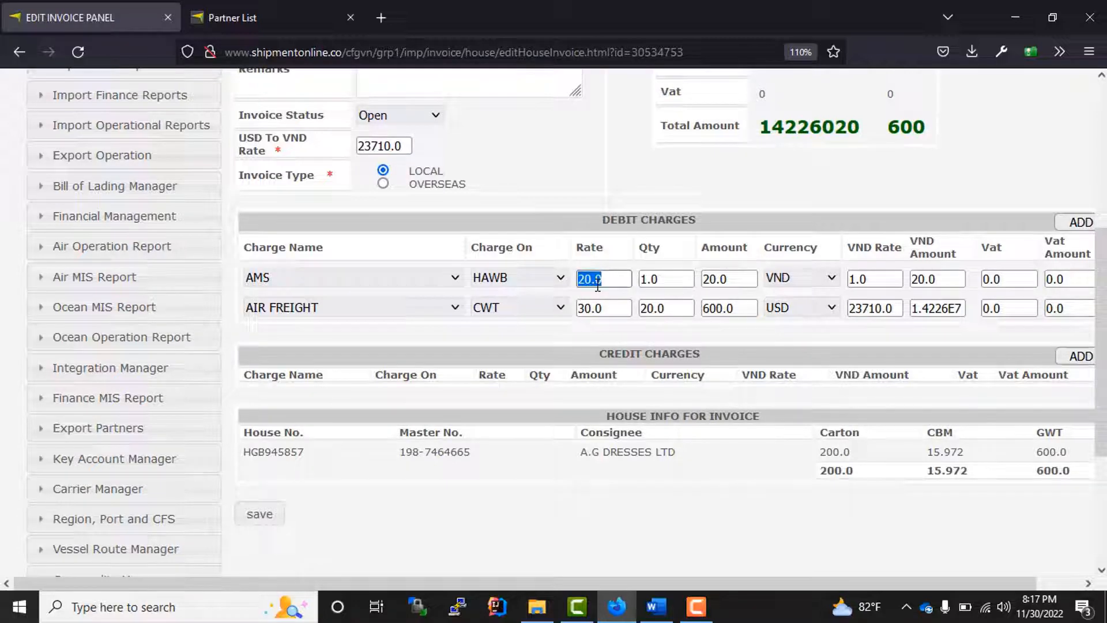
type("40")
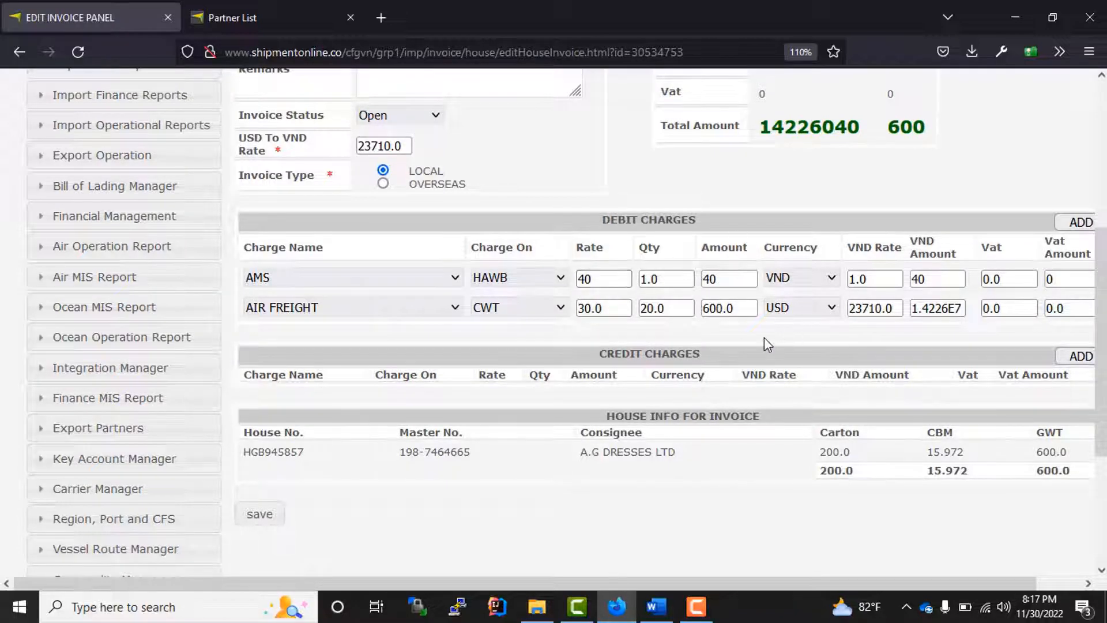
- Change the invoice status from Open to Issued and save the invoice
scroll(752, 353, "up", 3)
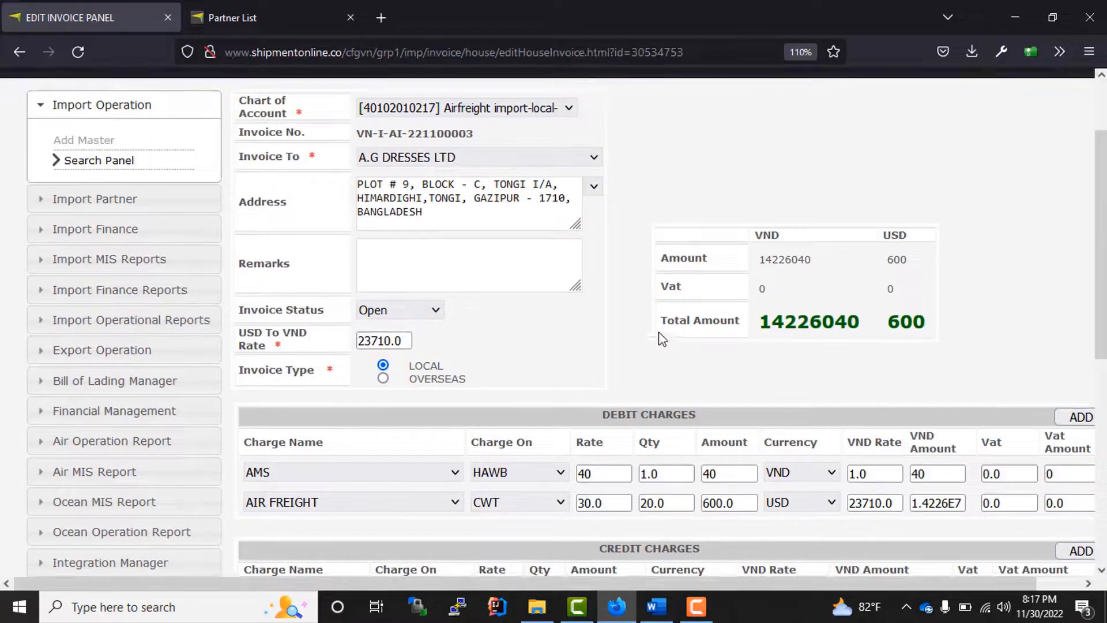
left_click(402, 310)
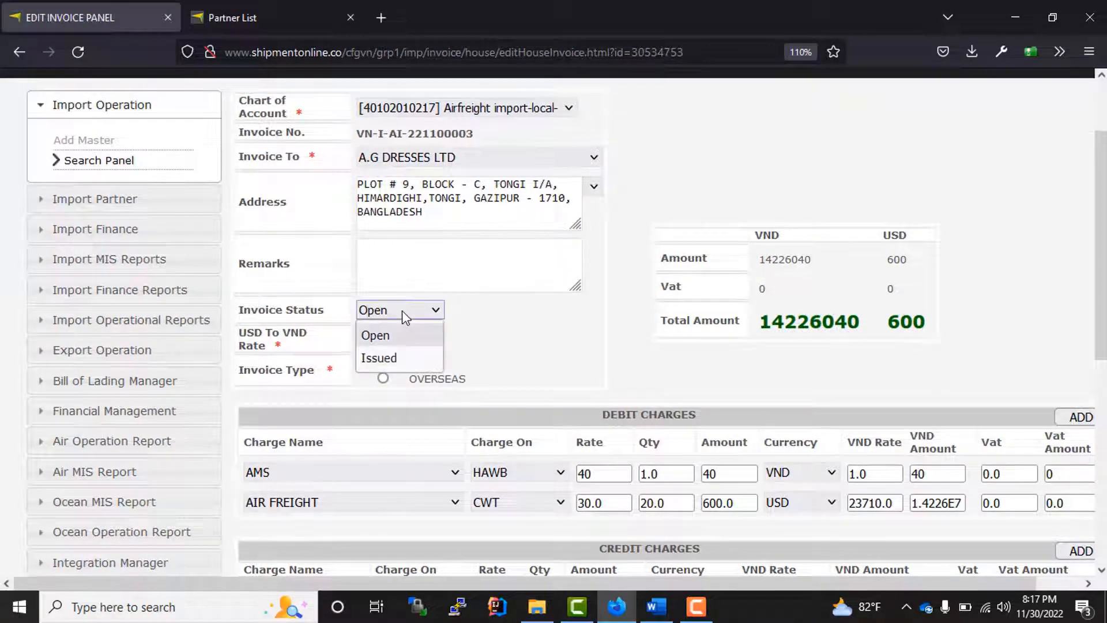
left_click(416, 309)
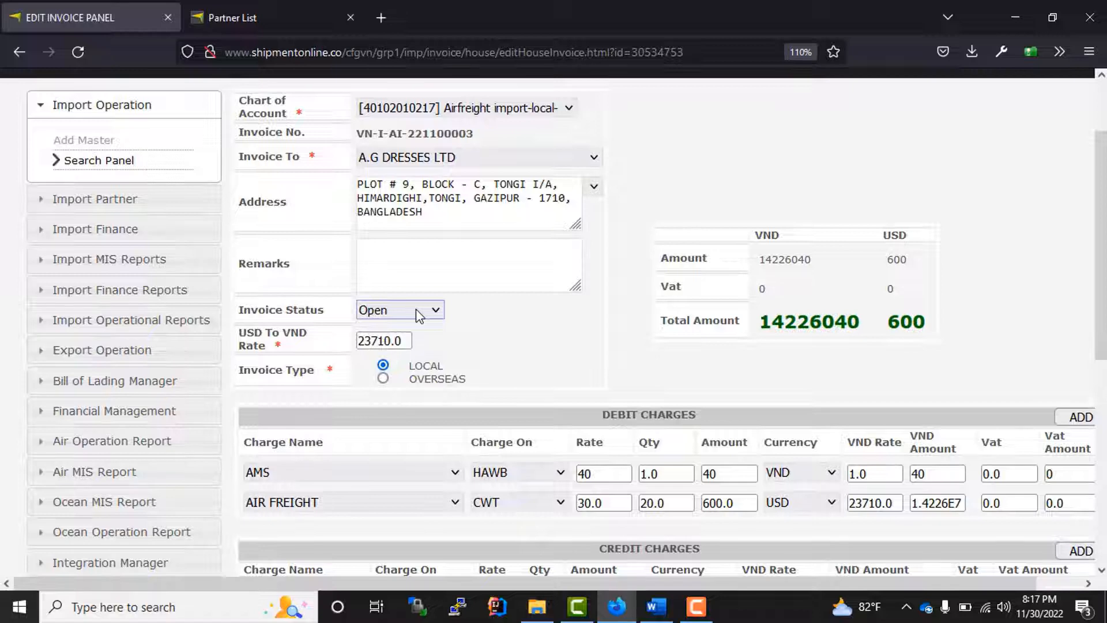
left_click(416, 309)
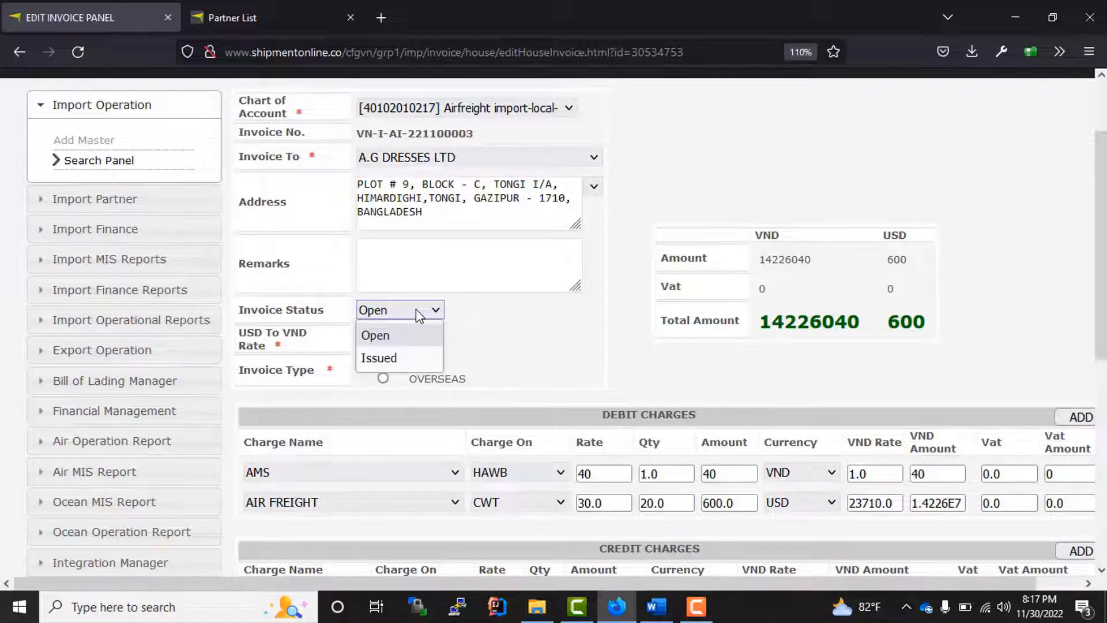
left_click(419, 315)
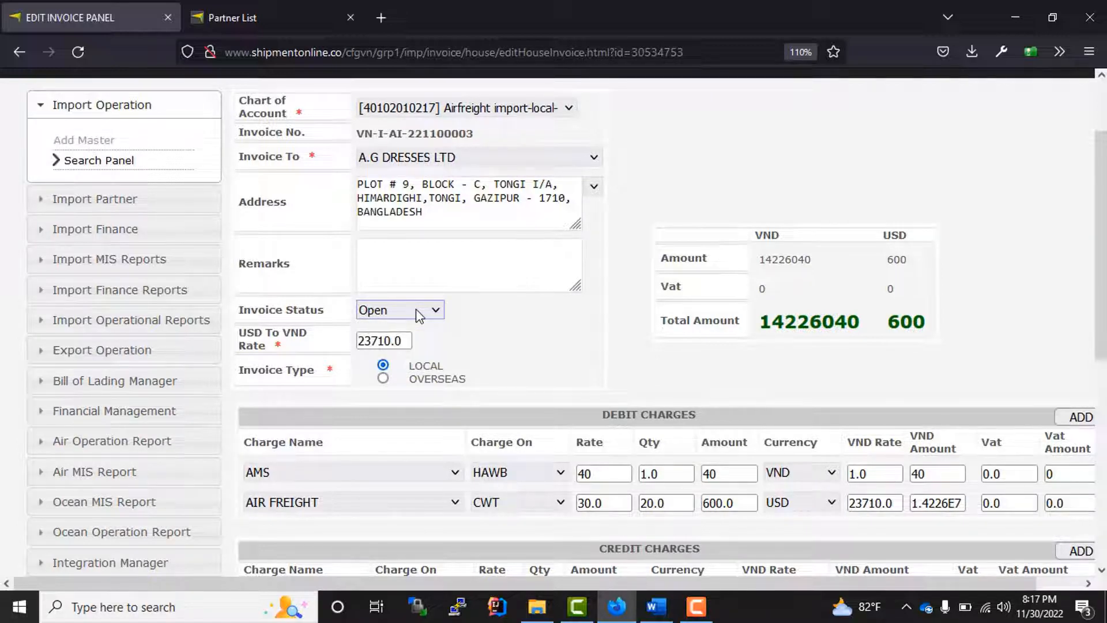
left_click(418, 315)
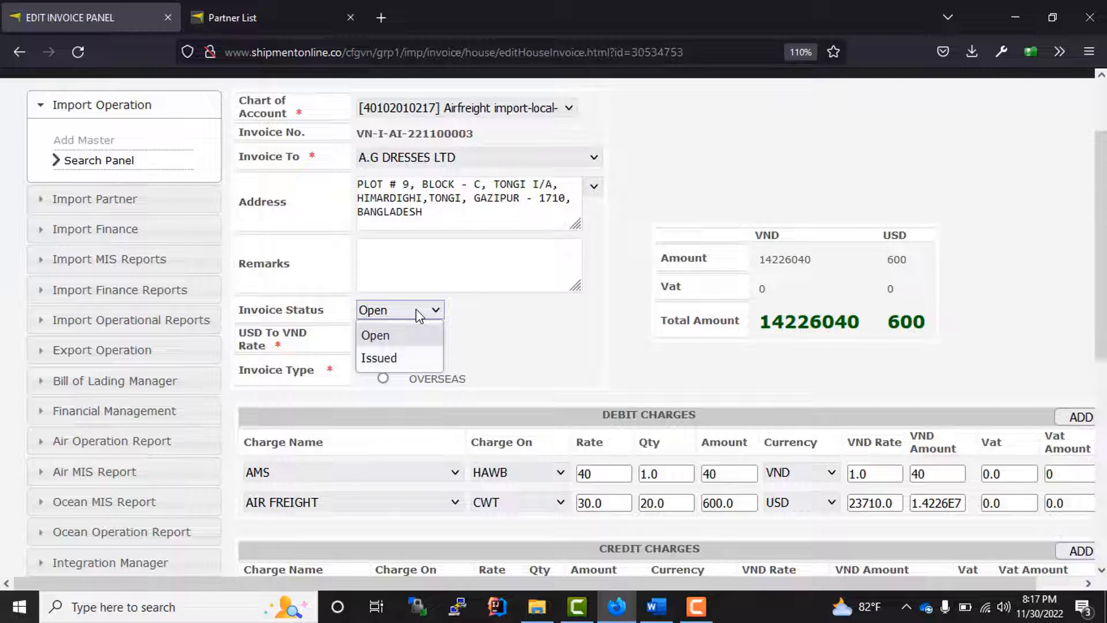
left_click(394, 359)
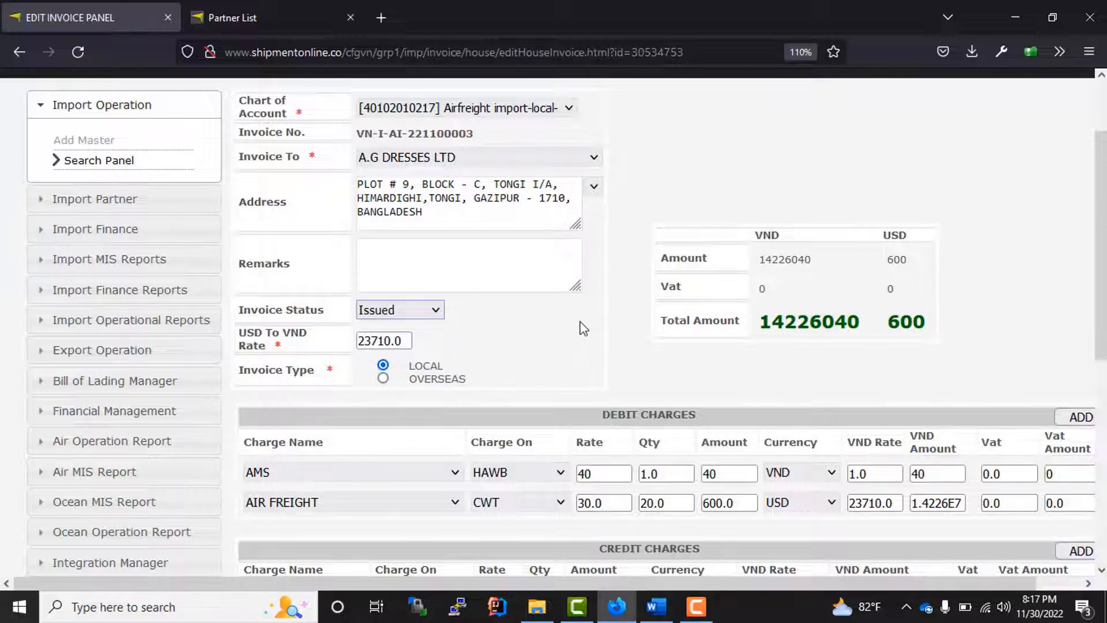
scroll(582, 327, "down", 3)
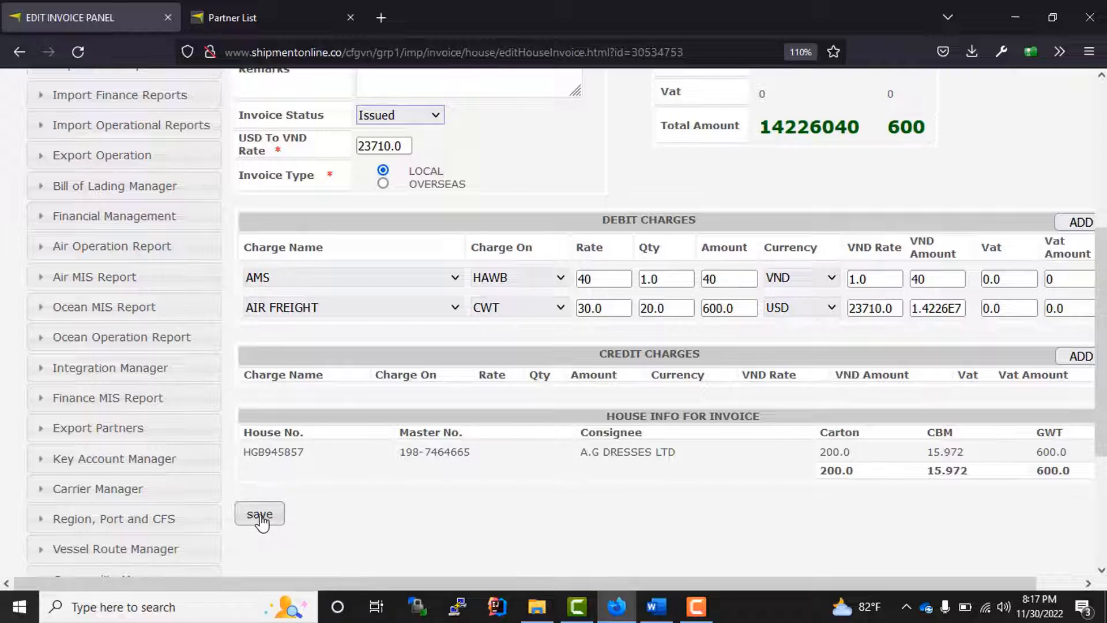
left_click(260, 515)
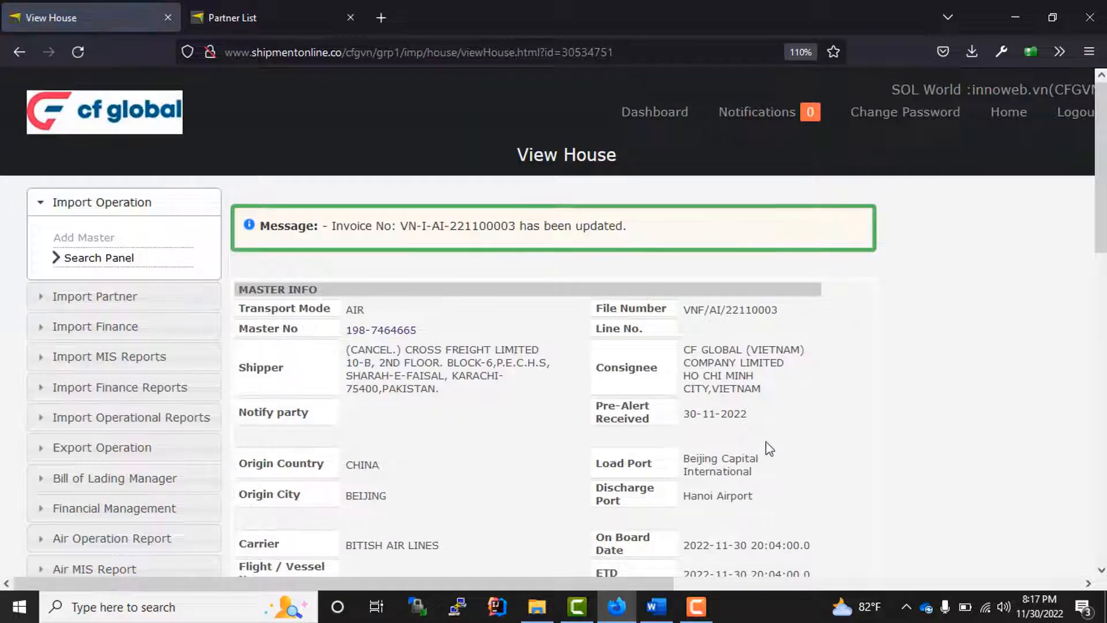
scroll(607, 343, "down", 10)
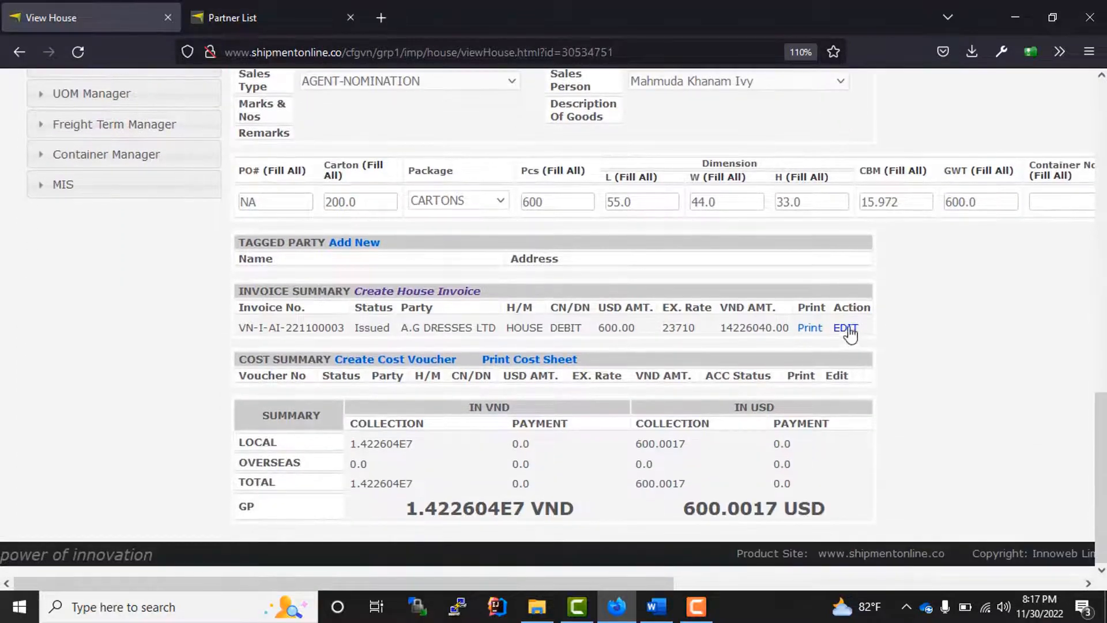
- Open issued invoice VN-I-AI-221100003 and check its exchange rate, invoice type and status
left_click(845, 328)
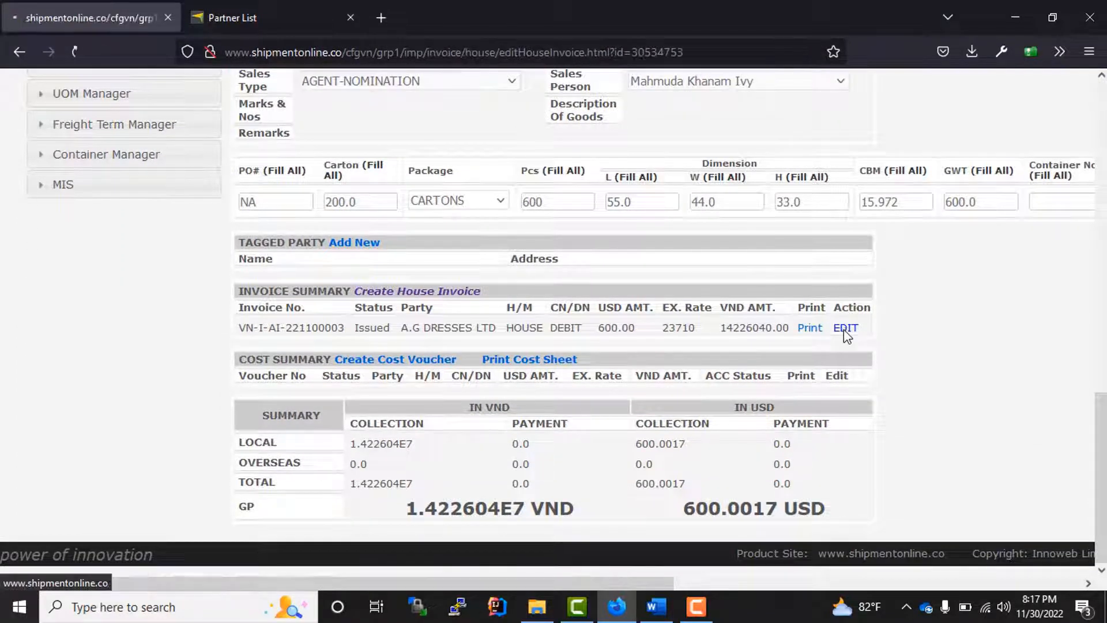
scroll(605, 333, "down", 3)
scroll(570, 314, "up", 3)
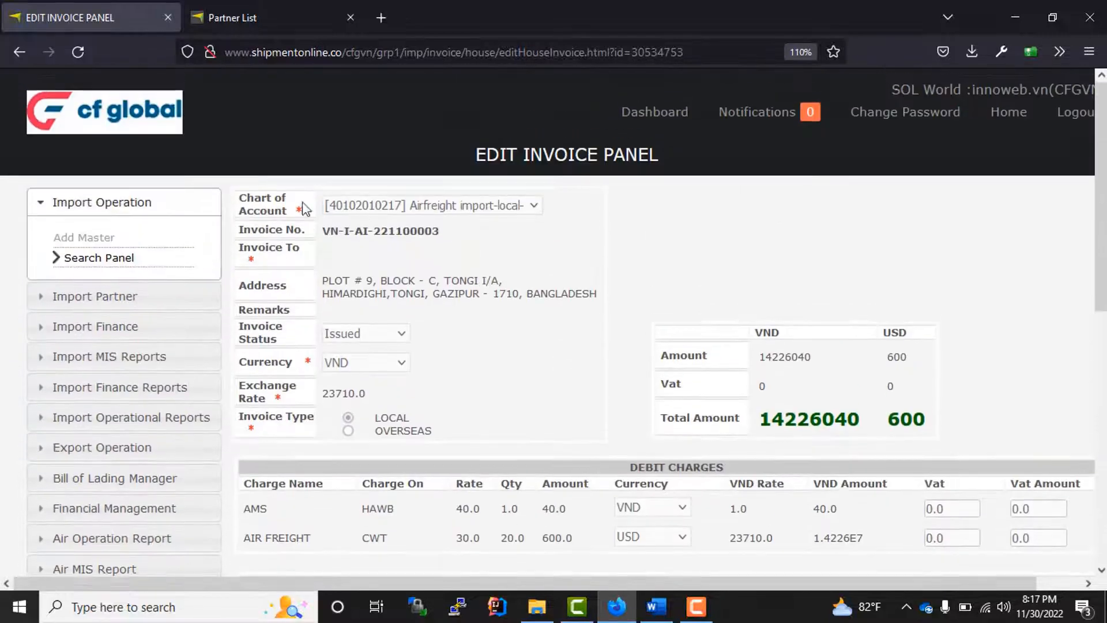
scroll(499, 360, "down", 3)
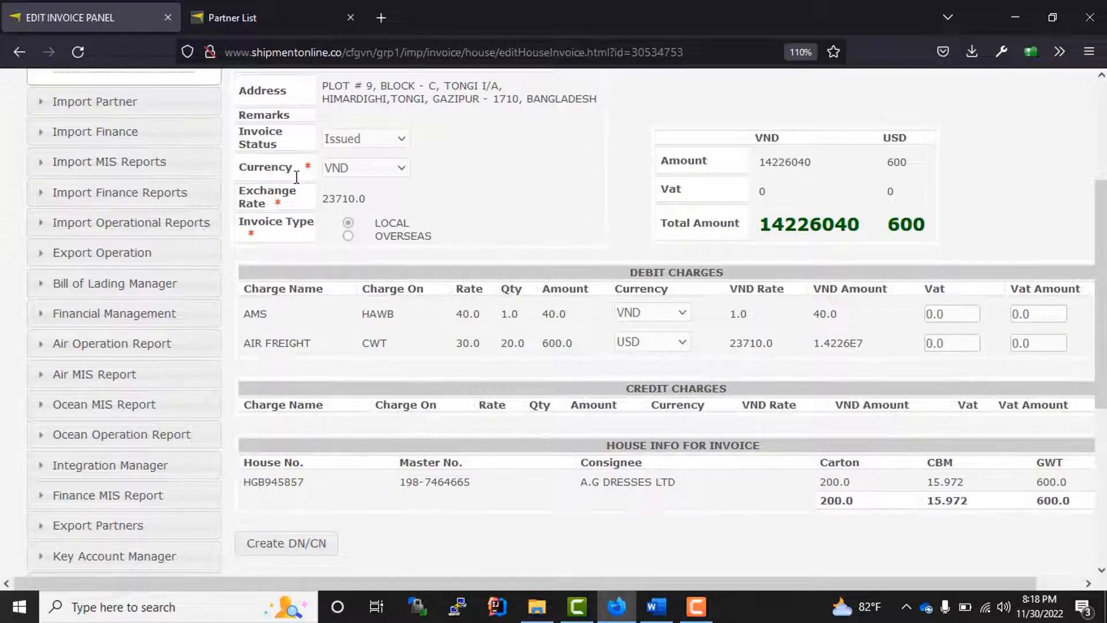
left_click_drag(306, 222, 398, 183)
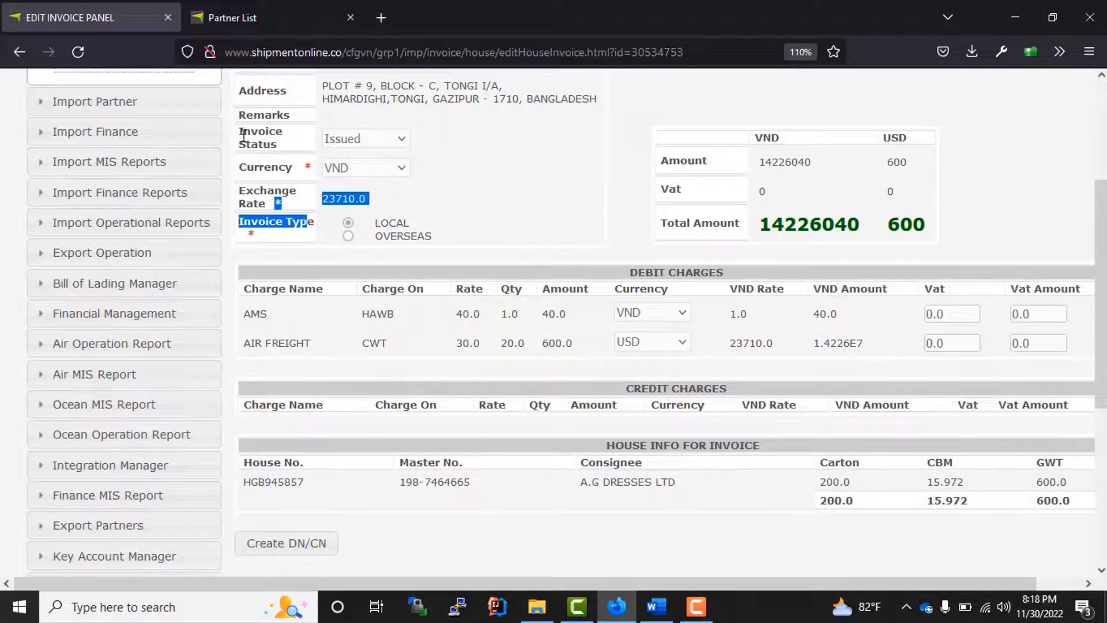
left_click_drag(243, 136, 306, 147)
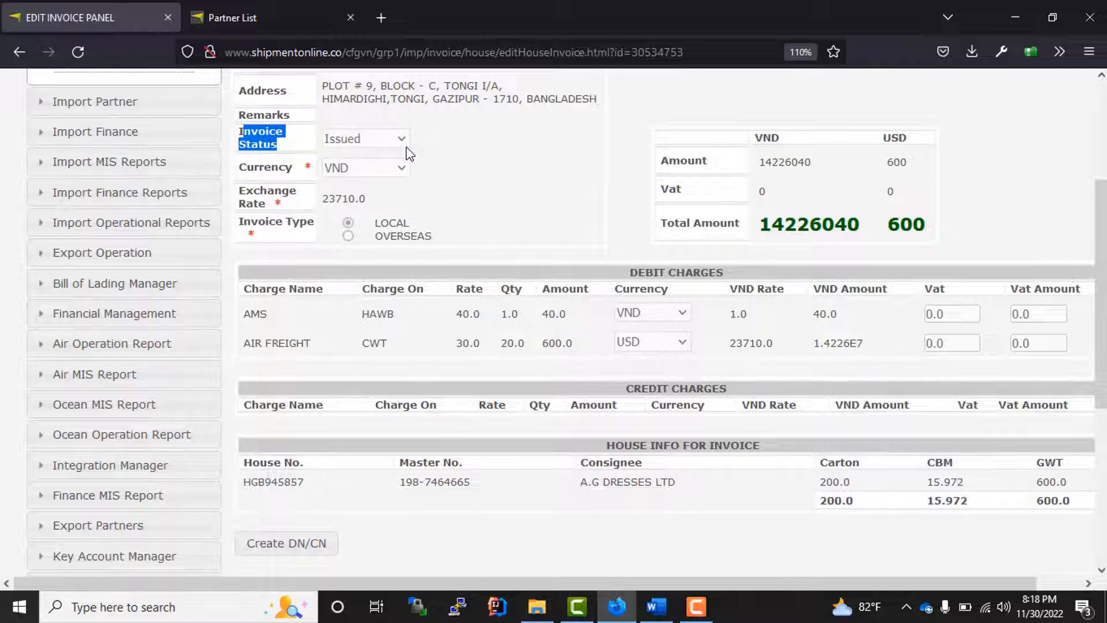
- Return to View House and print invoice VN-I-AI-221100003 as a PDF
scroll(613, 323, "up", 6)
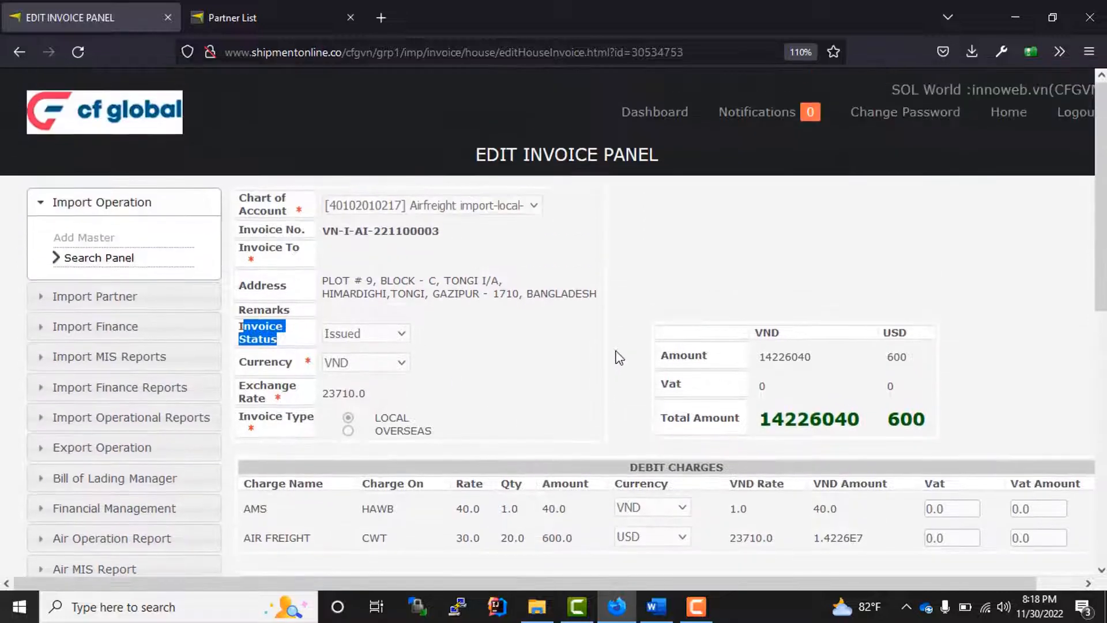
left_click(613, 361)
scroll(590, 381, "down", 3)
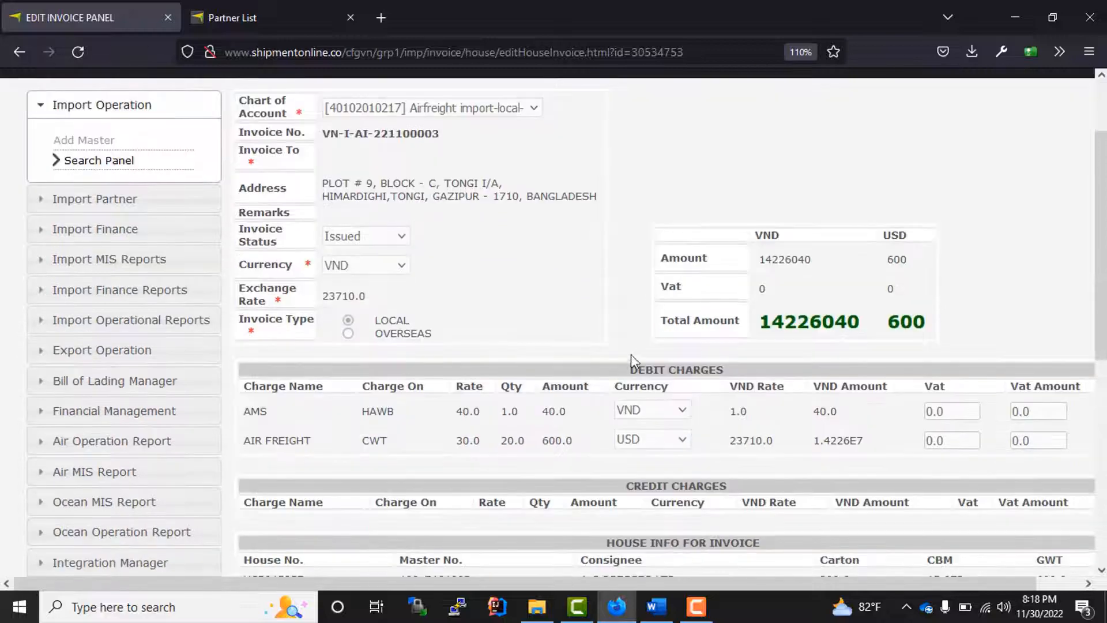
scroll(756, 436, "down", 8)
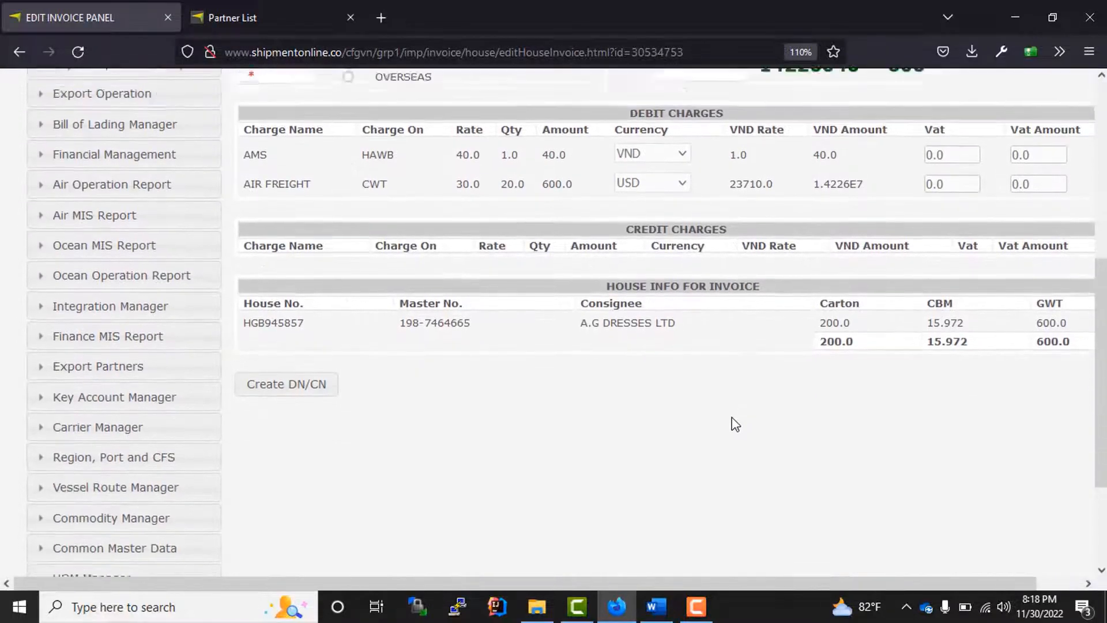
scroll(732, 420, "up", 10)
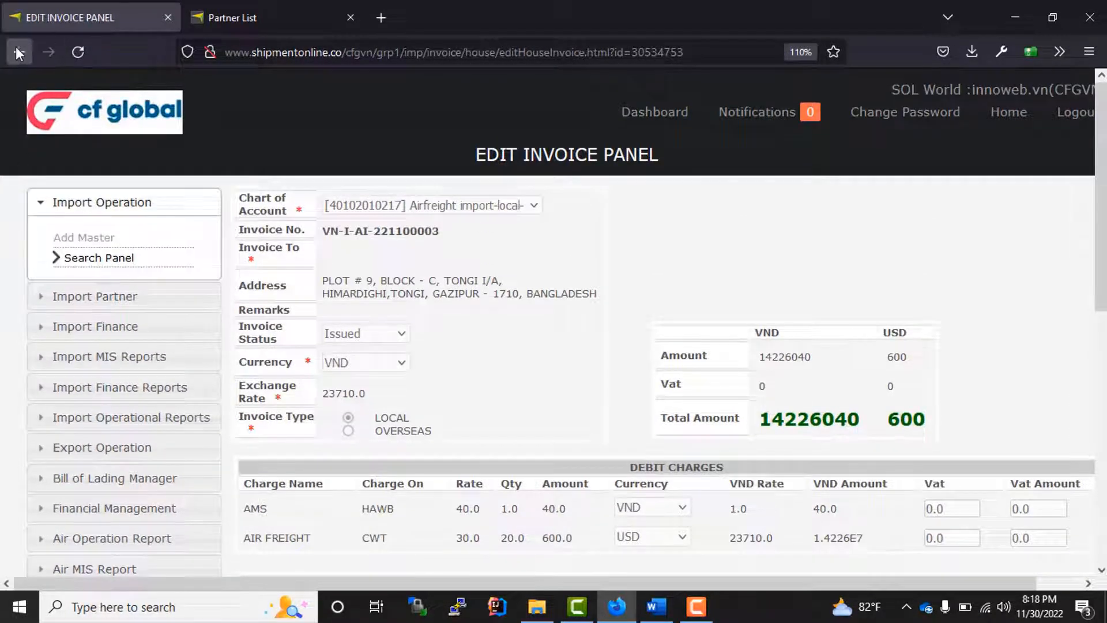
left_click(18, 53)
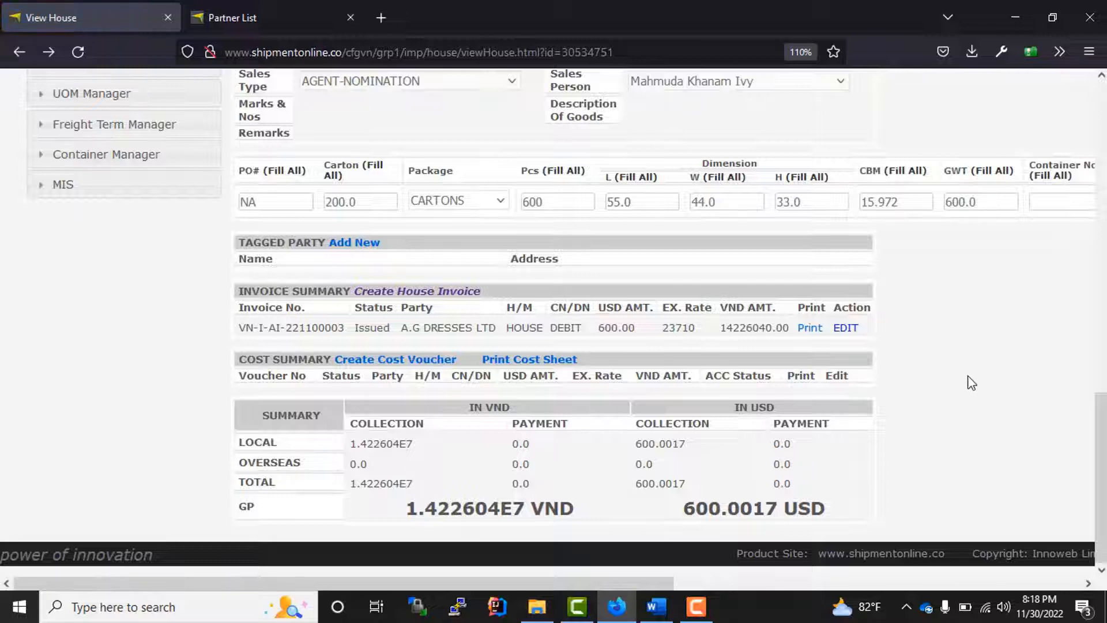
left_click(806, 328)
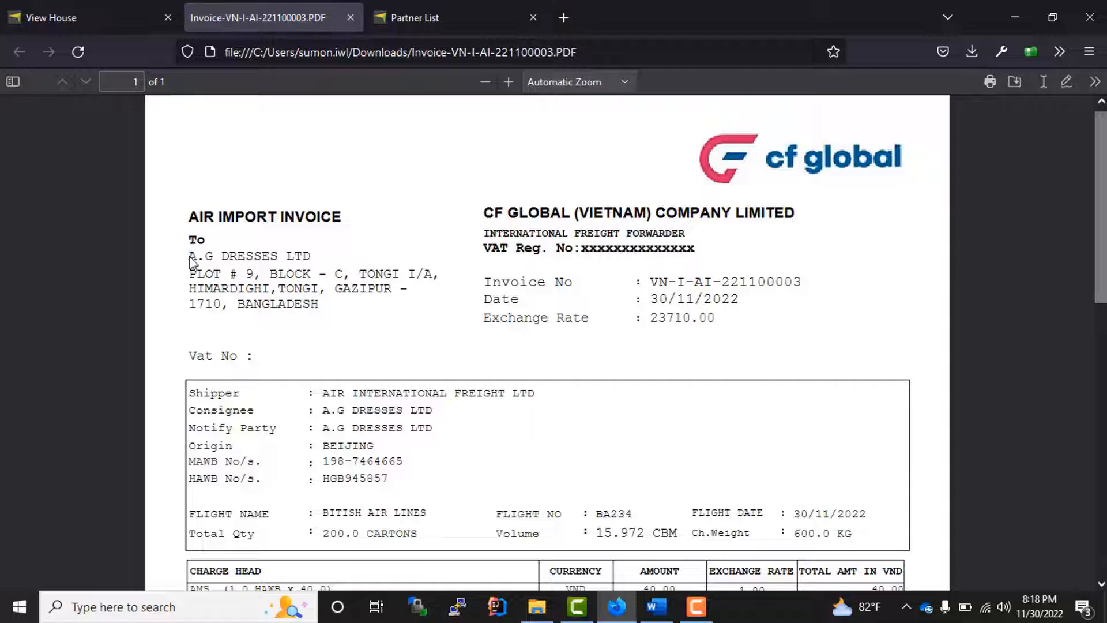
- Review the invoice PDF's recipient, shipment details and AMS/AIR FREIGHT charges, then close it
left_click_drag(193, 262, 412, 317)
left_click(420, 315)
left_click_drag(492, 300, 494, 383)
scroll(462, 385, "down", 4)
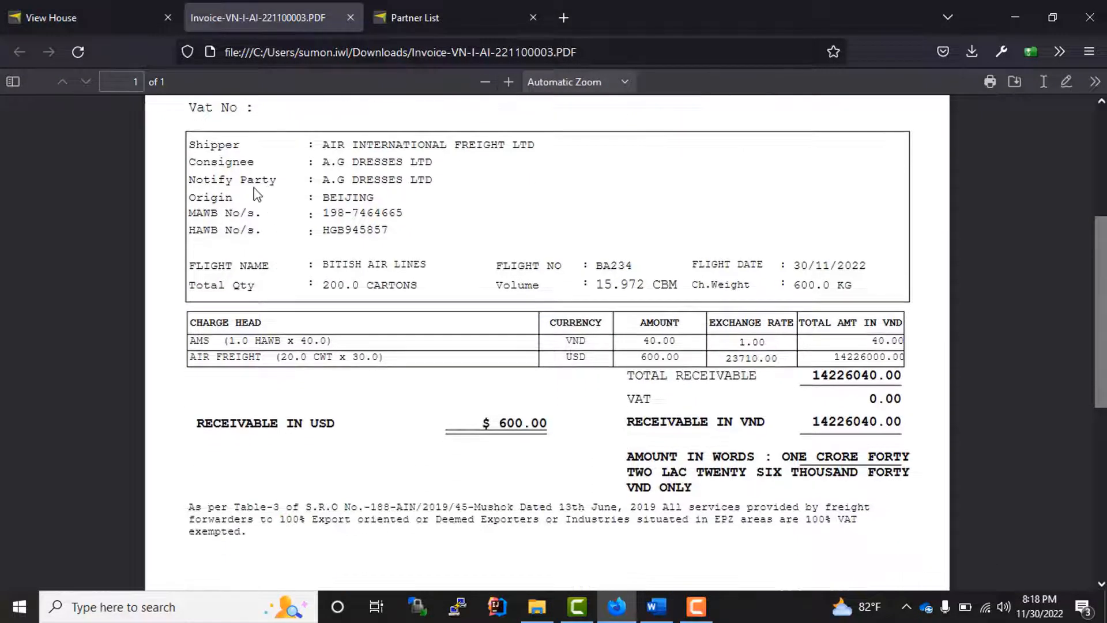
left_click_drag(204, 145, 639, 291)
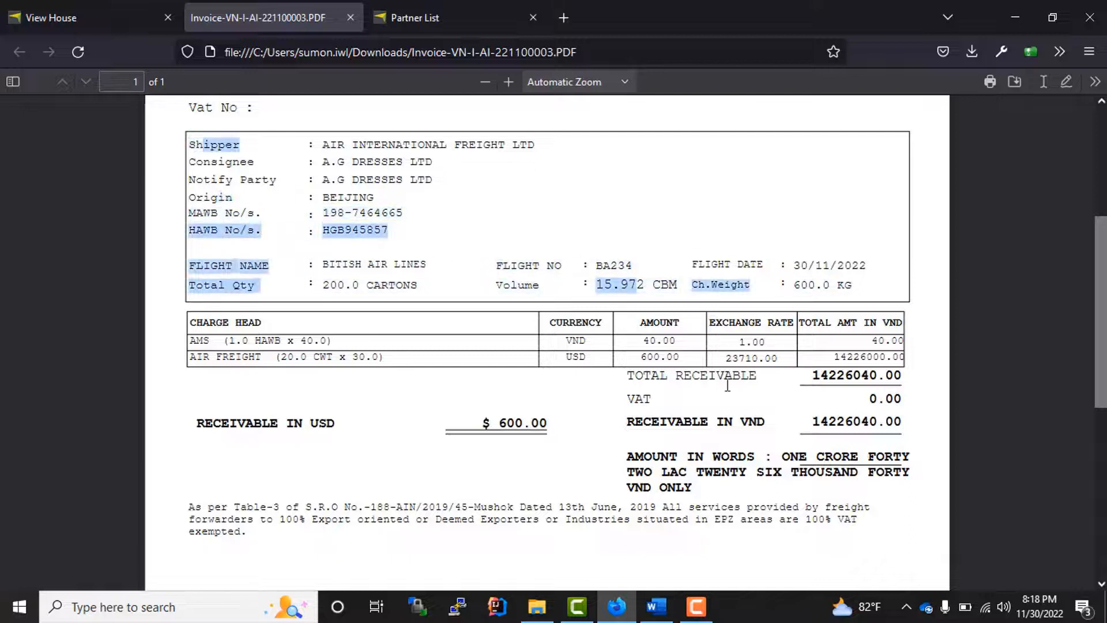
left_click(271, 353)
left_click_drag(190, 339, 488, 371)
left_click_drag(645, 362, 805, 360)
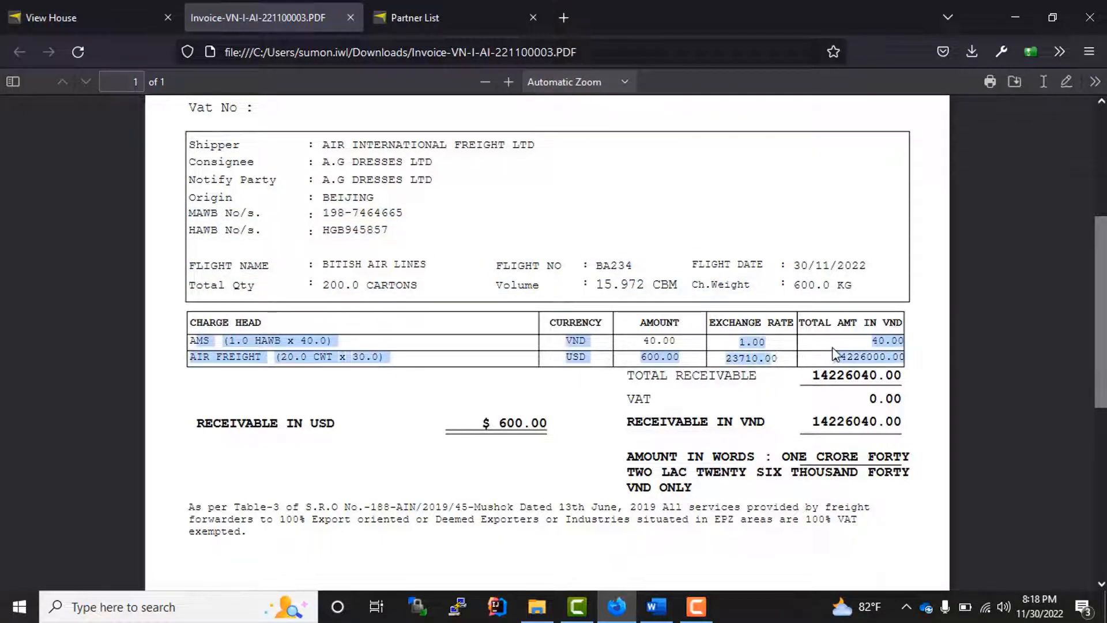
left_click(744, 372)
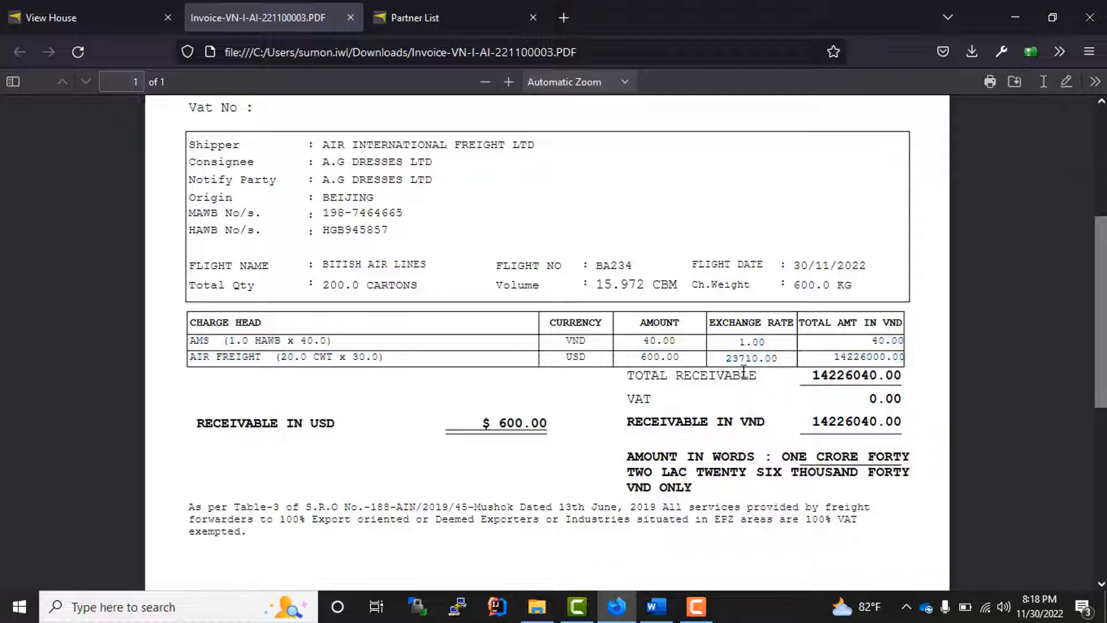
scroll(803, 429, "down", 6)
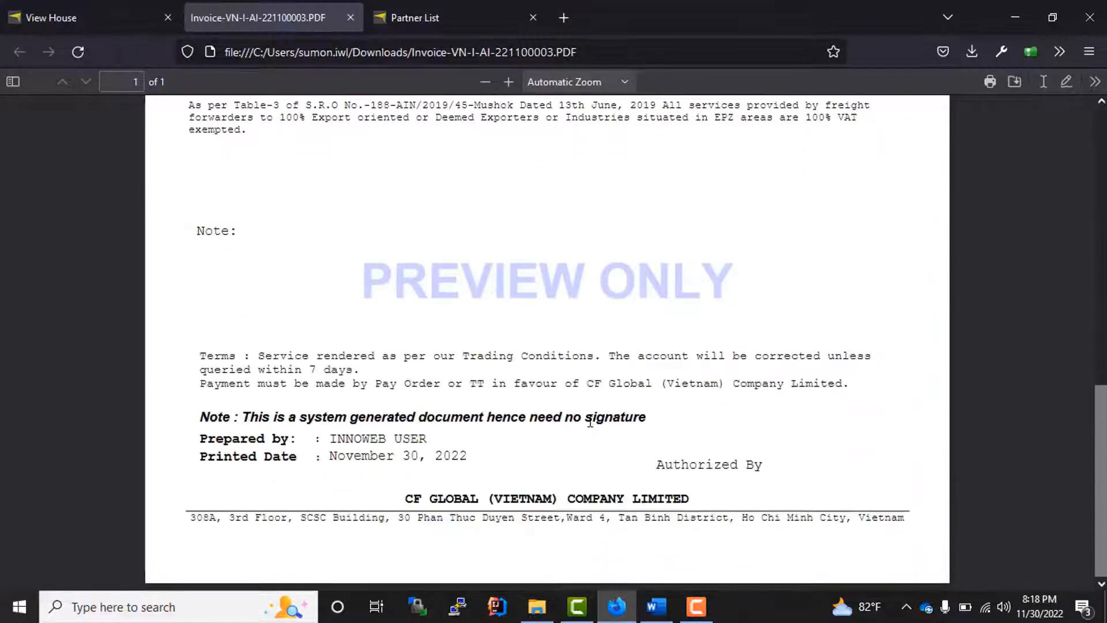
scroll(577, 421, "up", 10)
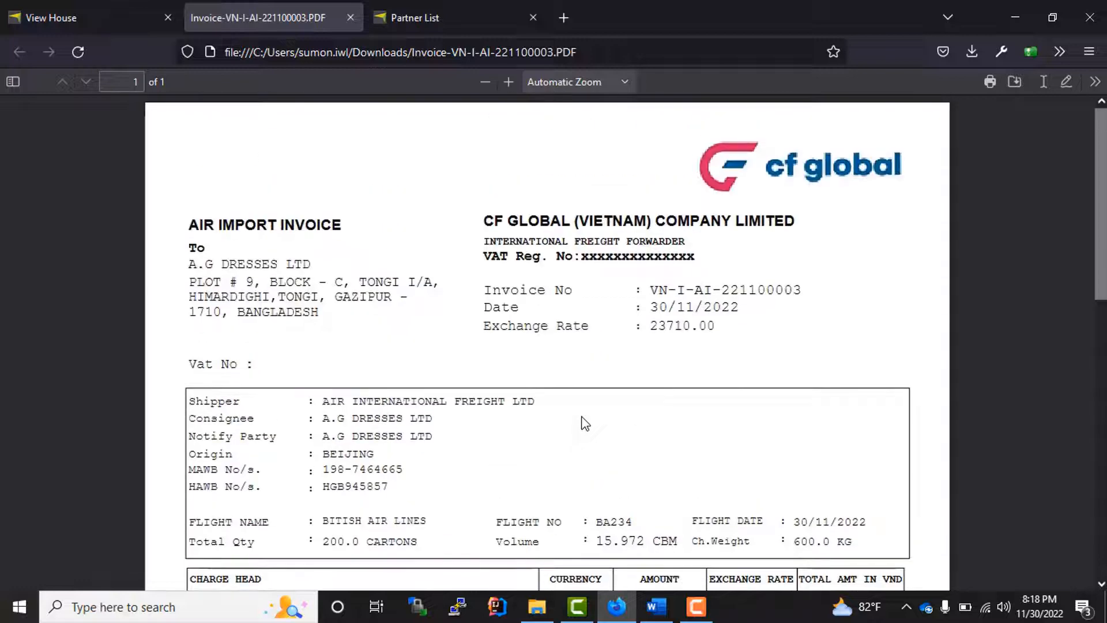
left_click(349, 18)
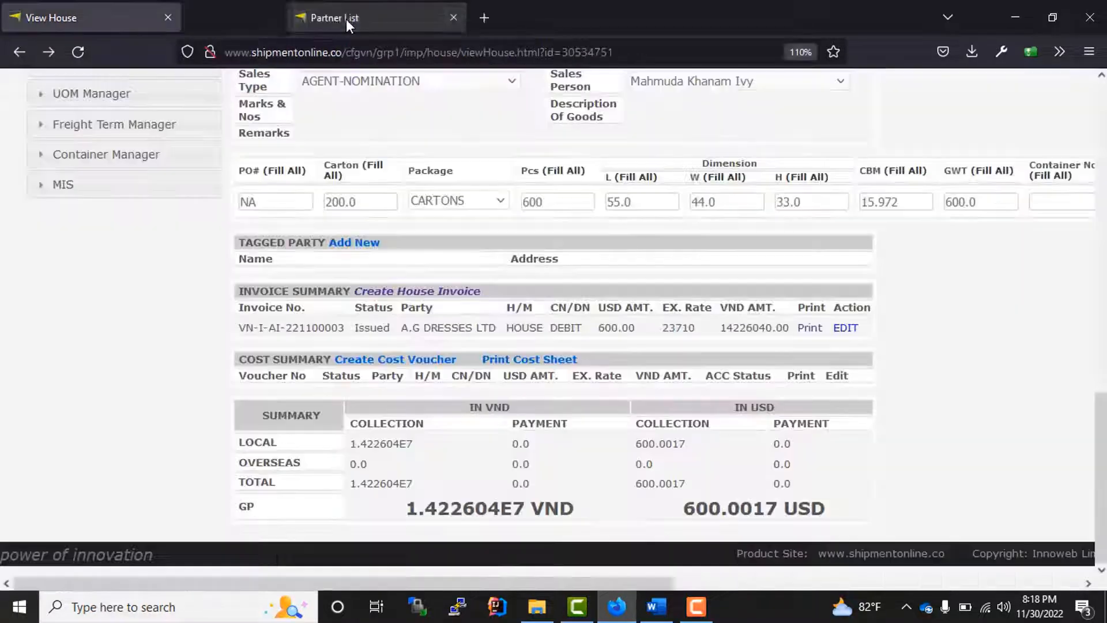
- Search Authorize Invoice for Transport Mode AIR and Invoice Type Invoice
scroll(422, 324, "up", 12)
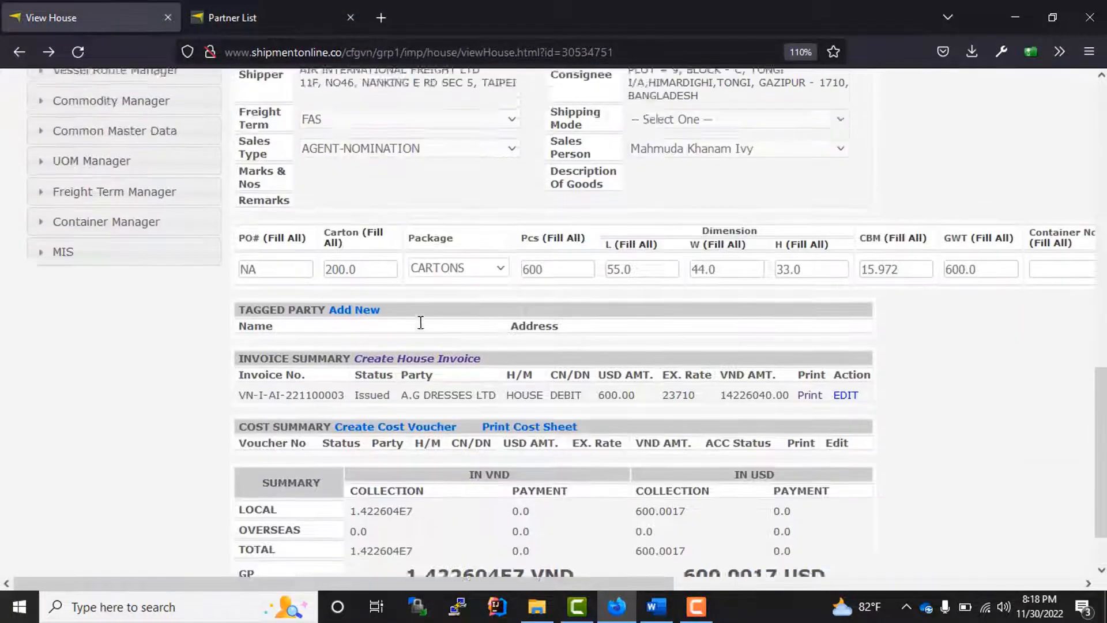
scroll(422, 332, "up", 5)
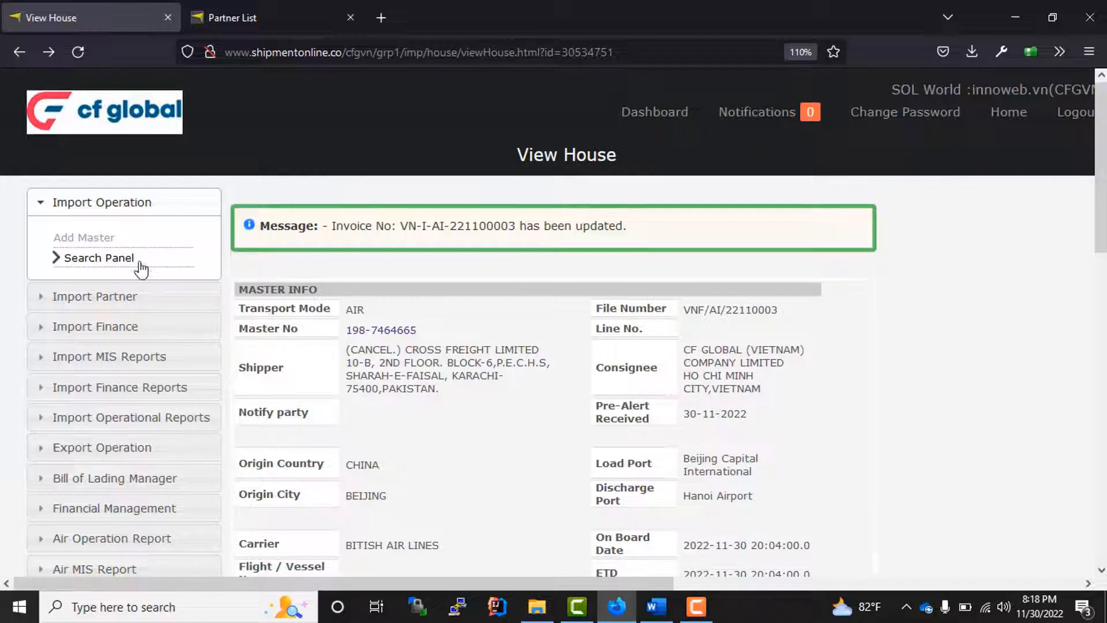
left_click(119, 335)
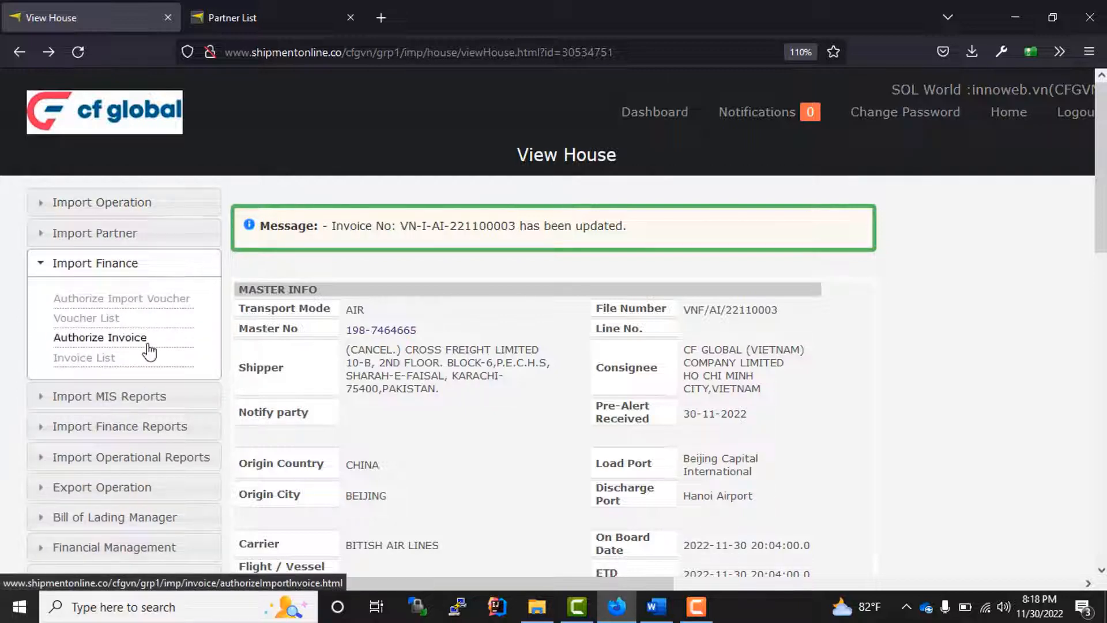
left_click(91, 345)
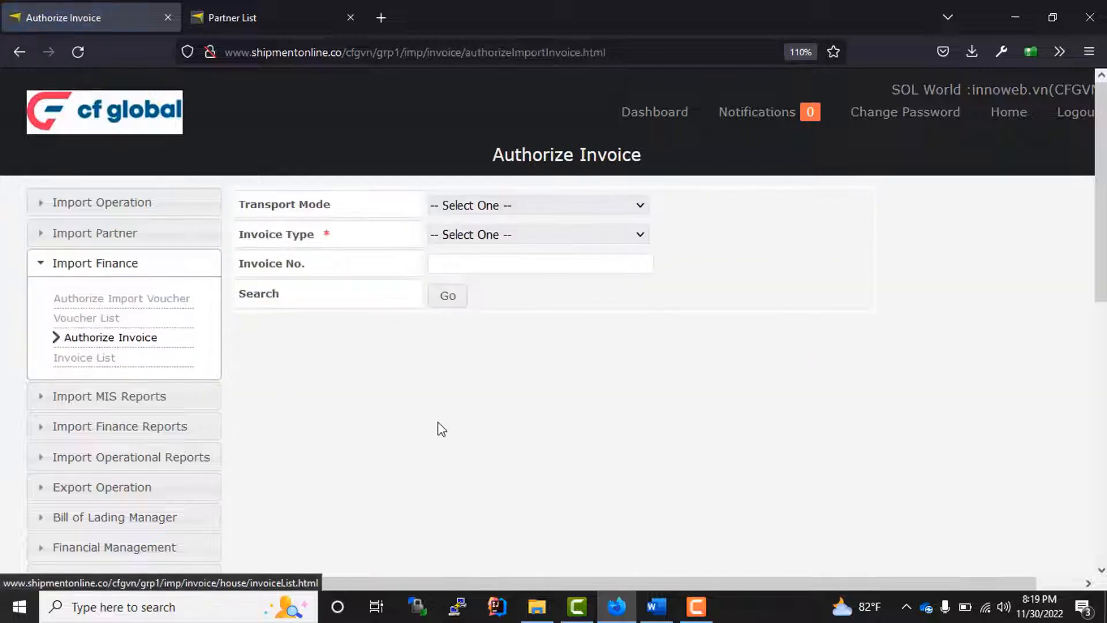
left_click(479, 209)
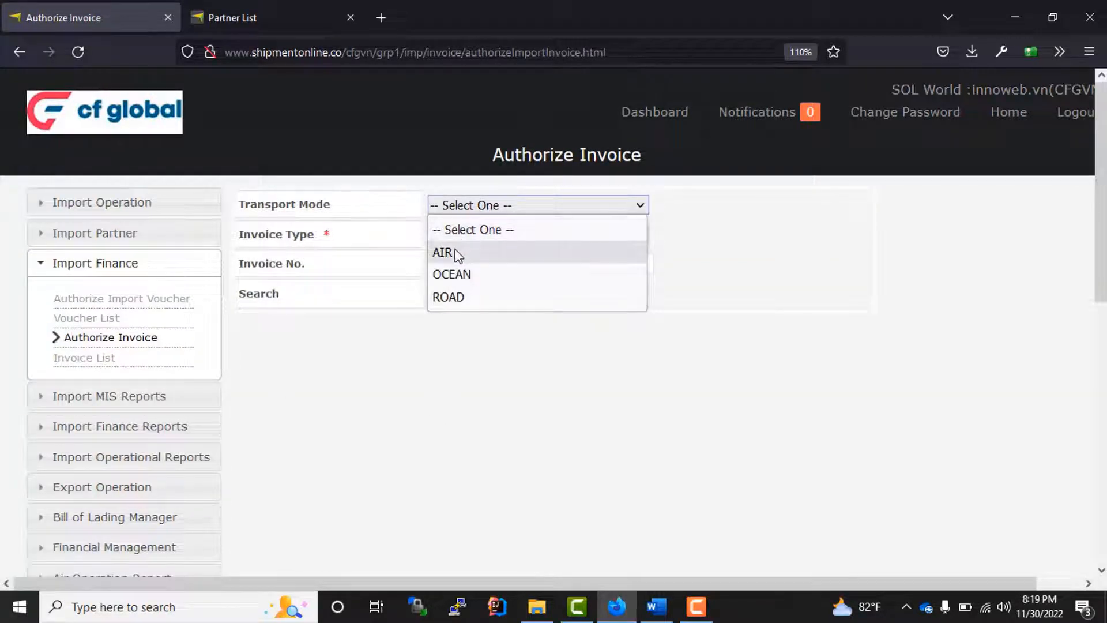
left_click(456, 251)
left_click(474, 237)
left_click(452, 282)
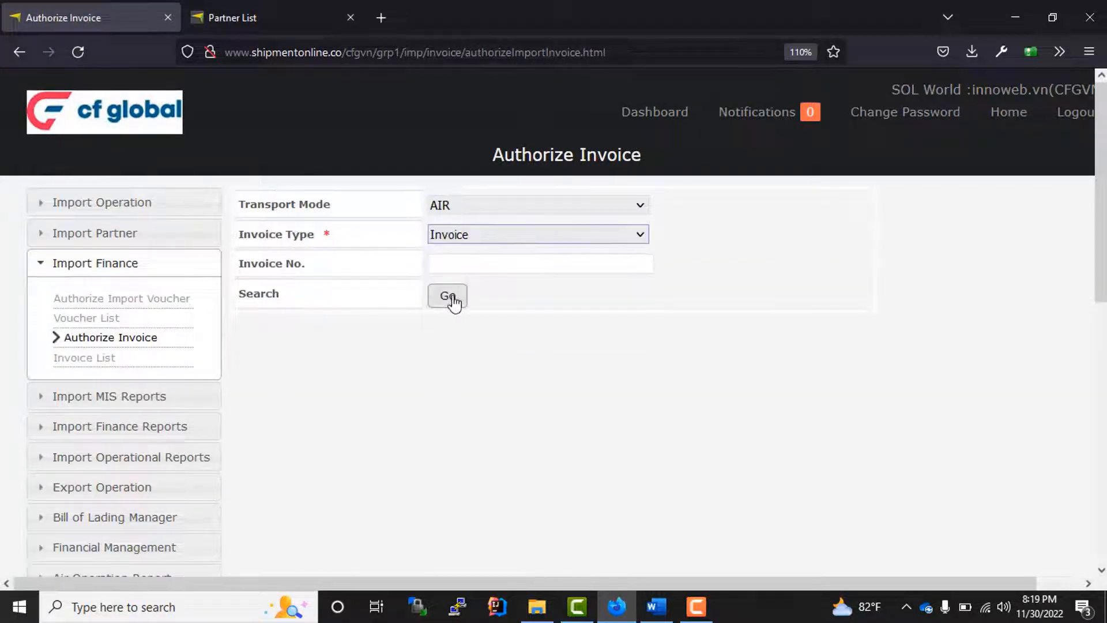
left_click(449, 296)
- Select invoice VN-I-AI-221100003 in the results and reopen it
scroll(473, 346, "down", 1)
scroll(474, 346, "down", 2)
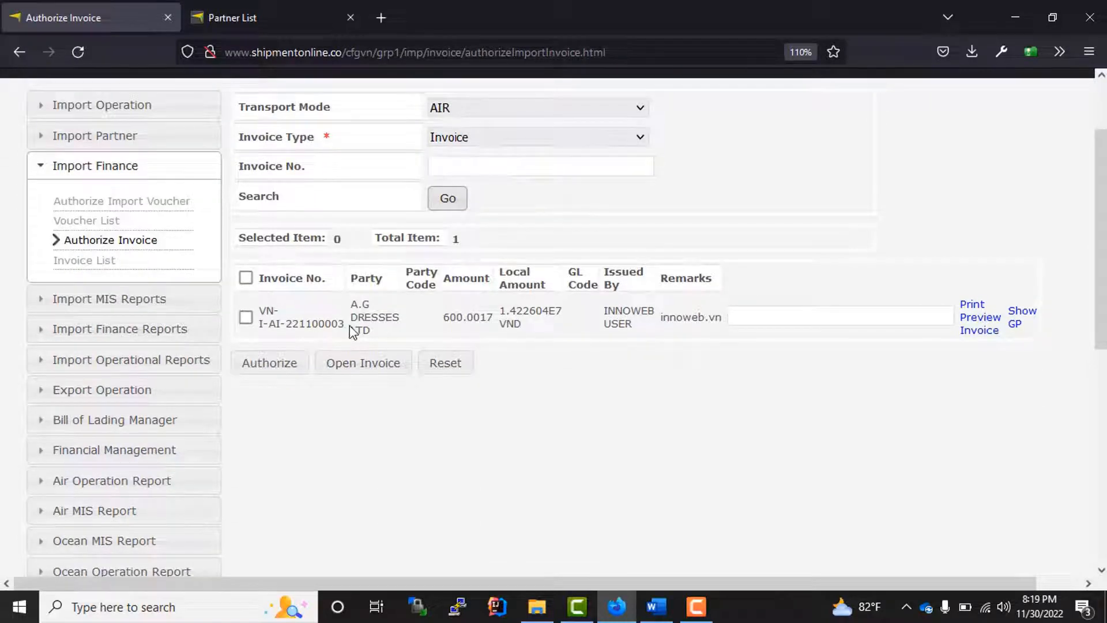
left_click_drag(352, 332, 304, 323)
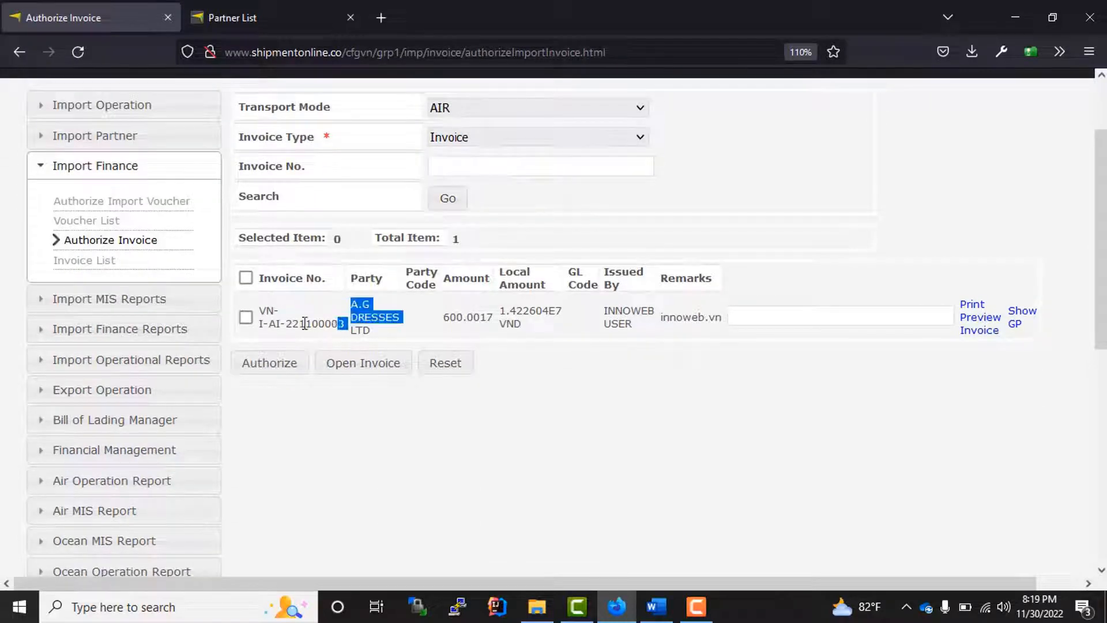
left_click(732, 450)
left_click(245, 319)
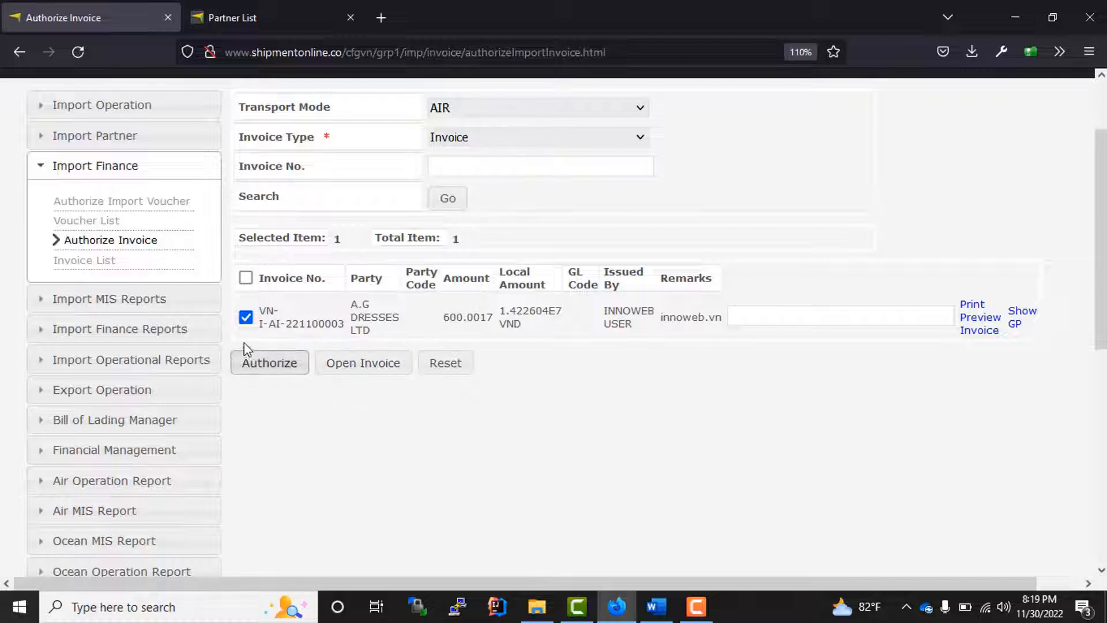
left_click_drag(262, 324, 369, 318)
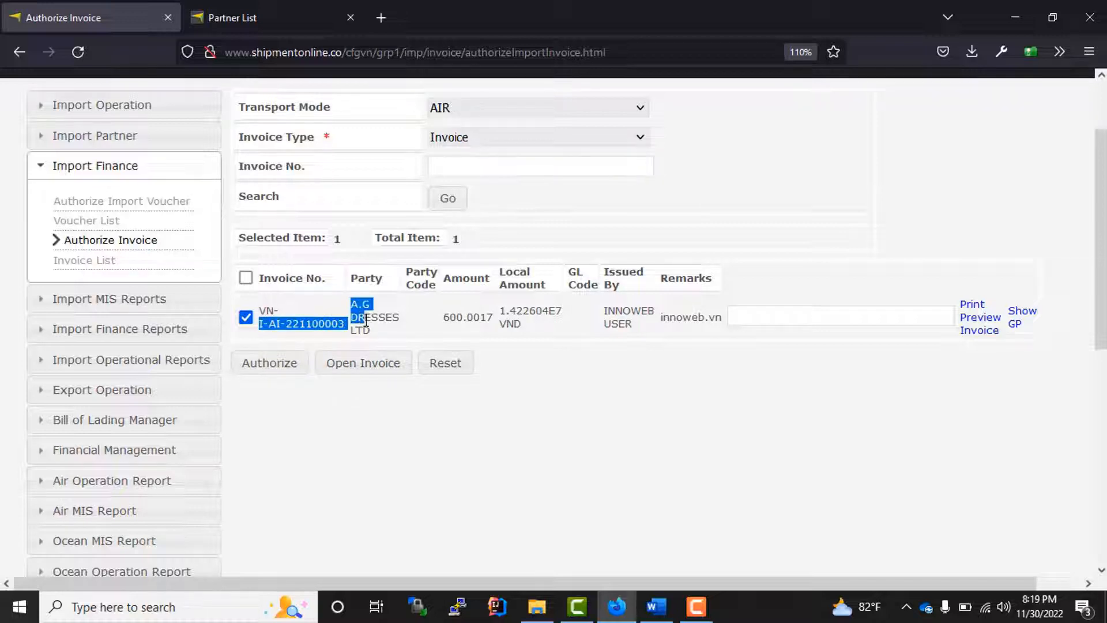
left_click(434, 342)
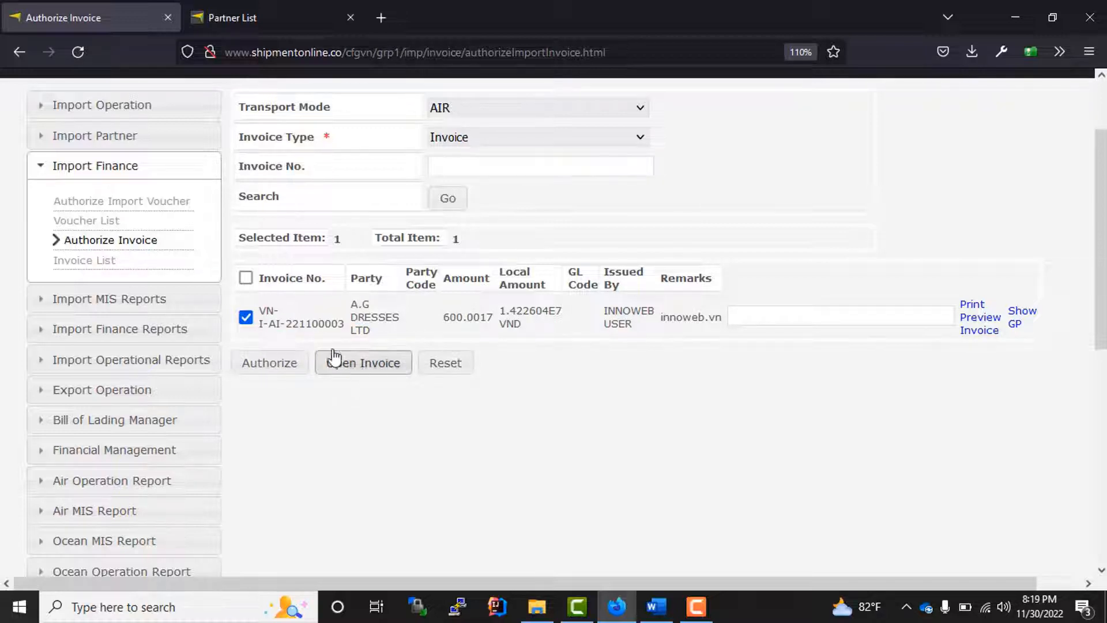
left_click(359, 375)
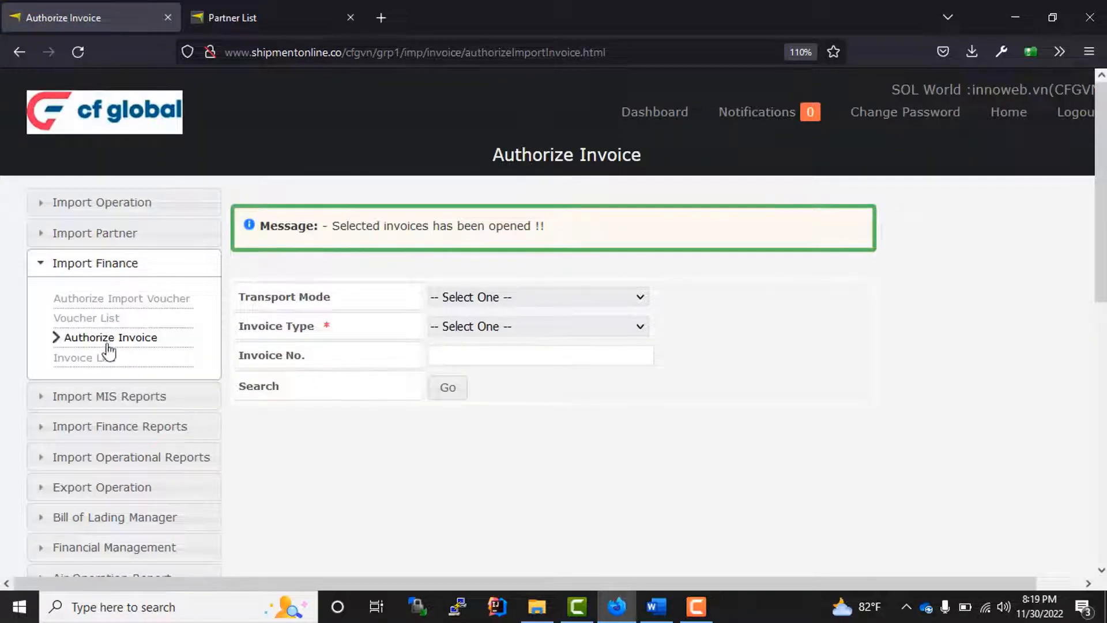
- Open house HGB945857 from the master bill of lading list
left_click(133, 204)
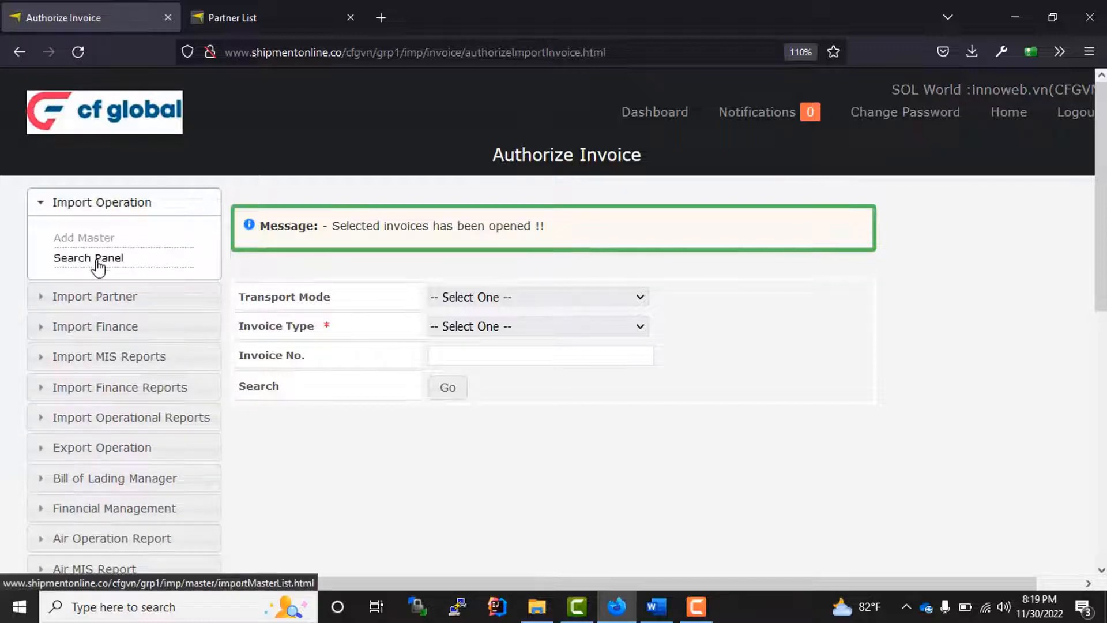
left_click(101, 258)
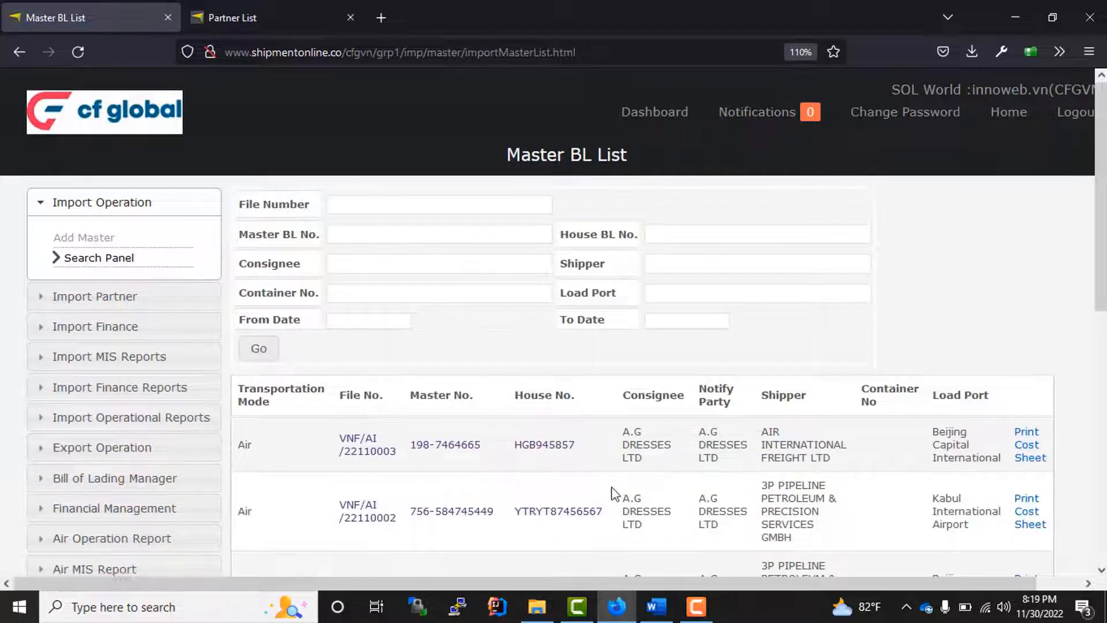
scroll(575, 388, "down", 3)
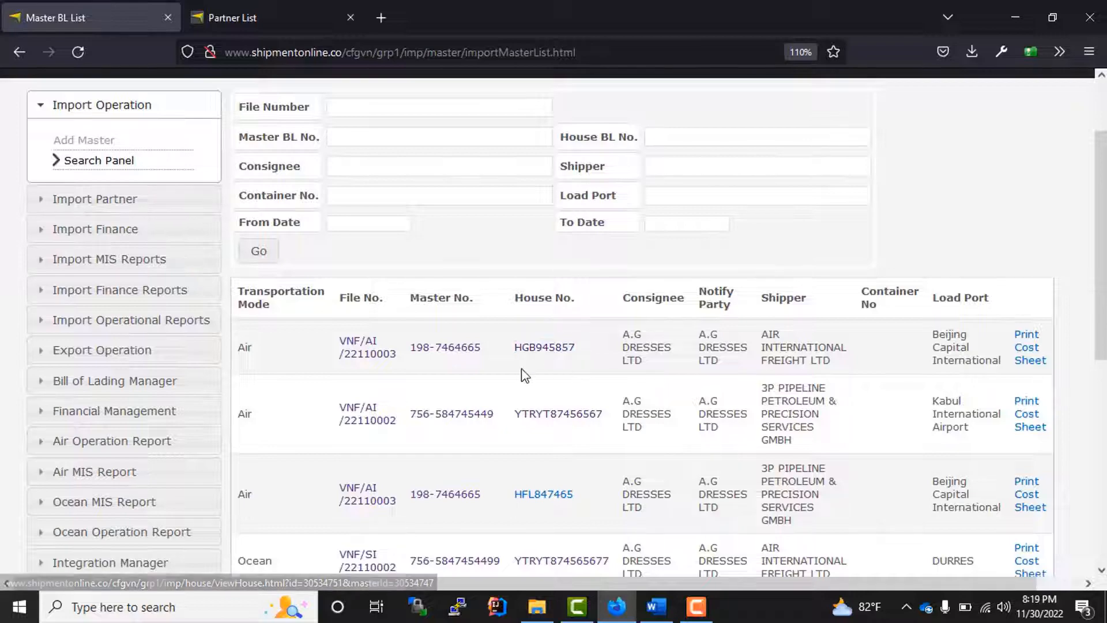
left_click_drag(593, 355, 495, 354)
left_click(527, 382)
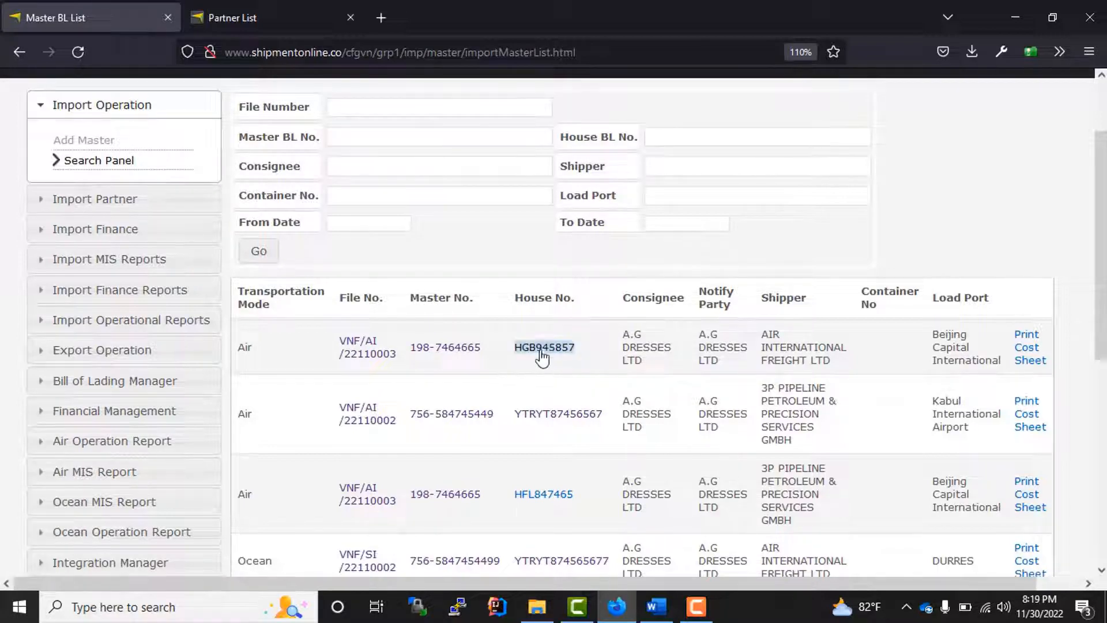
left_click(542, 357)
scroll(518, 374, "down", 10)
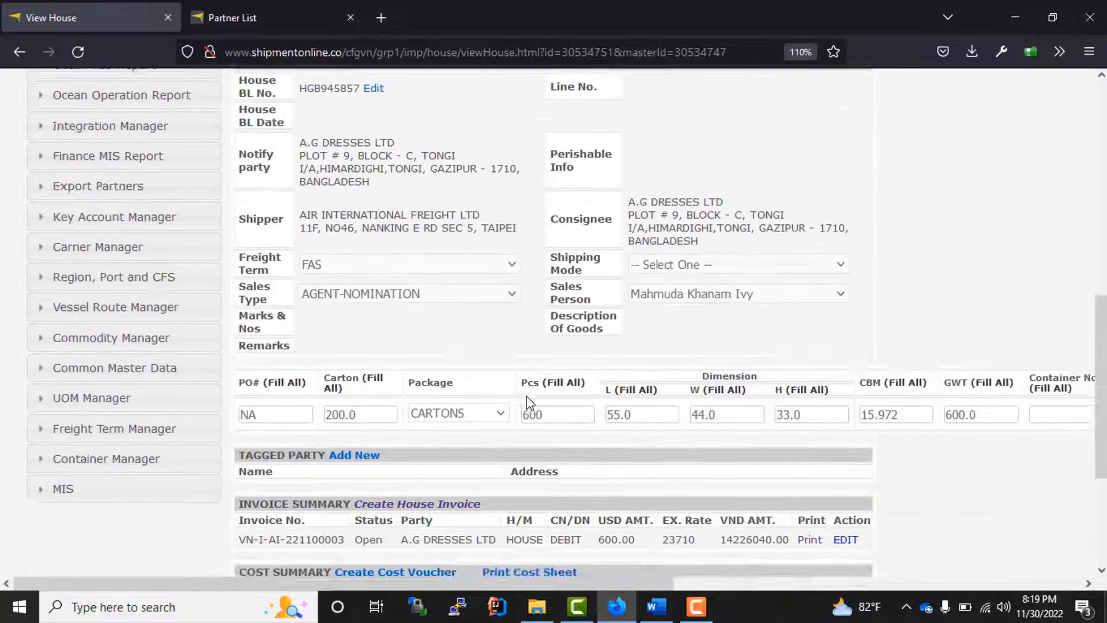
scroll(527, 402, "down", 5)
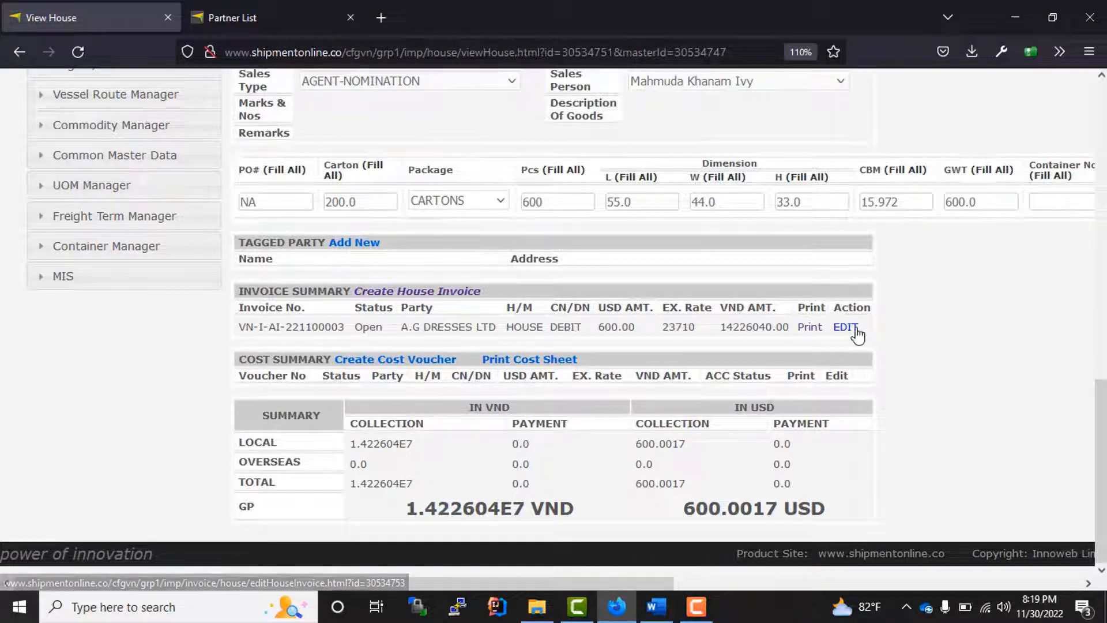
- Change the AMS rate on invoice VN-I-AI-221100003 from 40.0 to 50
left_click(856, 330)
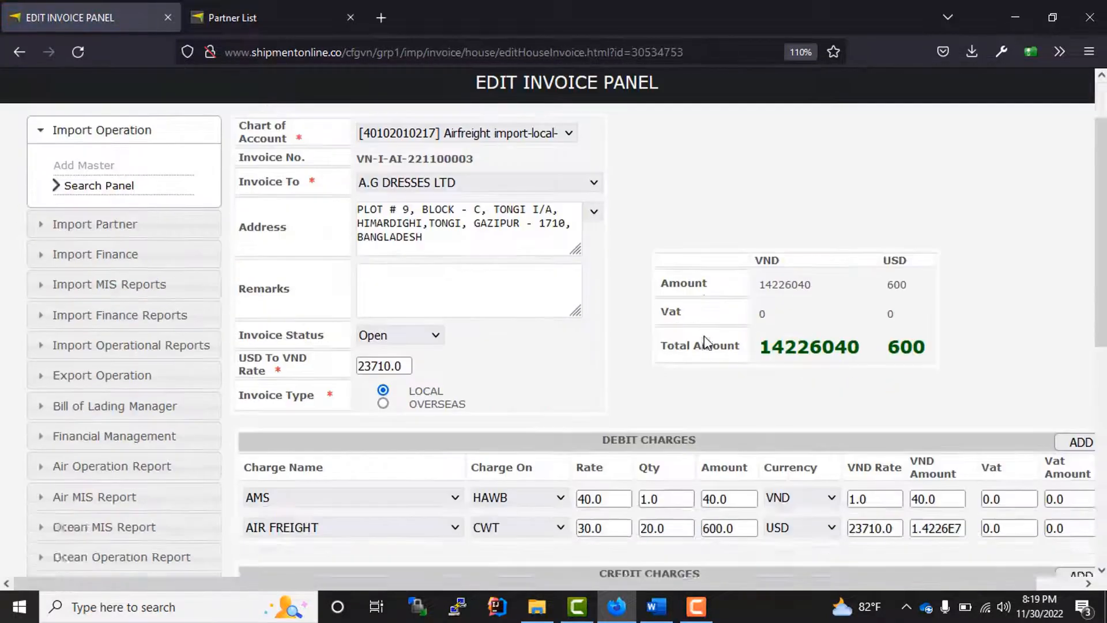
scroll(531, 321, "down", 4)
scroll(637, 370, "up", 2)
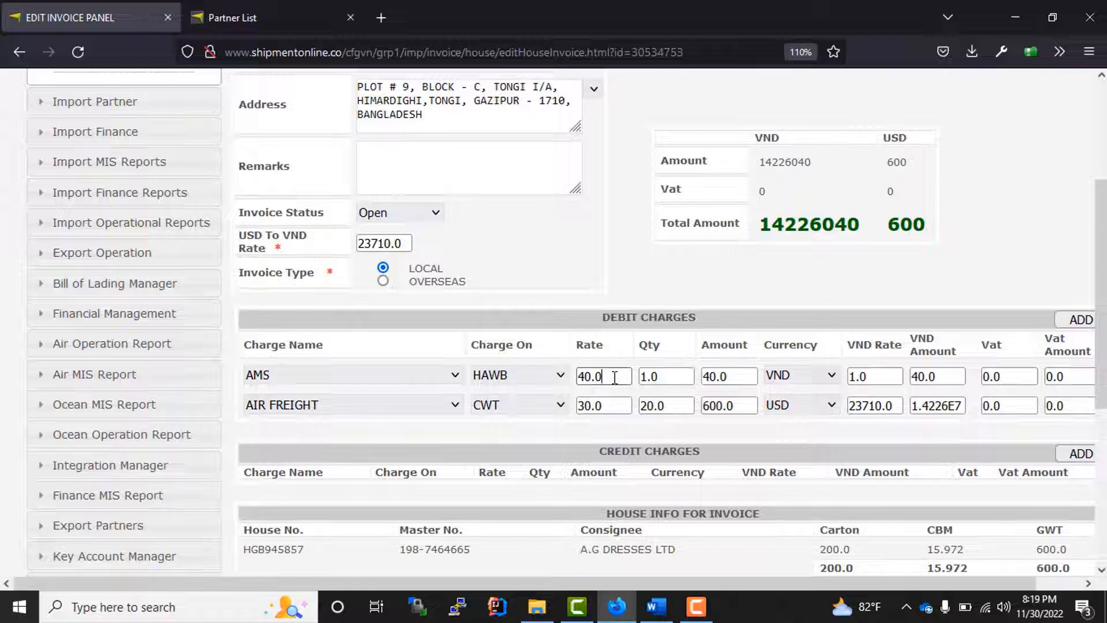
left_click(611, 378)
key("BackSpace")
key("BackSpace")
key("BackSpace")
key("BackSpace")
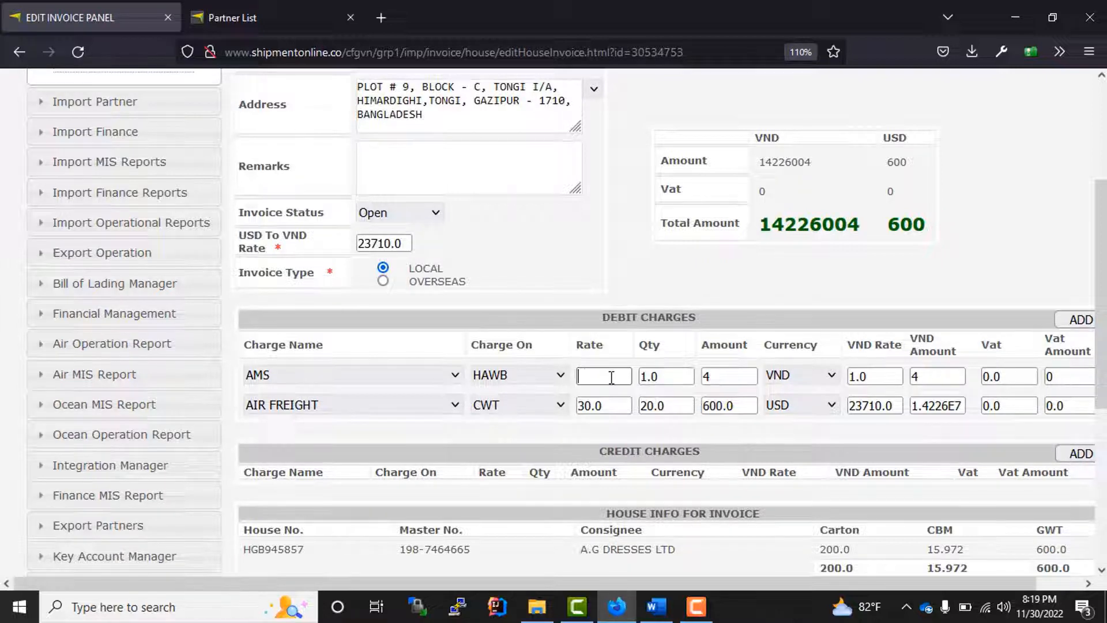
type("50")
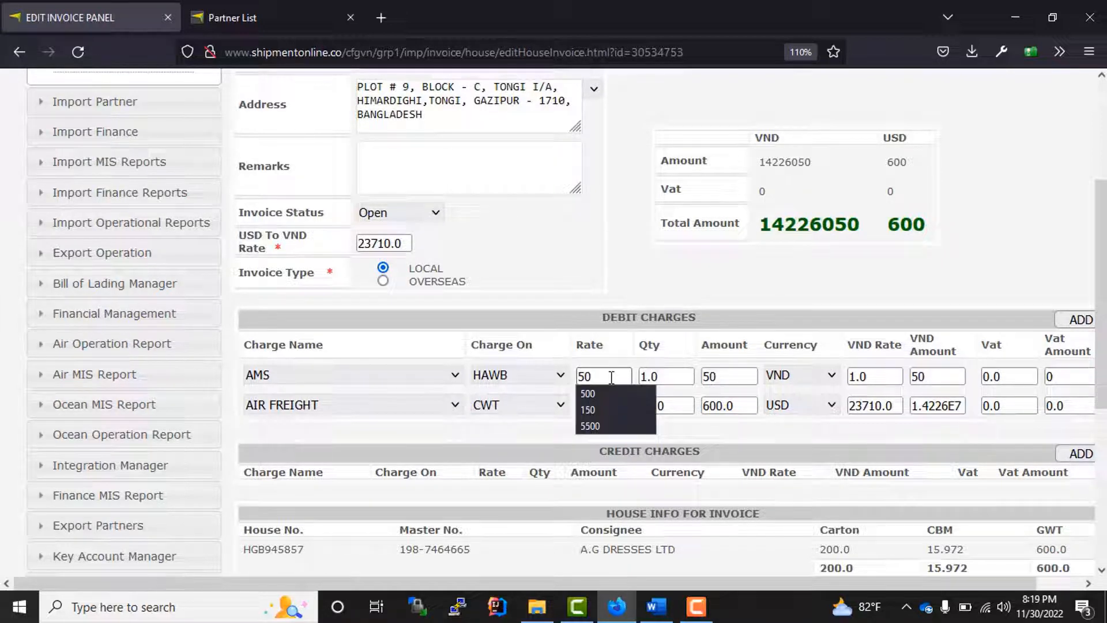
left_click(761, 435)
- Set the invoice status to Issued and save the invoice
scroll(498, 298, "up", 3)
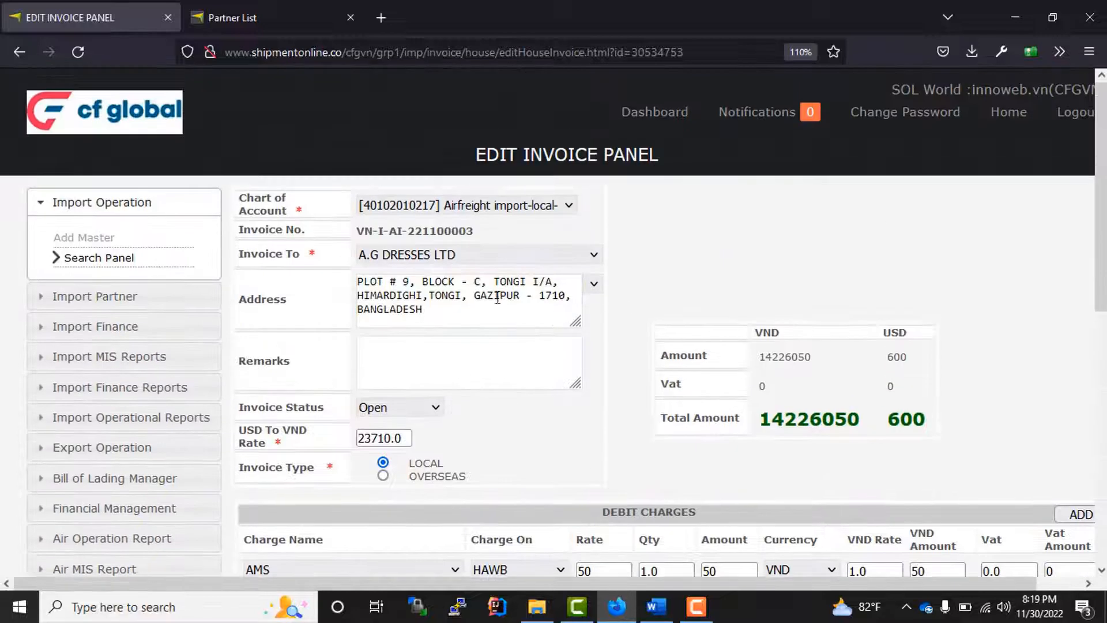
left_click(422, 409)
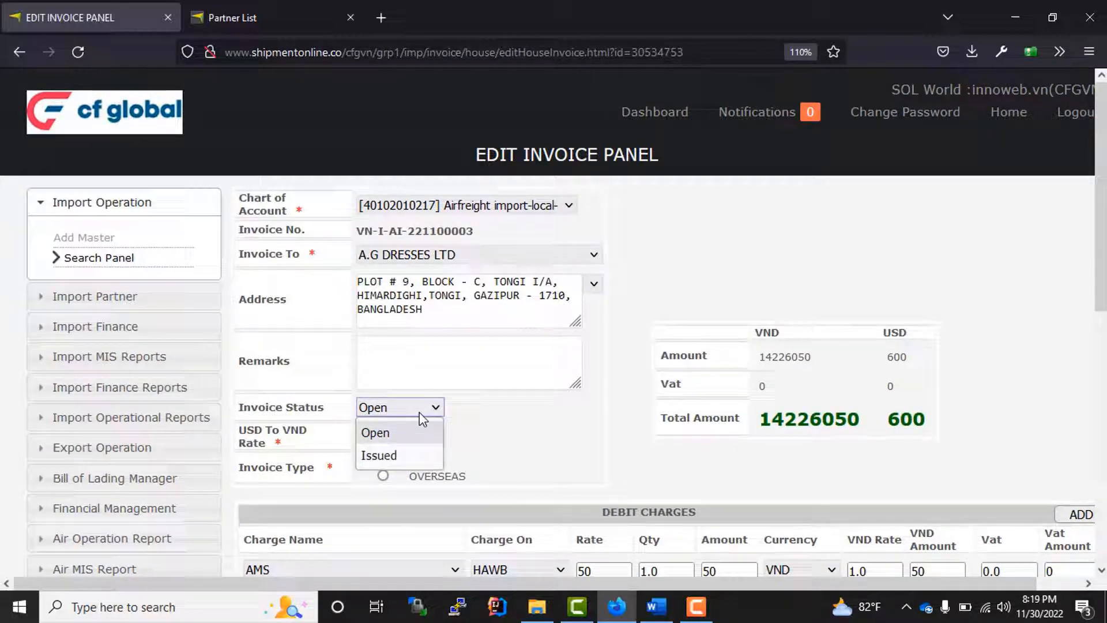
left_click(386, 455)
scroll(340, 438, "down", 5)
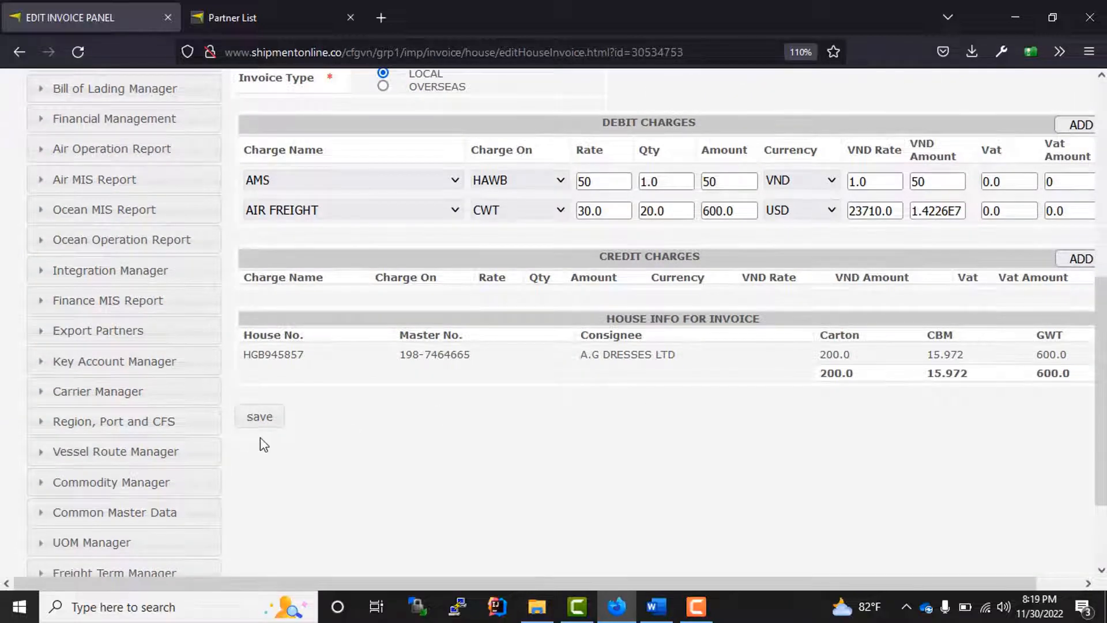
left_click(259, 417)
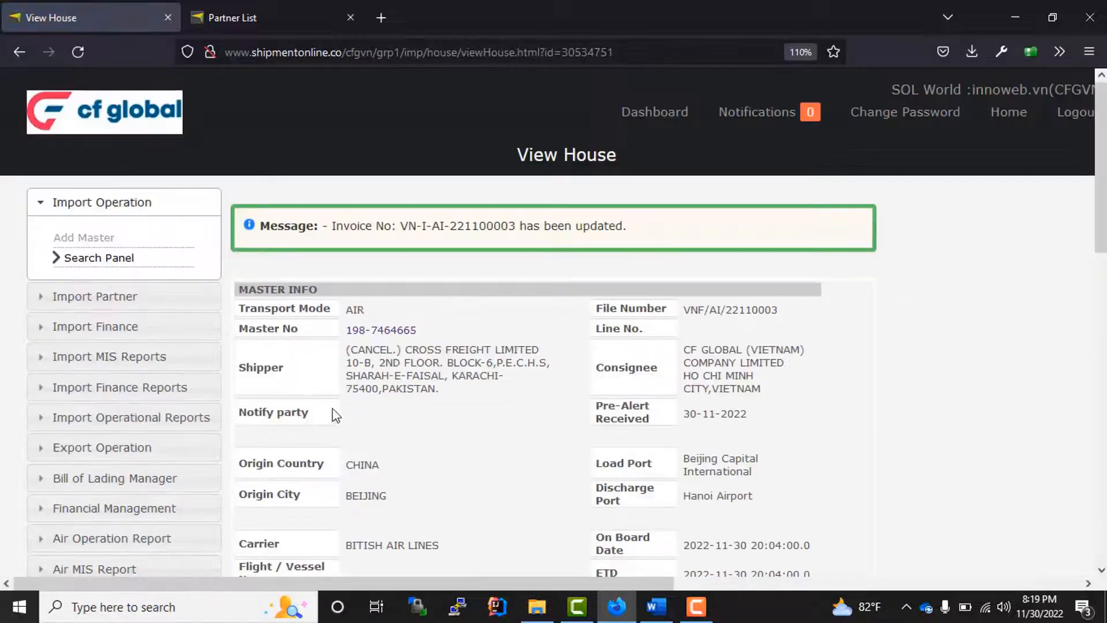
- Find invoice VN-I-AI-221100003 under AIR / Invoice on Authorize Invoice and authorize it
left_click(129, 330)
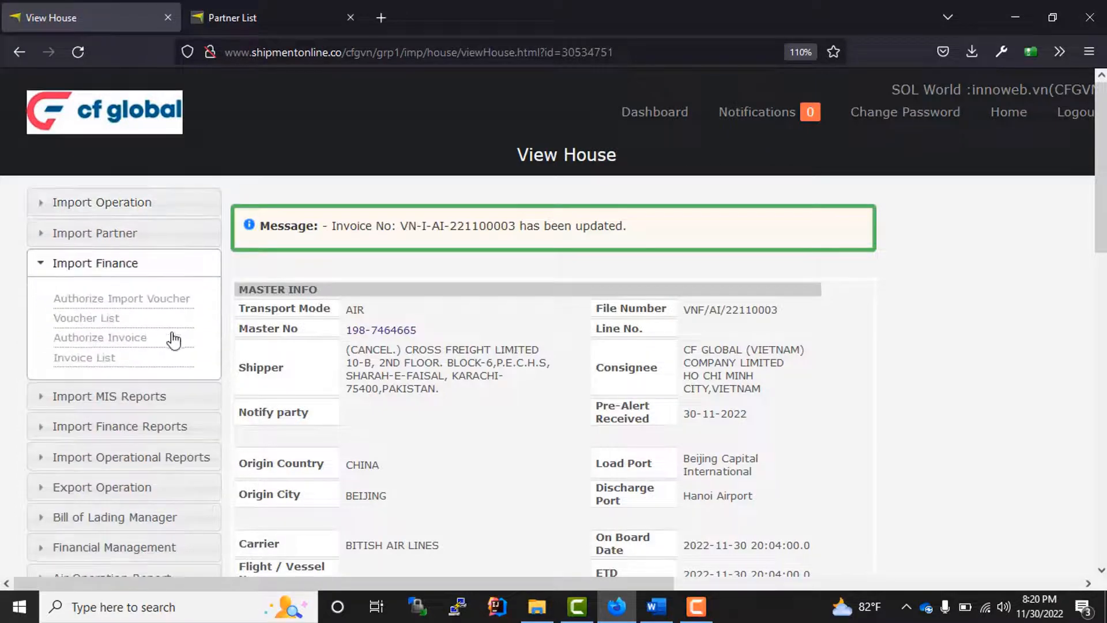
left_click(111, 341)
left_click(521, 209)
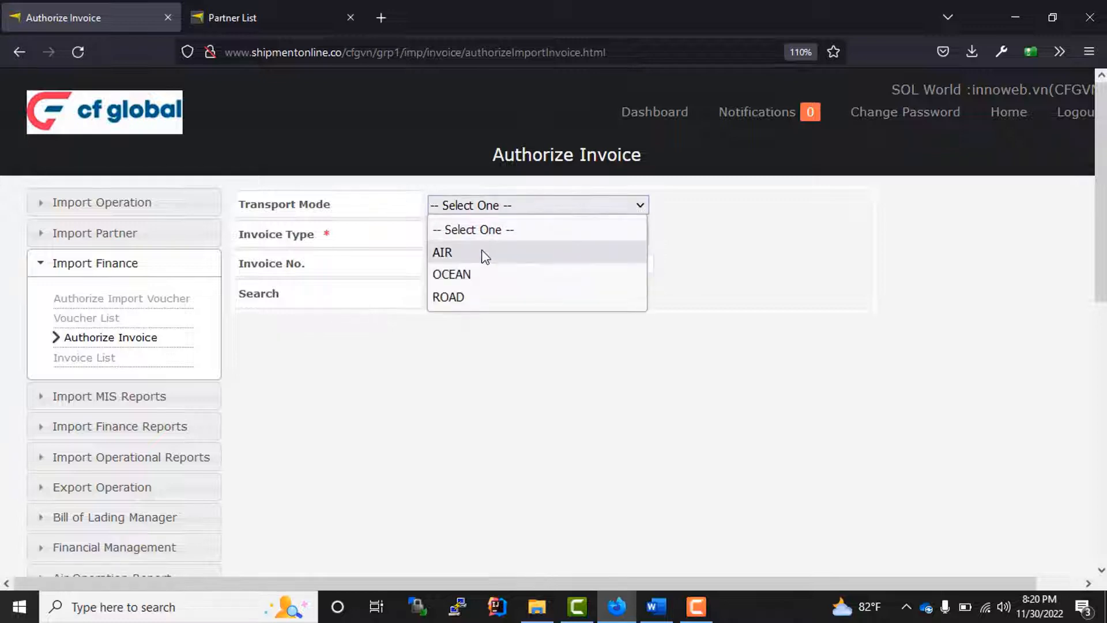
left_click(485, 253)
left_click(478, 237)
left_click(453, 283)
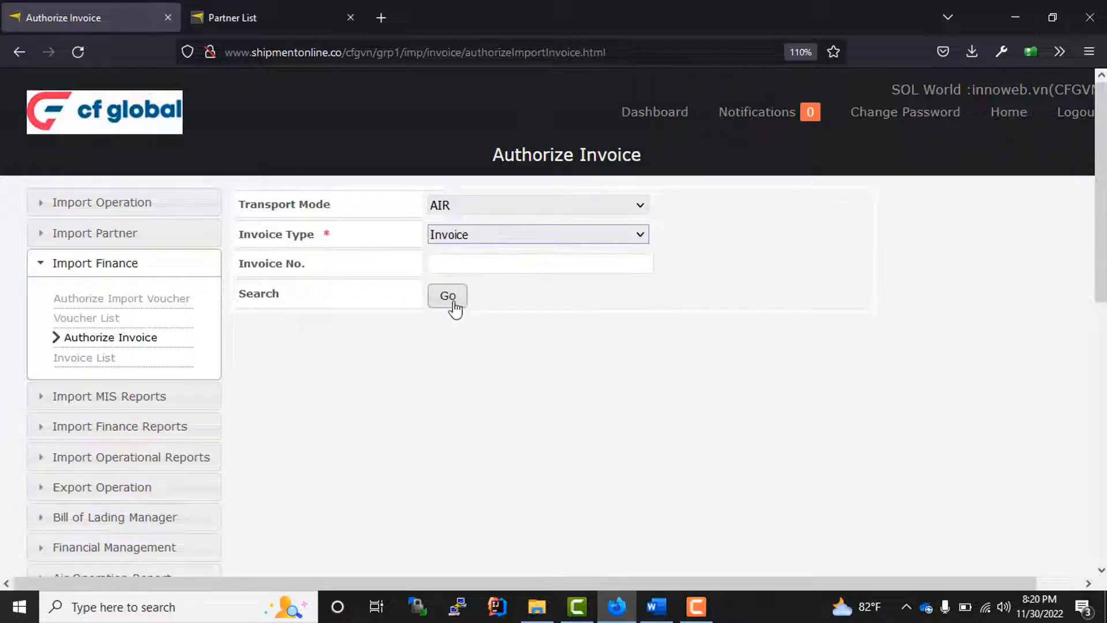
left_click(453, 304)
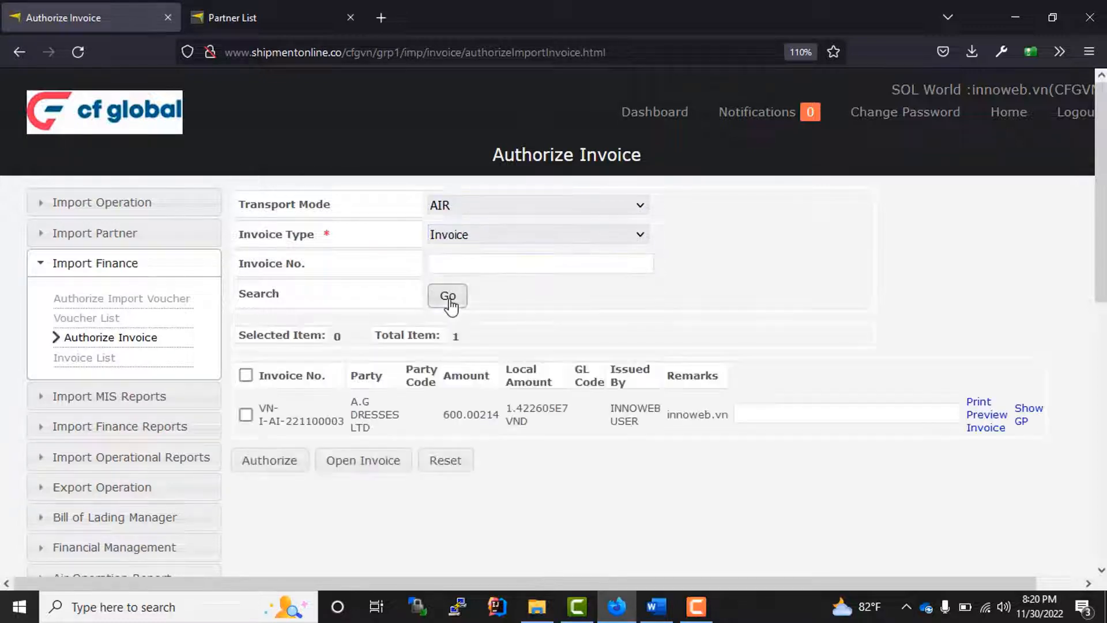
left_click(245, 414)
left_click(264, 464)
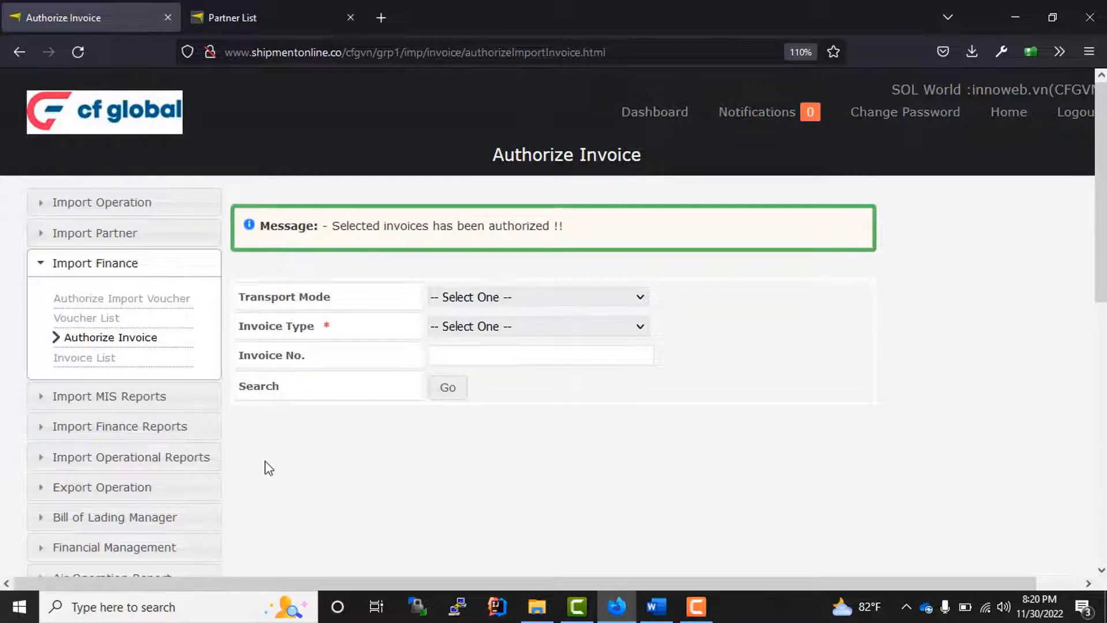
left_click(128, 218)
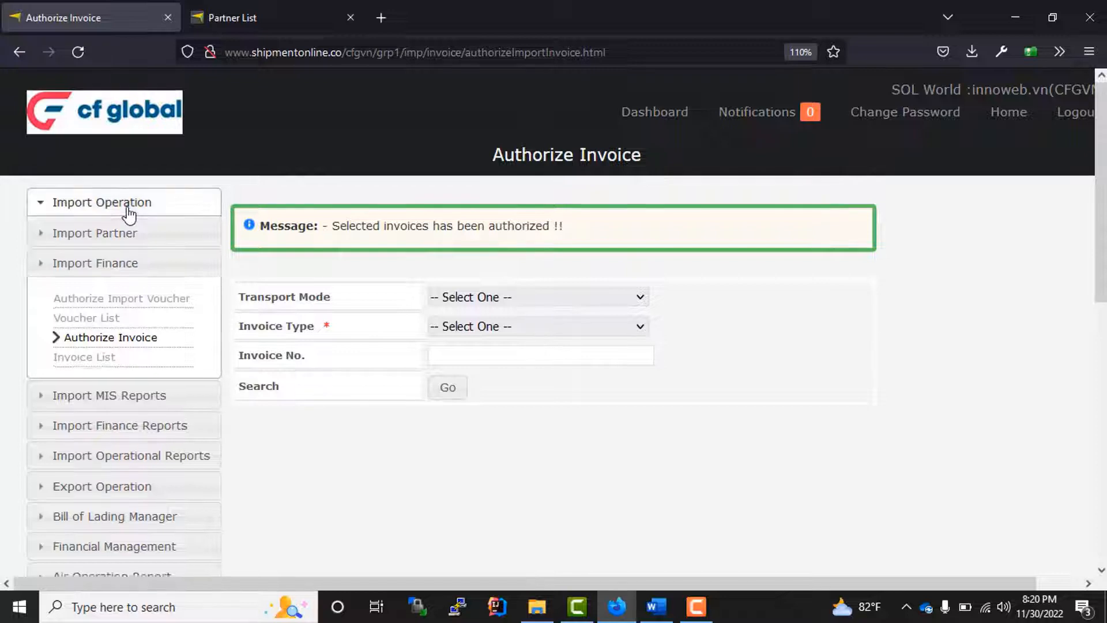
left_click(104, 265)
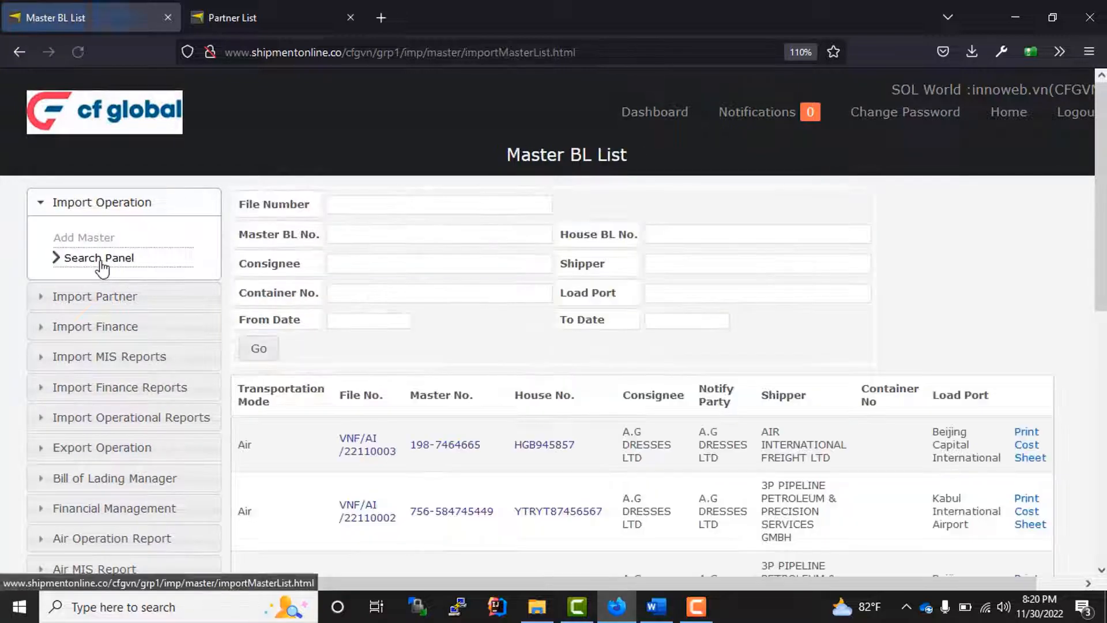
left_click_drag(599, 454, 511, 453)
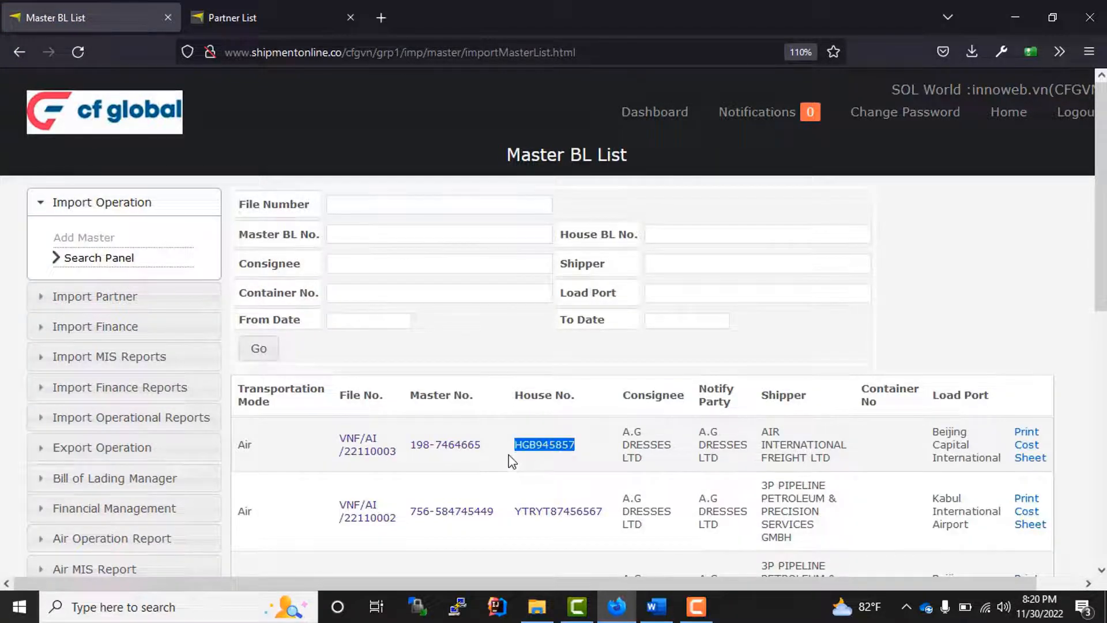
left_click(538, 472)
left_click(542, 446)
scroll(544, 453, "down", 10)
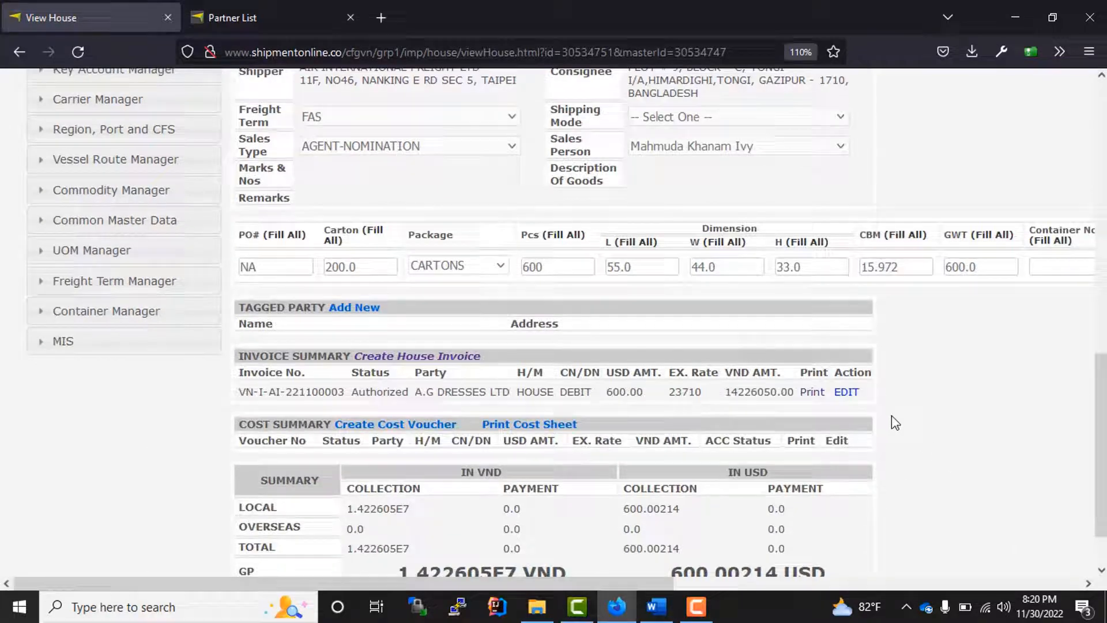
left_click(846, 391)
scroll(703, 392, "down", 2)
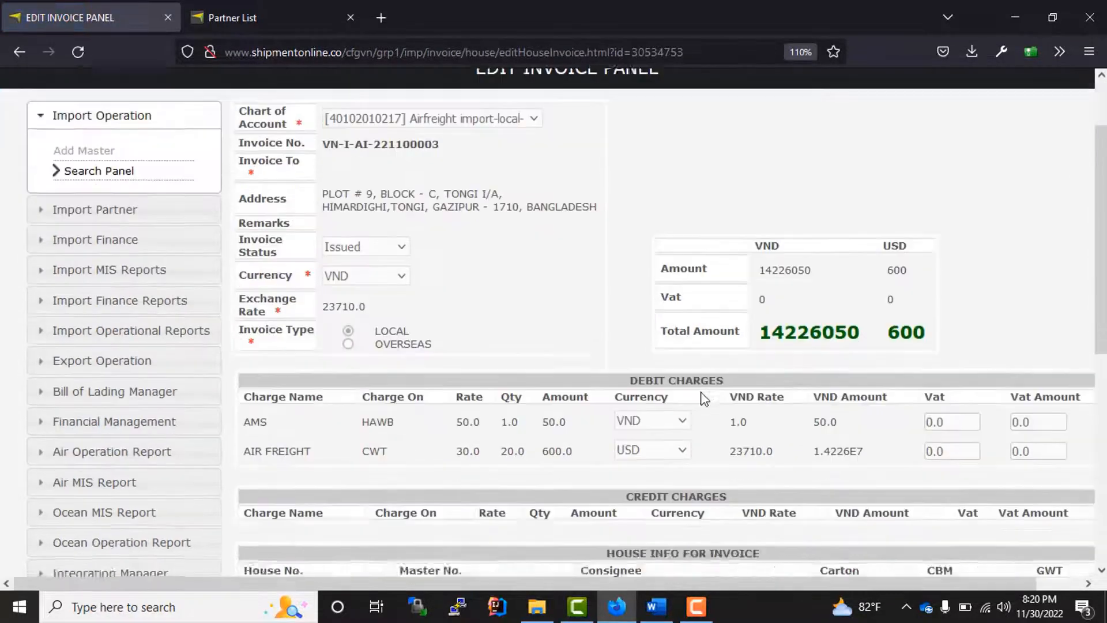
scroll(625, 395, "up", 1)
left_click_drag(294, 202, 789, 473)
scroll(674, 281, "up", 2)
left_click(674, 281)
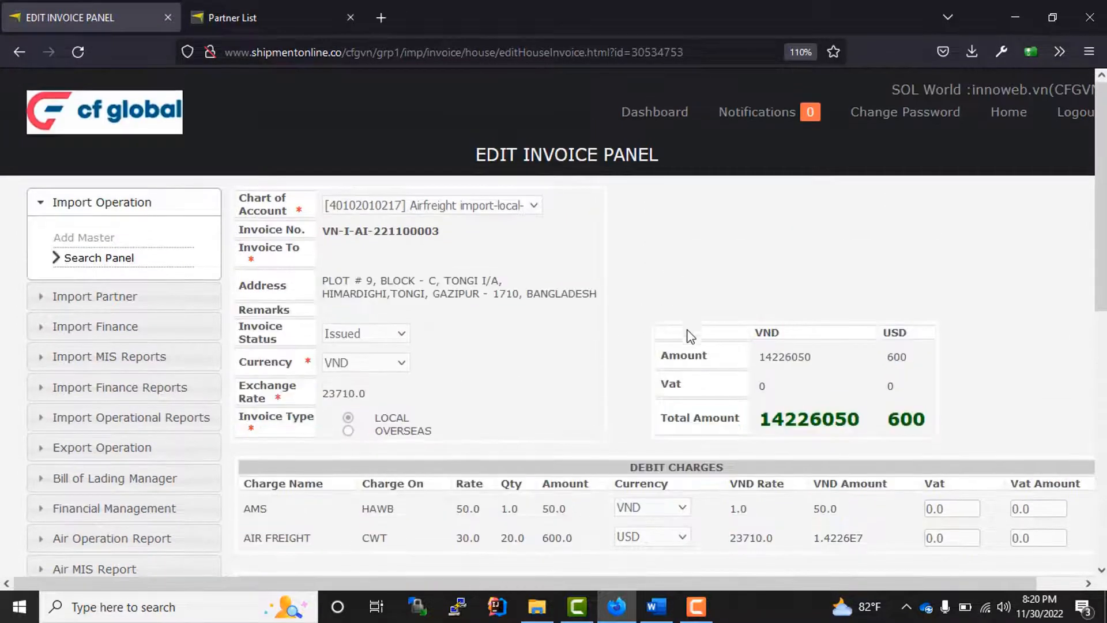
scroll(691, 340, "down", 3)
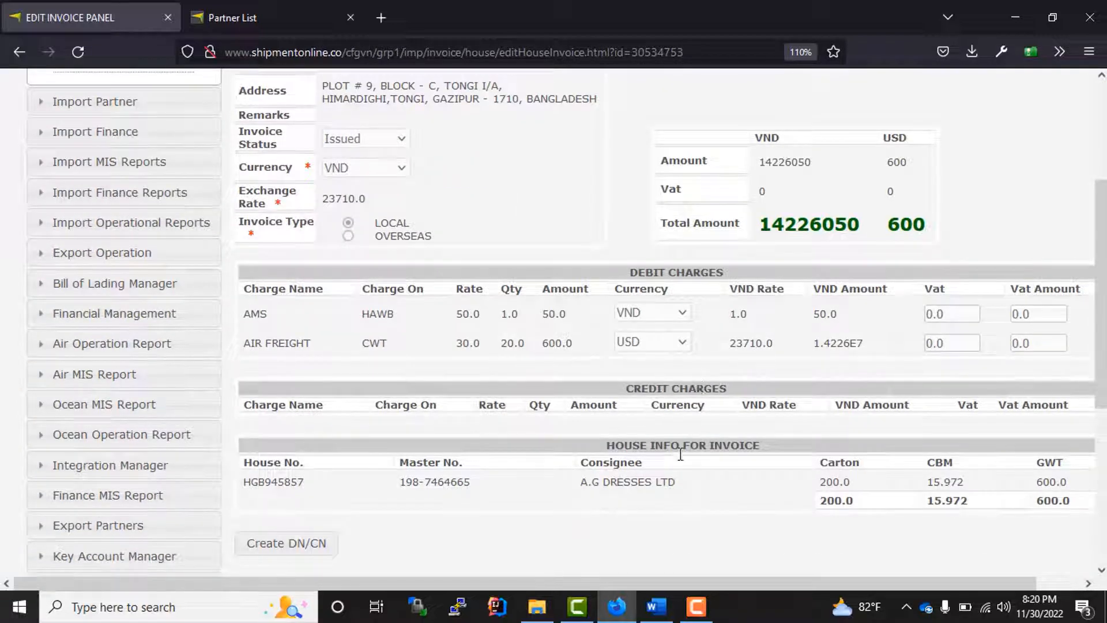
scroll(734, 445, "up", 3)
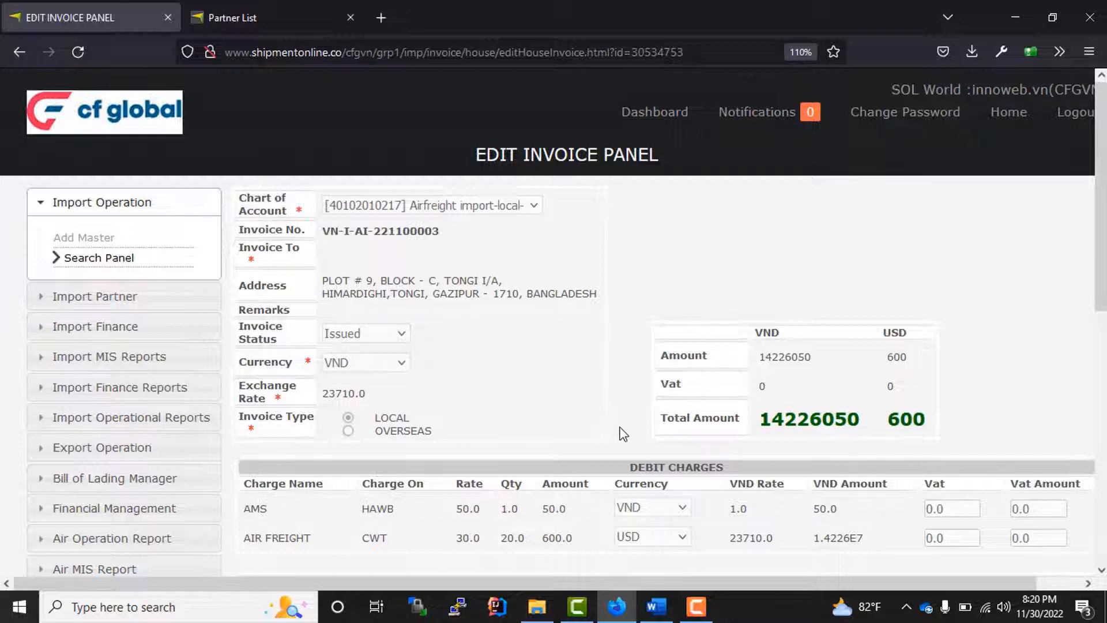
scroll(613, 413, "down", 3)
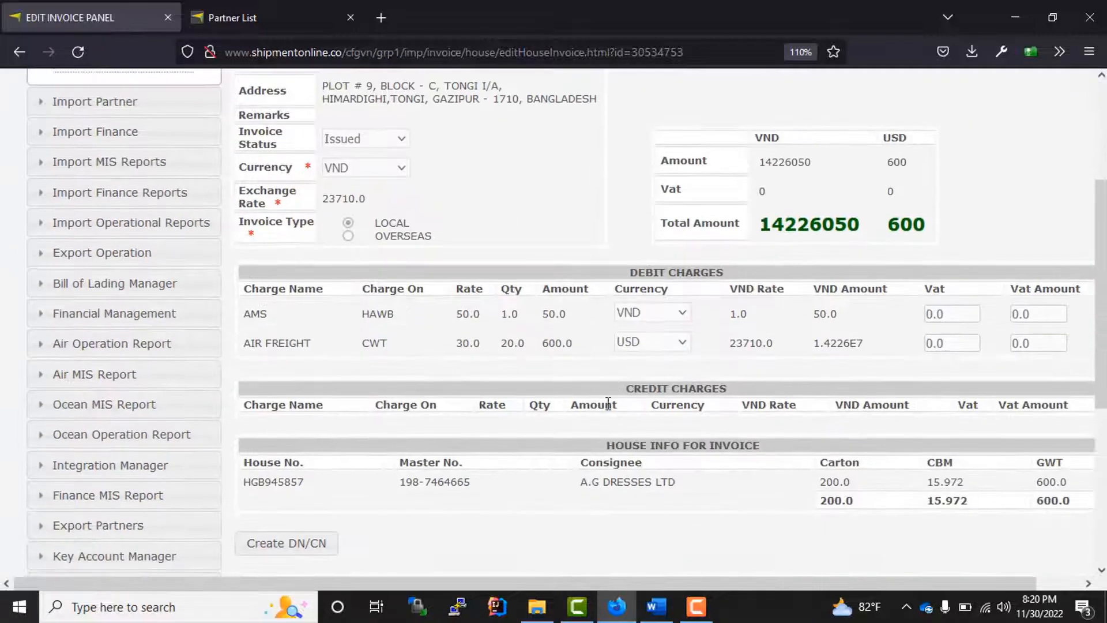
scroll(601, 399, "up", 3)
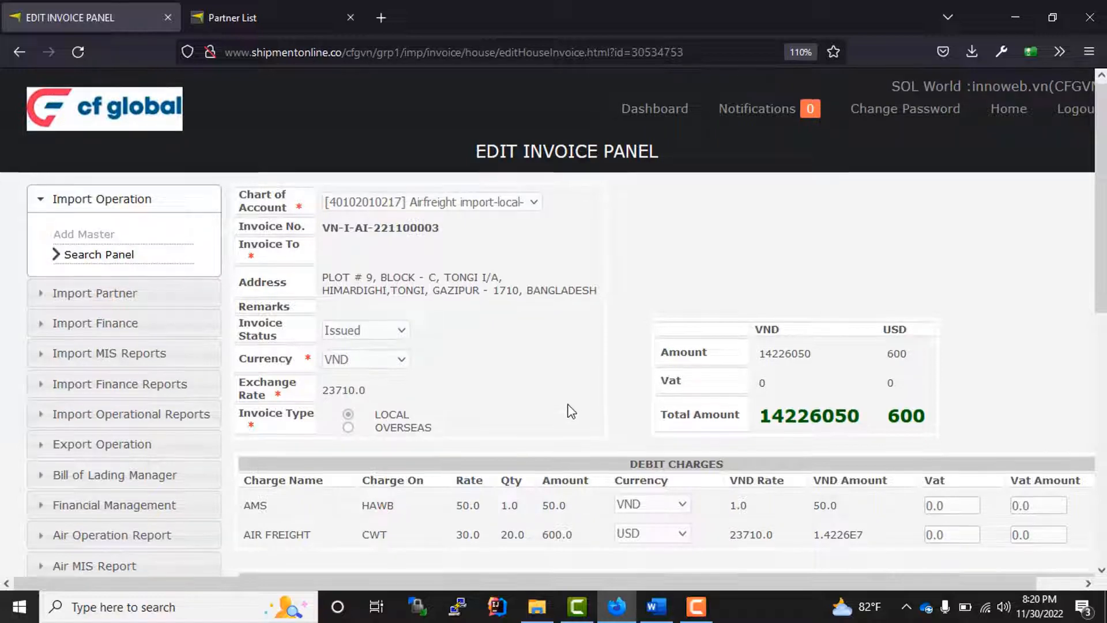
scroll(569, 408, "down", 3)
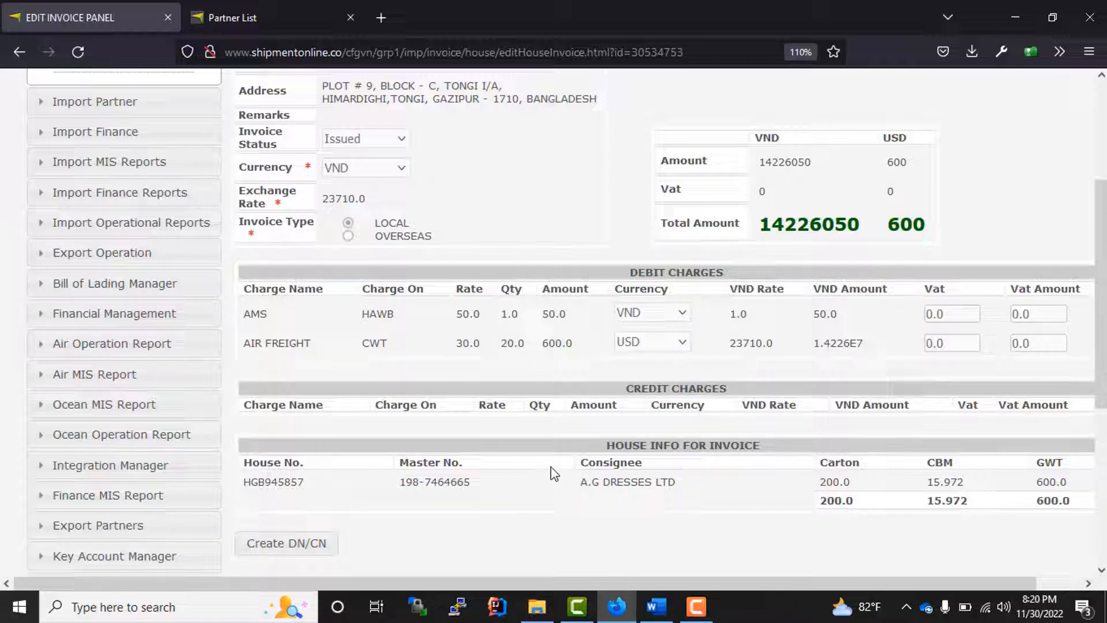
scroll(541, 483, "up", 3)
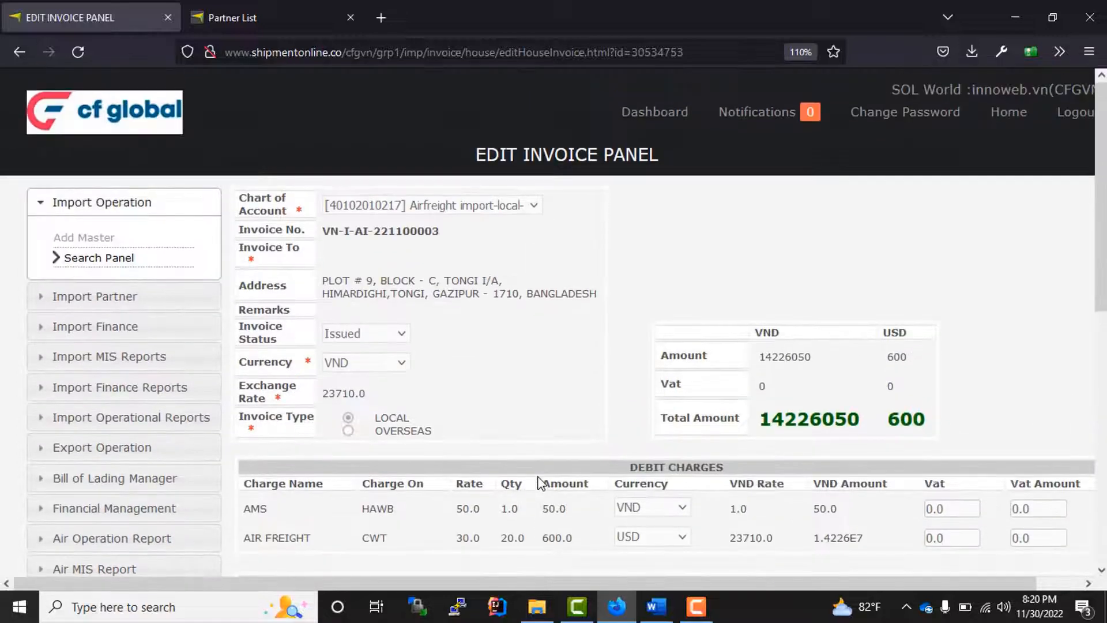
scroll(507, 346, "down", 5)
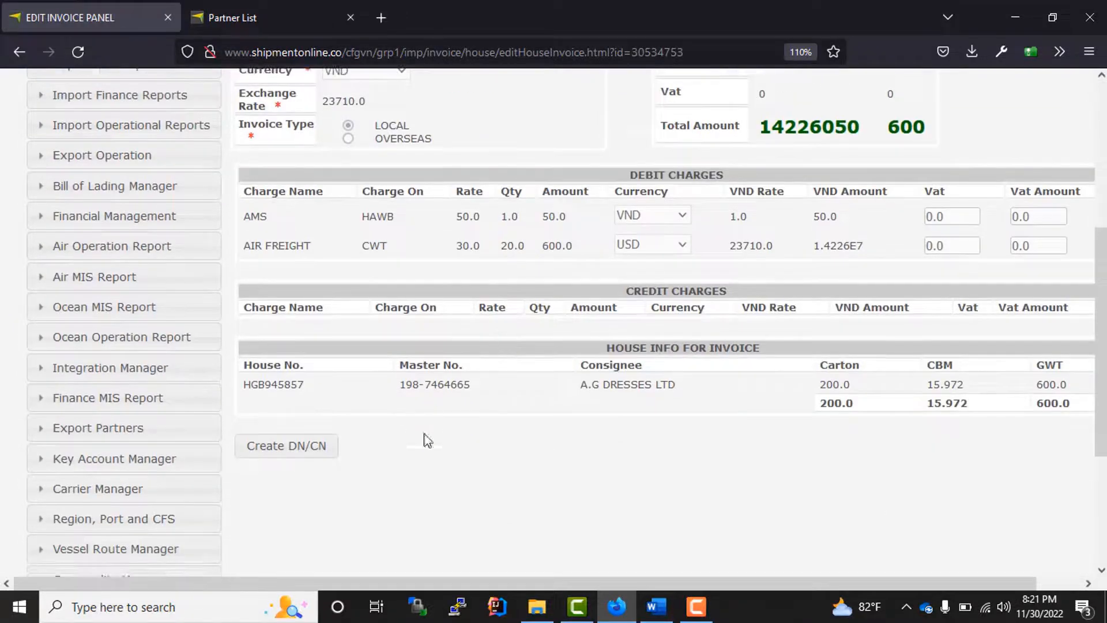
- Start a new debit/credit note for the house, leaving its status Open
left_click(286, 449)
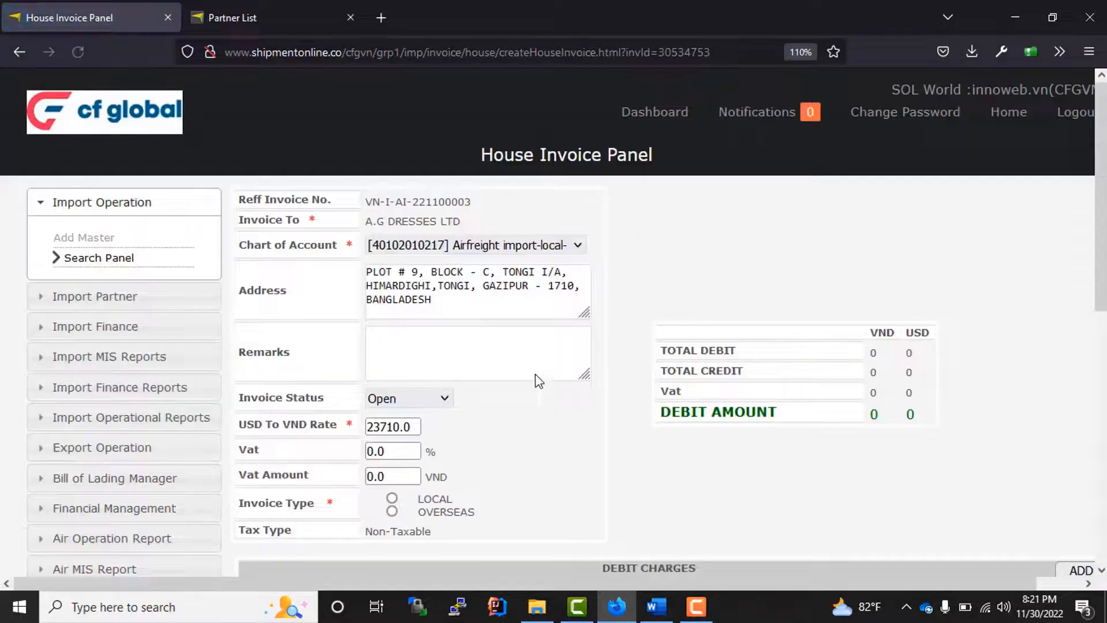
scroll(605, 358, "down", 6)
scroll(610, 354, "up", 7)
scroll(610, 361, "down", 1)
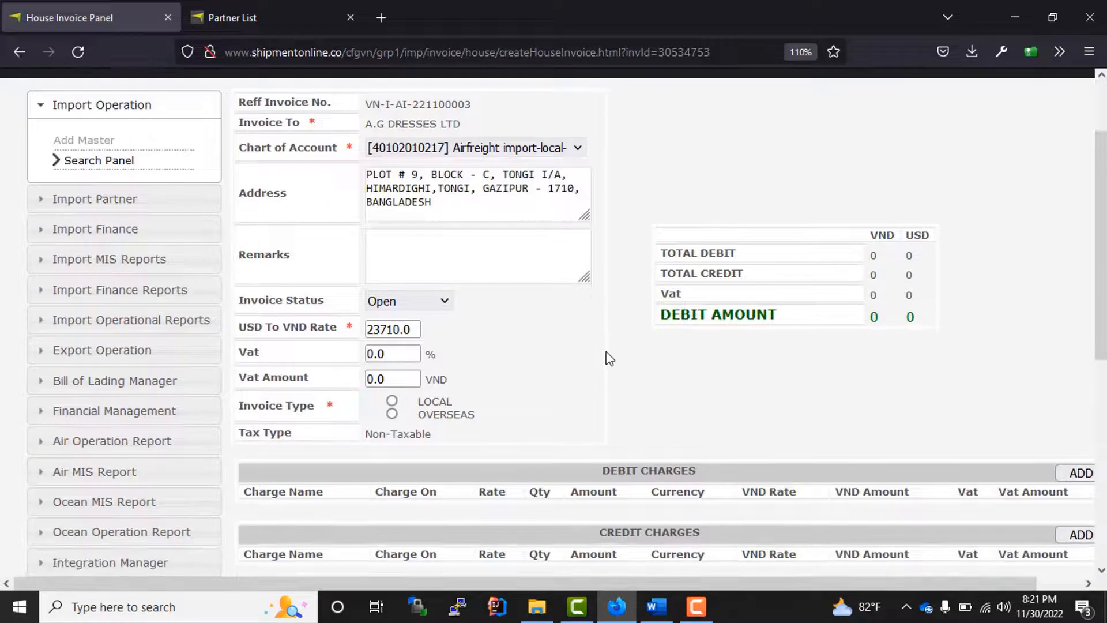
left_click(427, 304)
left_click(427, 304)
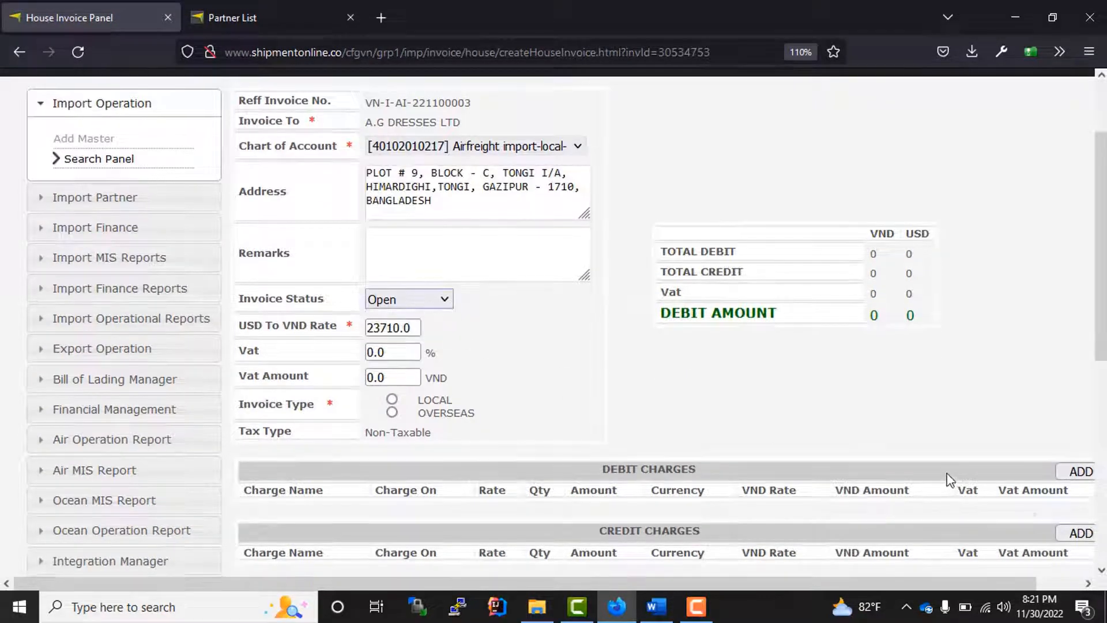
scroll(980, 461, "down", 3)
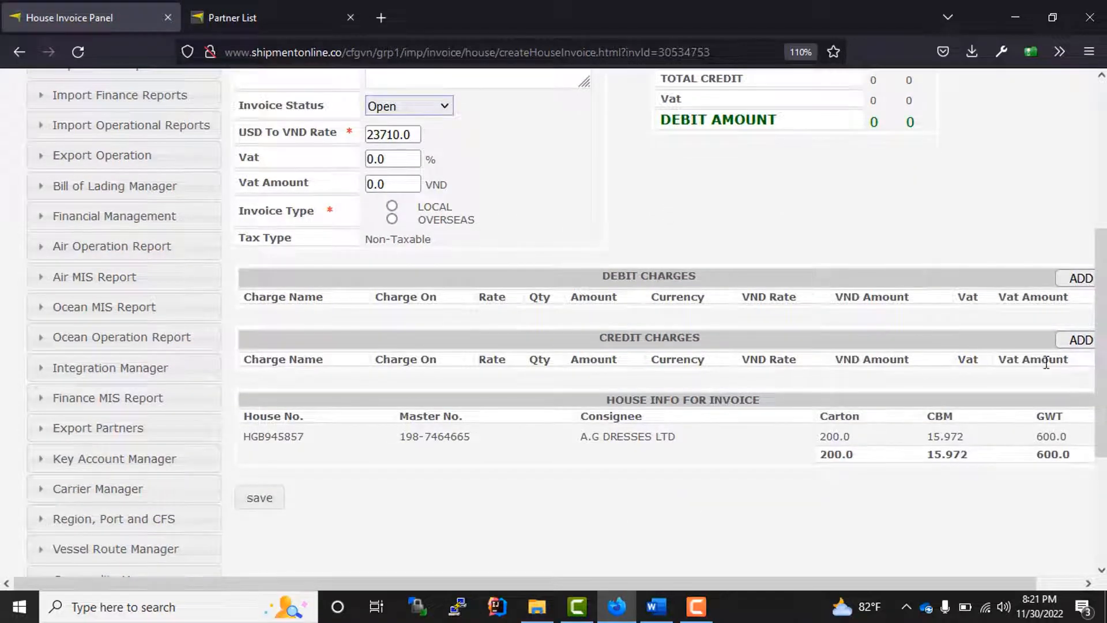
- Add an AIR FREIGHT credit charge per HAWB at rate 30 USD
left_click(1079, 340)
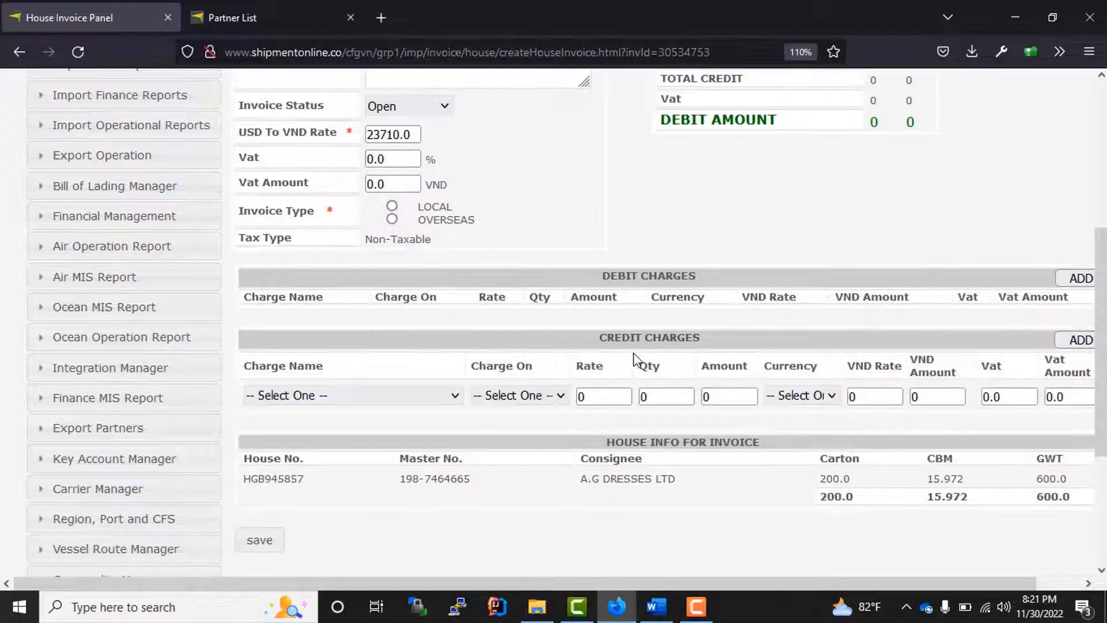
left_click_drag(708, 344, 321, 378)
left_click(346, 382)
left_click(330, 397)
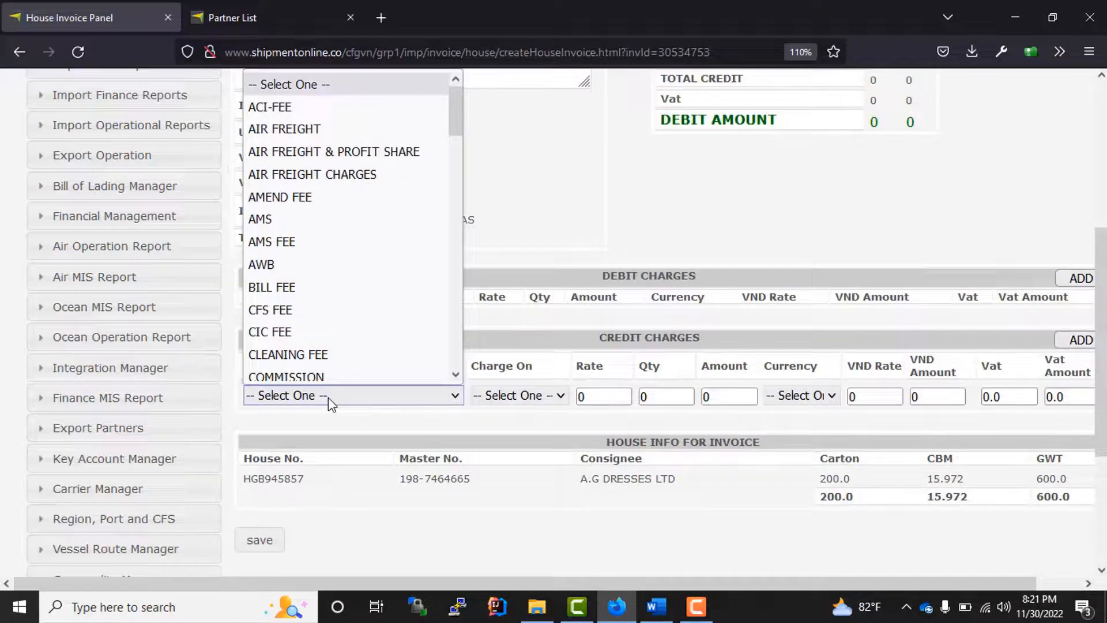
left_click(338, 119)
left_click(518, 396)
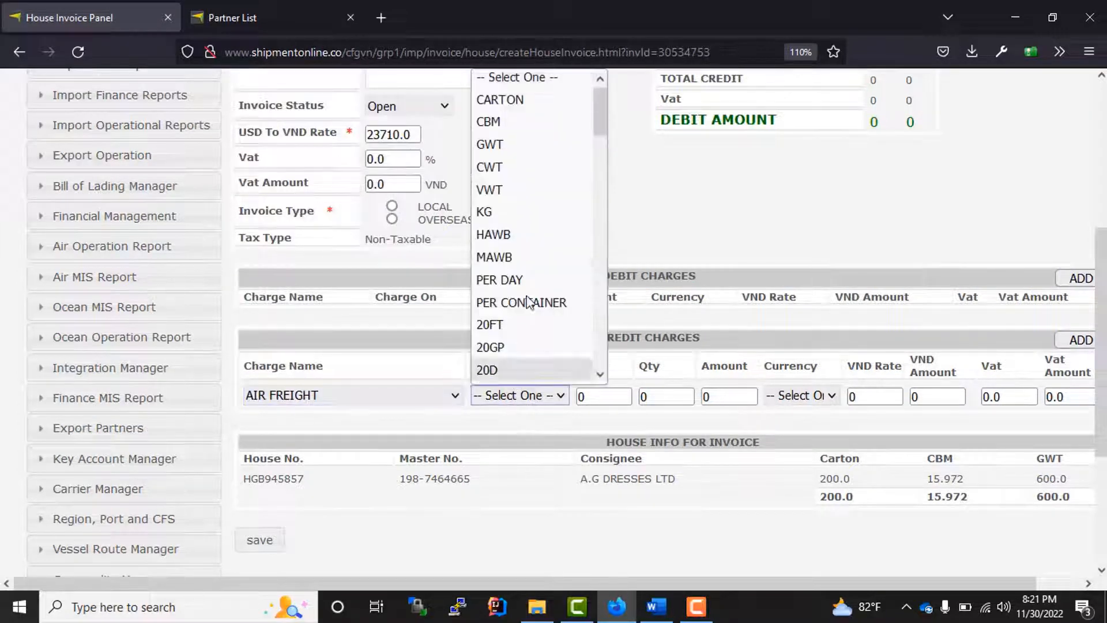
left_click(513, 236)
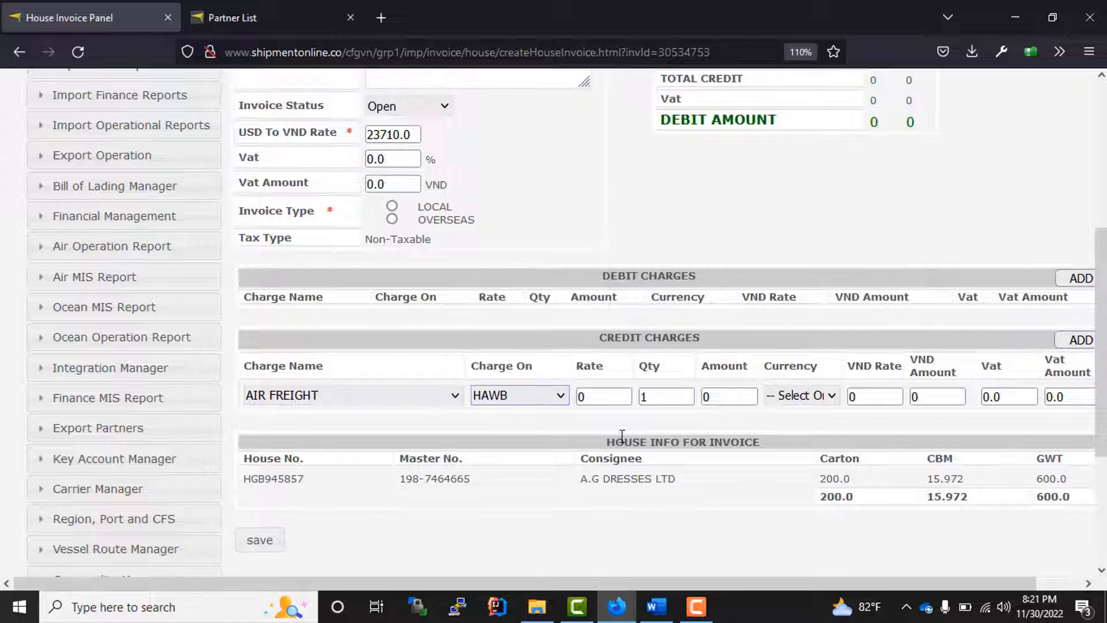
double_click(600, 396)
type("30")
left_click(801, 396)
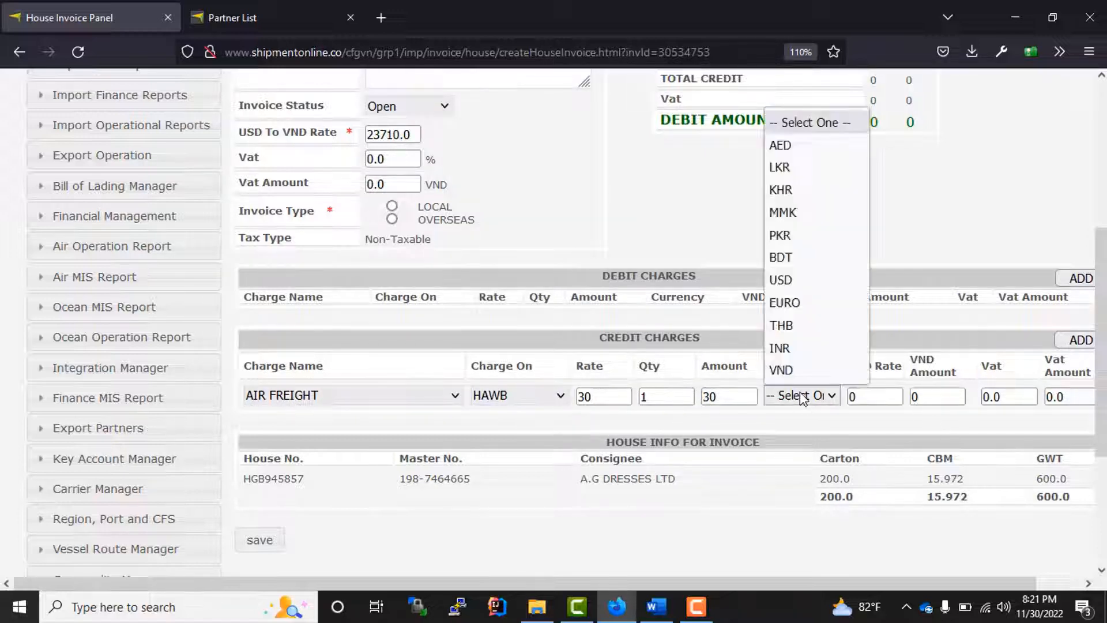
left_click(794, 279)
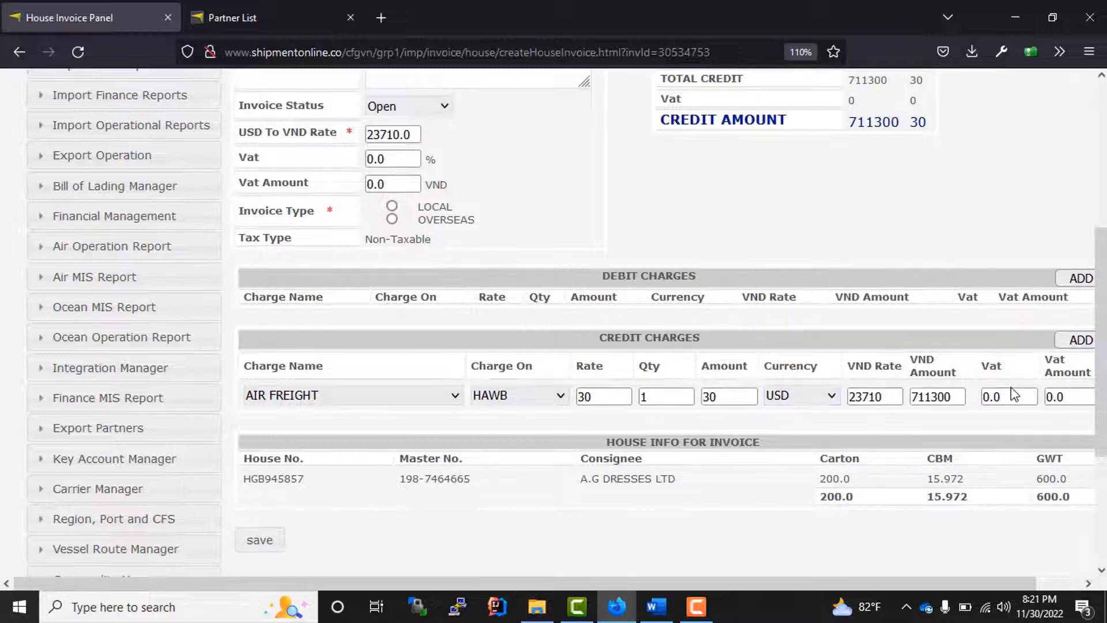
- Add a second, blank credit charge row
scroll(458, 399, "up", 3)
scroll(467, 383, "down", 5)
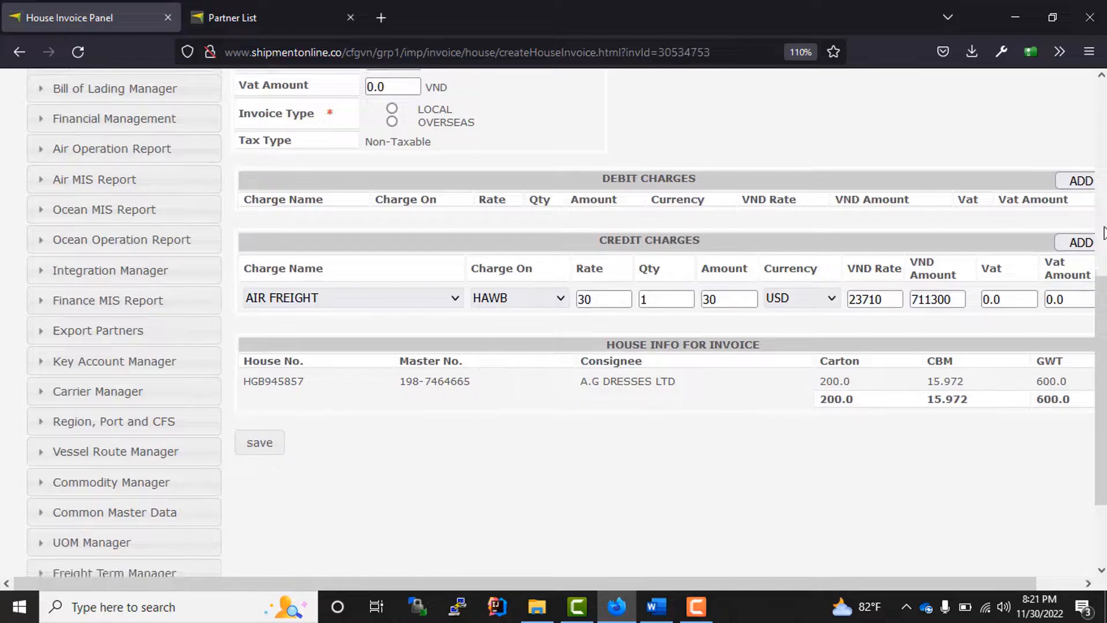
left_click(1080, 243)
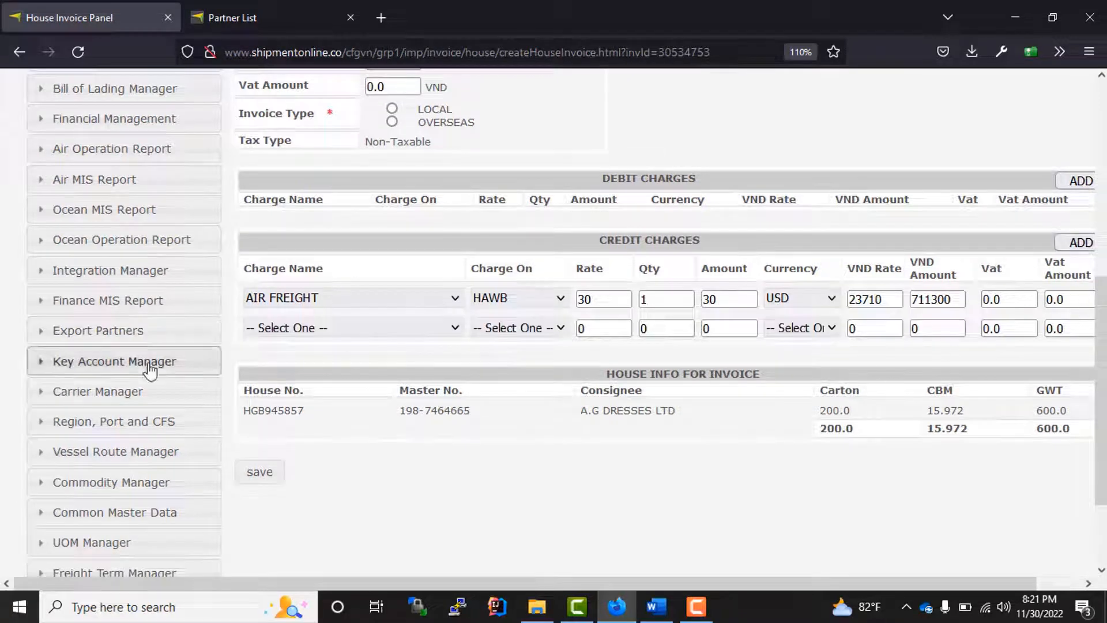
left_click_drag(414, 584, 611, 550)
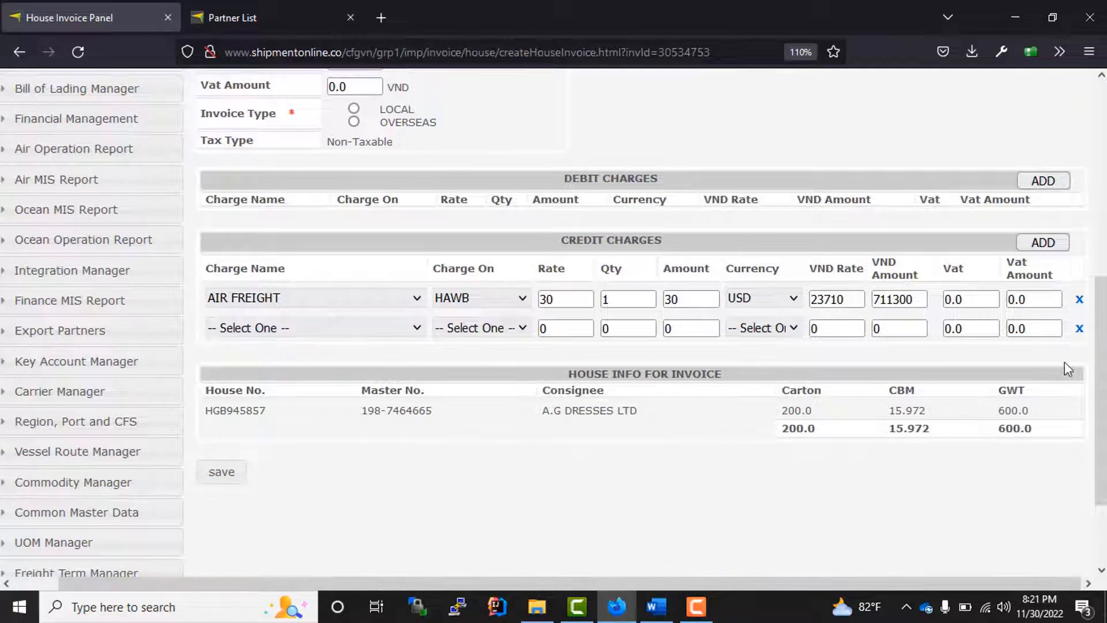
- Delete the empty charge row and mark the credit note Issued
left_click(1079, 328)
scroll(517, 365, "up", 3)
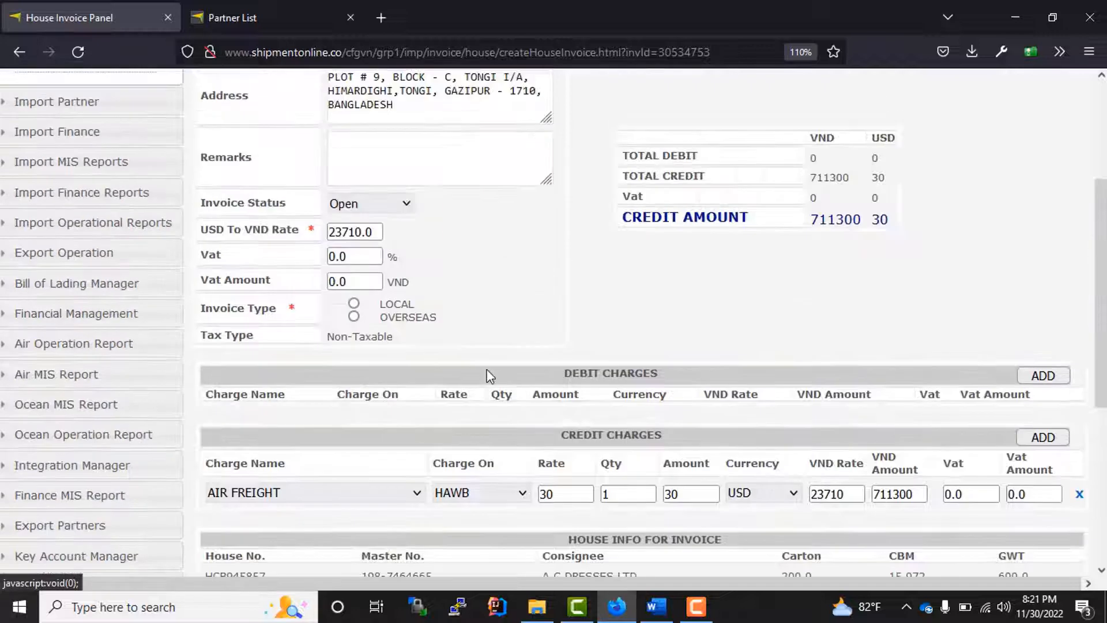
left_click(404, 208)
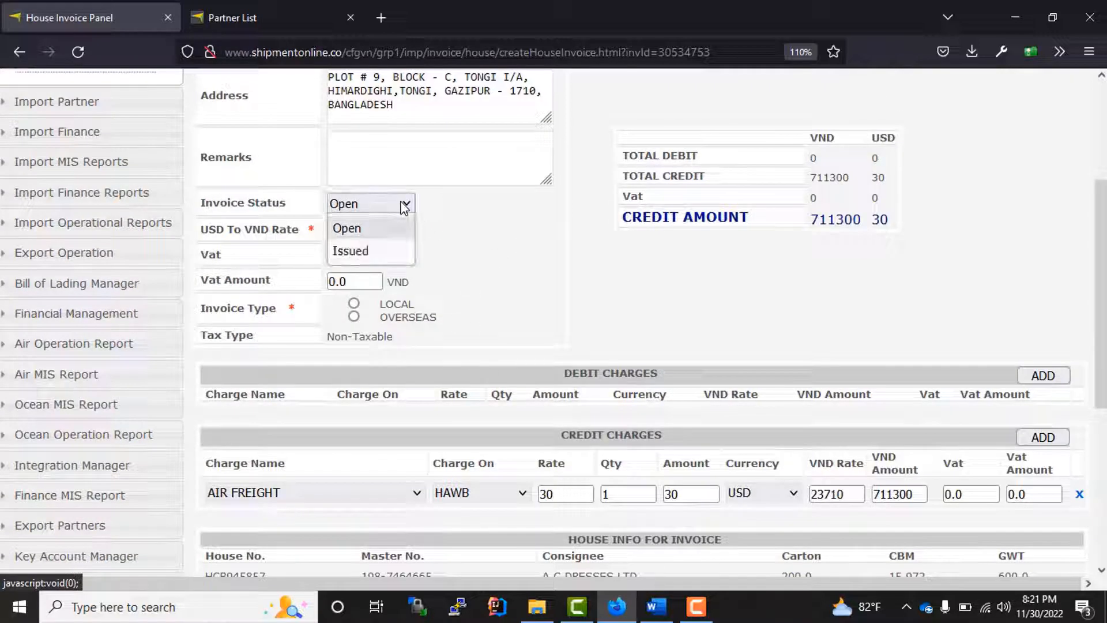
left_click(361, 252)
scroll(490, 279, "down", 3)
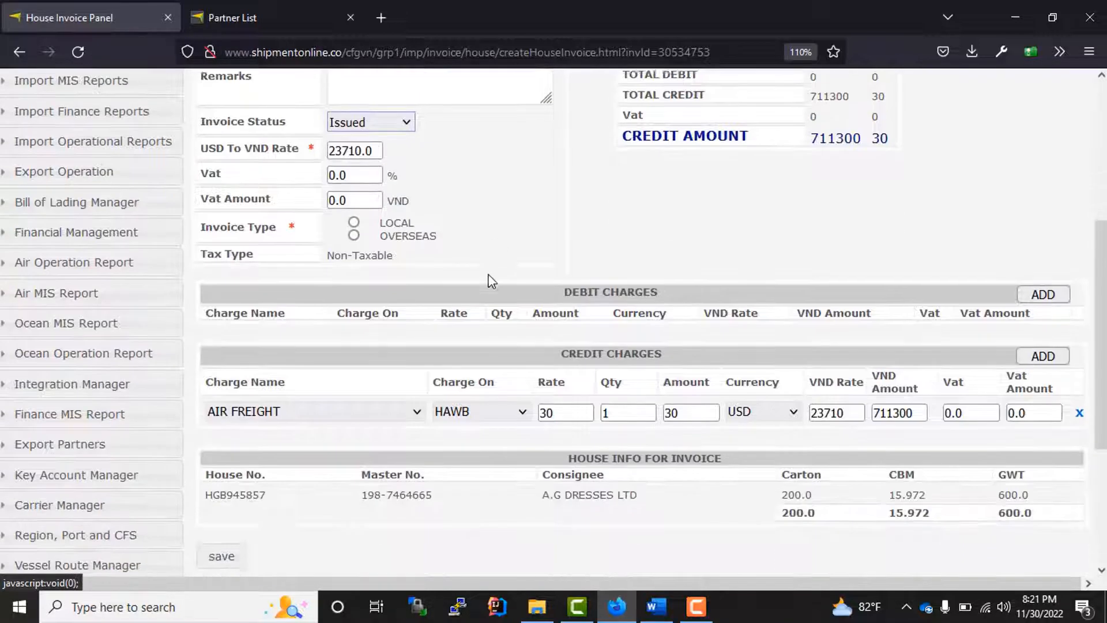
scroll(336, 383, "up", 3)
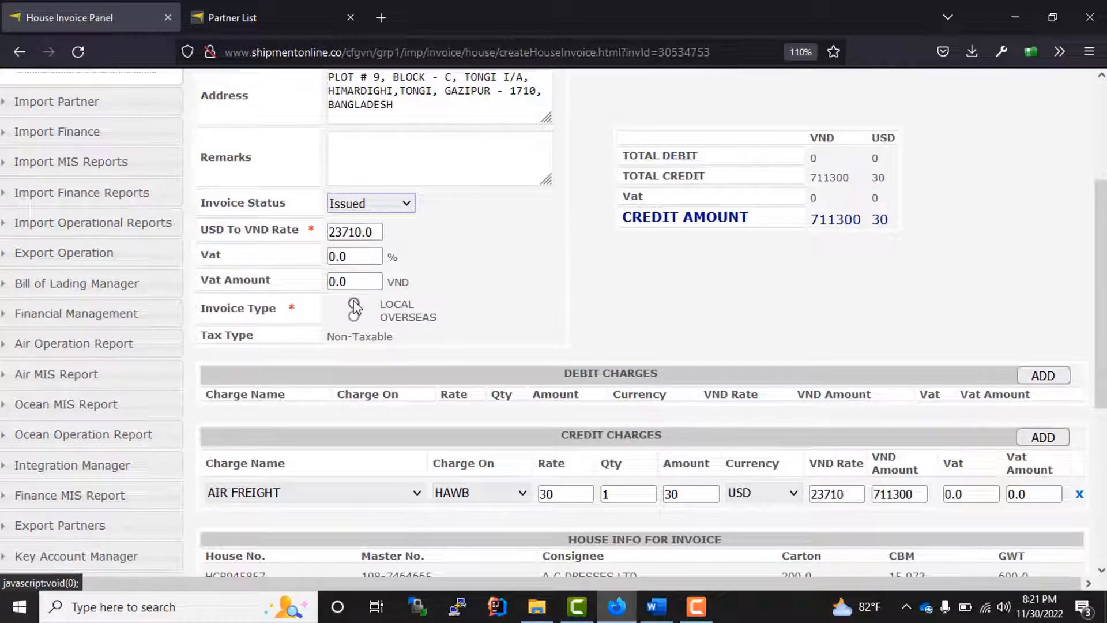
- Set the invoice type to OVERSEAS and save credit note AI-C-221100002
left_click(354, 306)
left_click(353, 314)
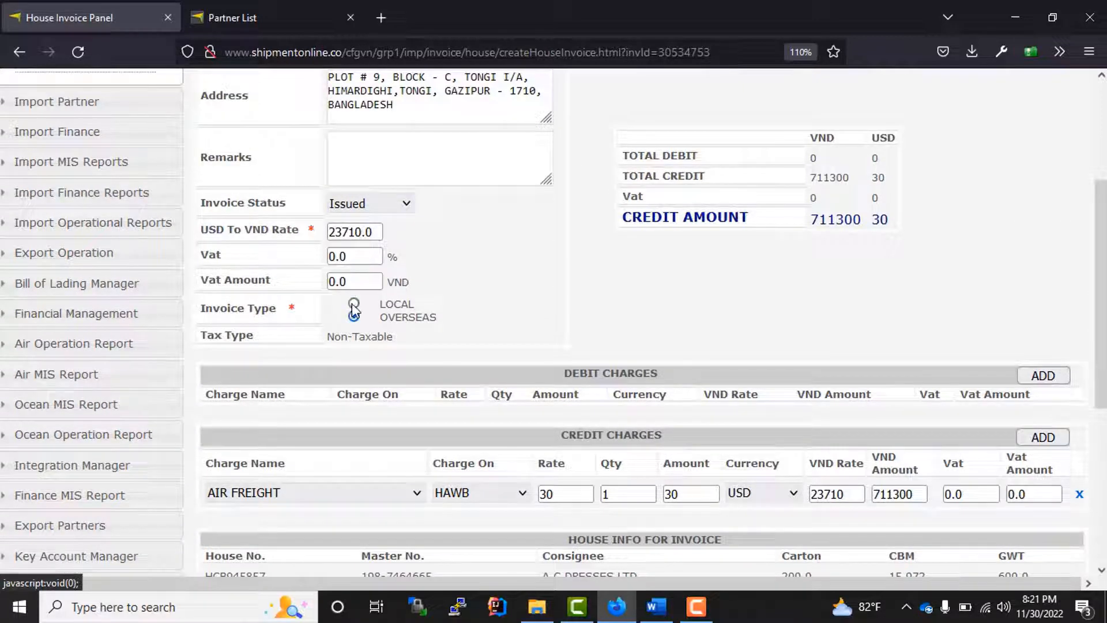
scroll(299, 327, "down", 5)
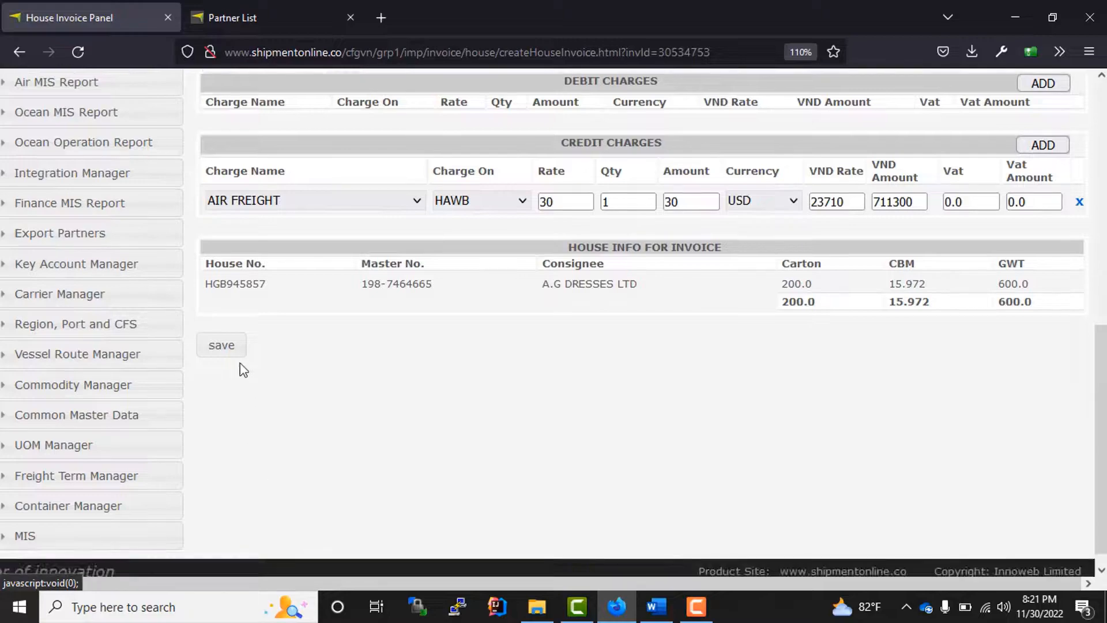
left_click(226, 350)
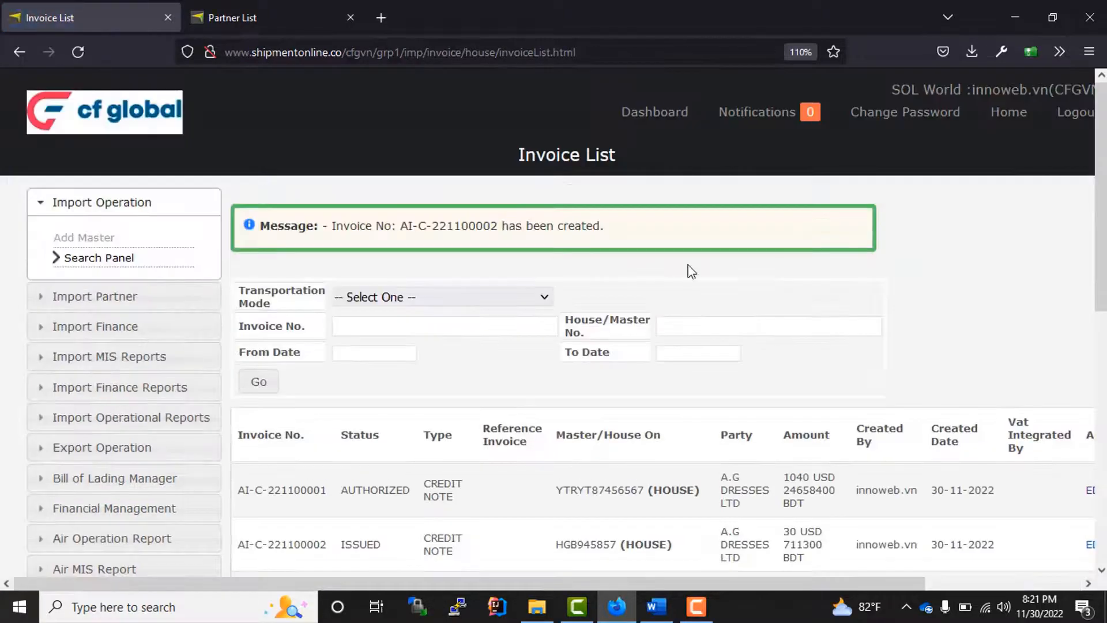
scroll(537, 296, "down", 9)
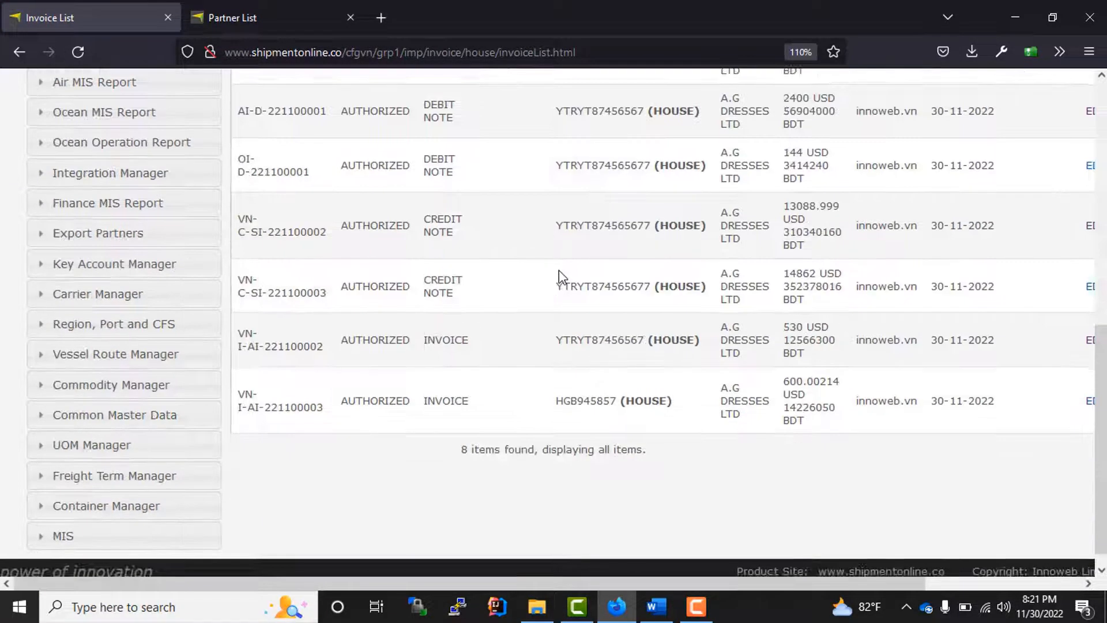
scroll(558, 279, "up", 6)
scroll(562, 279, "up", 3)
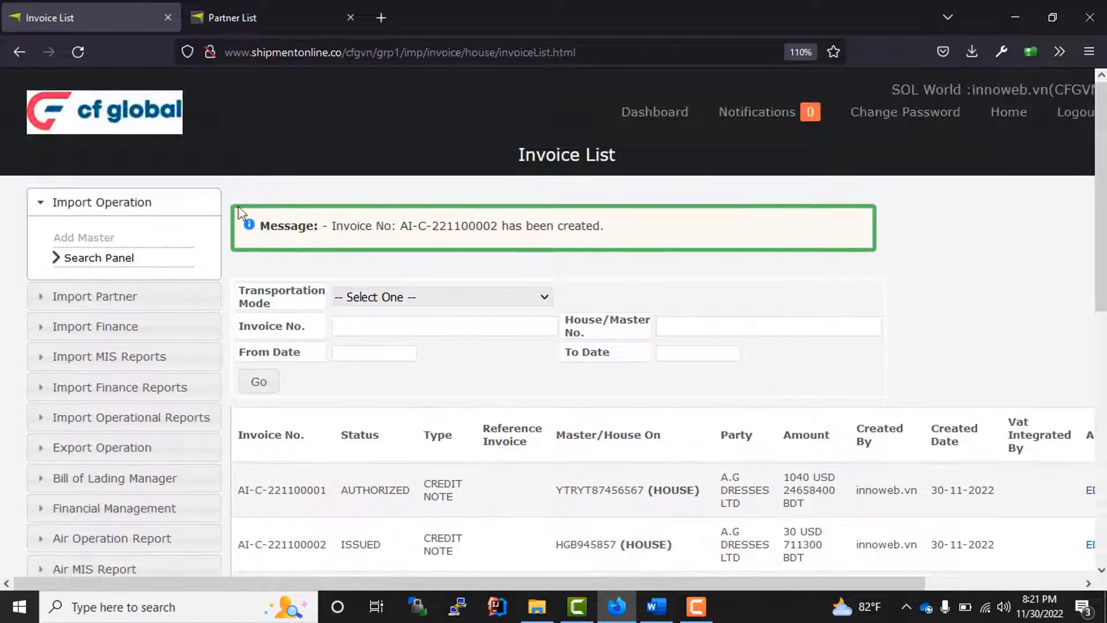
- Open house HGB945857 from the master bill of lading list and view its Invoice Summary
left_click(90, 264)
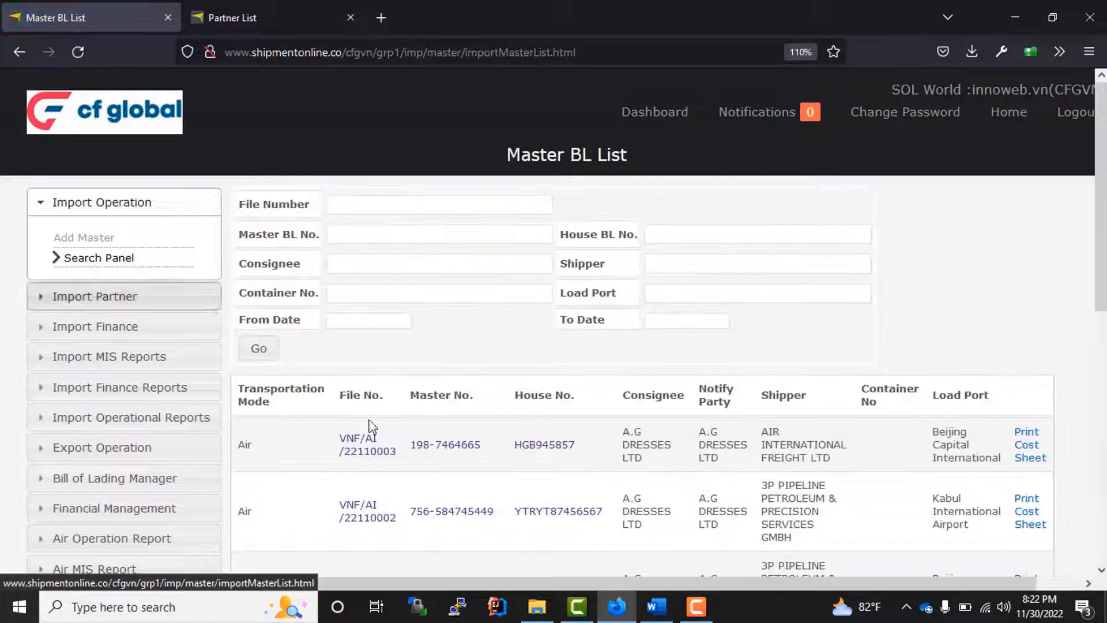
mouse_move(555, 445)
left_mouse_down()
mouse_move(533, 449)
mouse_move(559, 482)
mouse_move(545, 460)
left_mouse_up()
left_click(542, 455)
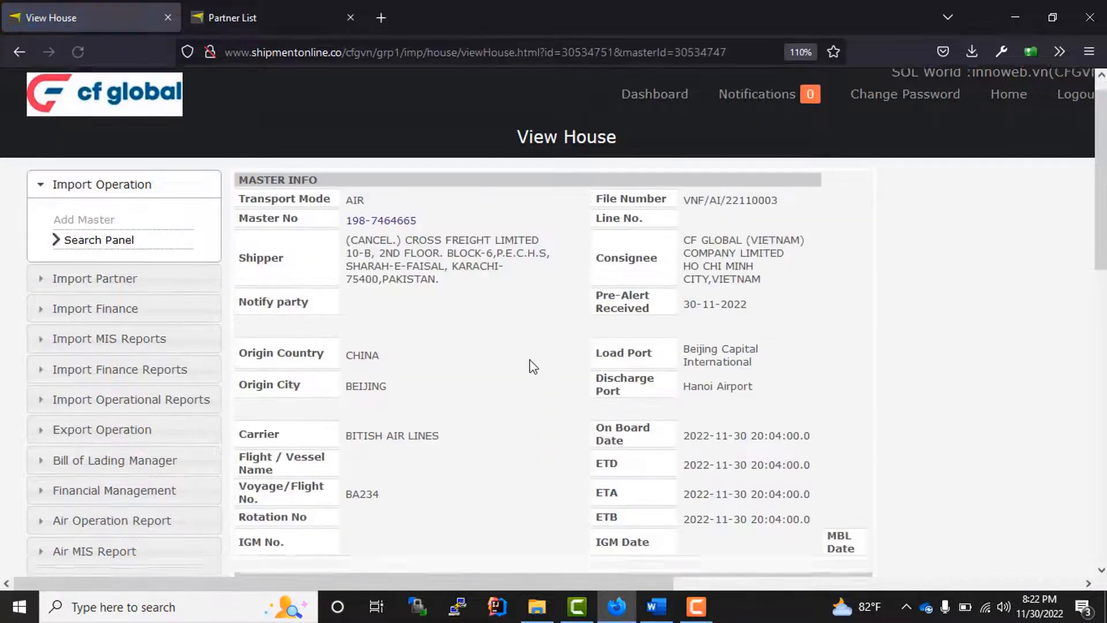
scroll(528, 479, "down", 8)
scroll(528, 480, "down", 5)
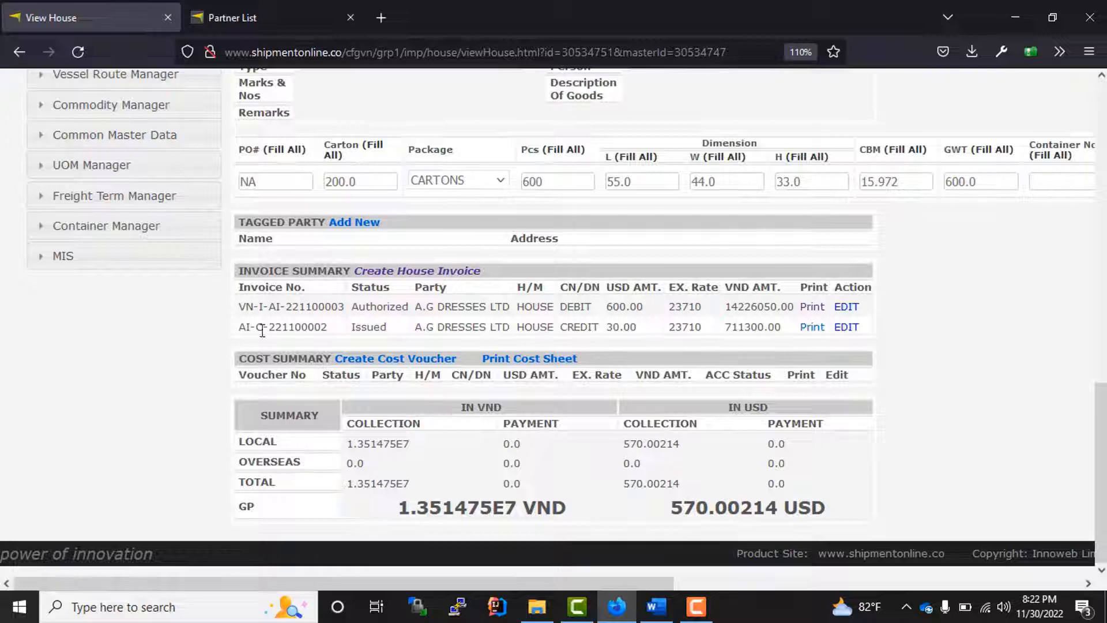
left_click_drag(239, 305, 964, 341)
left_click(964, 341)
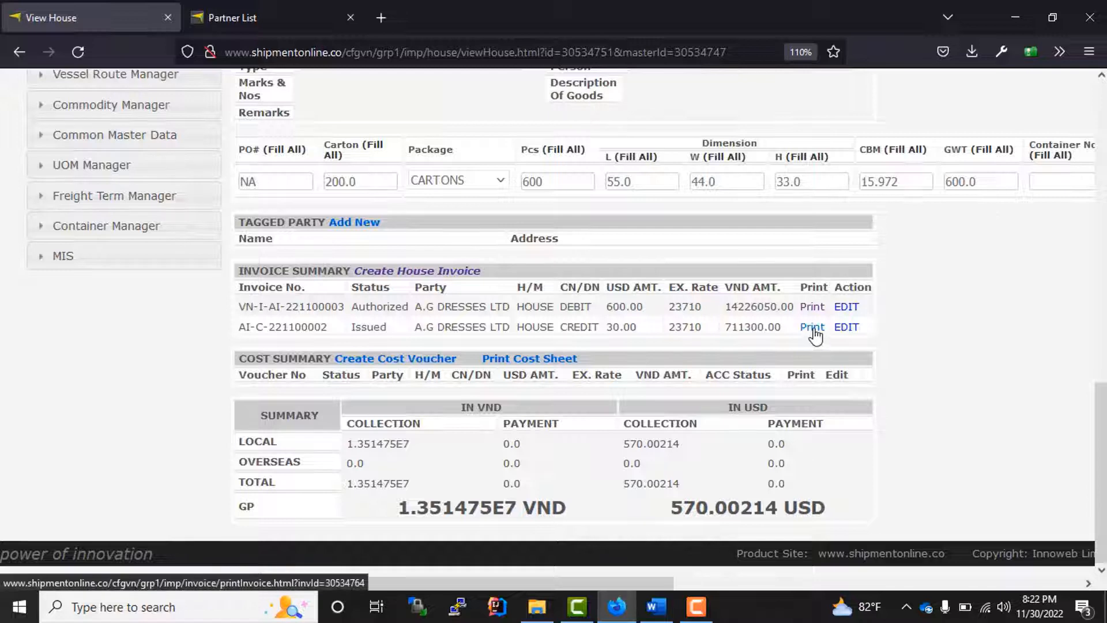
- Print credit note AI-C-221100002 as a PDF, review it and close its tab
left_click(813, 328)
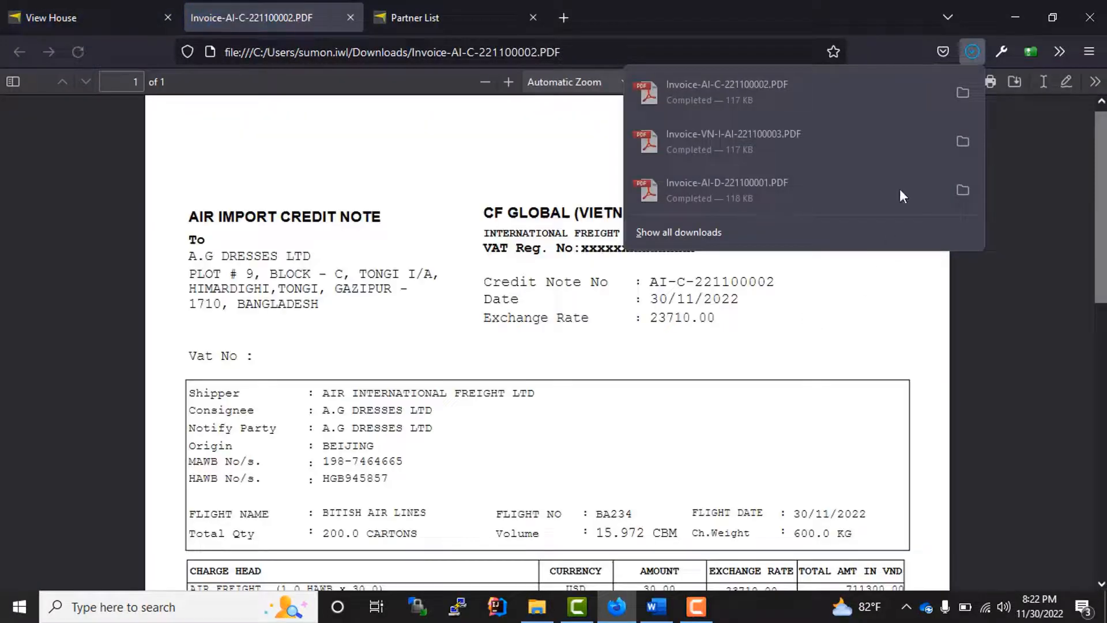
left_click(557, 453)
scroll(548, 403, "down", 2)
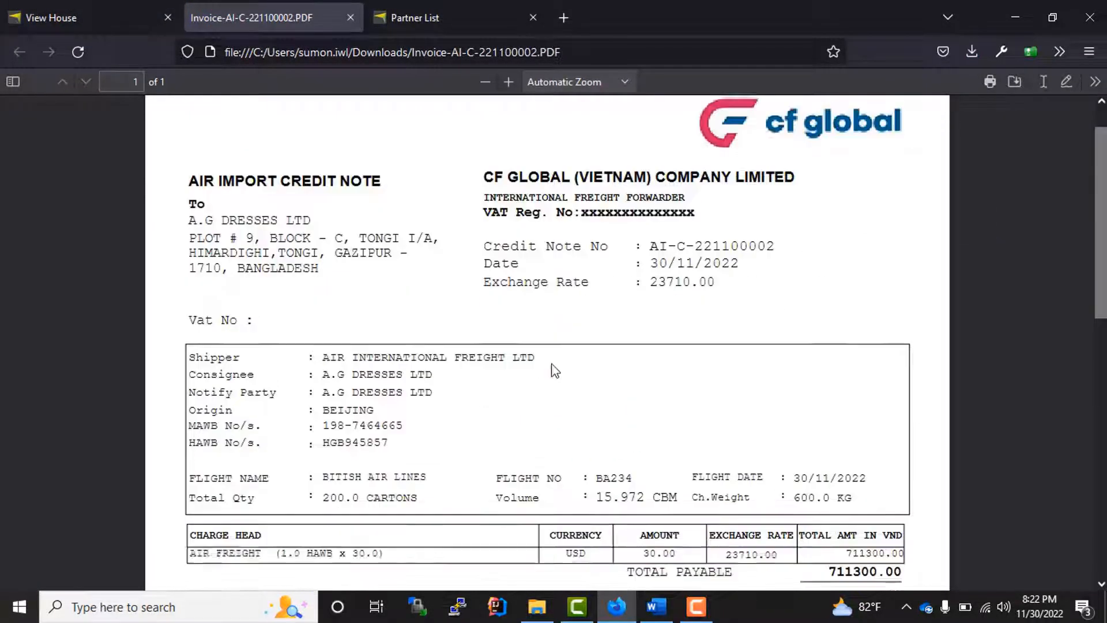
scroll(552, 365, "up", 3)
left_click(350, 18)
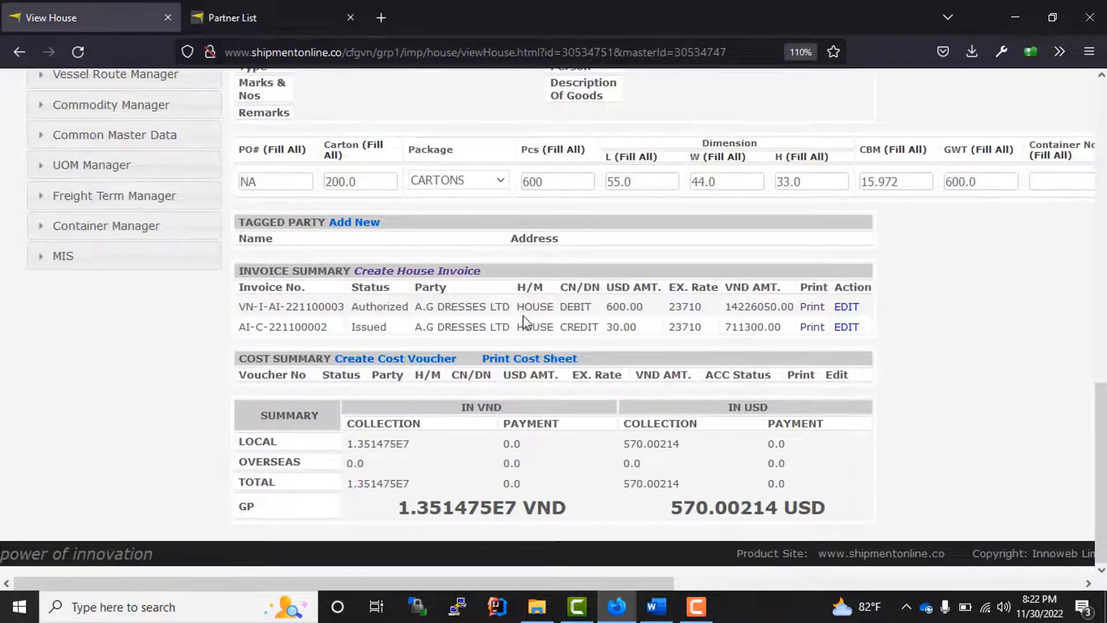
scroll(530, 329, "up", 5)
scroll(548, 340, "down", 5)
scroll(515, 272, "up", 5)
scroll(548, 276, "down", 5)
- Start a new cost voucher for this house, keeping the chart of account, payable to BITISH AIR LINES
left_click(371, 365)
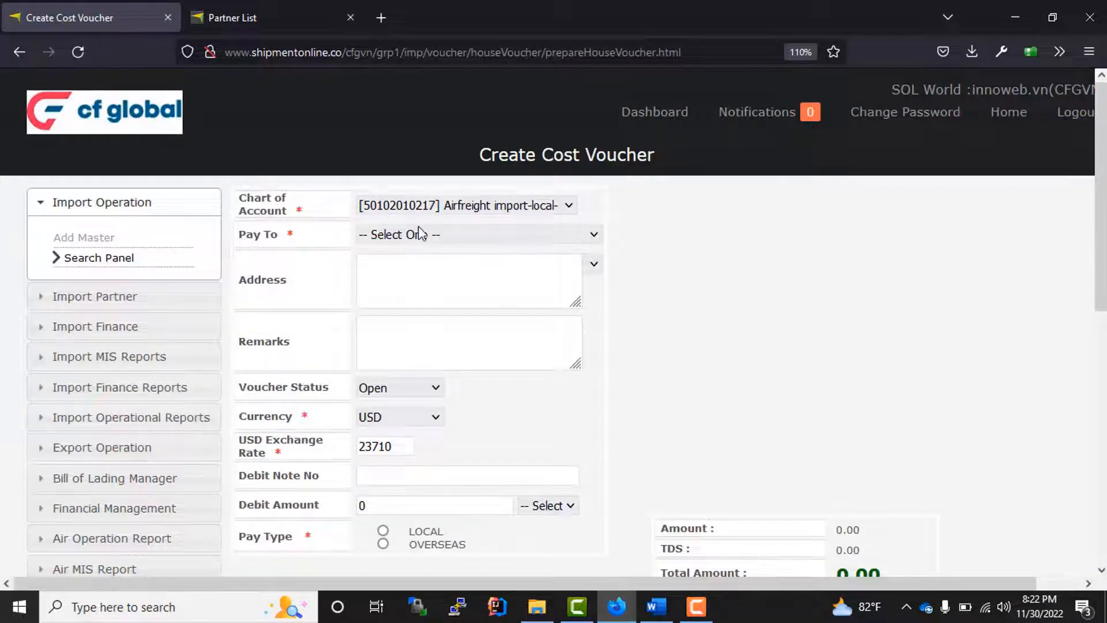
left_click(407, 206)
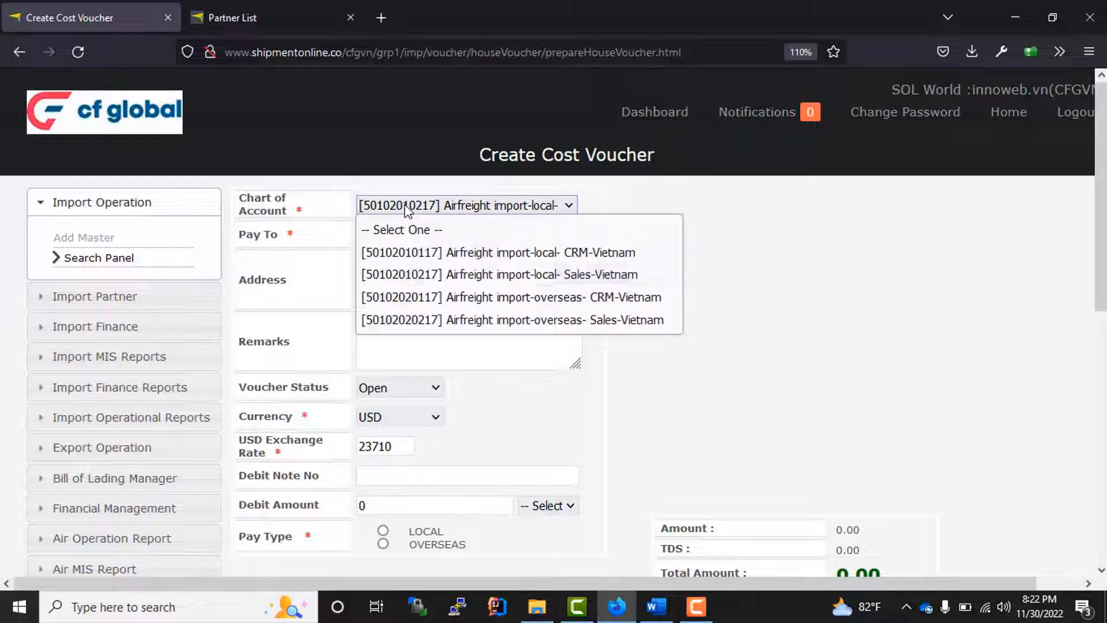
left_click(407, 207)
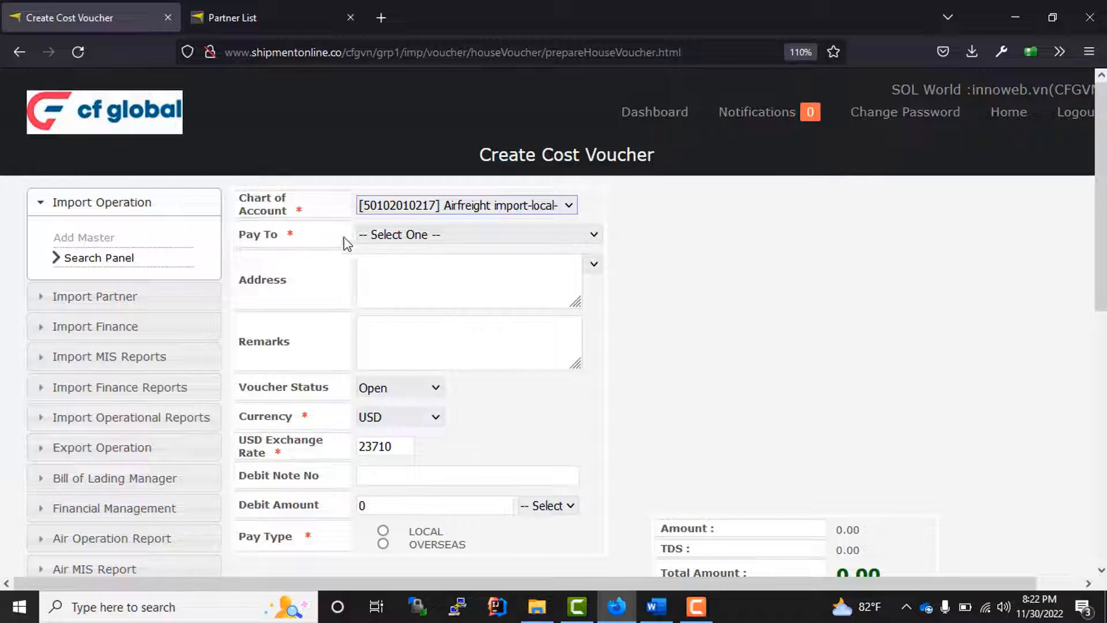
left_click(302, 244)
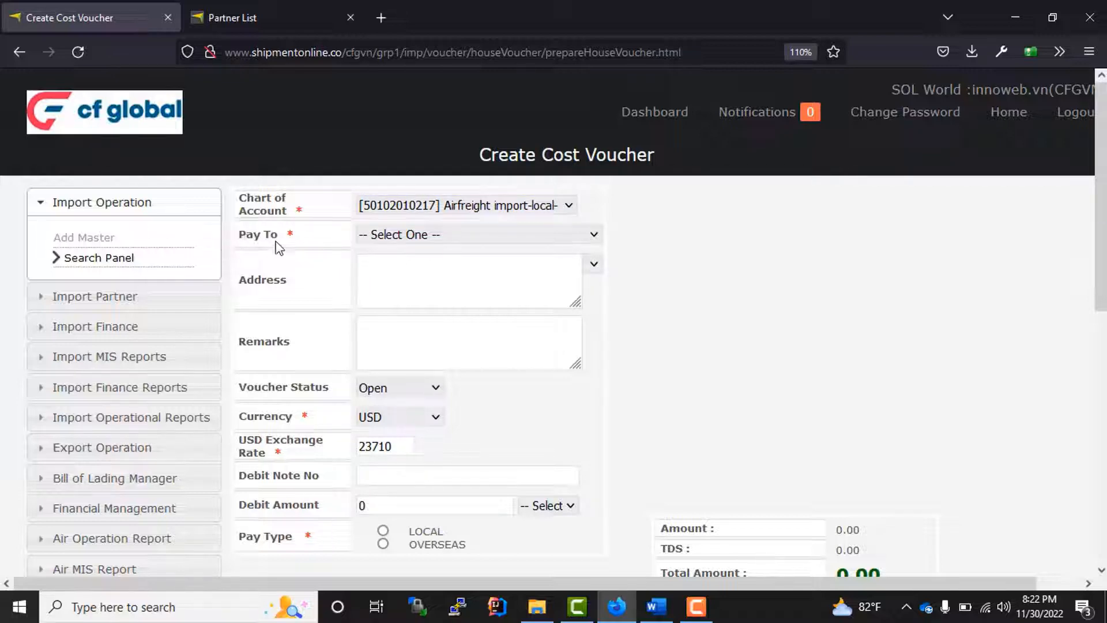
left_click_drag(279, 247, 413, 254)
left_click(434, 230)
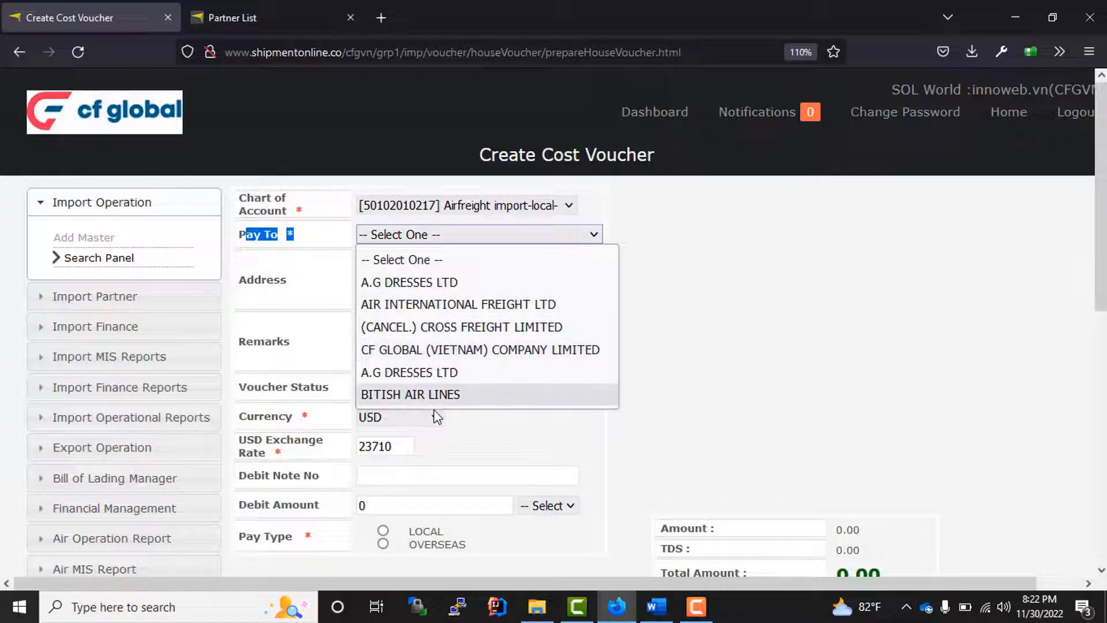
left_click(433, 394)
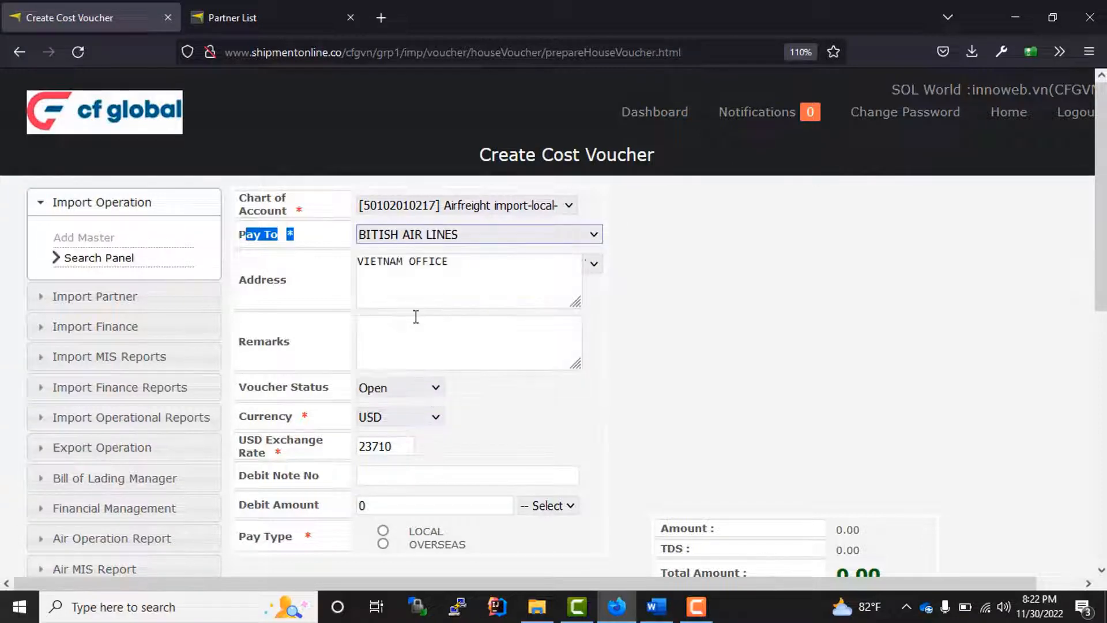
scroll(516, 340, "down", 3)
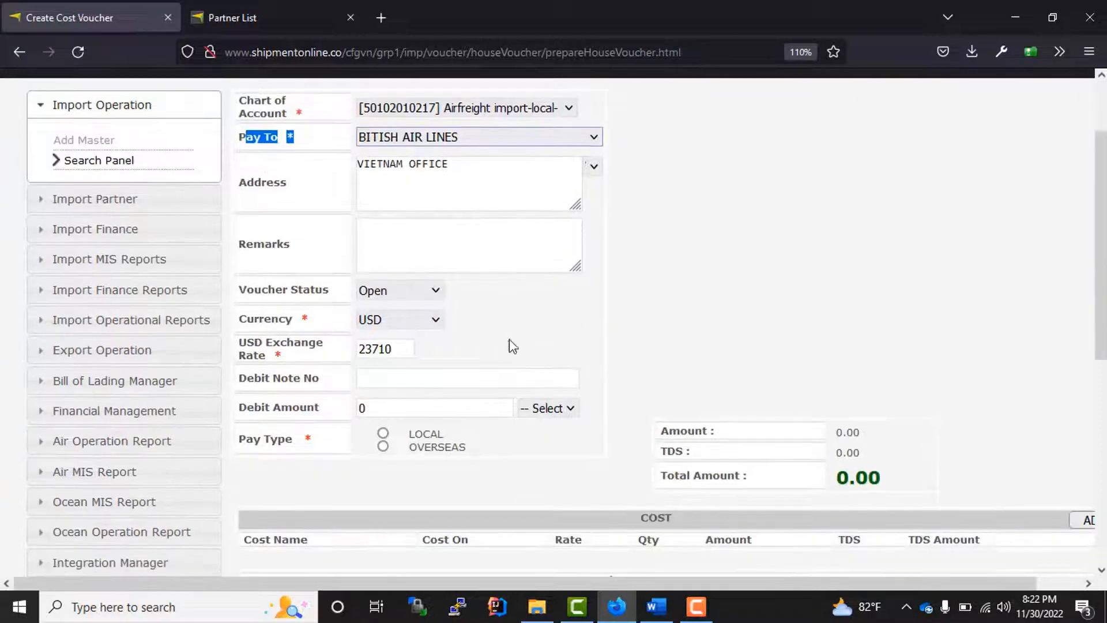
- Keep the voucher status as Open and set the pay type to LOCAL
left_click(434, 292)
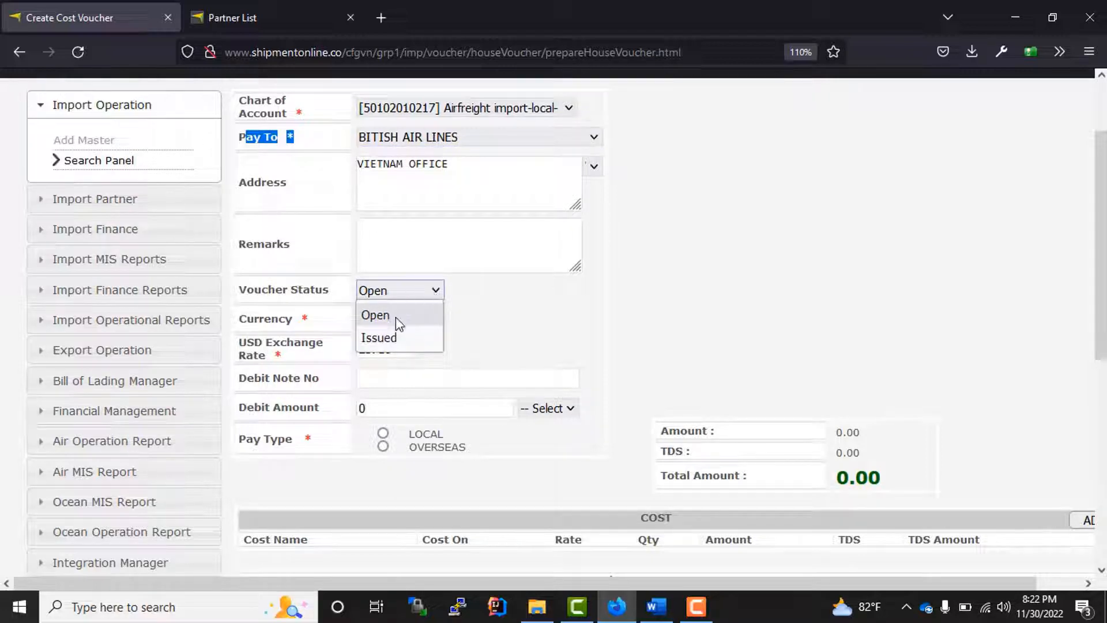
left_click(431, 293)
left_click(431, 293)
left_click(430, 293)
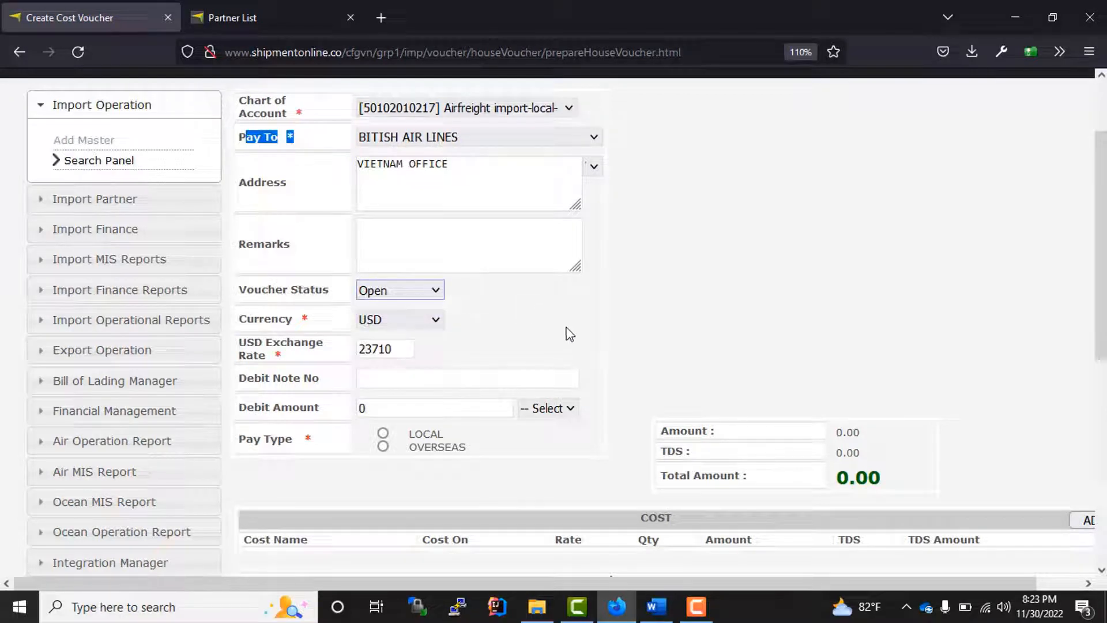
left_click(569, 333)
left_click(437, 297)
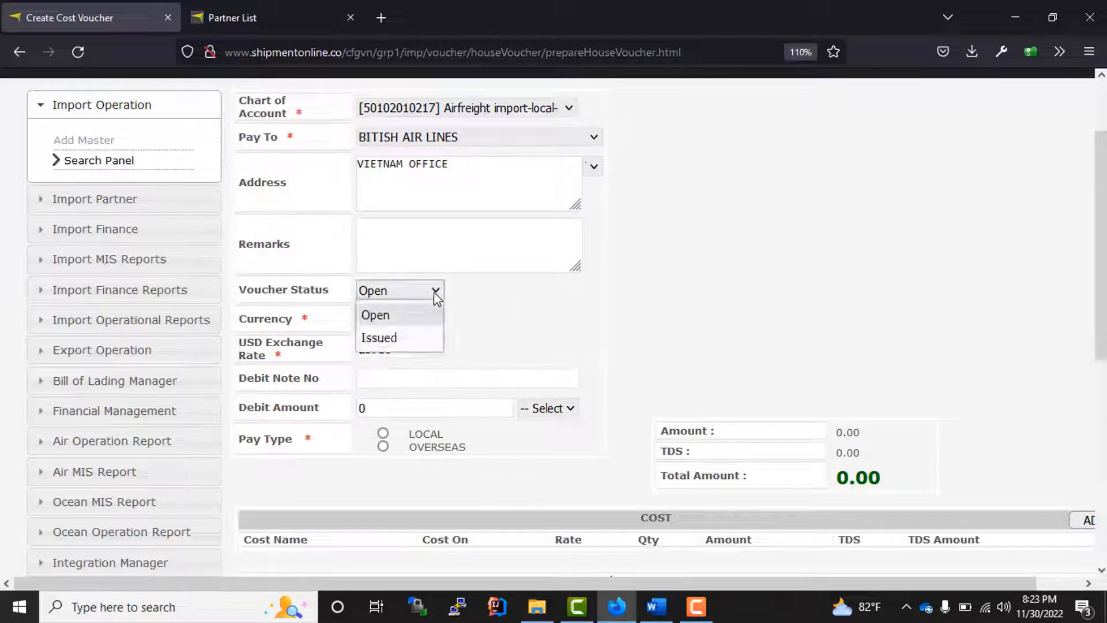
left_click(437, 297)
scroll(663, 348, "down", 3)
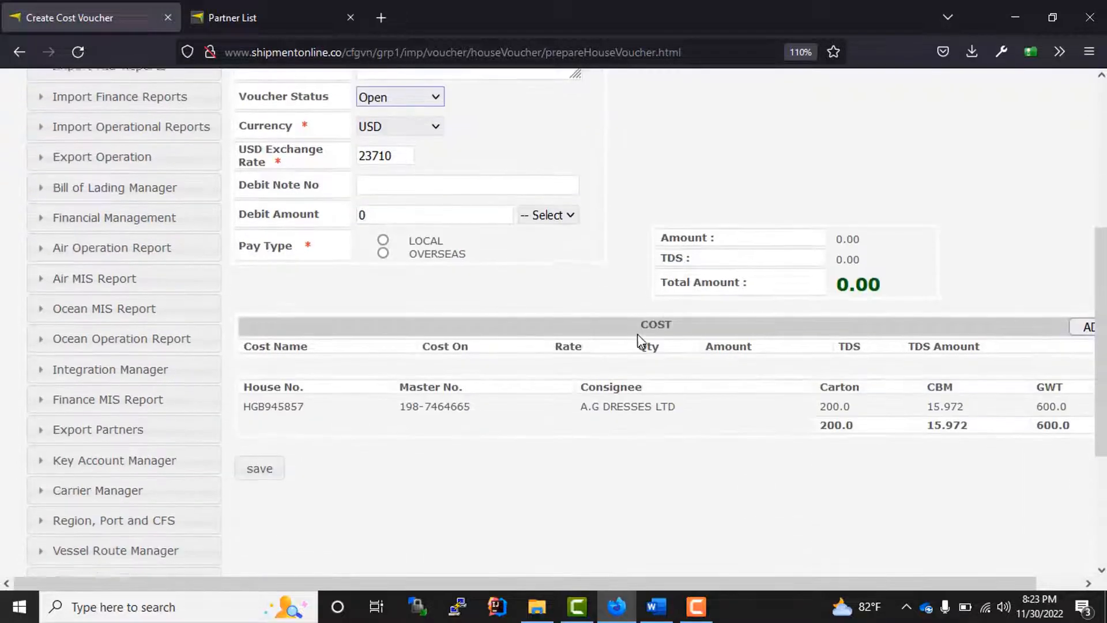
left_click(382, 190)
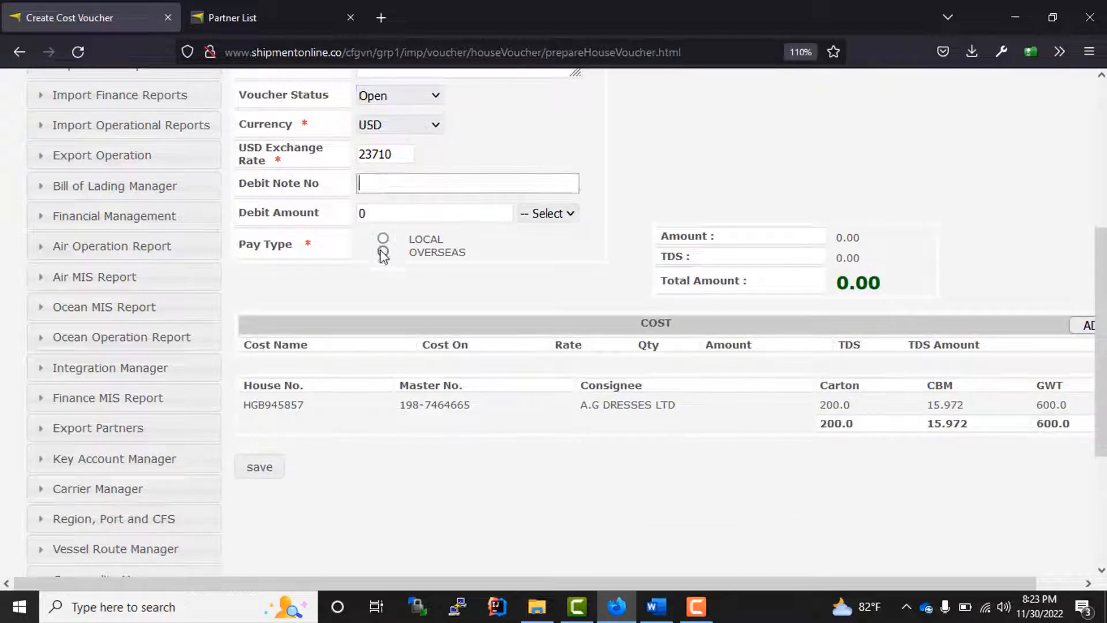
left_click(384, 241)
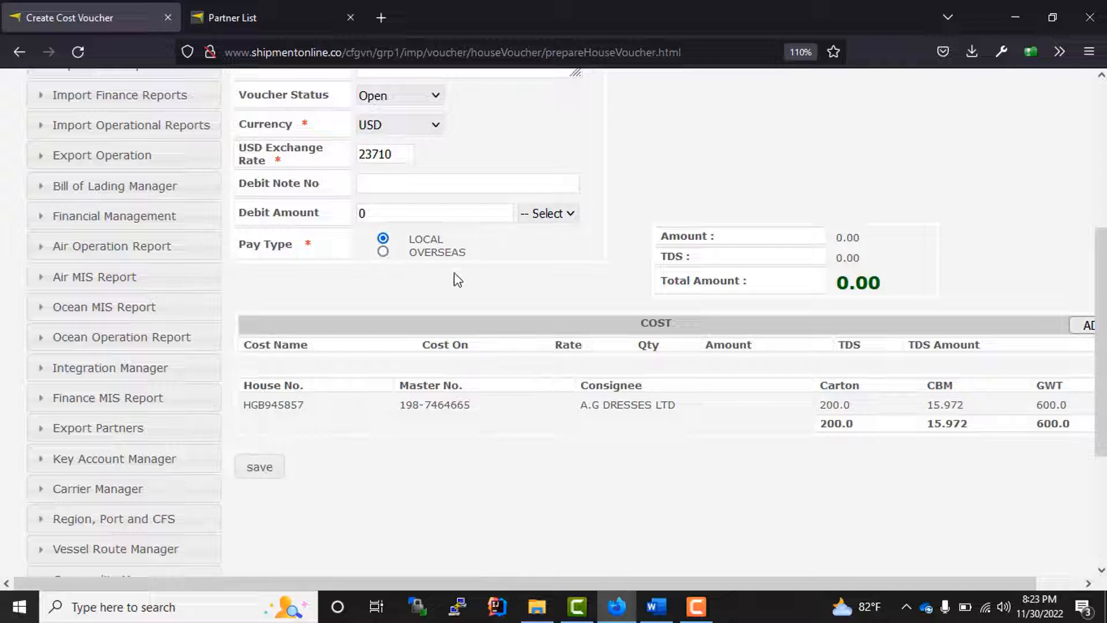
left_click_drag(775, 583, 829, 583)
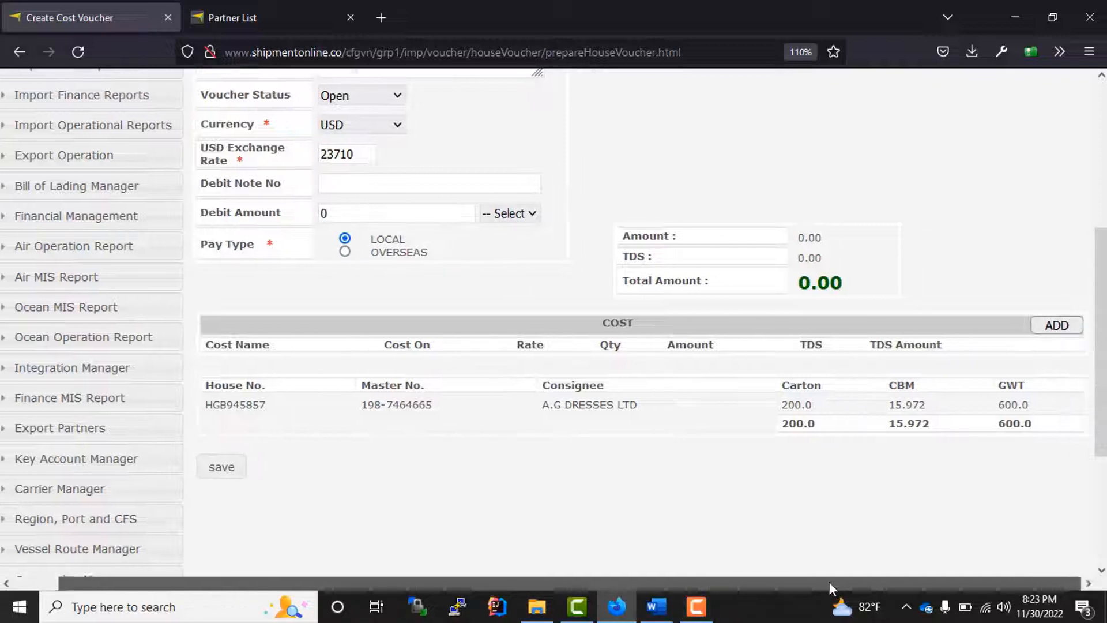
- Add an AIR FREIGHT cost line on CWT with rate 10 and quantity 2
left_click(1049, 324)
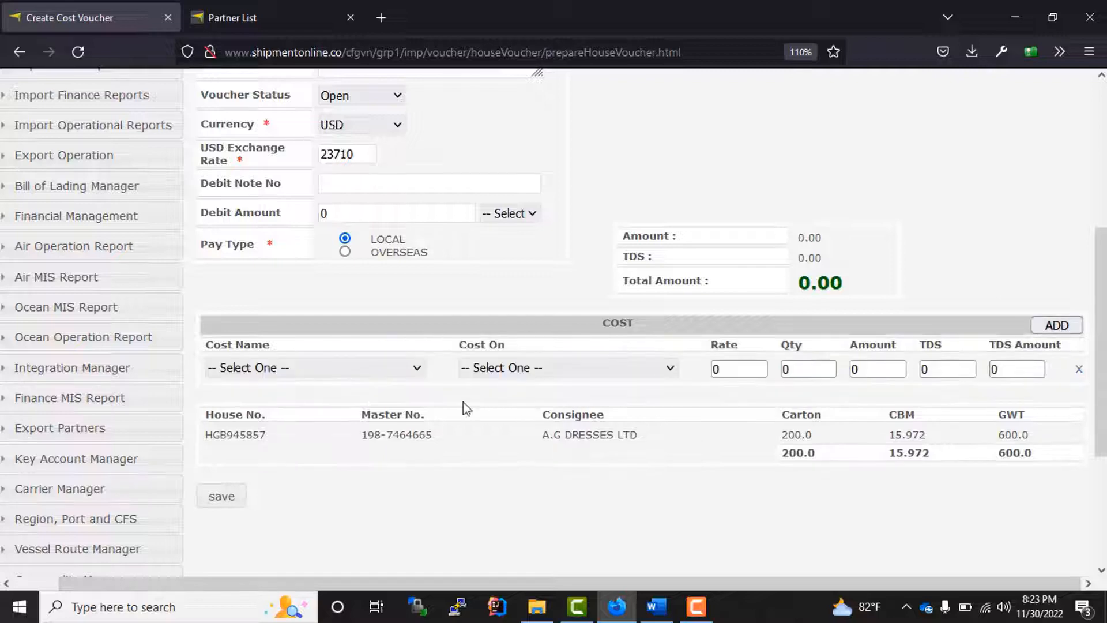
left_click(332, 375)
left_click(275, 129)
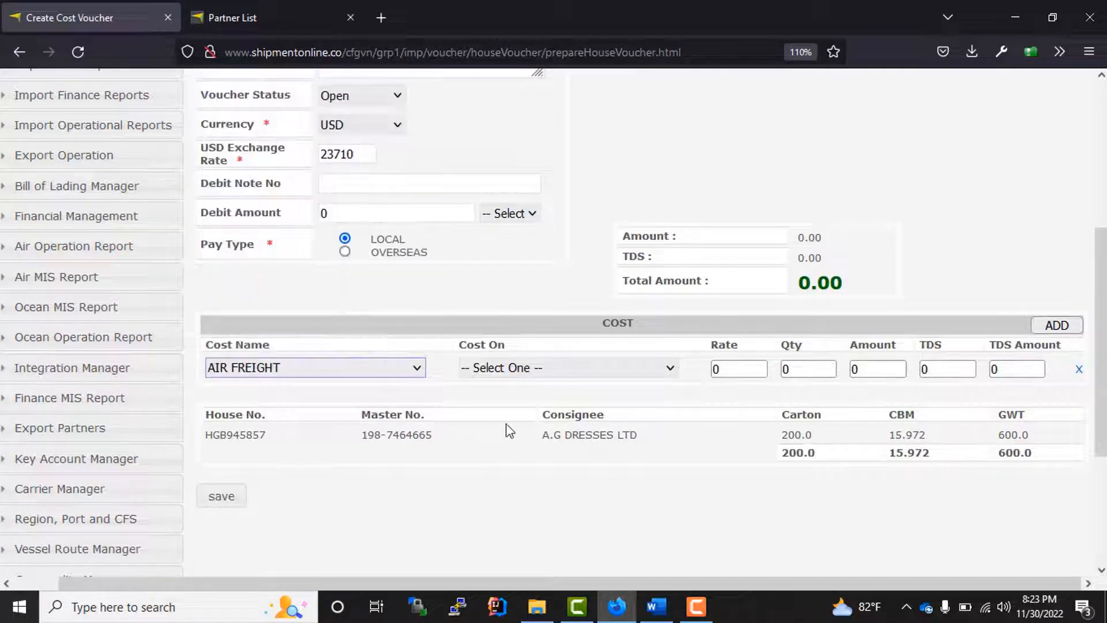
left_click(539, 374)
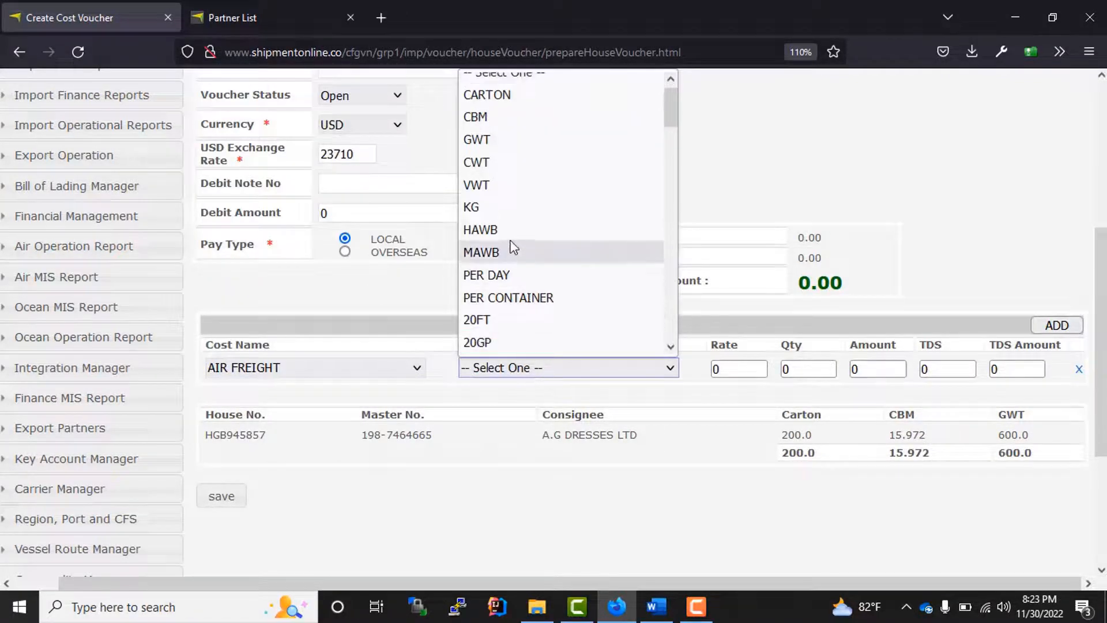
left_click(495, 163)
left_click(731, 369)
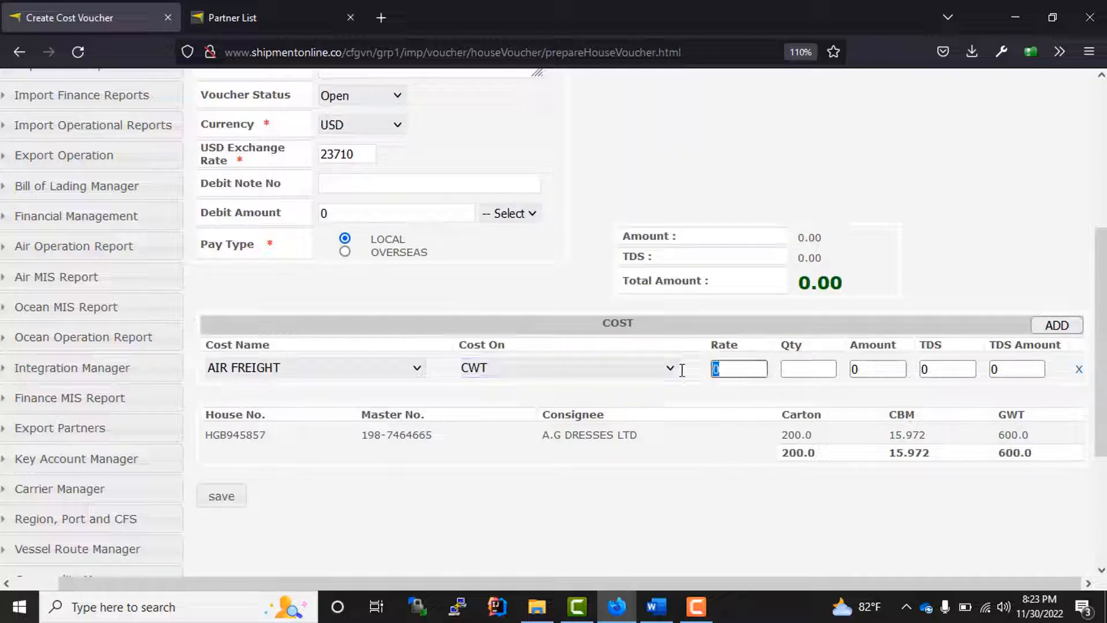
type("10")
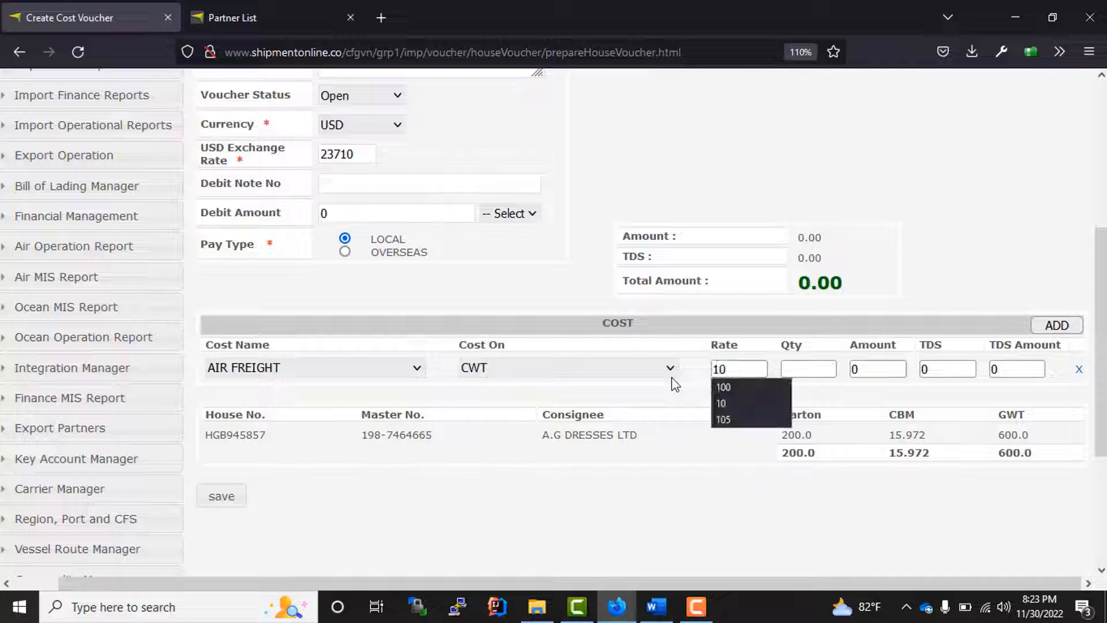
left_click(813, 369)
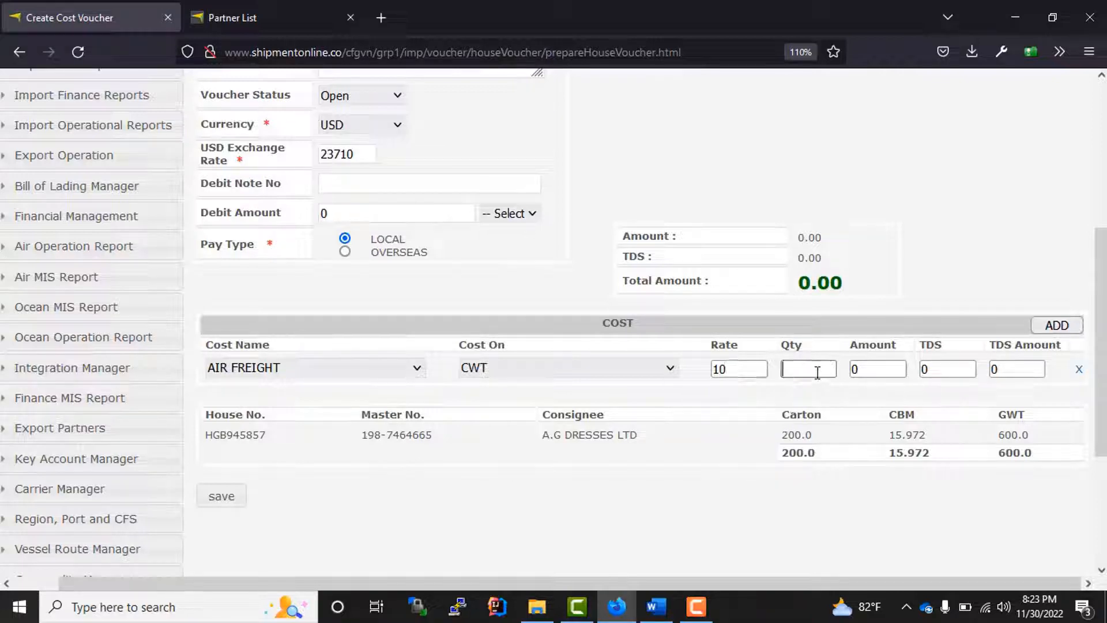
type("2")
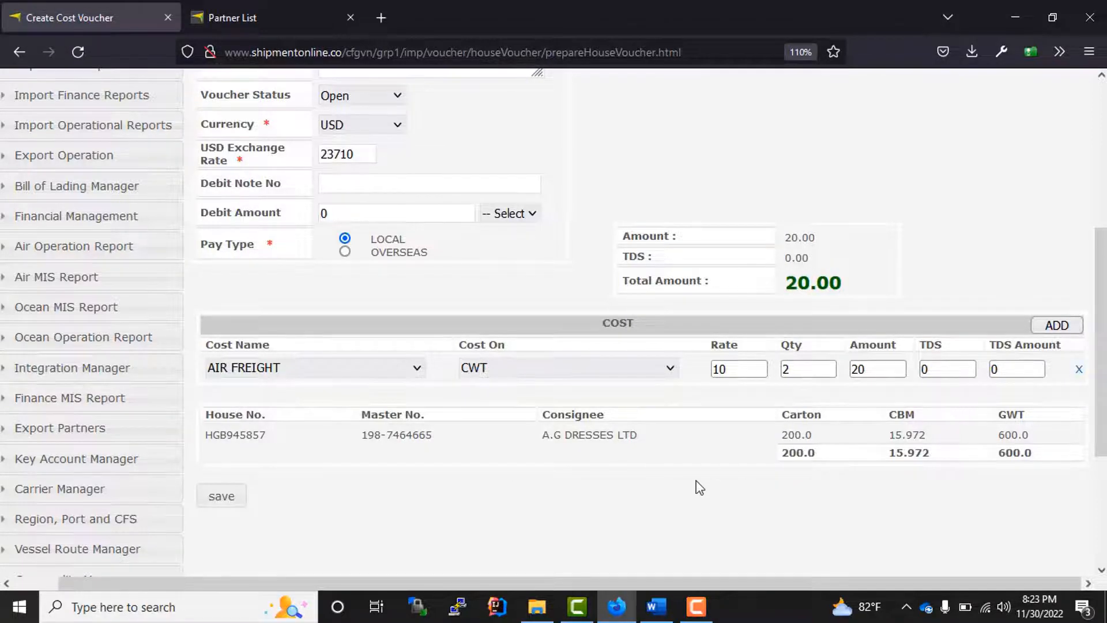
- Save the new cost voucher and confirm creating it in USD
scroll(746, 563, "up", 3)
scroll(704, 516, "down", 3)
left_click(223, 502)
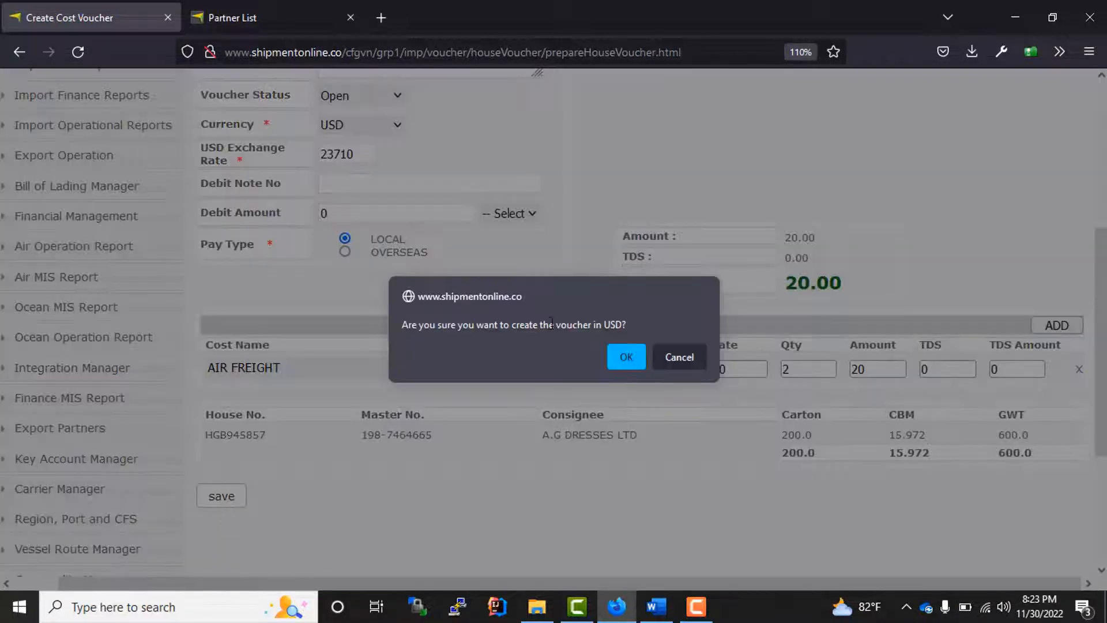
left_click(625, 358)
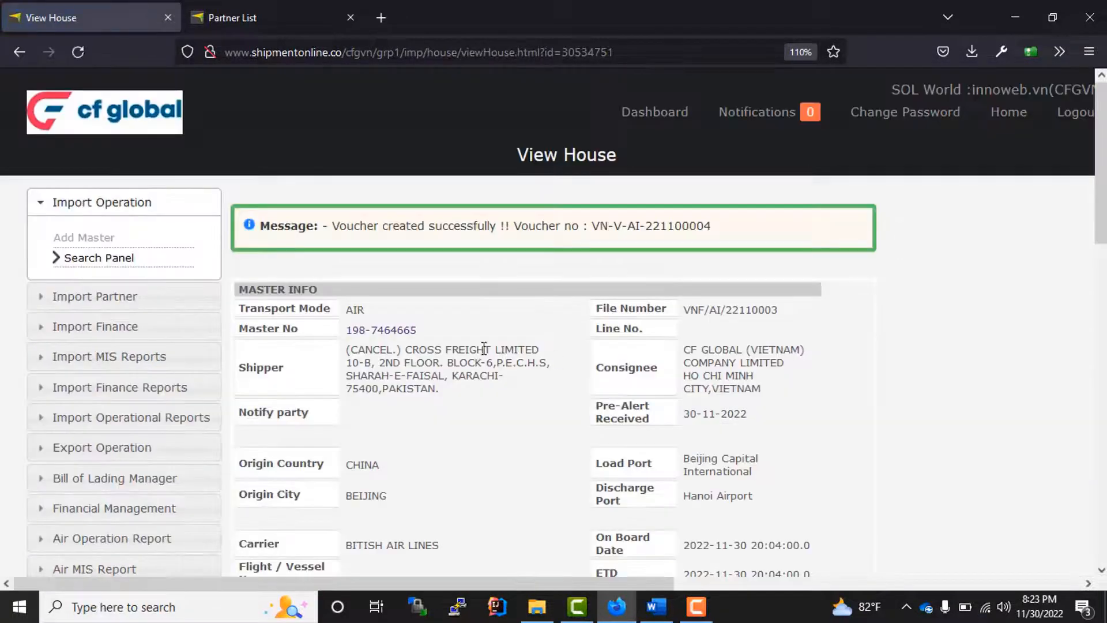
- Check voucher VN-V-AI-221100004 and its new row in the house's cost listing
left_click_drag(592, 226, 731, 233)
scroll(457, 363, "down", 10)
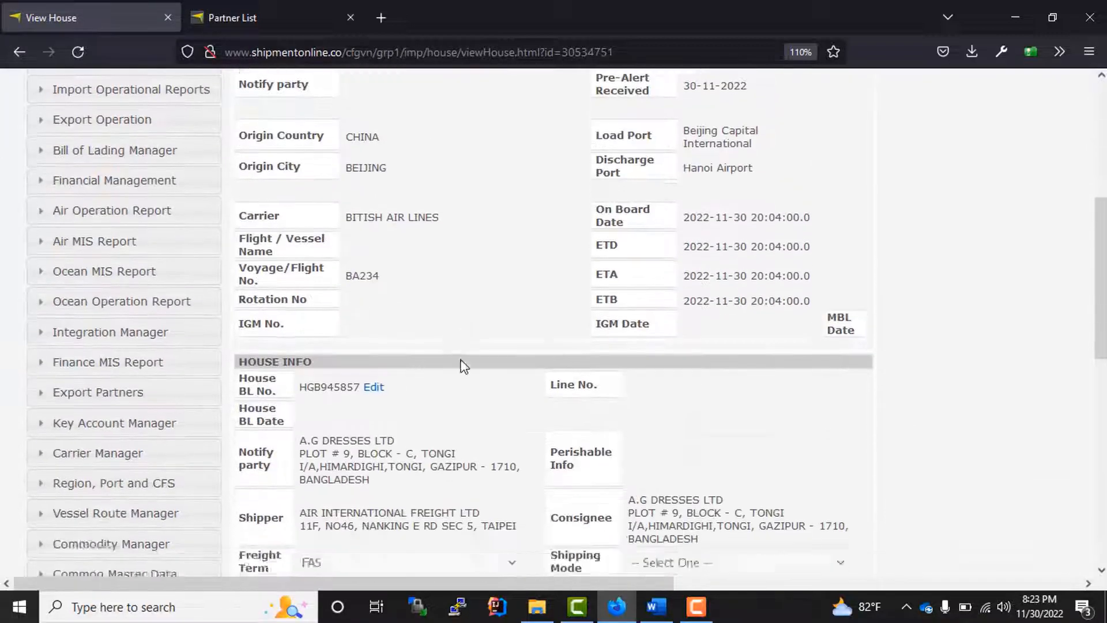
scroll(565, 325, "up", 3)
scroll(553, 346, "down", 9)
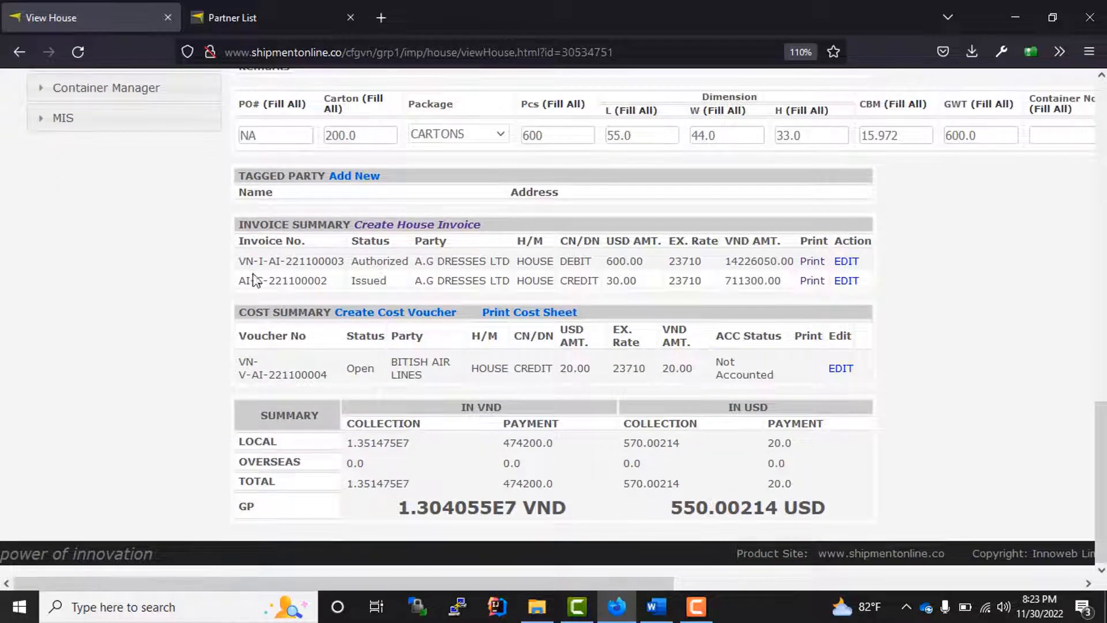
left_click_drag(254, 276, 493, 277)
left_click_drag(240, 363, 561, 372)
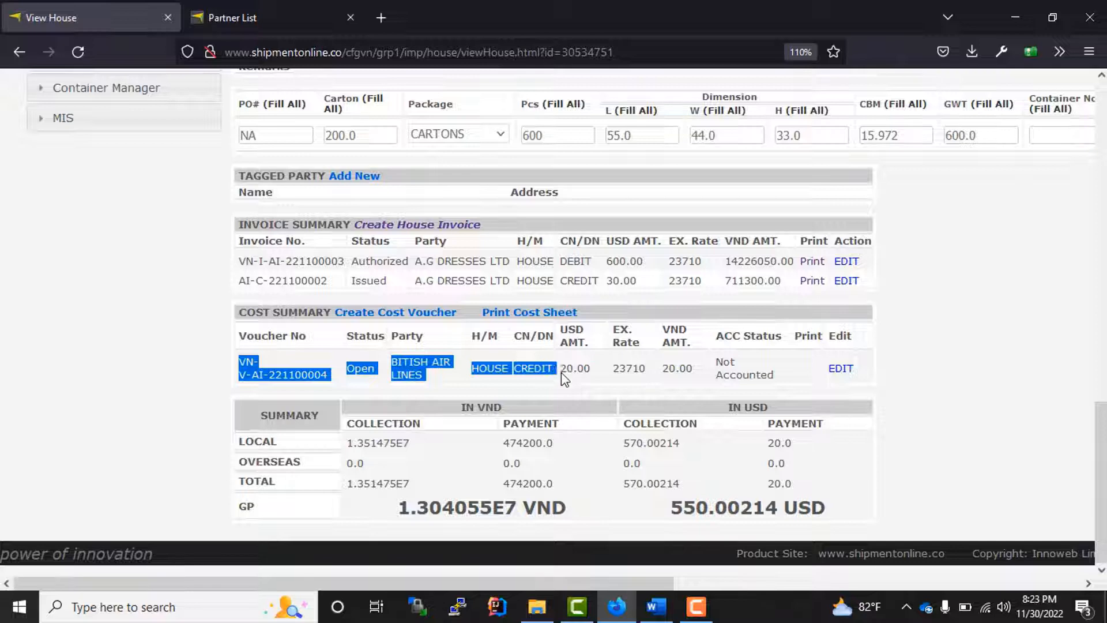
left_click(897, 383)
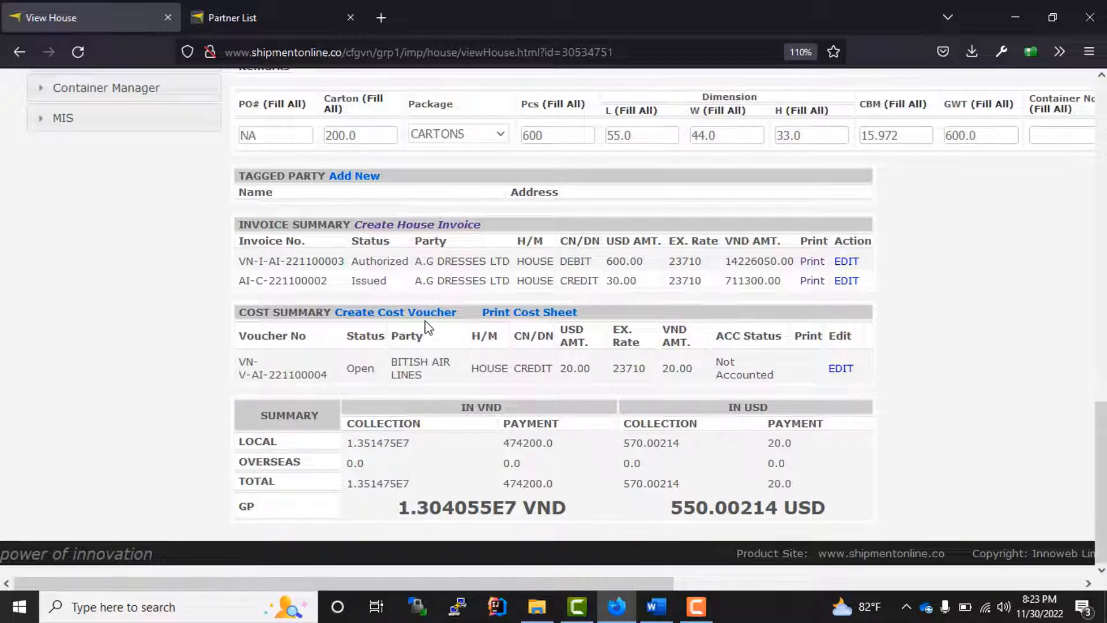
- Leave the blank second voucher form, return to View House, and reopen voucher VN-V-AI-221100004 for editing
left_click(395, 313)
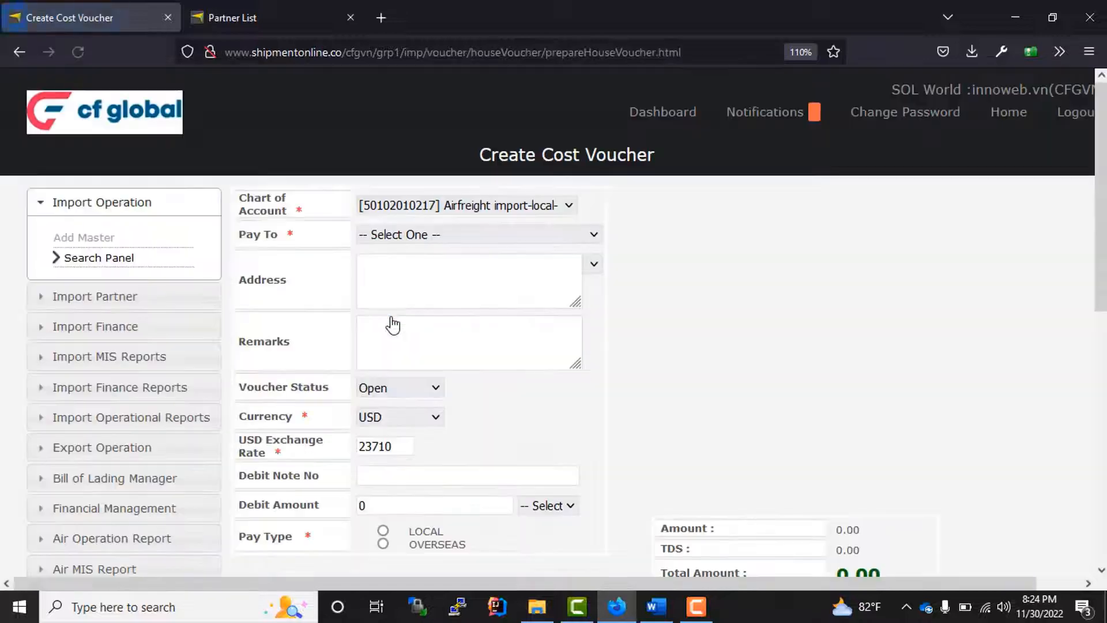
scroll(411, 314, "down", 5)
scroll(523, 348, "up", 5)
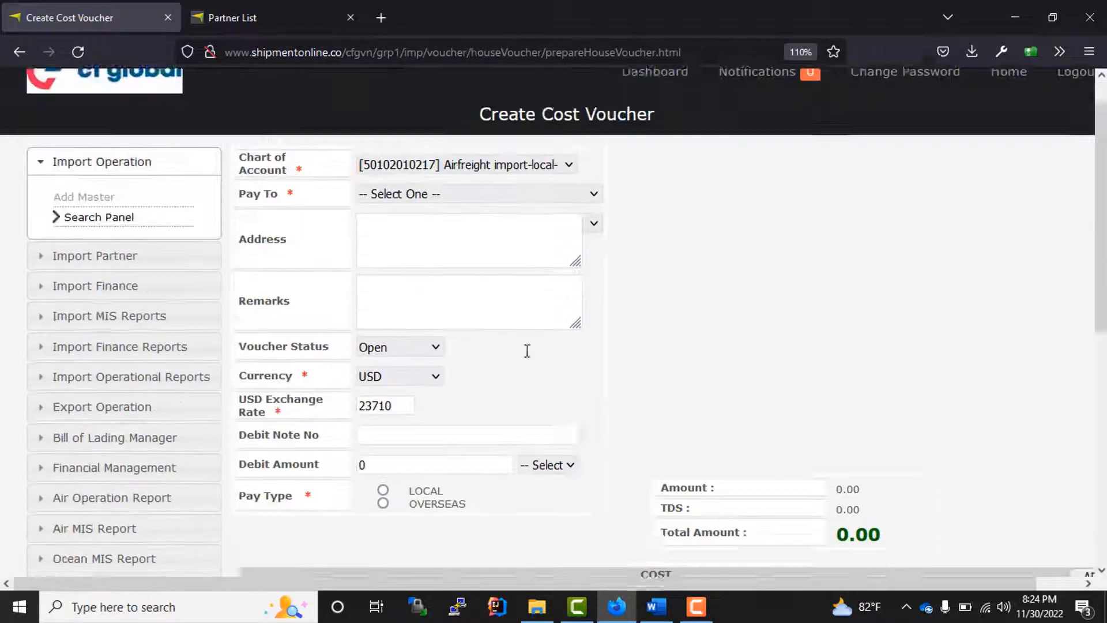
left_click(28, 51)
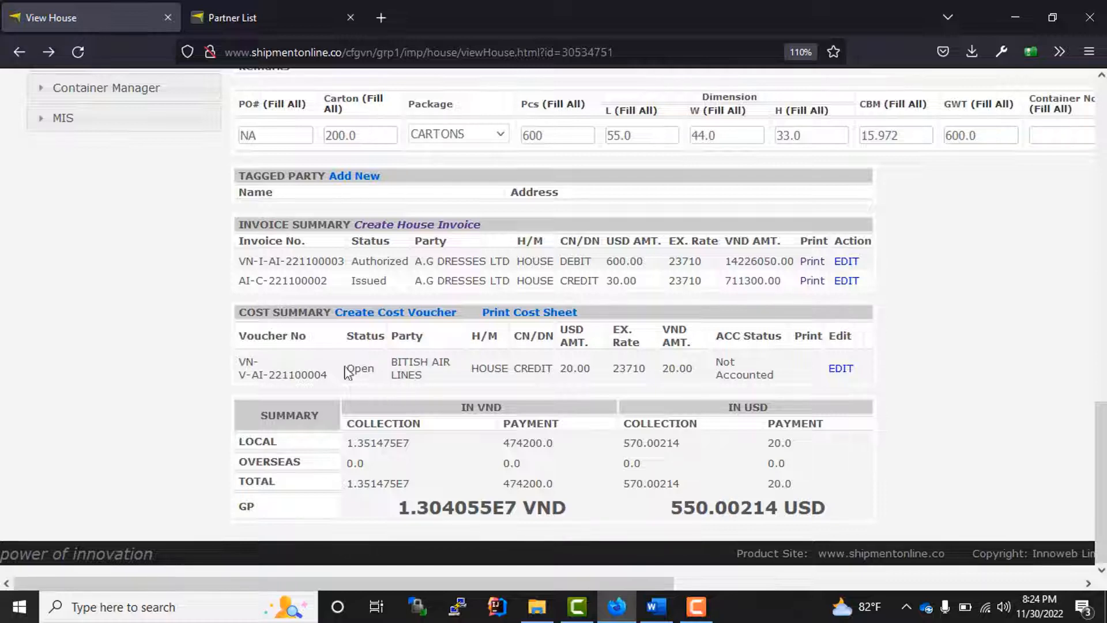
left_click_drag(346, 371, 692, 379)
left_click(790, 380)
left_click_drag(345, 372, 271, 362)
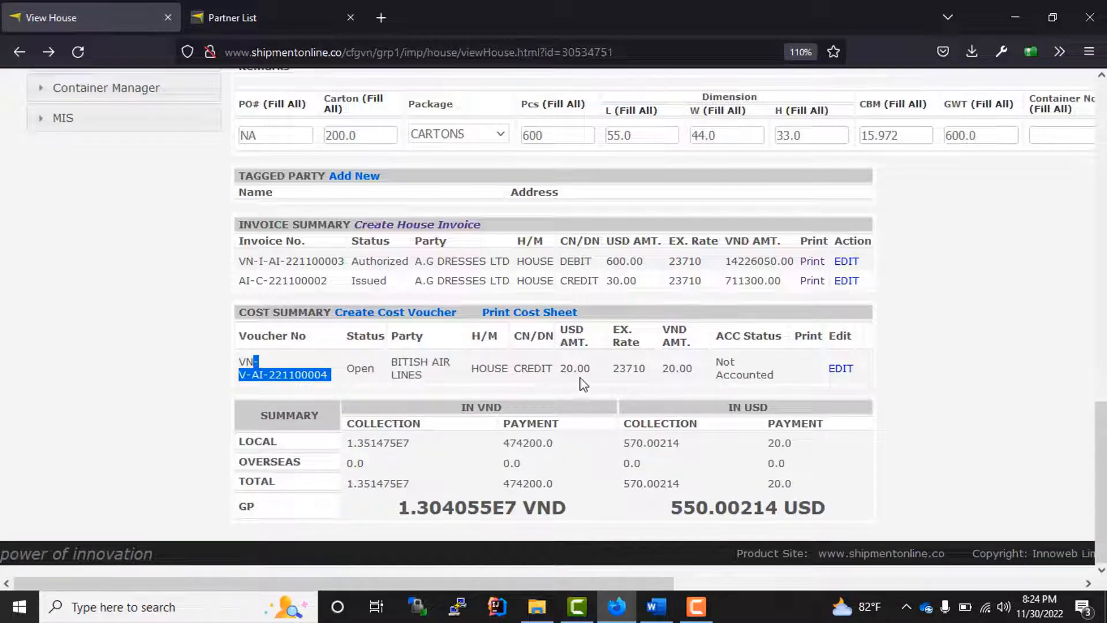
left_click(768, 379)
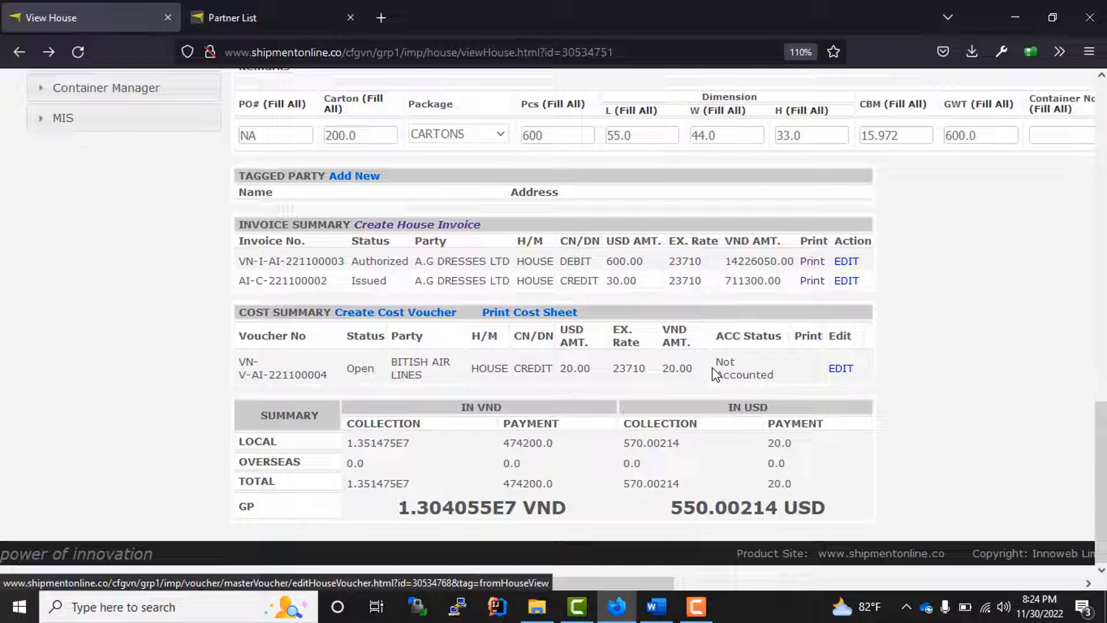
left_click(844, 369)
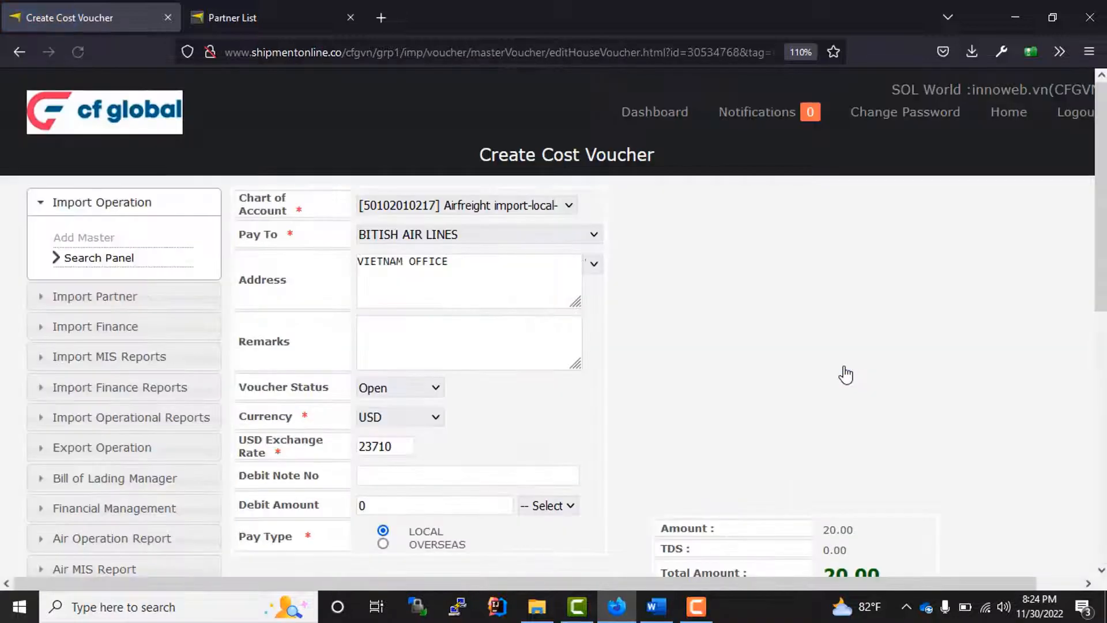
- Raise the AIR FREIGHT rate to 15 (30.00 USD), set status to Issued, and save
scroll(640, 343, "down", 5)
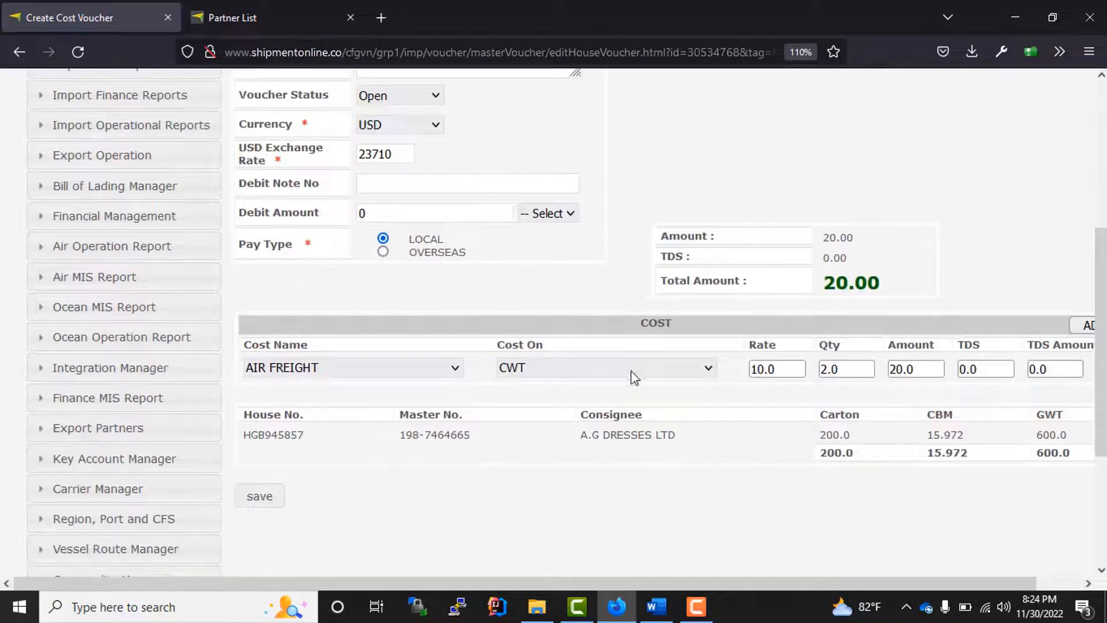
left_click_drag(779, 371, 709, 363)
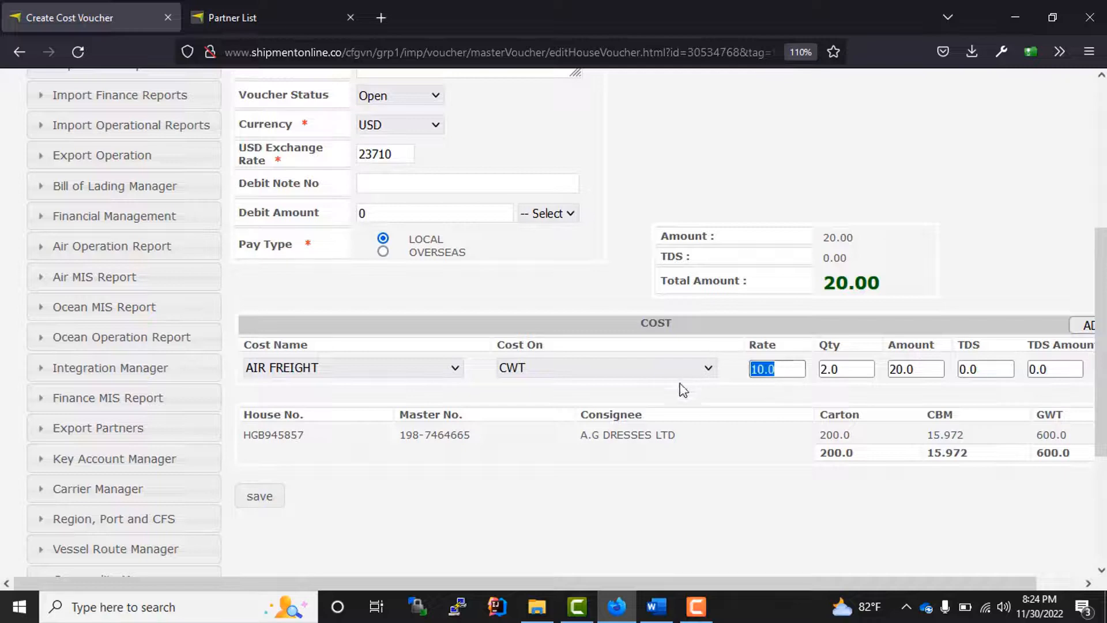
type("15")
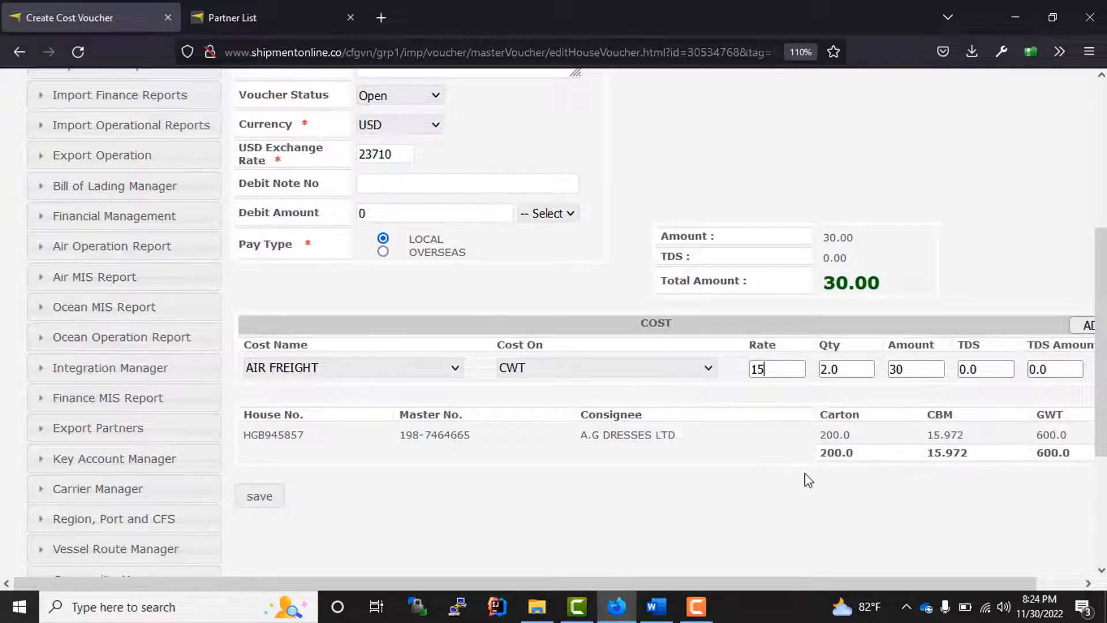
scroll(486, 307, "up", 3)
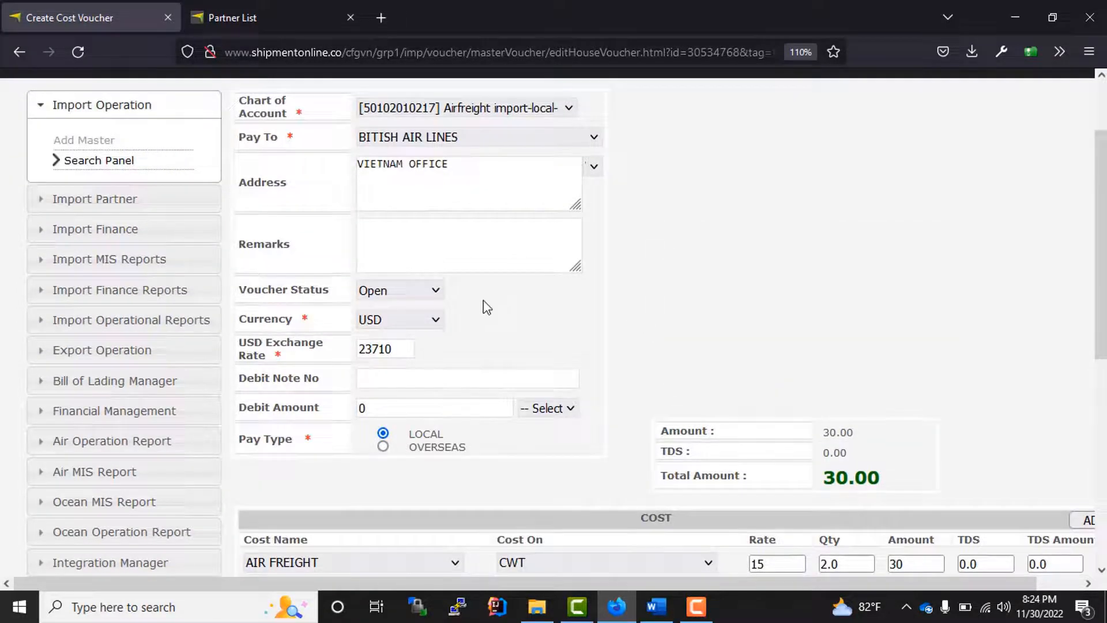
left_click(435, 293)
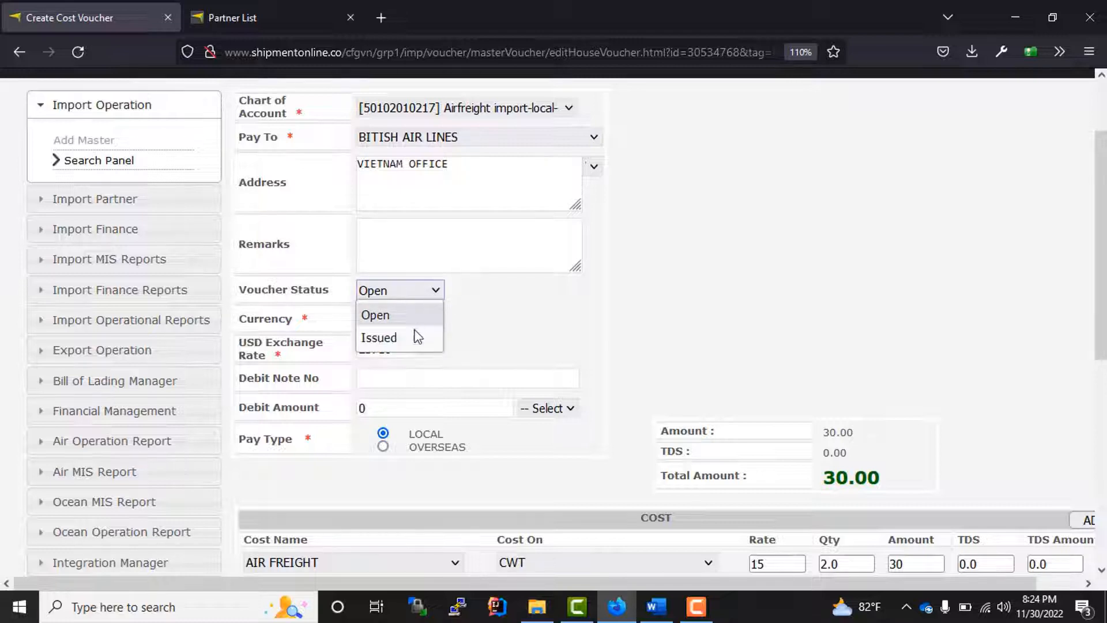
left_click(396, 337)
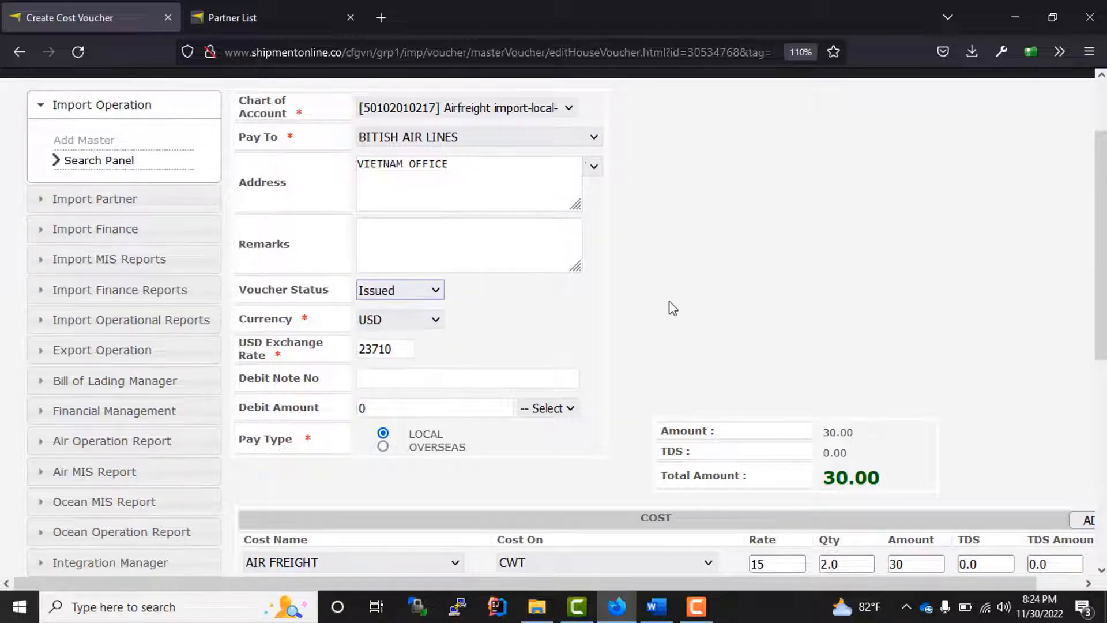
scroll(667, 309, "down", 6)
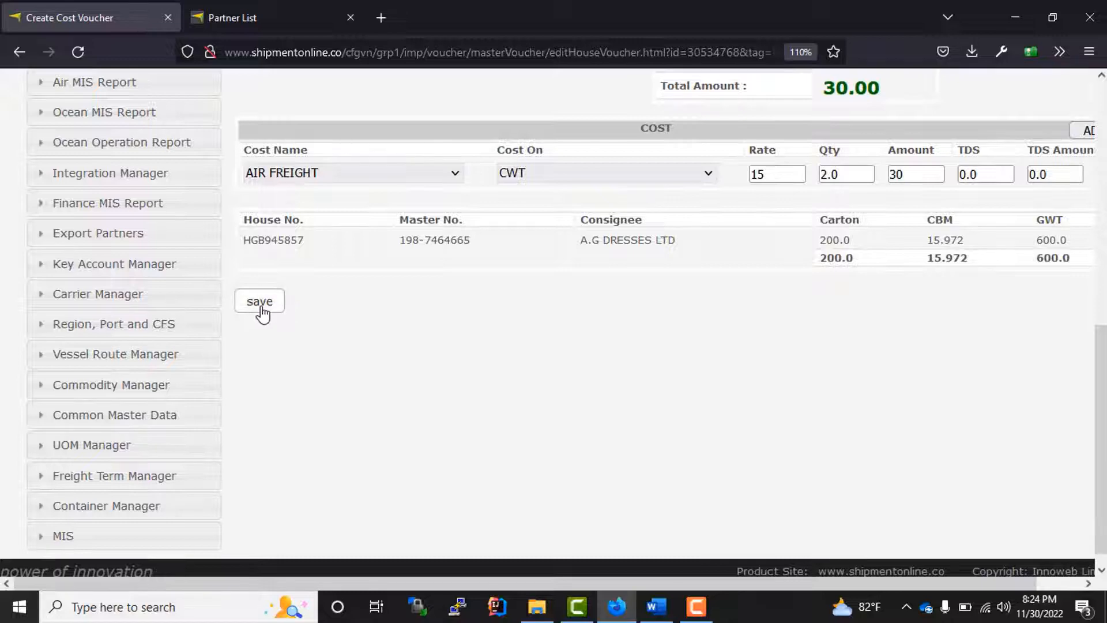
left_click(260, 308)
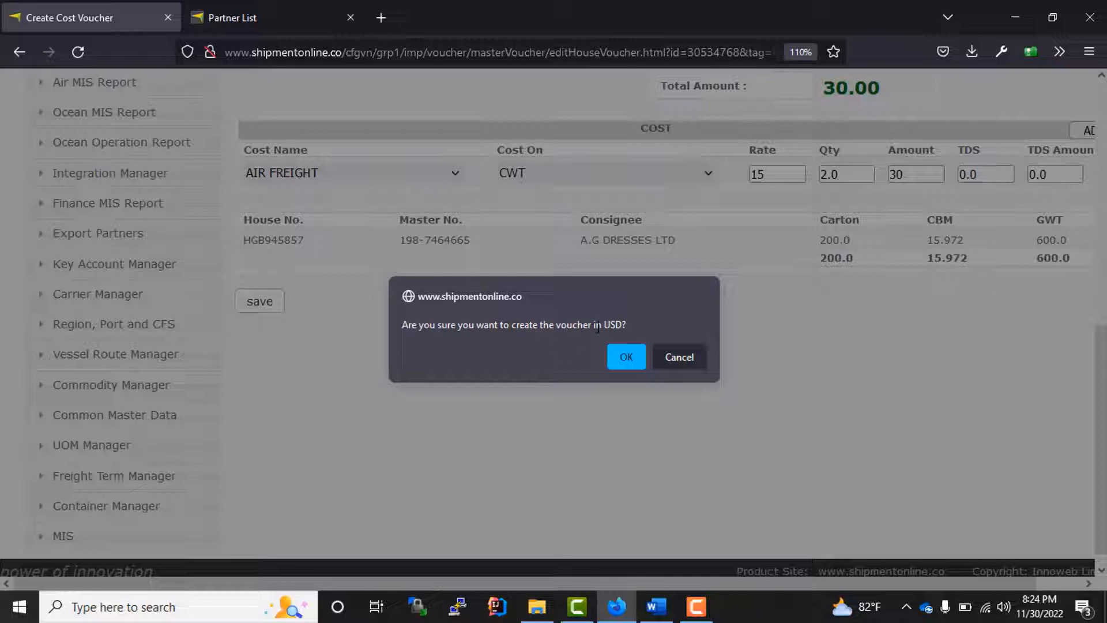
left_click(625, 359)
scroll(473, 370, "down", 3)
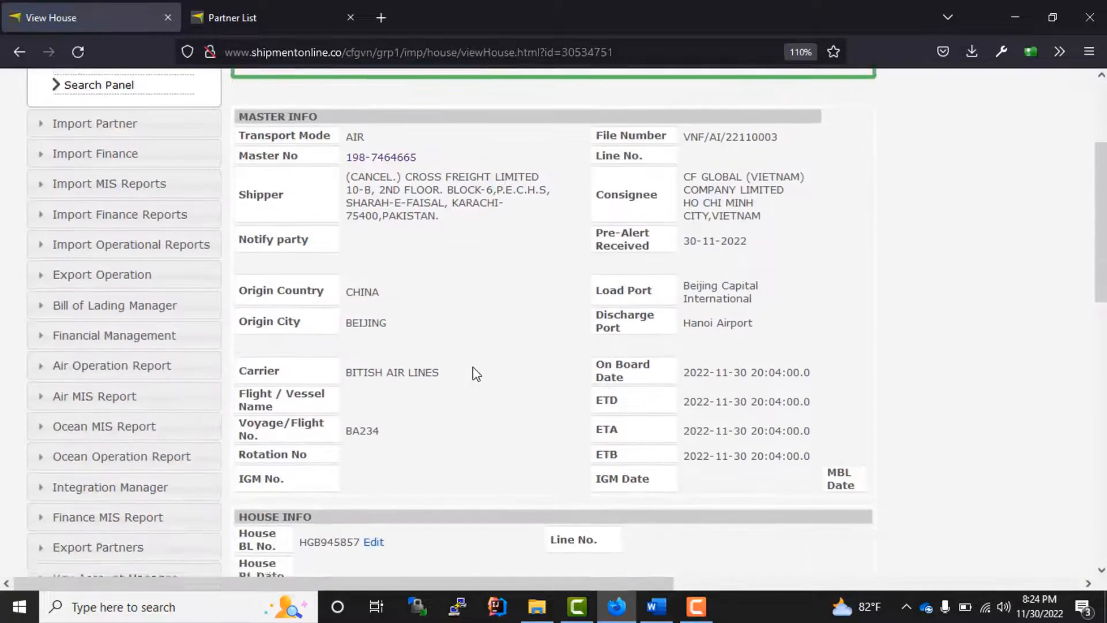
scroll(485, 373, "up", 1)
scroll(483, 369, "down", 5)
scroll(486, 371, "down", 6)
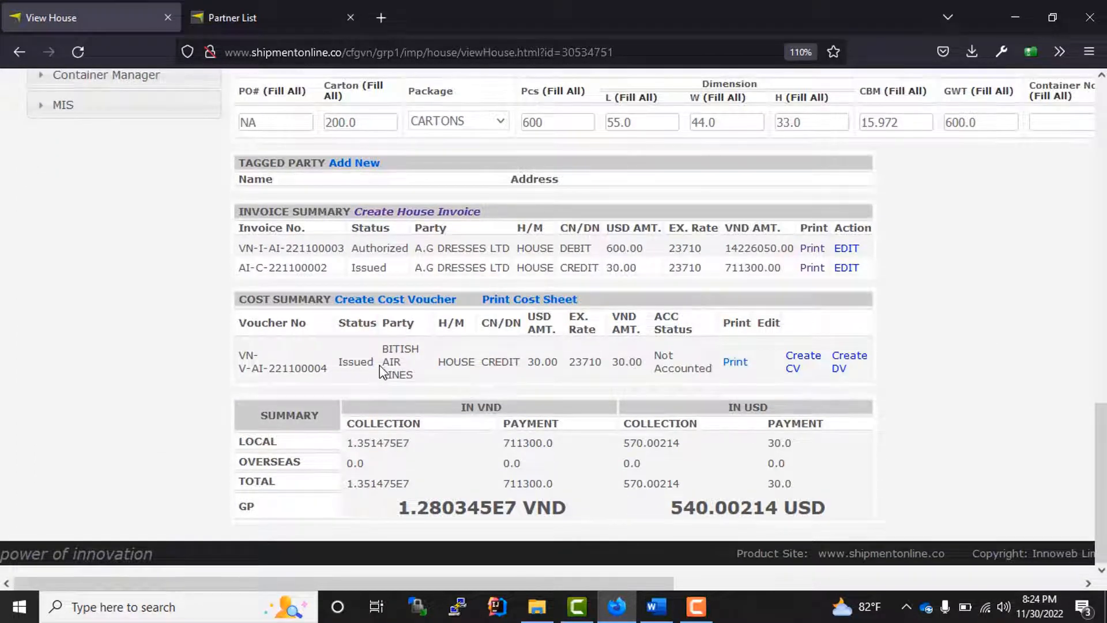
left_click_drag(379, 365, 309, 359)
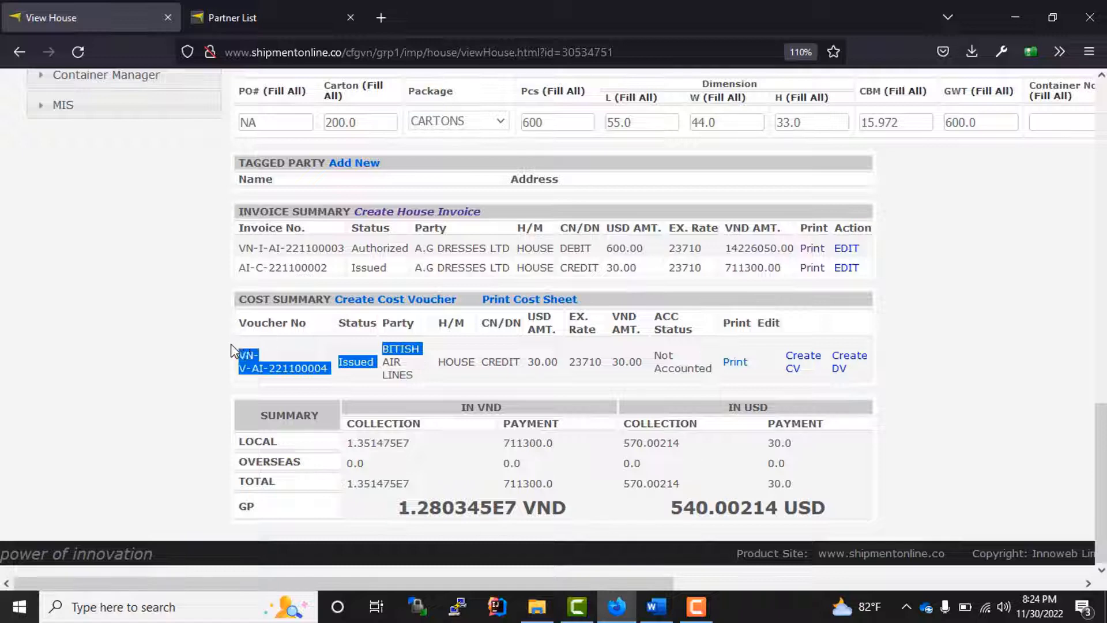
left_click_drag(230, 350, 430, 382)
left_click(362, 361)
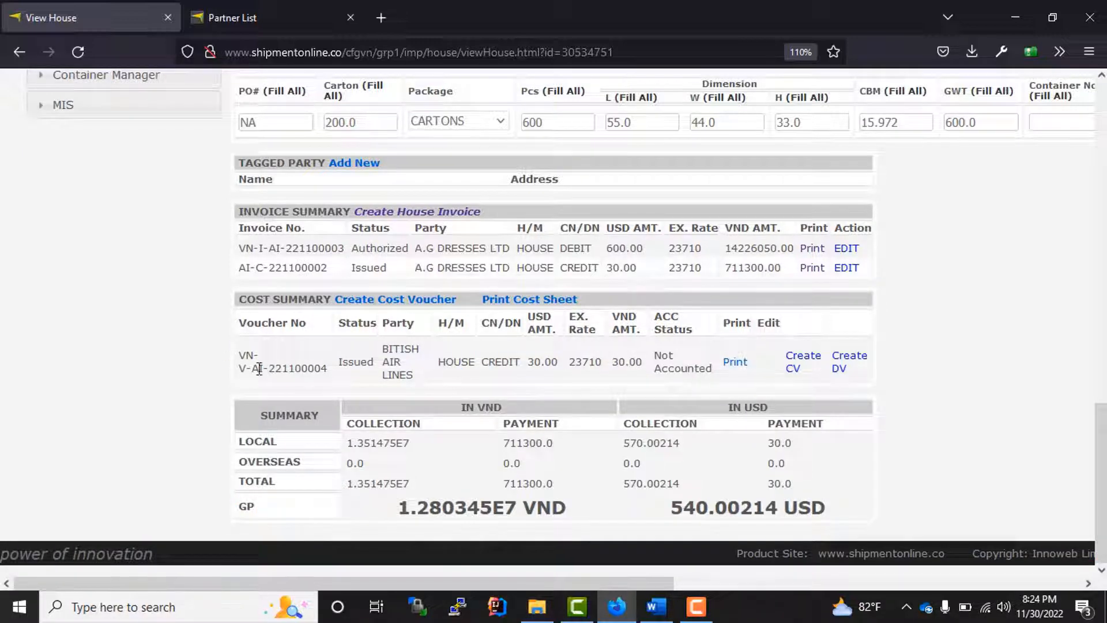
left_click_drag(300, 365, 686, 369)
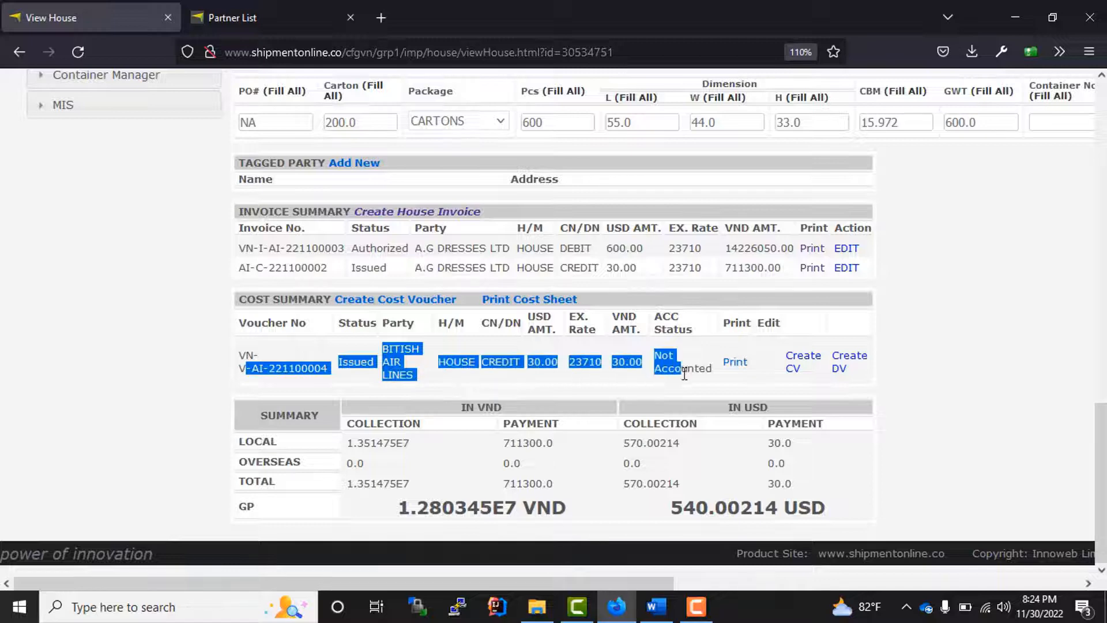
left_click(967, 383)
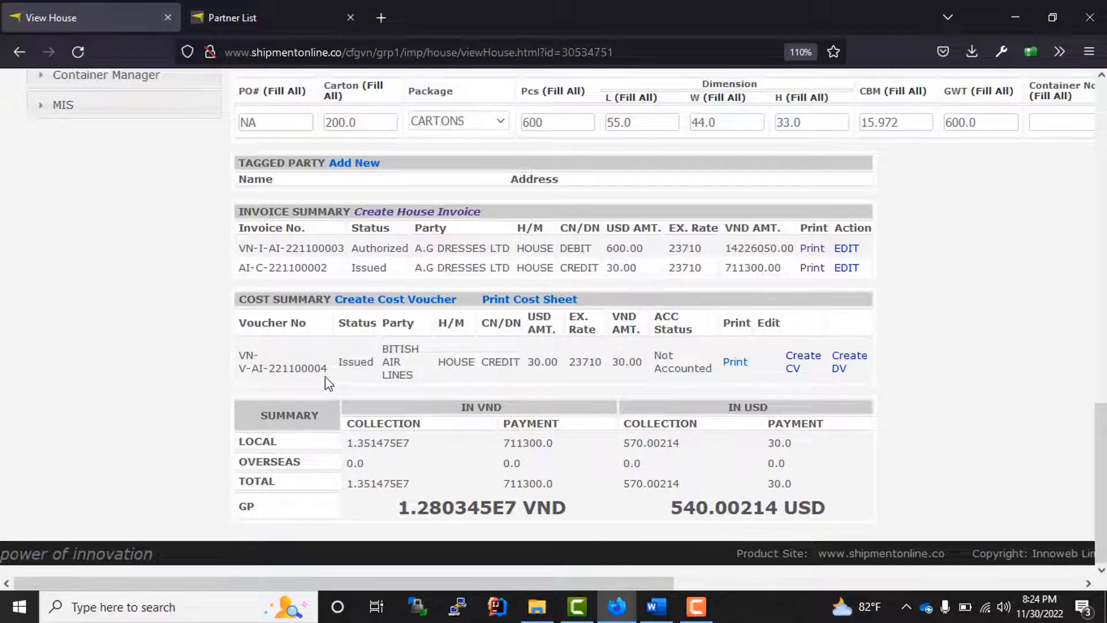
left_click_drag(241, 352, 378, 367)
left_click(678, 380)
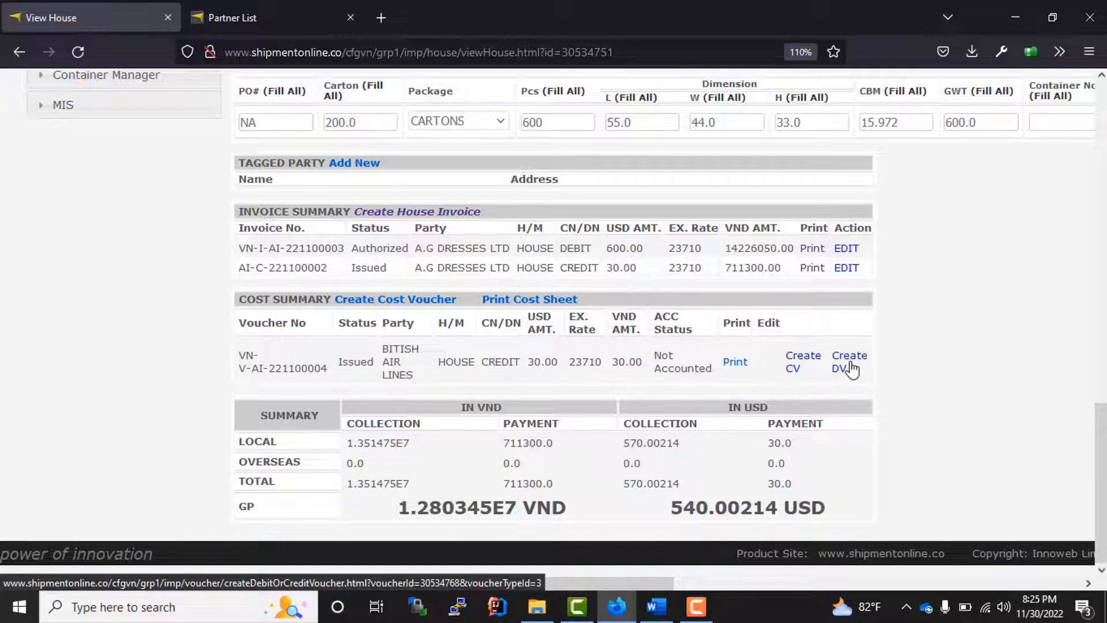
left_click_drag(377, 362, 342, 359)
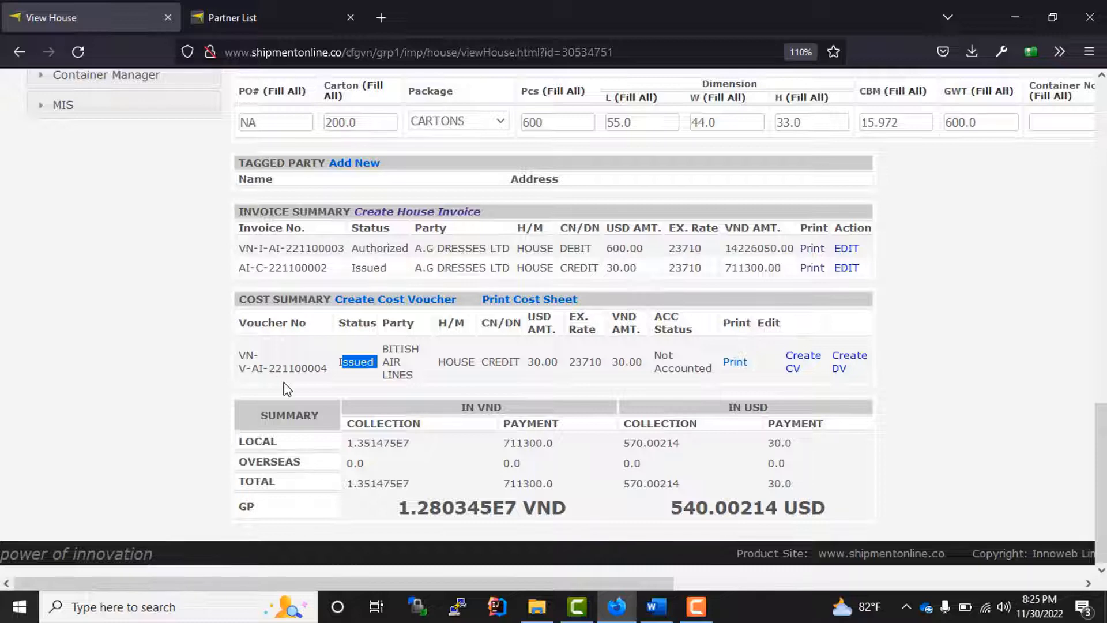
left_click(328, 368)
left_click_drag(328, 368, 237, 356)
left_click(328, 378)
left_click_drag(343, 370, 238, 351)
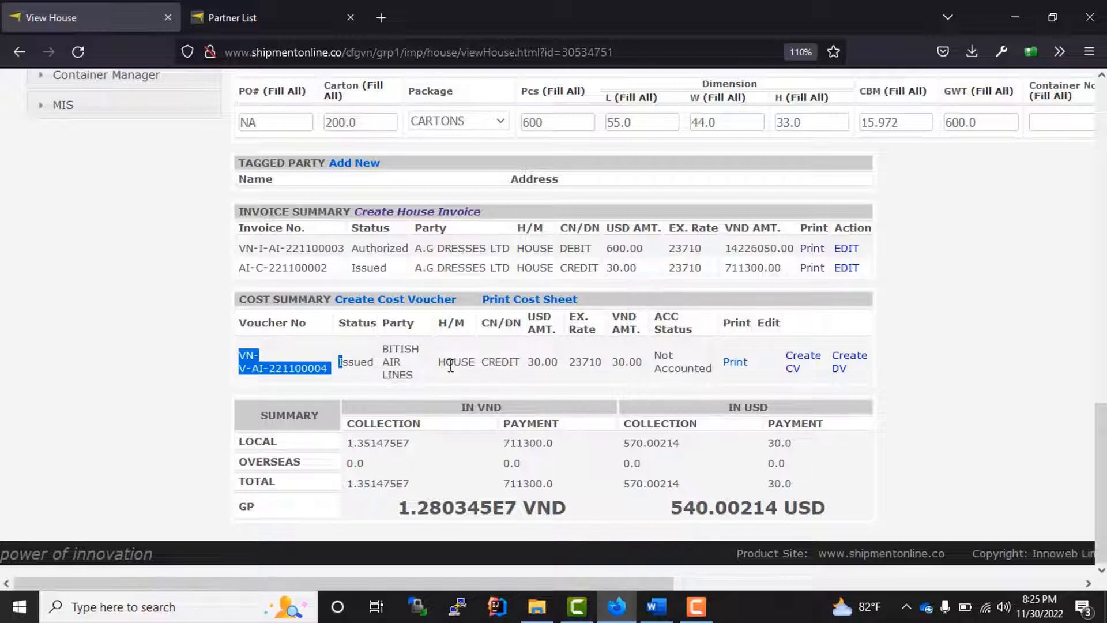
left_click(441, 387)
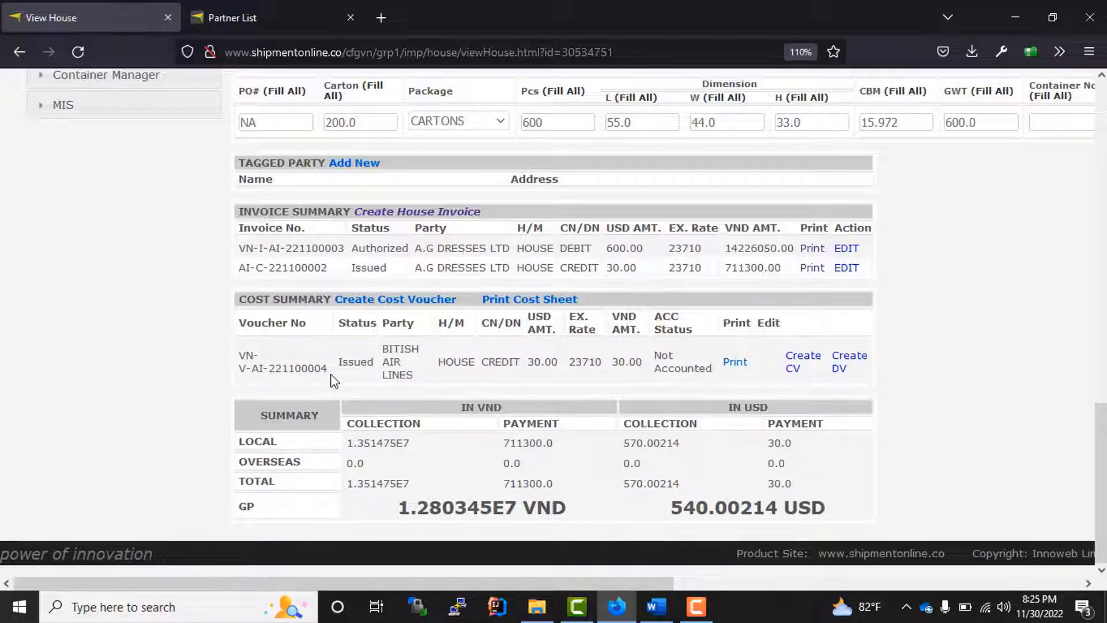
left_click_drag(313, 370, 240, 349)
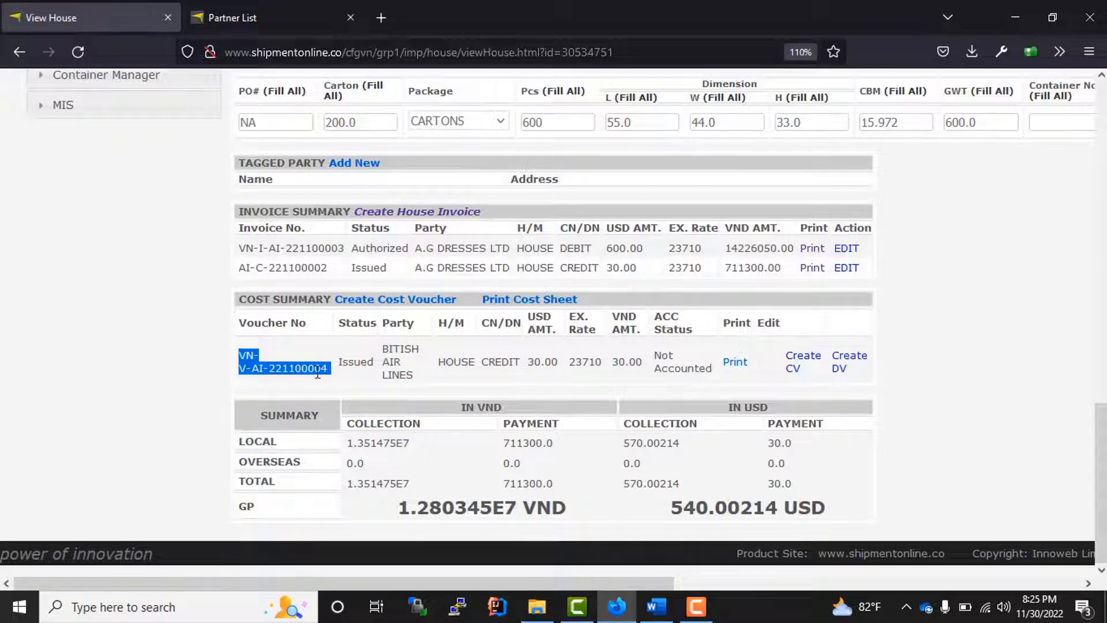
left_click(335, 380)
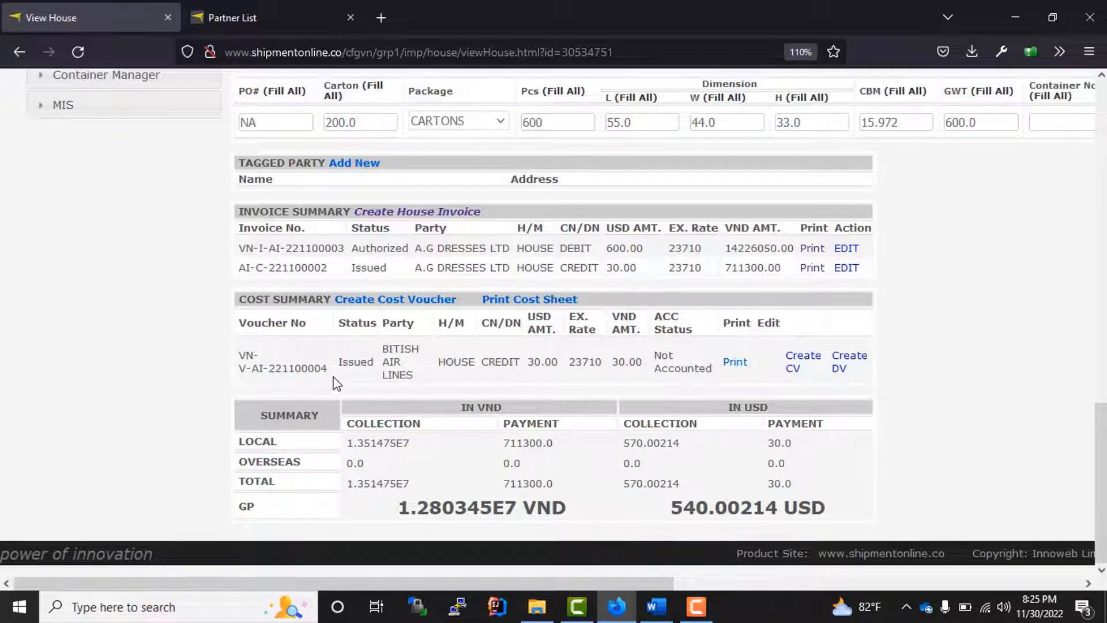
left_click_drag(333, 372, 240, 361)
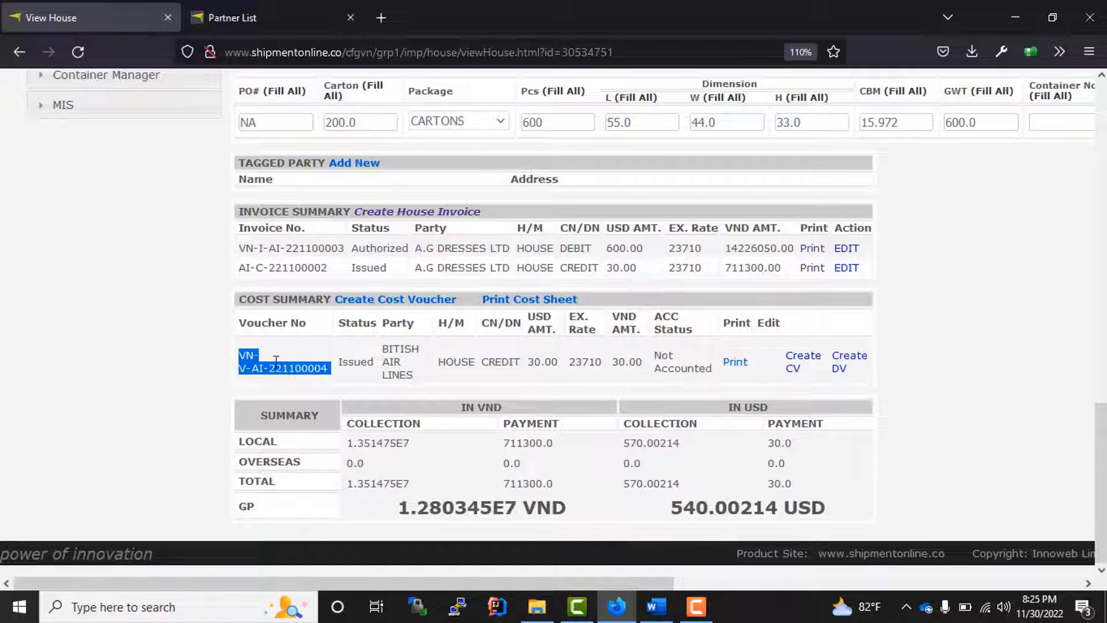
left_click(359, 375)
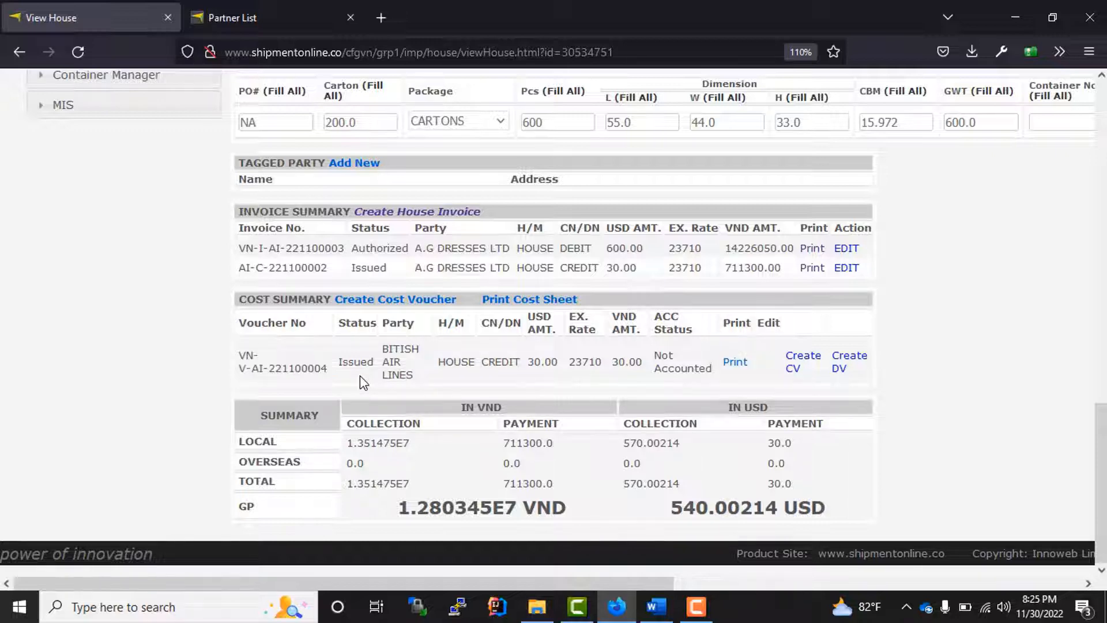
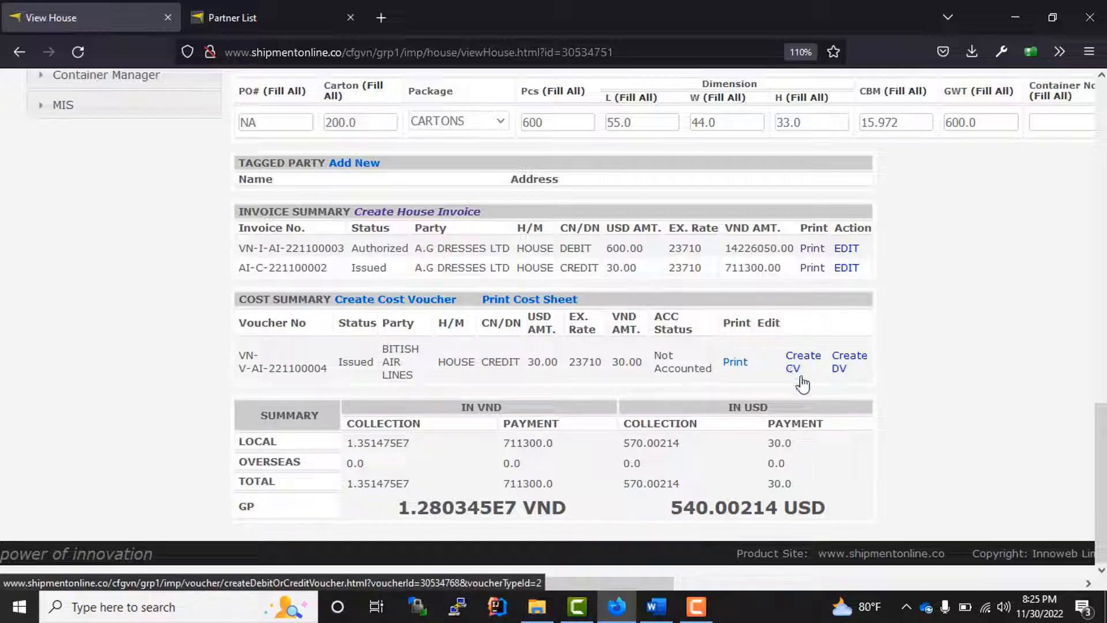
- Review the house's cost row and its invoice rows after saving the voucher
left_click_drag(807, 378, 779, 352)
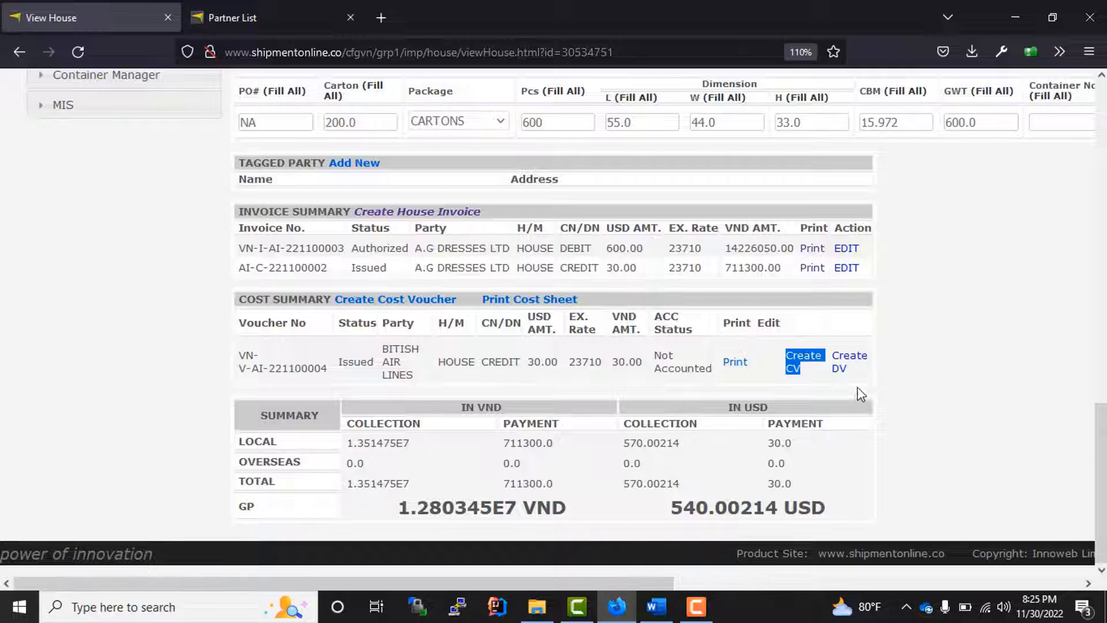
left_click_drag(857, 382, 829, 352)
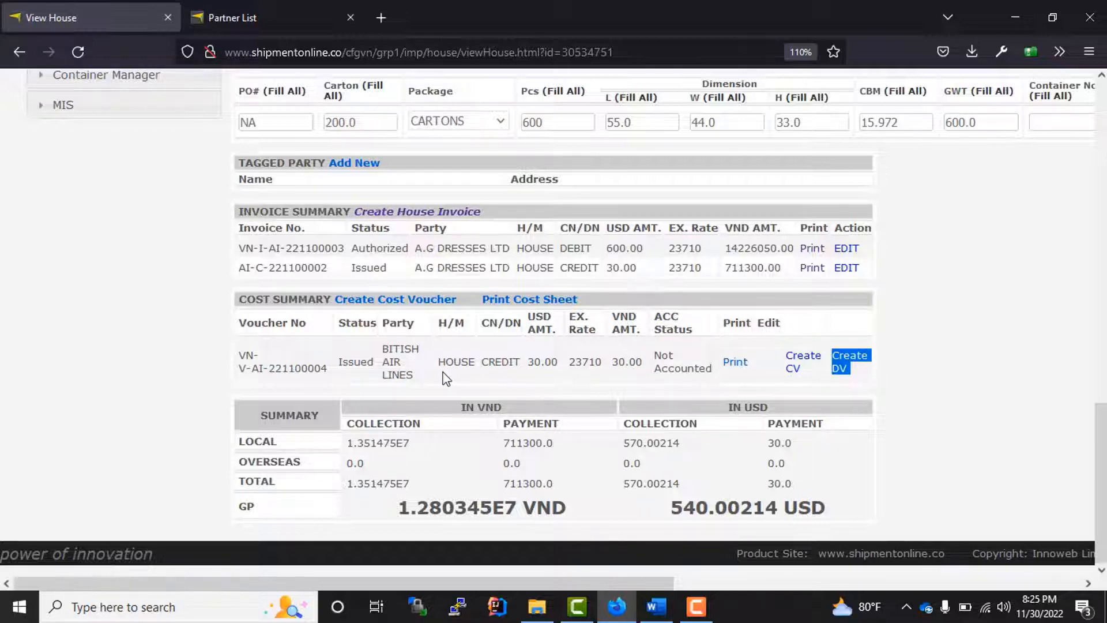
scroll(445, 378, "up", 10)
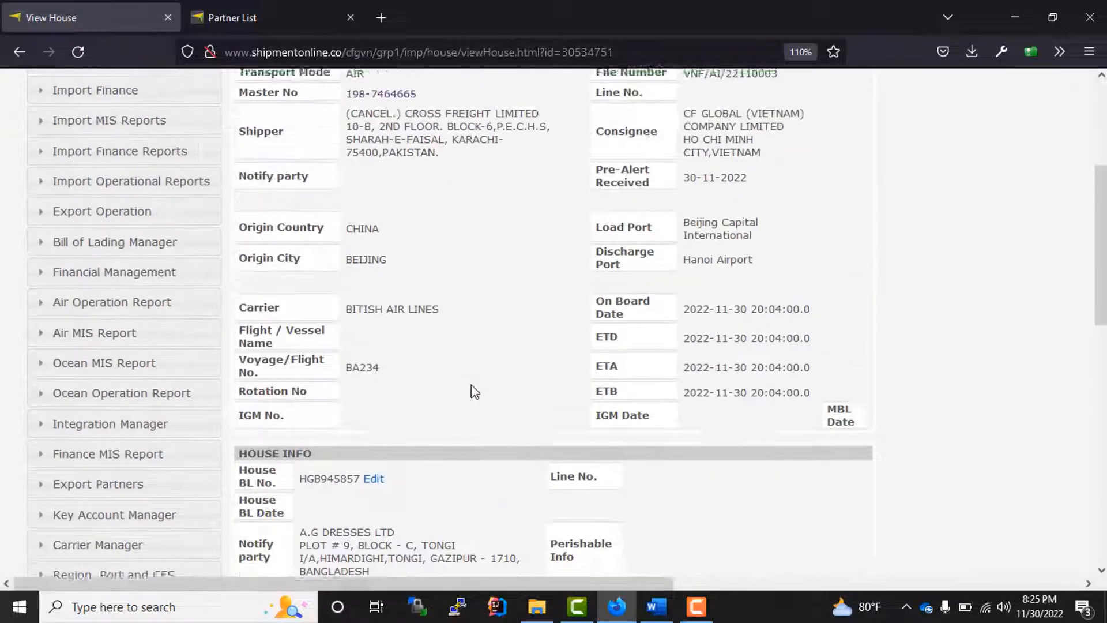
scroll(474, 392, "up", 4)
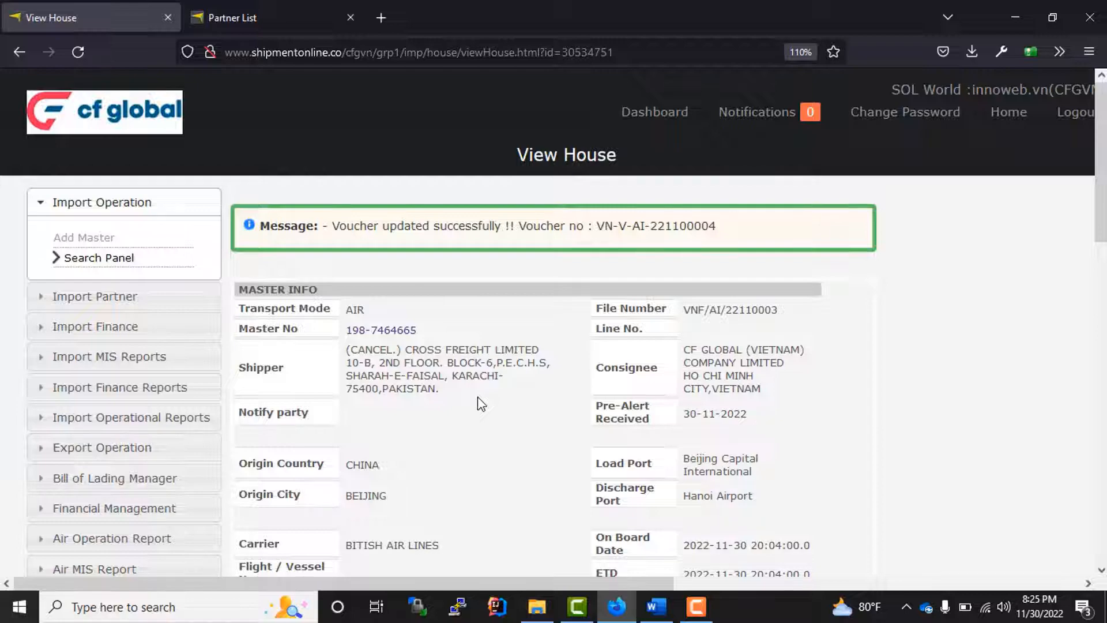
scroll(478, 402, "down", 12)
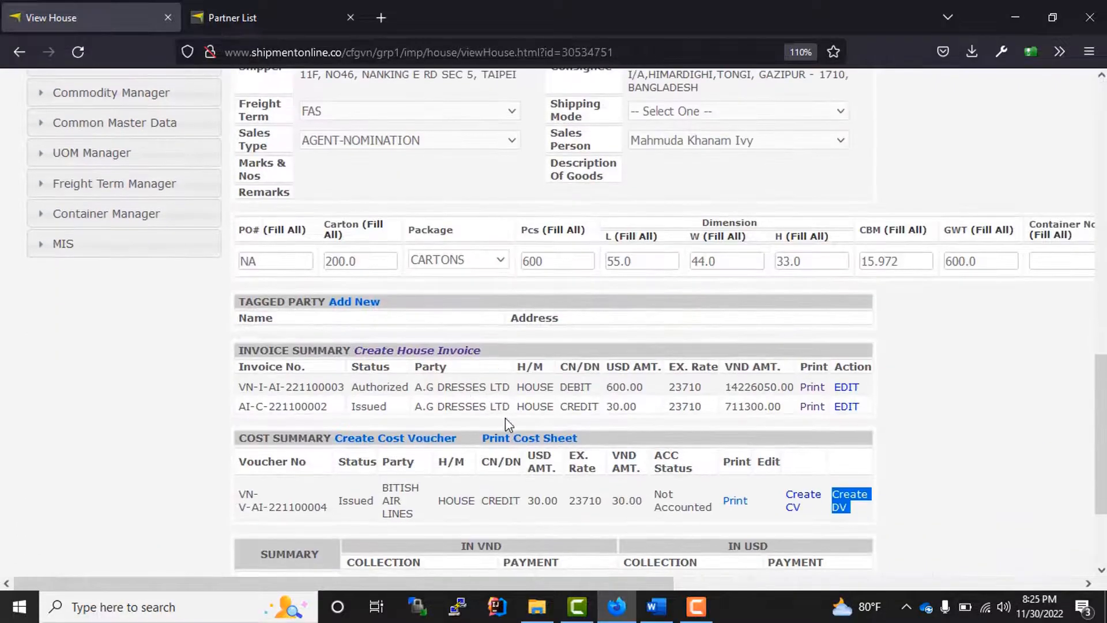
left_click_drag(875, 411, 415, 411)
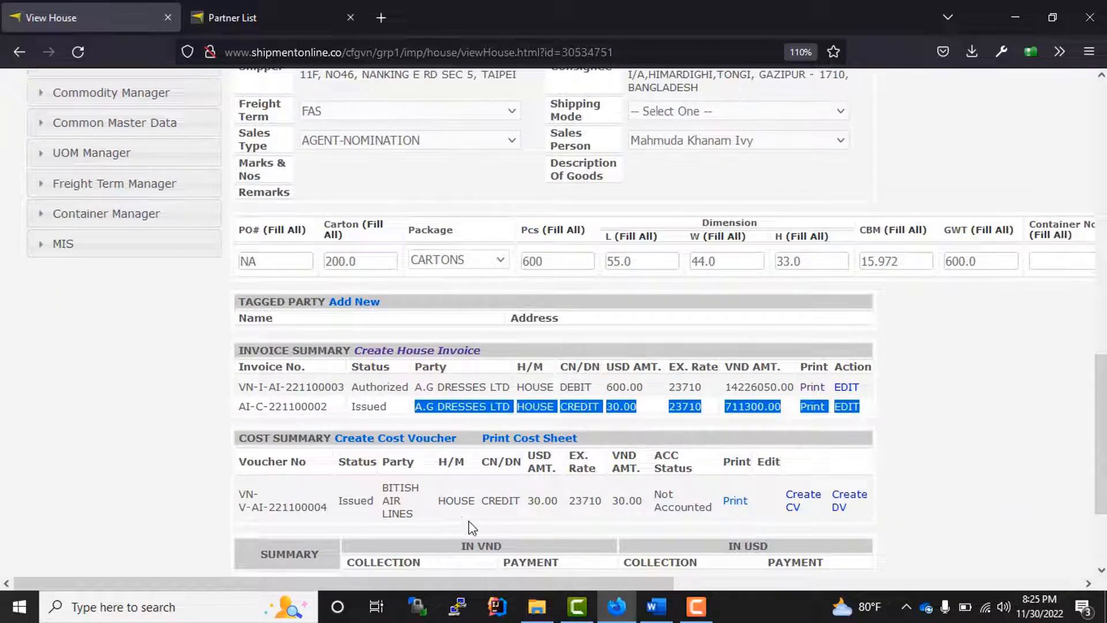
left_click_drag(468, 521, 254, 494)
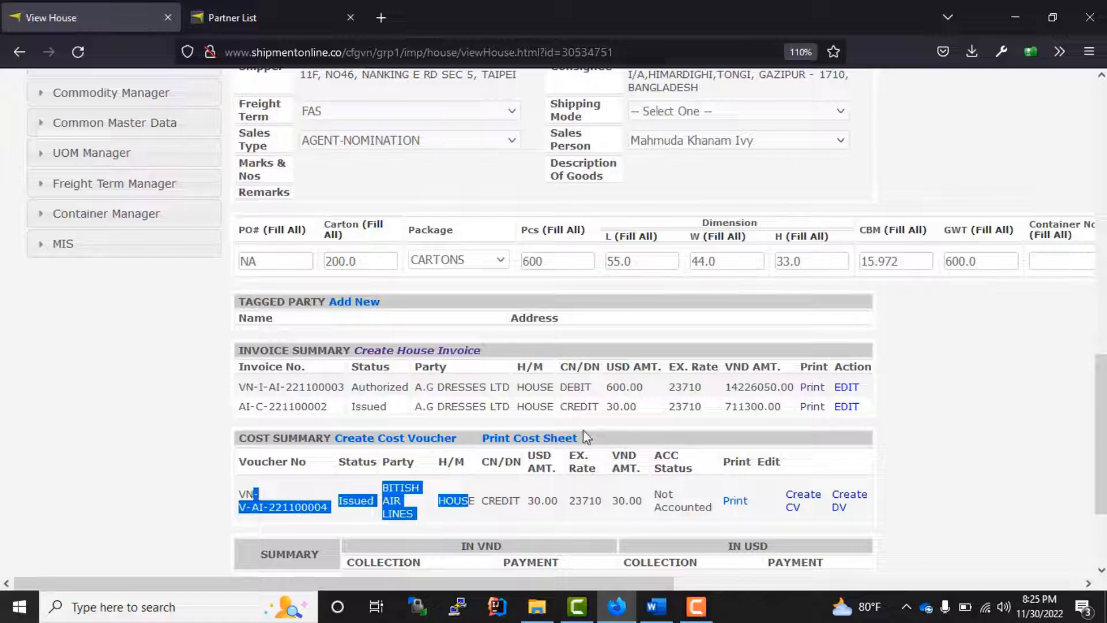
scroll(583, 430, "up", 12)
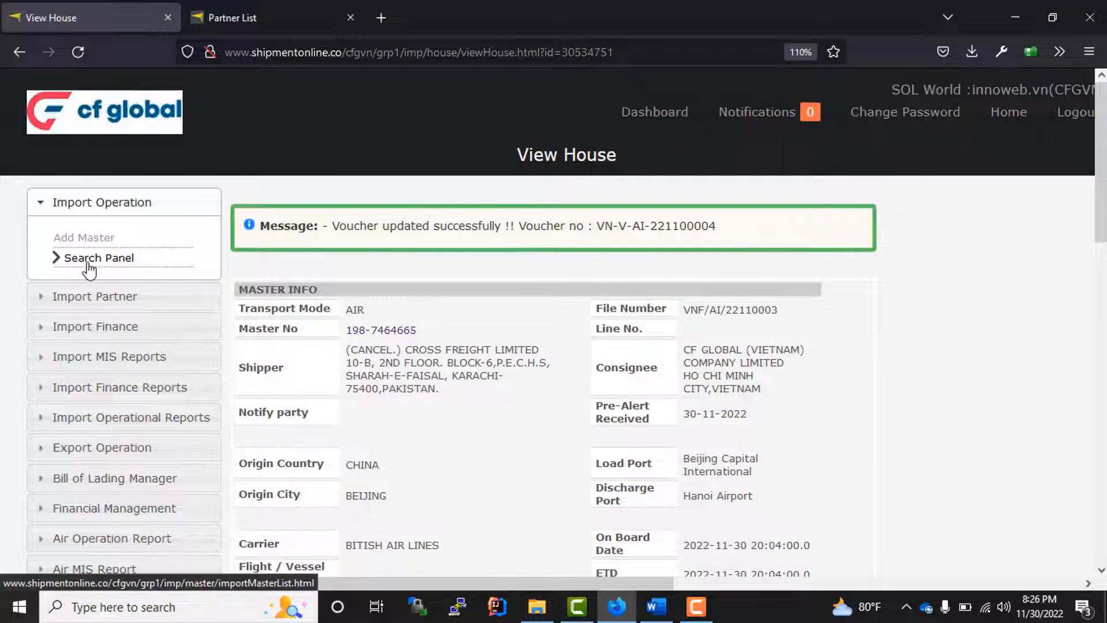
left_click(88, 264)
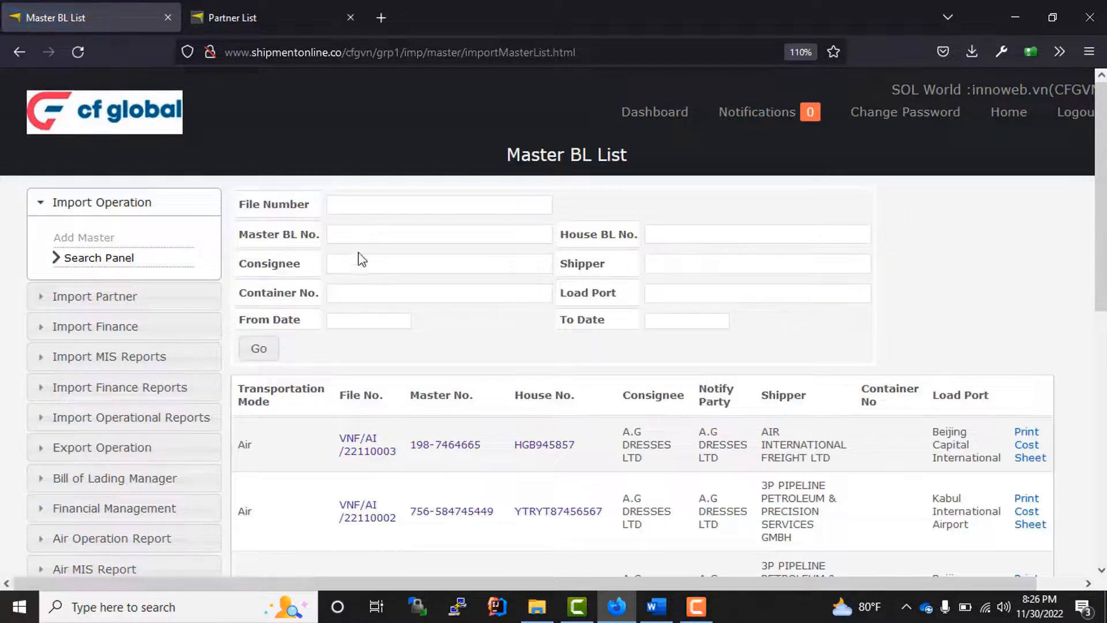
left_click(356, 237)
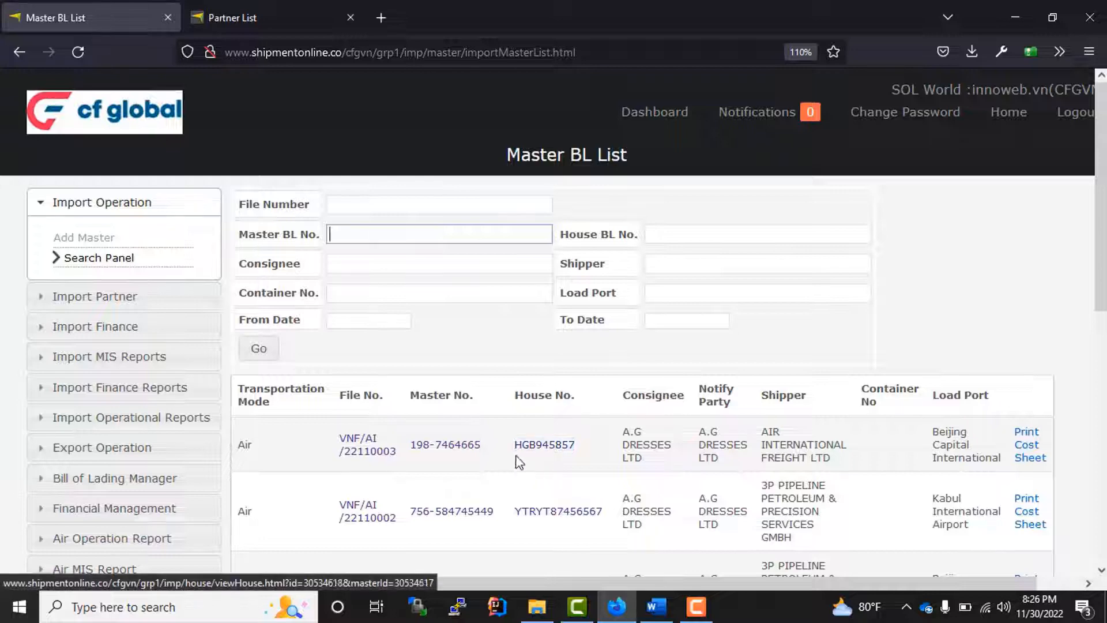
left_click_drag(480, 445, 429, 446)
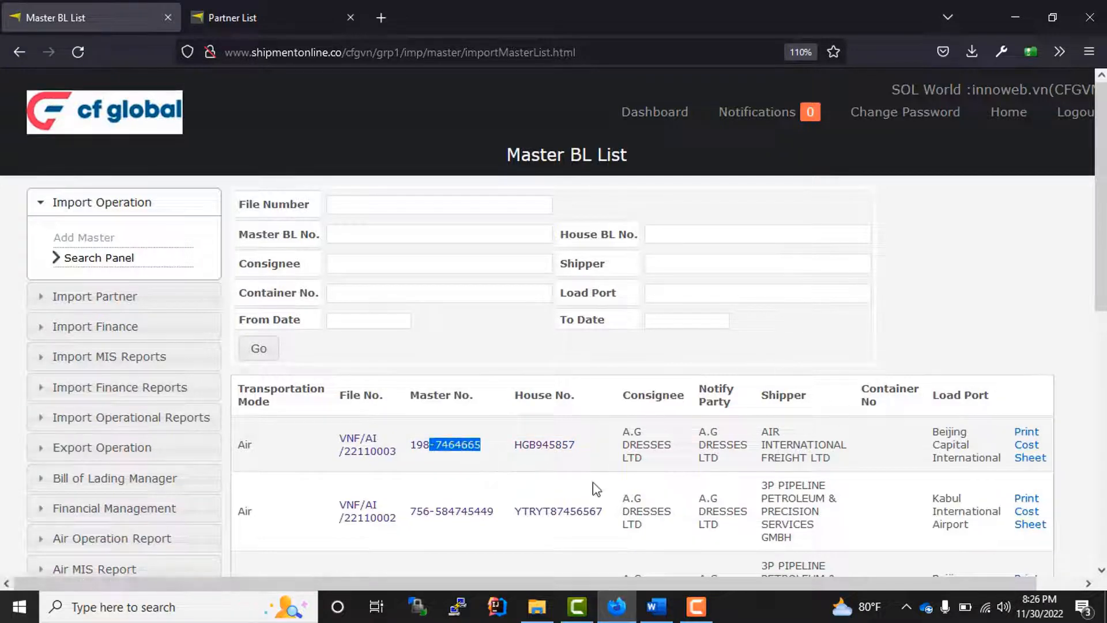
left_click(542, 447)
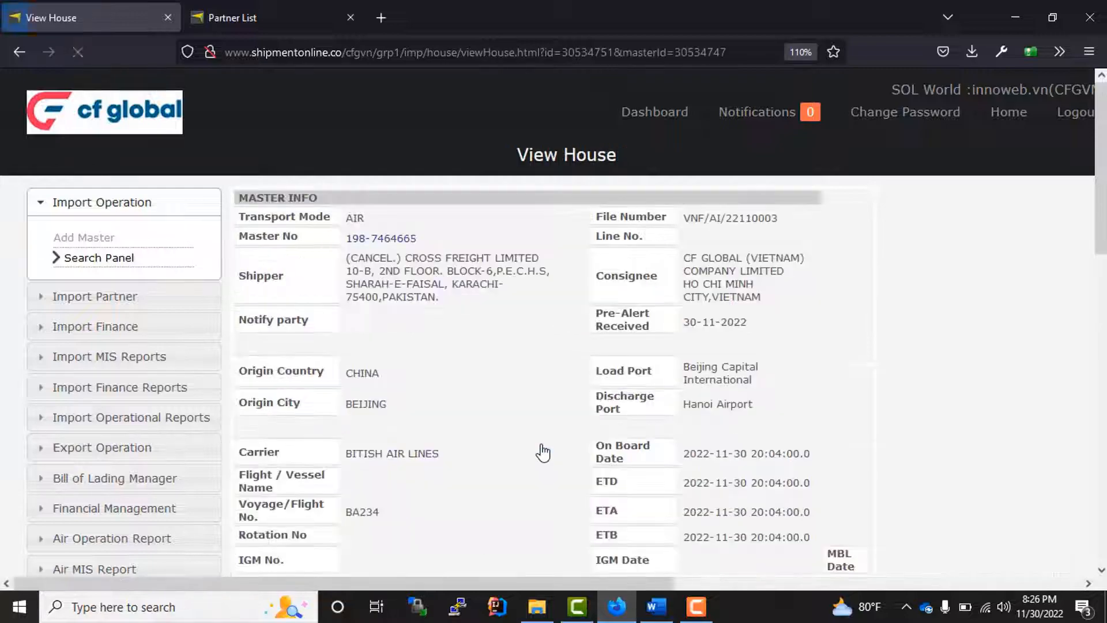
- Check the two invoice rows and cost voucher VN-V-AI-221100004 in the house summaries
scroll(567, 415, "down", 15)
scroll(576, 415, "down", 3)
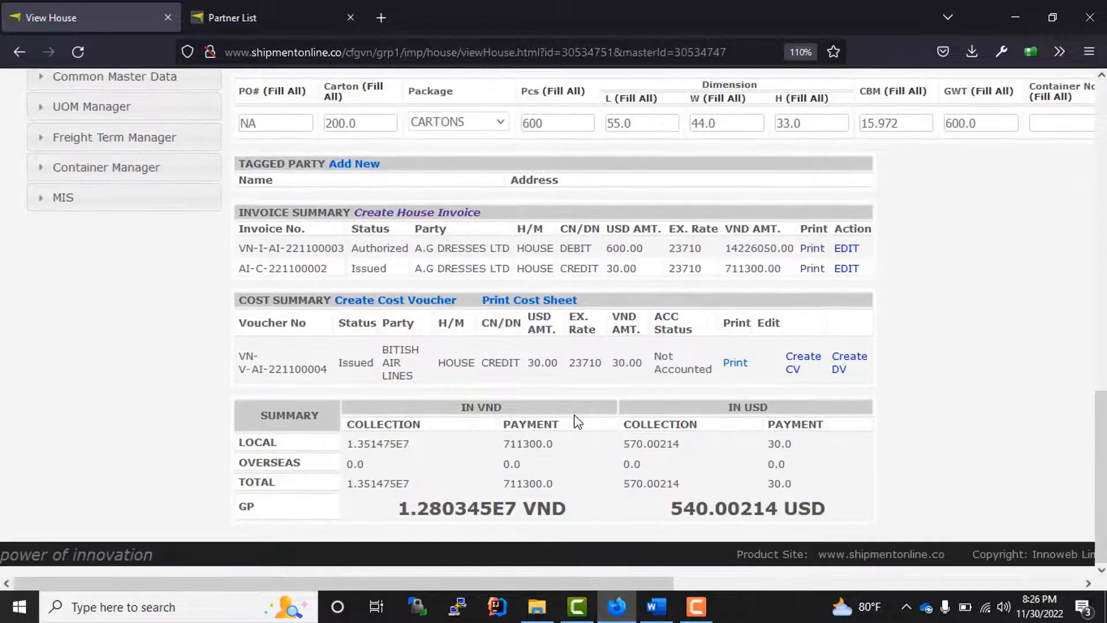
left_click_drag(239, 250, 354, 270)
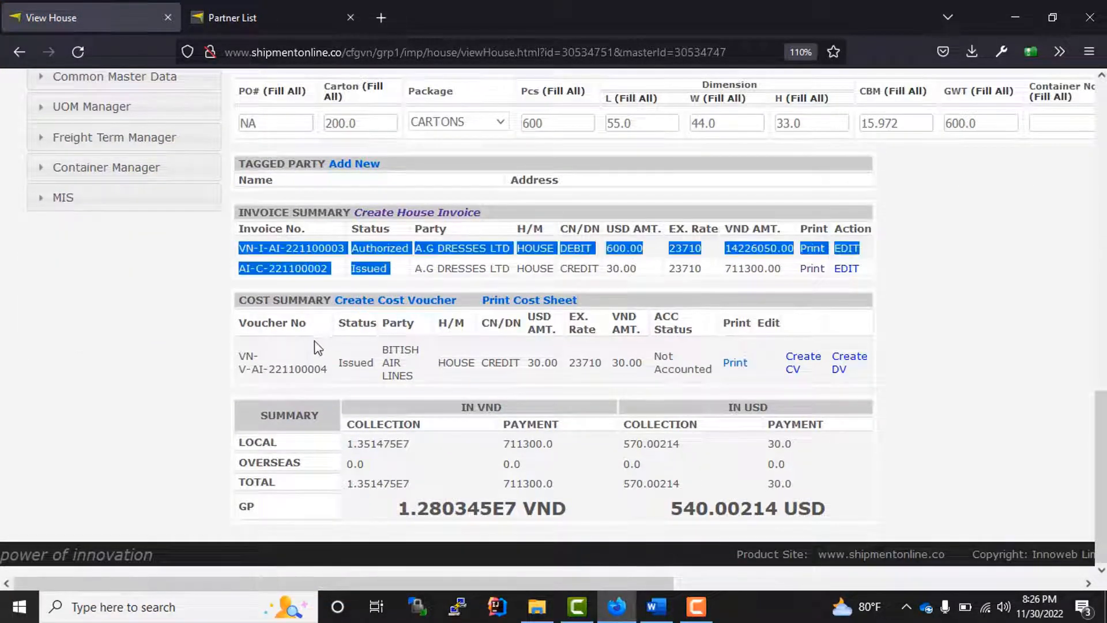
left_click_drag(281, 367, 505, 393)
scroll(505, 393, "up", 3)
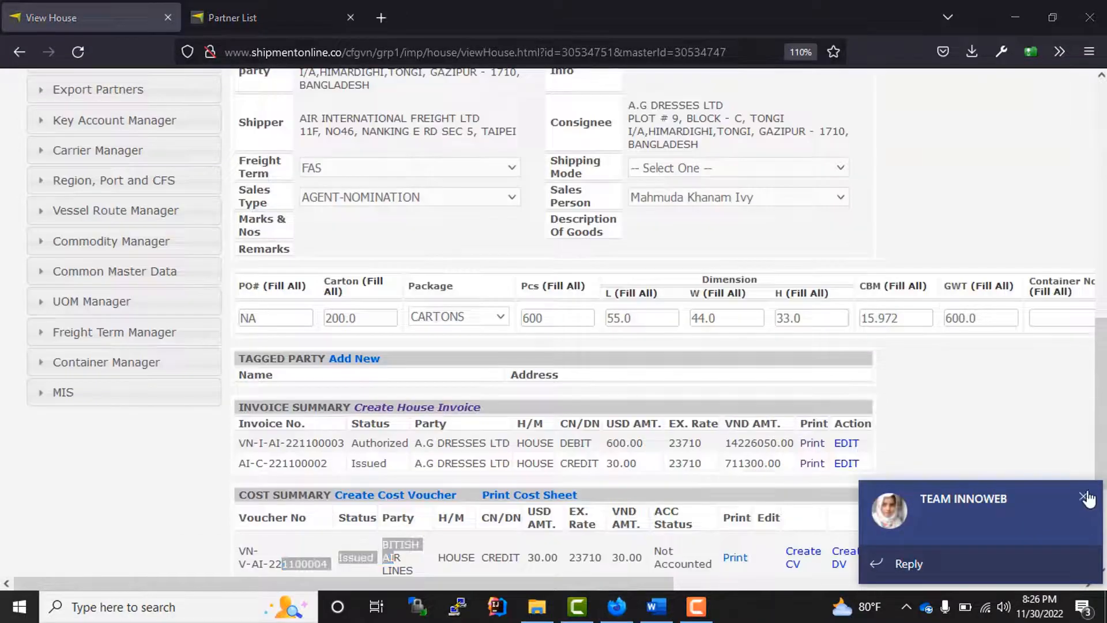
scroll(614, 438, "down", 3)
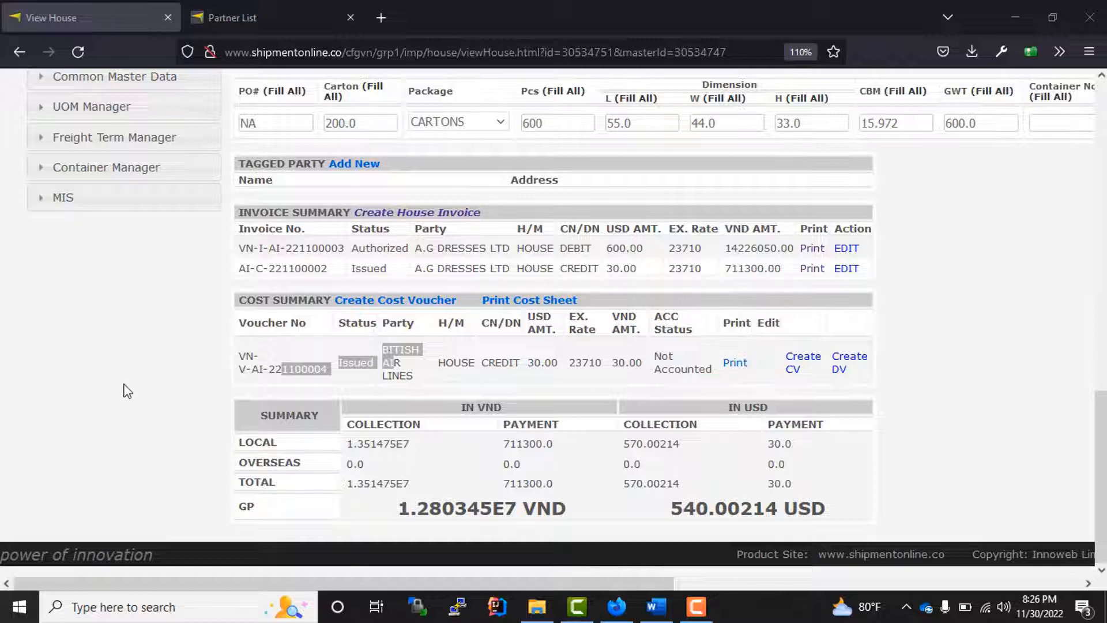
left_click_drag(124, 383, 130, 383)
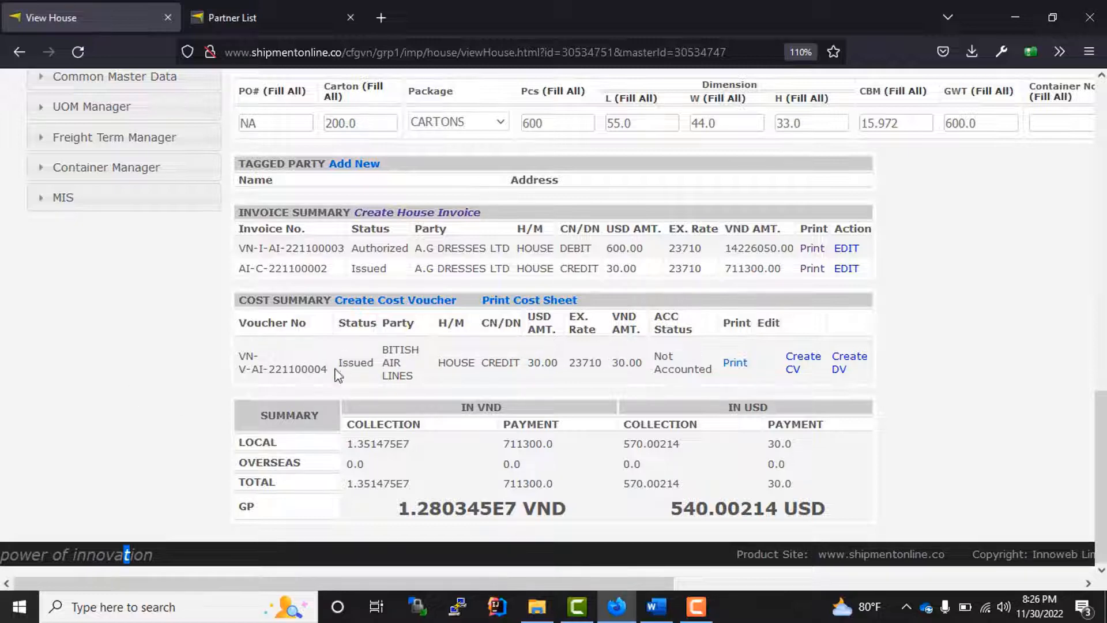
left_click_drag(284, 369, 246, 354)
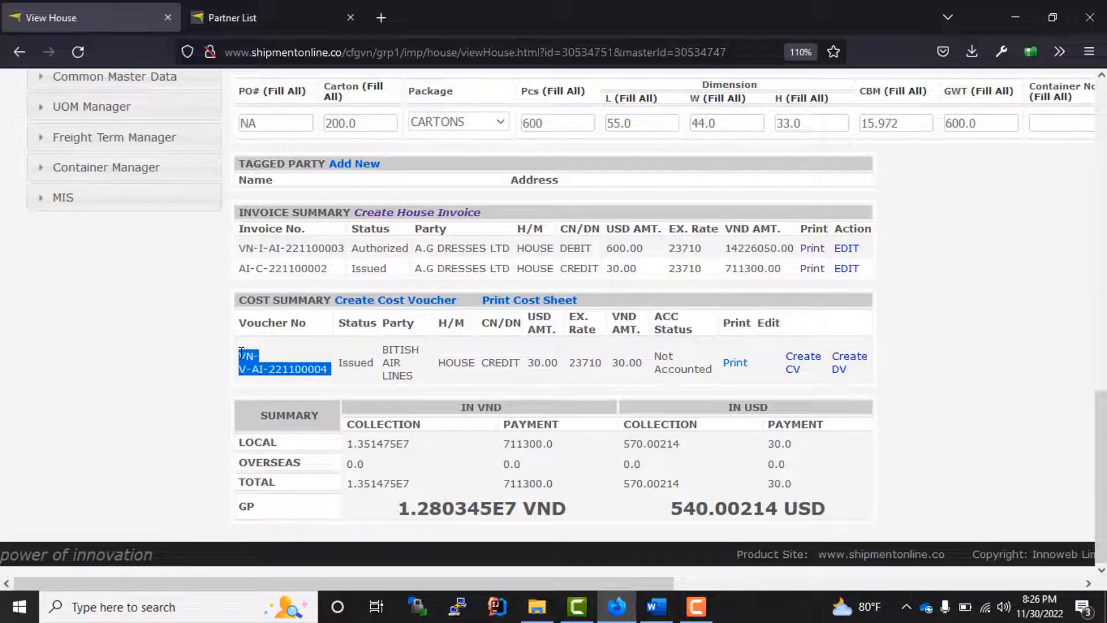
scroll(324, 357, "up", 10)
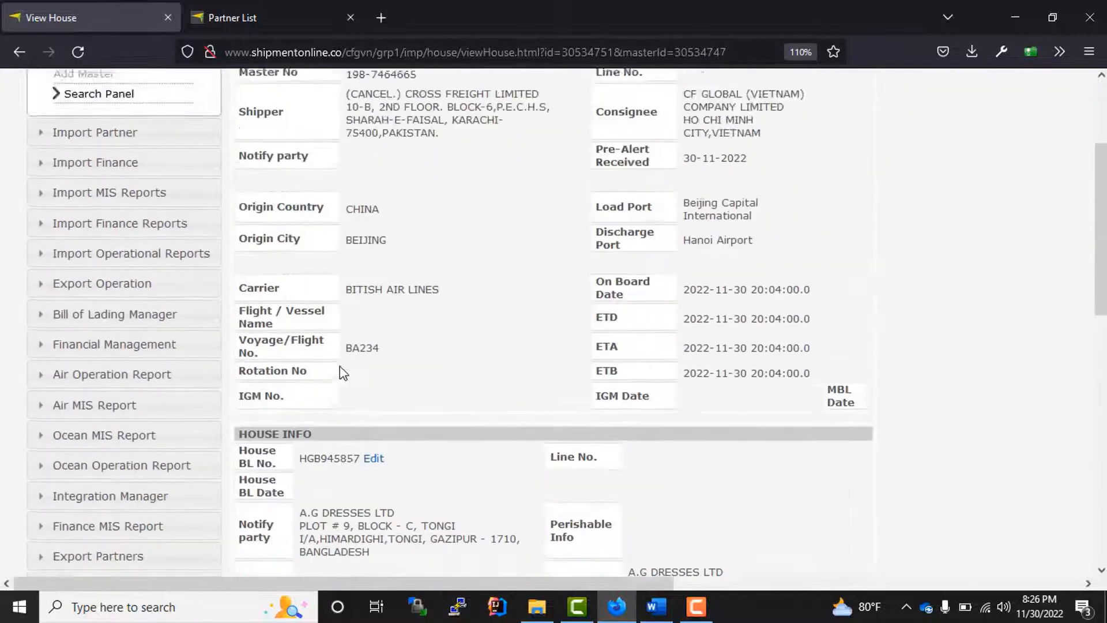
scroll(344, 375, "up", 3)
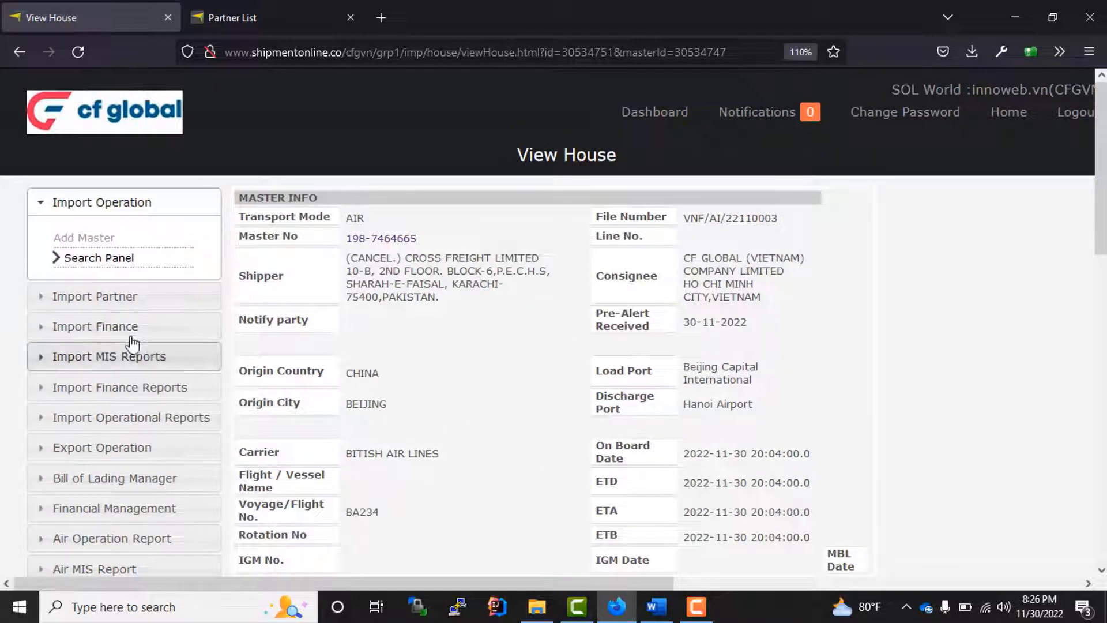
- List pending Air import vouchers for authorization and tick VN-V-AI-221100004
left_click(118, 332)
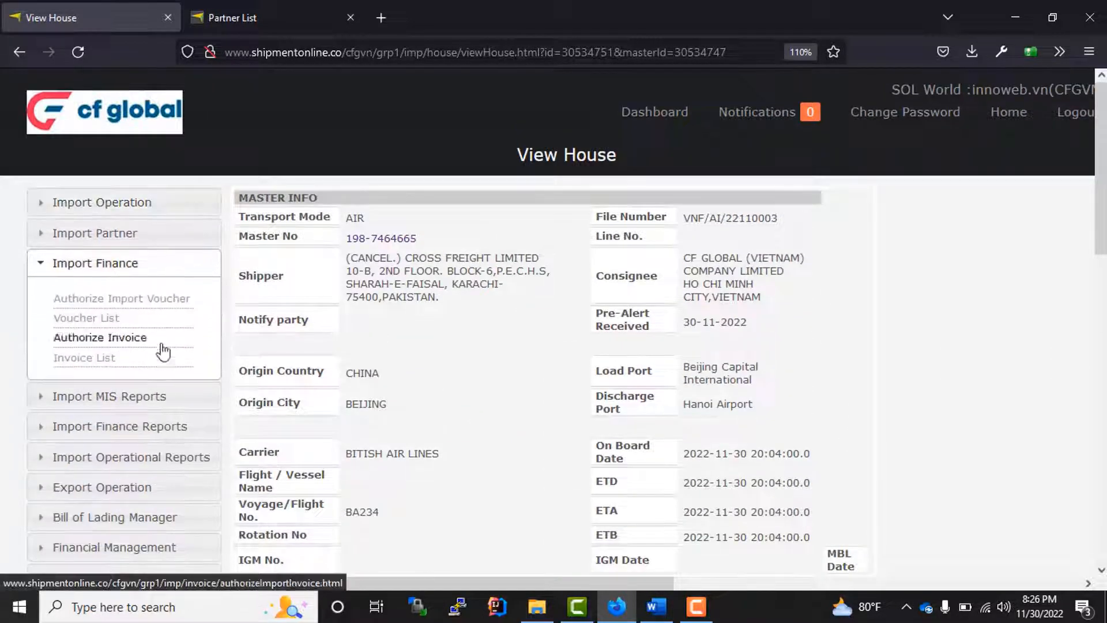
left_click(136, 306)
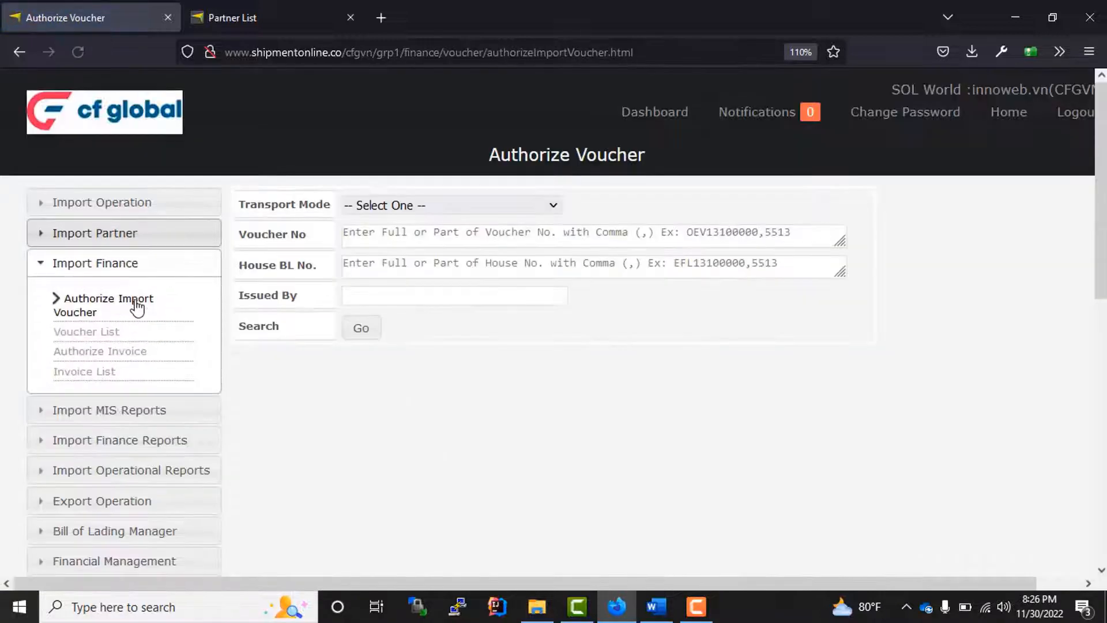
left_click(442, 205)
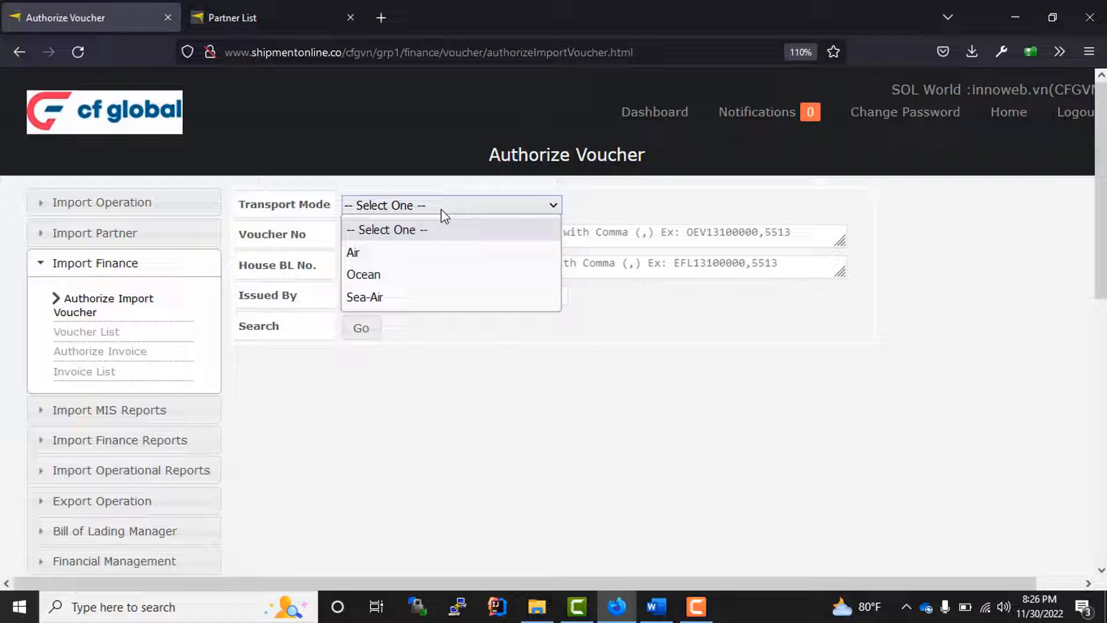
left_click(412, 253)
left_click(363, 332)
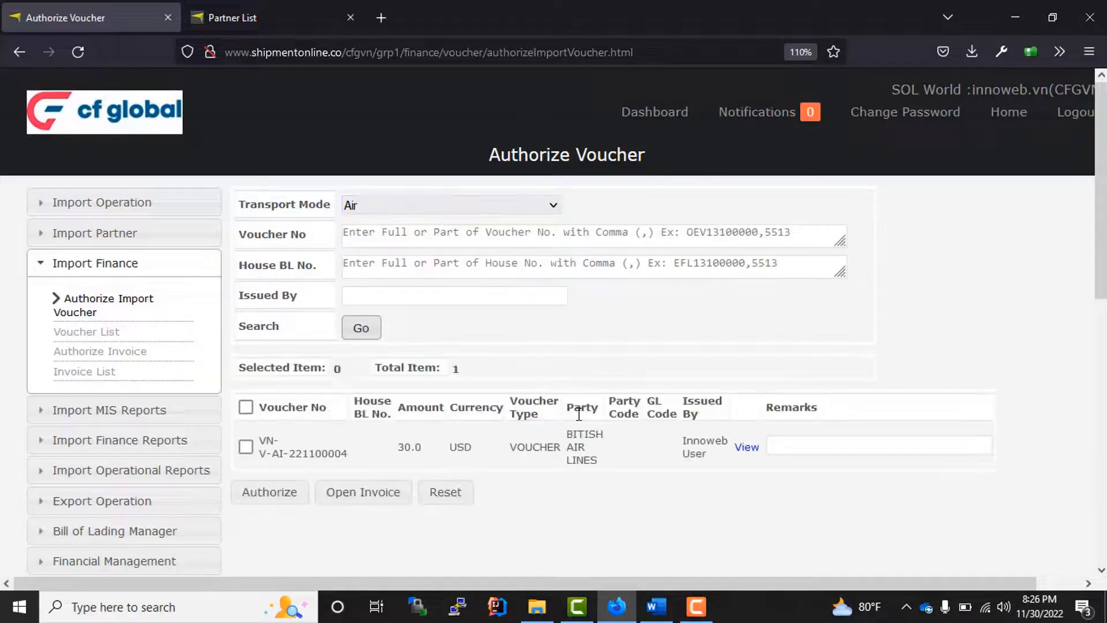
left_click(246, 447)
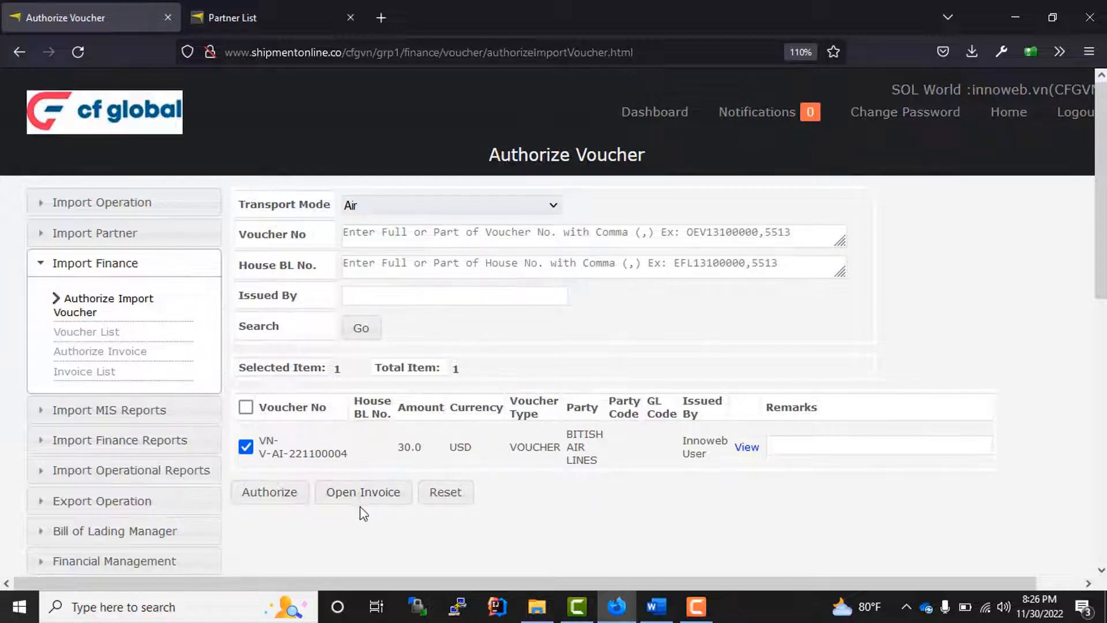
- Authorize voucher VN-V-AI-221100004, confirming its number and 30.0 amount
left_click_drag(399, 518, 356, 497)
left_click(365, 533)
left_click_drag(352, 453, 257, 431)
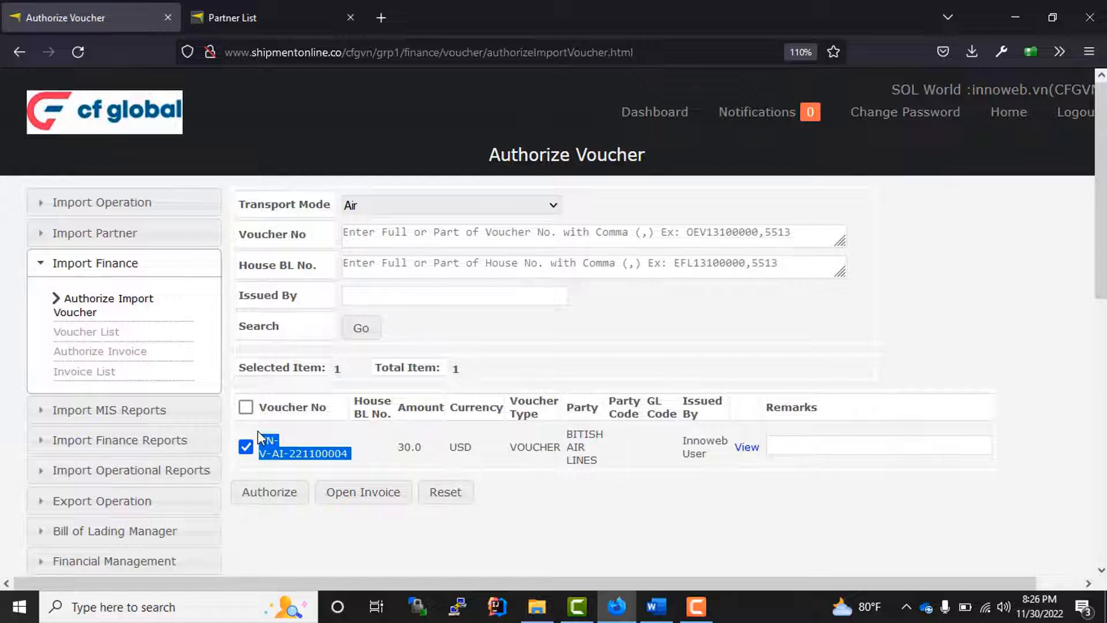
left_click_drag(425, 453, 395, 449)
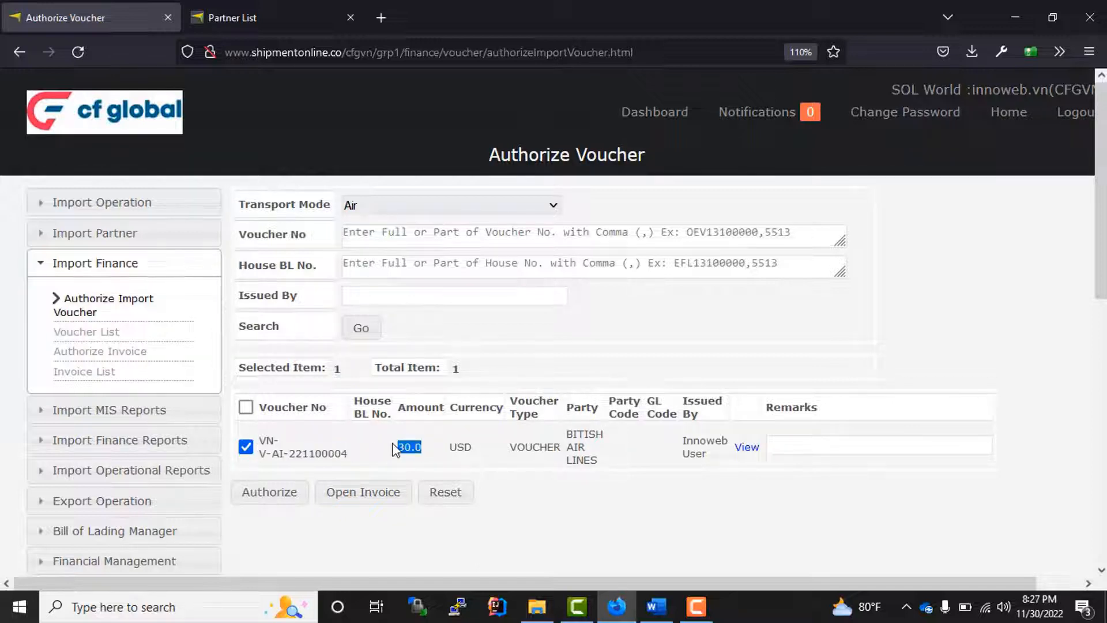
left_click(280, 530)
left_click(270, 502)
left_click_drag(352, 455, 269, 441)
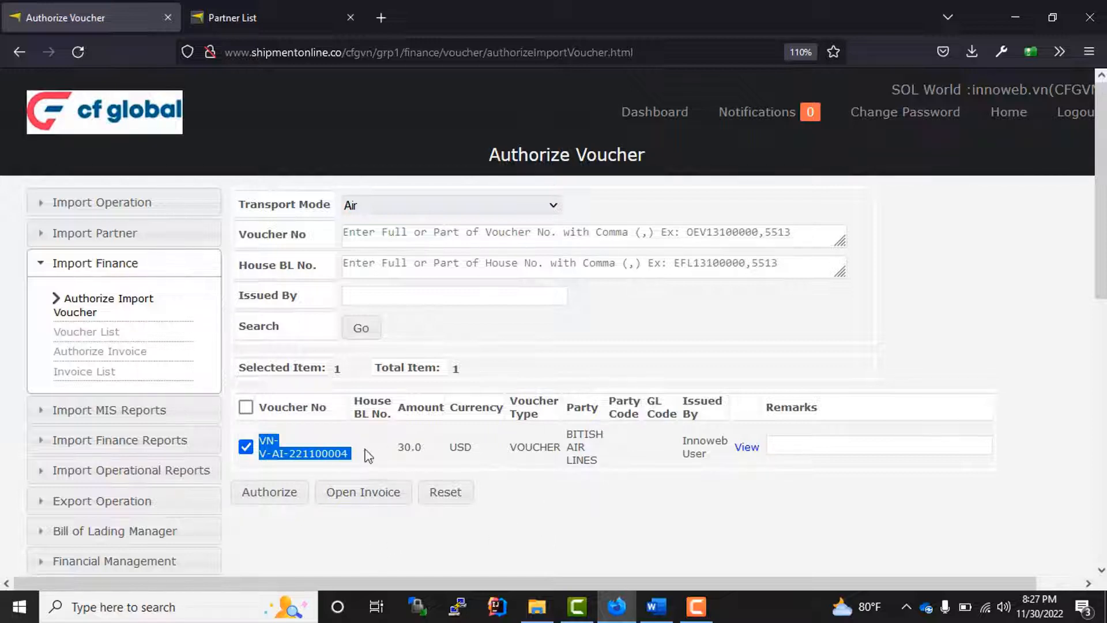
left_click(321, 549)
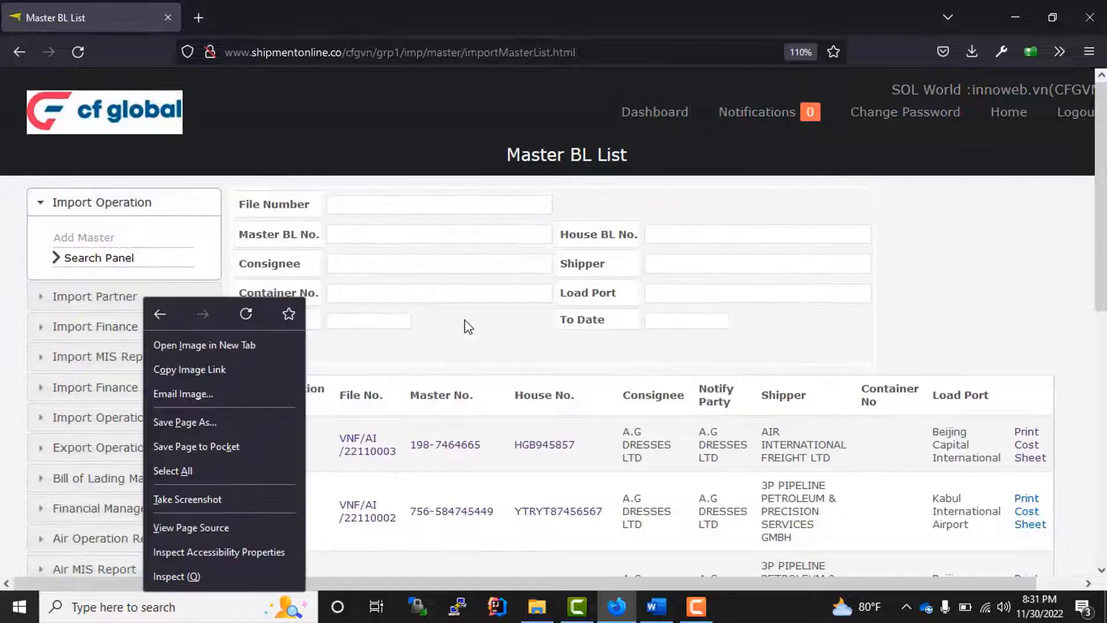
- Filter the Master BL list by house BL HGB945857 and open that house
left_click(468, 327)
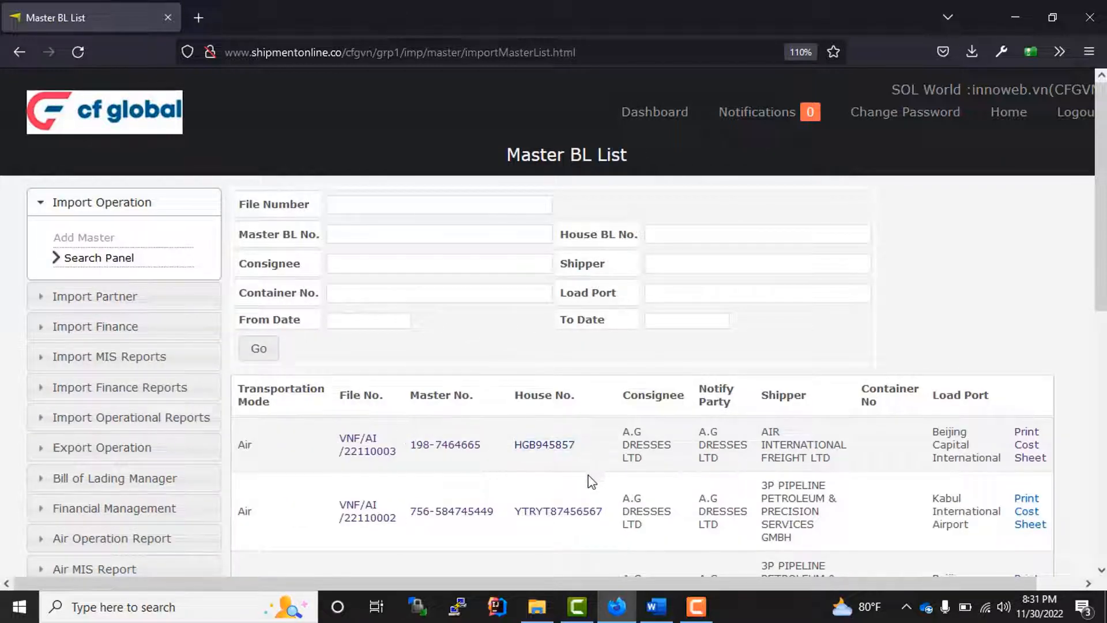
left_click_drag(575, 453, 517, 451)
key("ctrl+c")
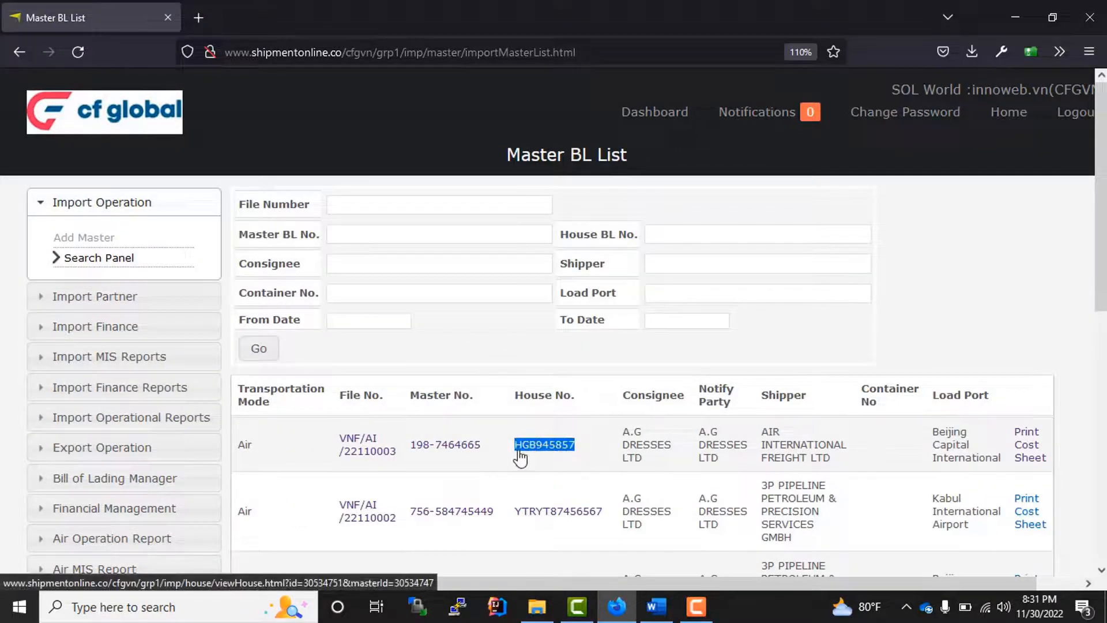
left_click(672, 233)
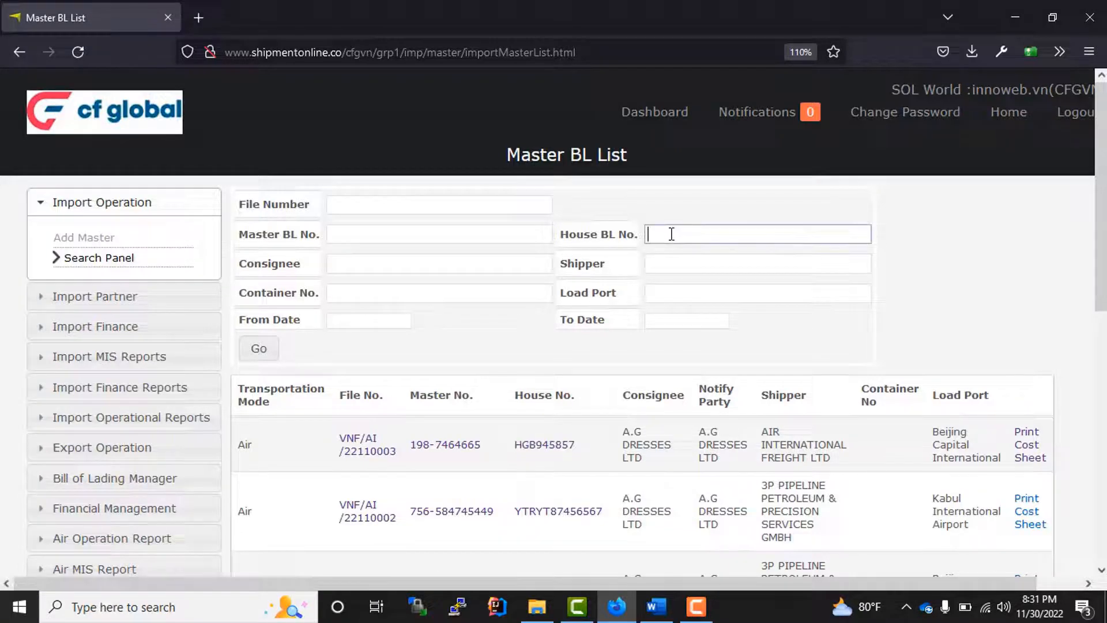
key("ctrl+v")
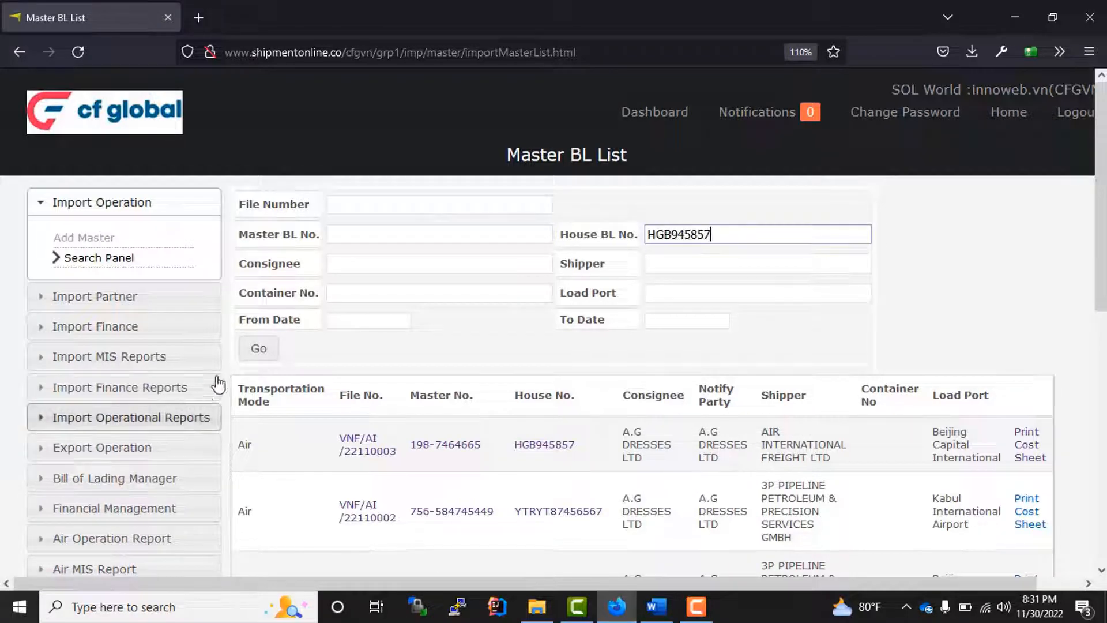
left_click(270, 348)
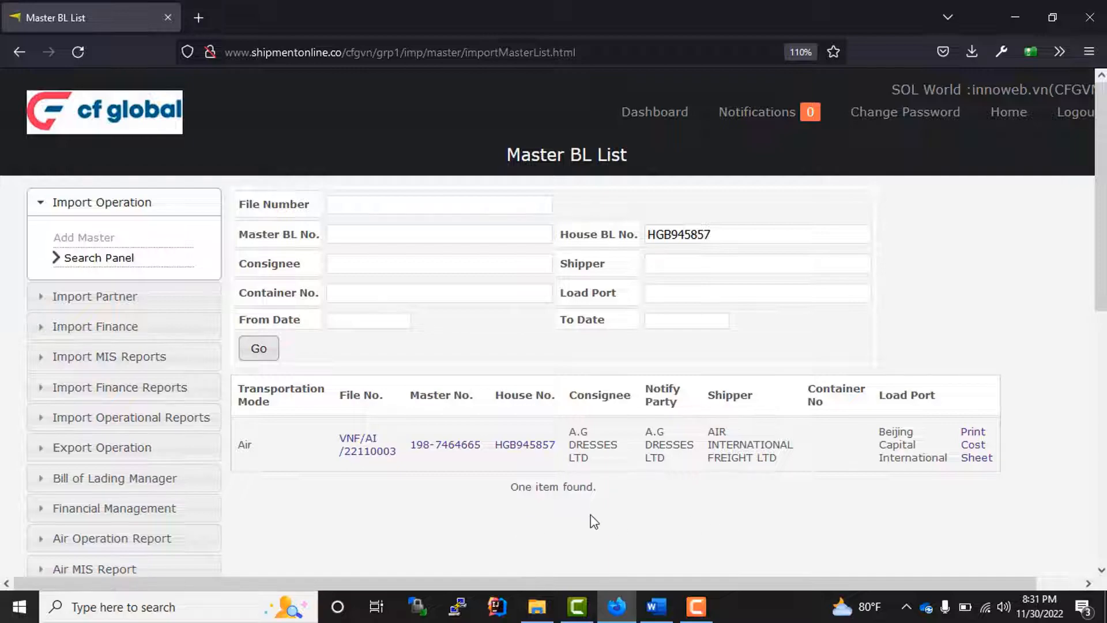
left_click(526, 446)
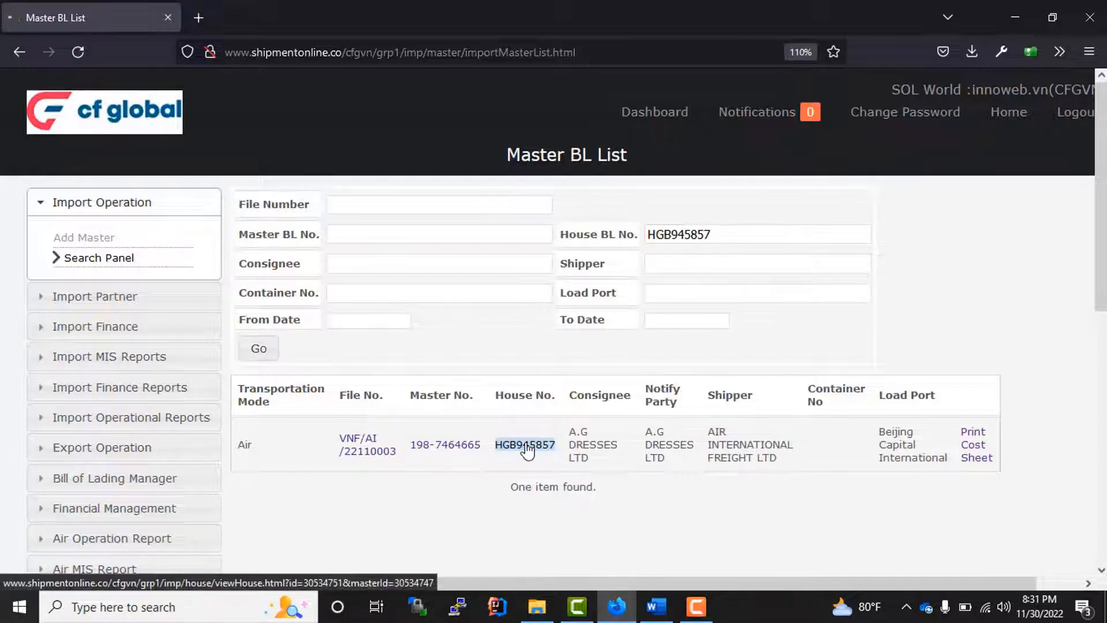
- Review the two invoice rows and the authorized cost voucher in the summaries
scroll(496, 399, "down", 20)
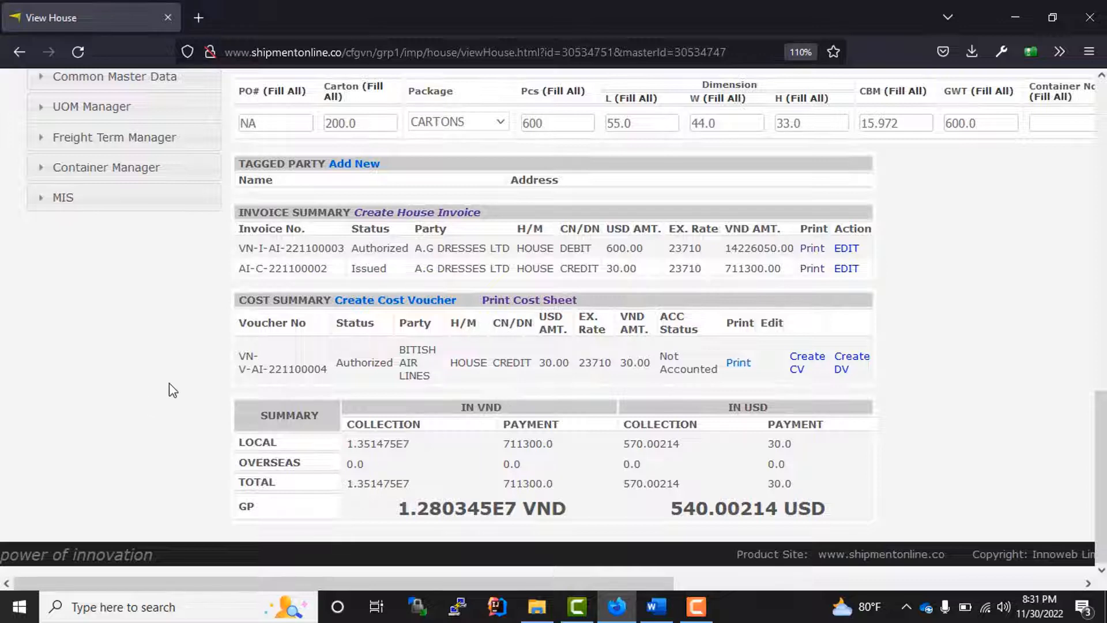
left_click_drag(238, 248, 612, 275)
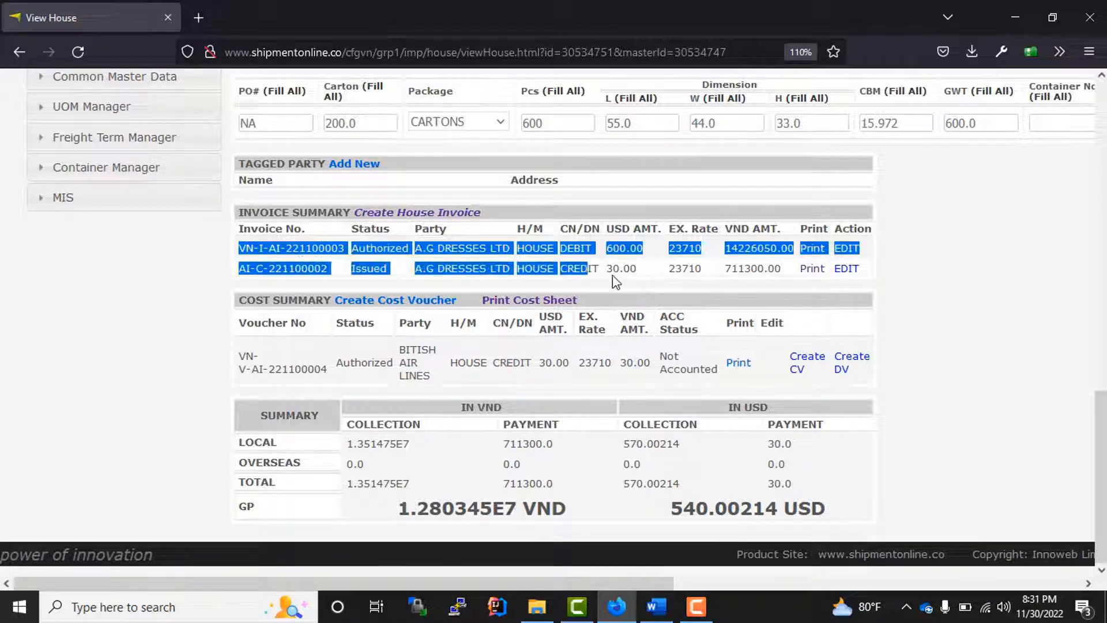
left_click_drag(237, 358, 311, 376)
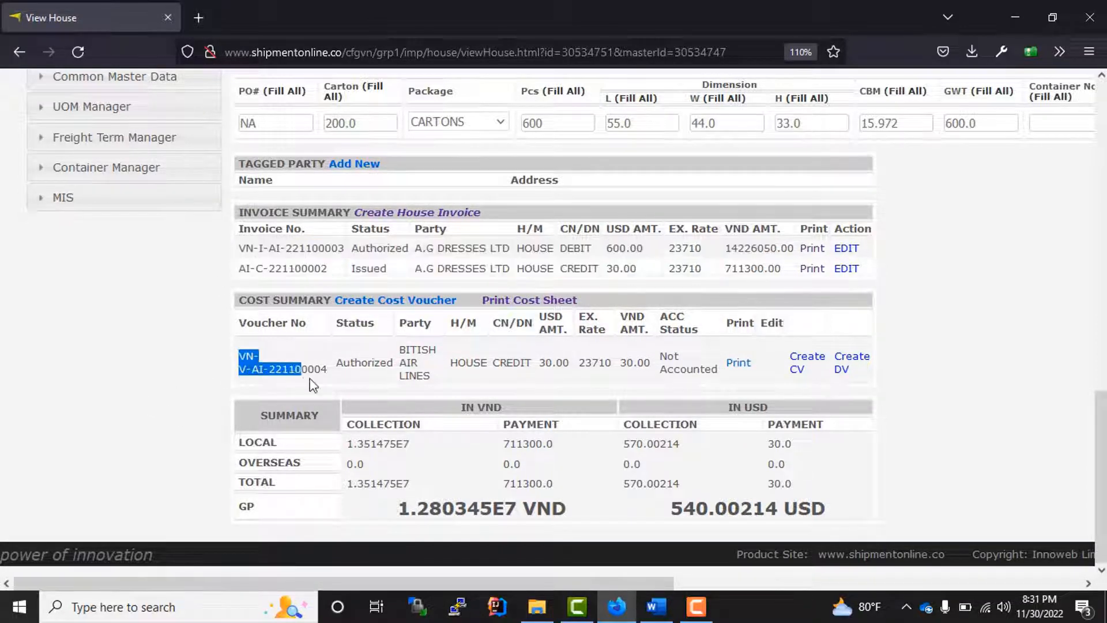
left_click(229, 381)
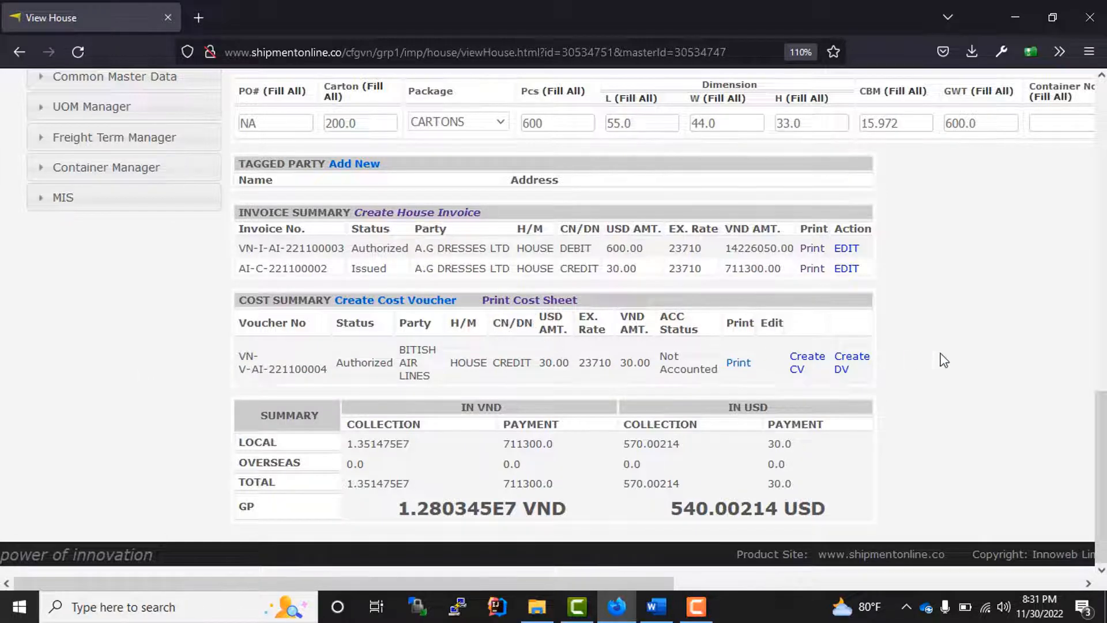
- Open the HGB945857 cost sheet PDF and check its header and summary figures
left_click(526, 301)
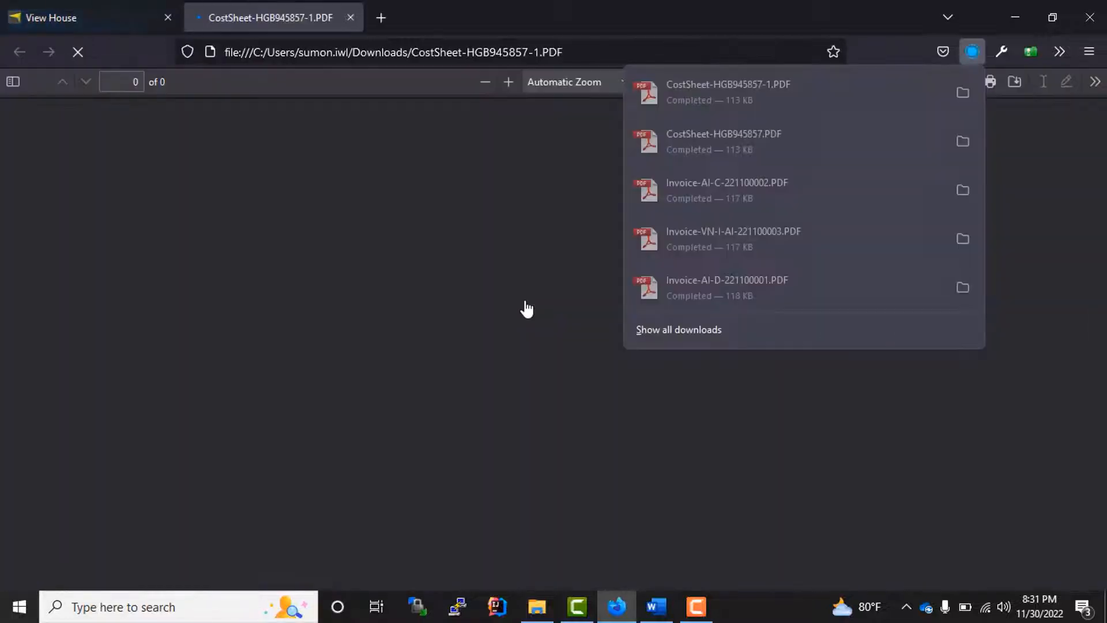
left_click(475, 395)
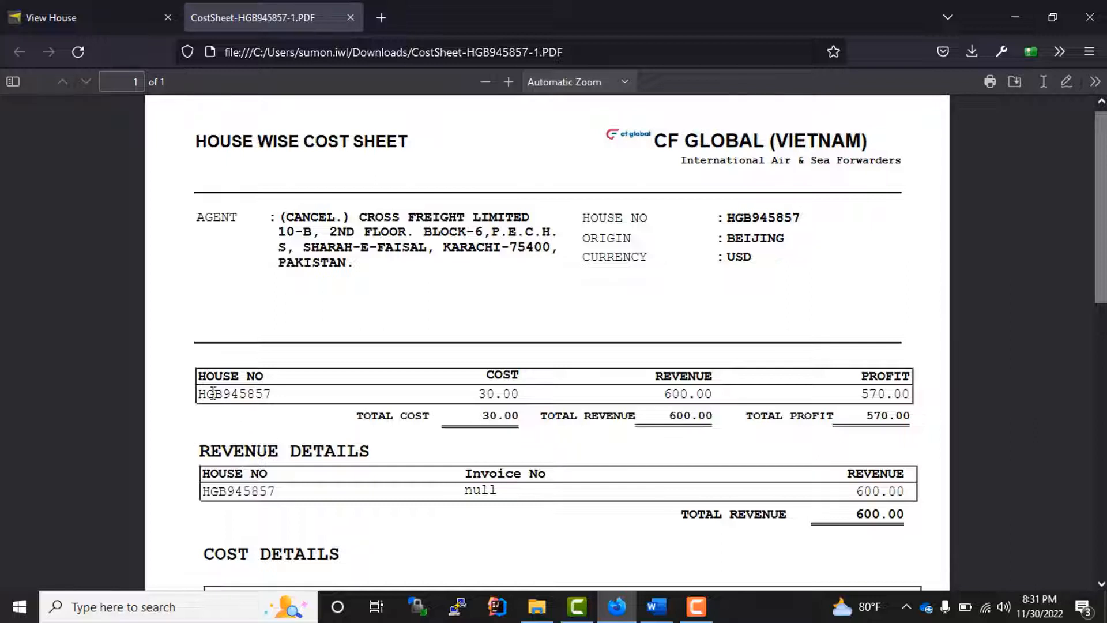
left_click_drag(201, 394, 330, 407)
left_click_drag(478, 403, 576, 411)
left_click(669, 394)
left_click_drag(859, 398, 936, 395)
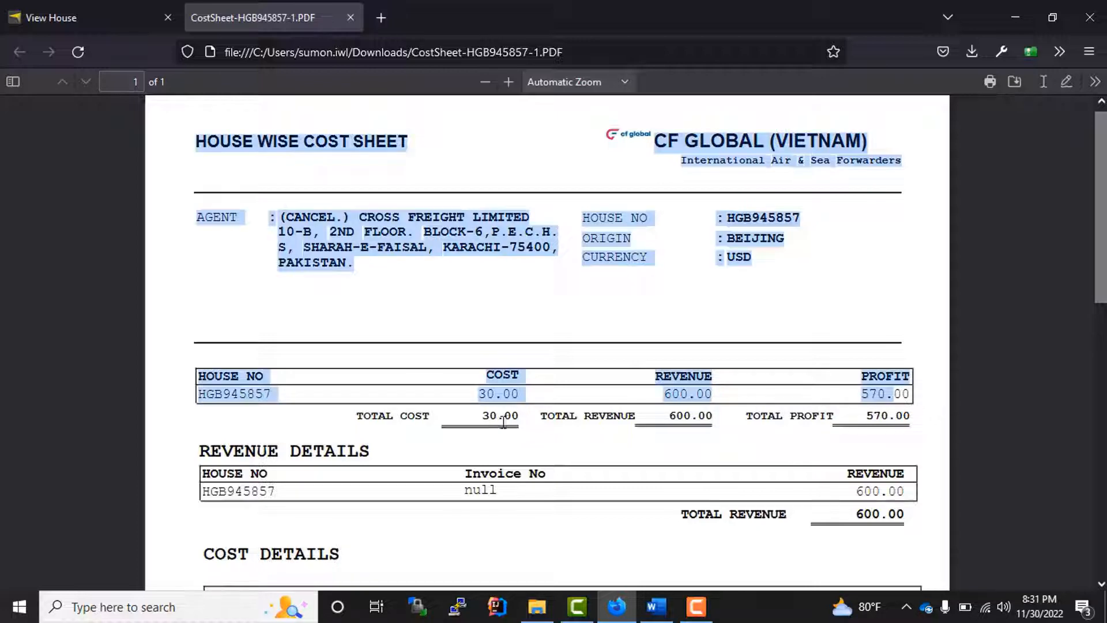
- Check the AIR FREIGHT cost row from BITISH AIR LINES, then return to View House
scroll(507, 415, "down", 3)
scroll(253, 383, "down", 2)
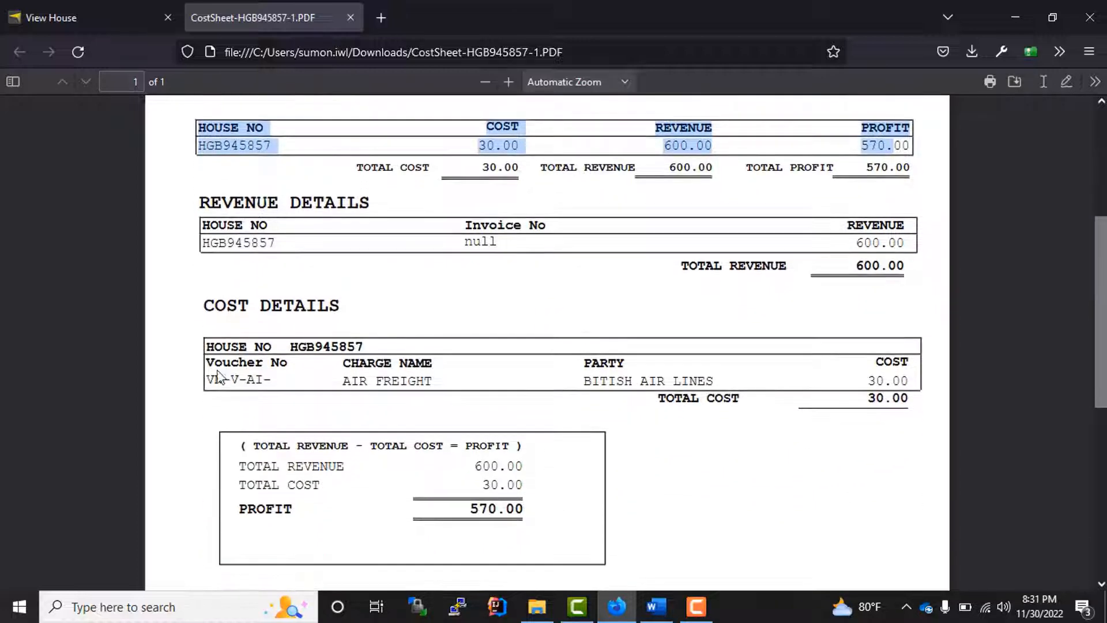
left_click_drag(202, 377, 437, 392)
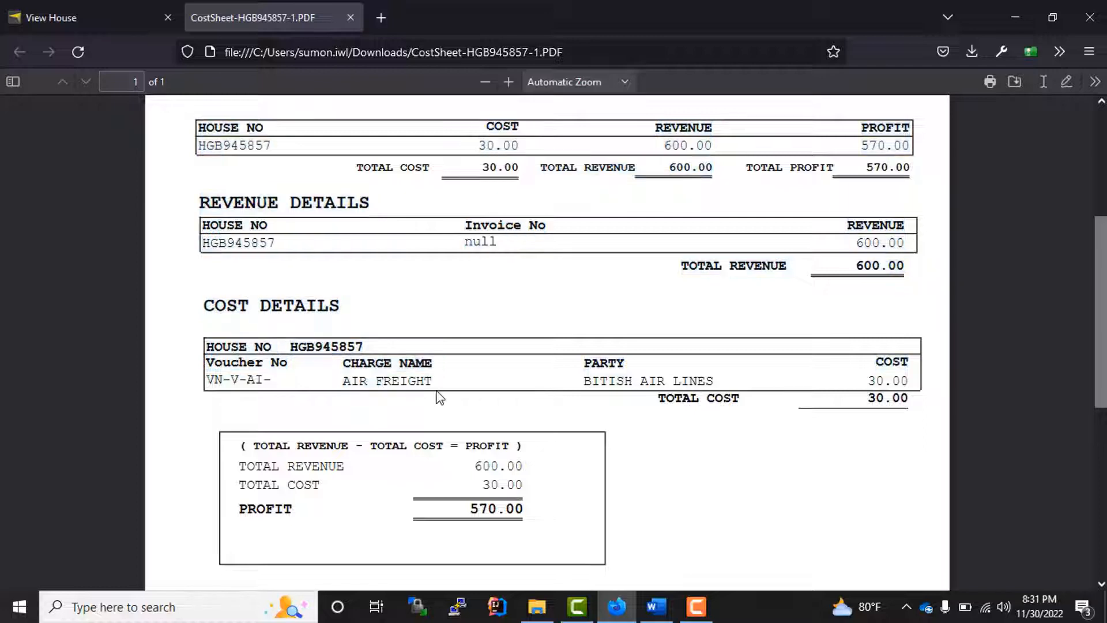
left_click_drag(346, 378, 506, 388)
left_click_drag(584, 380, 731, 394)
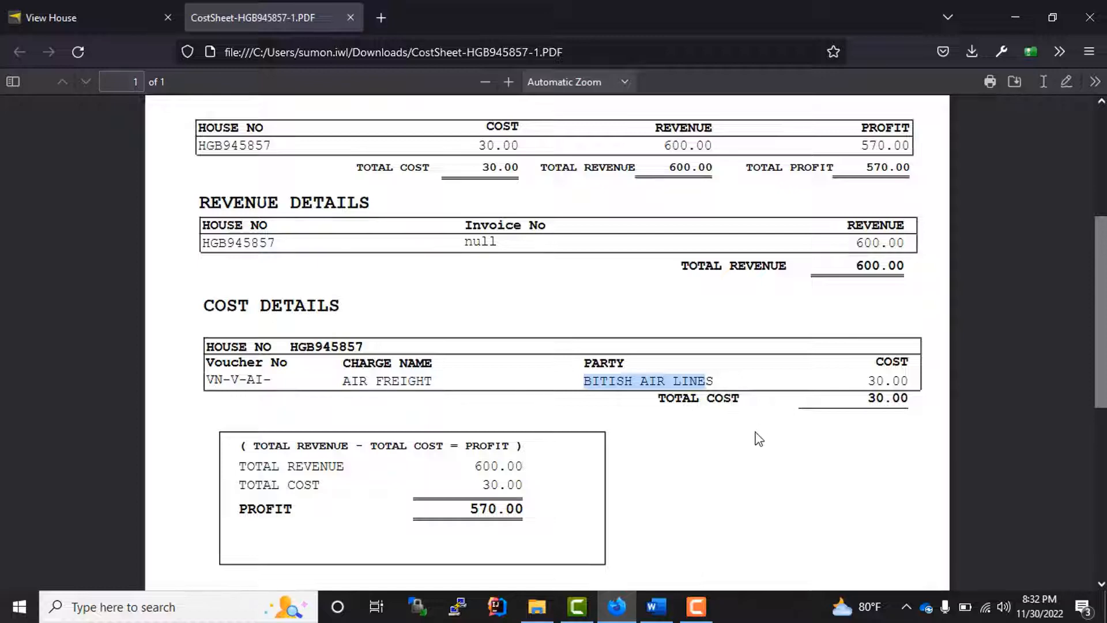
scroll(744, 441, "down", 5)
scroll(744, 442, "up", 4)
scroll(745, 440, "up", 6)
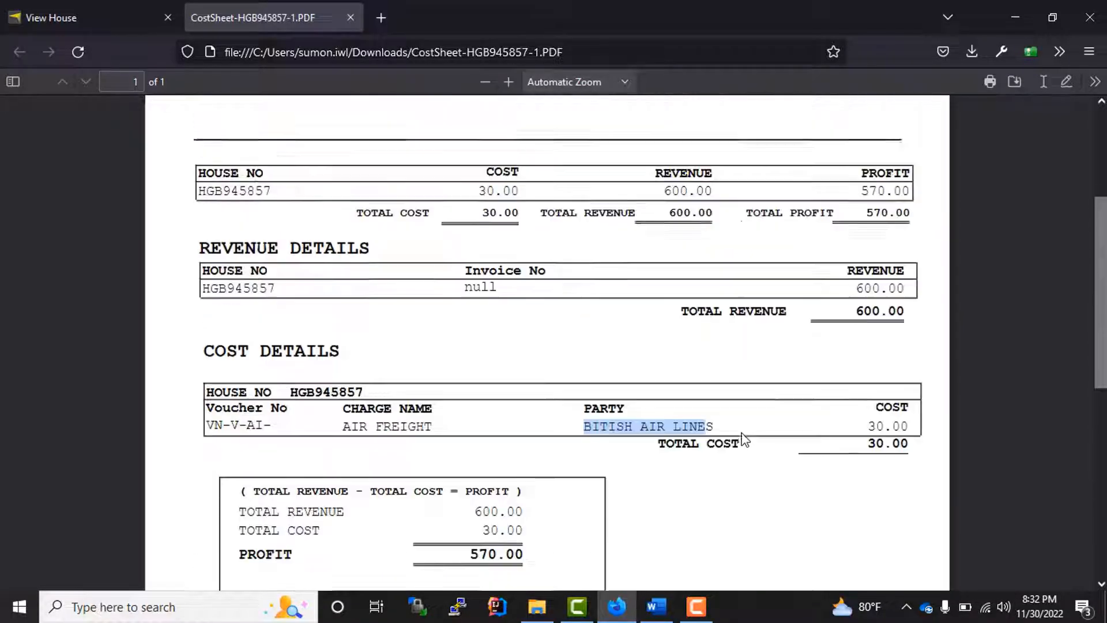
left_click(81, 23)
scroll(693, 387, "up", 15)
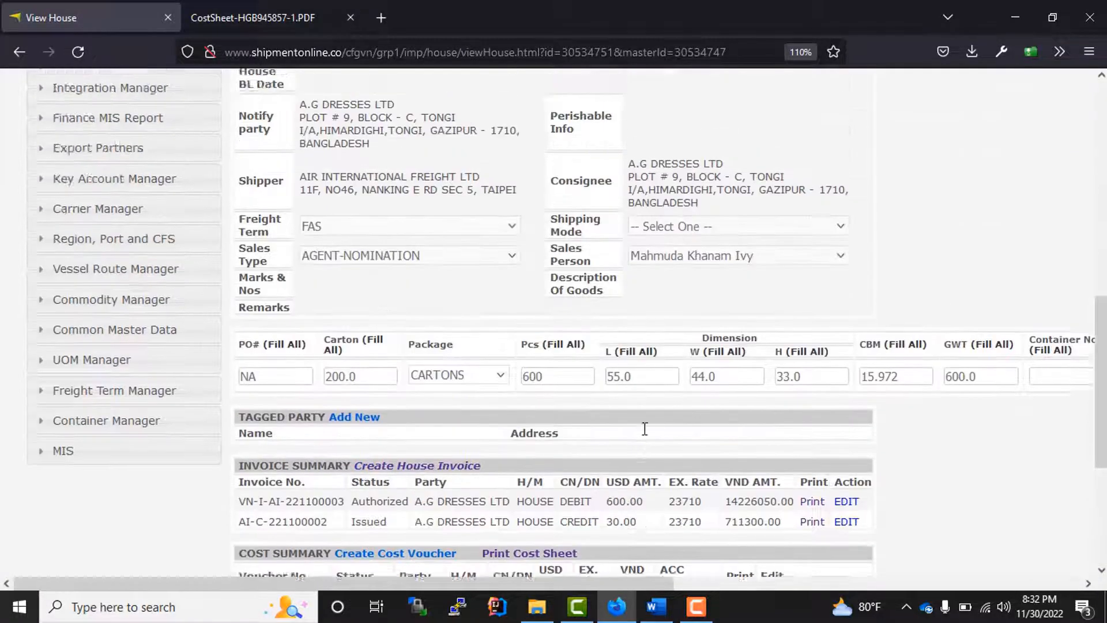
scroll(563, 408, "down", 8)
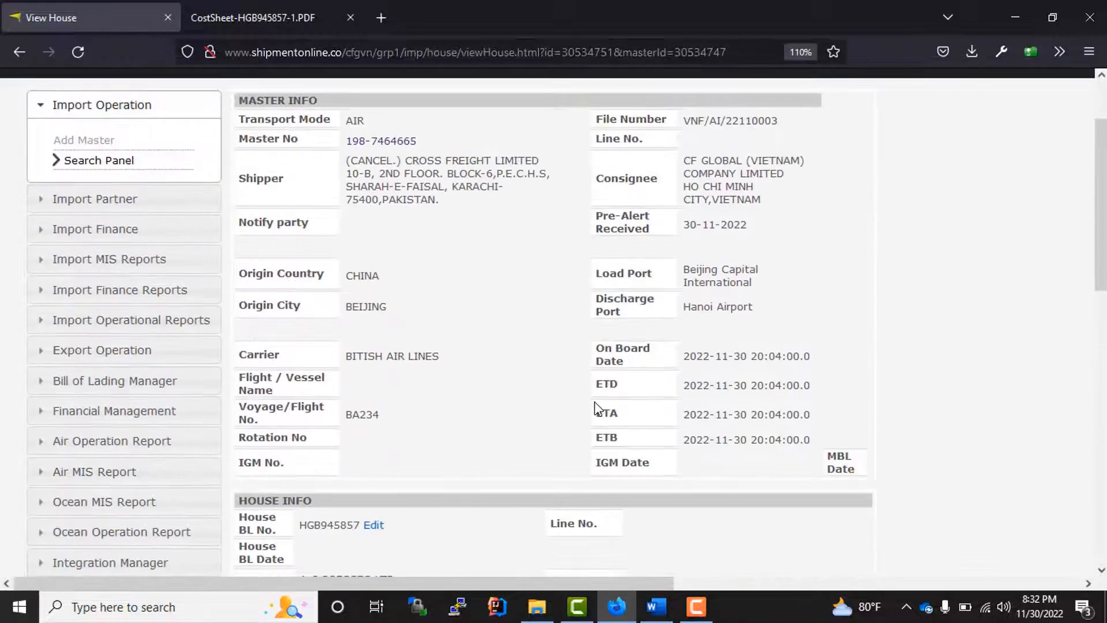
scroll(461, 357, "up", 3)
scroll(433, 358, "up", 3)
left_click(88, 164)
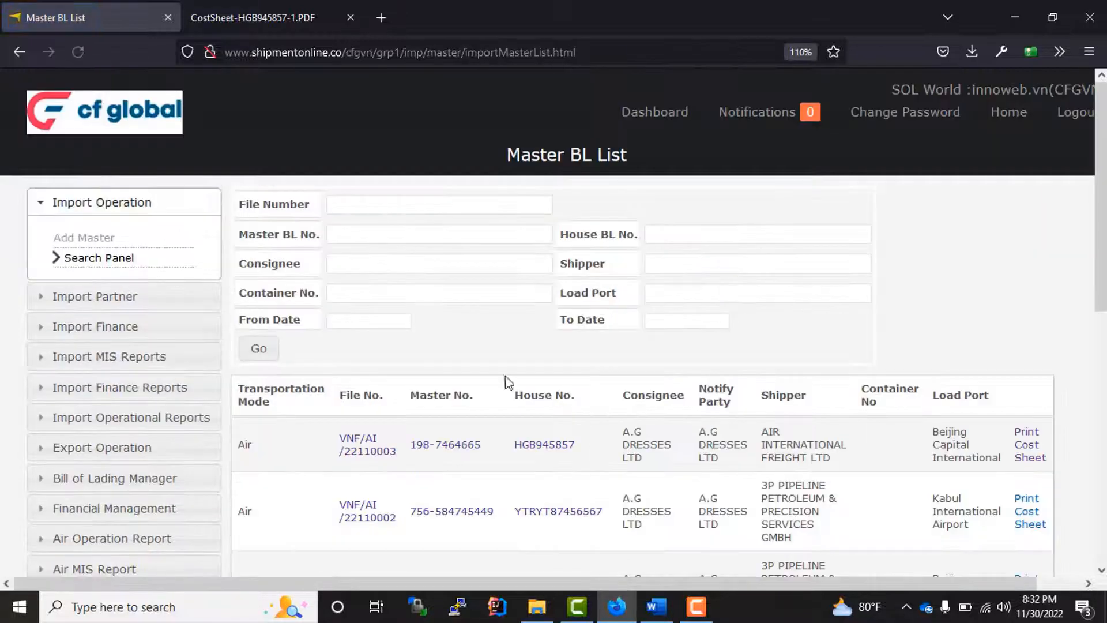
scroll(571, 406, "down", 2)
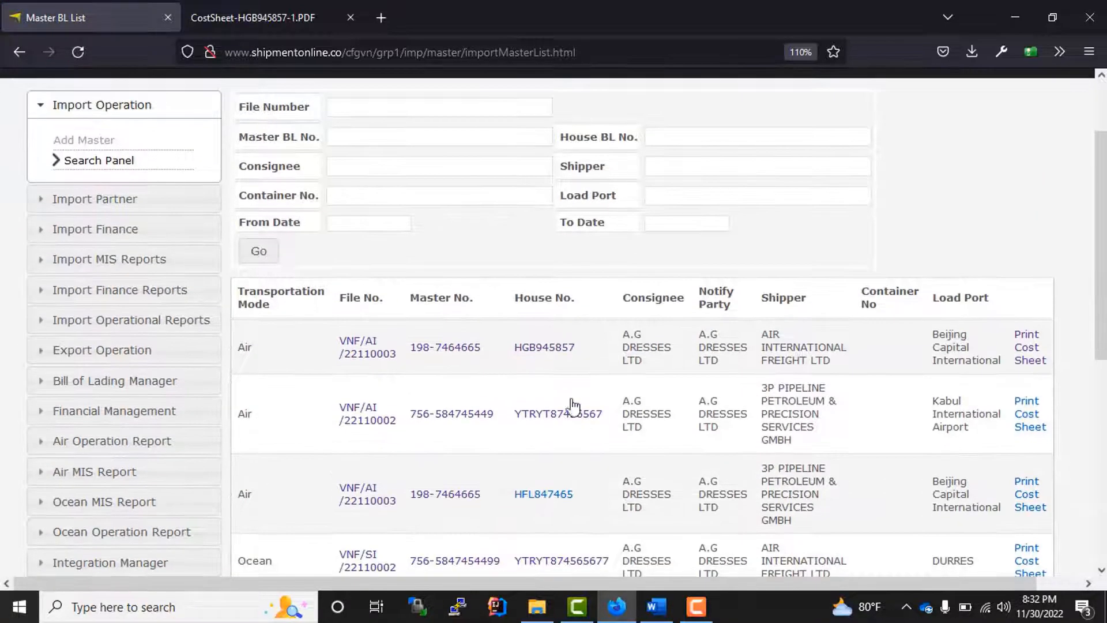
left_click(450, 347)
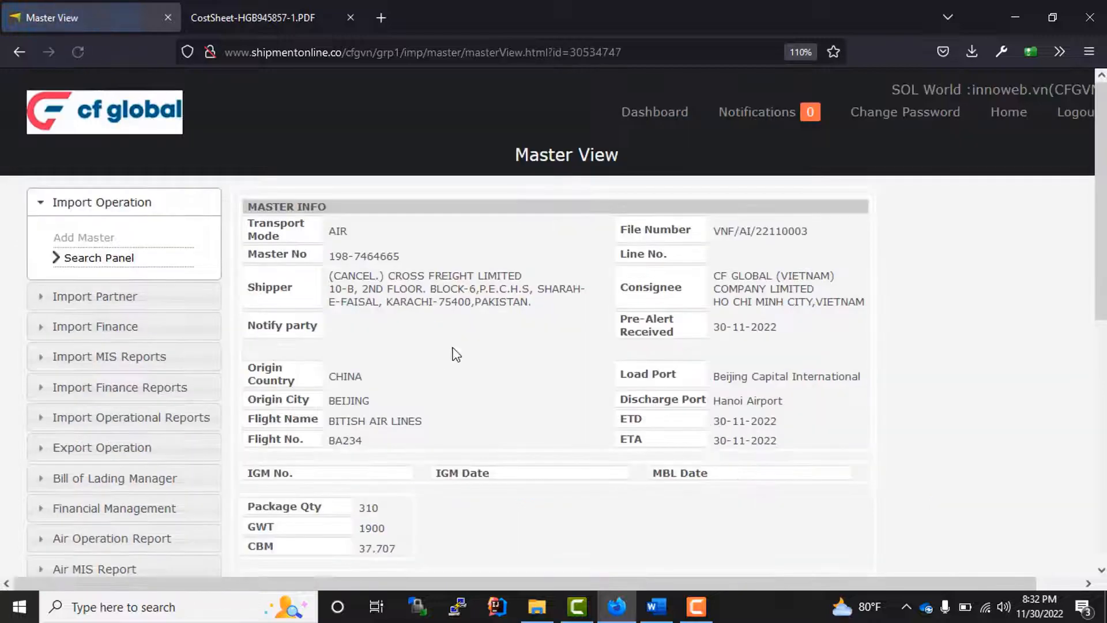
- Review houses HGB945857 and HFL847465 and the master's invoice rows
scroll(493, 362, "down", 6)
scroll(268, 459, "up", 5)
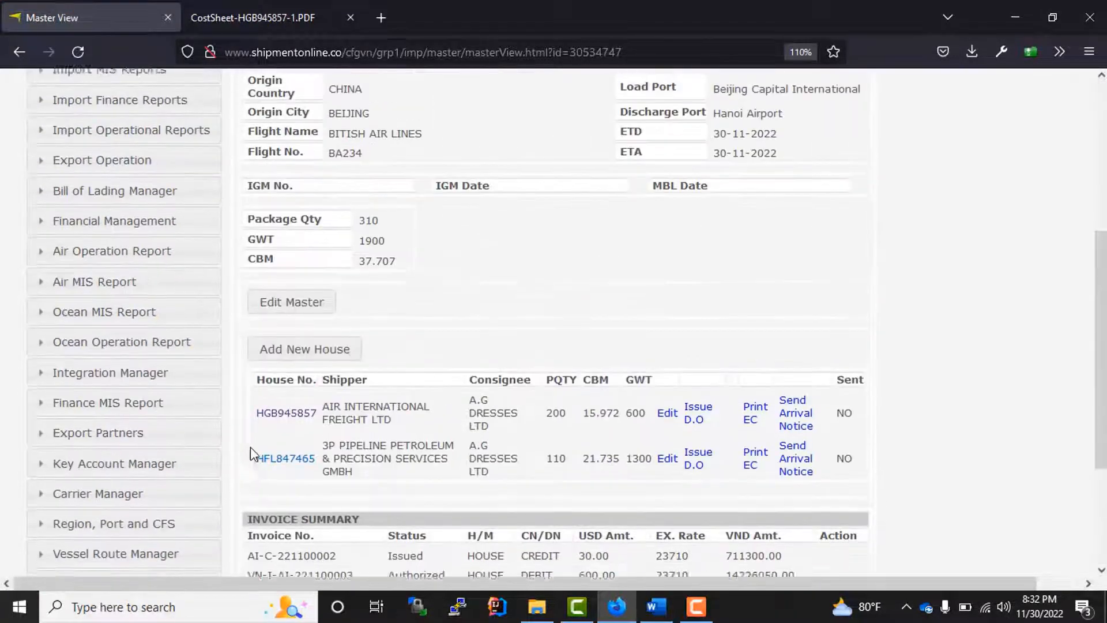
left_click_drag(254, 447, 781, 484)
scroll(703, 461, "down", 3)
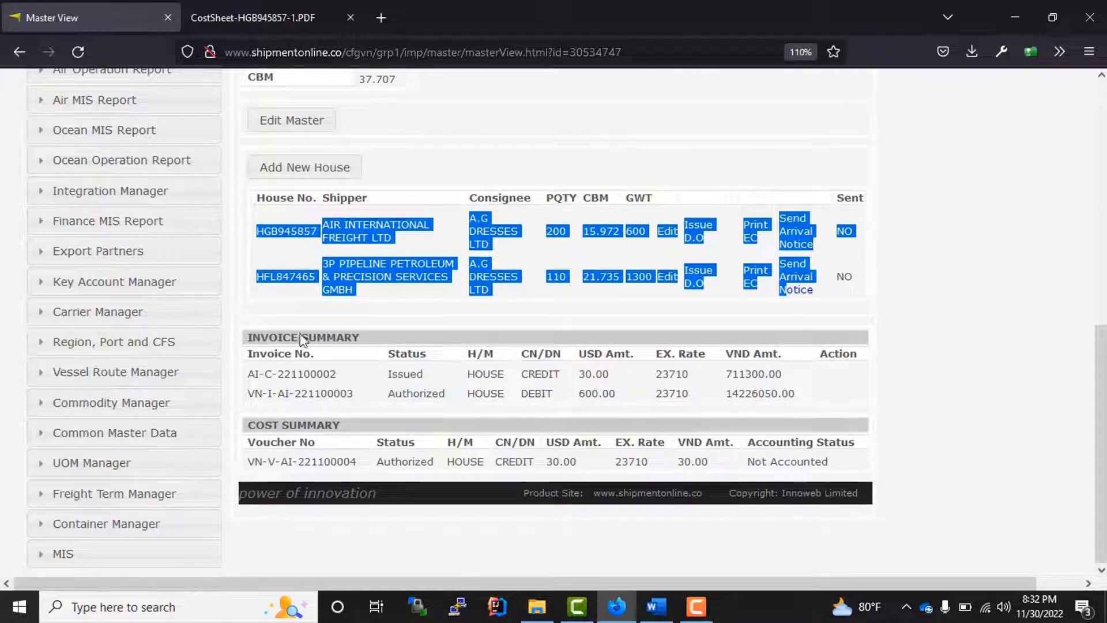
left_click(332, 322)
left_click_drag(252, 375, 404, 390)
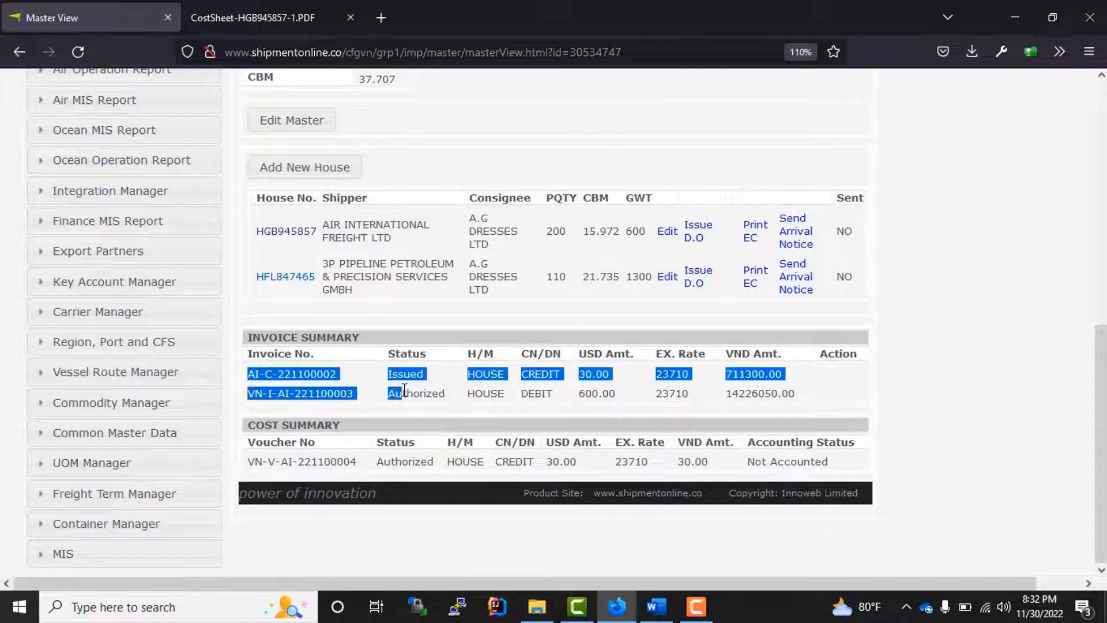
left_click(770, 385)
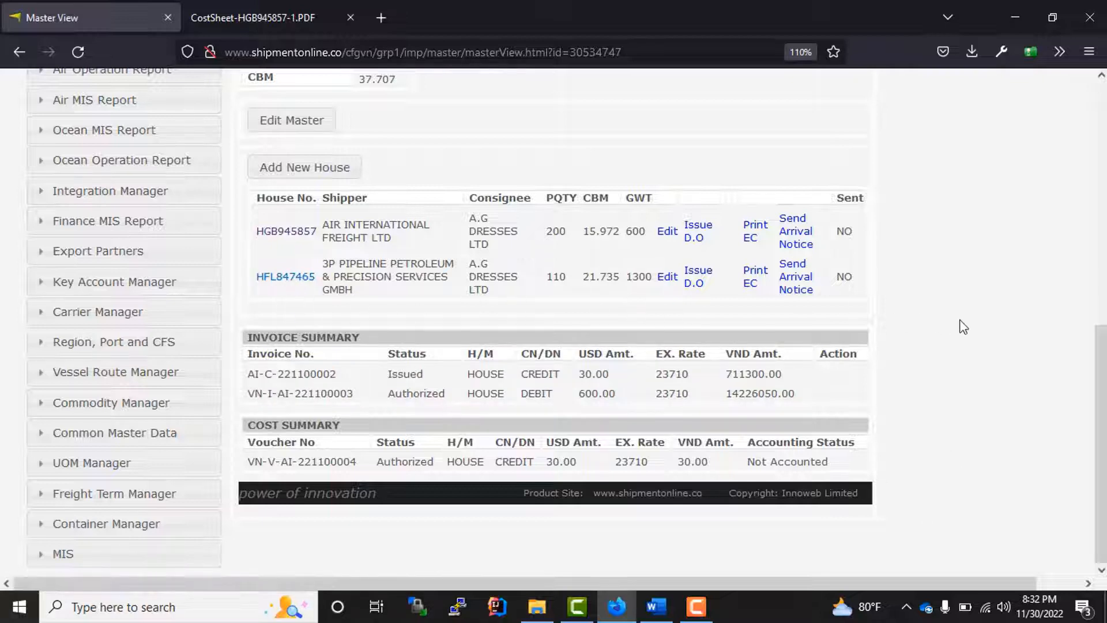
- Open house HFL847465 and confirm its invoice and cost summaries are empty with 0.0 USD GP
left_click(277, 285)
scroll(358, 346, "down", 9)
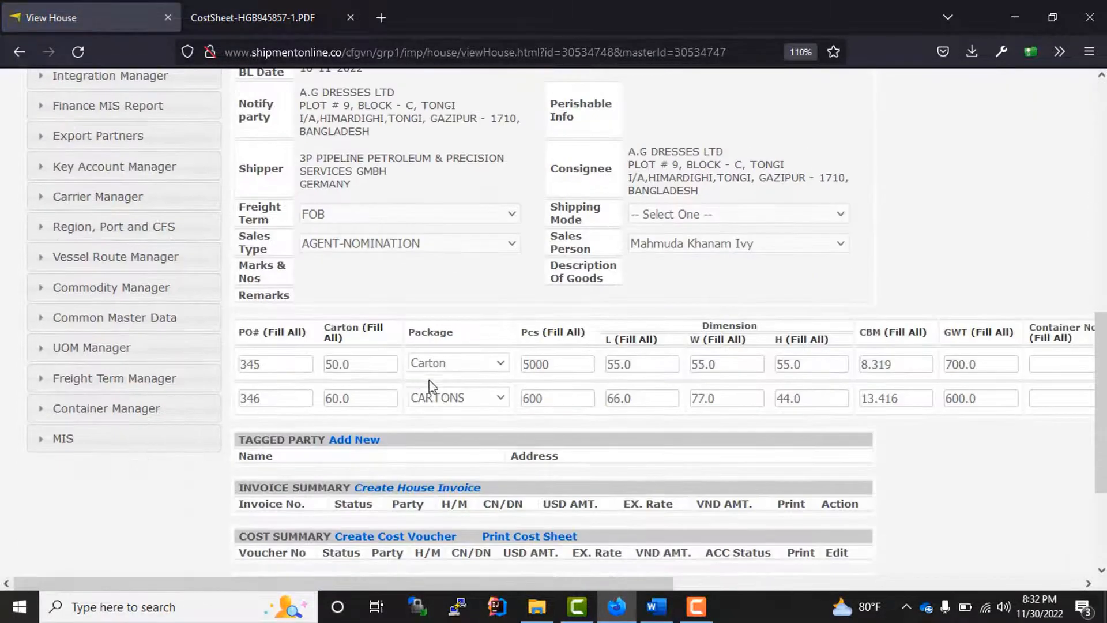
scroll(429, 385, "down", 3)
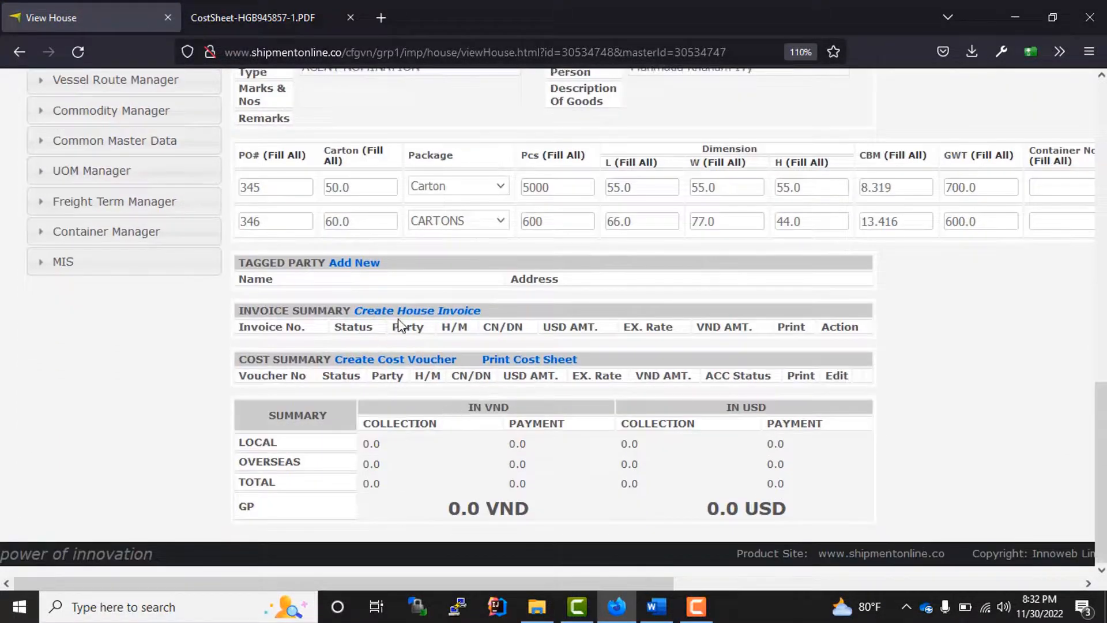
left_click_drag(467, 364, 326, 302)
left_click(979, 397)
scroll(594, 302, "up", 10)
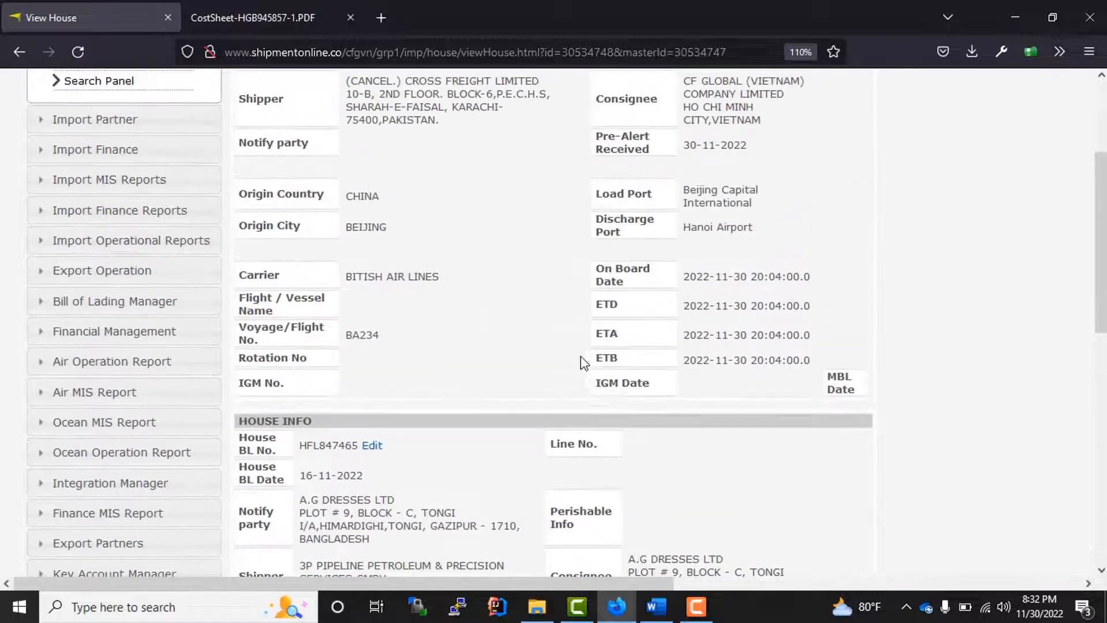
scroll(521, 326, "up", 3)
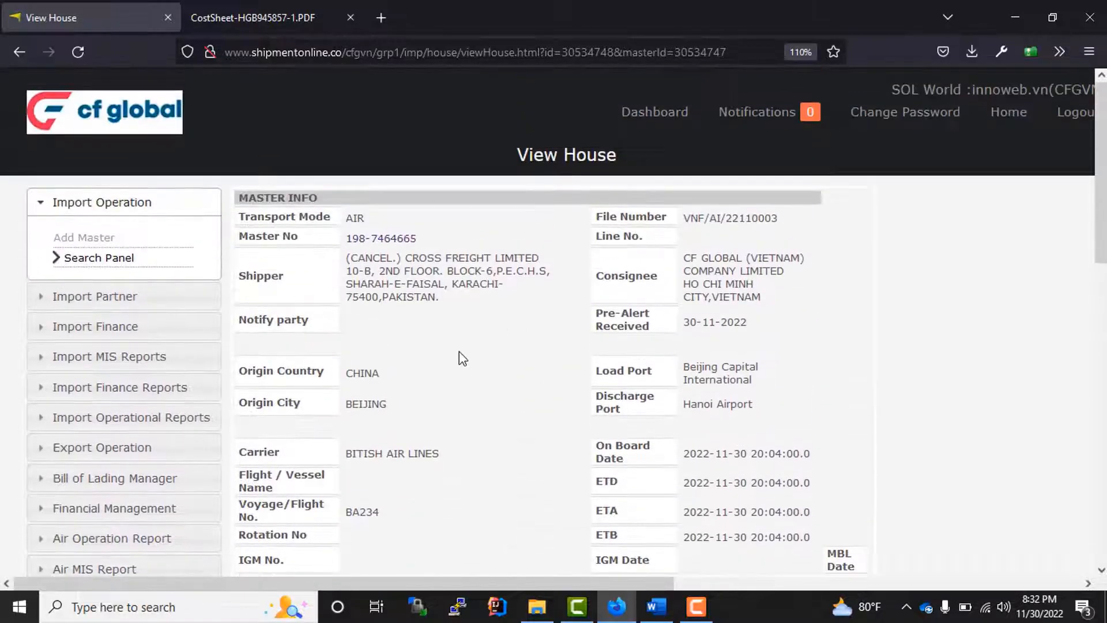
left_click(14, 52)
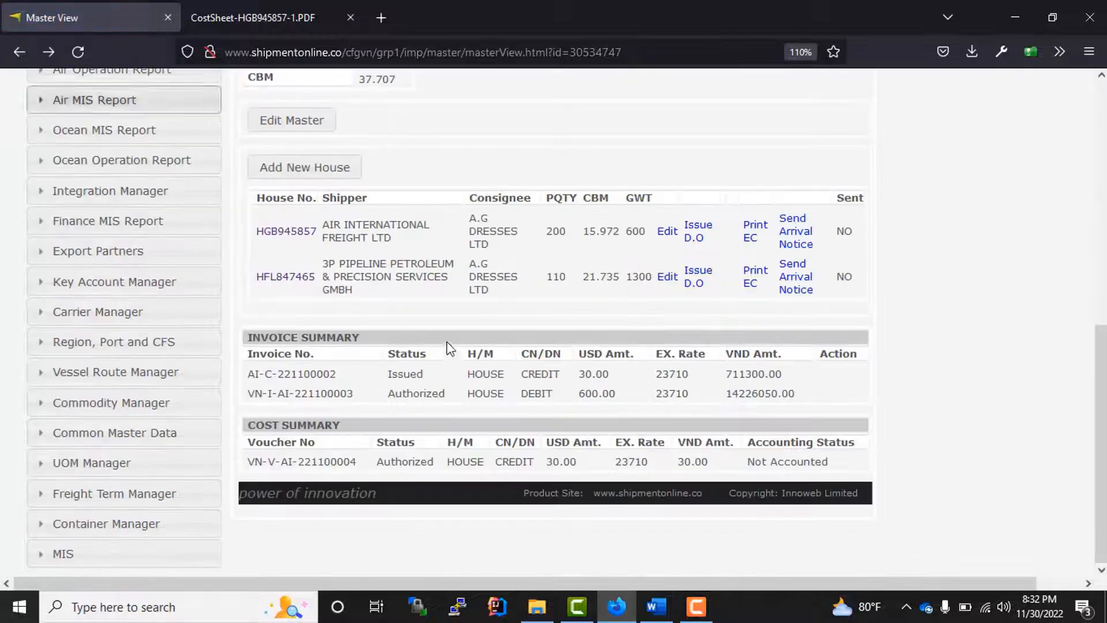
scroll(644, 358, "up", 3)
scroll(904, 349, "down", 2)
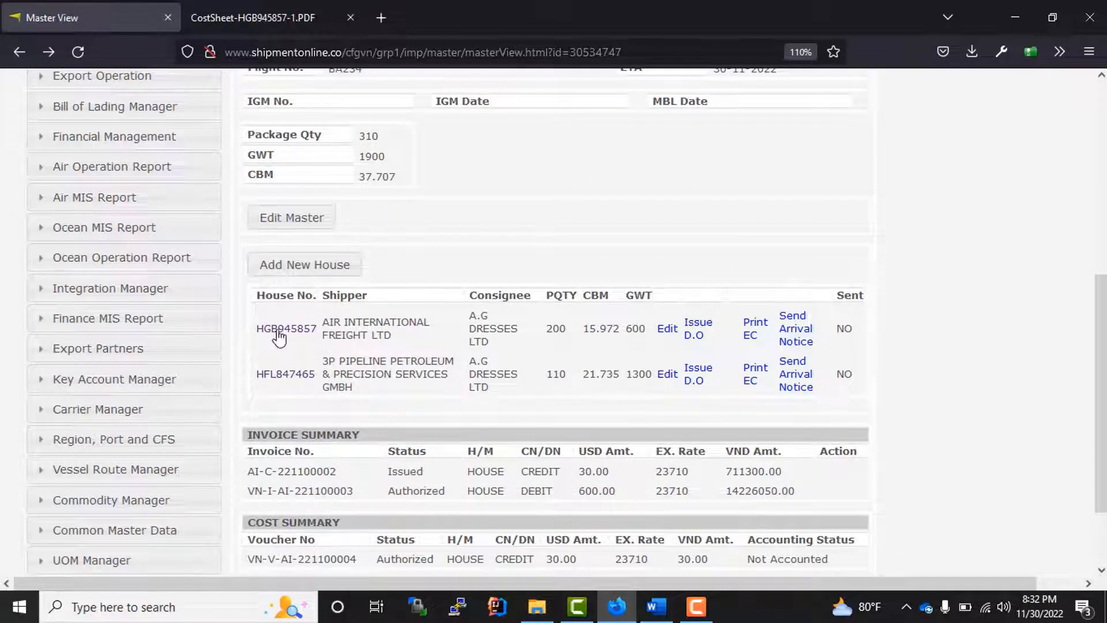
left_click_drag(257, 327, 788, 380)
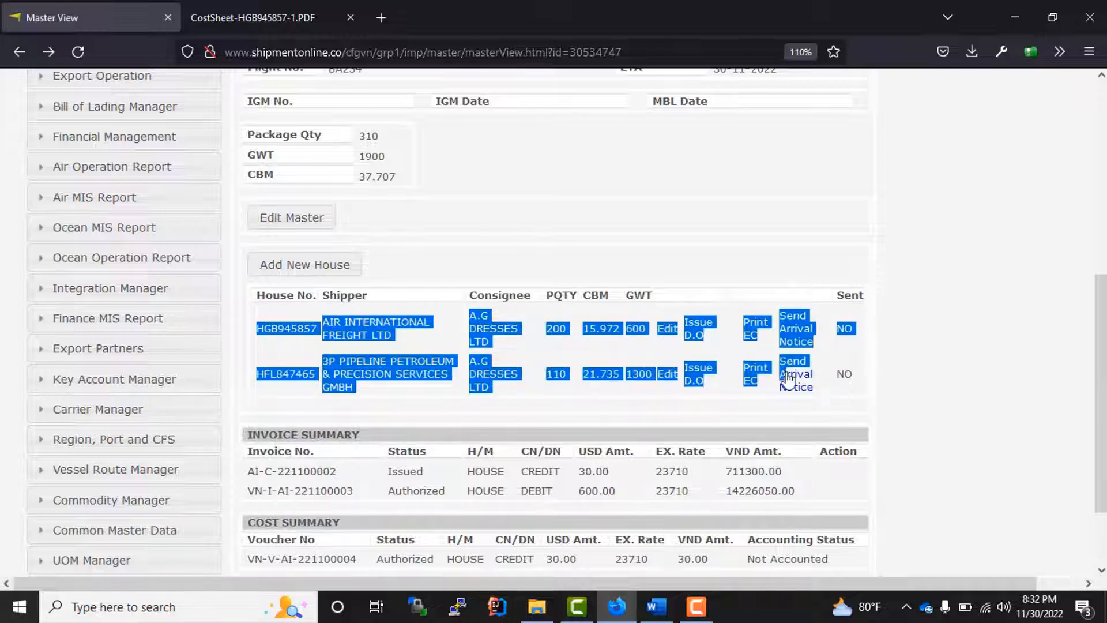
left_click(975, 407)
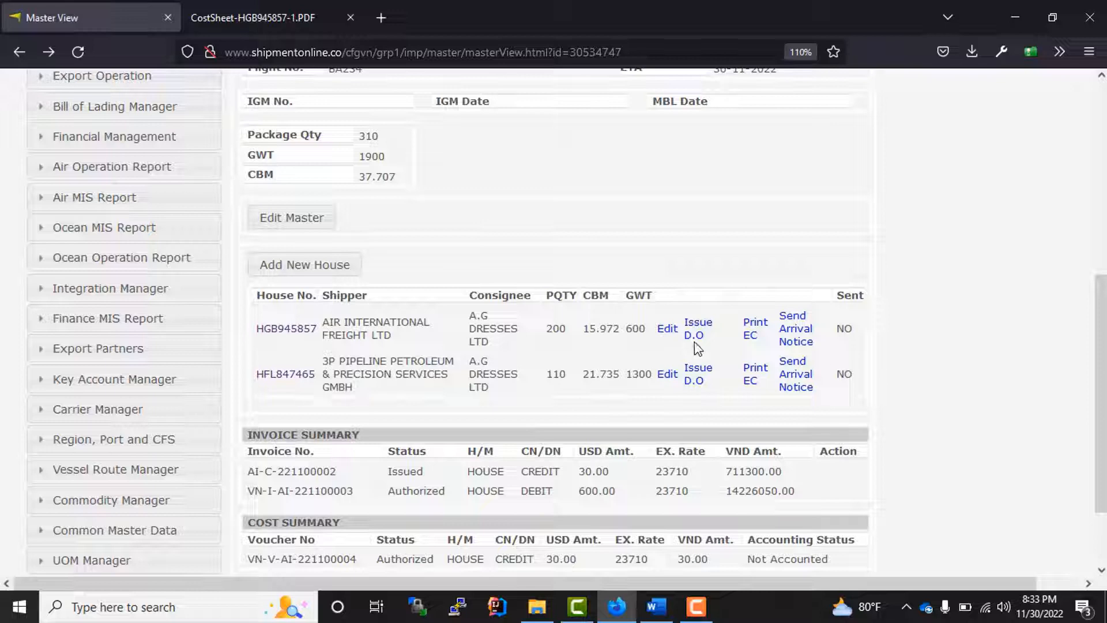
- Start the arrival notice for house HGB945857 and select the pre-filled TO address
left_click(794, 342)
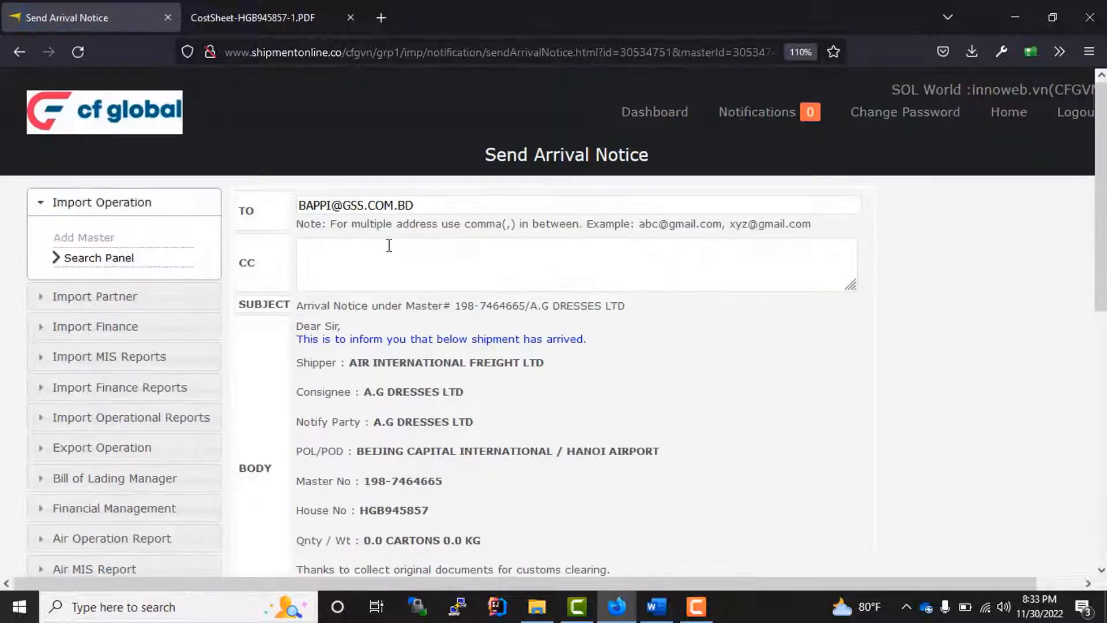
left_click_drag(436, 205, 245, 202)
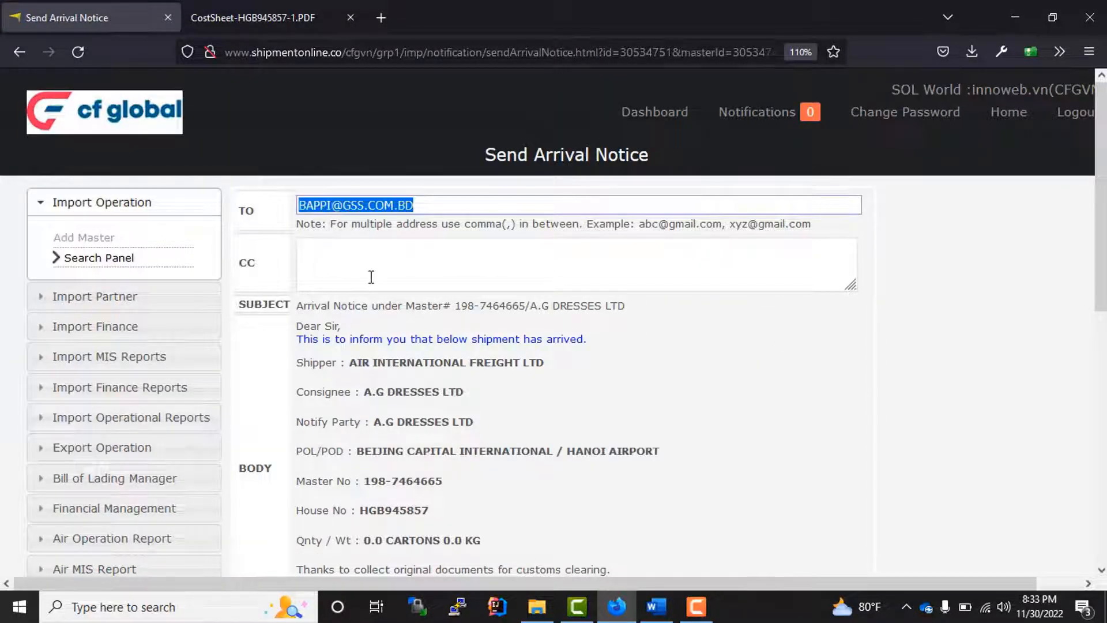
left_click(376, 275)
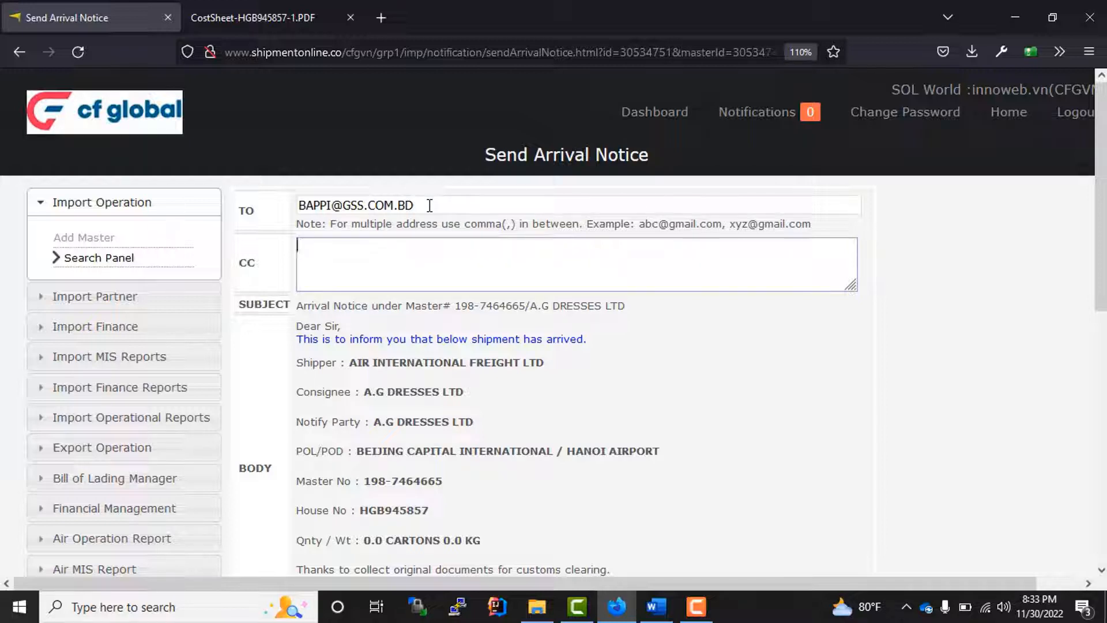
left_click_drag(427, 206, 268, 211)
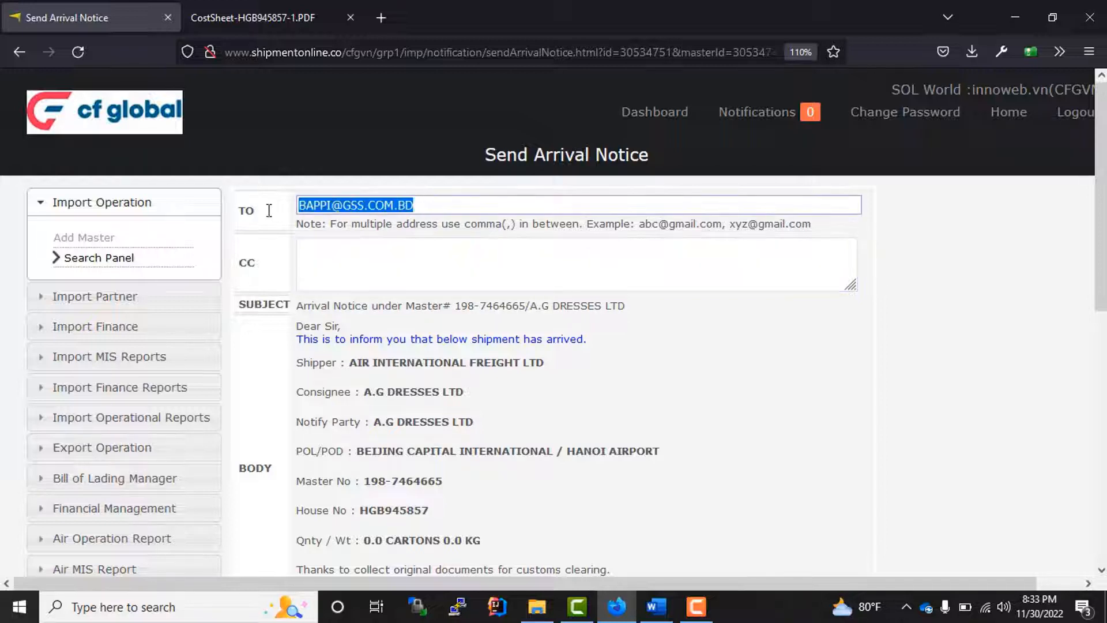
left_click(332, 264)
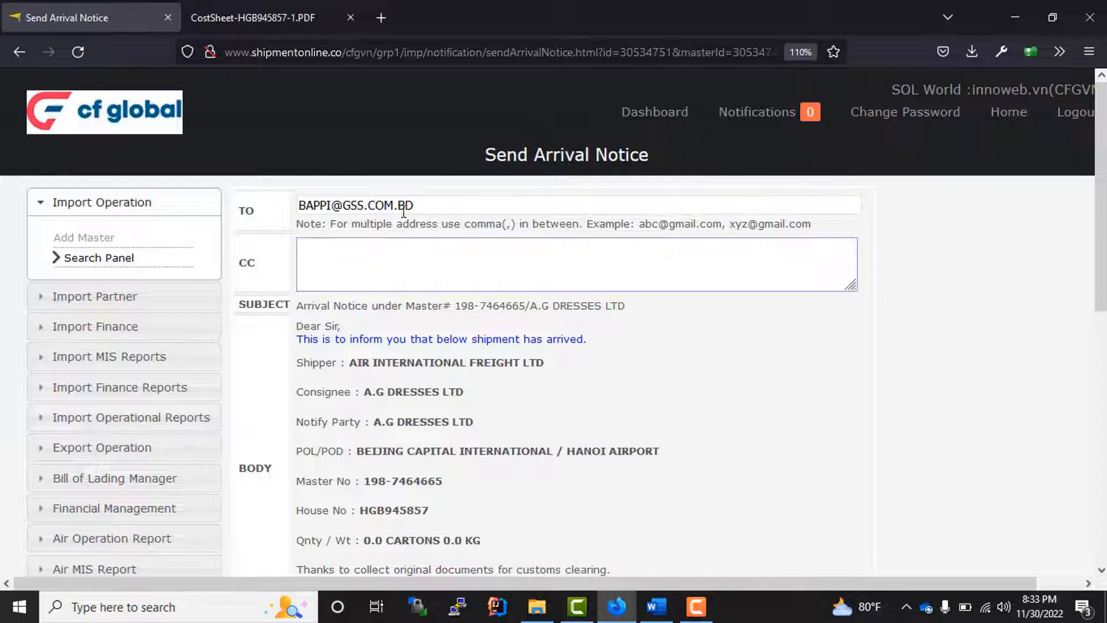
left_click_drag(426, 206, 282, 207)
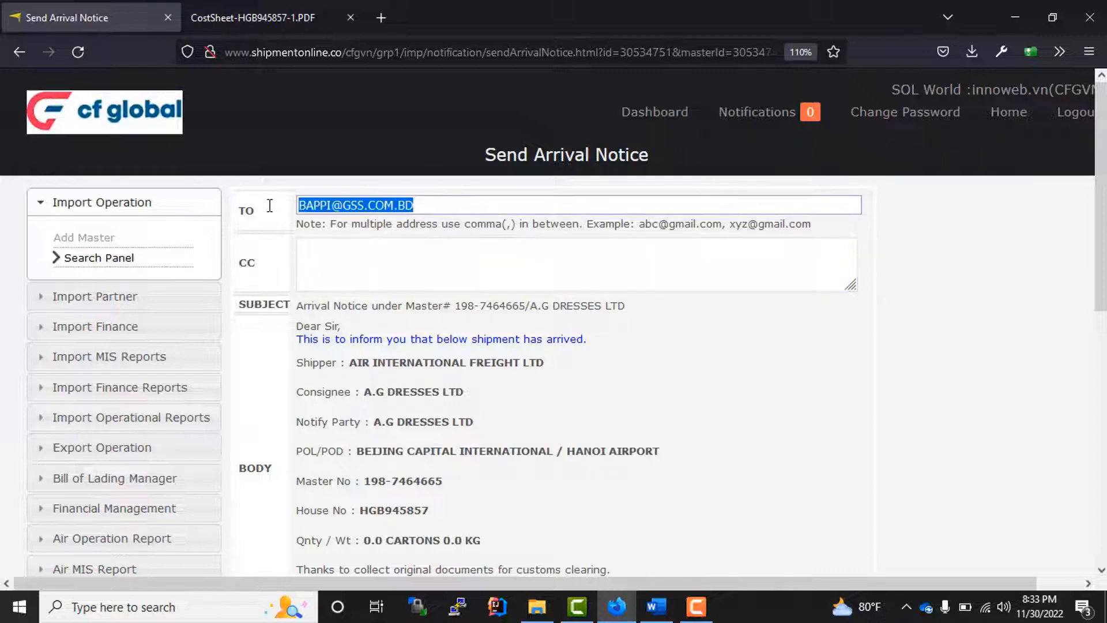
- Overwrite the TO address with 'a' and look over the notice form
scroll(358, 266, "down", 5)
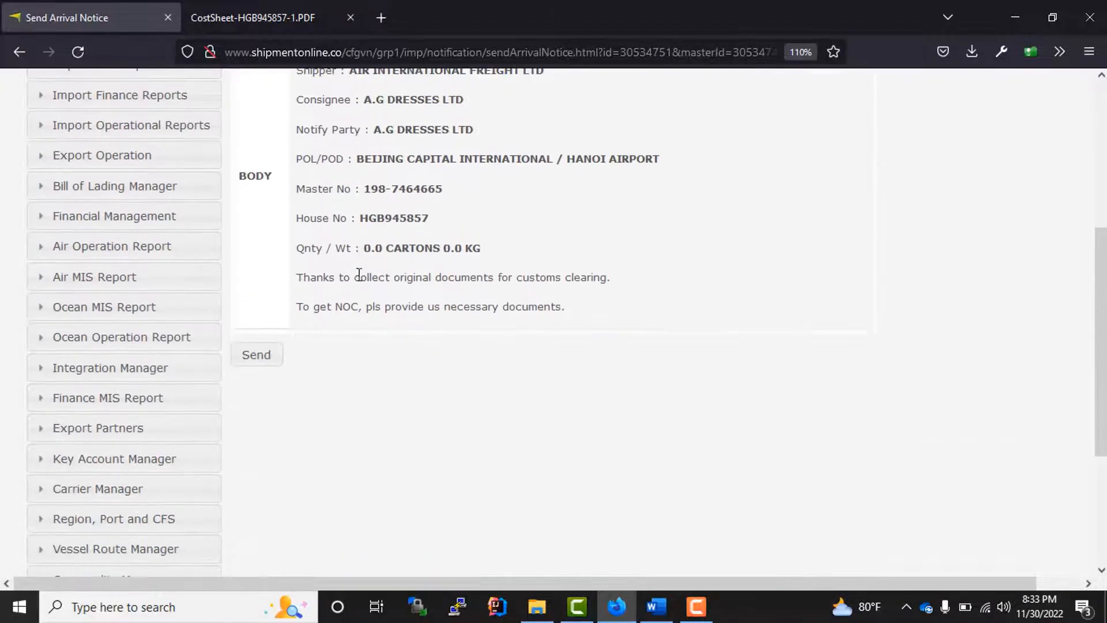
scroll(362, 280, "up", 4)
scroll(360, 280, "up", 1)
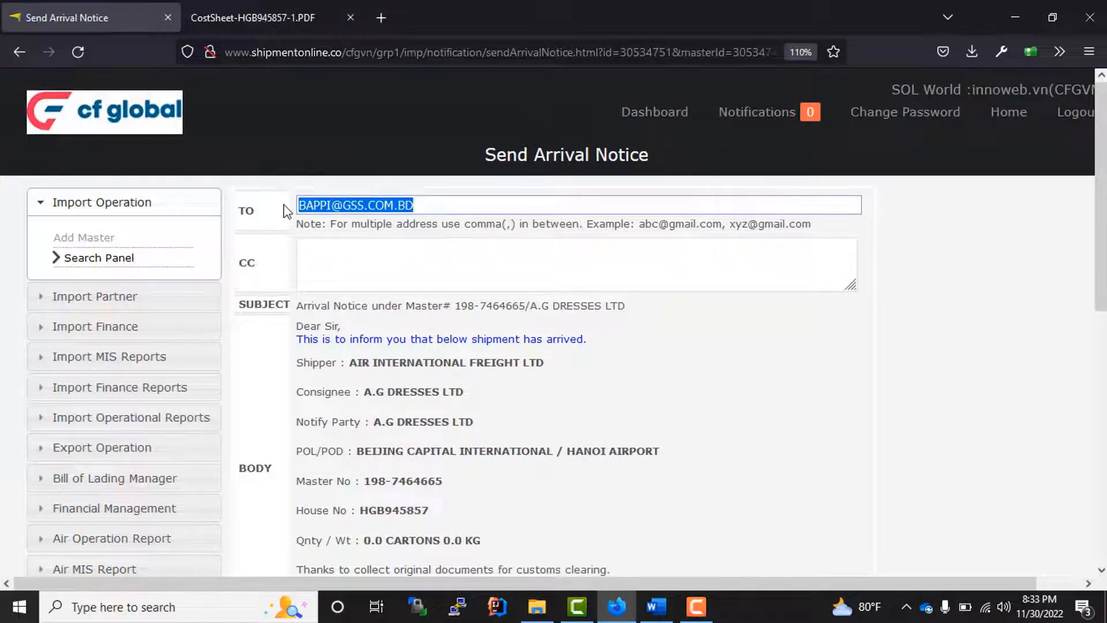
type("a")
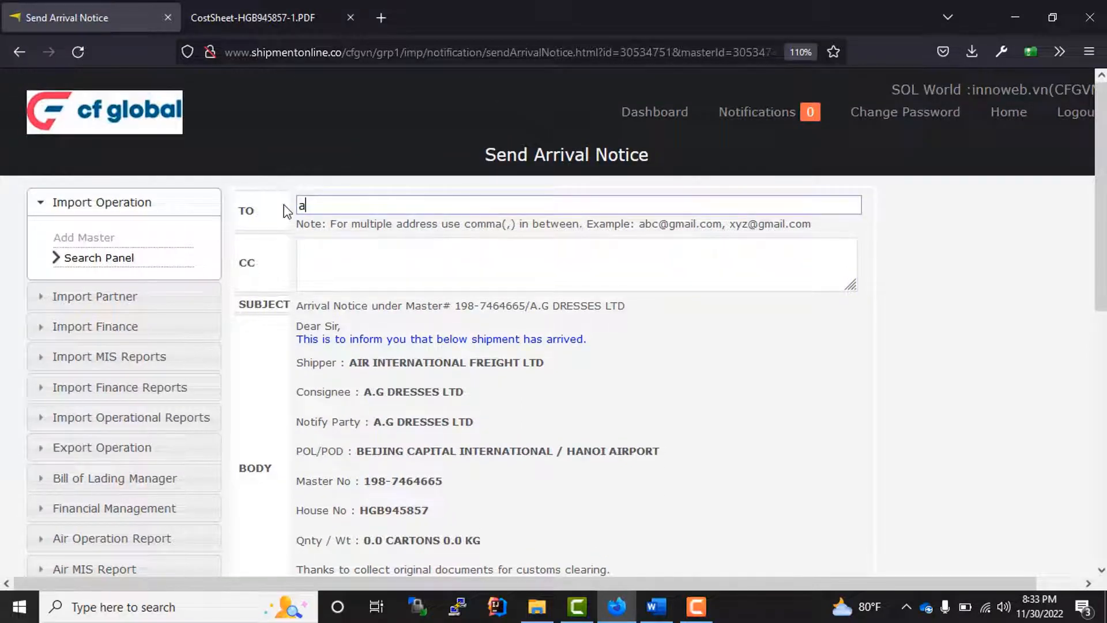
left_click(489, 454)
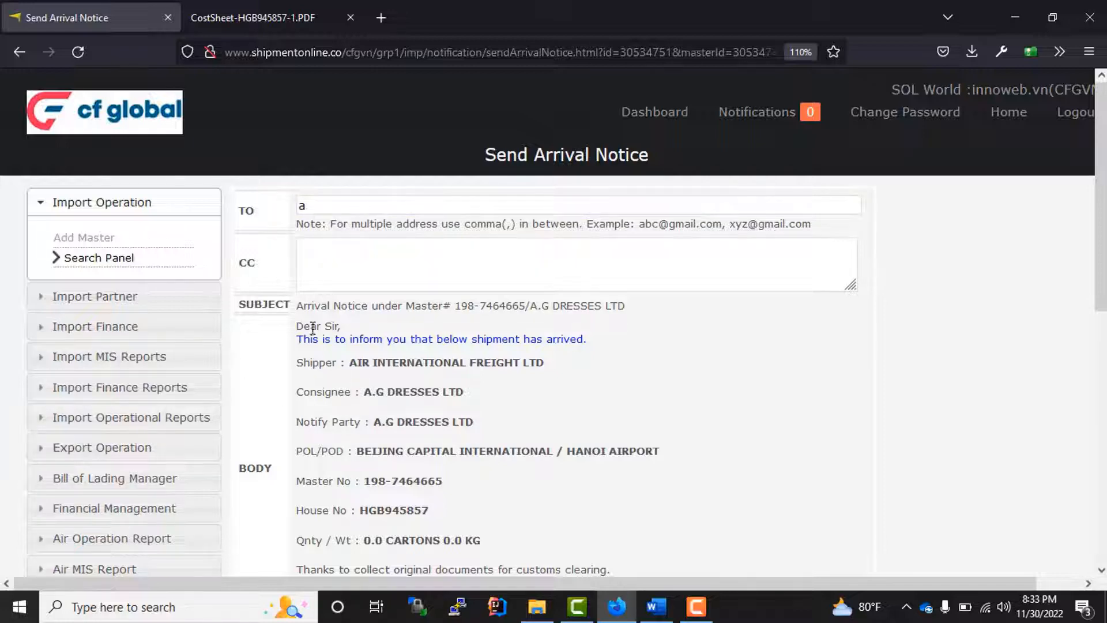
left_click_drag(298, 310, 477, 507)
scroll(507, 496, "down", 3)
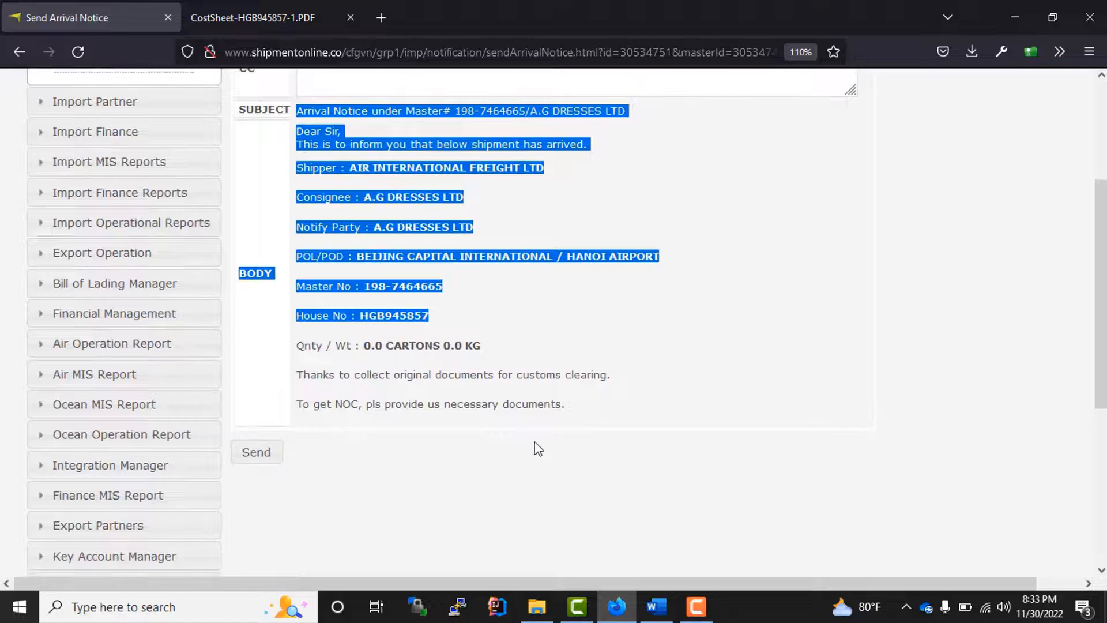
left_click_drag(571, 411, 288, 194)
scroll(437, 341, "up", 1)
scroll(436, 341, "up", 3)
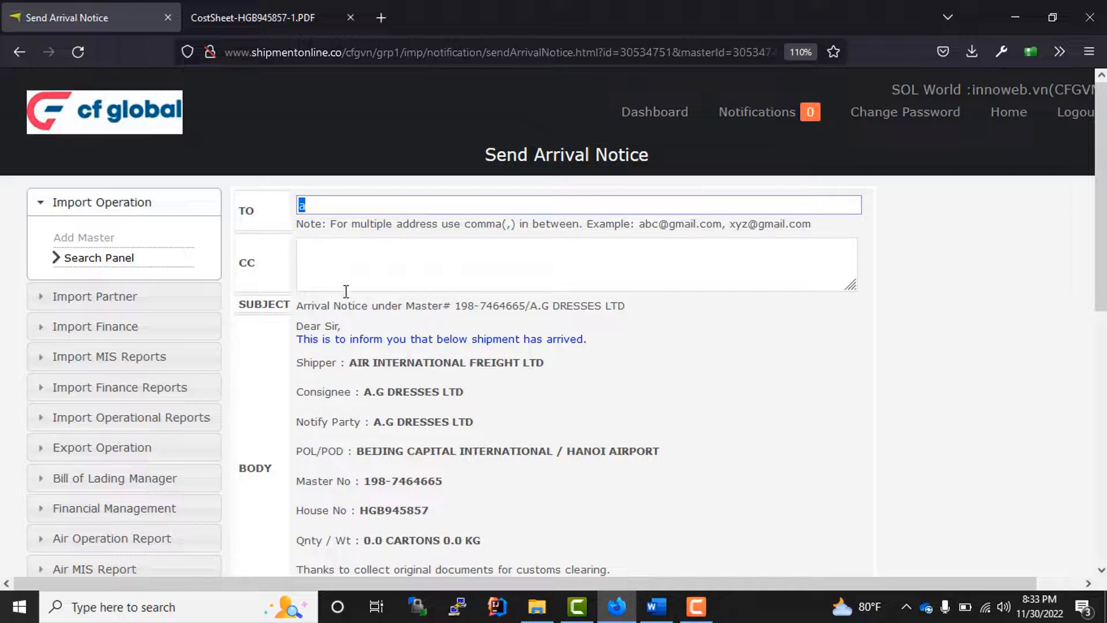
- Enter a colleague's e-mail in CC and two comma-separated recipient addresses in TO
left_click(344, 271)
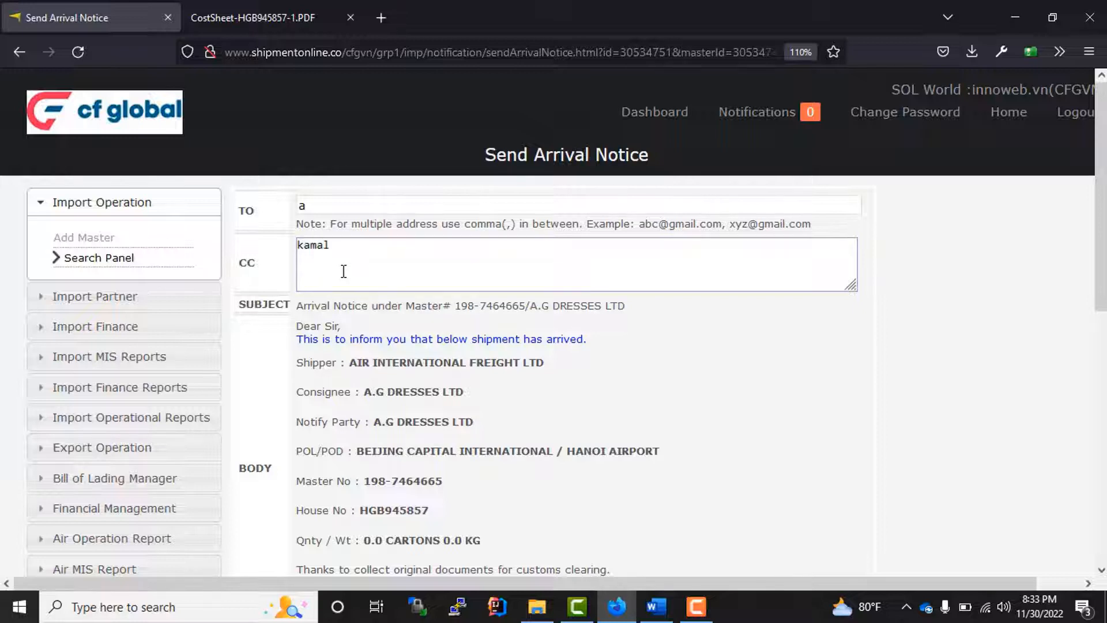
left_click_drag(341, 210, 287, 205)
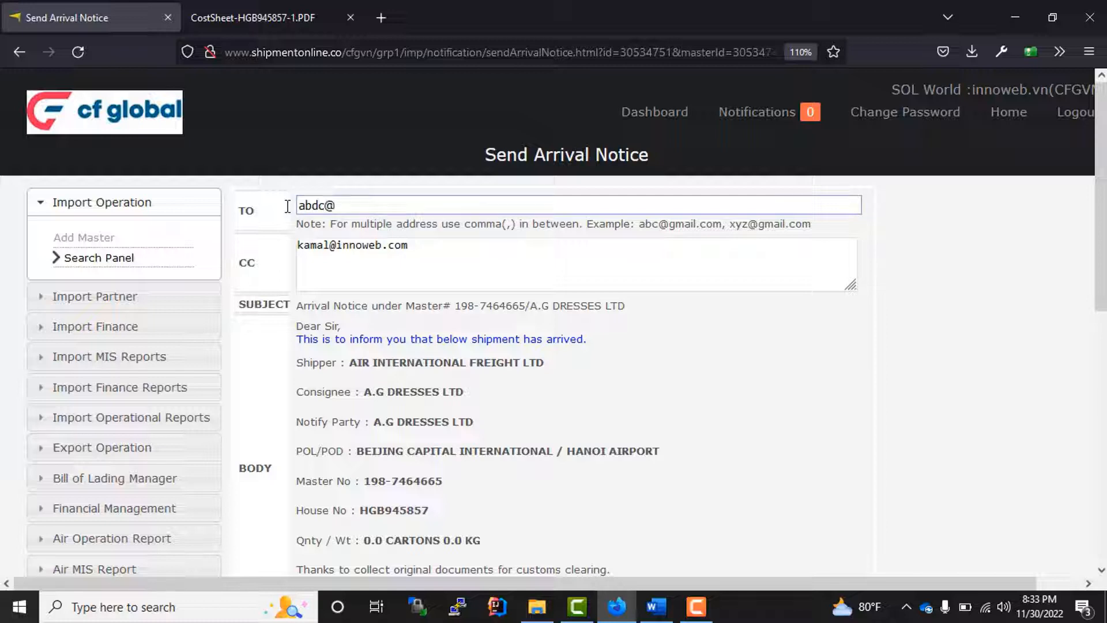
type("abdc@some.com")
left_click_drag(520, 226, 461, 235)
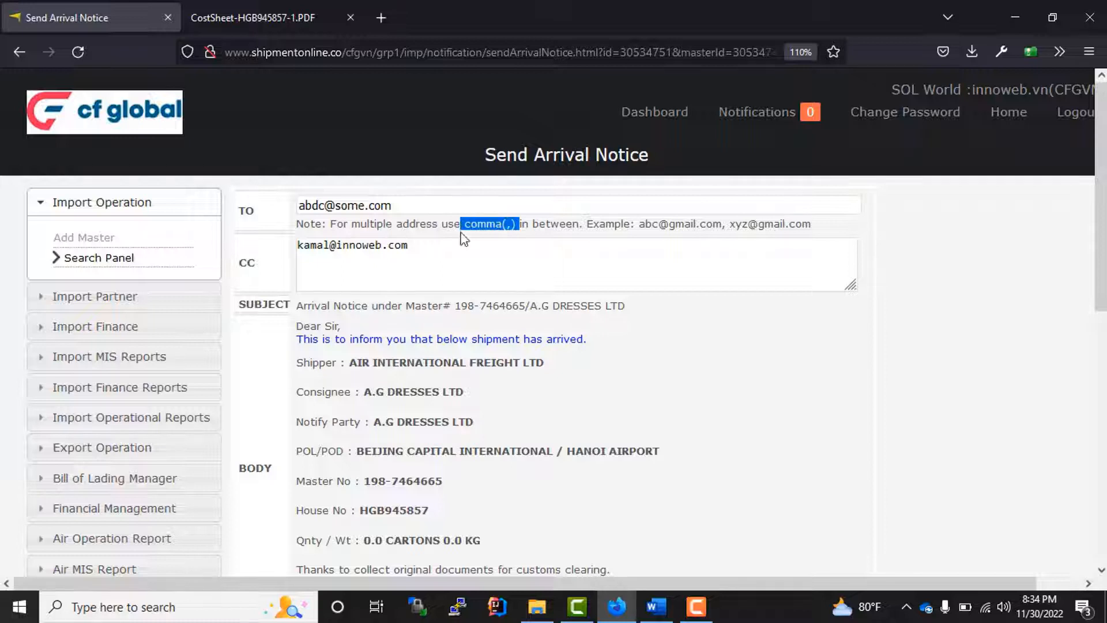
left_click(428, 205)
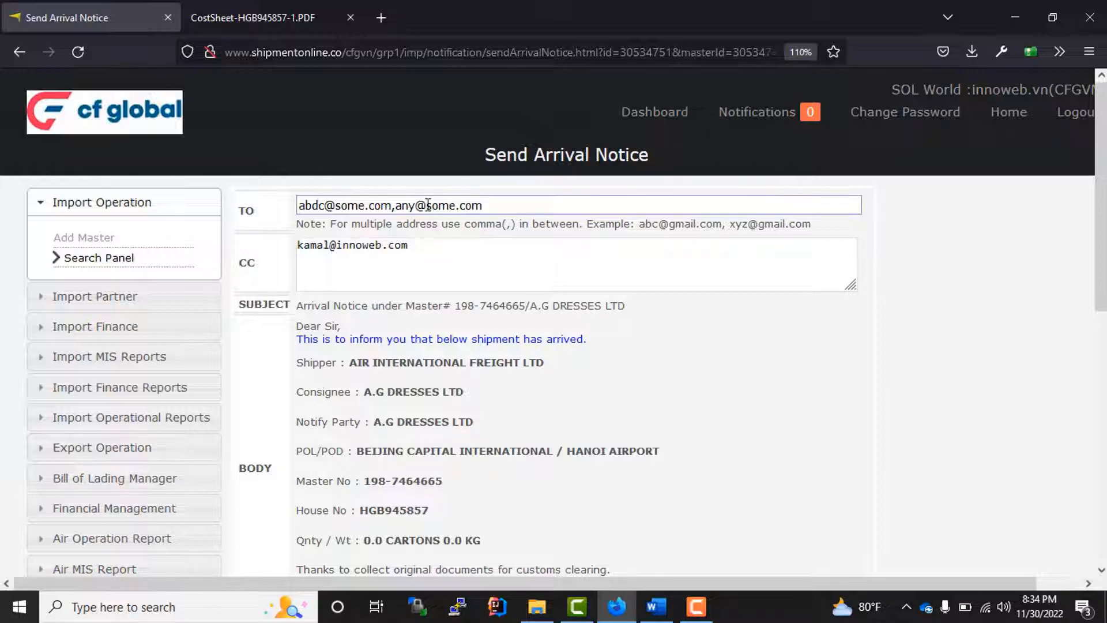
- Check both recipient addresses, the CC address and the POL/POD line in the body
scroll(282, 446, "down", 5)
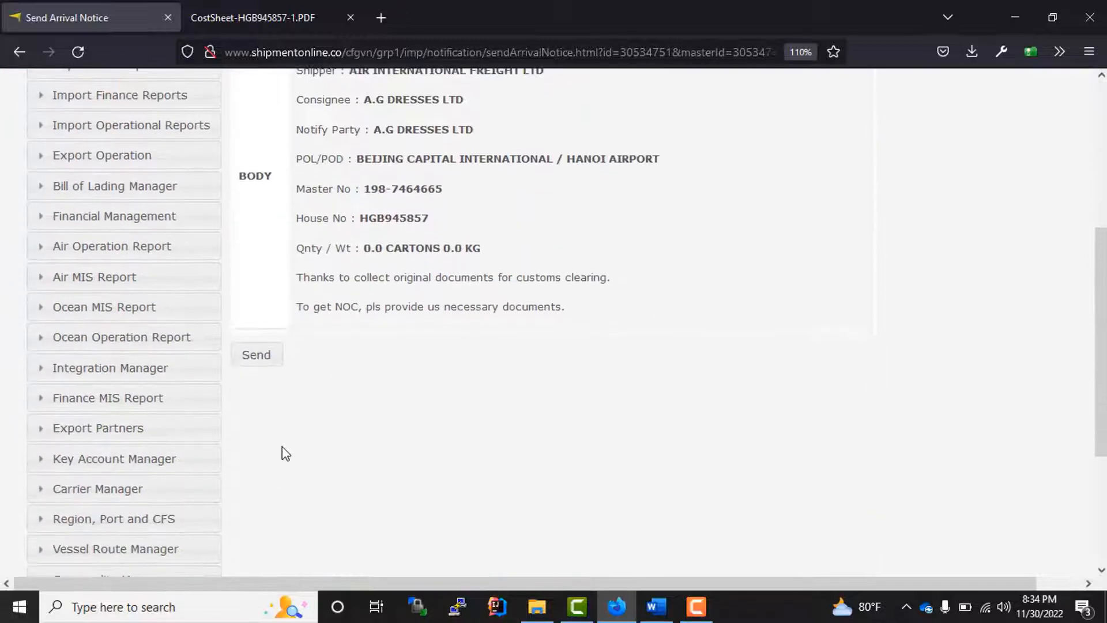
scroll(662, 457, "up", 5)
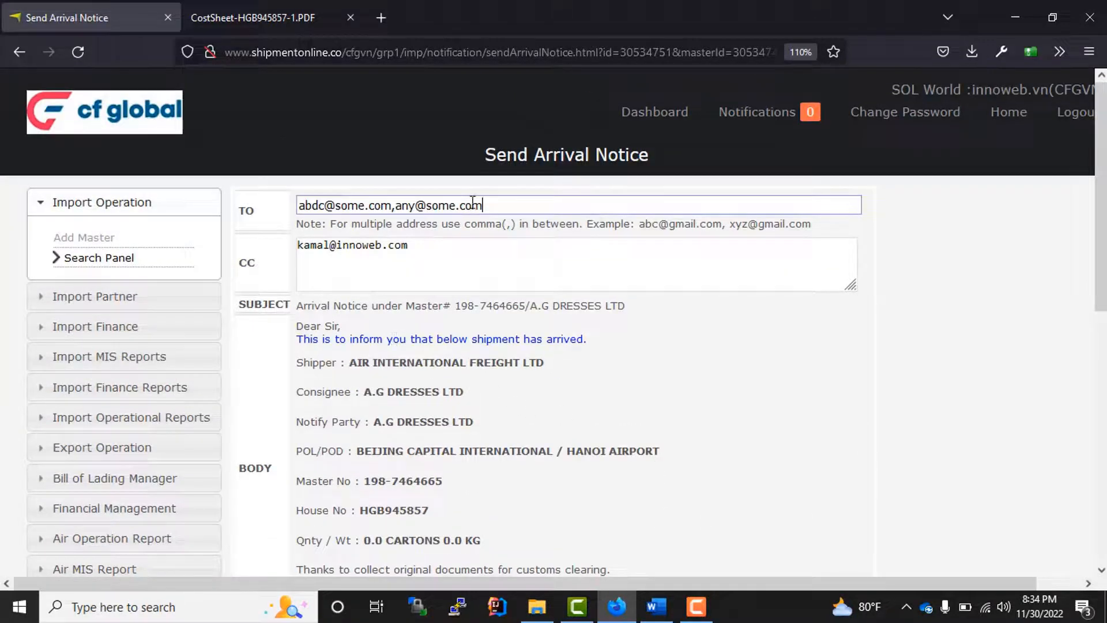
left_click_drag(510, 205, 273, 207)
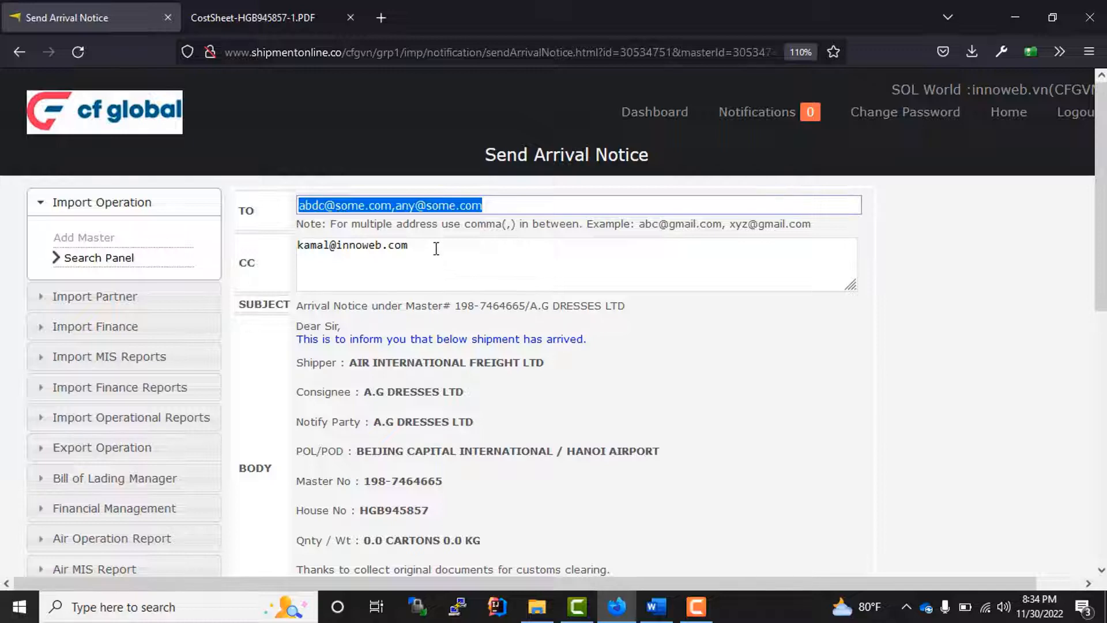
left_click_drag(435, 246, 299, 267)
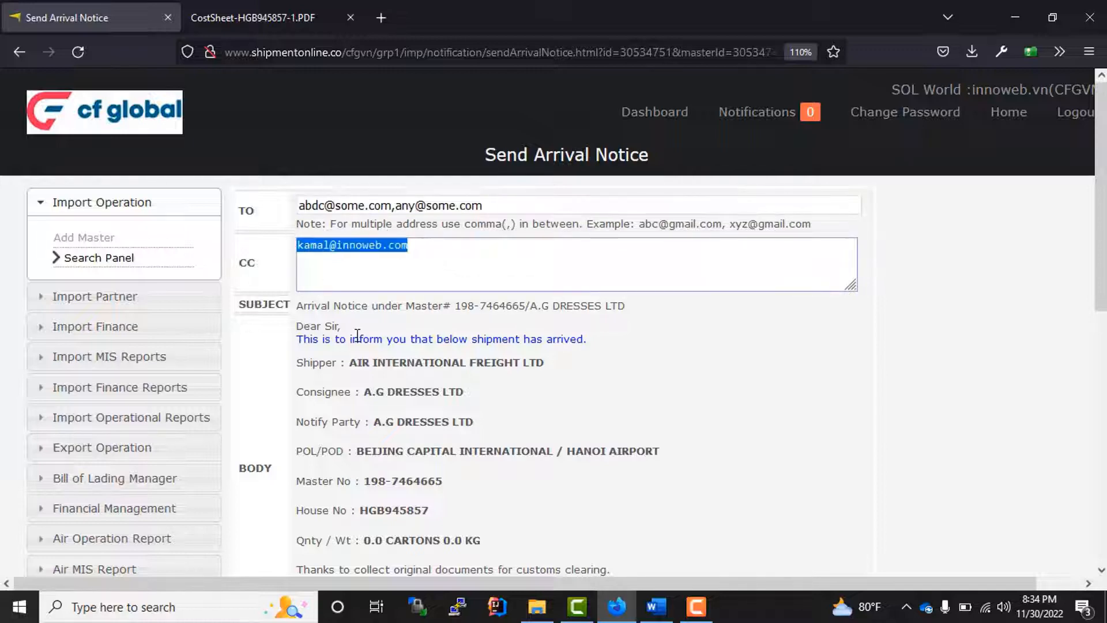
left_click(698, 441)
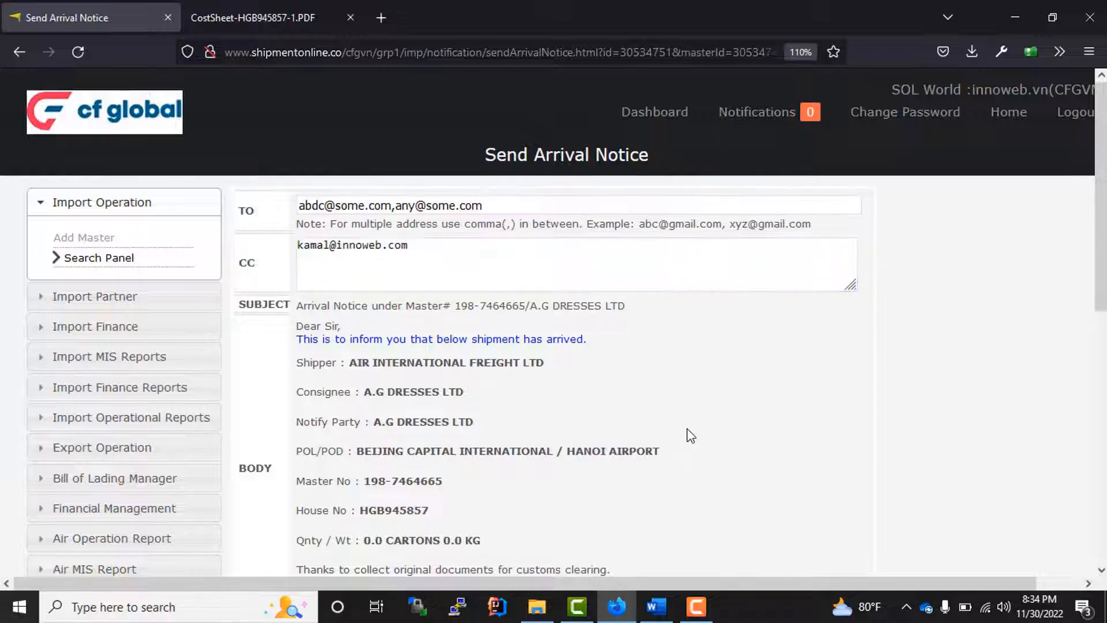
scroll(677, 433, "down", 3)
scroll(640, 444, "up", 3)
left_click_drag(603, 455, 286, 263)
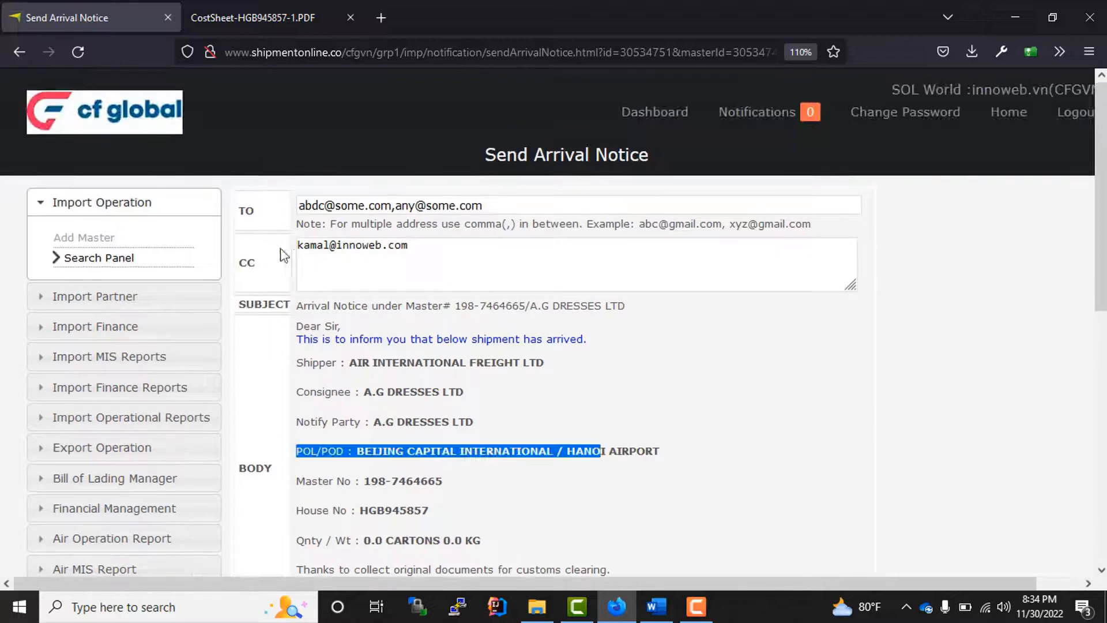
left_click(444, 408)
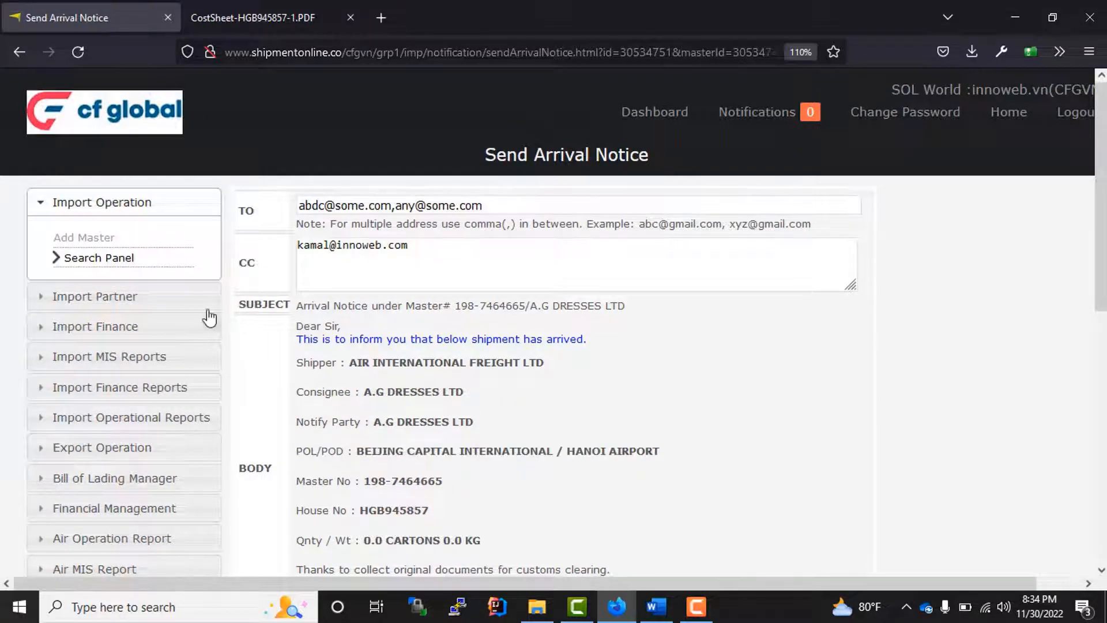
left_click(87, 264)
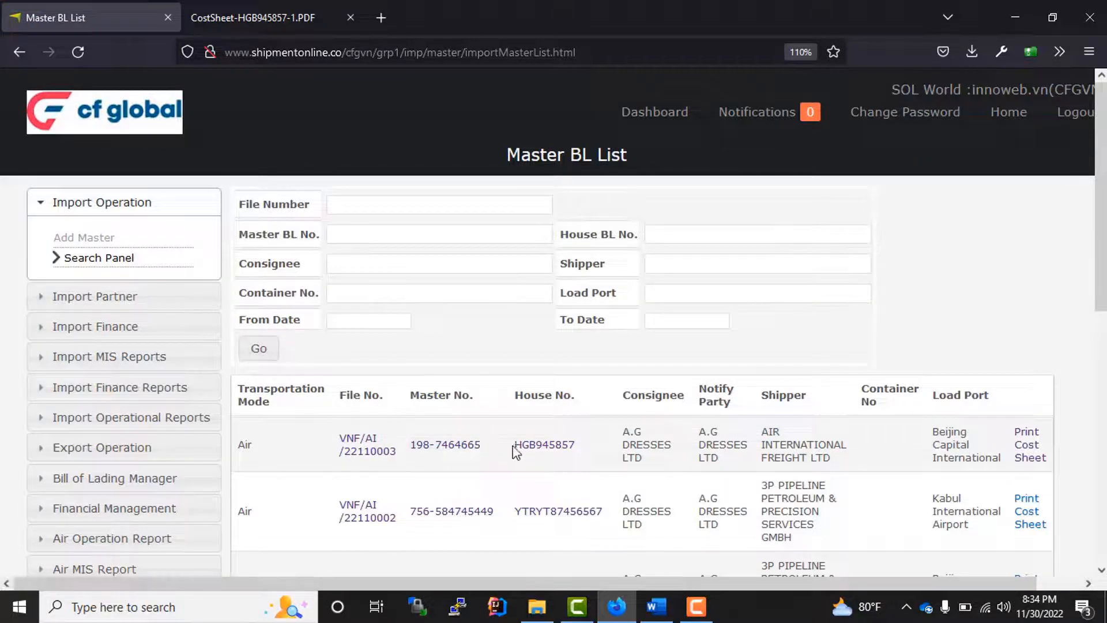
scroll(490, 432, "down", 3)
scroll(471, 416, "up", 3)
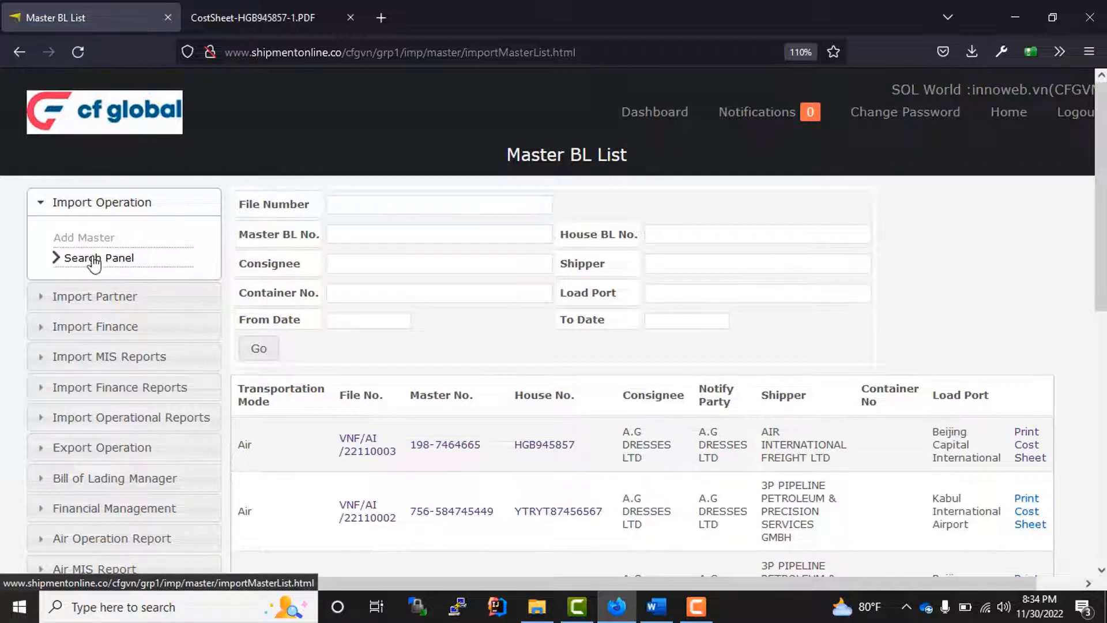
scroll(514, 386, "down", 8)
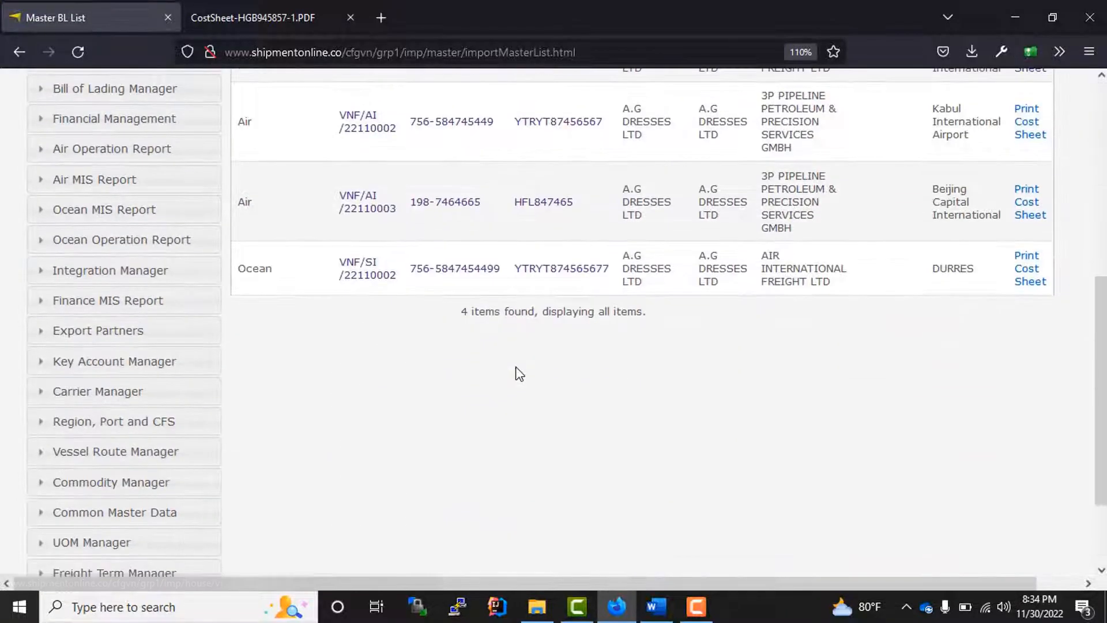
scroll(516, 372, "up", 6)
scroll(514, 366, "up", 3)
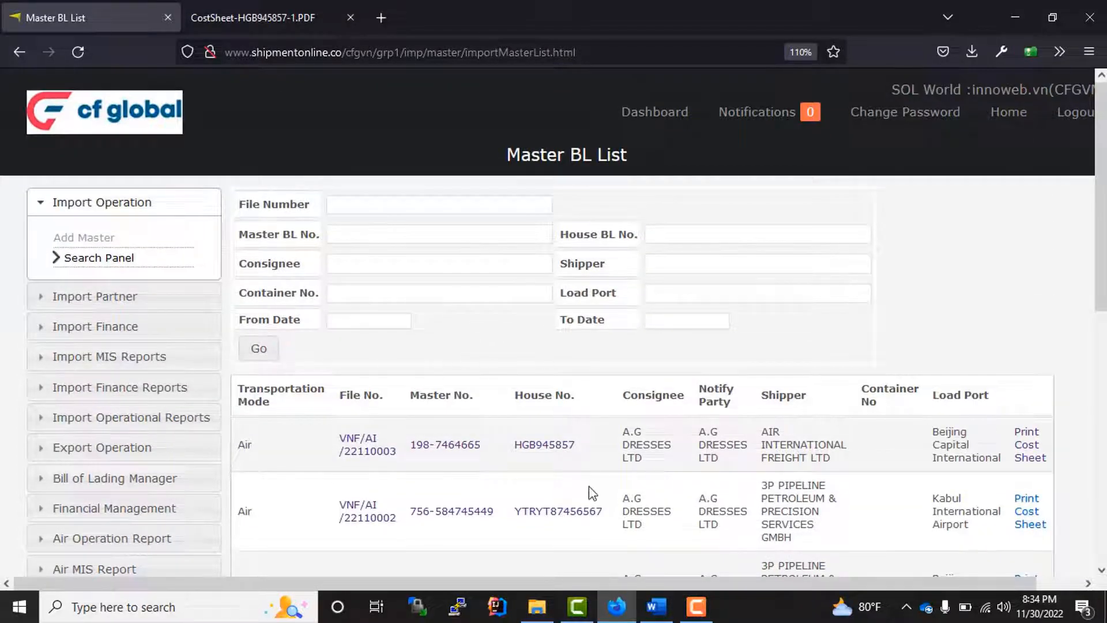
double_click(501, 446)
left_click(491, 456)
double_click(468, 456)
left_click(461, 462)
double_click(459, 451)
left_click(457, 452)
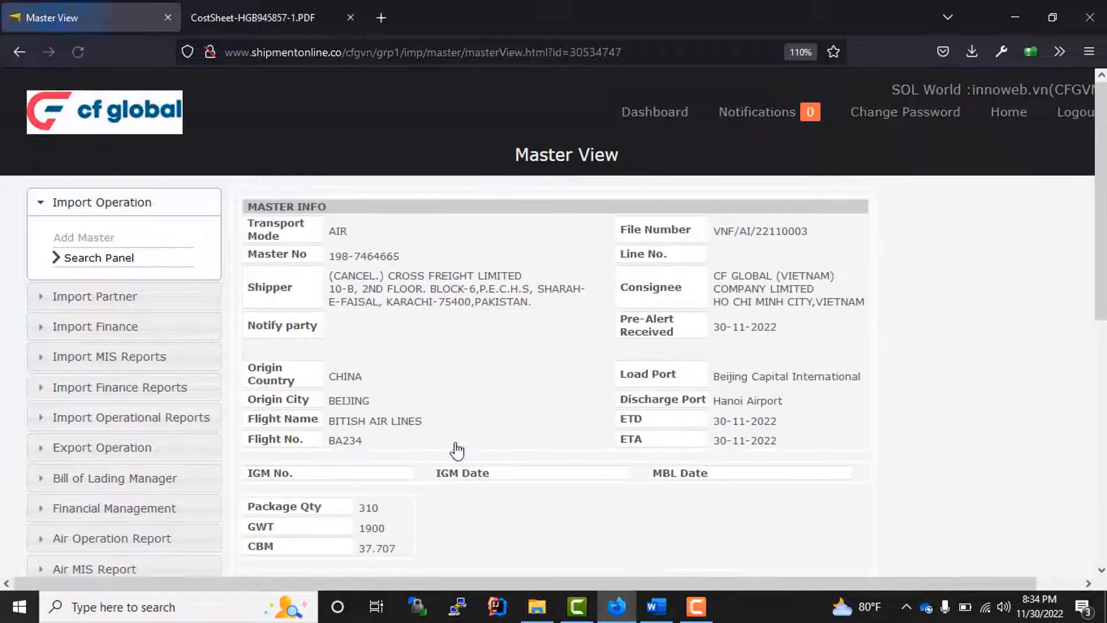
scroll(452, 365, "down", 10)
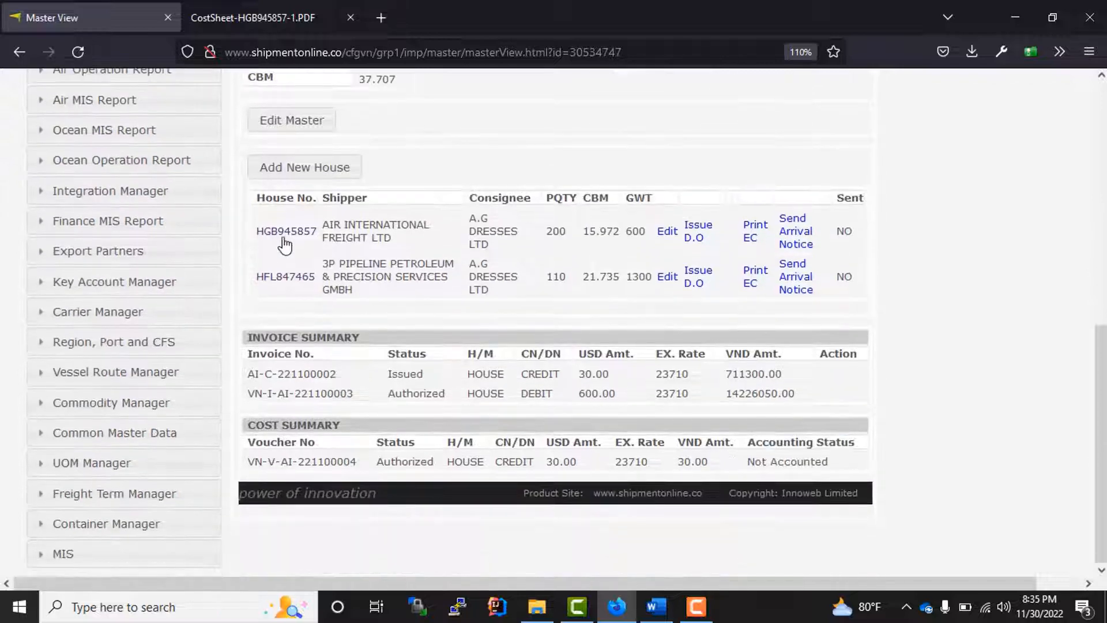
scroll(515, 353, "up", 7)
scroll(529, 364, "up", 2)
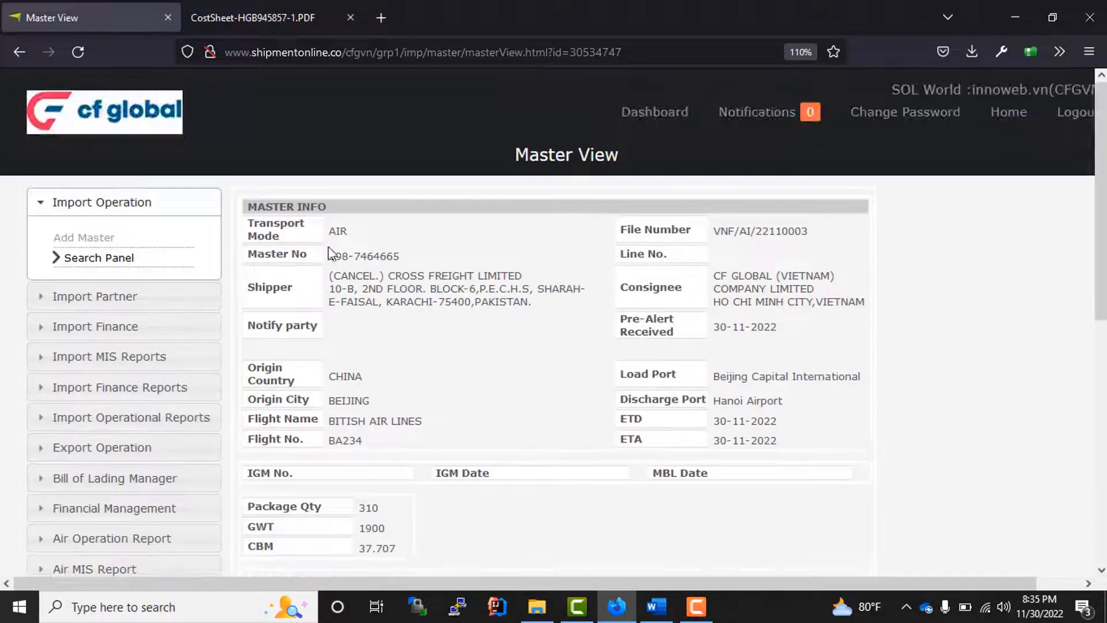
left_click_drag(351, 235, 249, 204)
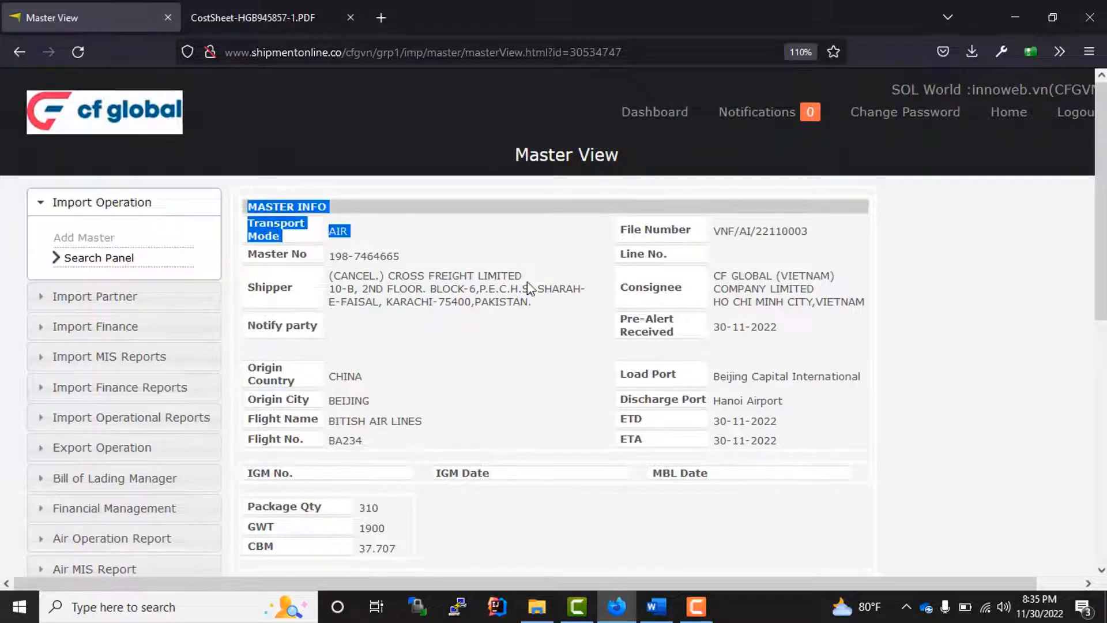
left_click(529, 371)
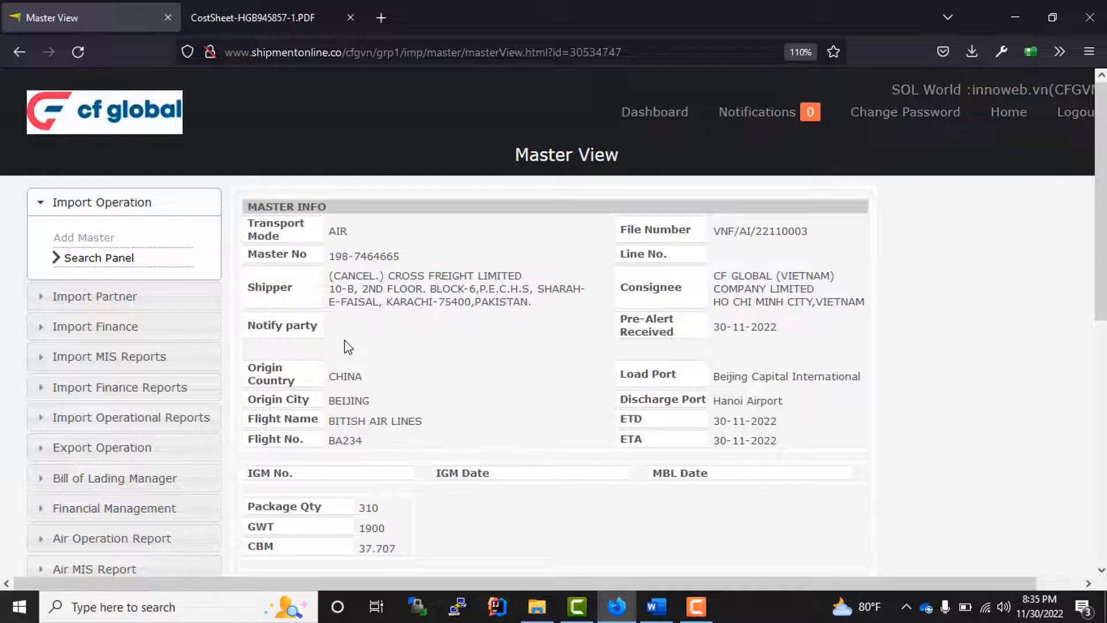